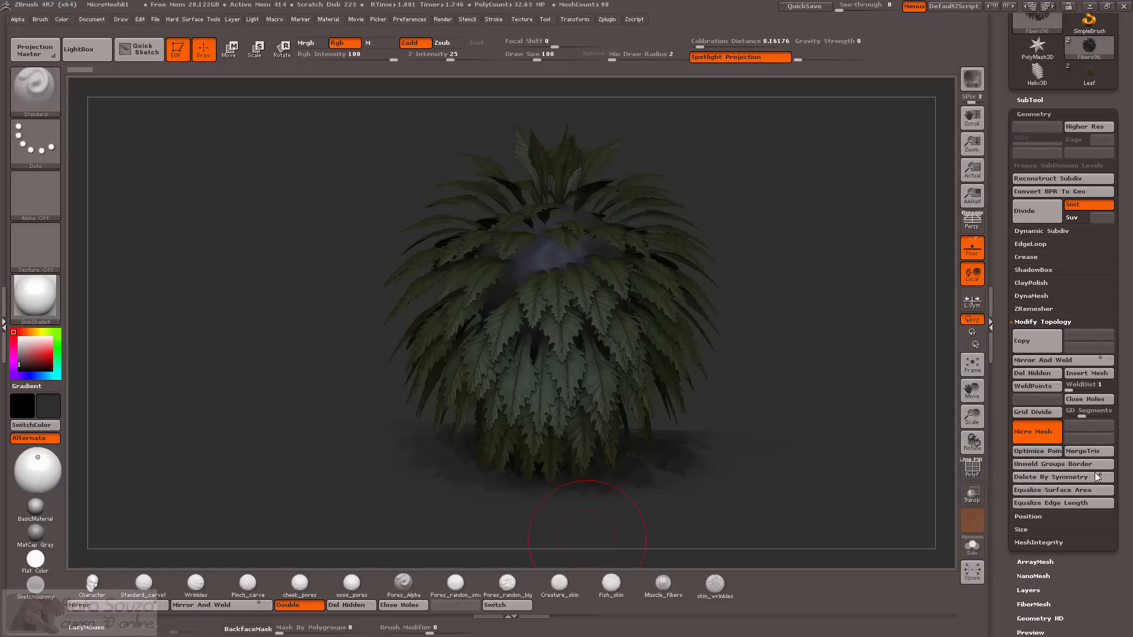
# Inspect the MicroMesh01 model from several angles and glance at the project library in LightBox.
pyautogui.click(830, 245)
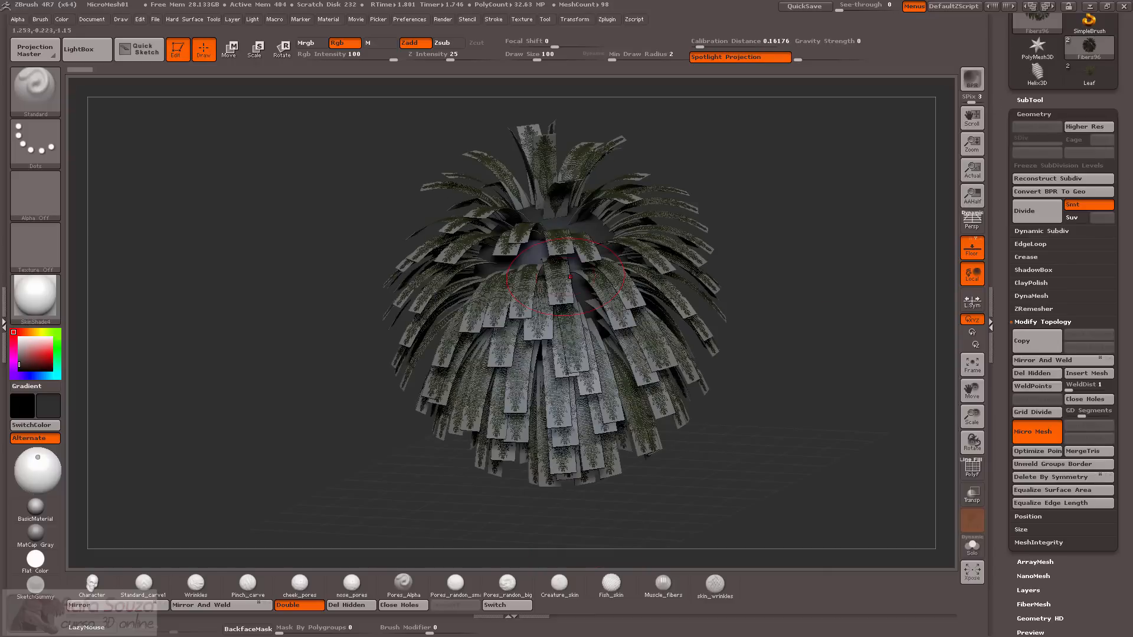
pyautogui.moveTo(628, 143); pyautogui.dragTo(544, 191)
pyautogui.moveTo(802, 323); pyautogui.dragTo(773, 404)
pyautogui.click(97, 62)
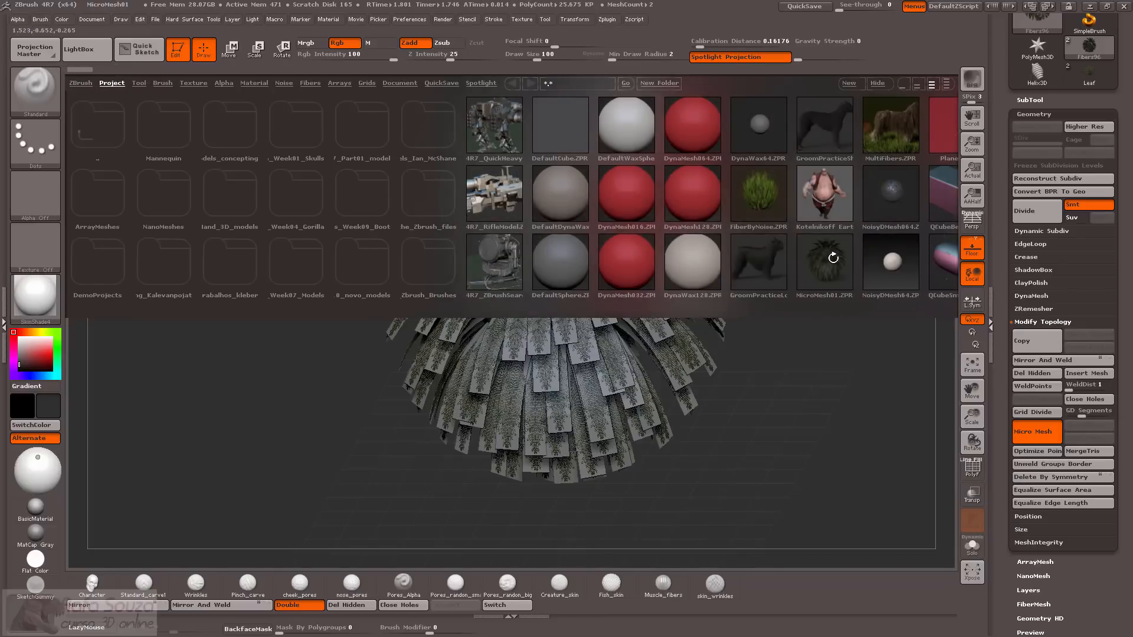
pyautogui.click(100, 58)
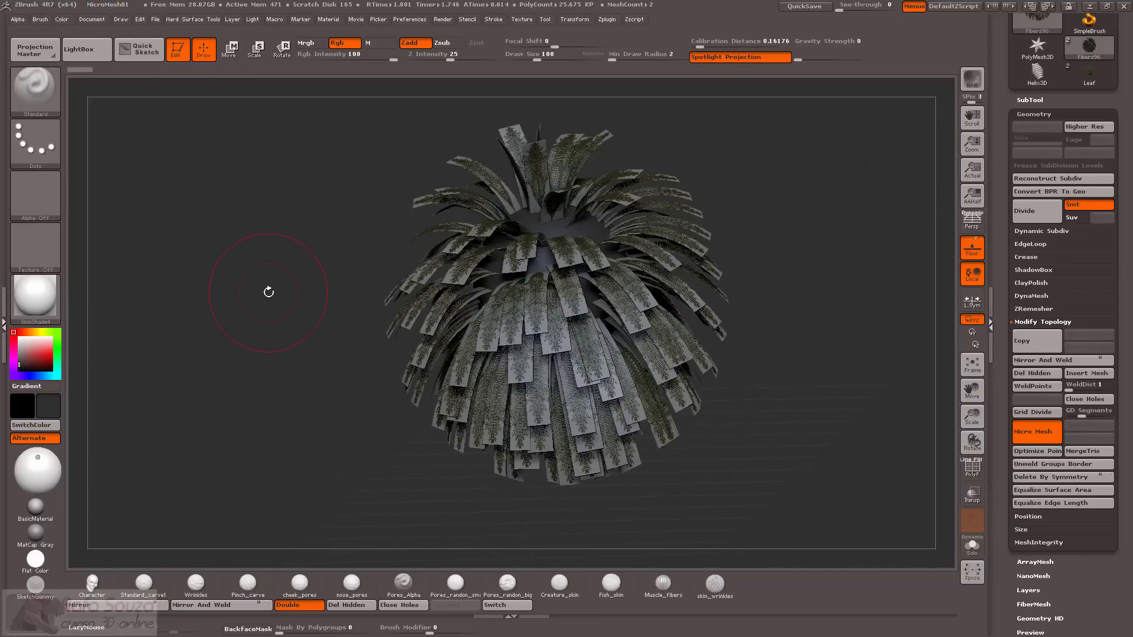
# View the Leaf tool used as the micro mesh, and return to the Fibers96 tool.
pyautogui.click(1089, 72)
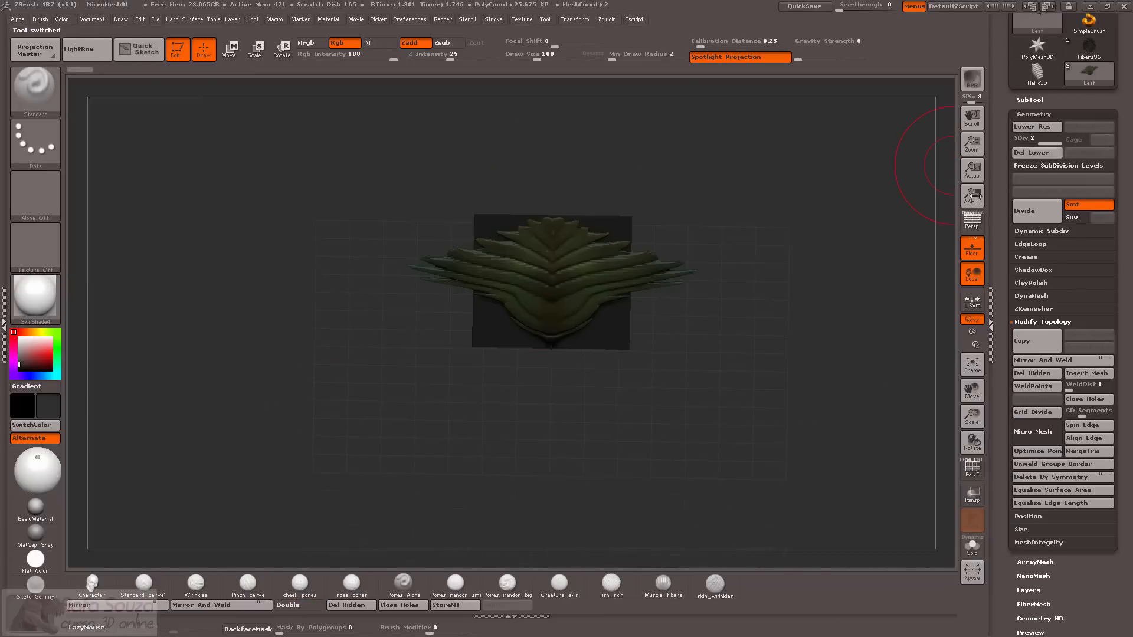
pyautogui.moveTo(756, 277); pyautogui.dragTo(831, 347)
pyautogui.click(1089, 47)
pyautogui.moveTo(821, 302); pyautogui.dragTo(806, 257)
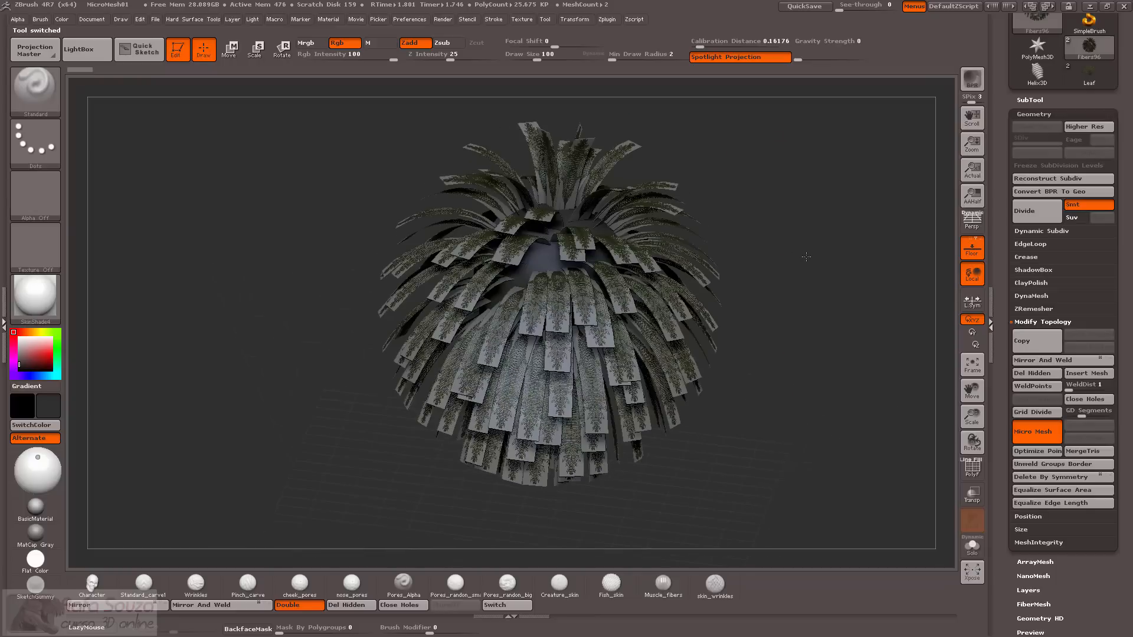
# Run a Best Preview Render of the Fibers96 model to view its fibers displayed as leaves.
pyautogui.moveTo(769, 390); pyautogui.dragTo(811, 298)
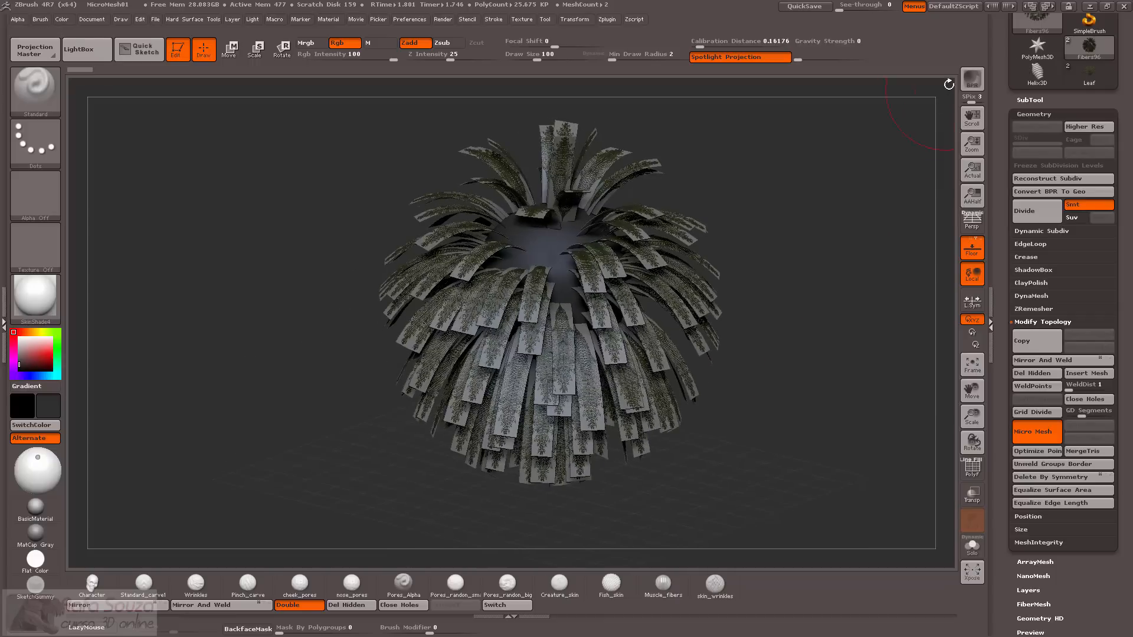
pyautogui.hotkey('shift', 'r')
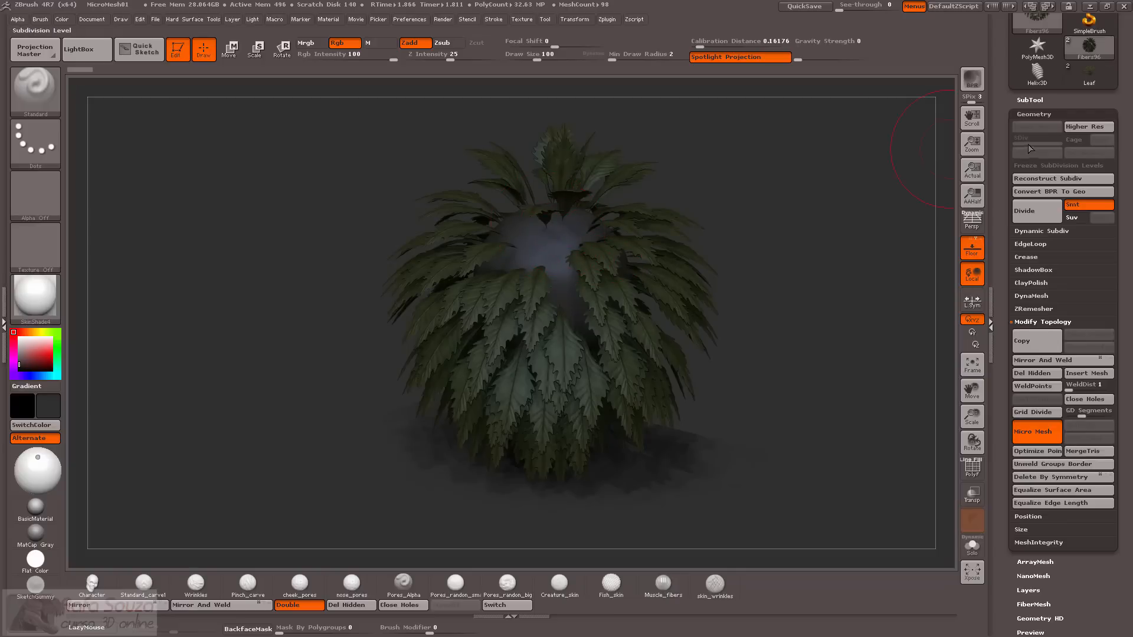
pyautogui.moveTo(1090, 80)
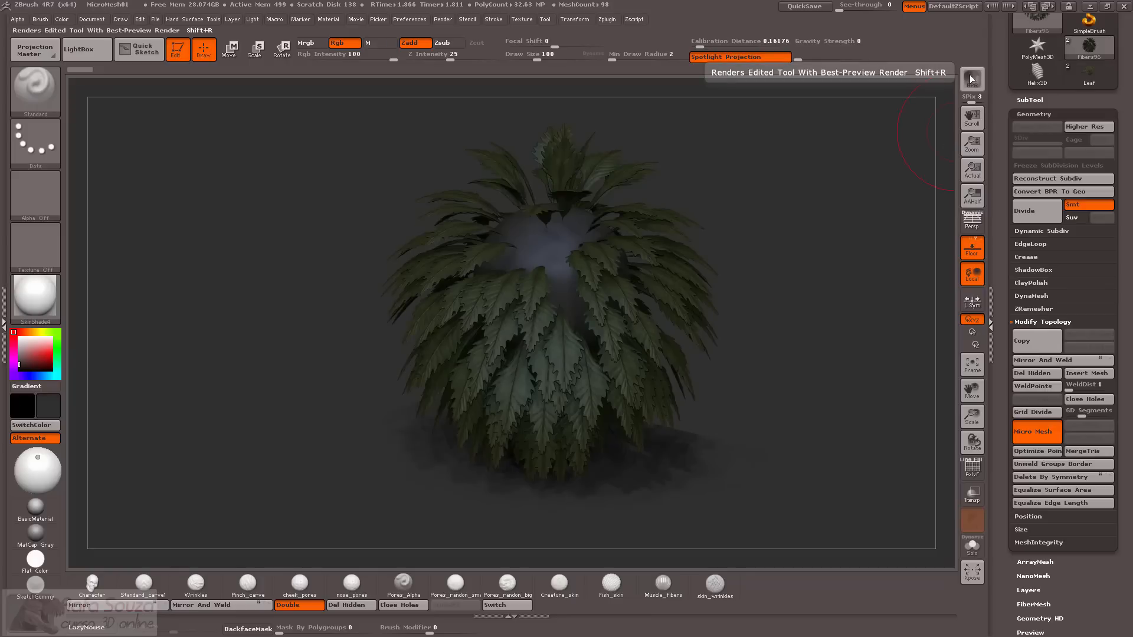
pyautogui.moveTo(823, 269); pyautogui.dragTo(815, 295)
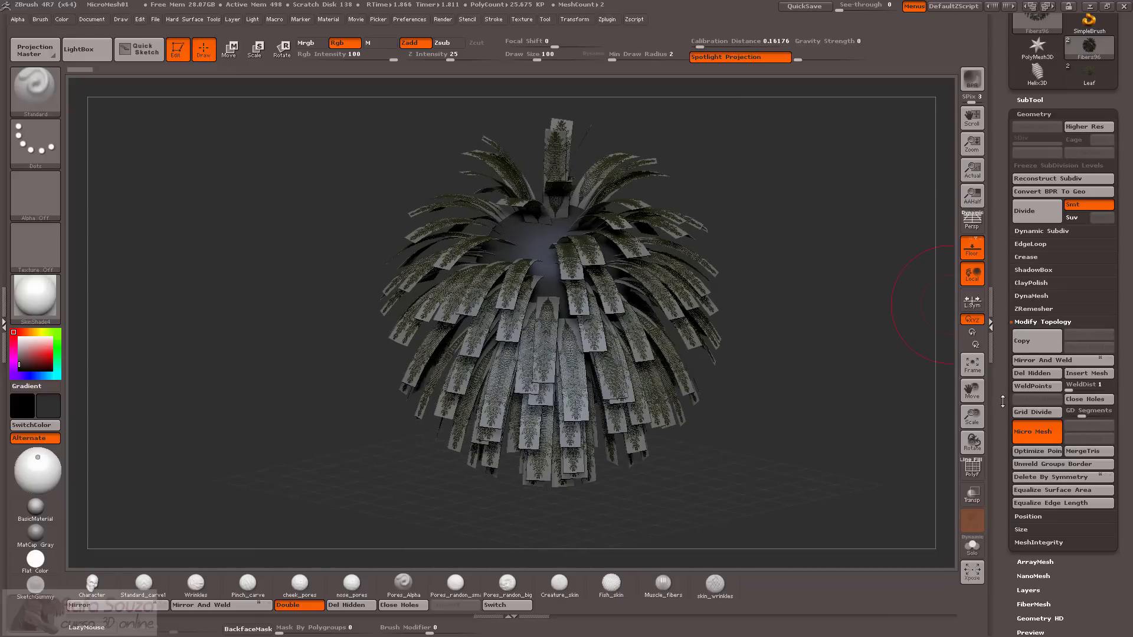
# Convert the BPR micro mesh leaves of Fibers96 to real geometry and inspect the model all around.
pyautogui.moveTo(1002, 403); pyautogui.dragTo(1002, 420)
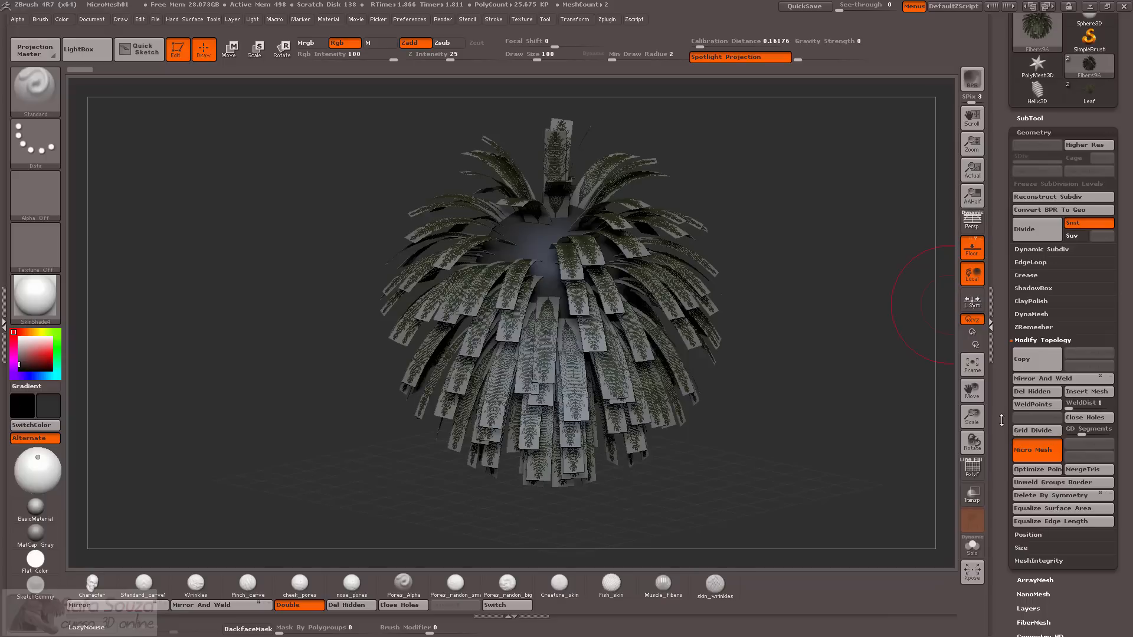
pyautogui.moveTo(1001, 420); pyautogui.dragTo(1002, 444)
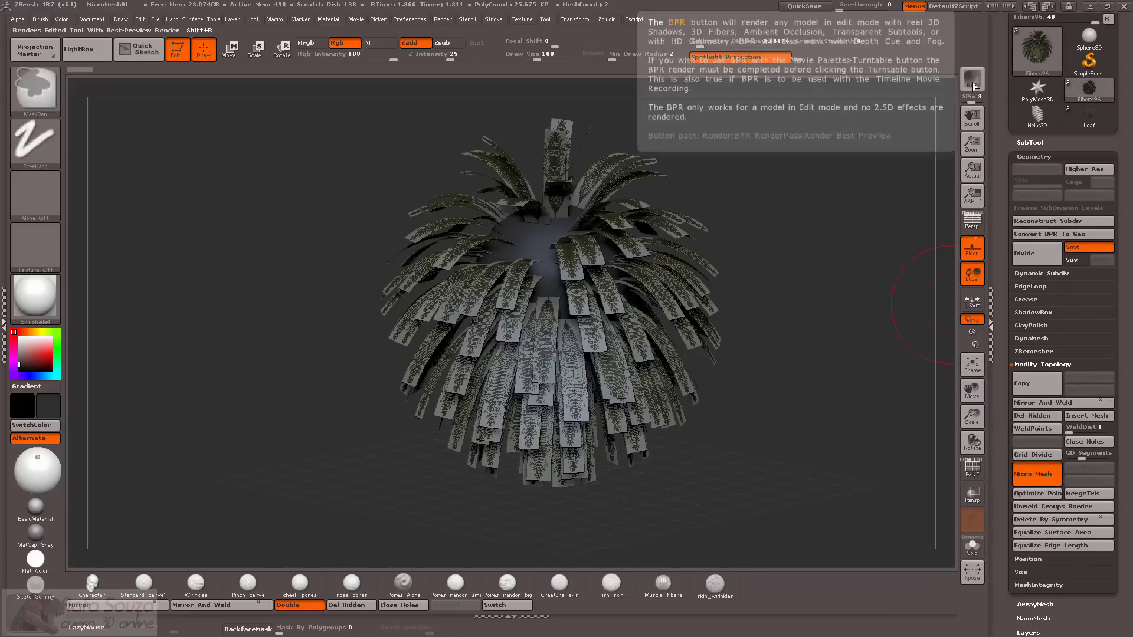
pyautogui.click(1060, 236)
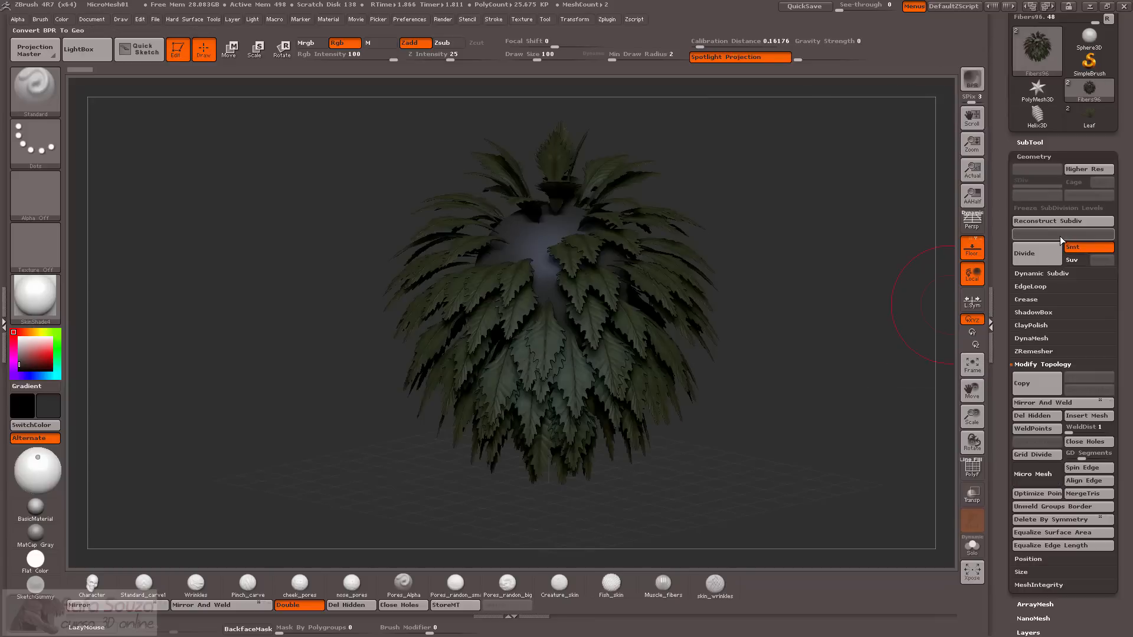
pyautogui.moveTo(808, 302); pyautogui.dragTo(759, 248)
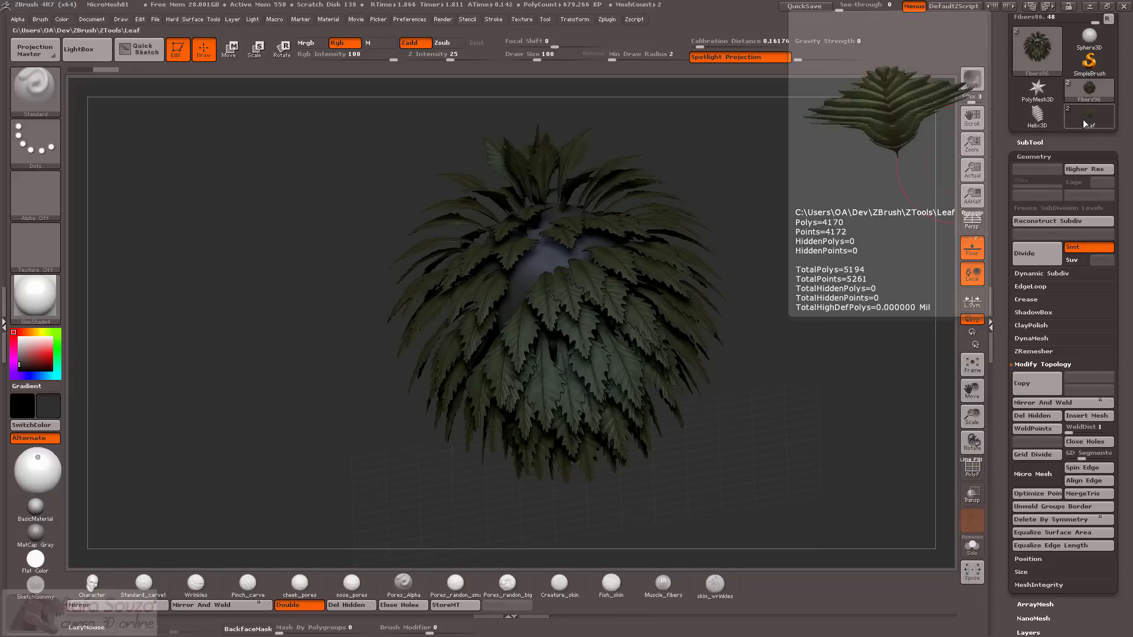
pyautogui.moveTo(860, 243); pyautogui.dragTo(890, 214)
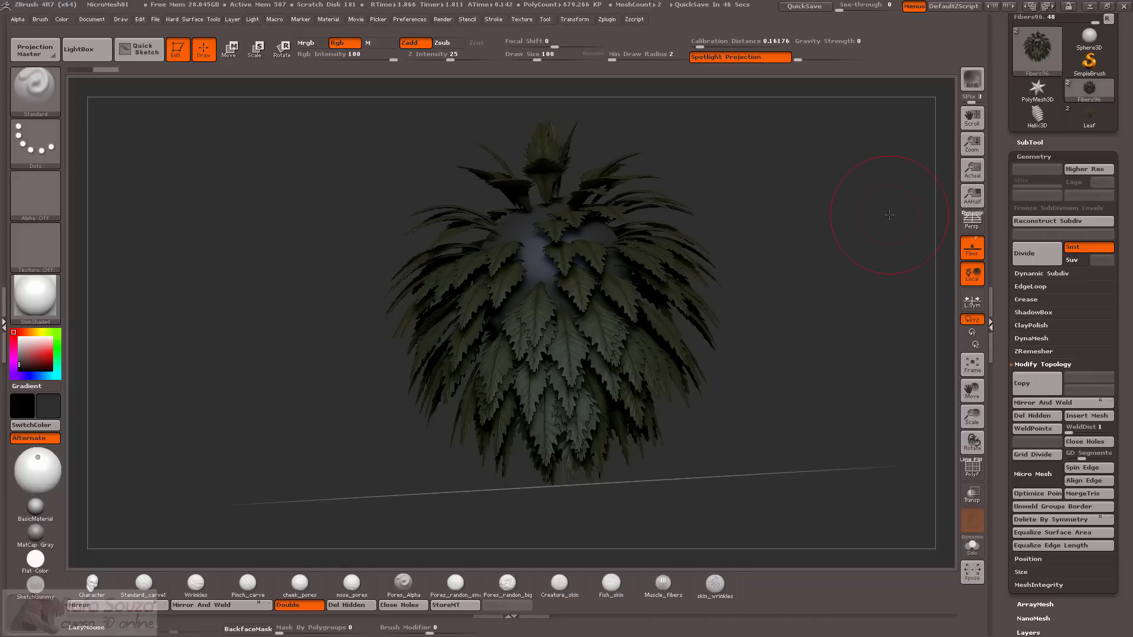
pyautogui.moveTo(765, 258); pyautogui.dragTo(796, 267)
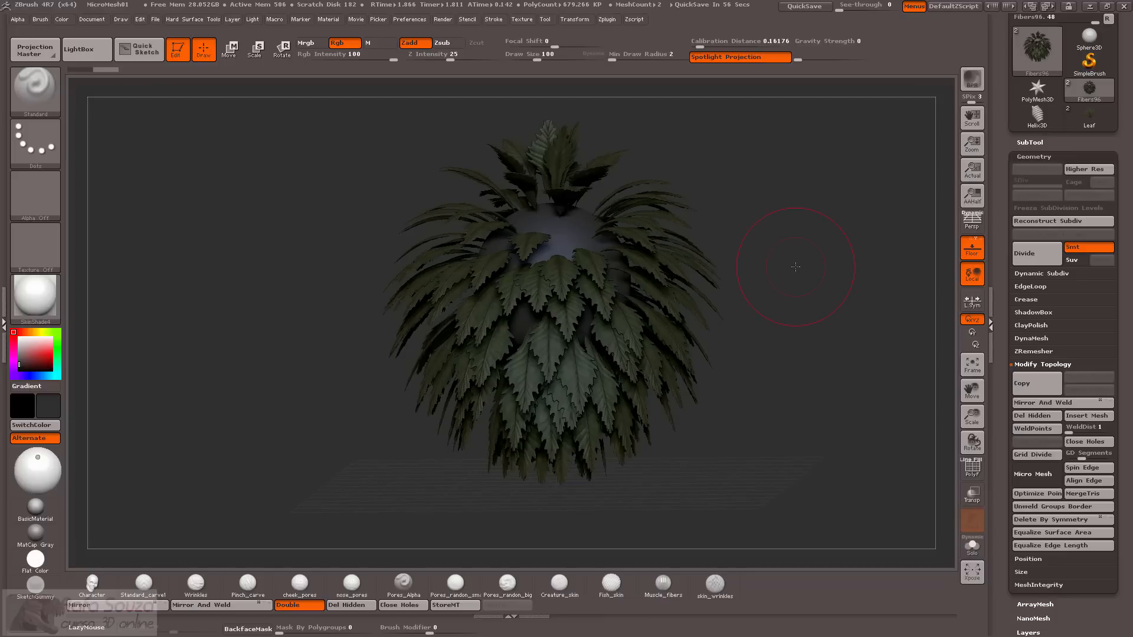
pyautogui.moveTo(759, 258); pyautogui.dragTo(782, 260)
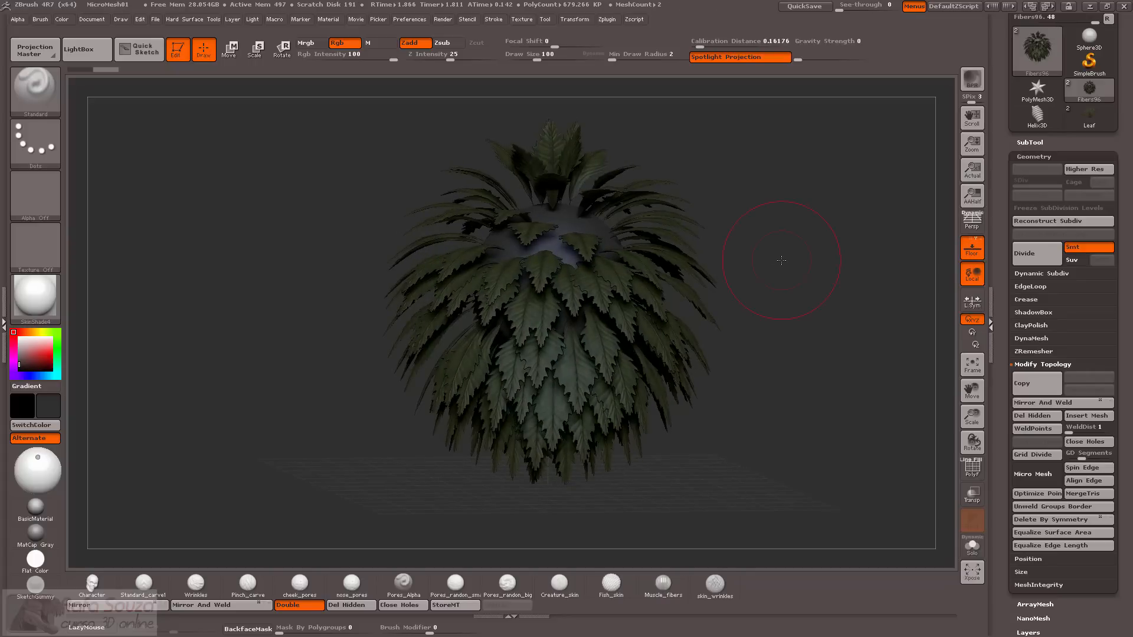
# Clear the canvas and reinitialize ZBrush to its default state.
pyautogui.hotkey('ctrl', 'n')
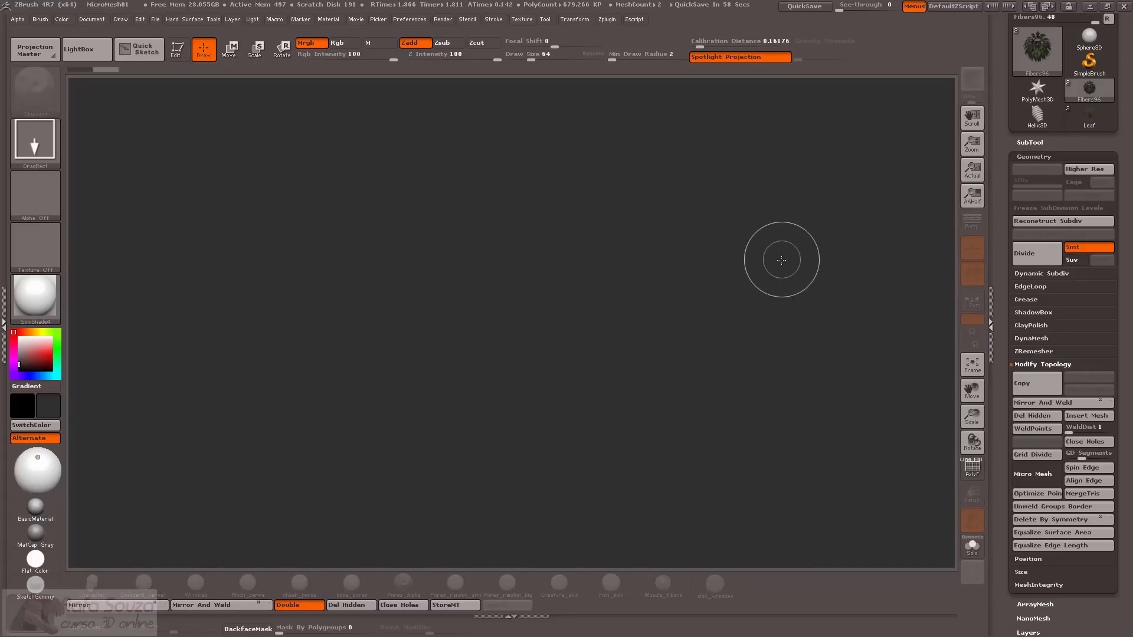
pyautogui.click(411, 19)
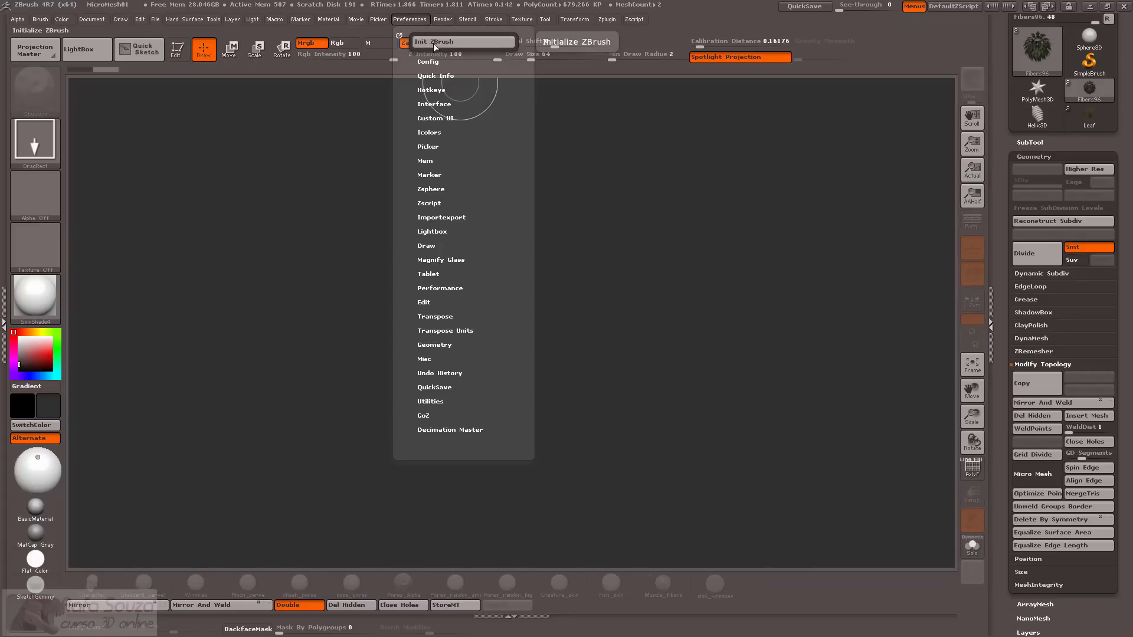
pyautogui.click(431, 43)
pyautogui.click(618, 375)
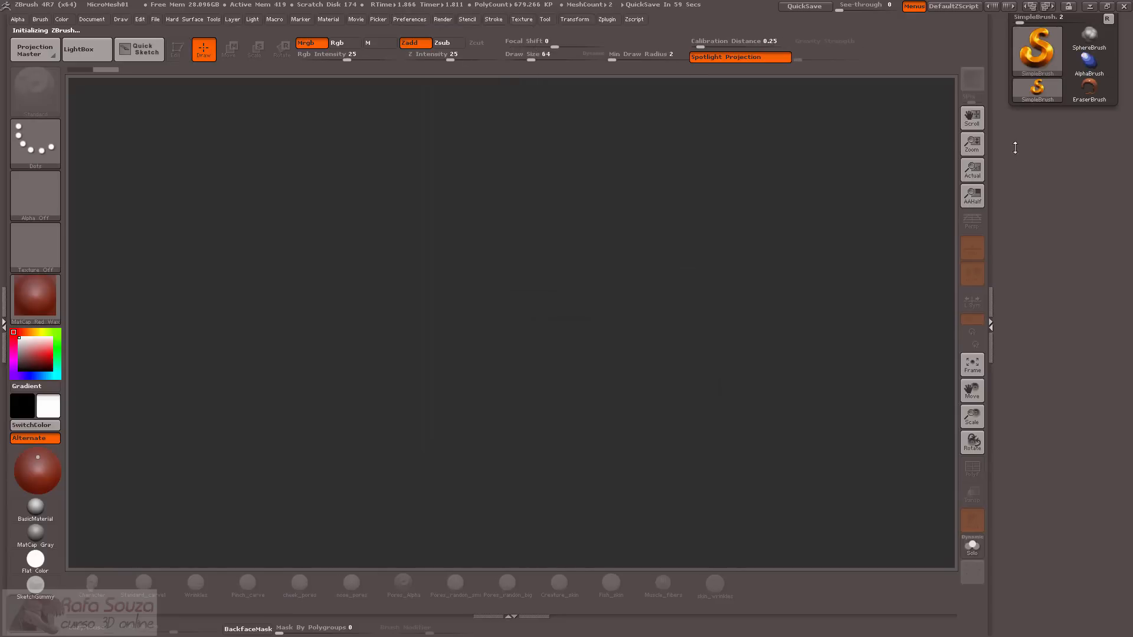
# Place a Plane3D primitive on the canvas in Edit mode and turn it to face the front.
pyautogui.click(1027, 158)
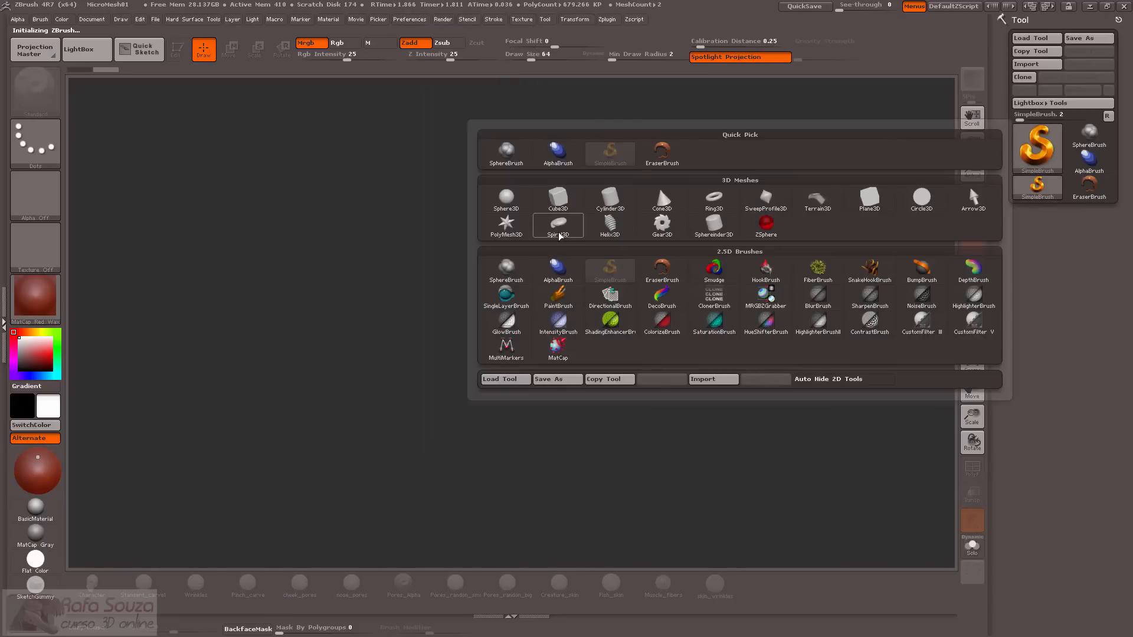
pyautogui.click(869, 199)
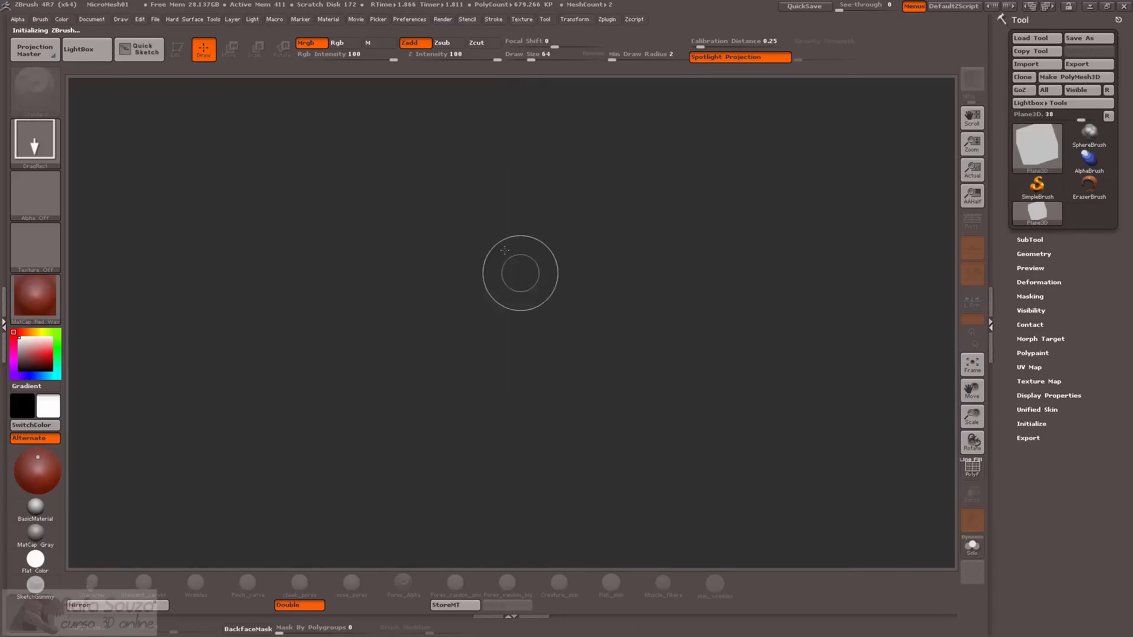
pyautogui.moveTo(472, 242); pyautogui.dragTo(89, 71)
pyautogui.click(173, 57)
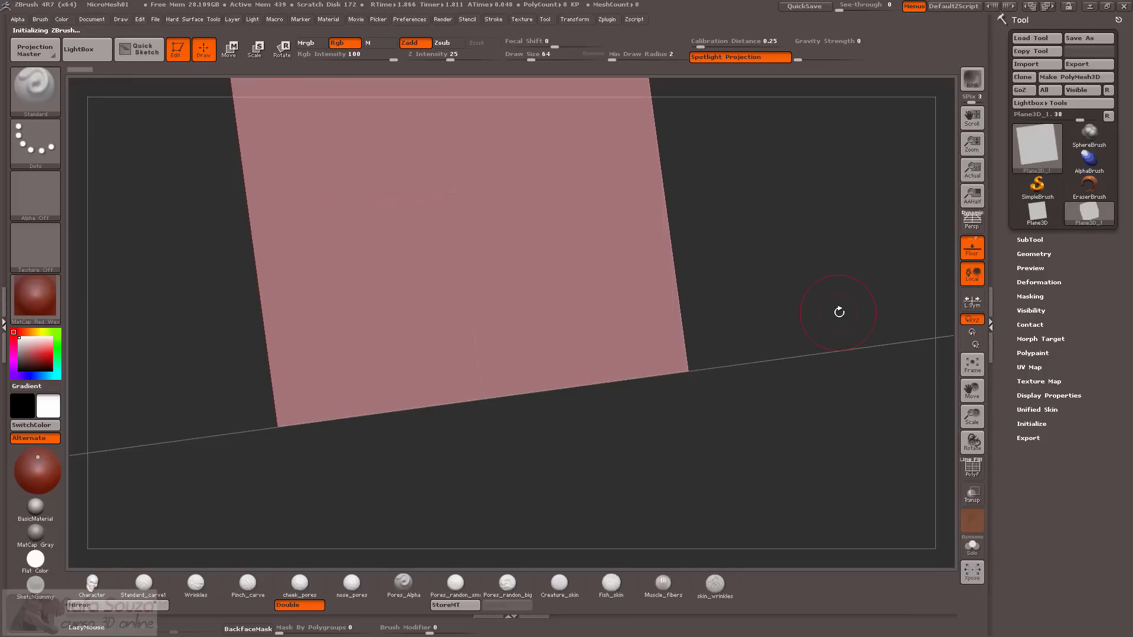
pyautogui.moveTo(835, 309); pyautogui.dragTo(931, 434)
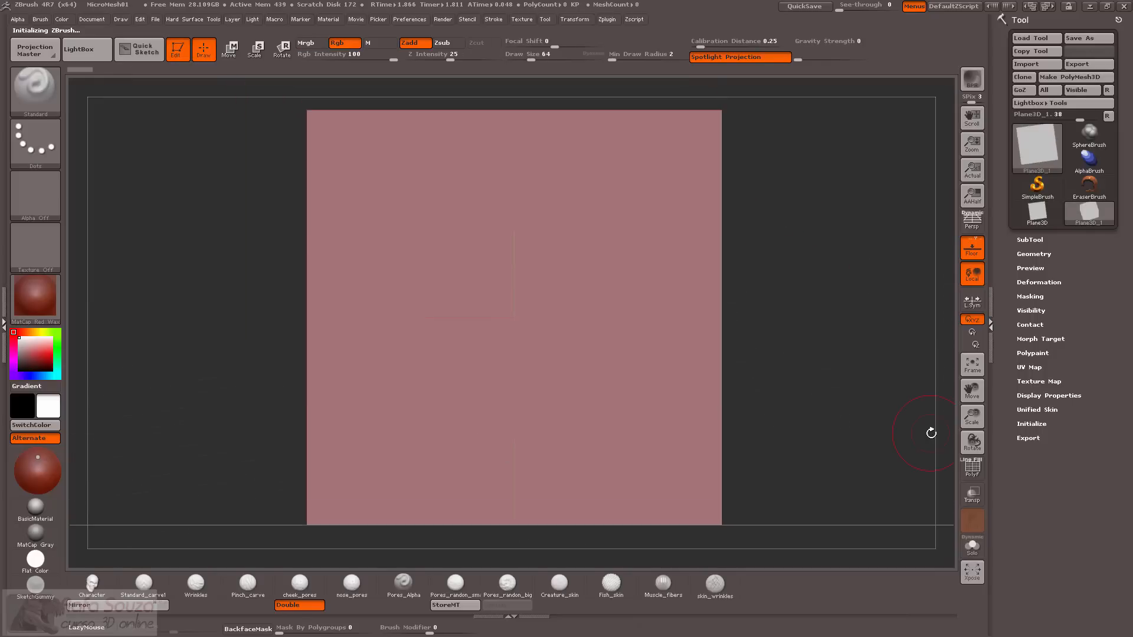
# With the polyframe shown, set the plane's HDivide and VDivide to 26 and convert it to a PolyMesh3D.
pyautogui.click(973, 467)
pyautogui.click(1037, 424)
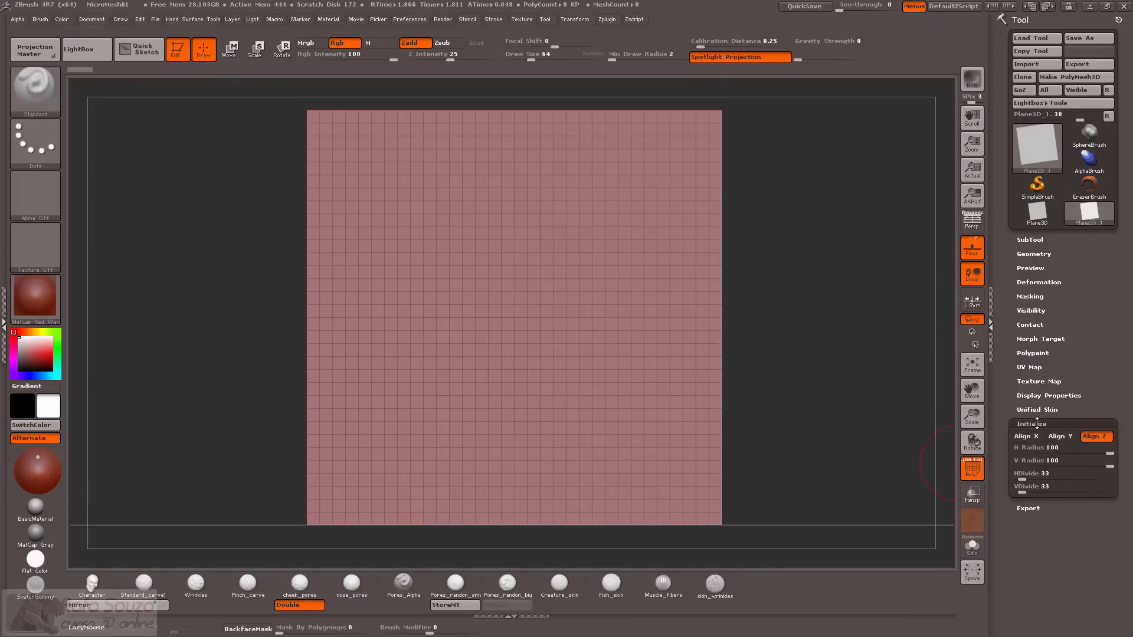
pyautogui.click(1021, 475)
pyautogui.write('26')
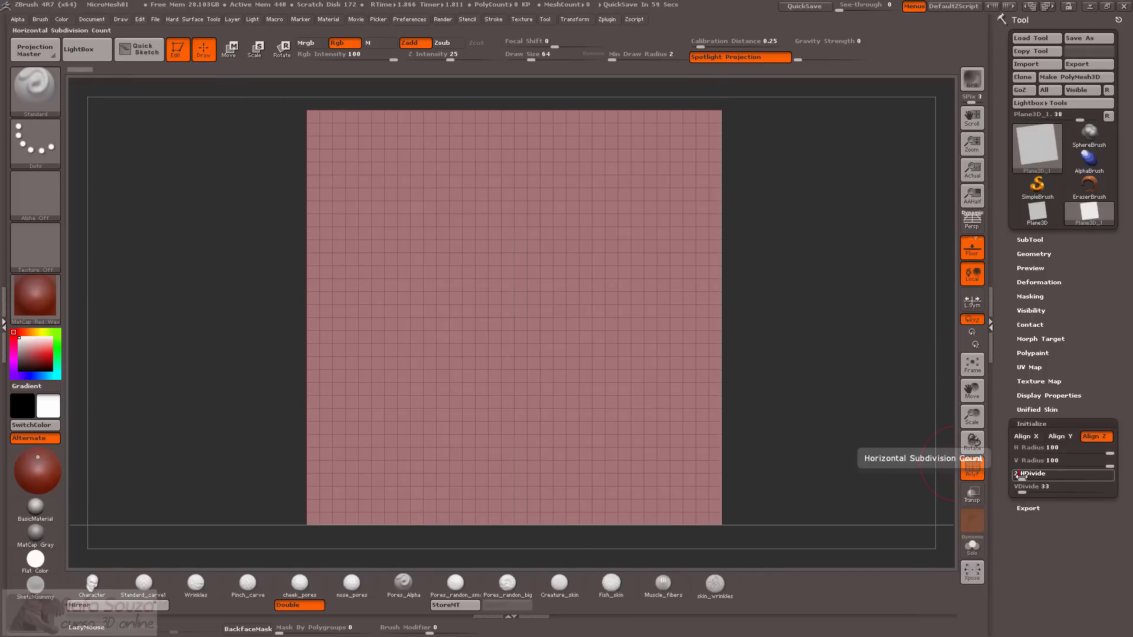
pyautogui.press('Tab')
pyautogui.write('26')
pyautogui.press('Return')
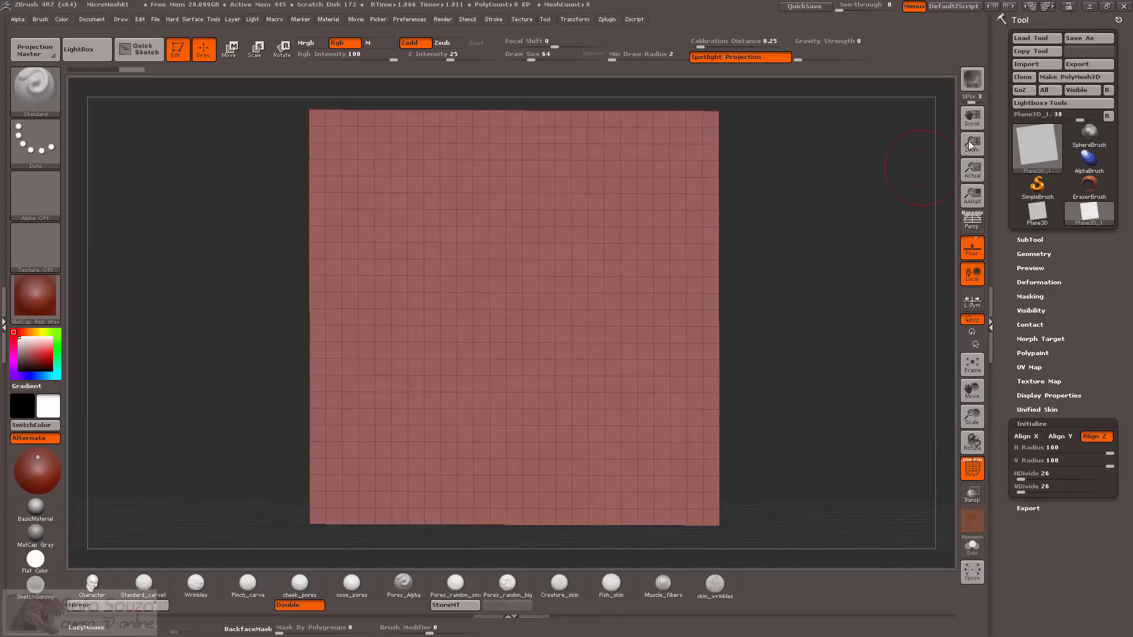
pyautogui.click(1069, 76)
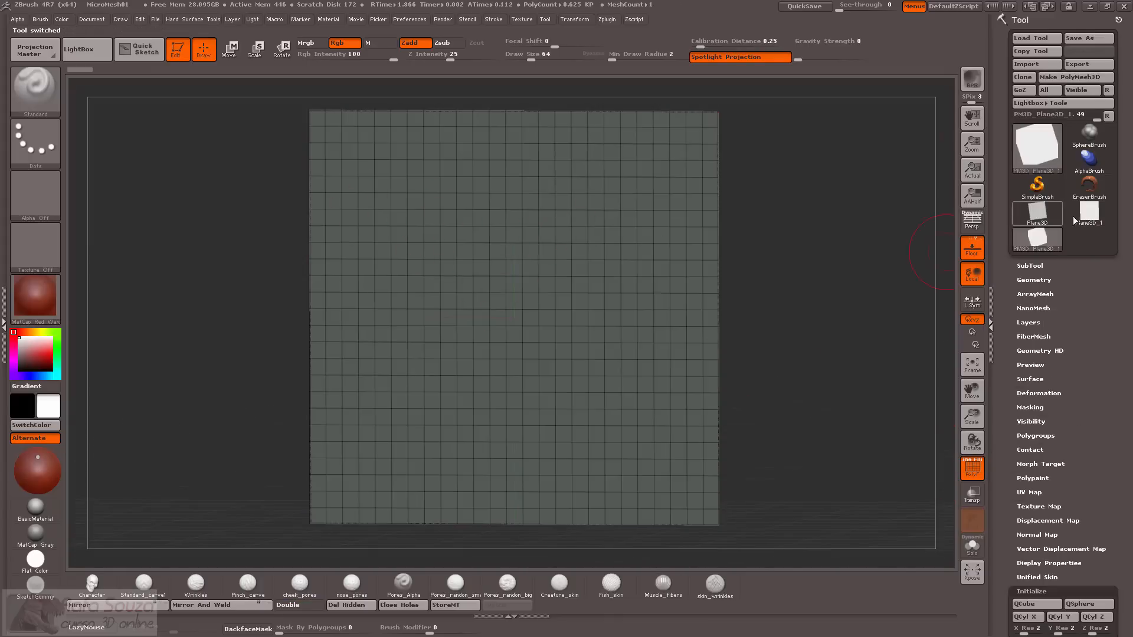
# Delete the original Plane3D_1 primitive, leaving the PolyMesh3D version of the plane.
pyautogui.click(1089, 212)
pyautogui.click(1029, 266)
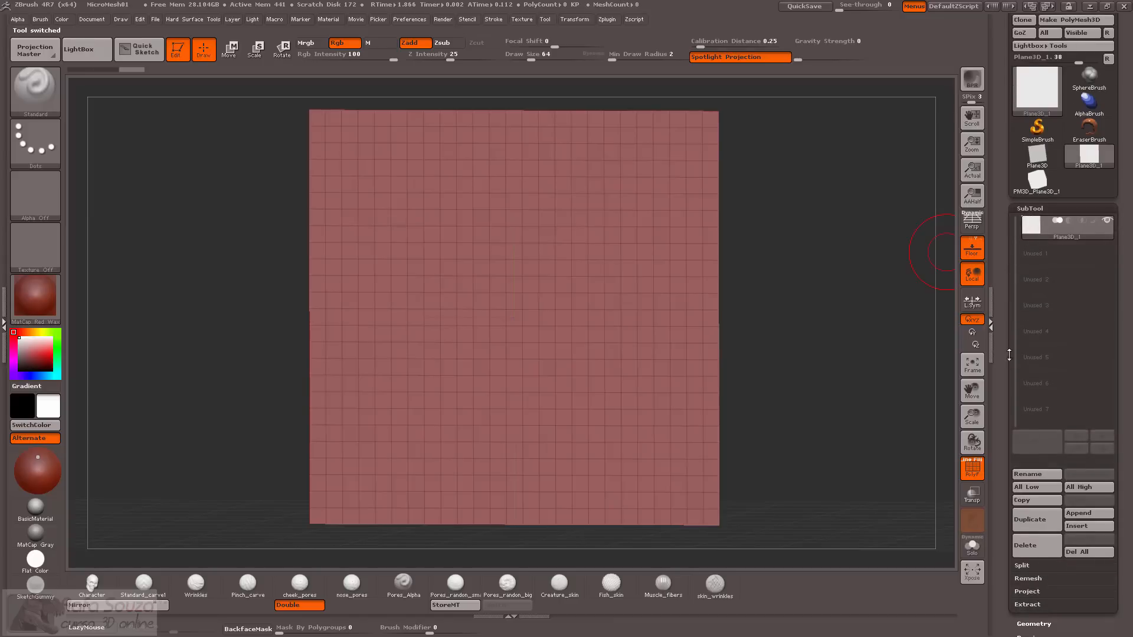
pyautogui.click(1025, 545)
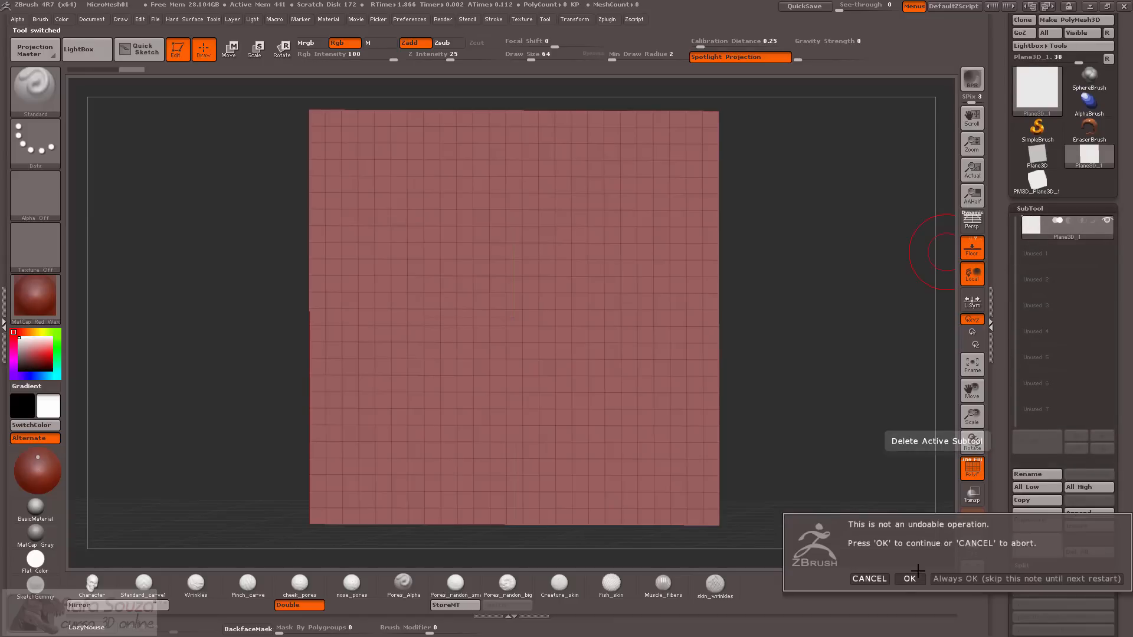
pyautogui.click(912, 577)
# Try to delete the remaining Sphere3D and Plane3D tools.
pyautogui.click(1037, 180)
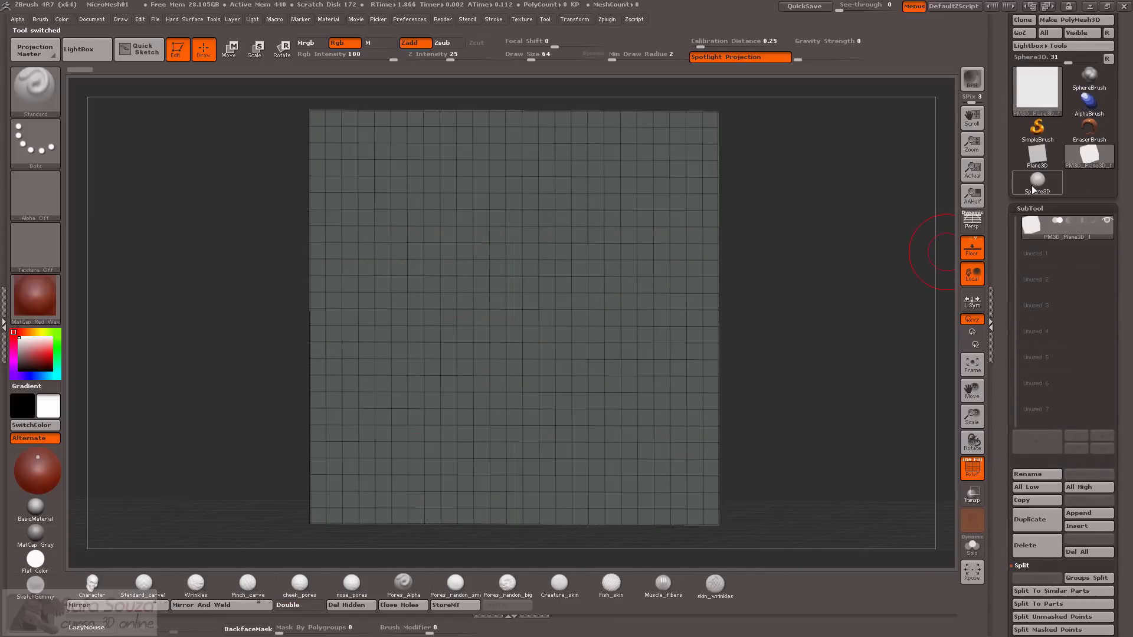
pyautogui.click(1029, 545)
pyautogui.click(912, 575)
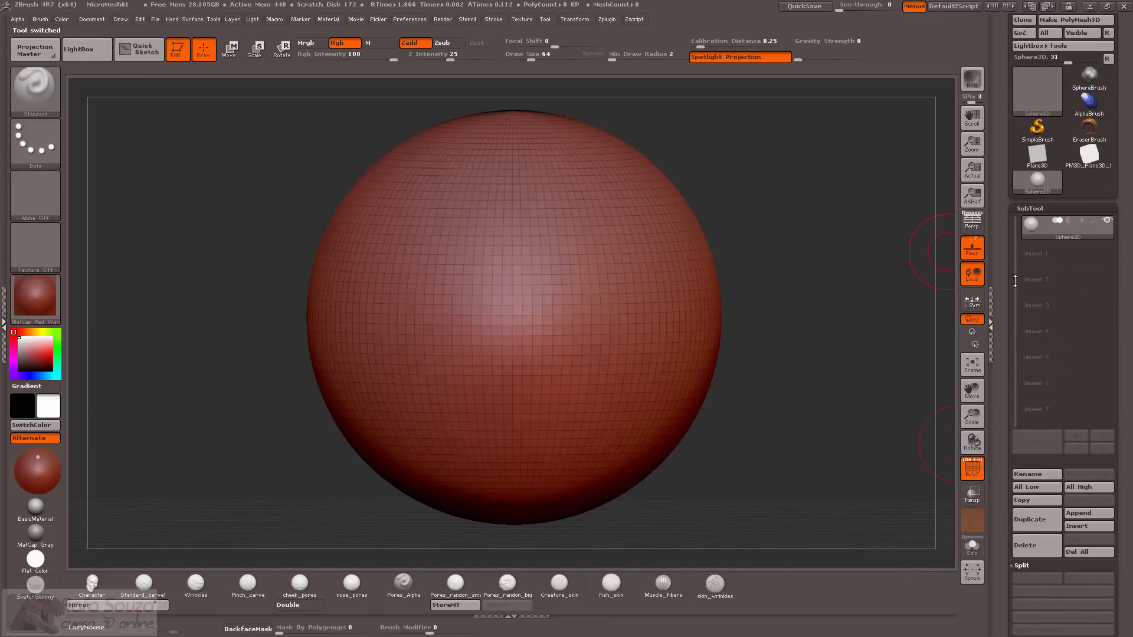
pyautogui.click(1056, 157)
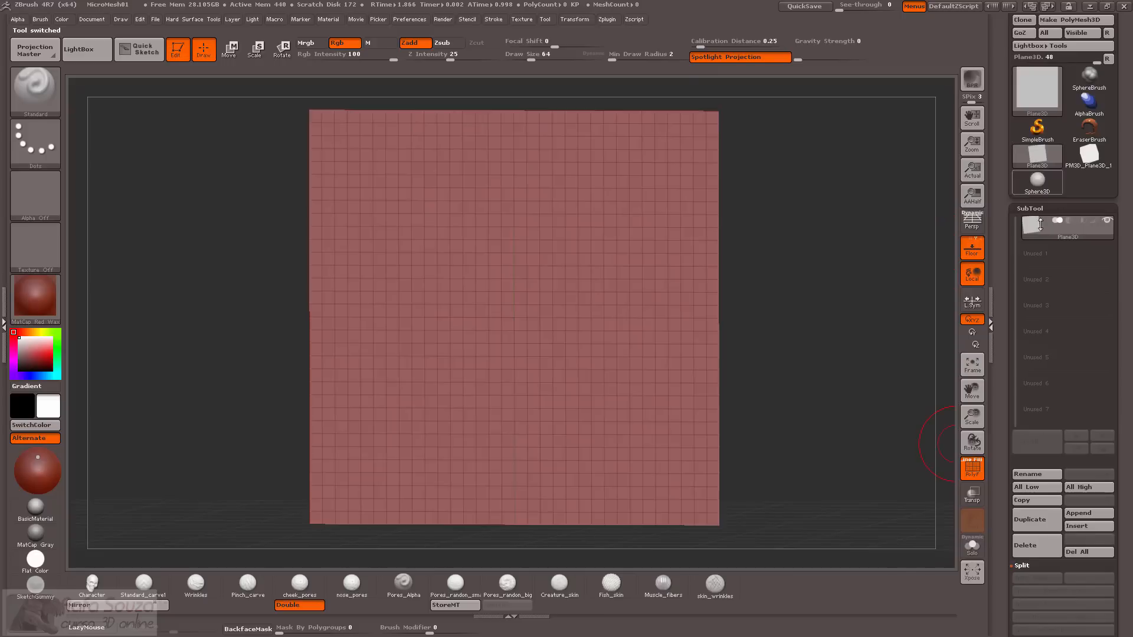
pyautogui.click(1030, 546)
pyautogui.click(909, 573)
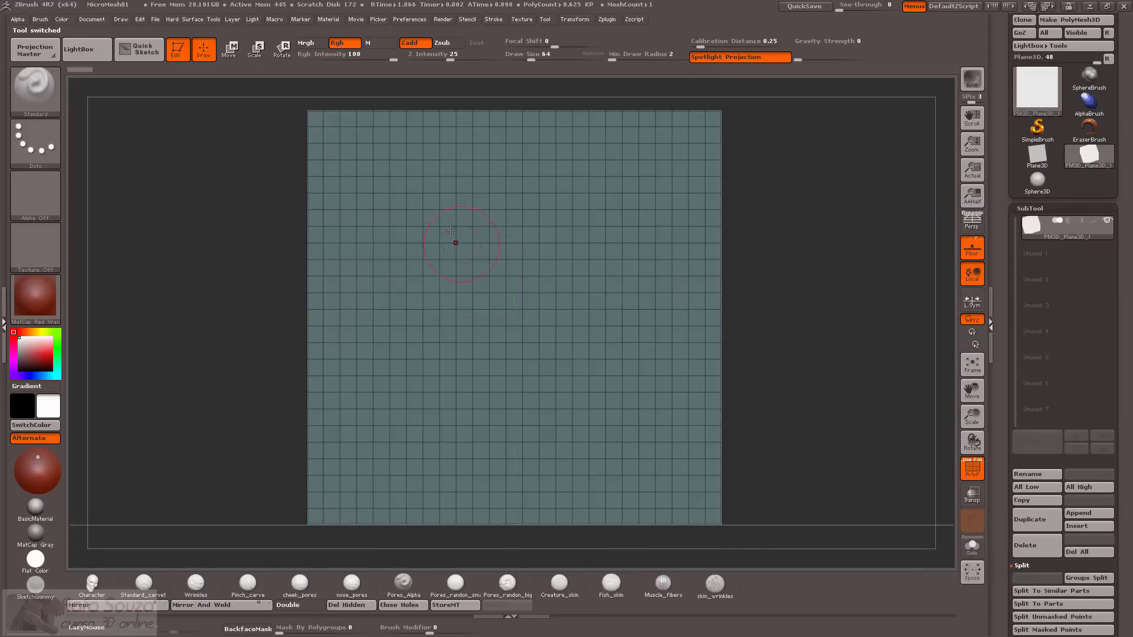
# Sculpt several diagonal Standard brush strokes across the plane and smooth over part of the relief.
pyautogui.moveTo(324, 126); pyautogui.dragTo(623, 366)
pyautogui.keyDown('ctrl'); pyautogui.moveTo(623, 366); pyautogui.dragTo(399, 316, button='right'); pyautogui.keyUp('ctrl')
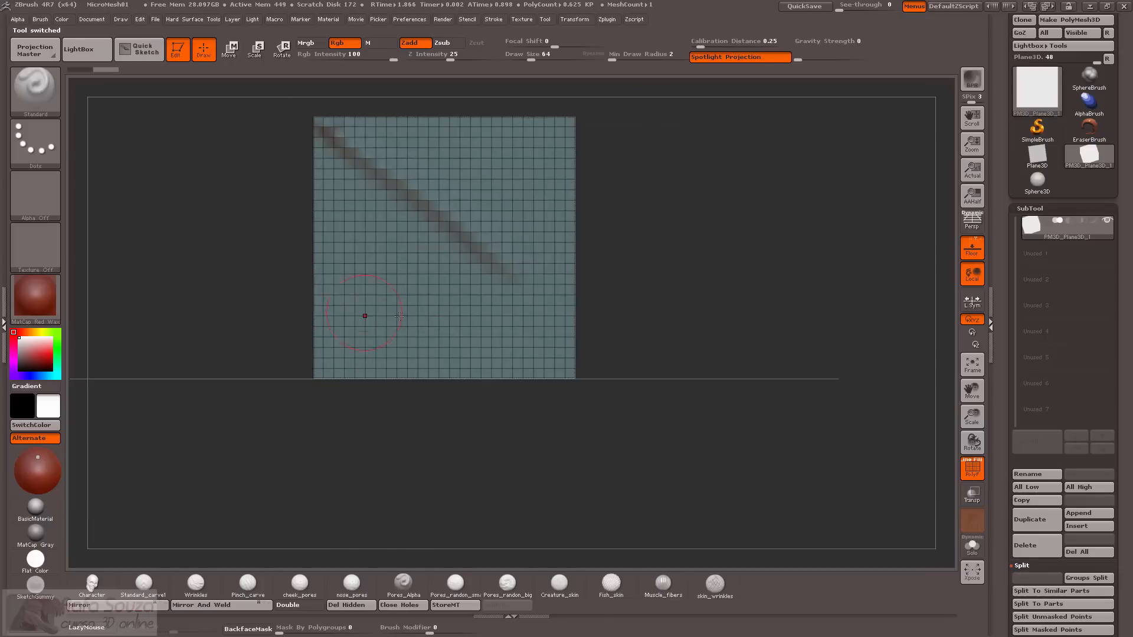
pyautogui.moveTo(415, 229)
pyautogui.mouseDown()
pyautogui.moveTo(496, 277)
pyautogui.moveTo(484, 376)
pyautogui.mouseUp()
pyautogui.moveTo(339, 160)
pyautogui.mouseDown()
pyautogui.moveTo(413, 248)
pyautogui.moveTo(575, 382)
pyautogui.mouseUp()
pyautogui.moveTo(552, 275); pyautogui.dragTo(422, 202)
pyautogui.moveTo(397, 126); pyautogui.dragTo(466, 180)
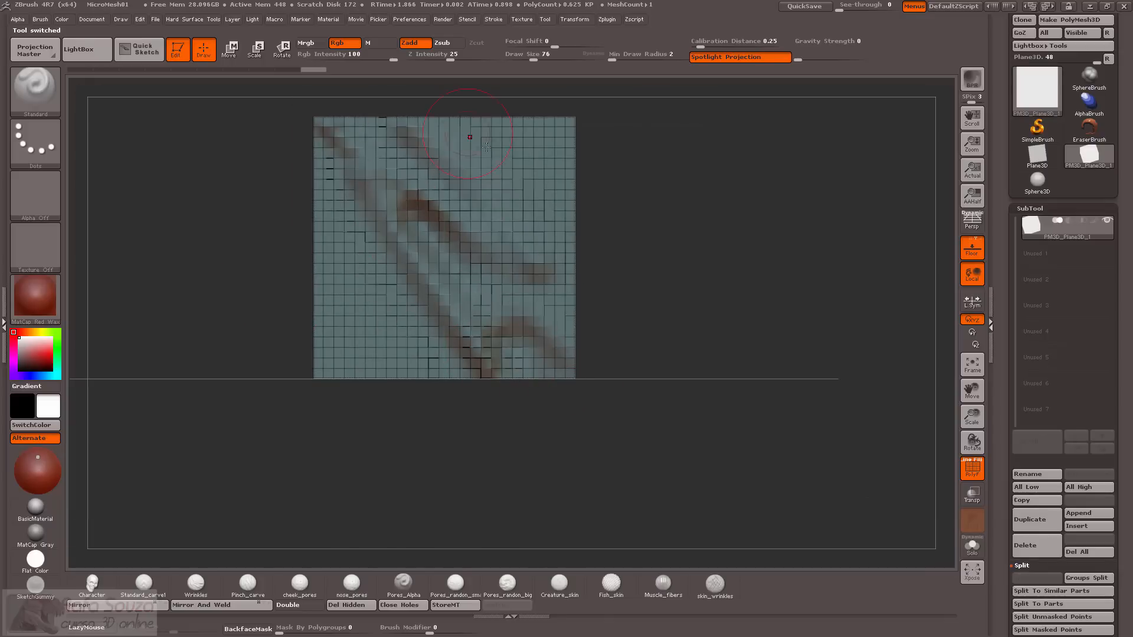
pyautogui.moveTo(470, 131); pyautogui.dragTo(564, 202)
pyautogui.moveTo(331, 257); pyautogui.dragTo(407, 363)
pyautogui.moveTo(331, 277)
pyautogui.keyDown('shift'); pyautogui.mouseDown()
pyautogui.moveTo(401, 355)
pyautogui.moveTo(531, 319)
pyautogui.moveTo(501, 248)
pyautogui.moveTo(514, 138)
pyautogui.mouseUp(); pyautogui.keyUp('shift')
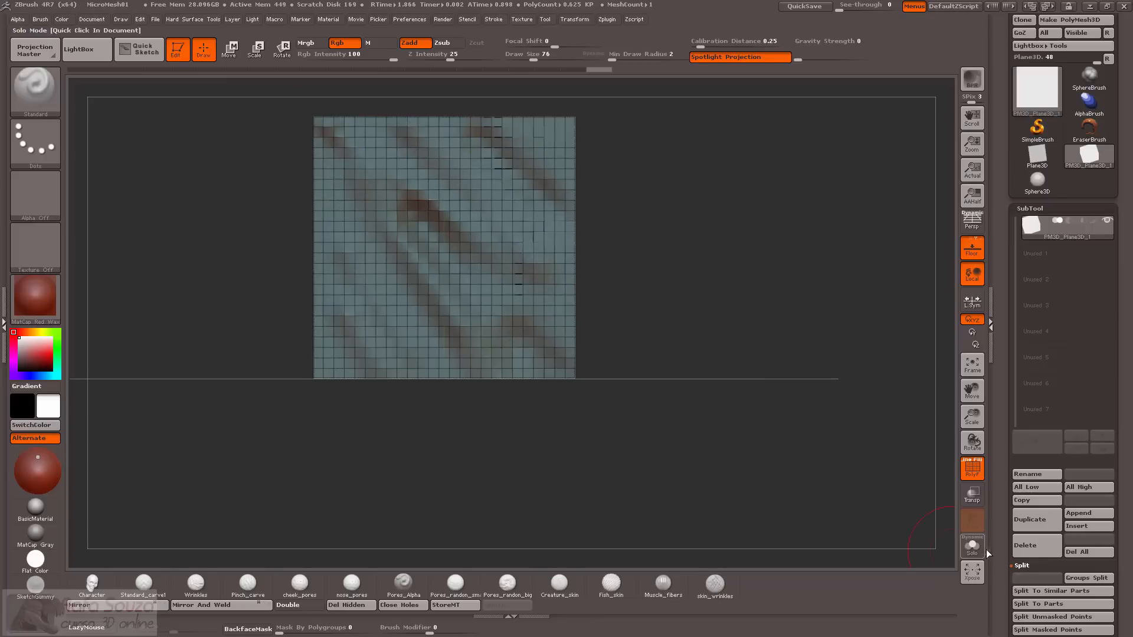
# Apply BasicMaterial to the plane, hide the floor grid, and face the plane frontally with its polyframe shown.
pyautogui.hotkey('shift', 'f')
pyautogui.moveTo(781, 290)
pyautogui.keyDown('alt'); pyautogui.mouseDown()
pyautogui.moveTo(790, 357)
pyautogui.moveTo(685, 435)
pyautogui.mouseUp(); pyautogui.keyUp('alt')
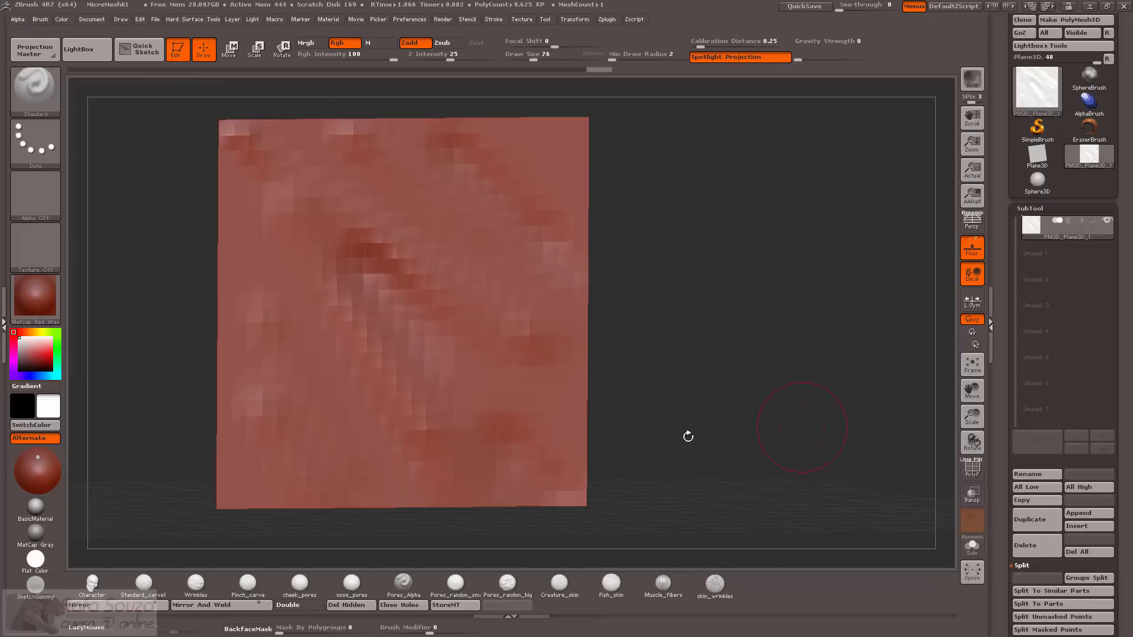
pyautogui.click(35, 506)
pyautogui.moveTo(662, 372); pyautogui.dragTo(952, 442)
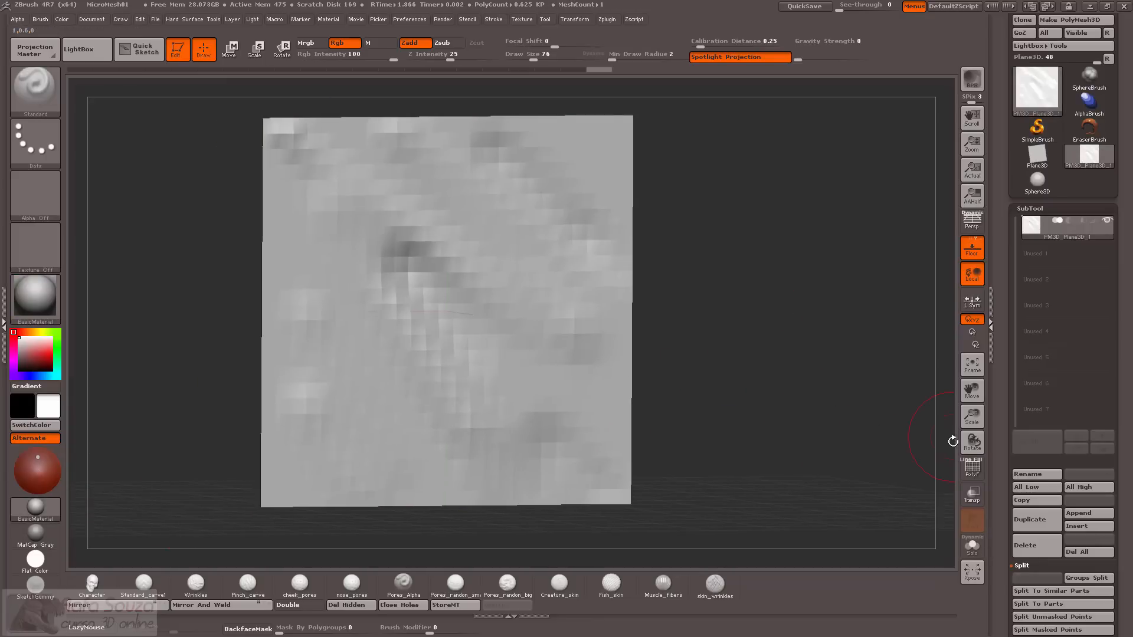
pyautogui.click(971, 250)
pyautogui.moveTo(795, 328); pyautogui.dragTo(923, 488)
pyautogui.click(967, 469)
pyautogui.keyDown('alt'); pyautogui.moveTo(891, 424); pyautogui.dragTo(483, 261); pyautogui.keyUp('alt')
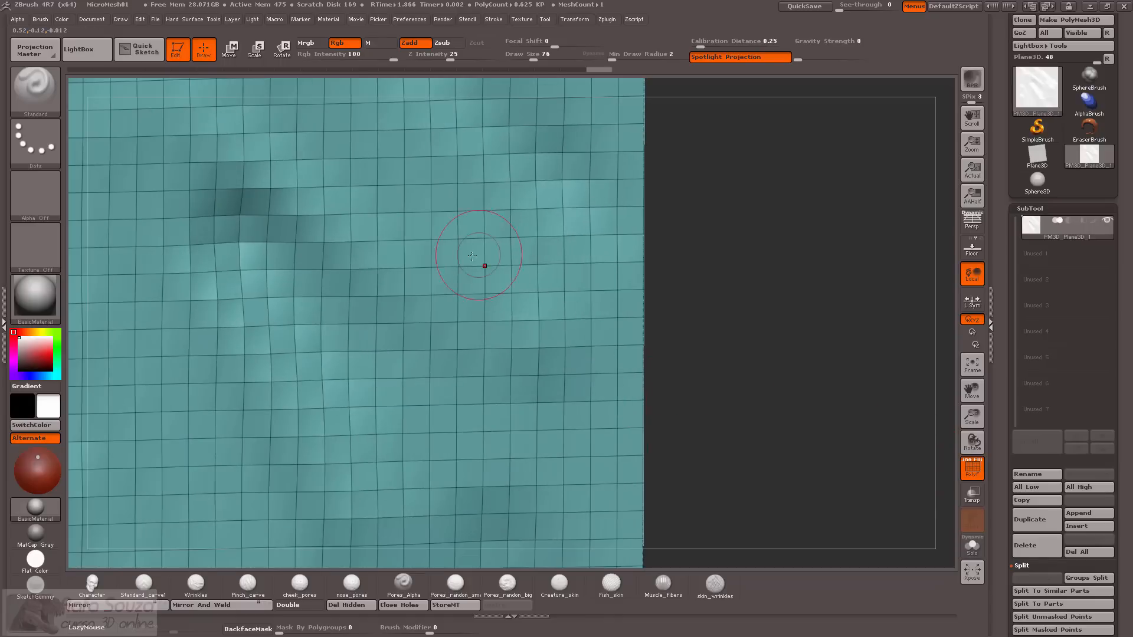
pyautogui.moveTo(833, 319)
pyautogui.keyDown('shift'); pyautogui.mouseDown()
pyautogui.moveTo(716, 245)
pyautogui.moveTo(768, 290)
pyautogui.moveTo(794, 337)
pyautogui.moveTo(828, 342)
pyautogui.moveTo(825, 328)
pyautogui.mouseUp(); pyautogui.keyUp('shift')
# Switch from the plane to a new Ring3D primitive as the active tool.
pyautogui.scroll(1, 1007, 203)
pyautogui.scroll(1, 1008, 203)
pyautogui.click(1031, 217)
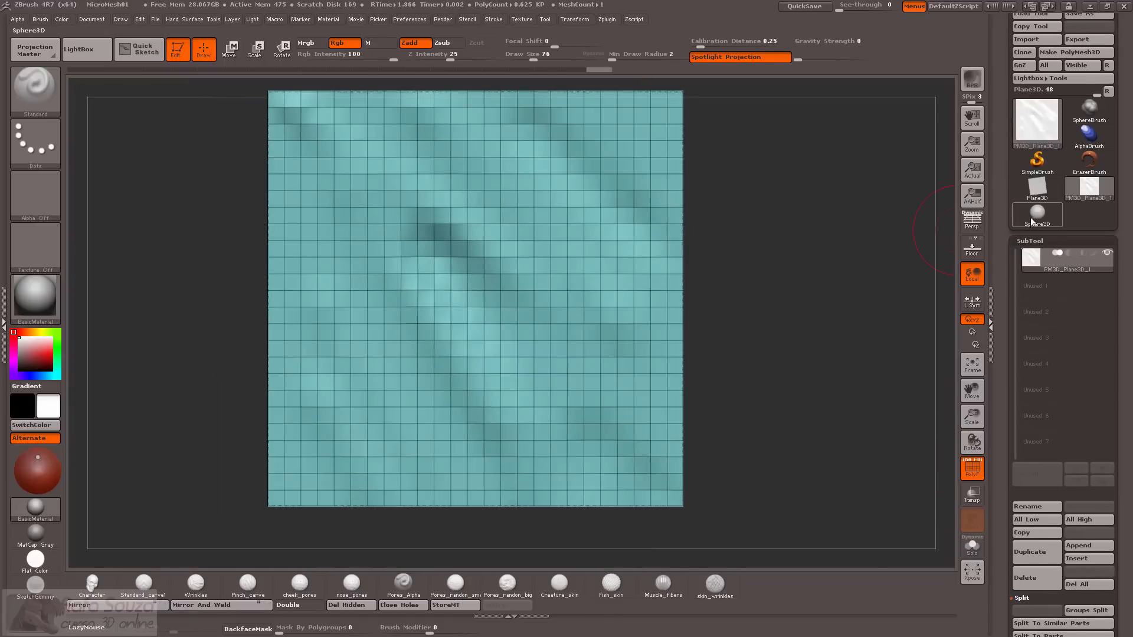
pyautogui.scroll(1, 1030, 177)
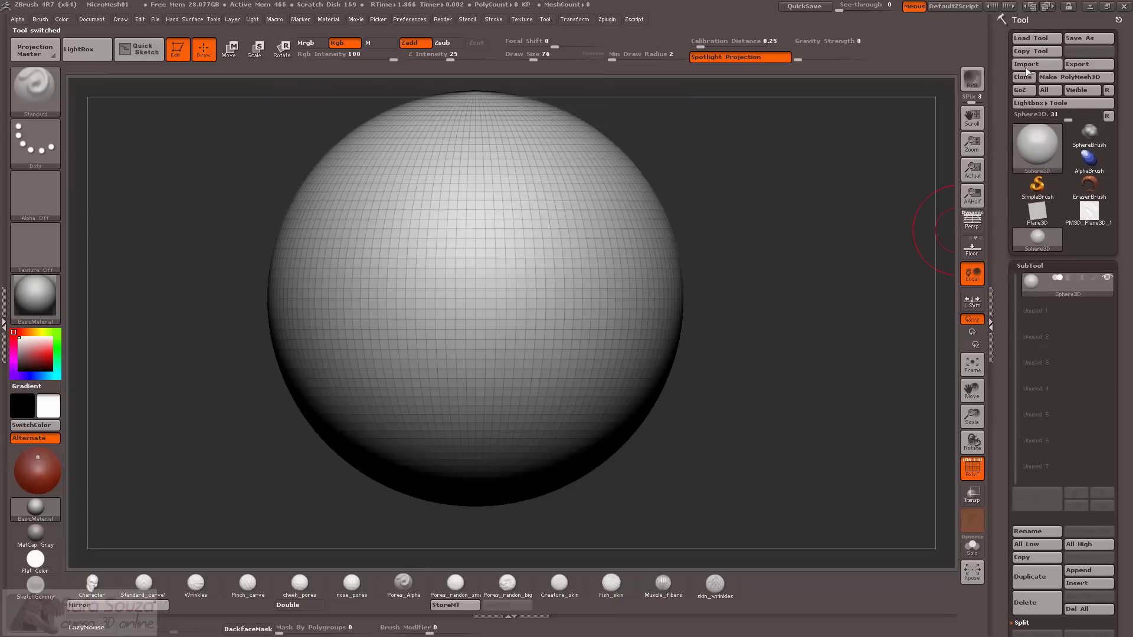
pyautogui.click(1037, 145)
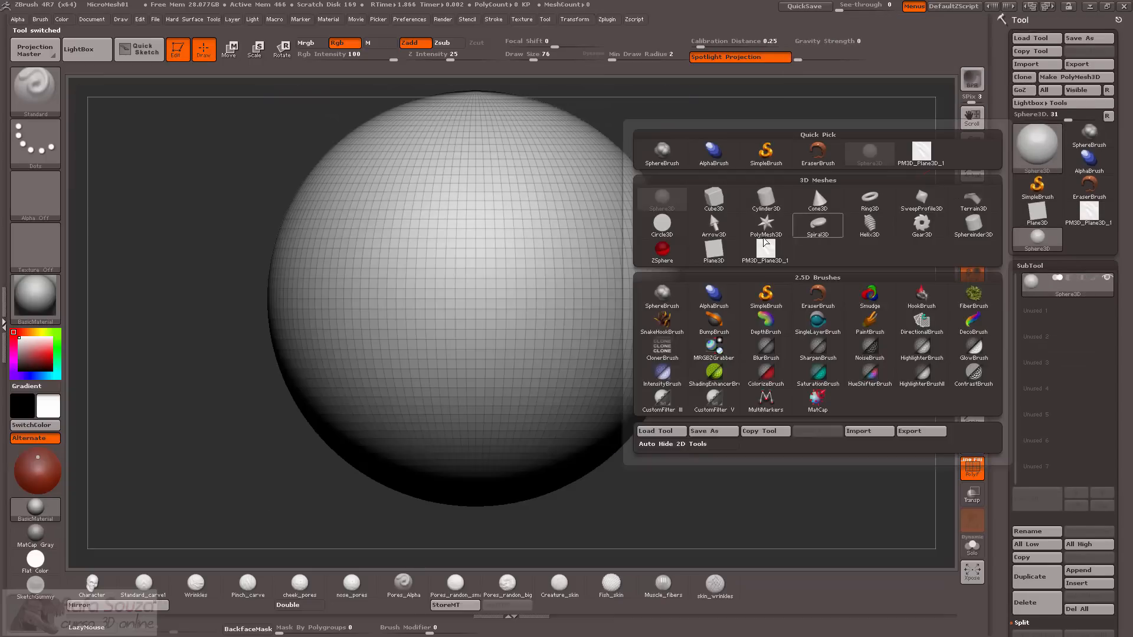
pyautogui.moveTo(873, 201)
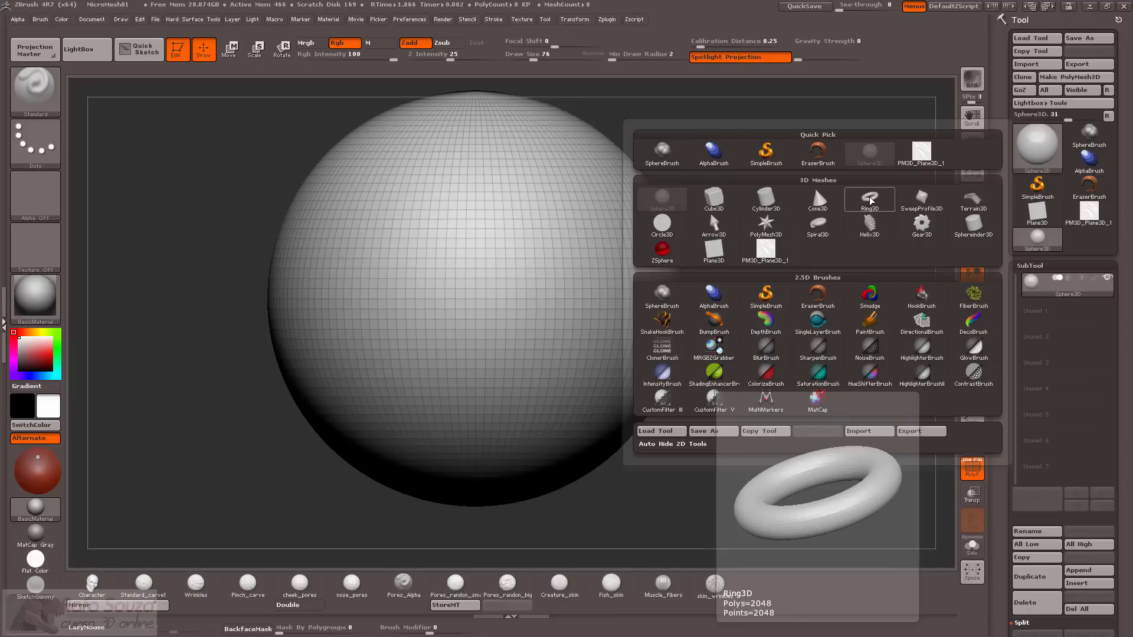
pyautogui.click(869, 200)
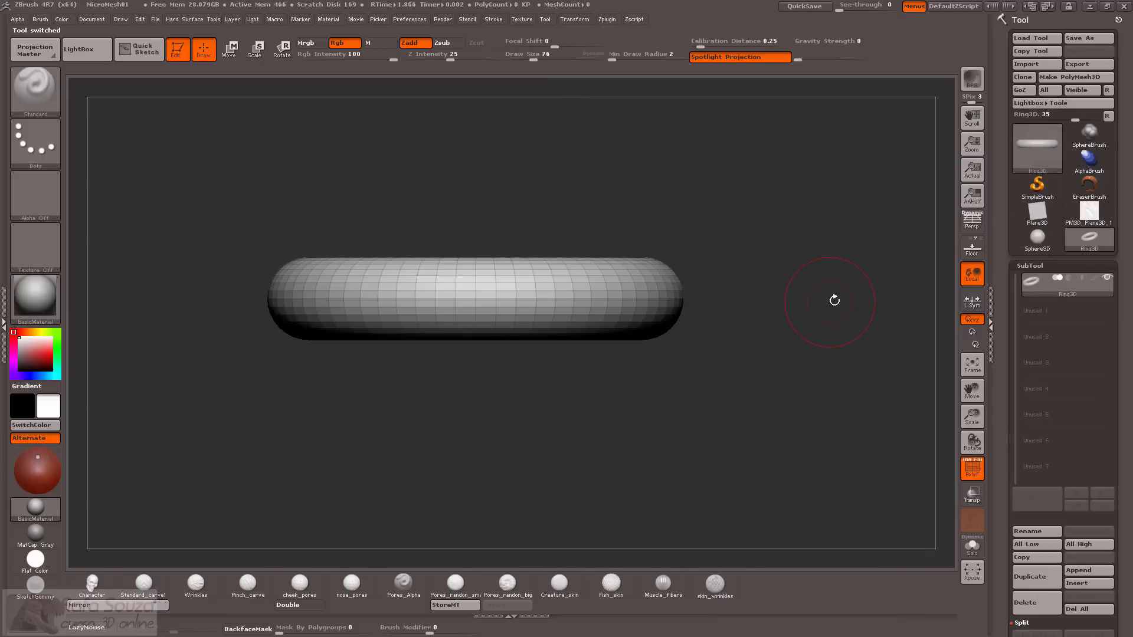
pyautogui.moveTo(812, 266)
pyautogui.mouseDown()
pyautogui.moveTo(812, 337)
pyautogui.moveTo(823, 283)
pyautogui.mouseUp()
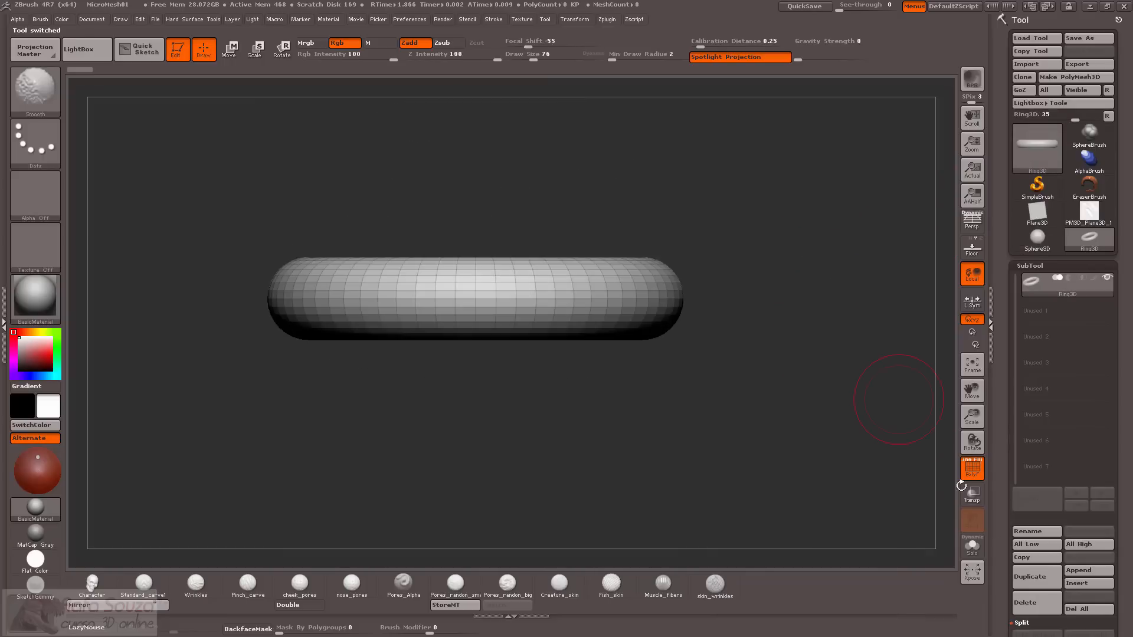
# Rename the ring subtool as Ring3D_1.
pyautogui.click(1015, 534)
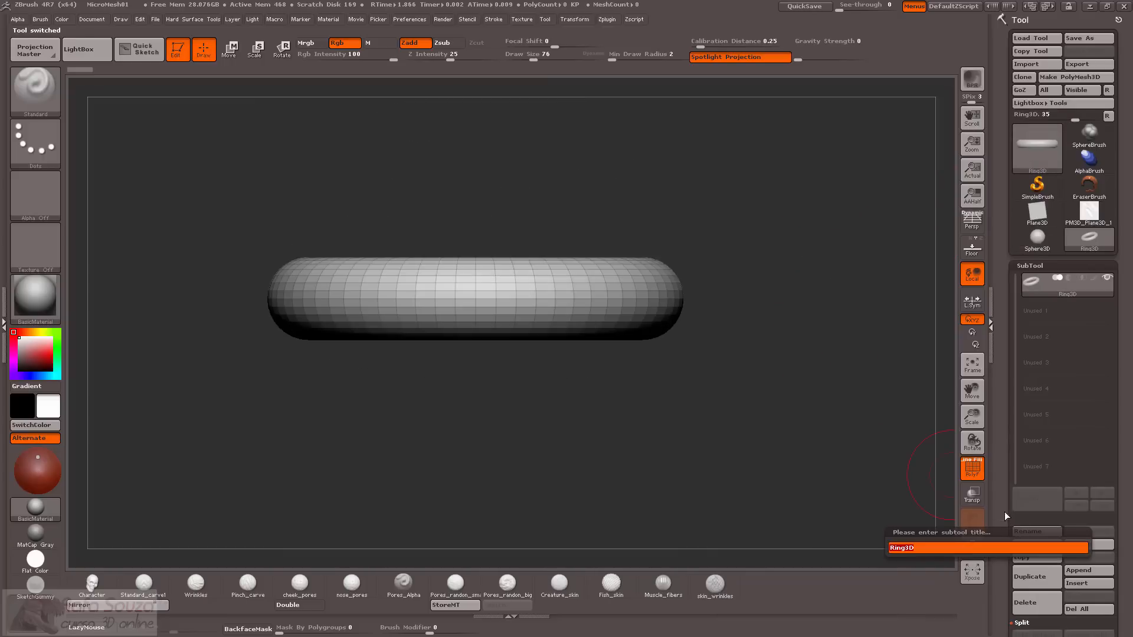
pyautogui.write('_1')
pyautogui.press('Return')
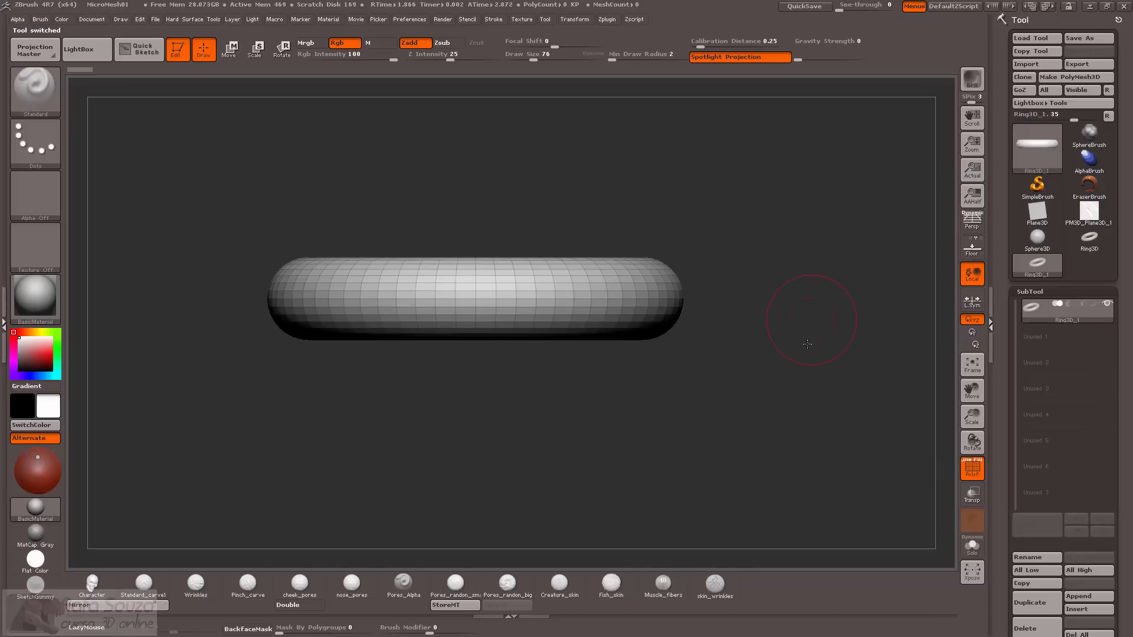
# Examine the ring from several angles and look over the InsertMesh and NanoMesh brush creation commands.
pyautogui.moveTo(807, 344)
pyautogui.mouseDown()
pyautogui.moveTo(805, 362)
pyautogui.moveTo(803, 319)
pyautogui.moveTo(796, 507)
pyautogui.moveTo(817, 258)
pyautogui.moveTo(767, 440)
pyautogui.moveTo(858, 412)
pyautogui.moveTo(767, 331)
pyautogui.moveTo(795, 470)
pyautogui.moveTo(836, 423)
pyautogui.moveTo(830, 432)
pyautogui.moveTo(825, 347)
pyautogui.moveTo(770, 275)
pyautogui.moveTo(735, 321)
pyautogui.moveTo(789, 407)
pyautogui.moveTo(772, 500)
pyautogui.moveTo(631, 351)
pyautogui.mouseUp()
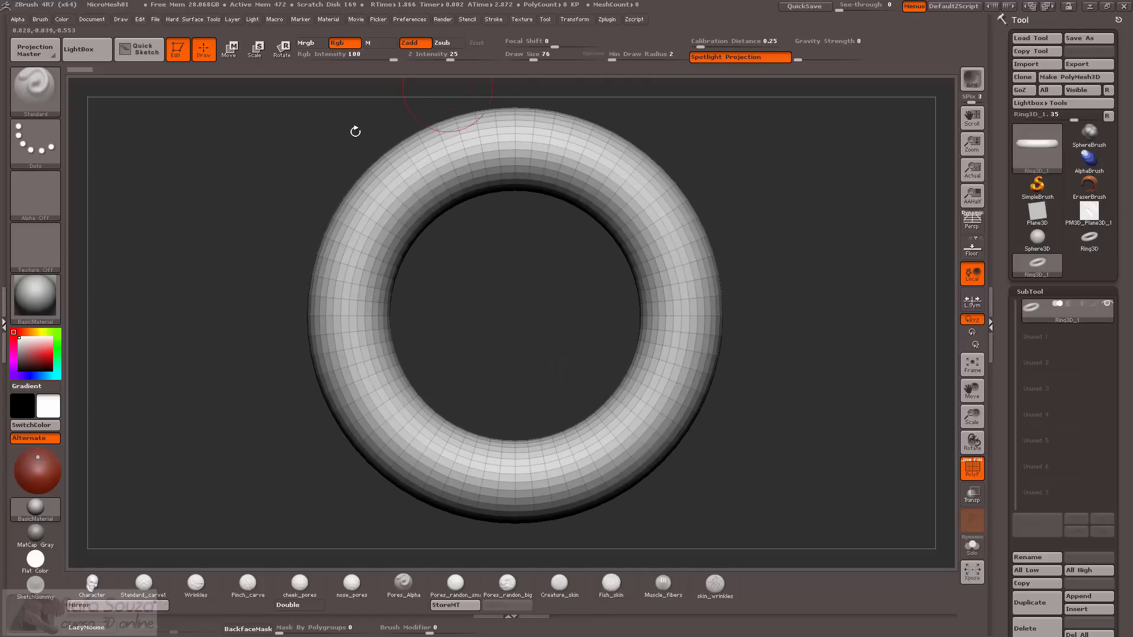
pyautogui.moveTo(848, 380)
pyautogui.mouseDown()
pyautogui.moveTo(847, 283)
pyautogui.moveTo(820, 283)
pyautogui.moveTo(841, 378)
pyautogui.mouseUp()
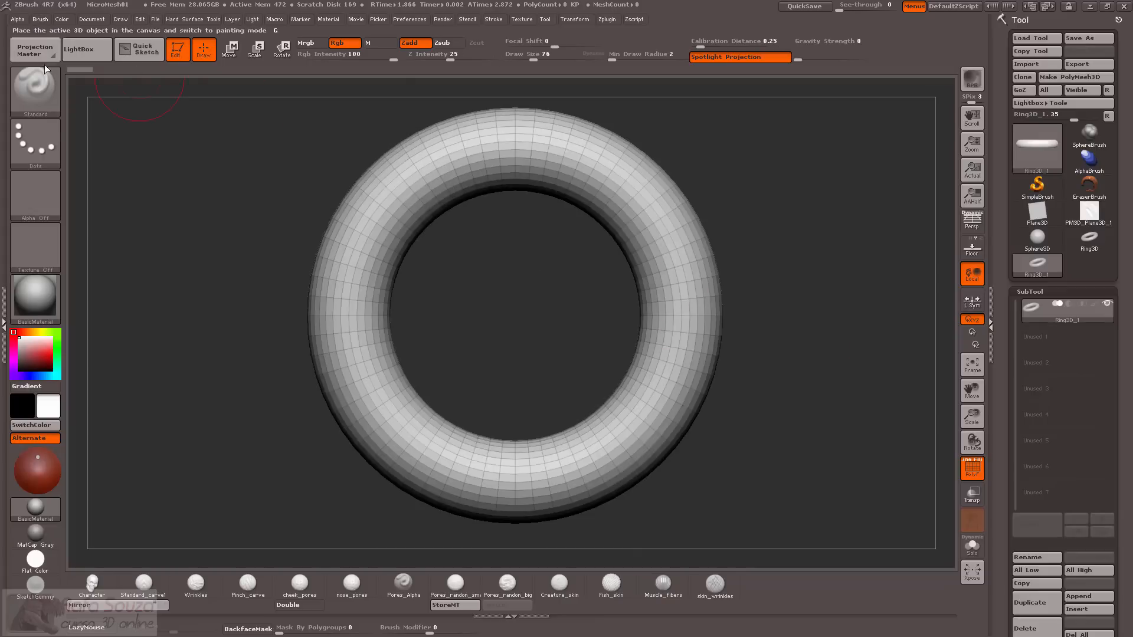
pyautogui.click(42, 20)
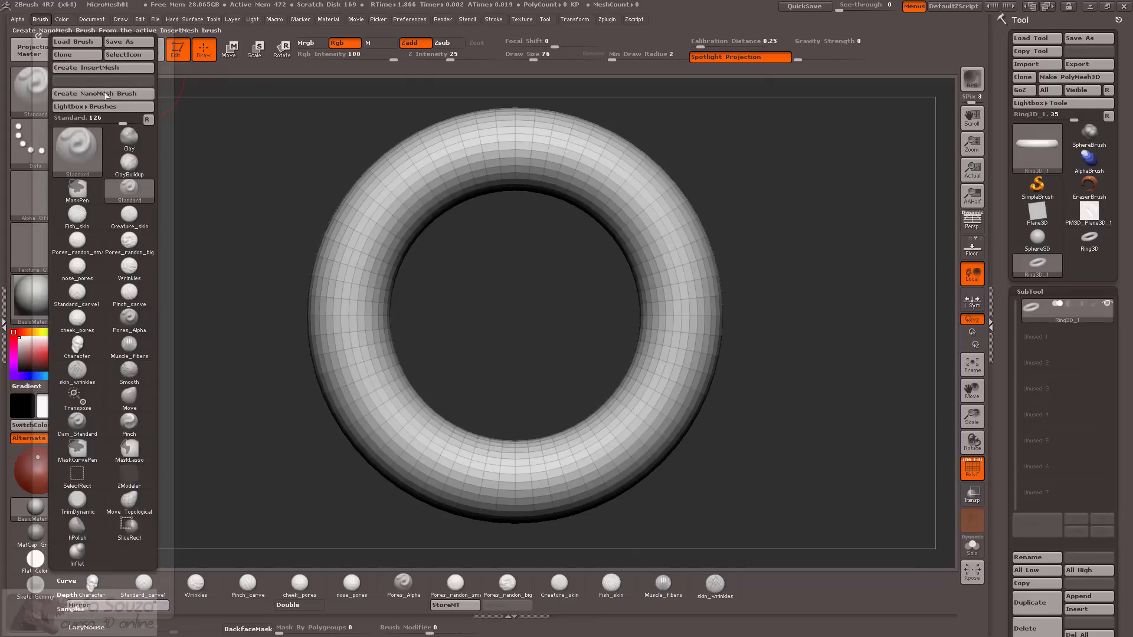
pyautogui.moveTo(278, 147)
pyautogui.mouseDown()
pyautogui.moveTo(254, 148)
pyautogui.moveTo(271, 197)
pyautogui.moveTo(309, 139)
pyautogui.moveTo(257, 112)
pyautogui.moveTo(271, 167)
pyautogui.moveTo(285, 142)
pyautogui.moveTo(295, 153)
pyautogui.mouseUp()
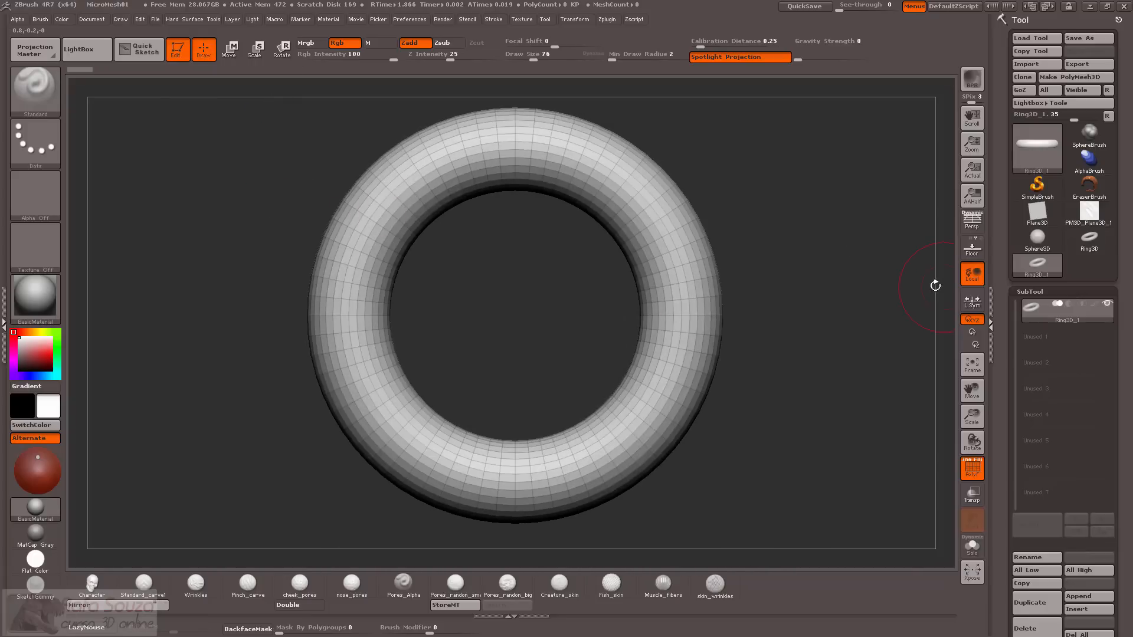
pyautogui.moveTo(874, 309); pyautogui.dragTo(852, 213)
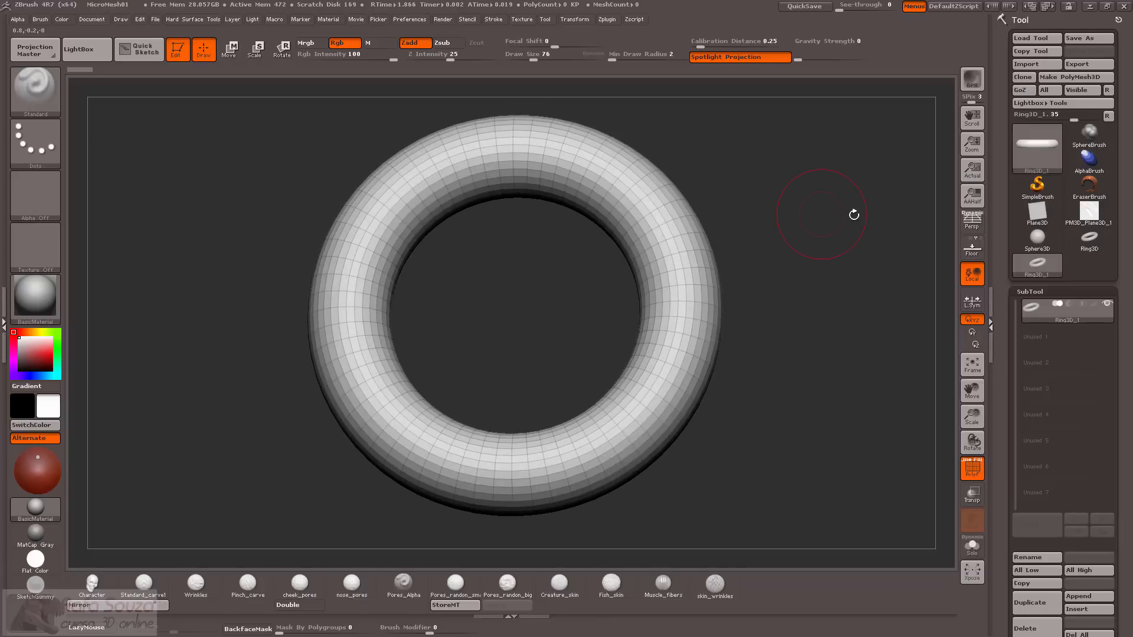
pyautogui.moveTo(868, 254); pyautogui.dragTo(837, 281)
pyautogui.click(972, 248)
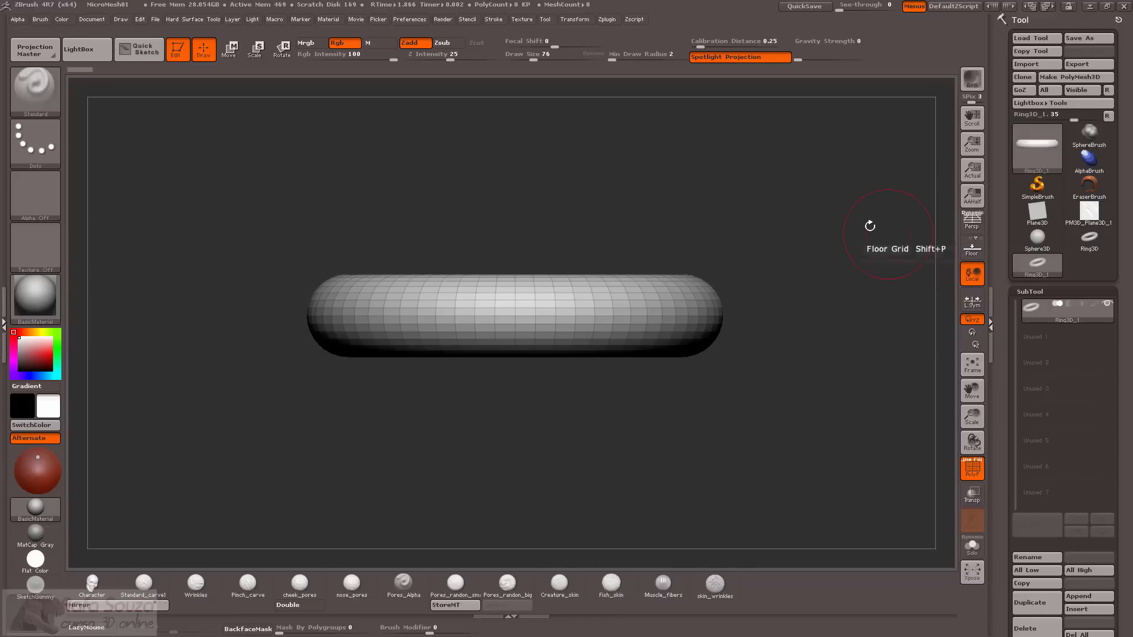
pyautogui.moveTo(855, 202); pyautogui.dragTo(840, 272)
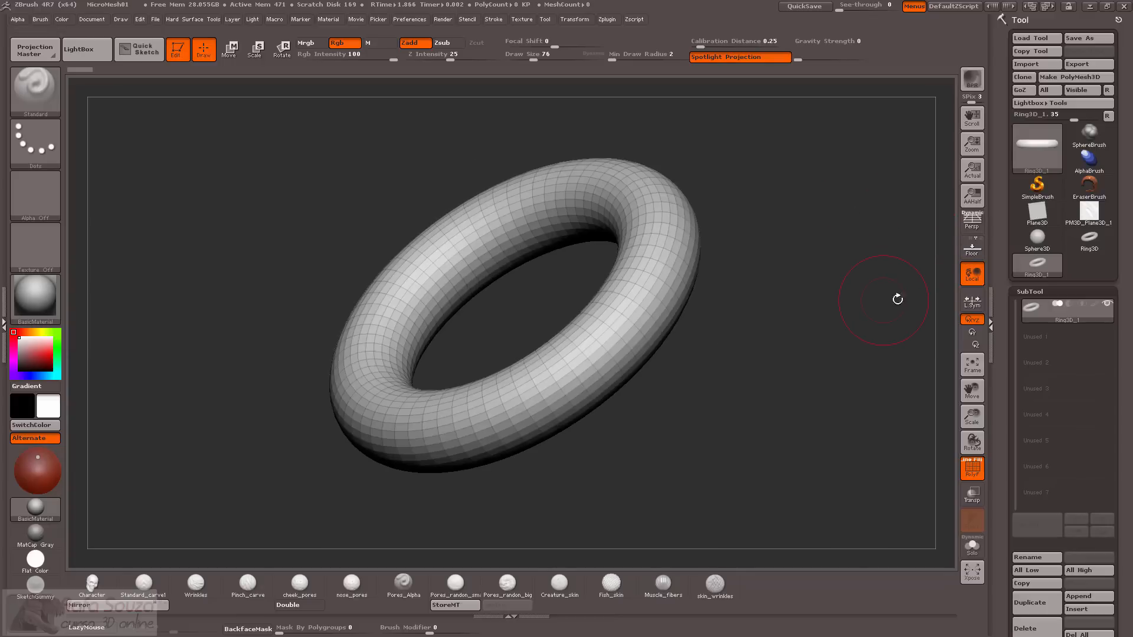
# Switch back to the sculpted PM3D_Plane3D_1 and show its Modify Topology geometry options.
pyautogui.click(1069, 220)
pyautogui.moveTo(999, 416); pyautogui.dragTo(1012, 287)
pyautogui.click(1023, 337)
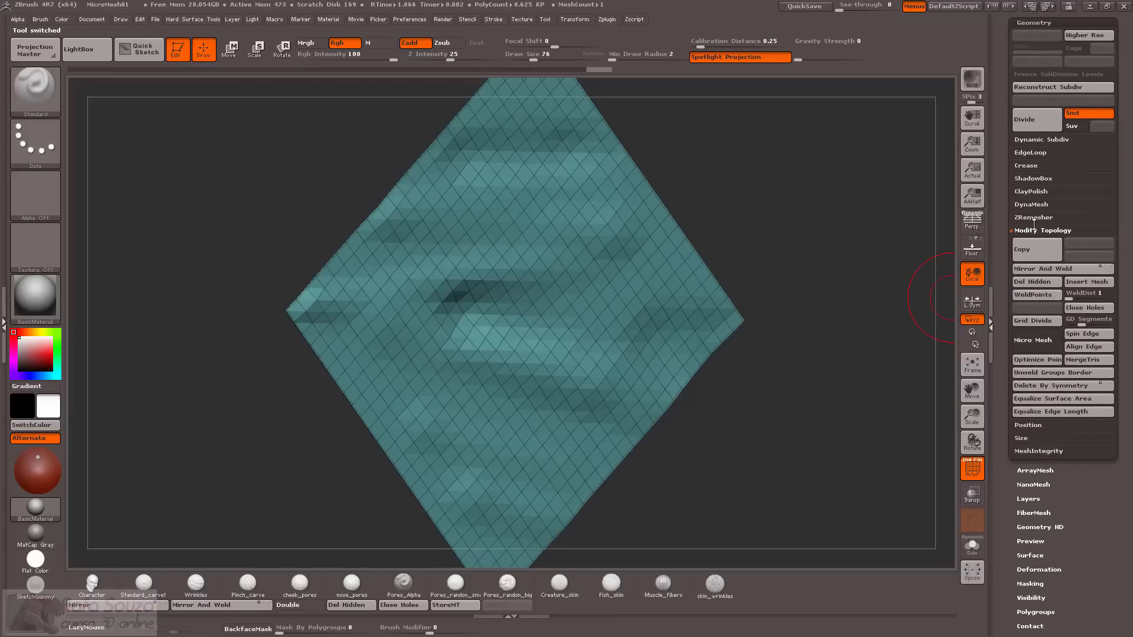
pyautogui.click(1030, 231)
pyautogui.click(1028, 230)
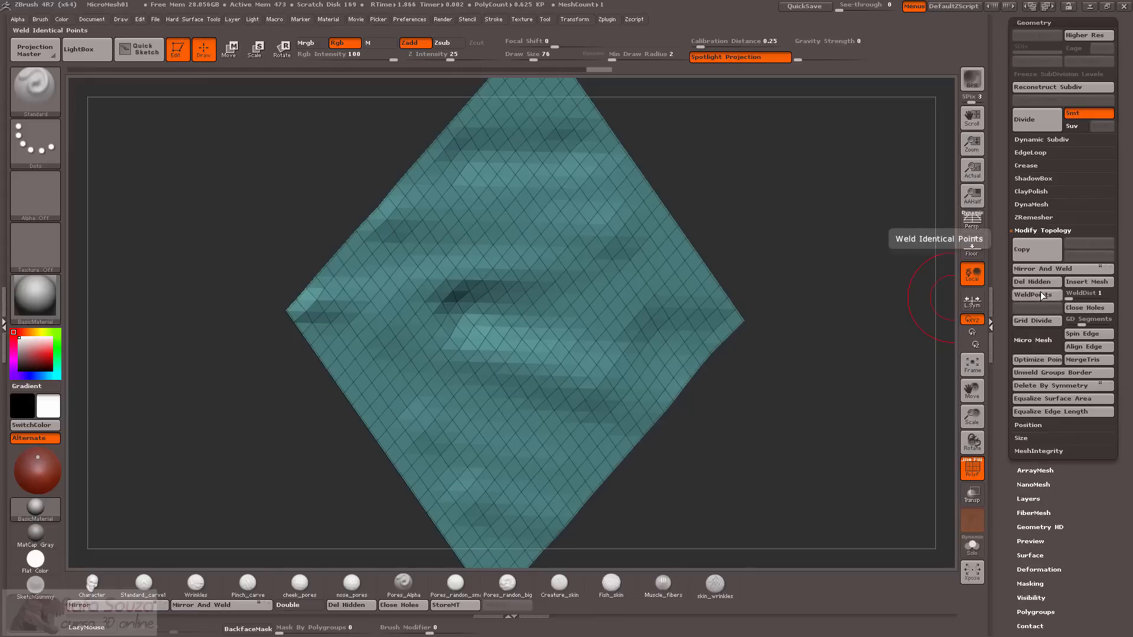
# Assign Ring3D_1 as the plane's Micro Mesh and dismiss the BPR visibility note.
pyautogui.click(1041, 343)
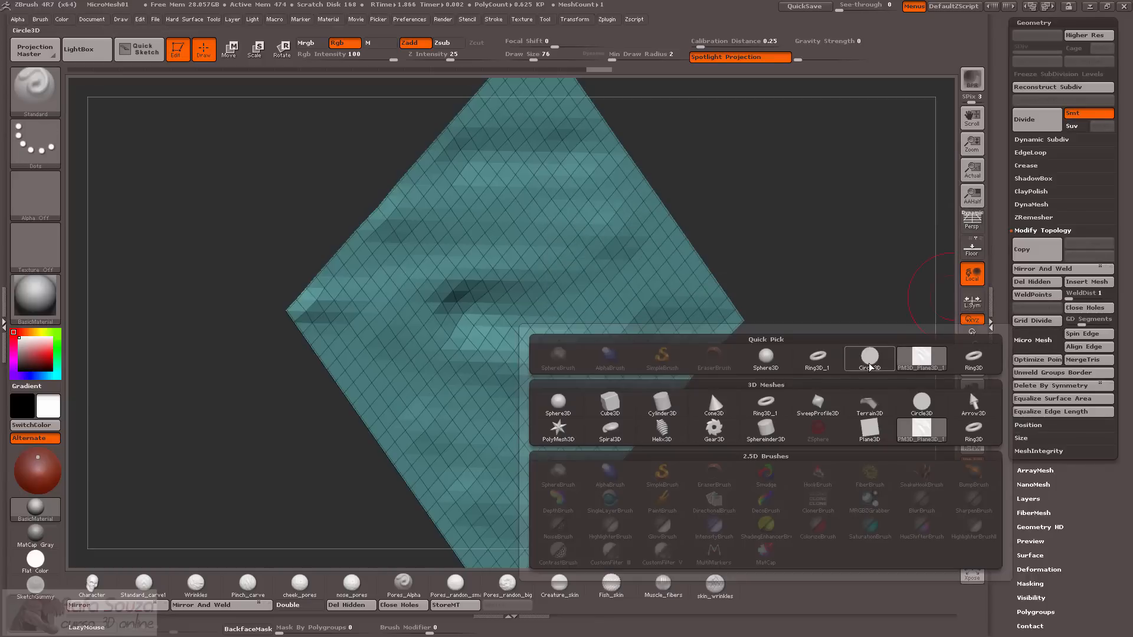
pyautogui.moveTo(979, 367)
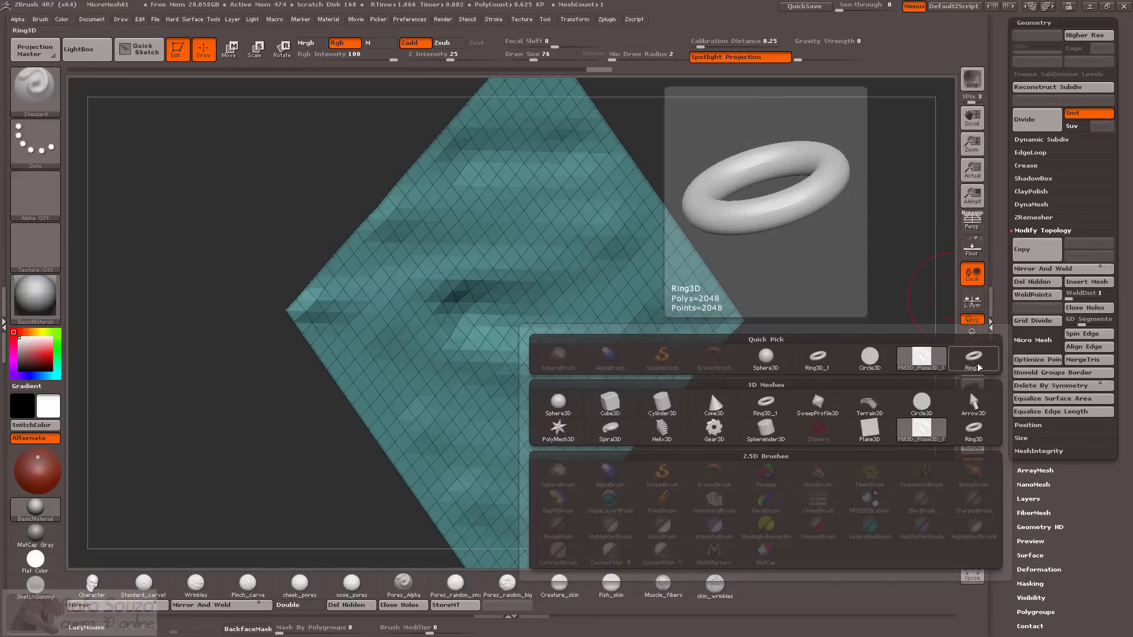
pyautogui.moveTo(824, 371)
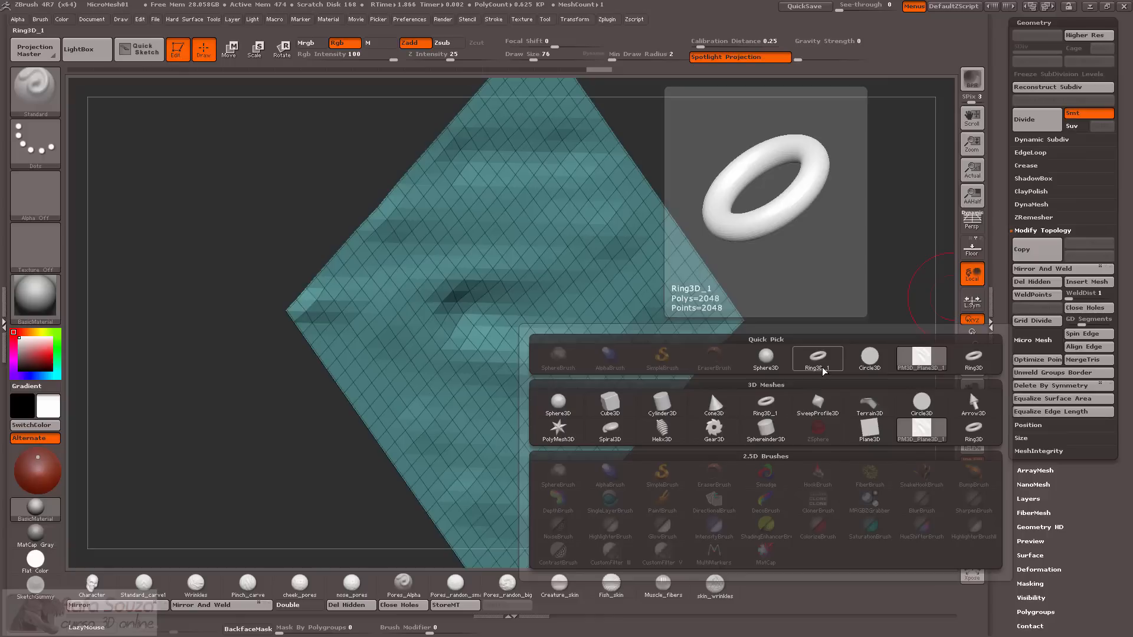
pyautogui.click(818, 358)
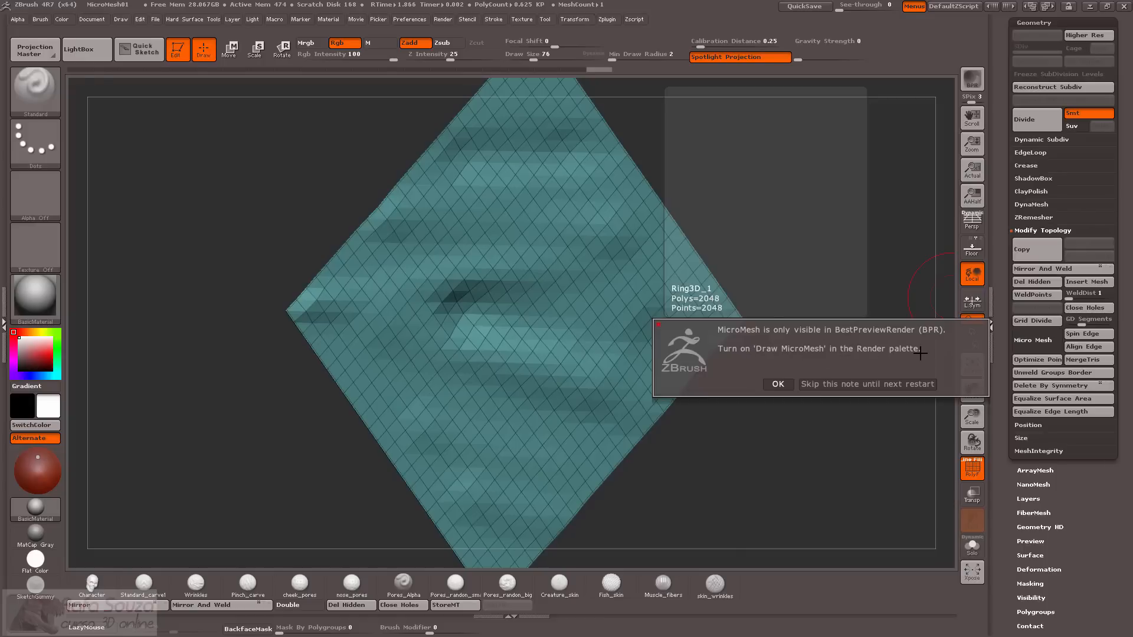
pyautogui.click(794, 387)
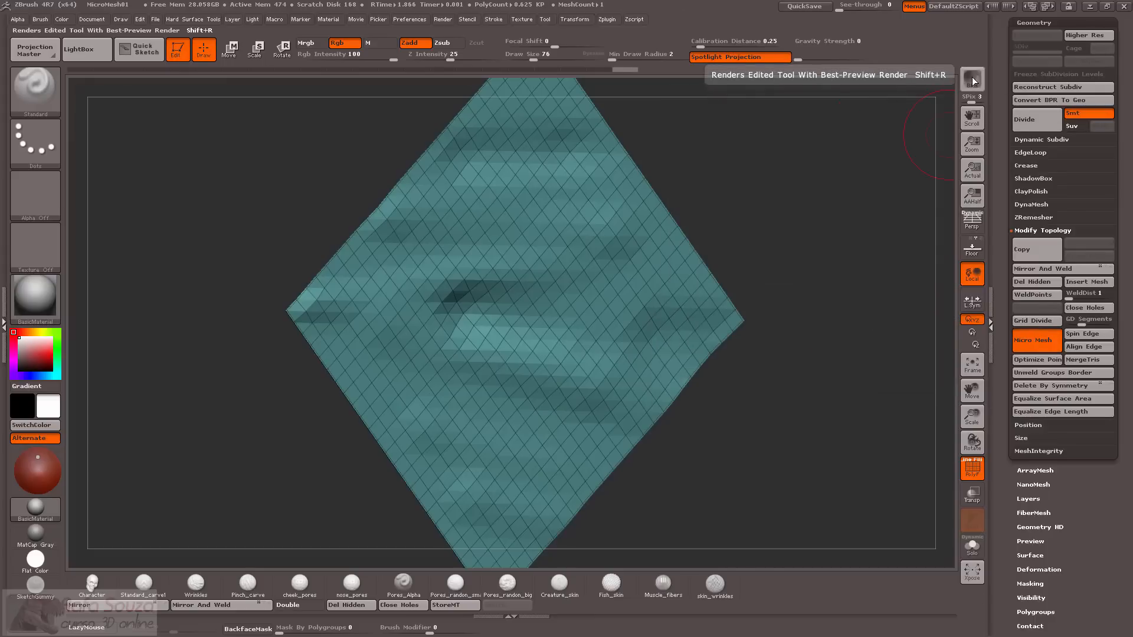
# Enable Draw MicroMesh in the render properties and render the plane with BPR to inspect the rings up close.
pyautogui.press('ctrl')
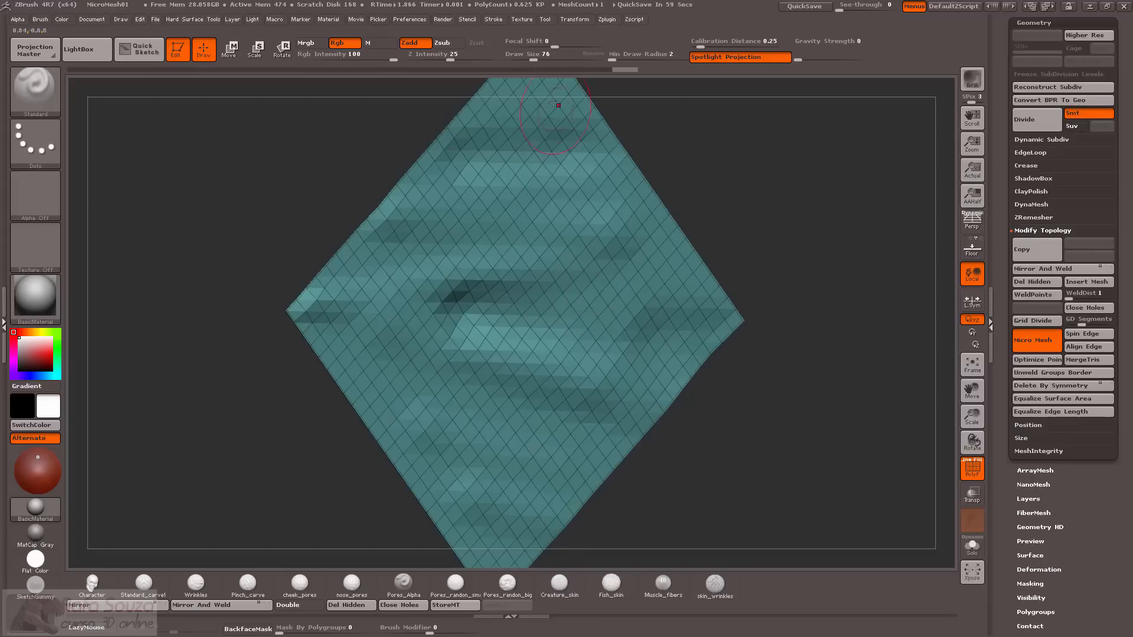
pyautogui.click(446, 19)
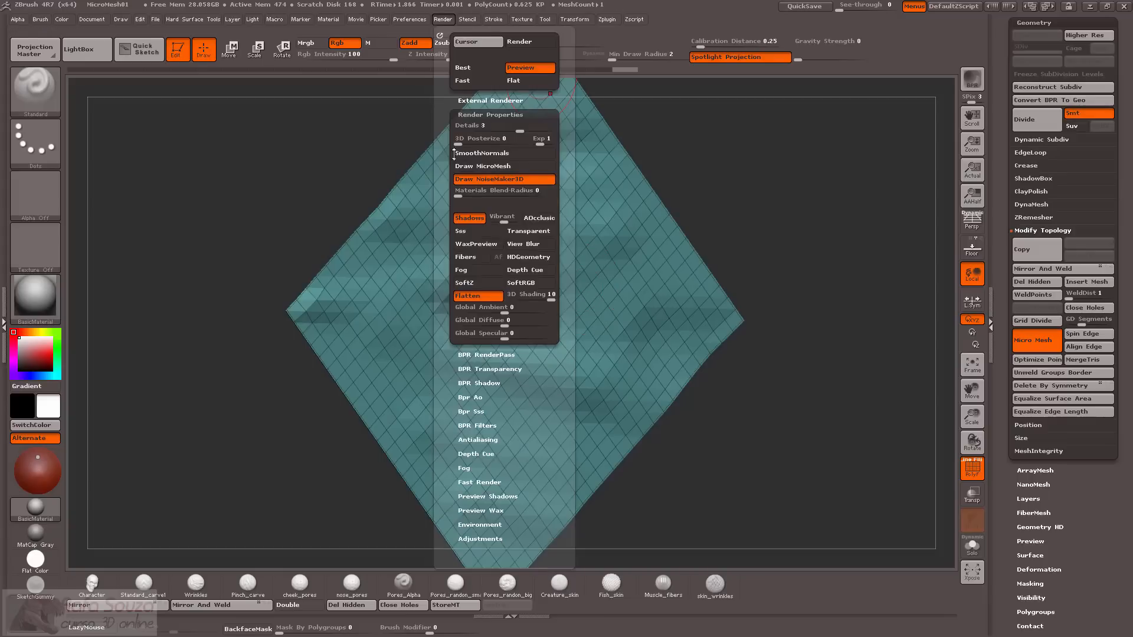
pyautogui.click(478, 115)
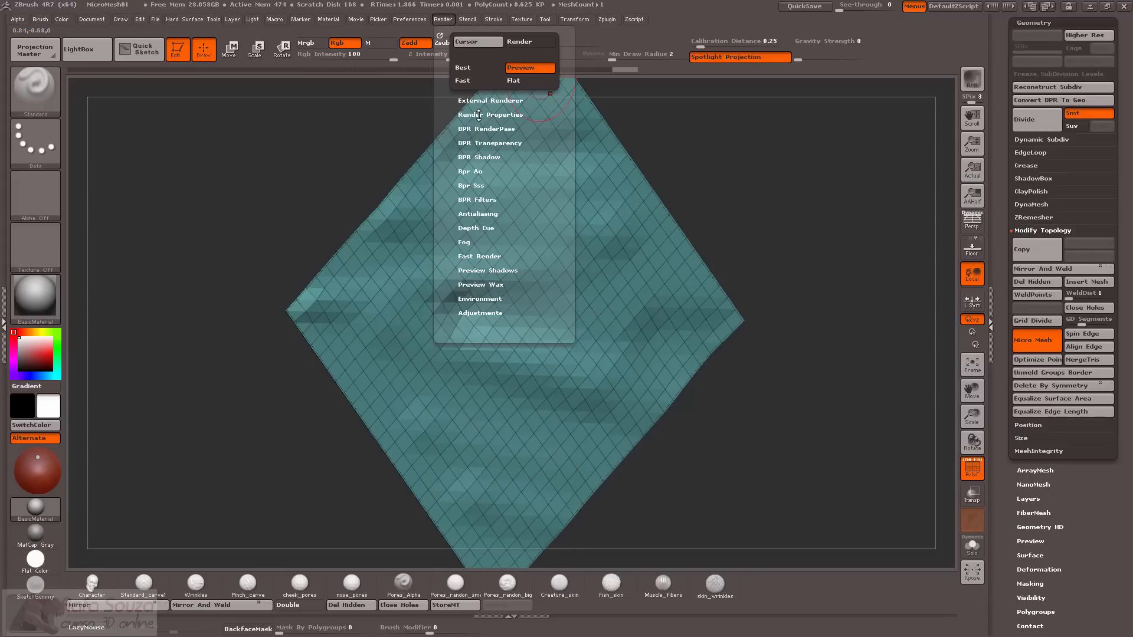
pyautogui.click(479, 115)
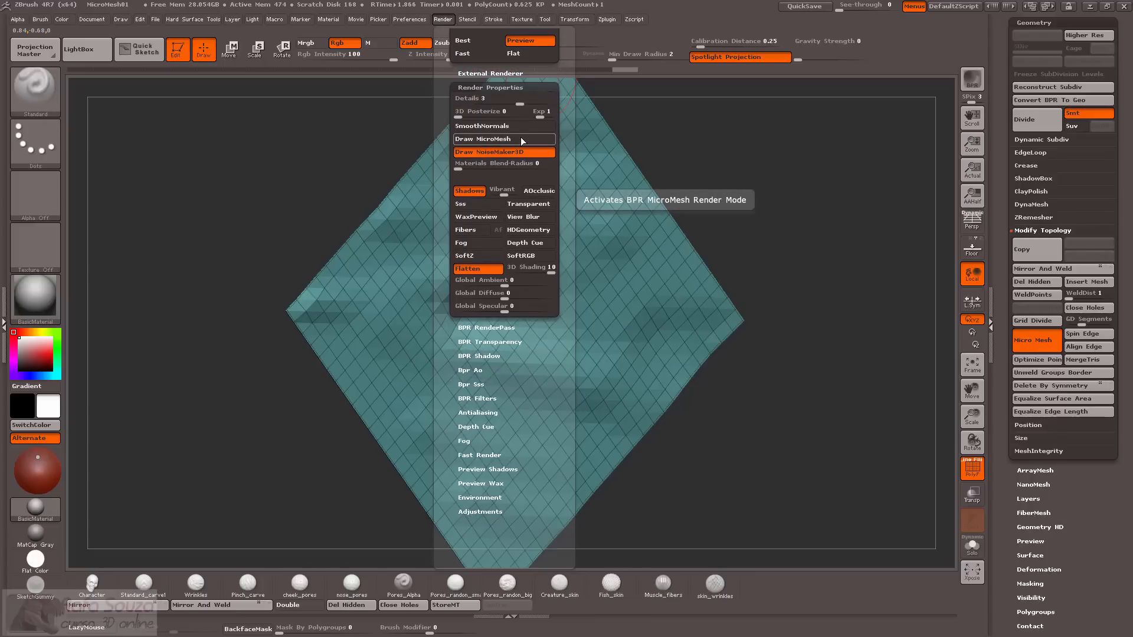
pyautogui.click(520, 139)
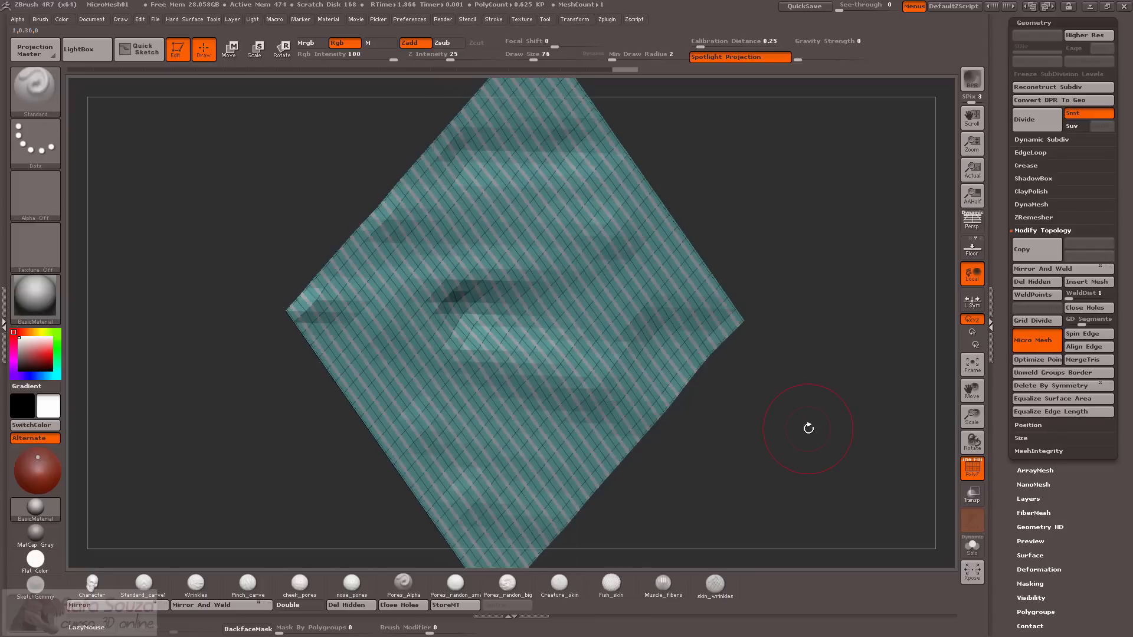
pyautogui.moveTo(808, 428); pyautogui.dragTo(796, 265)
pyautogui.keyDown('alt'); pyautogui.moveTo(798, 224); pyautogui.dragTo(849, 437); pyautogui.keyUp('alt')
pyautogui.keyDown('alt'); pyautogui.moveTo(839, 162); pyautogui.dragTo(767, 203); pyautogui.keyUp('alt')
# Make the Ring3D_1 ring the active tool again, with its subtool list shown.
pyautogui.moveTo(1007, 89); pyautogui.dragTo(1008, 147)
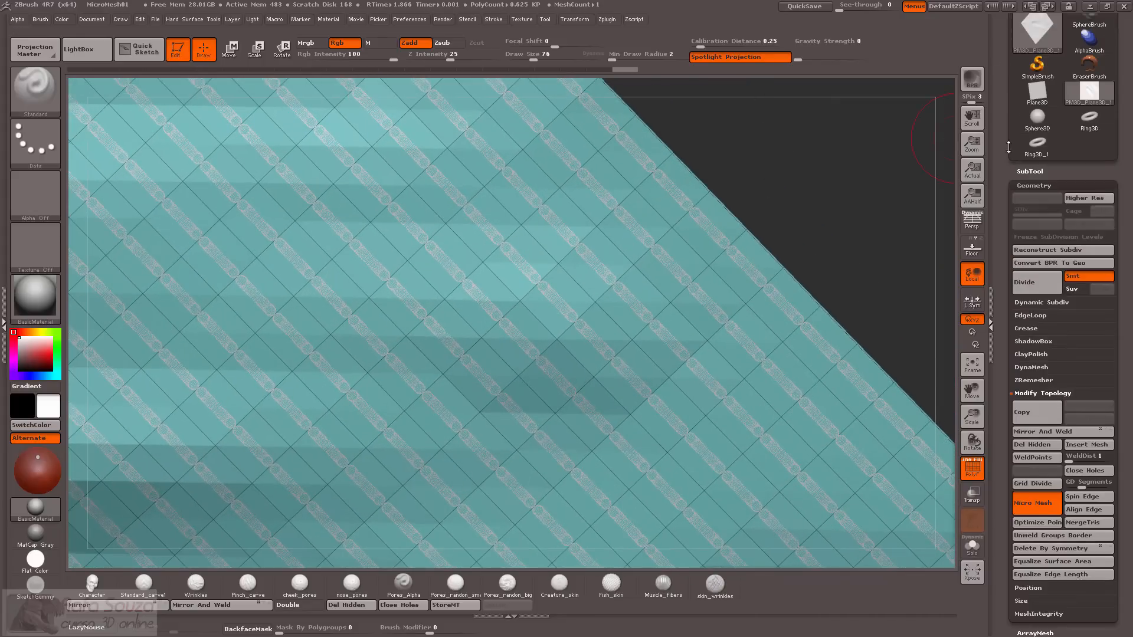
pyautogui.click(1030, 171)
pyautogui.click(1037, 77)
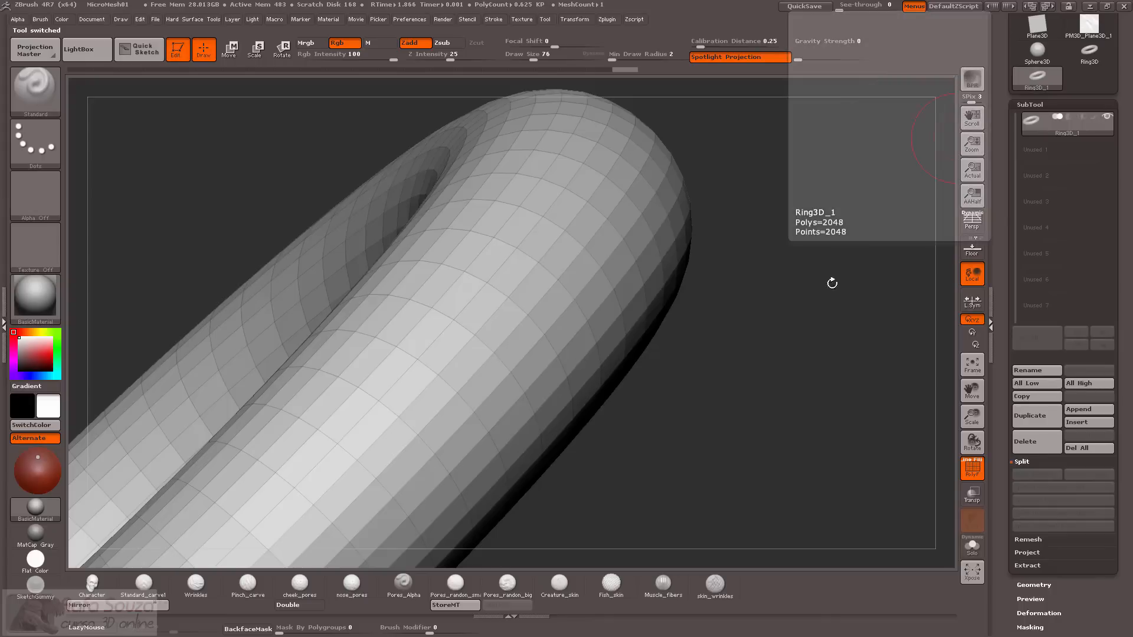
# Face the Ring3D_1 ring from the front and shrink it uniformly with the Size deformation.
pyautogui.press('f')
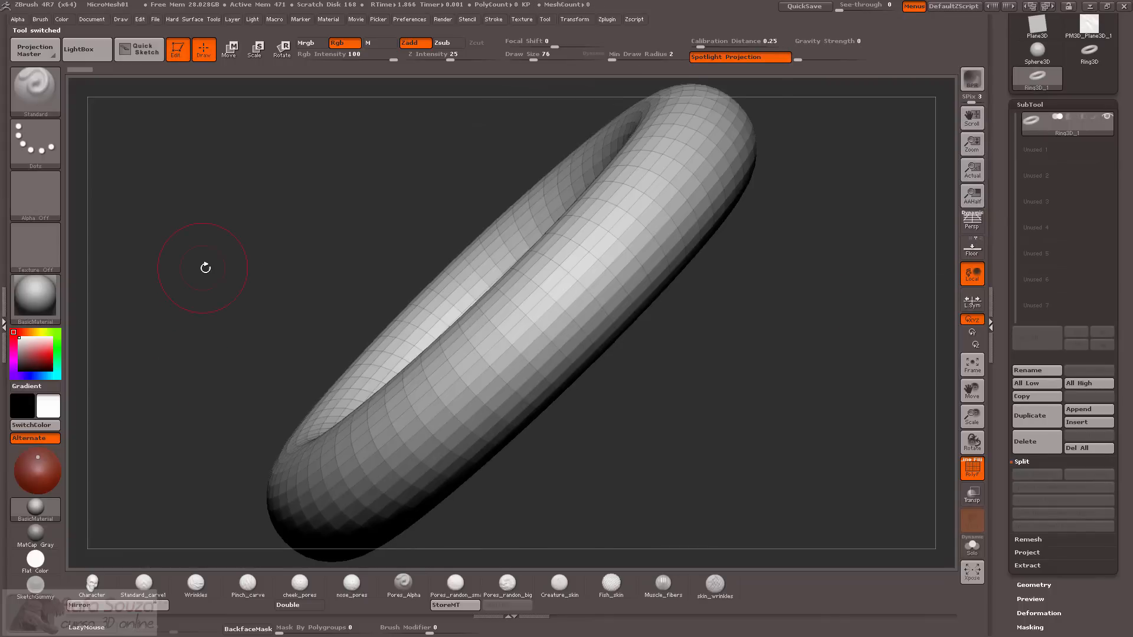
pyautogui.keyDown('shift'); pyautogui.moveTo(206, 268); pyautogui.dragTo(130, 225); pyautogui.keyUp('shift')
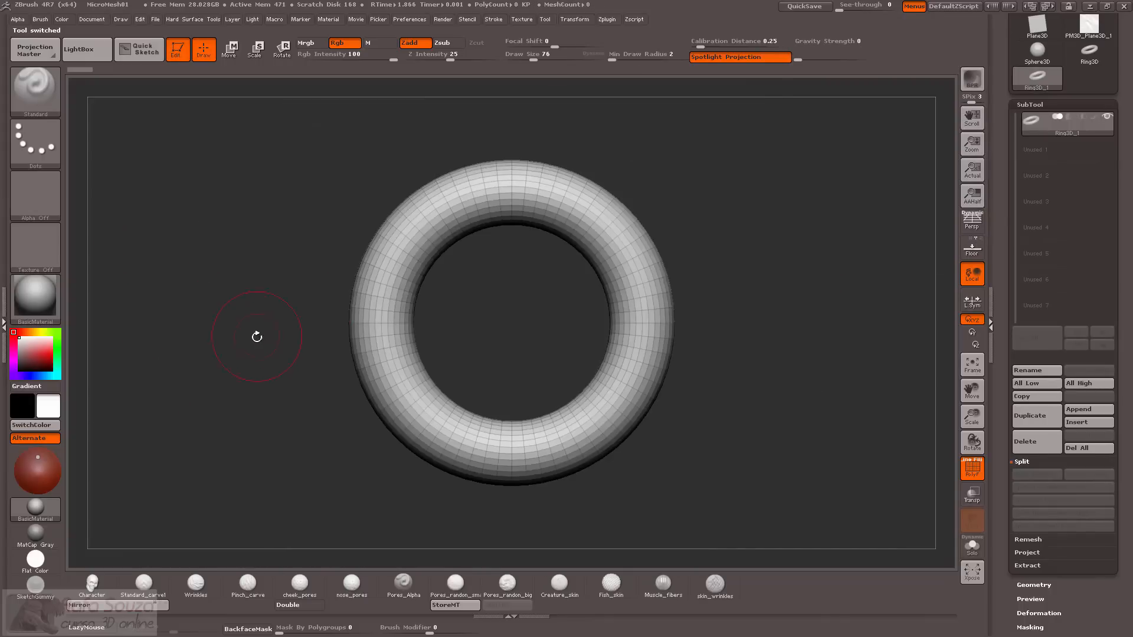
pyautogui.press('space')
pyautogui.moveTo(196, 354); pyautogui.dragTo(196, 288)
pyautogui.press('space')
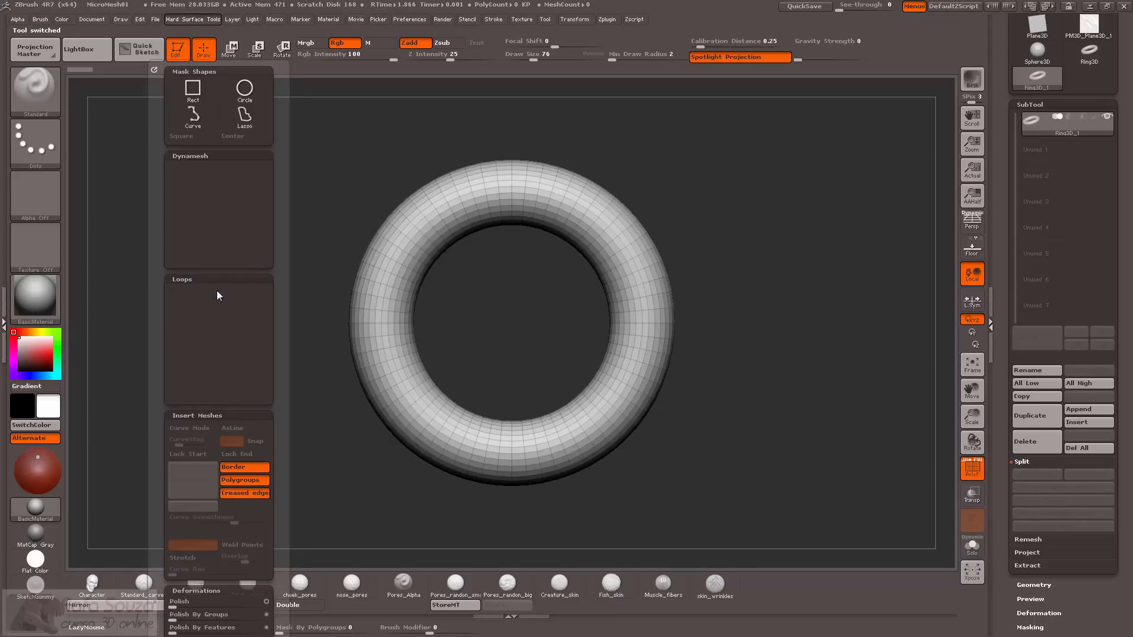
pyautogui.moveTo(161, 335); pyautogui.dragTo(161, 86)
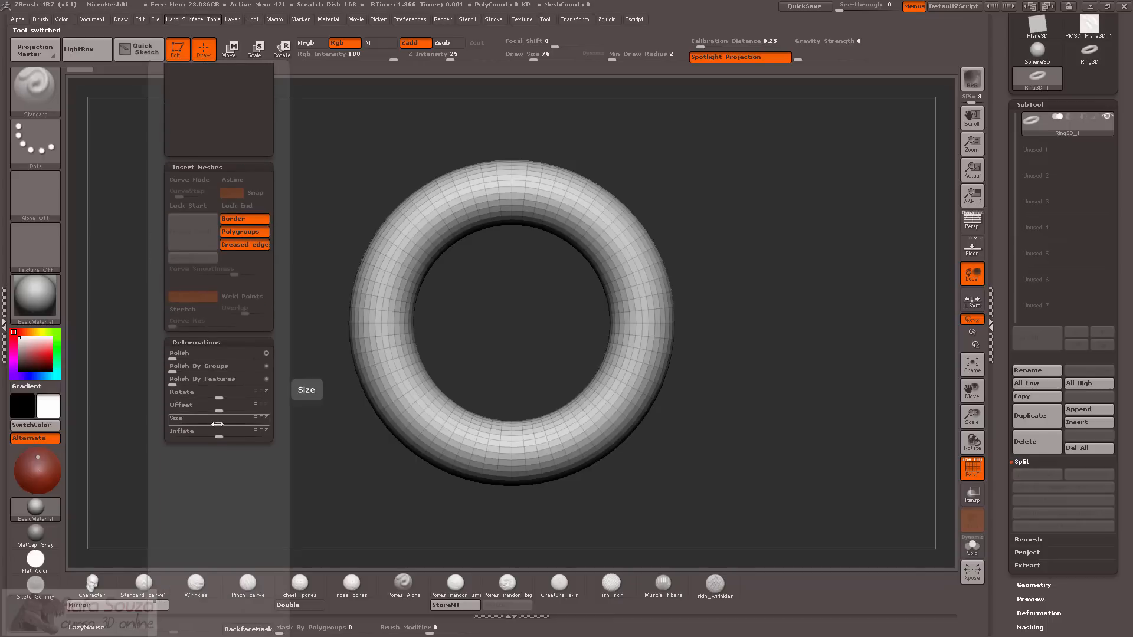
pyautogui.moveTo(221, 422); pyautogui.dragTo(192, 420)
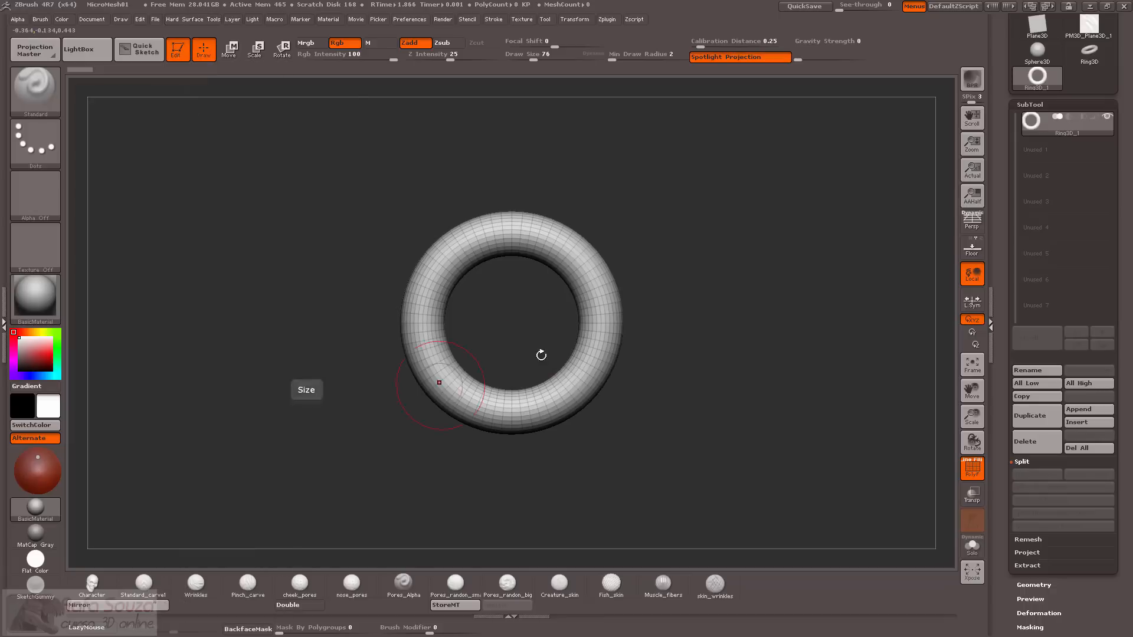
# Switch to PM3D_Plane3D_1 and reassign the resized Ring3D_1 as its Micro Mesh in the Modify Topology geometry options.
pyautogui.click(1085, 29)
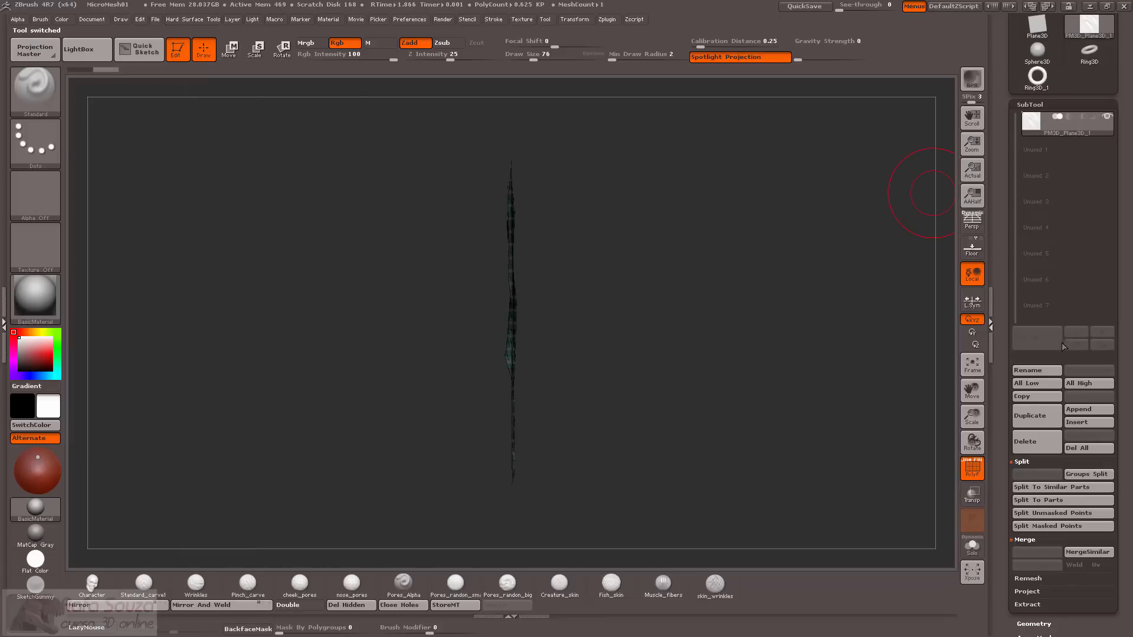
pyautogui.moveTo(830, 351)
pyautogui.mouseDown()
pyautogui.moveTo(721, 337)
pyautogui.moveTo(878, 392)
pyautogui.mouseUp()
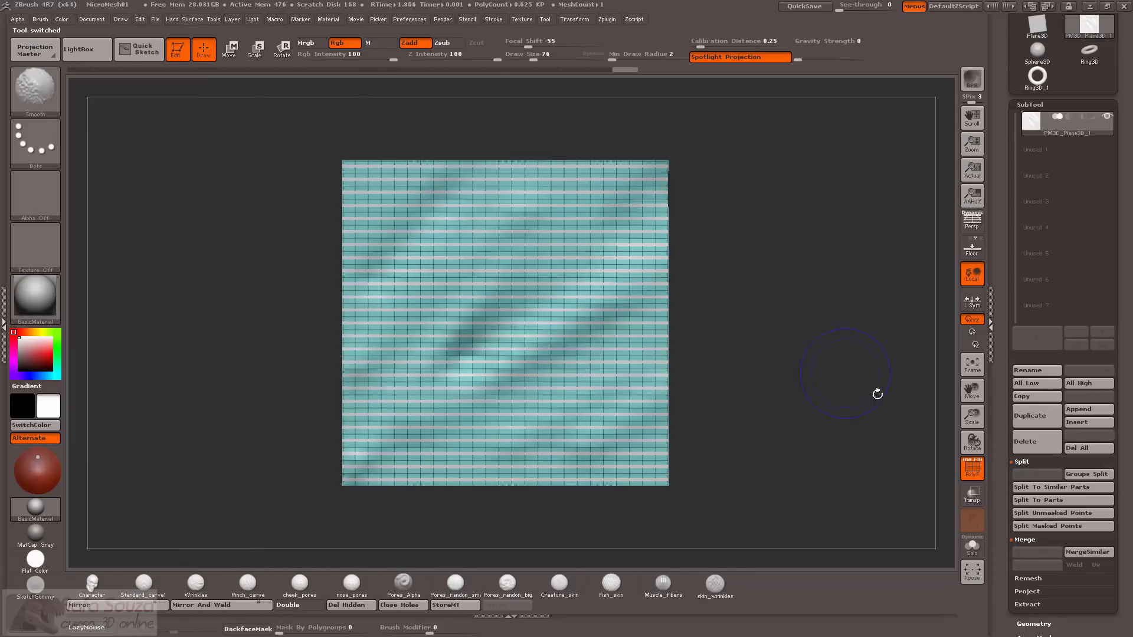
pyautogui.scroll(-5, 1038, 401)
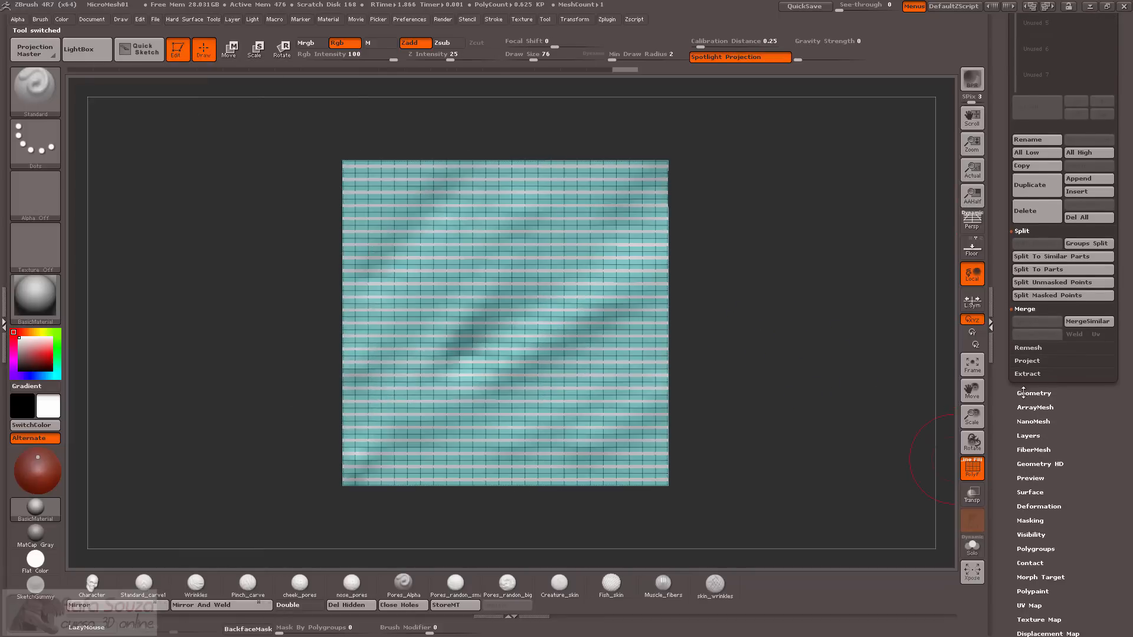
pyautogui.click(1021, 394)
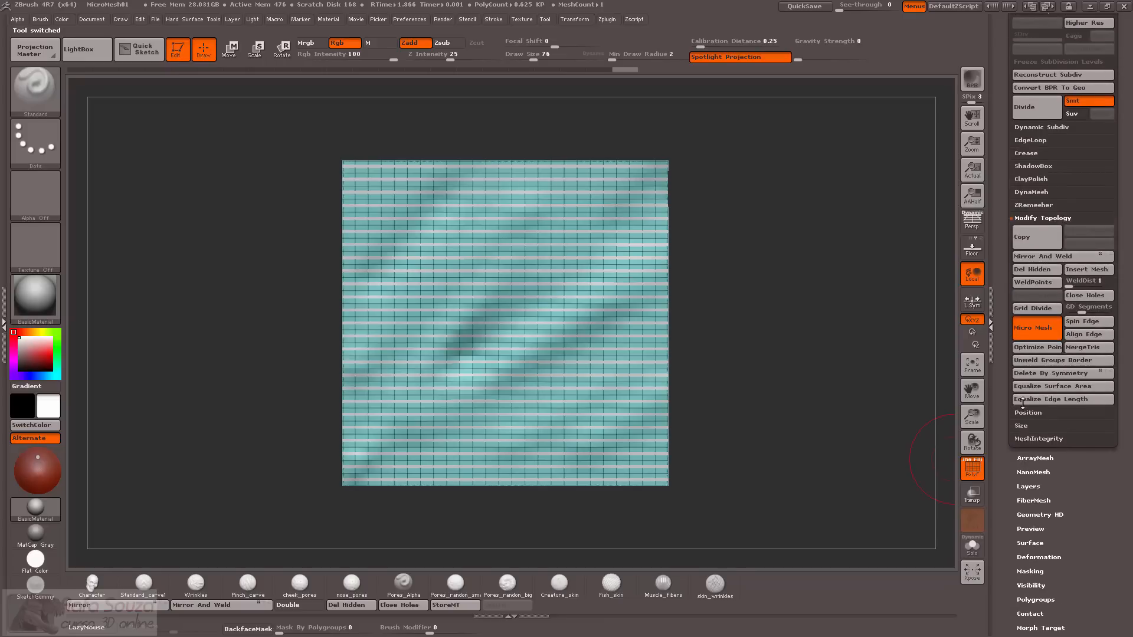
pyautogui.click(1039, 330)
pyautogui.click(1039, 328)
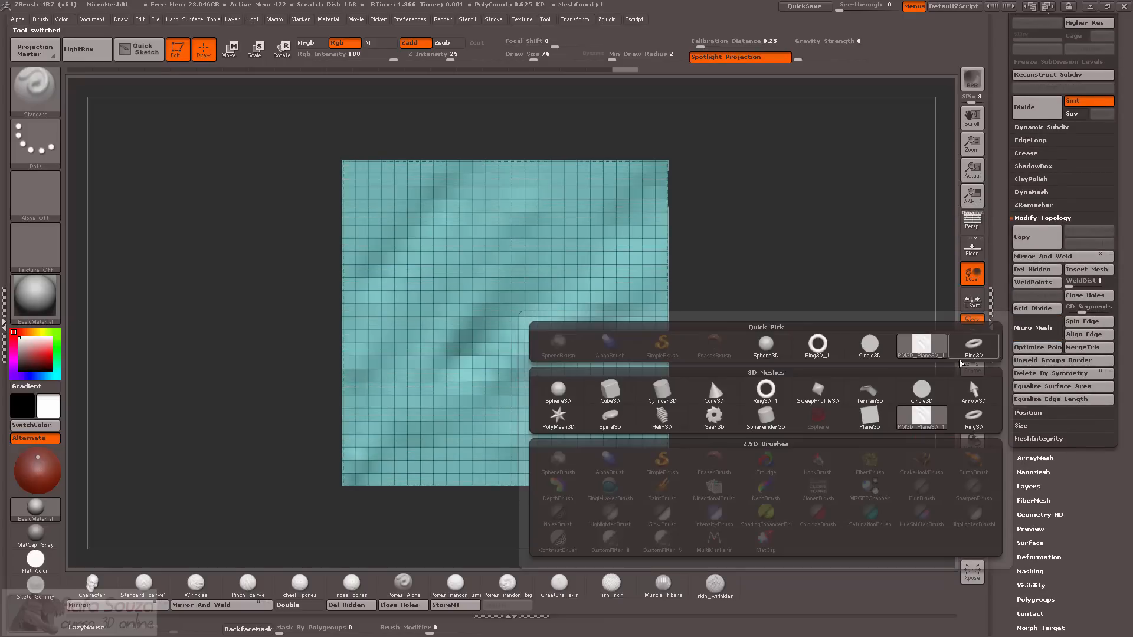
pyautogui.click(828, 352)
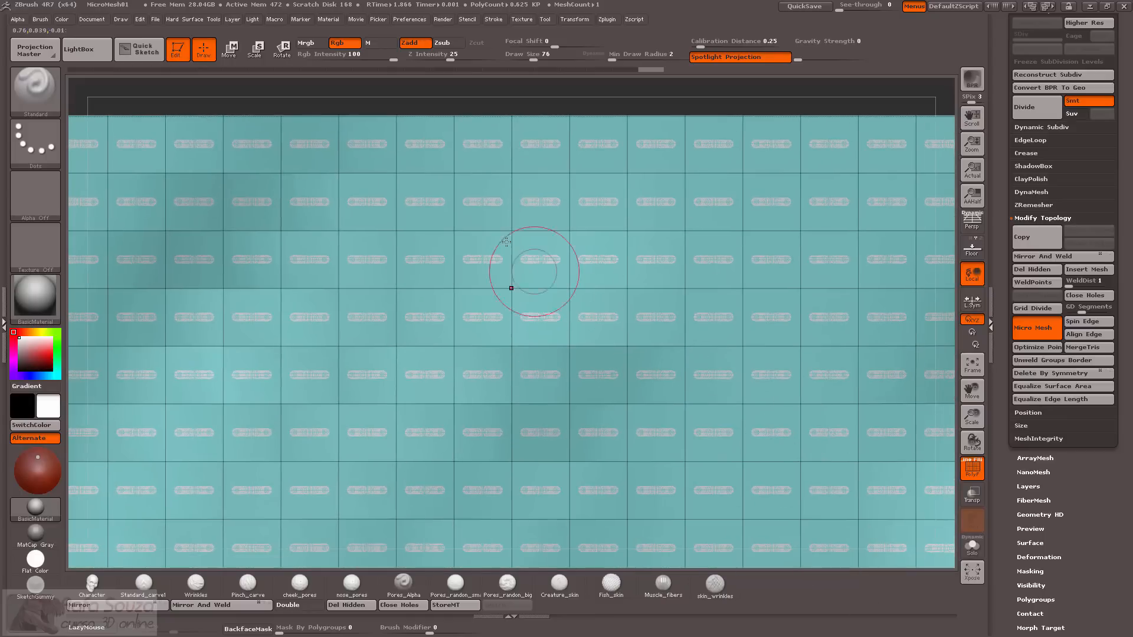
# Examine how the rings sit on the plane's polygons, compare with Ring3D_1's own orientation, and return to PM3D_Plane3D_1.
pyautogui.keyDown('alt'); pyautogui.moveTo(491, 94); pyautogui.dragTo(490, 242); pyautogui.keyUp('alt')
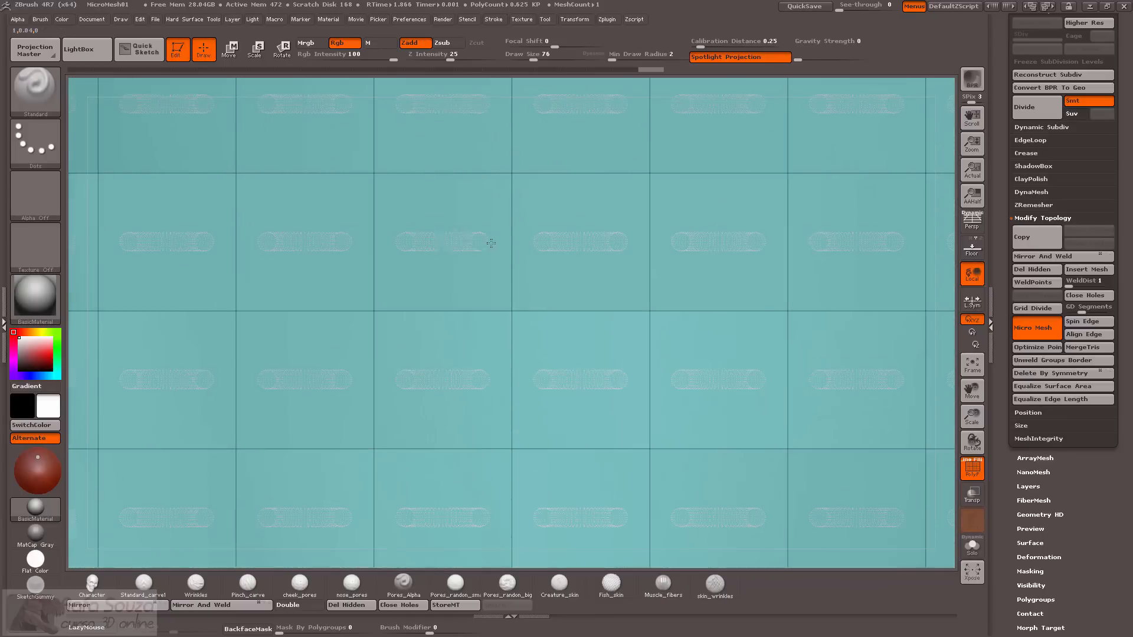
pyautogui.moveTo(941, 331)
pyautogui.keyDown('alt'); pyautogui.mouseDown()
pyautogui.moveTo(670, 177)
pyautogui.moveTo(528, 177)
pyautogui.moveTo(468, 223)
pyautogui.mouseUp(); pyautogui.keyUp('alt')
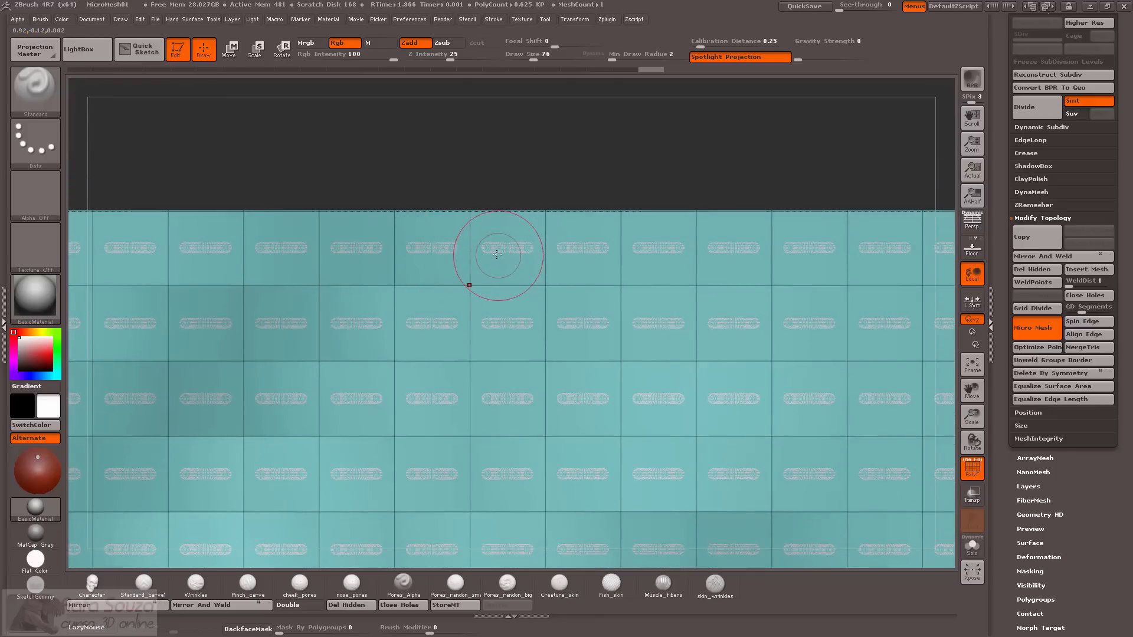
pyautogui.keyDown('alt'); pyautogui.moveTo(498, 157); pyautogui.dragTo(541, 180); pyautogui.keyUp('alt')
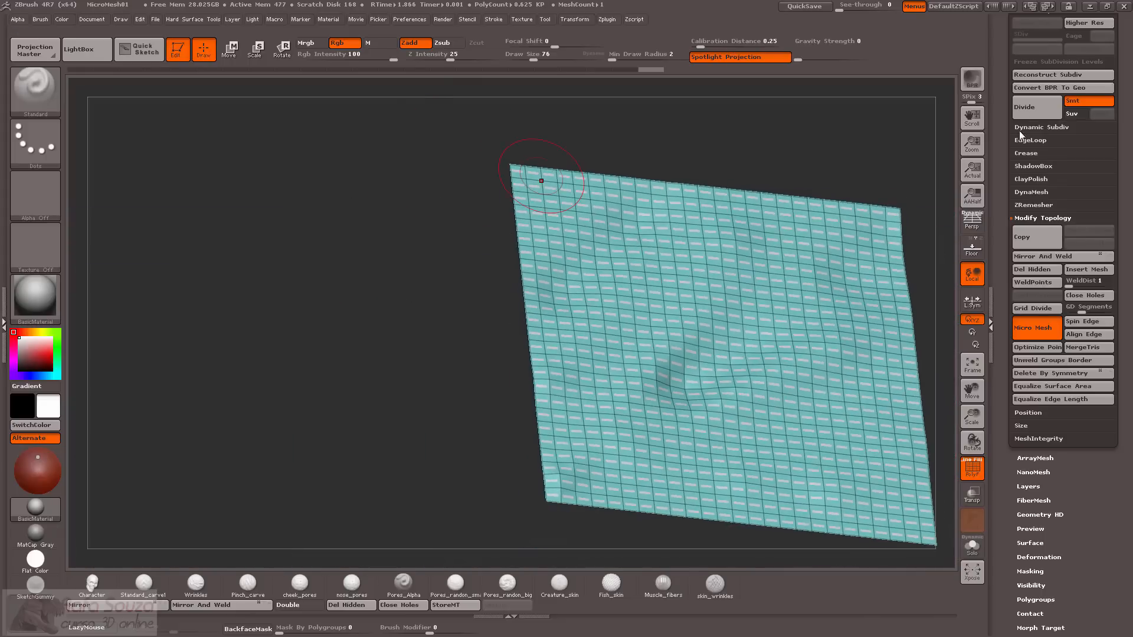
pyautogui.moveTo(1001, 112); pyautogui.dragTo(1004, 277)
pyautogui.click(1039, 146)
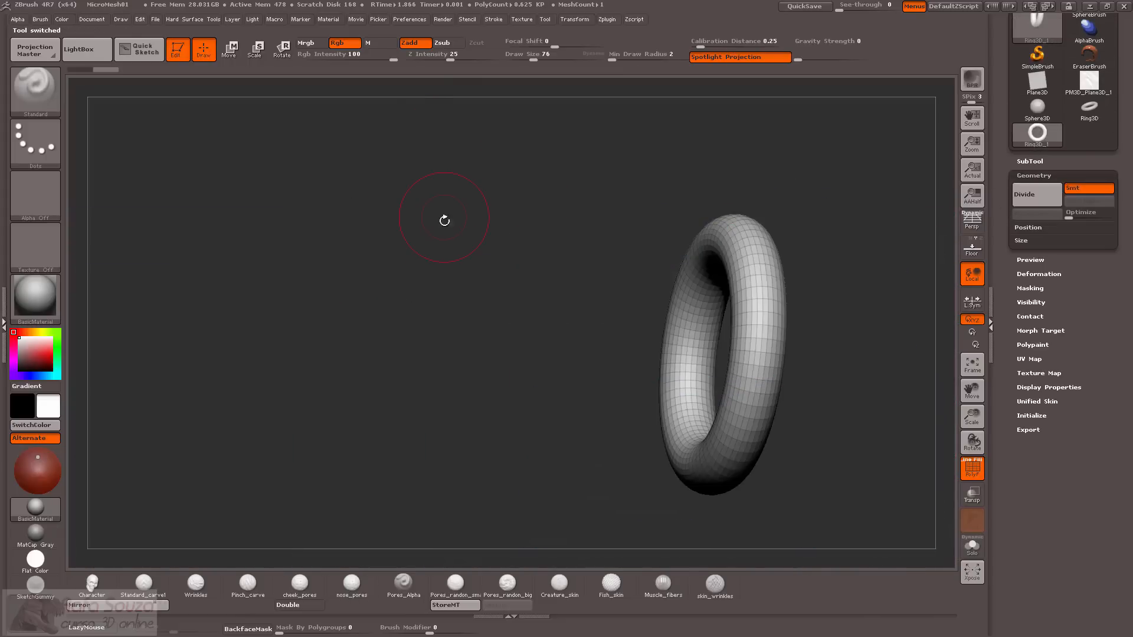
pyautogui.moveTo(445, 217); pyautogui.dragTo(523, 287)
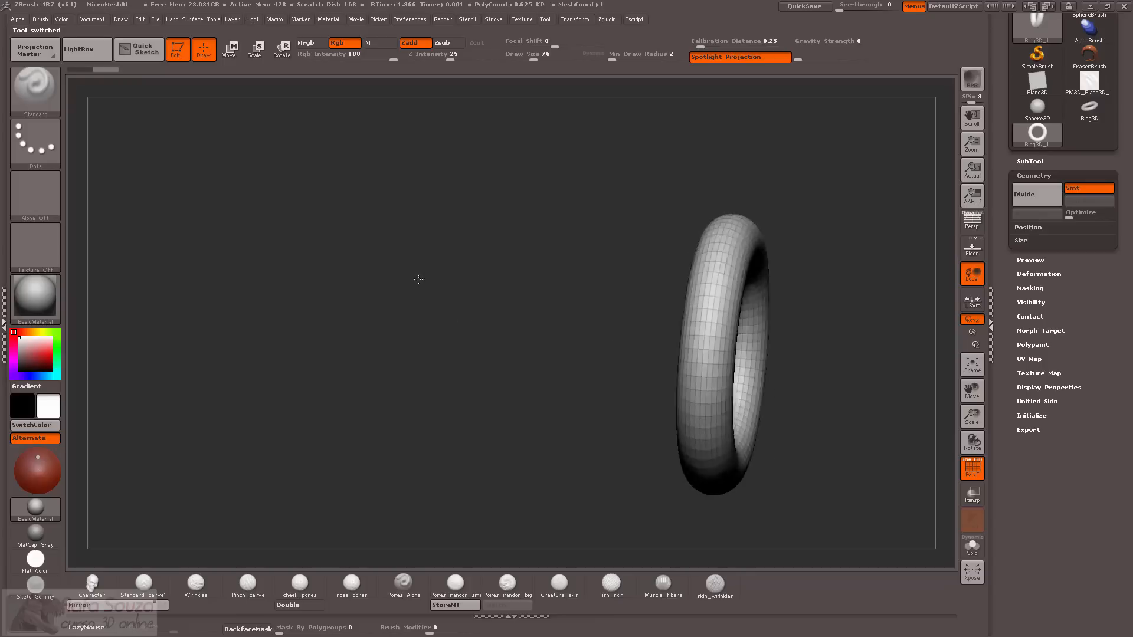
pyautogui.click(1082, 118)
pyautogui.click(1089, 86)
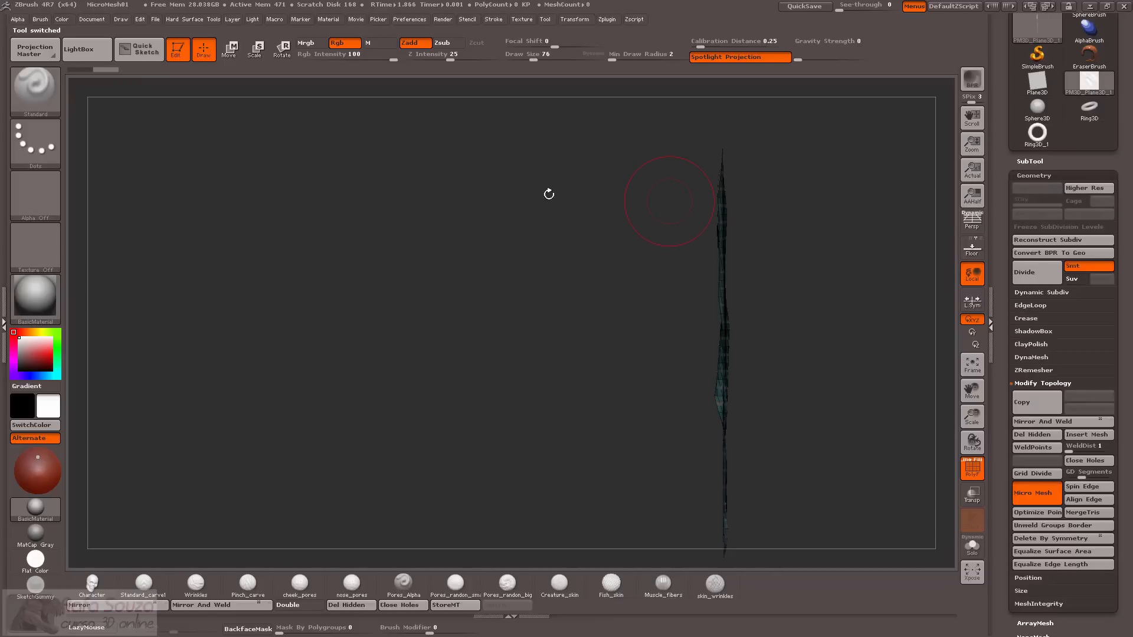
# Render the plane with BPR from an oblique close-up to check the size and direction of the rings.
pyautogui.moveTo(549, 193); pyautogui.dragTo(306, 299)
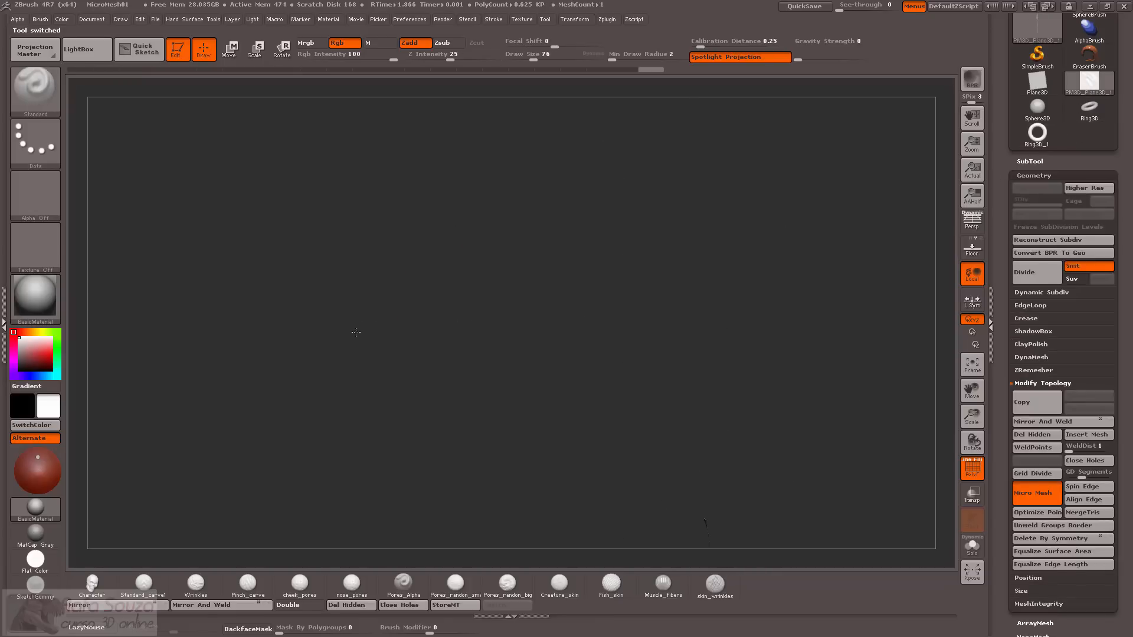
pyautogui.moveTo(356, 332); pyautogui.dragTo(170, 328)
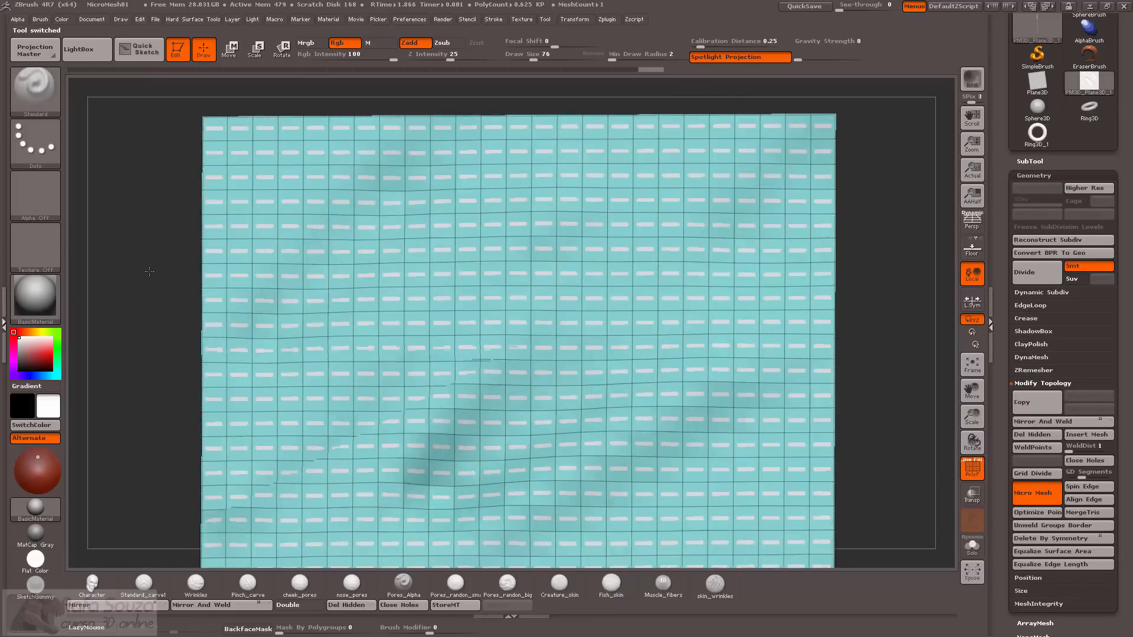
pyautogui.moveTo(149, 271); pyautogui.dragTo(289, 186)
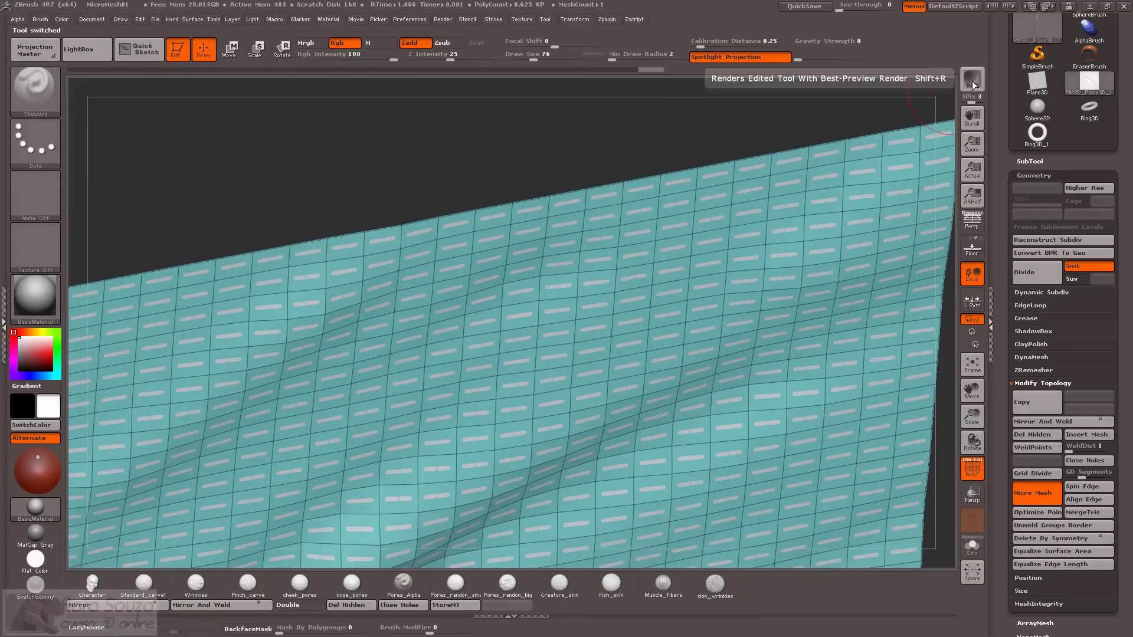
pyautogui.click(974, 87)
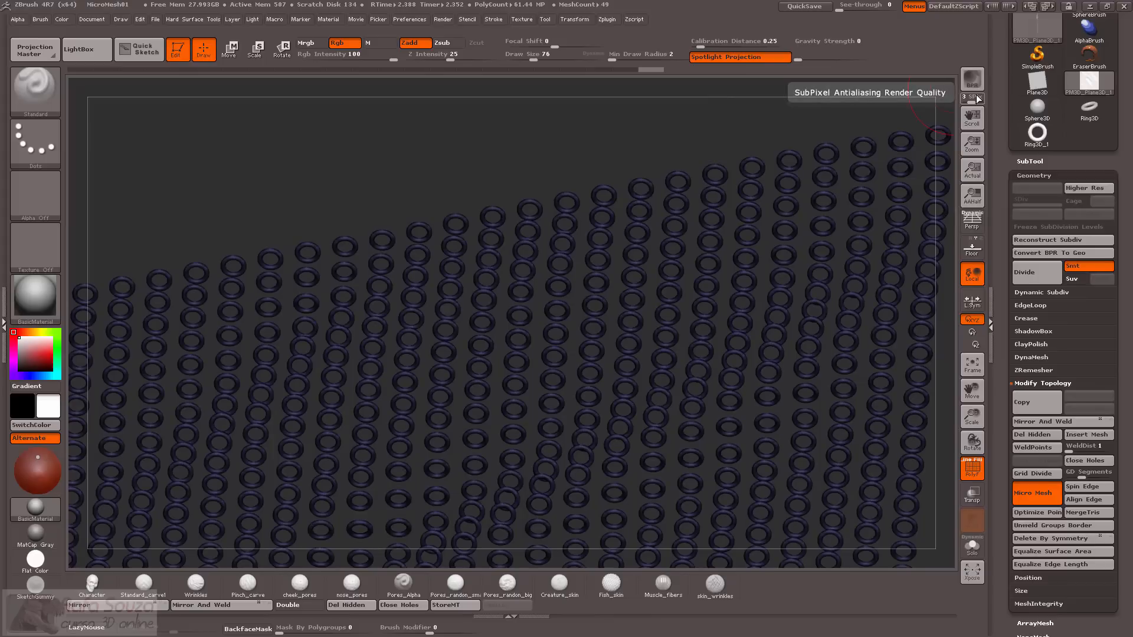
# Turn on perspective and render the plane with BPR from the front and from a low angle.
pyautogui.moveTo(453, 144); pyautogui.dragTo(488, 118)
pyautogui.click(972, 222)
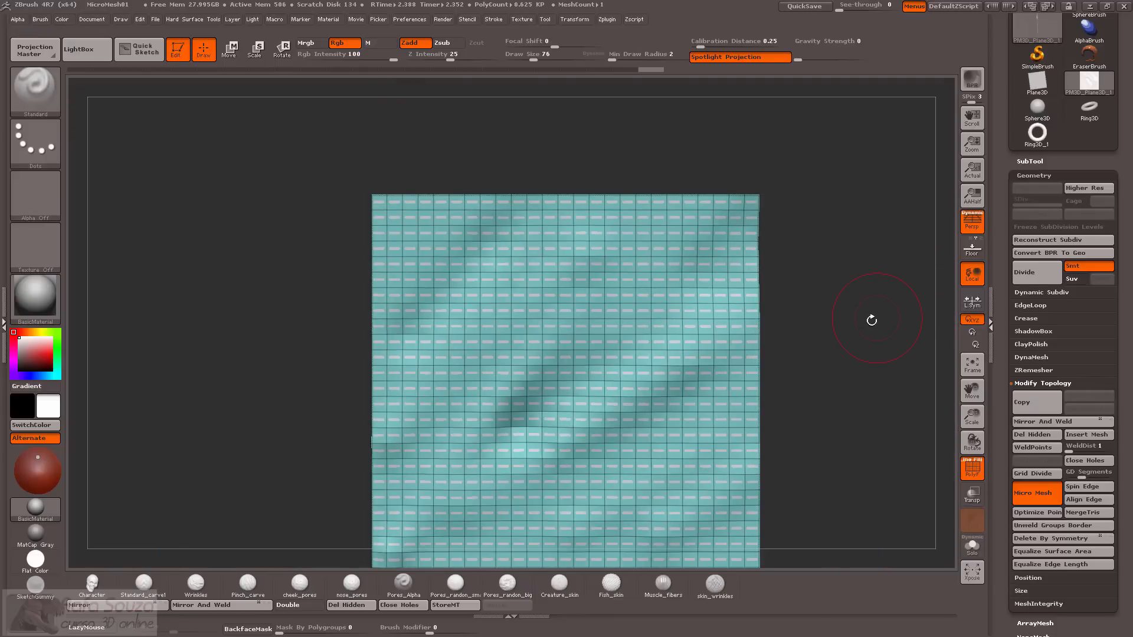
pyautogui.keyDown('alt'); pyautogui.moveTo(871, 320); pyautogui.dragTo(858, 249); pyautogui.keyUp('alt')
pyautogui.hotkey('shift', 'r')
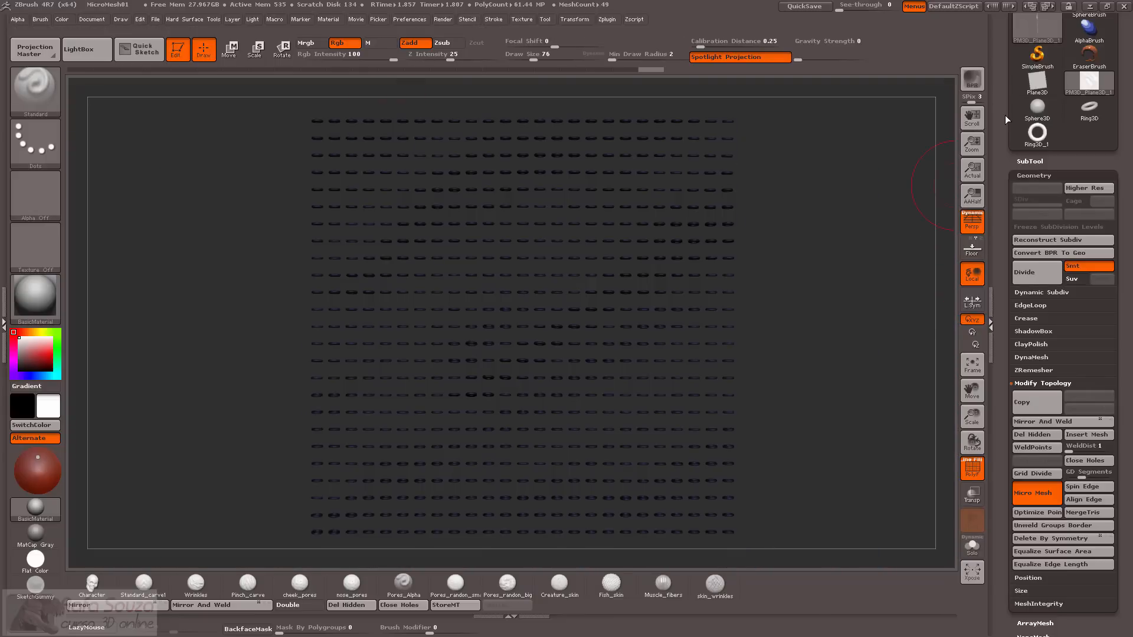
pyautogui.moveTo(228, 376); pyautogui.dragTo(227, 249)
pyautogui.keyDown('alt'); pyautogui.moveTo(226, 319); pyautogui.dragTo(240, 208); pyautogui.keyUp('alt')
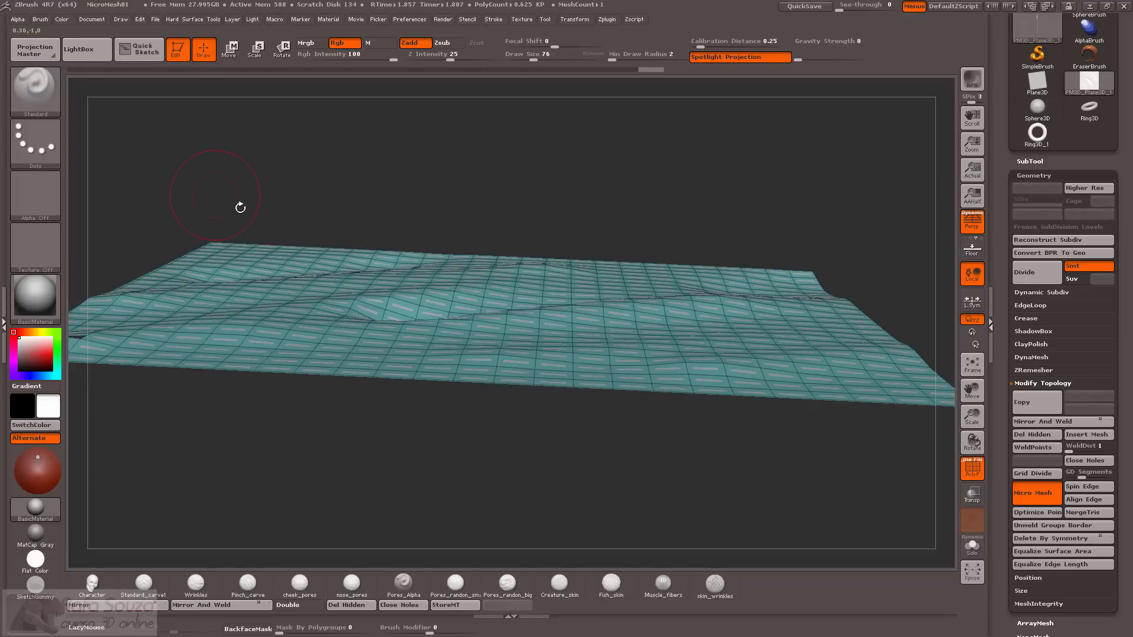
pyautogui.hotkey('shift', 'r')
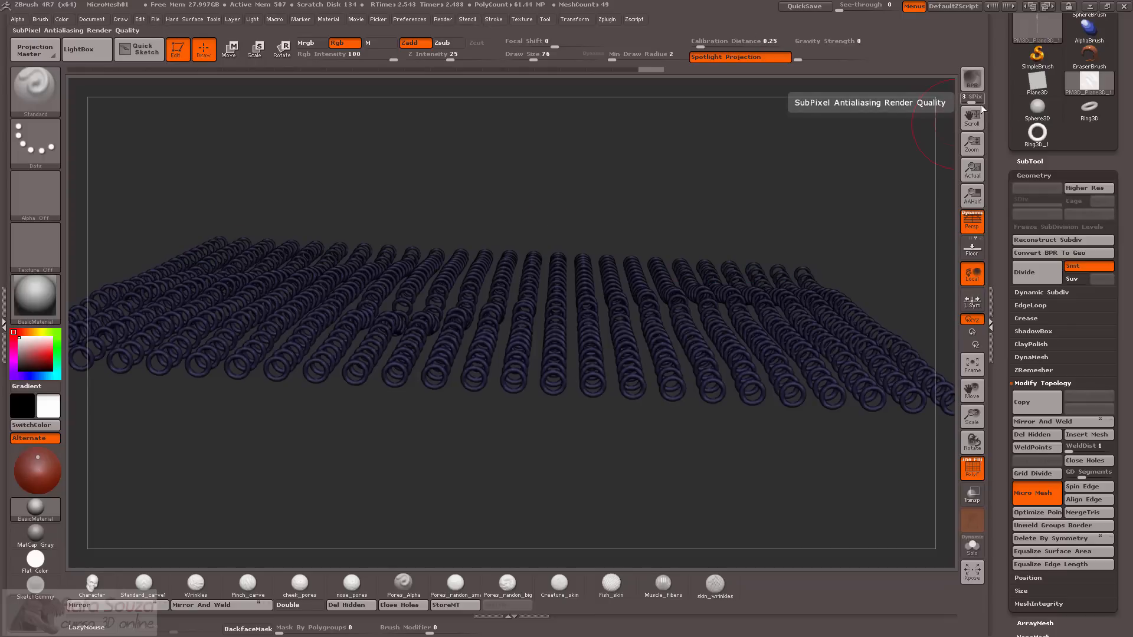
# Make Ring3D_1 the active tool, show its subtool list and face the ring from the front.
pyautogui.moveTo(538, 157); pyautogui.dragTo(658, 298)
pyautogui.press('f')
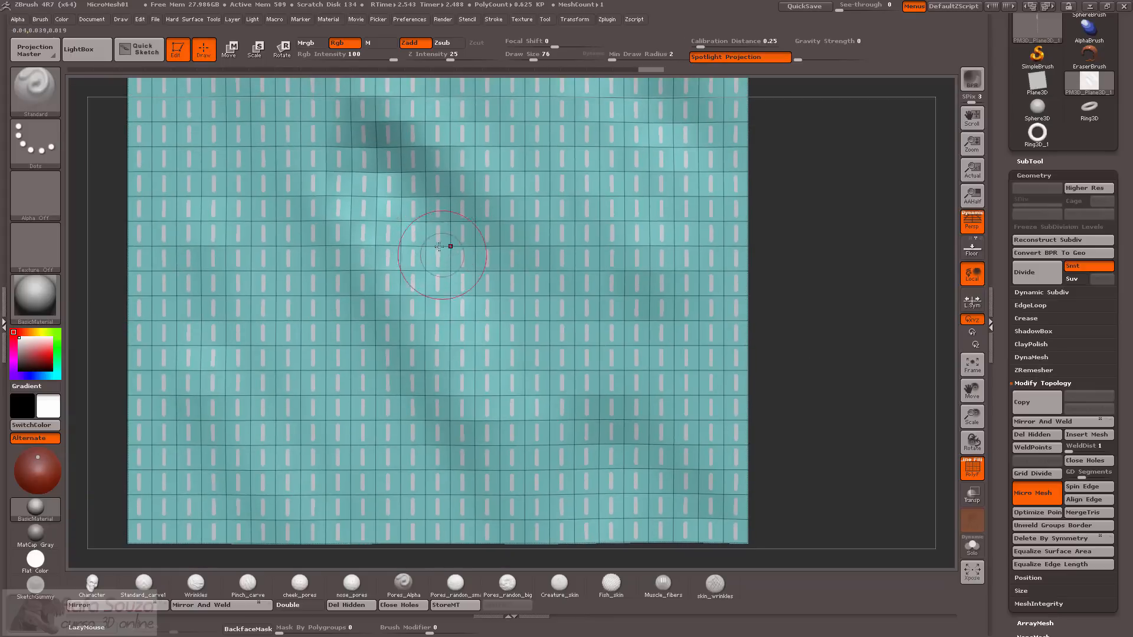
pyautogui.click(1041, 141)
pyautogui.moveTo(822, 285); pyautogui.dragTo(805, 407)
pyautogui.moveTo(1032, 172); pyautogui.dragTo(1032, 238)
pyautogui.click(1030, 227)
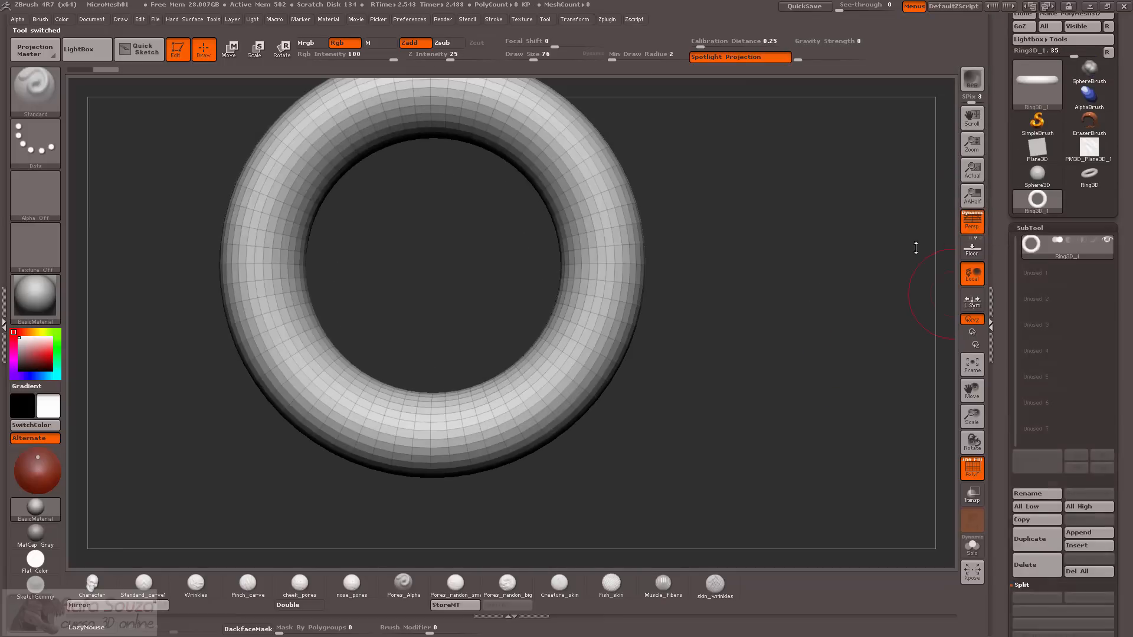
pyautogui.moveTo(865, 272)
pyautogui.mouseDown()
pyautogui.moveTo(820, 273)
pyautogui.moveTo(850, 273)
pyautogui.moveTo(880, 319)
pyautogui.moveTo(861, 294)
pyautogui.moveTo(820, 282)
pyautogui.moveTo(814, 291)
pyautogui.mouseUp()
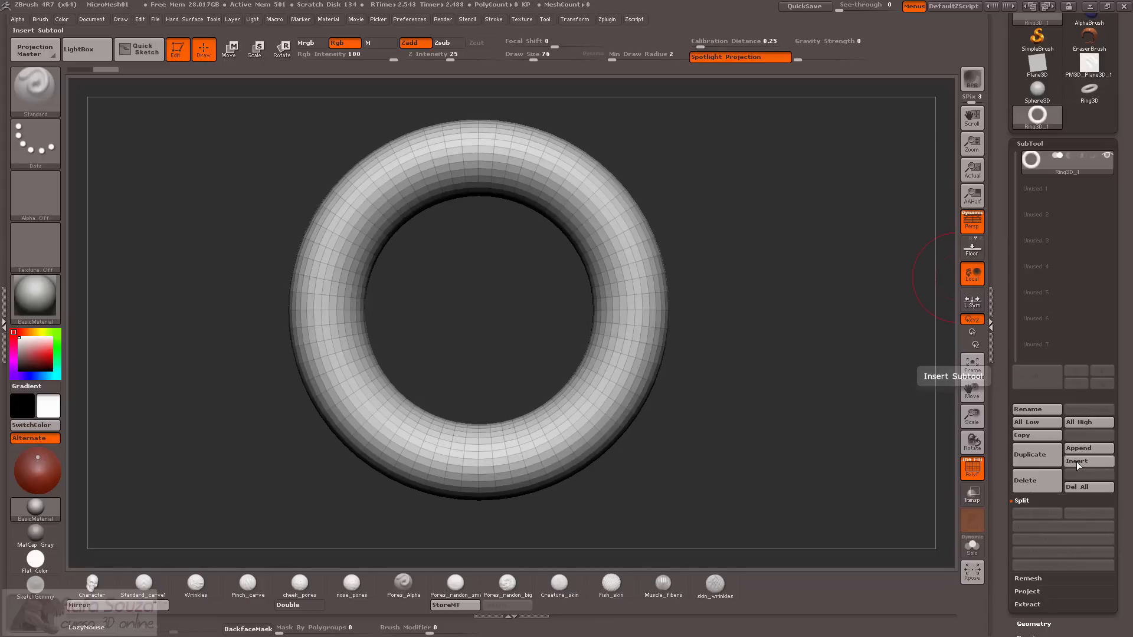
# Insert a Plane3D as a new subtool beneath Ring3D_1.
pyautogui.moveTo(1033, 168)
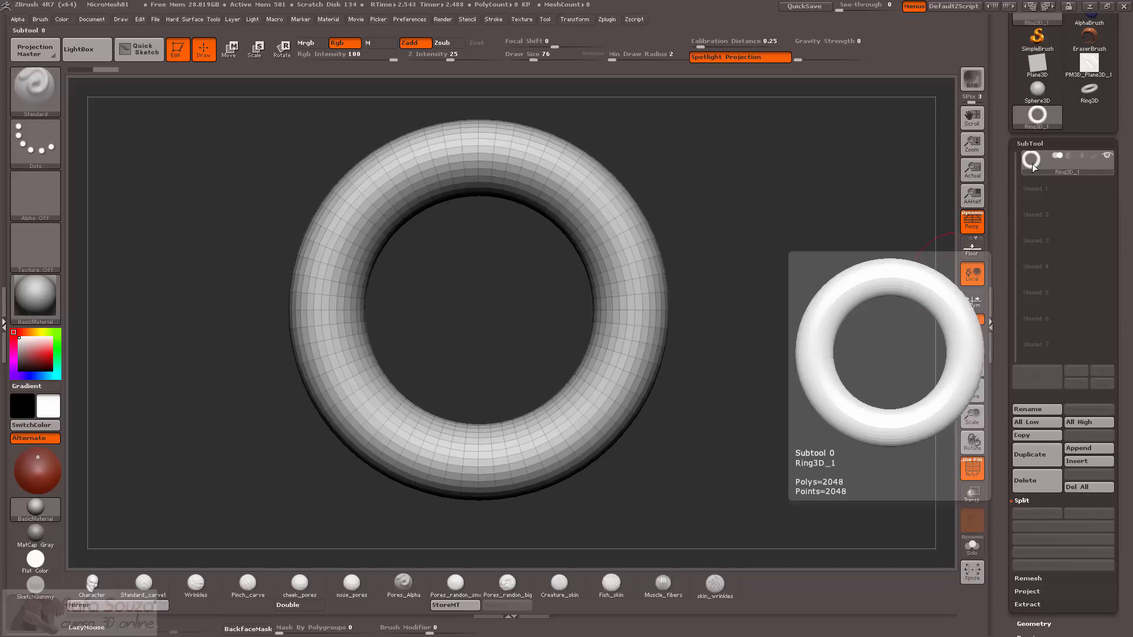
pyautogui.click(1076, 459)
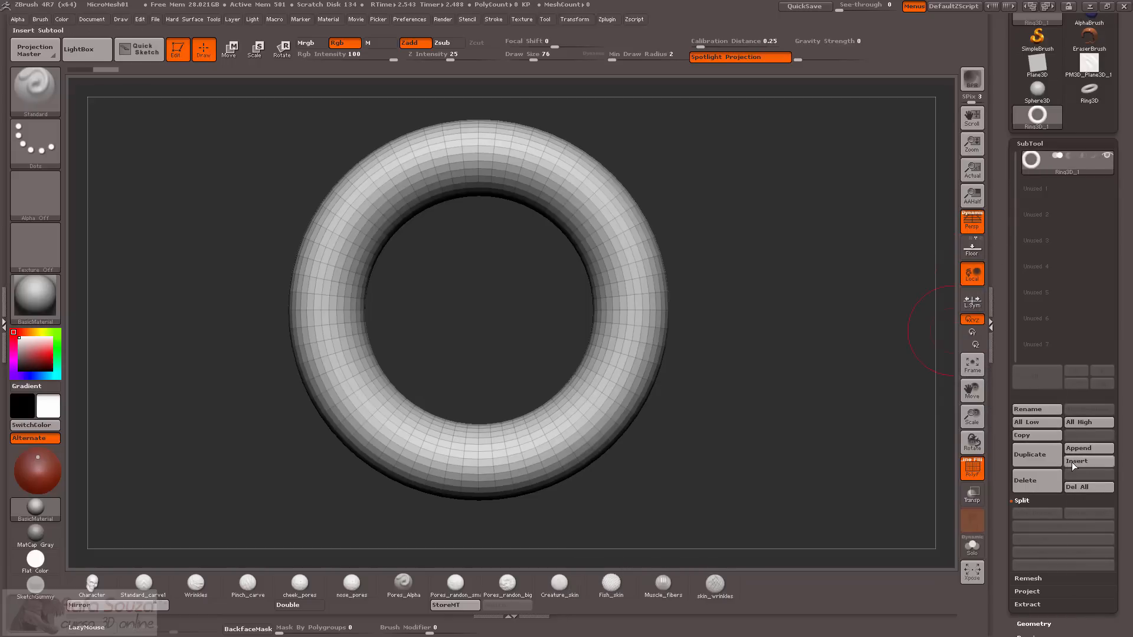
pyautogui.click(1072, 462)
pyautogui.moveTo(968, 416)
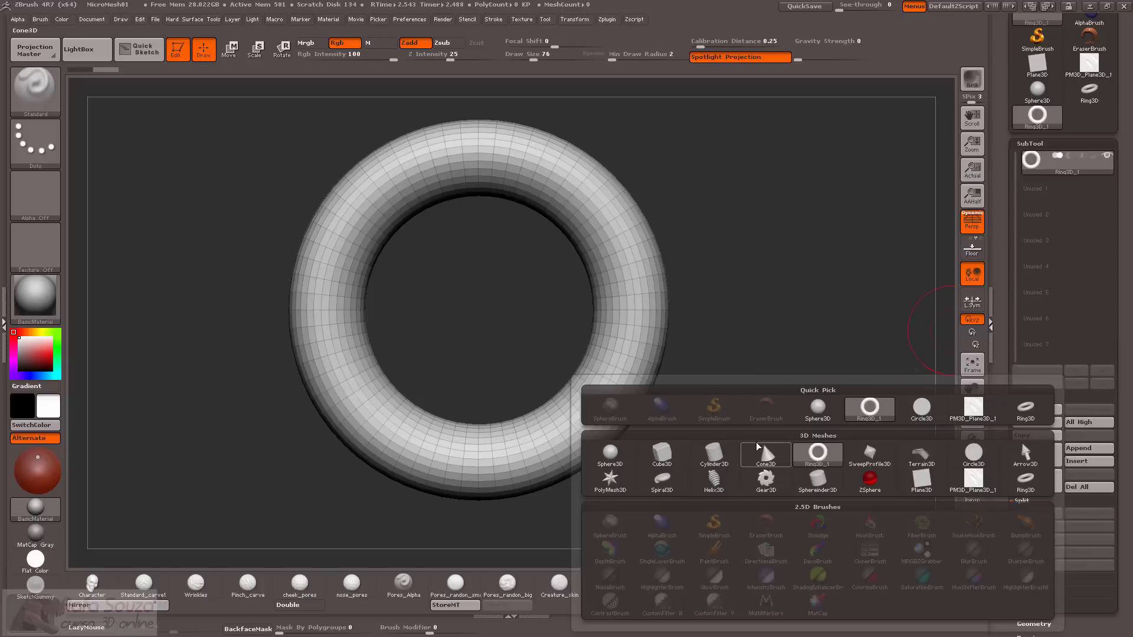
pyautogui.click(927, 482)
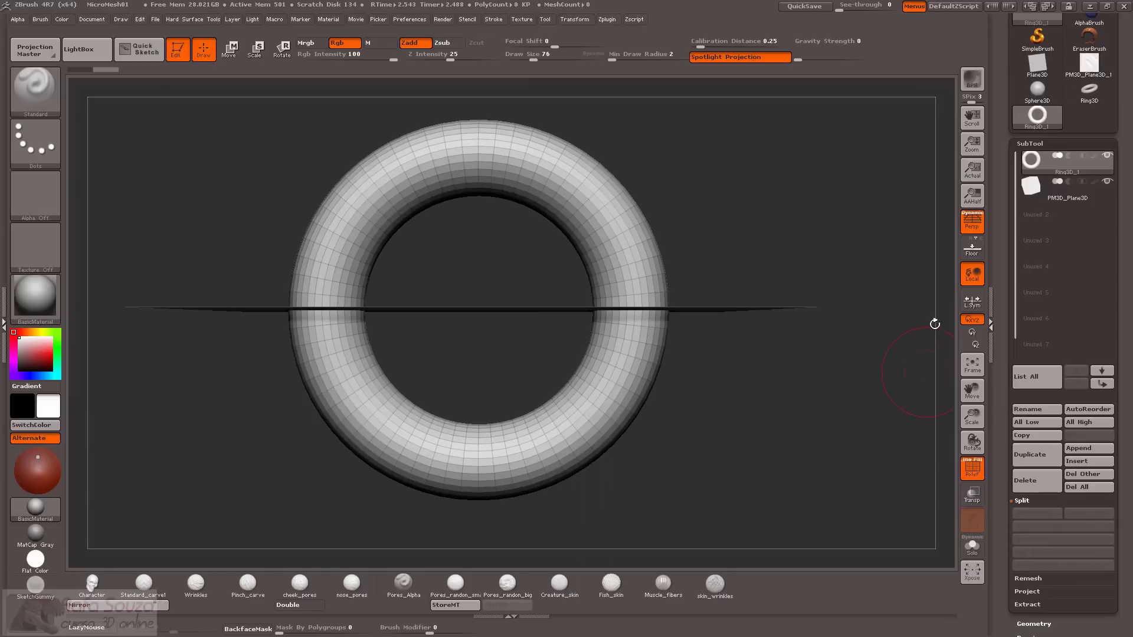
# Select the PM3D_Plane3D subtool, turn off perspective and view the plane face-on with the ring crossing it.
pyautogui.click(1033, 188)
pyautogui.moveTo(862, 177)
pyautogui.mouseDown()
pyautogui.moveTo(816, 231)
pyautogui.moveTo(816, 93)
pyautogui.moveTo(706, 307)
pyautogui.moveTo(903, 265)
pyautogui.mouseUp()
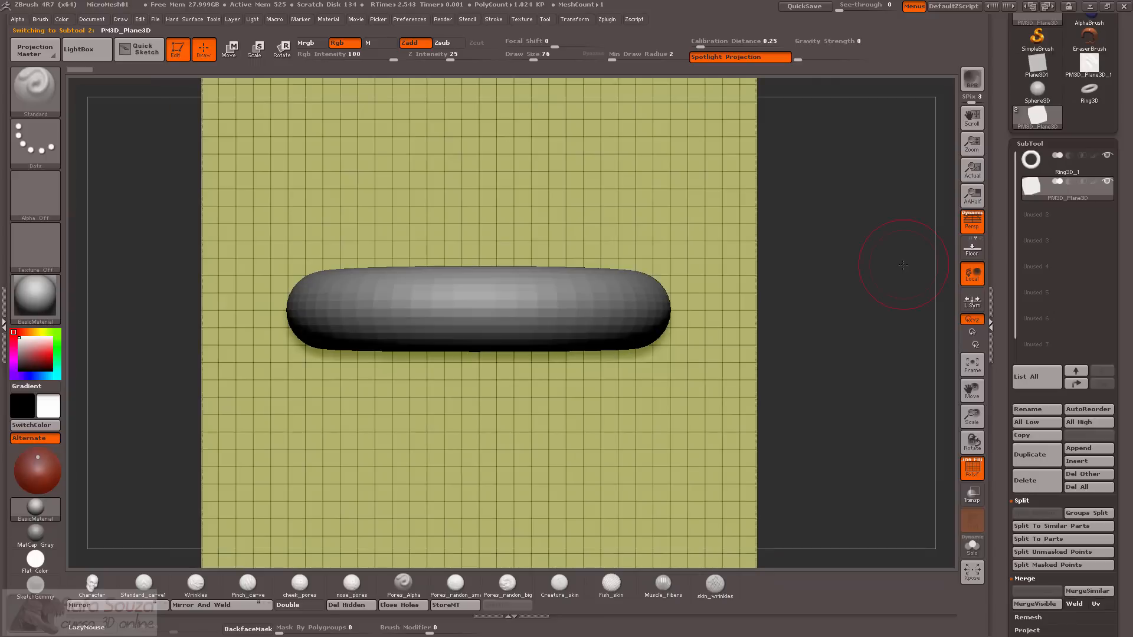
pyautogui.click(973, 221)
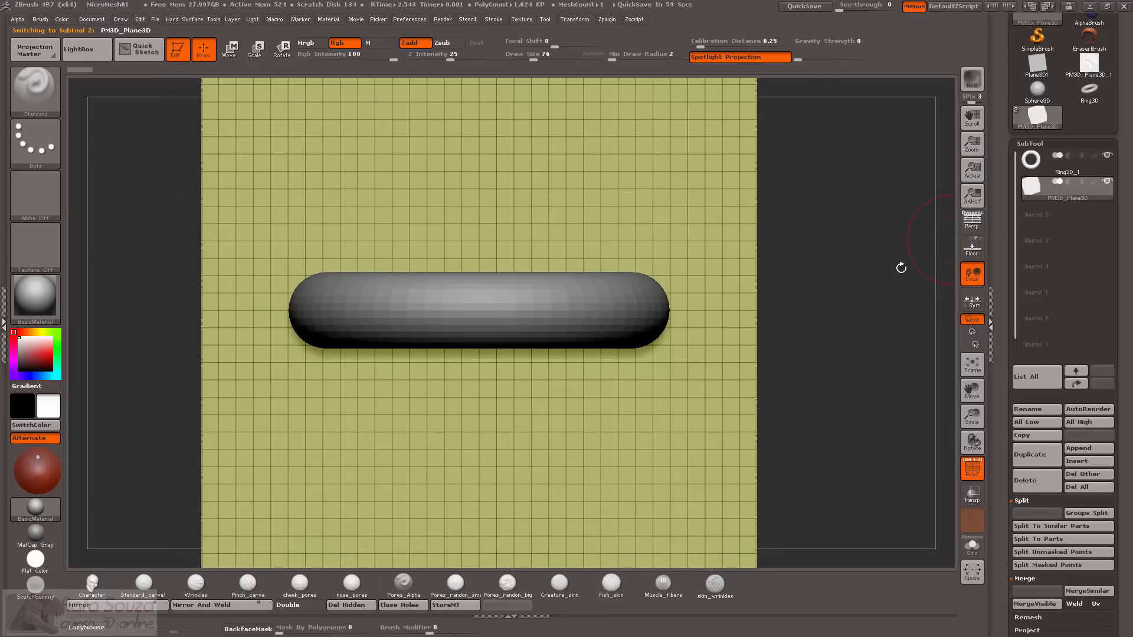
pyautogui.keyDown('alt'); pyautogui.moveTo(851, 293); pyautogui.dragTo(878, 291); pyautogui.keyUp('alt')
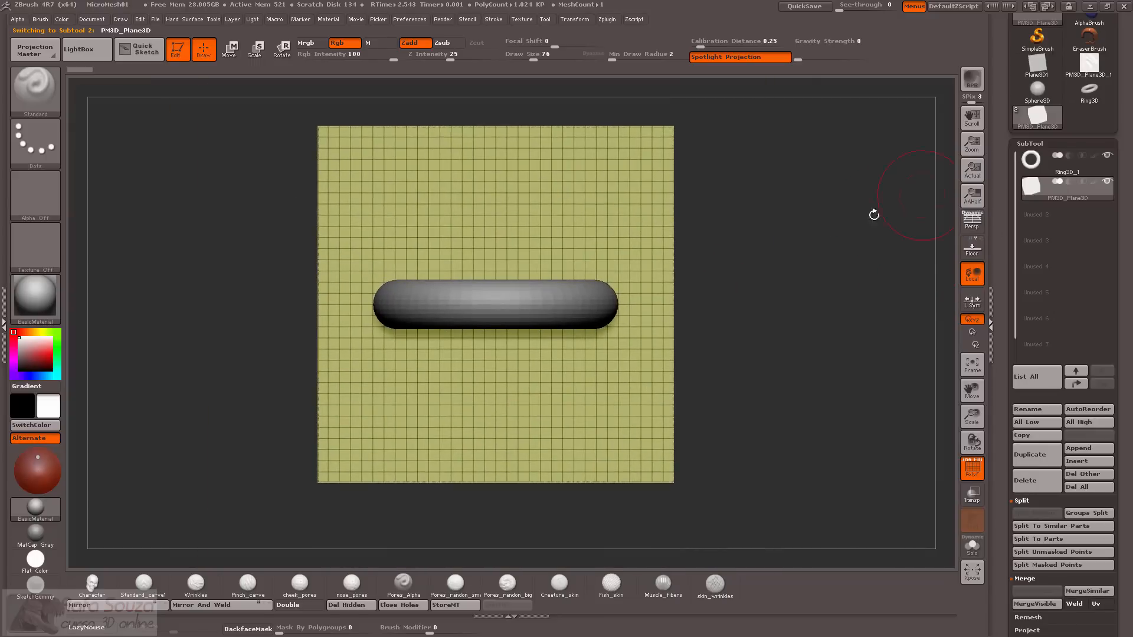
# Hide the polyframe, select the Ring3D_1 subtool and examine the ring's orientation against the plane from several angles.
pyautogui.moveTo(874, 215); pyautogui.dragTo(847, 260)
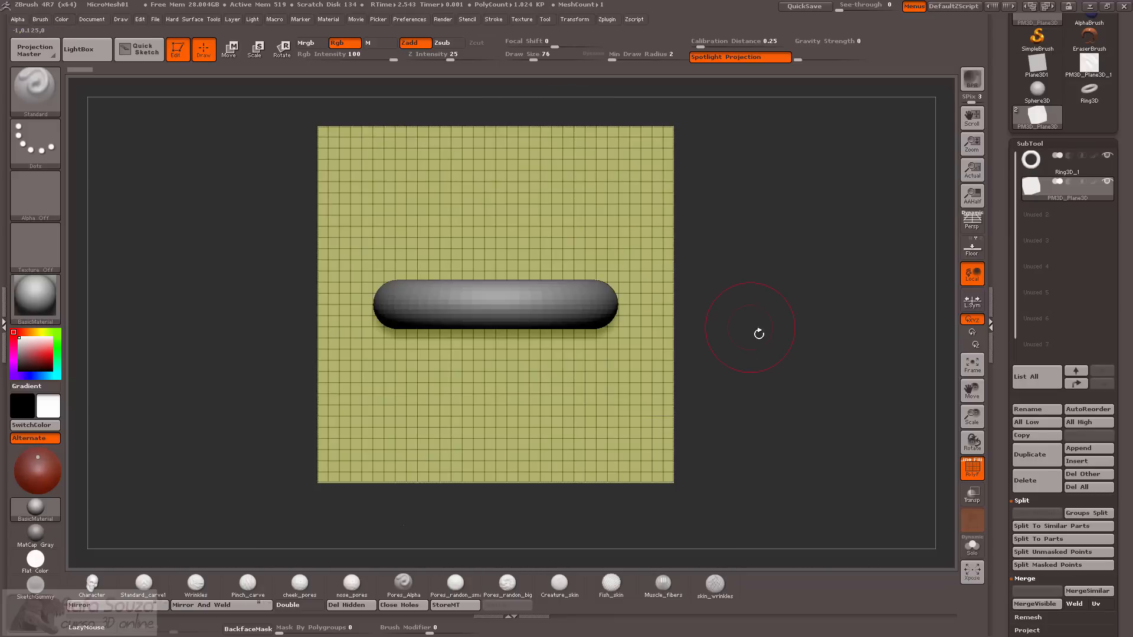
pyautogui.moveTo(759, 334); pyautogui.dragTo(526, 157)
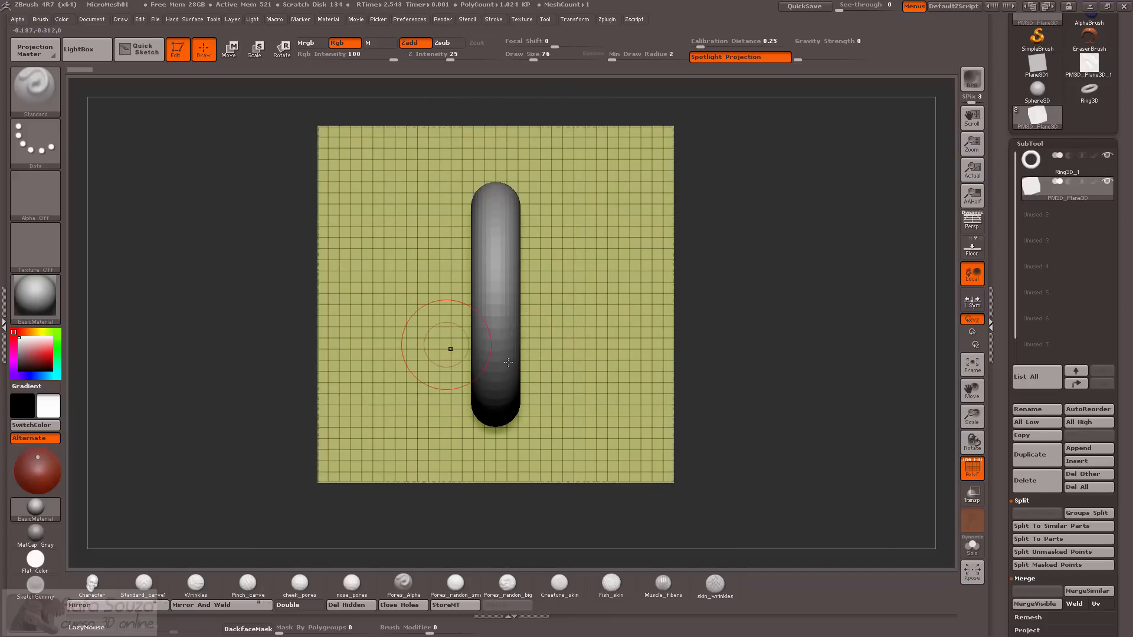
pyautogui.click(972, 467)
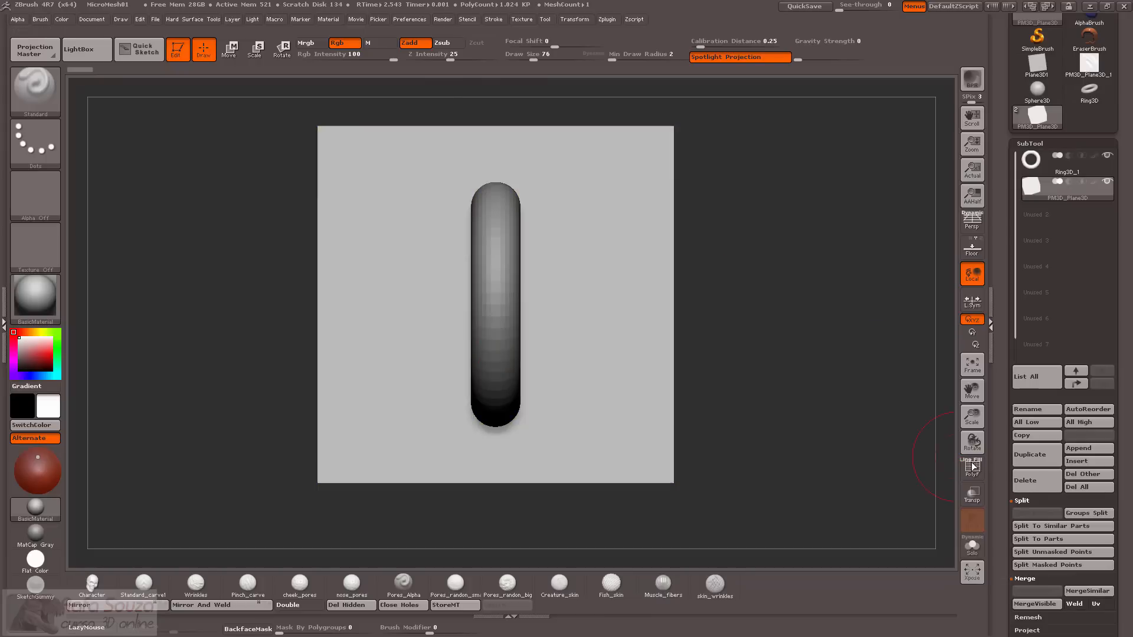
pyautogui.click(1030, 161)
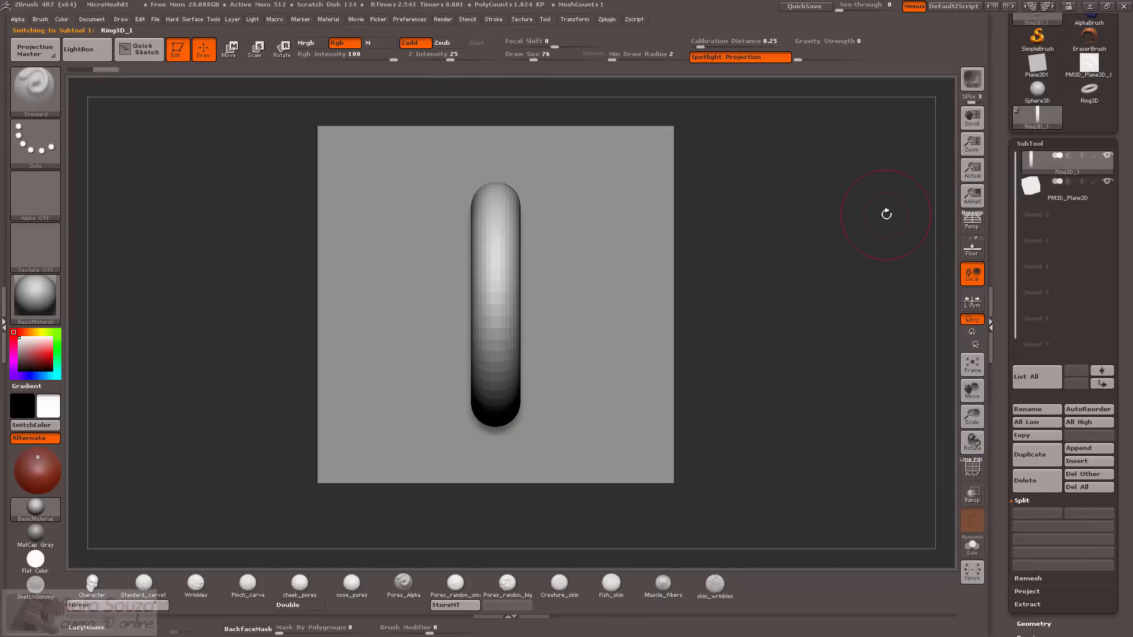
pyautogui.moveTo(790, 298); pyautogui.dragTo(579, 352)
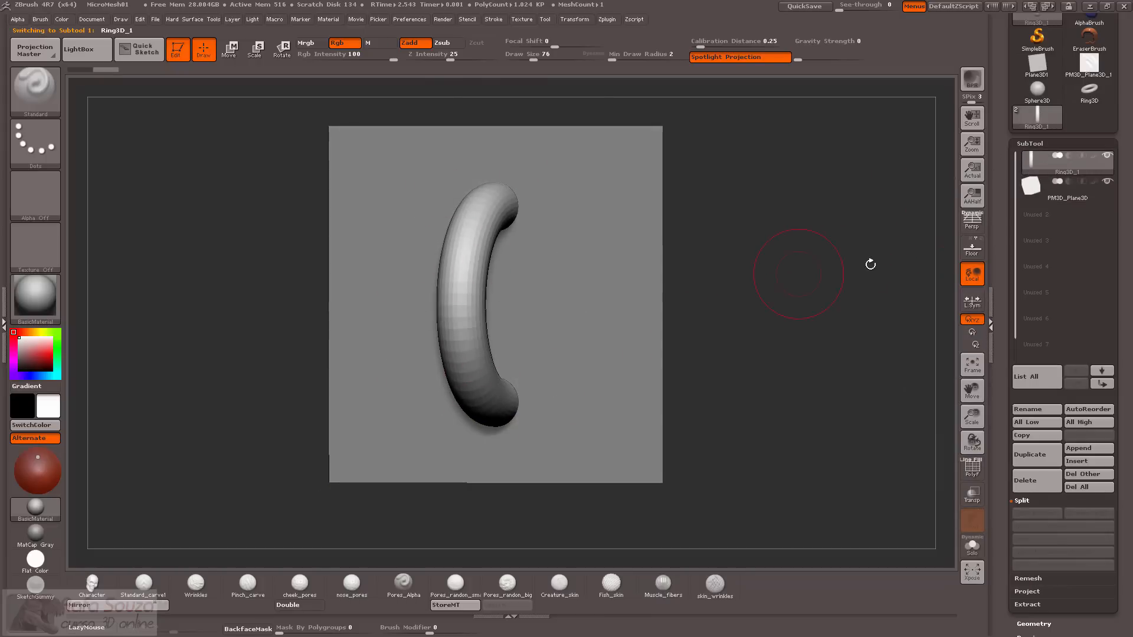
pyautogui.moveTo(870, 265); pyautogui.dragTo(928, 246)
# Check the PM3D_Plane3D_1 tool with its polyframe shown, return to the ring and plane tool and view it straight on.
pyautogui.click(1035, 186)
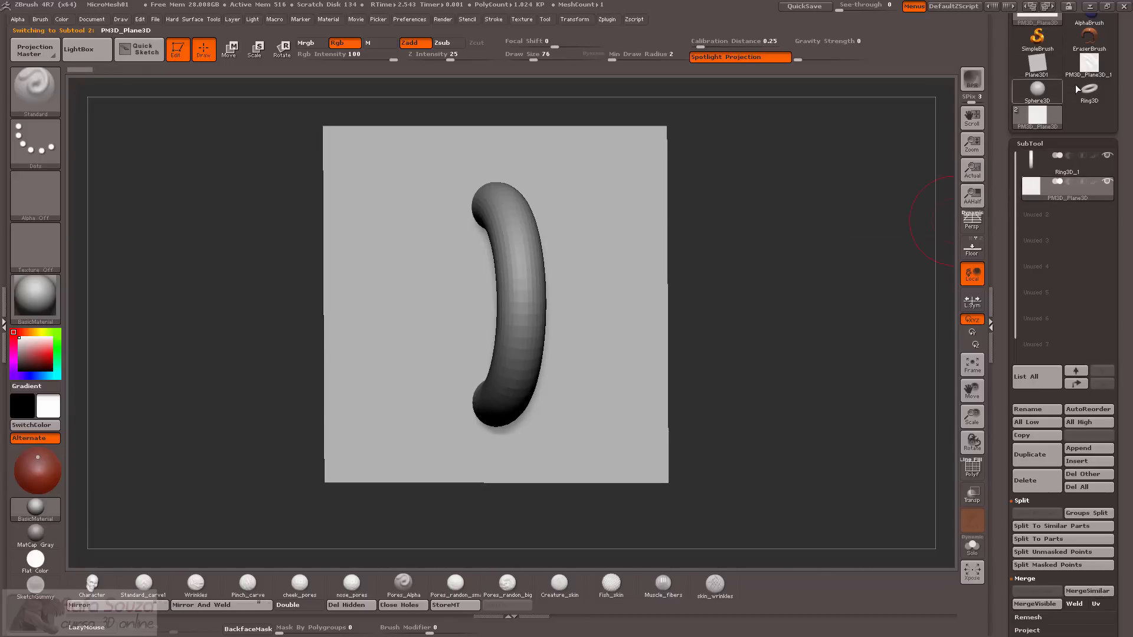
pyautogui.click(1089, 64)
pyautogui.click(972, 466)
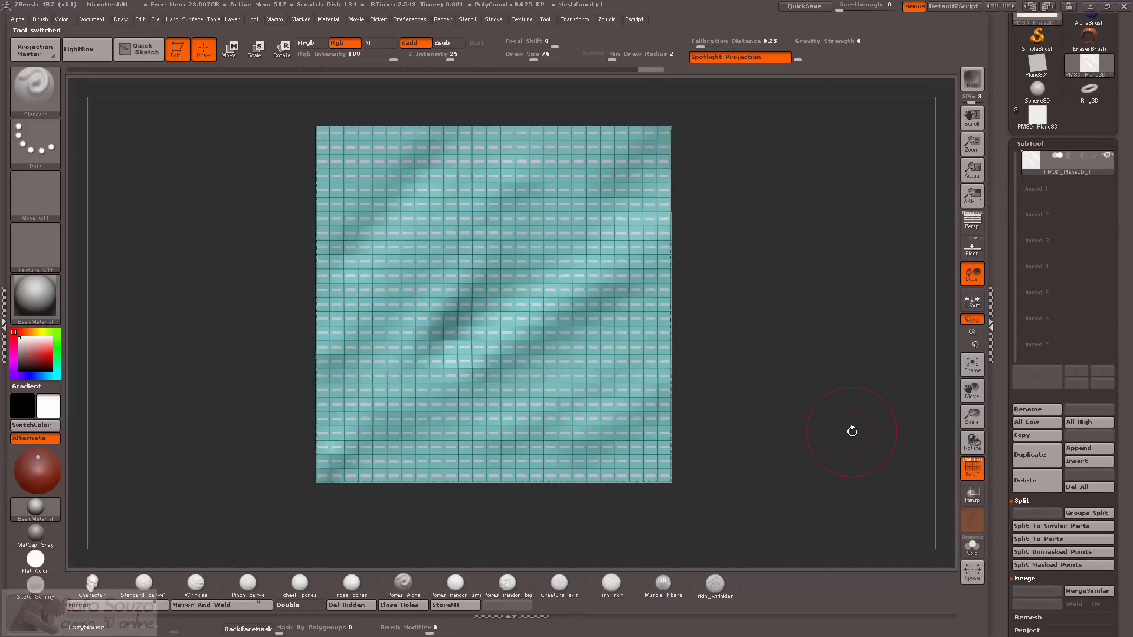
pyautogui.click(1039, 118)
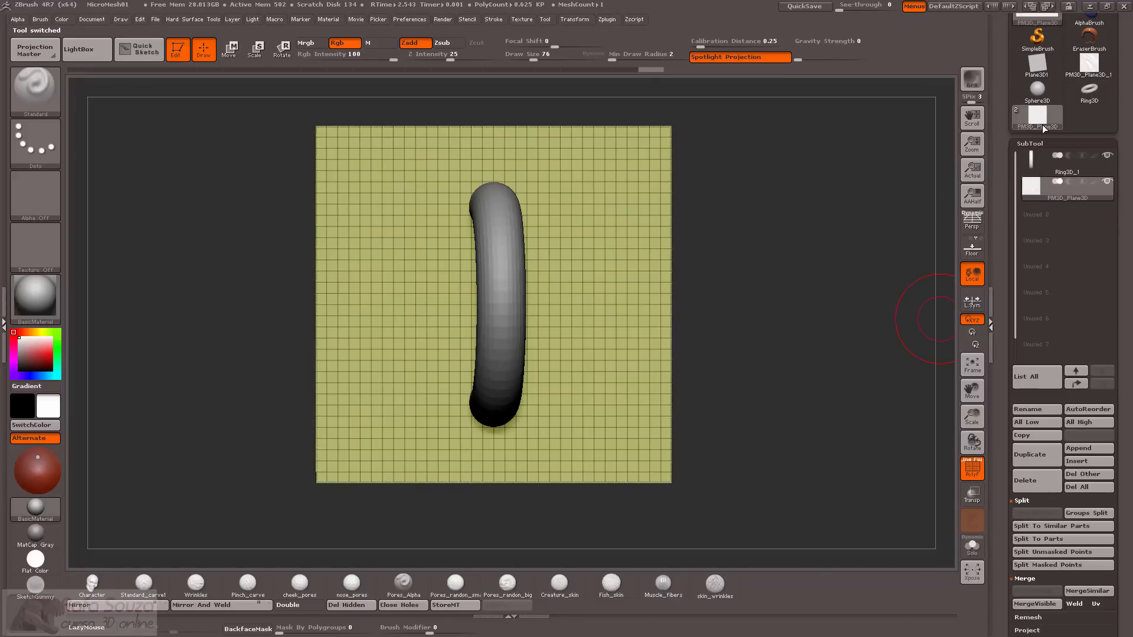
pyautogui.keyDown('shift'); pyautogui.moveTo(678, 303); pyautogui.dragTo(736, 291); pyautogui.keyUp('shift')
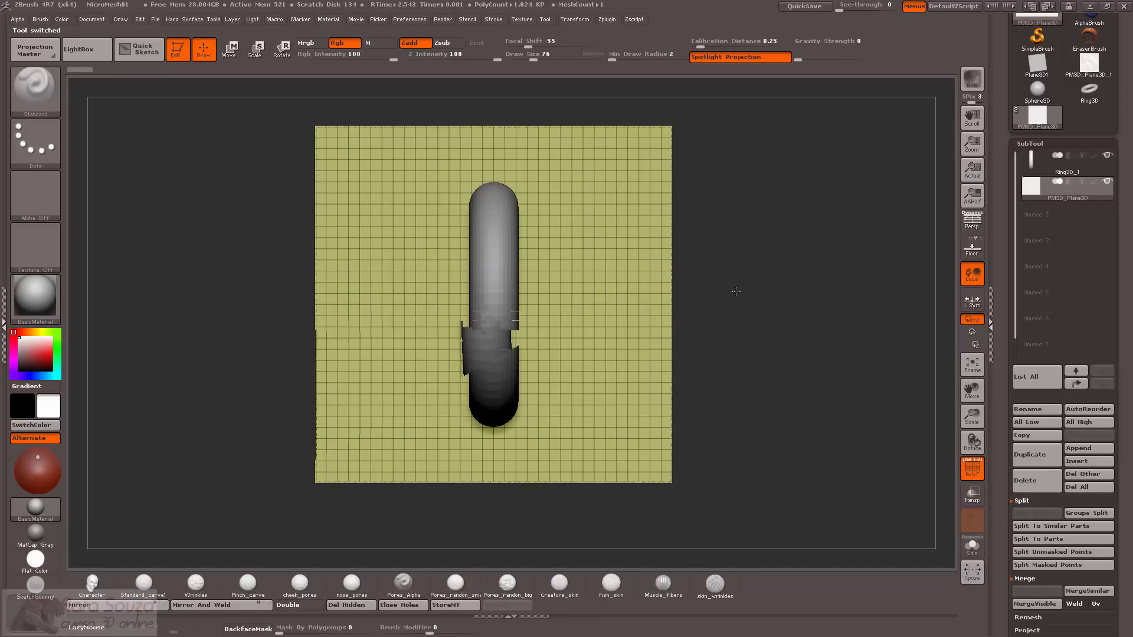
# Select the Ring3D_1 subtool, turn its preview so the ring faces the front, store that orientation and reopen the subtool list.
pyautogui.moveTo(1003, 495); pyautogui.dragTo(1011, 409)
pyautogui.press('Up')
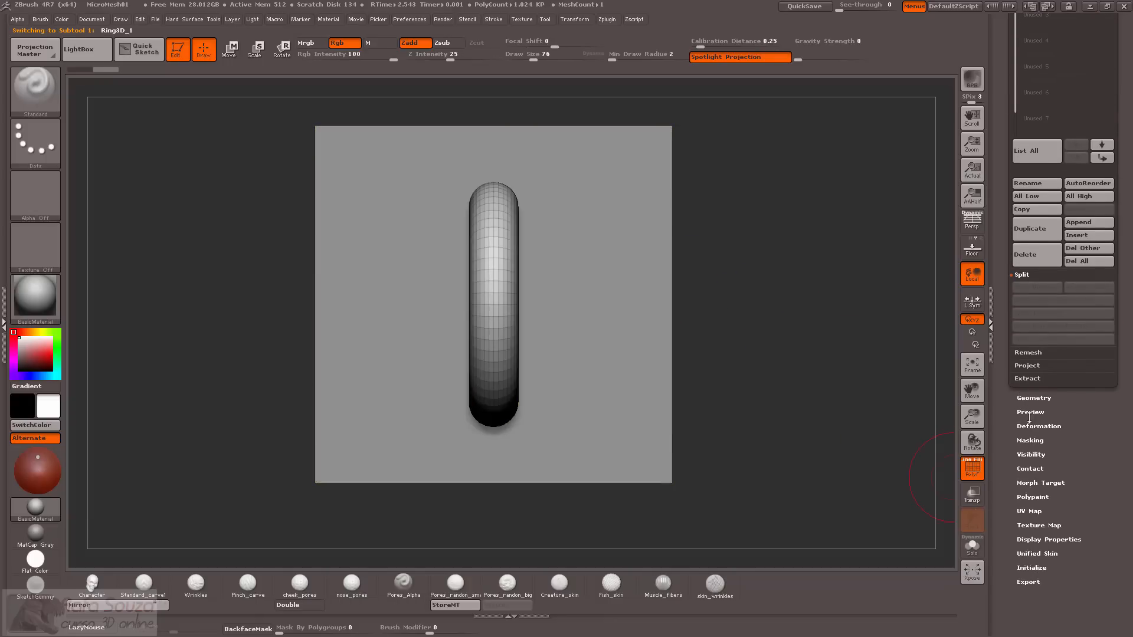
pyautogui.click(1030, 413)
pyautogui.moveTo(1049, 301); pyautogui.dragTo(1045, 317)
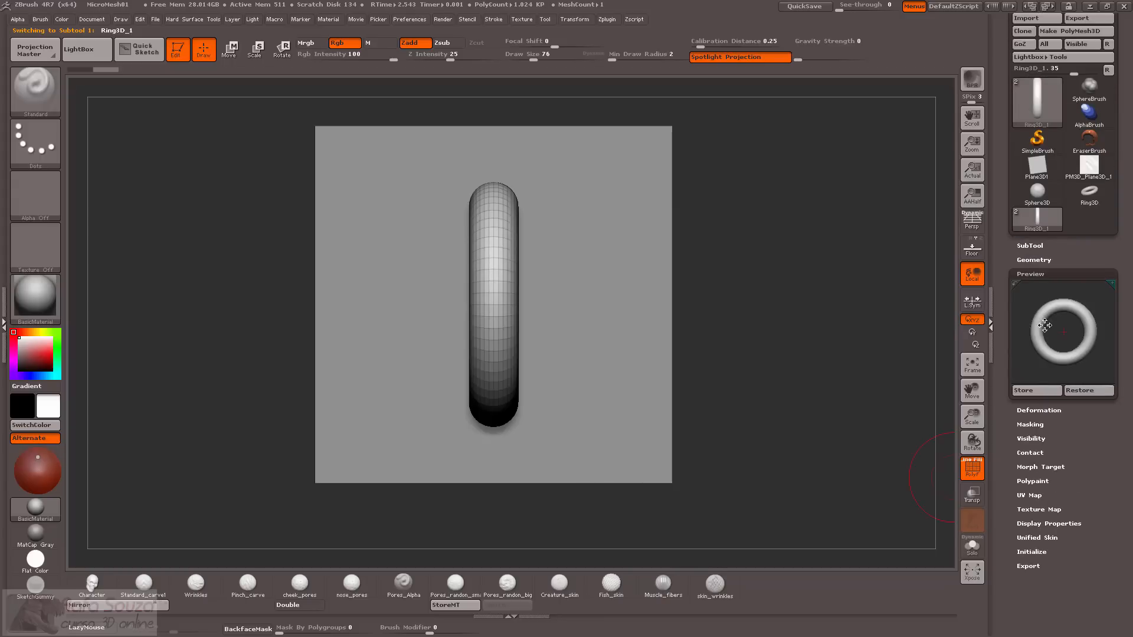
pyautogui.click(1030, 390)
pyautogui.moveTo(1005, 212); pyautogui.dragTo(1013, 260)
pyautogui.click(1026, 271)
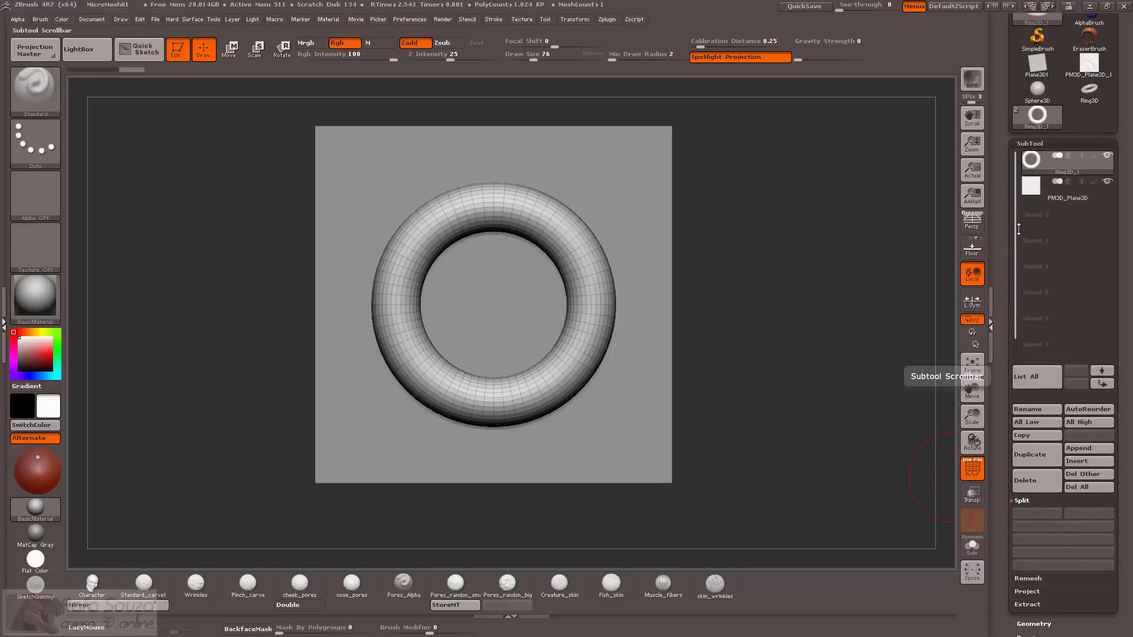
pyautogui.moveTo(1018, 229); pyautogui.dragTo(1014, 205)
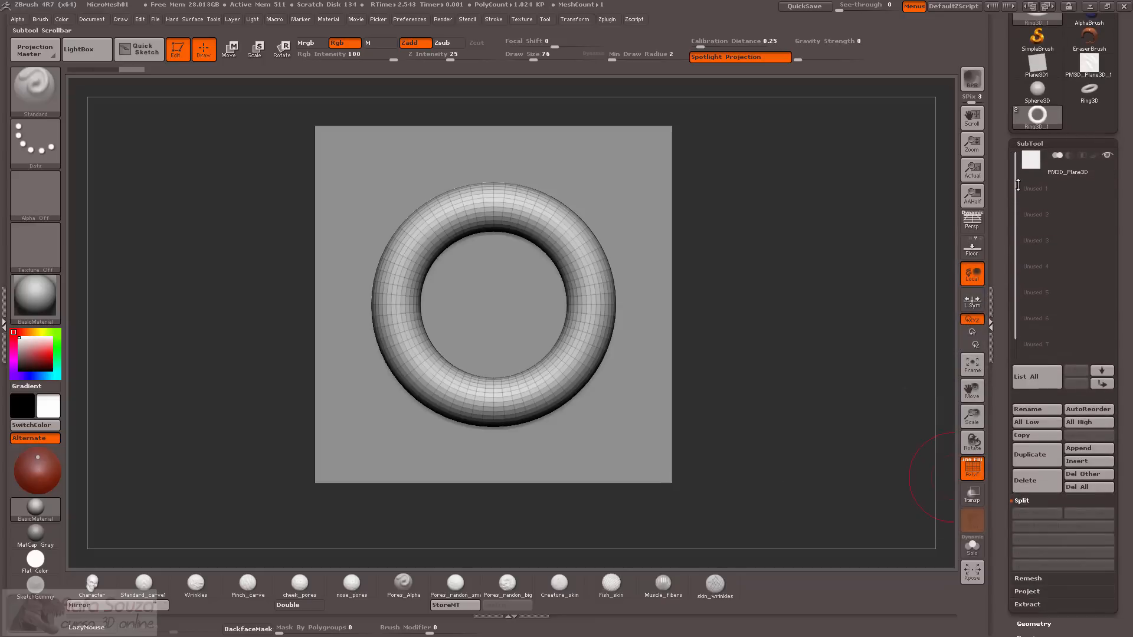
pyautogui.moveTo(1016, 160); pyautogui.dragTo(1022, 183)
# Switch to PM3D_Plane3D_1 and reapply MicroMesh to its polygons with Ring3D_1 as the mesh.
pyautogui.click(1086, 135)
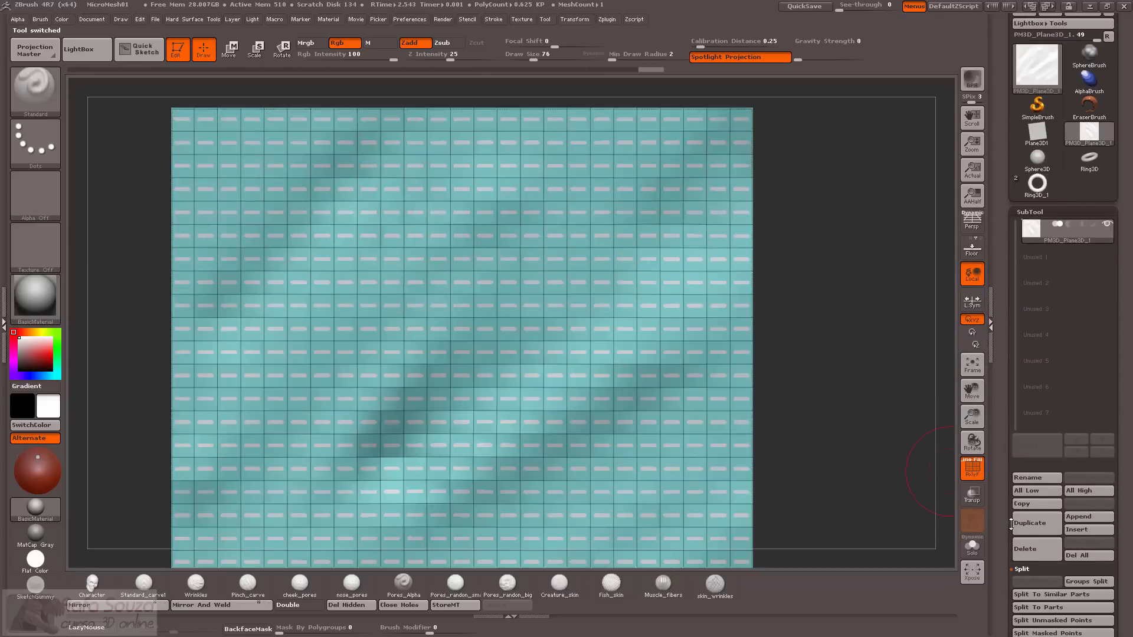
pyautogui.moveTo(1009, 522); pyautogui.dragTo(1019, 401)
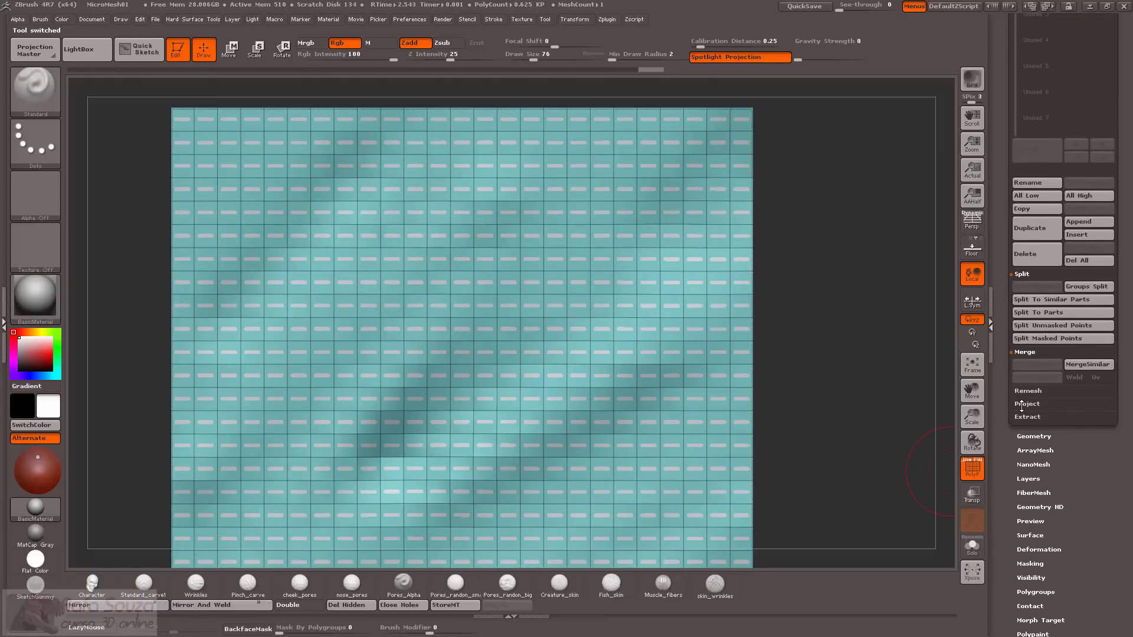
pyautogui.click(1026, 436)
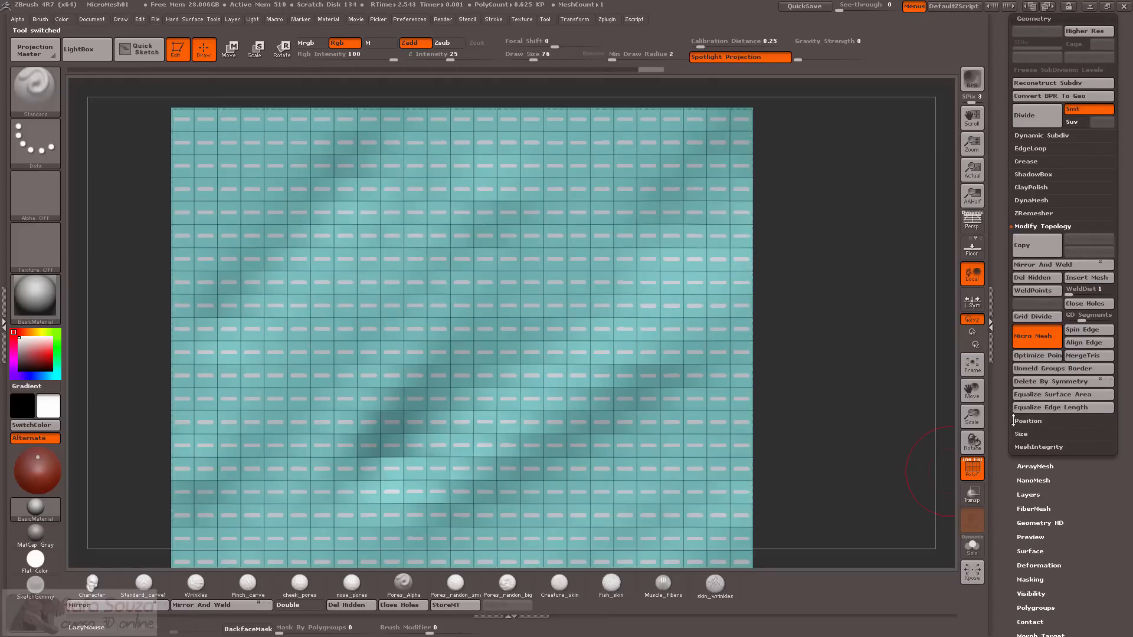
pyautogui.click(1032, 341)
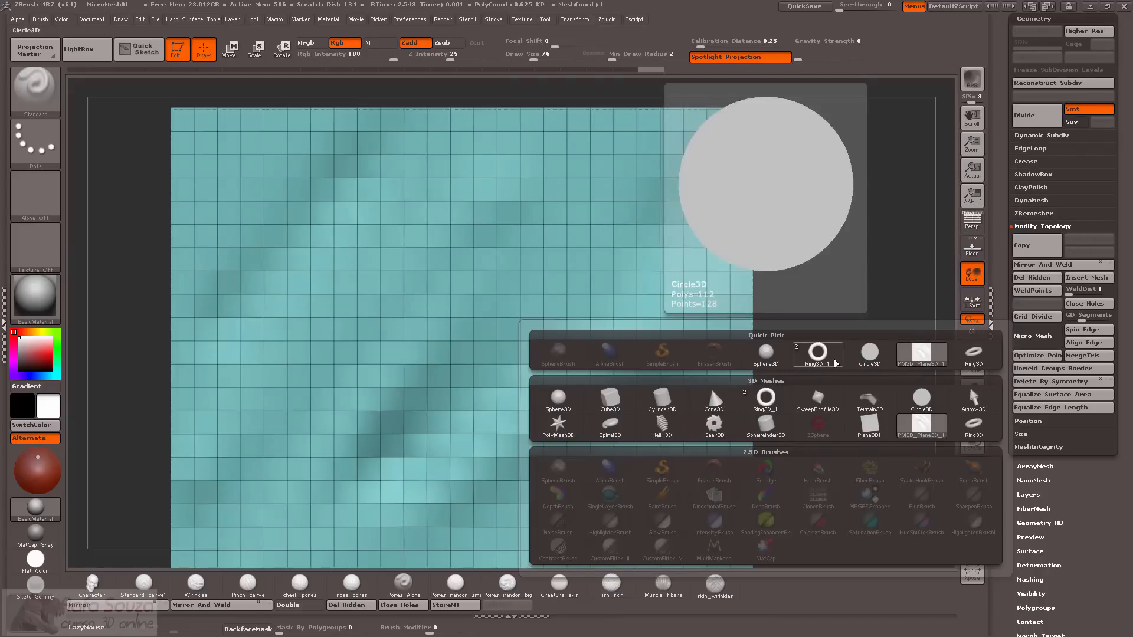
pyautogui.click(819, 355)
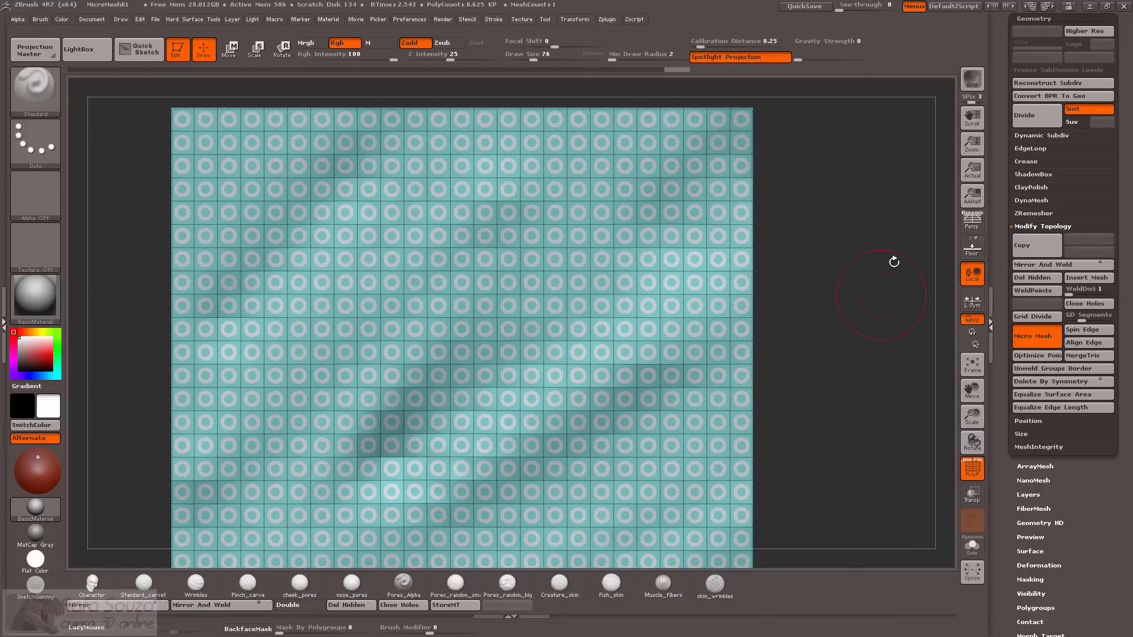
# Render the plane with BPR, then compare it without and with the polyframe and zoom in on the rings.
pyautogui.click(973, 79)
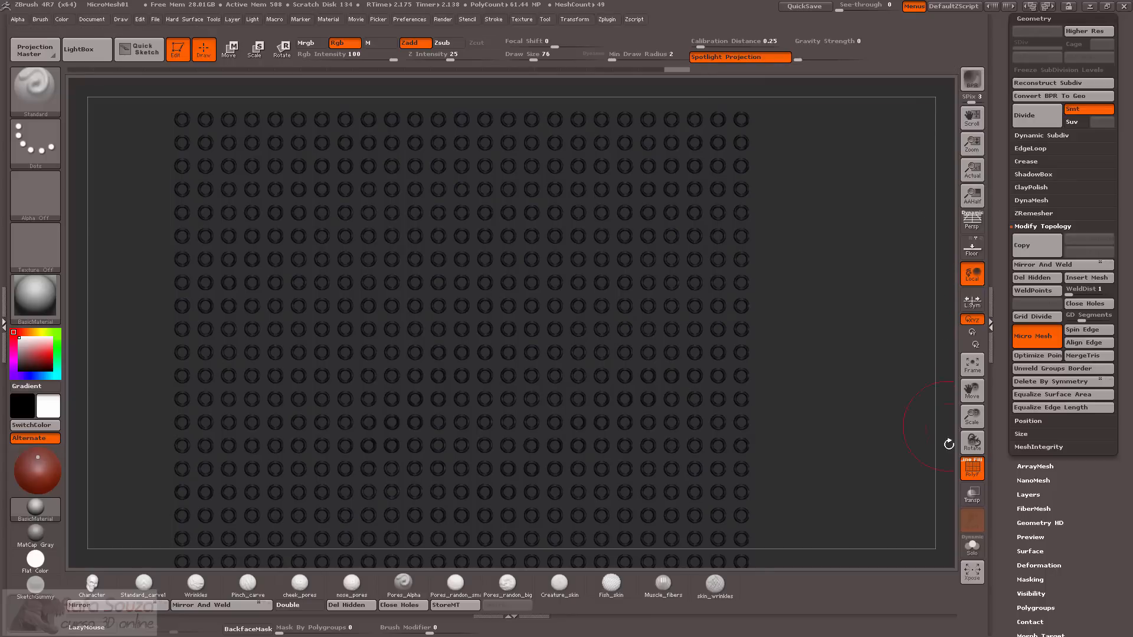
pyautogui.click(970, 478)
pyautogui.moveTo(881, 400); pyautogui.dragTo(911, 427)
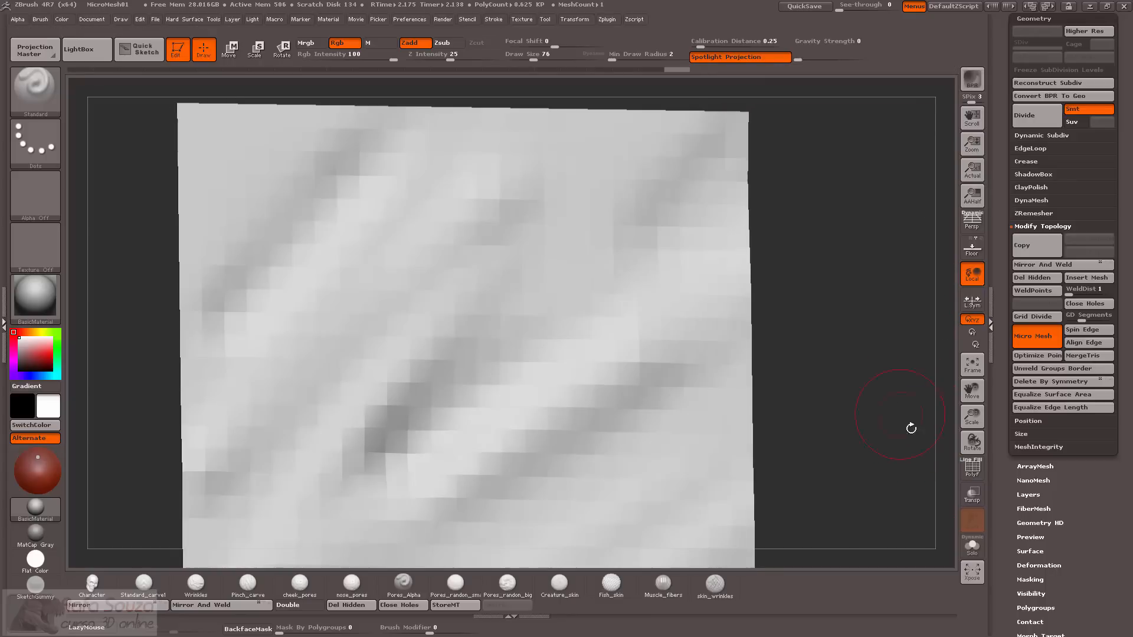
pyautogui.click(969, 471)
pyautogui.keyDown('alt'); pyautogui.moveTo(827, 301); pyautogui.dragTo(809, 380); pyautogui.keyUp('alt')
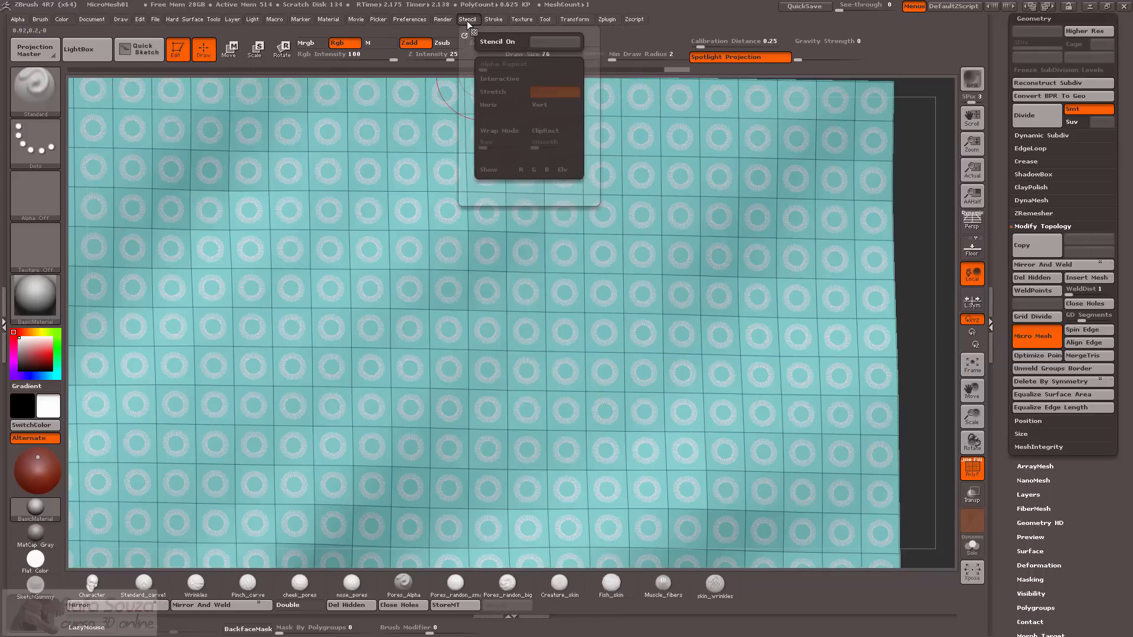
# Check the Draw MicroMesh option in the render properties and inspect the rings on the plane's polygons face-on.
pyautogui.click(443, 20)
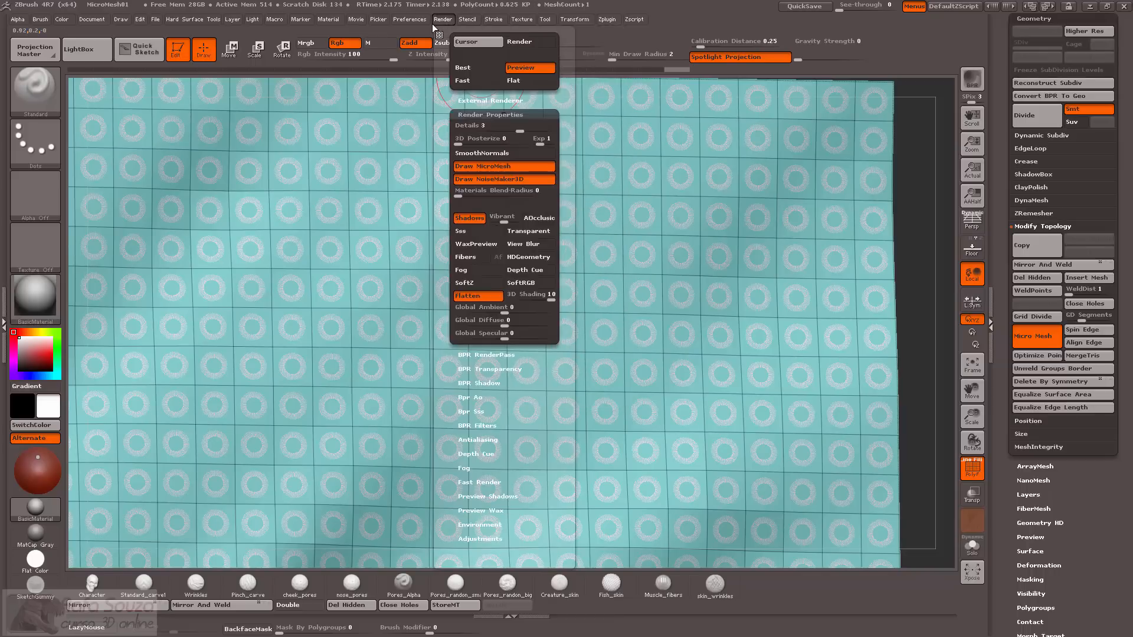
pyautogui.click(468, 114)
pyautogui.click(468, 114)
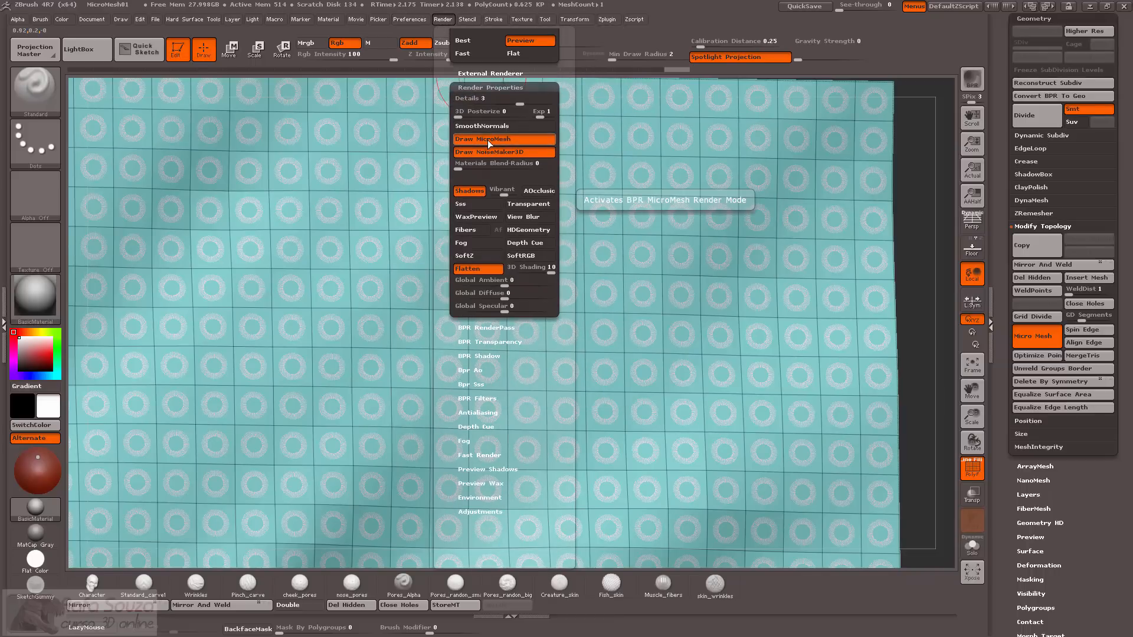
pyautogui.click(972, 472)
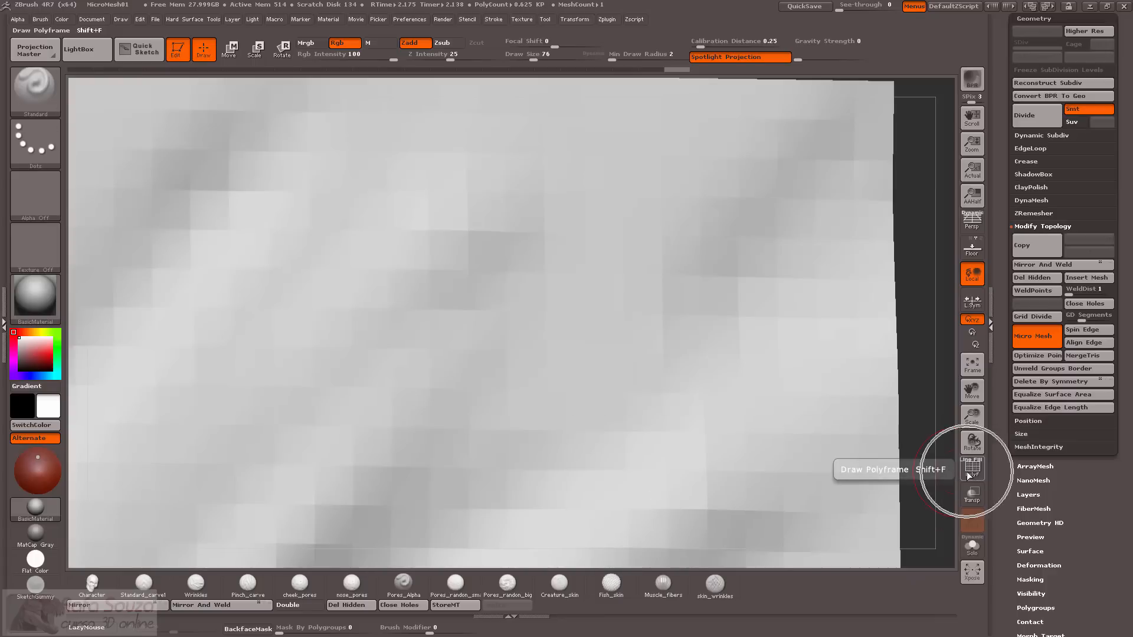
pyautogui.click(963, 475)
pyautogui.moveTo(921, 364); pyautogui.dragTo(660, 287)
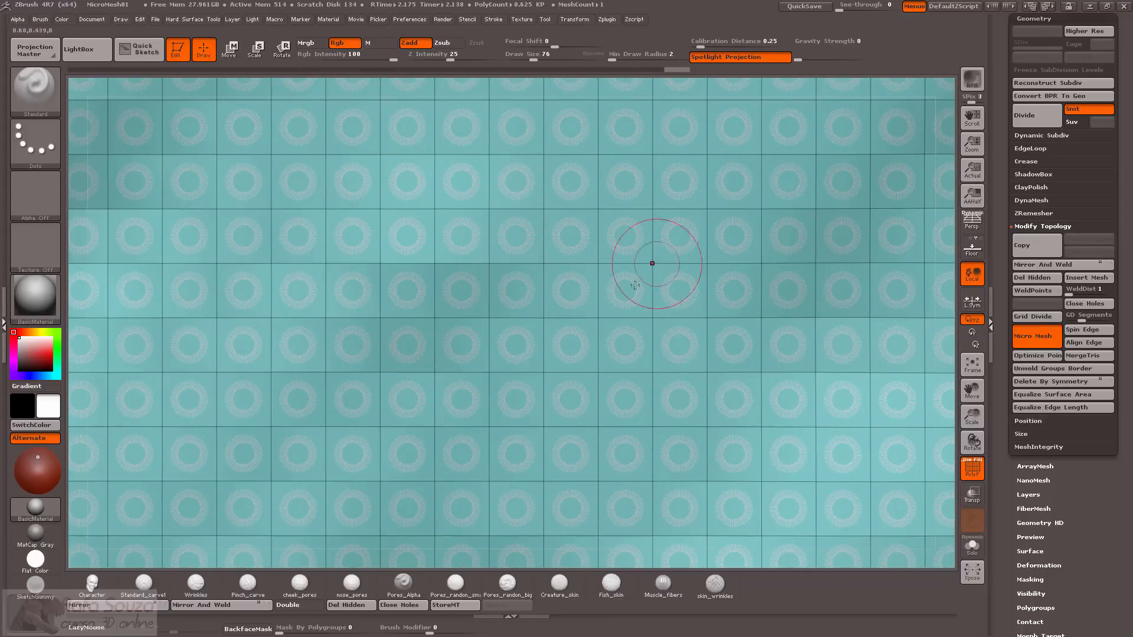
# Return to Ring3D_1, show its subtool list and enlarge the ring until its outer rim meets the reference plane's edges.
pyautogui.moveTo(1007, 43); pyautogui.dragTo(1007, 18)
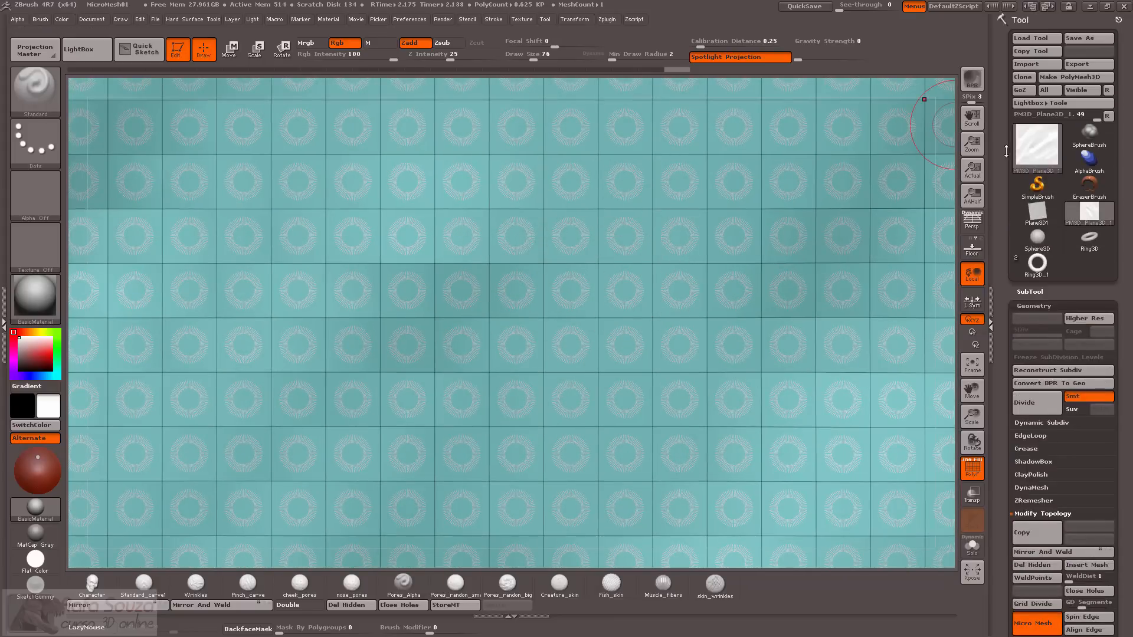
pyautogui.click(1040, 267)
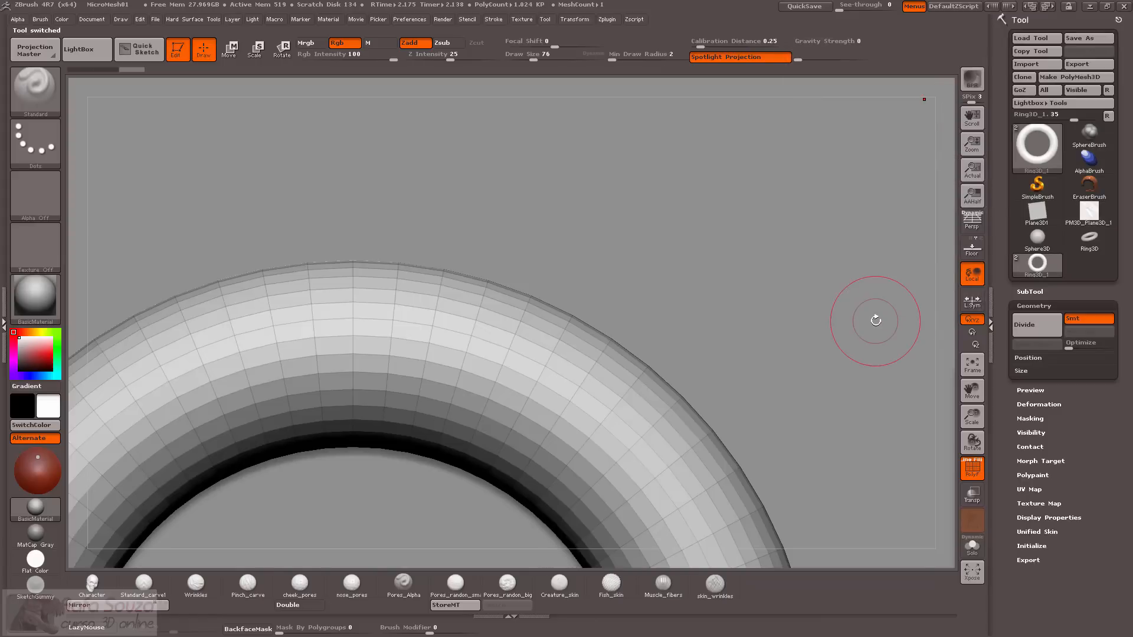
pyautogui.press('f')
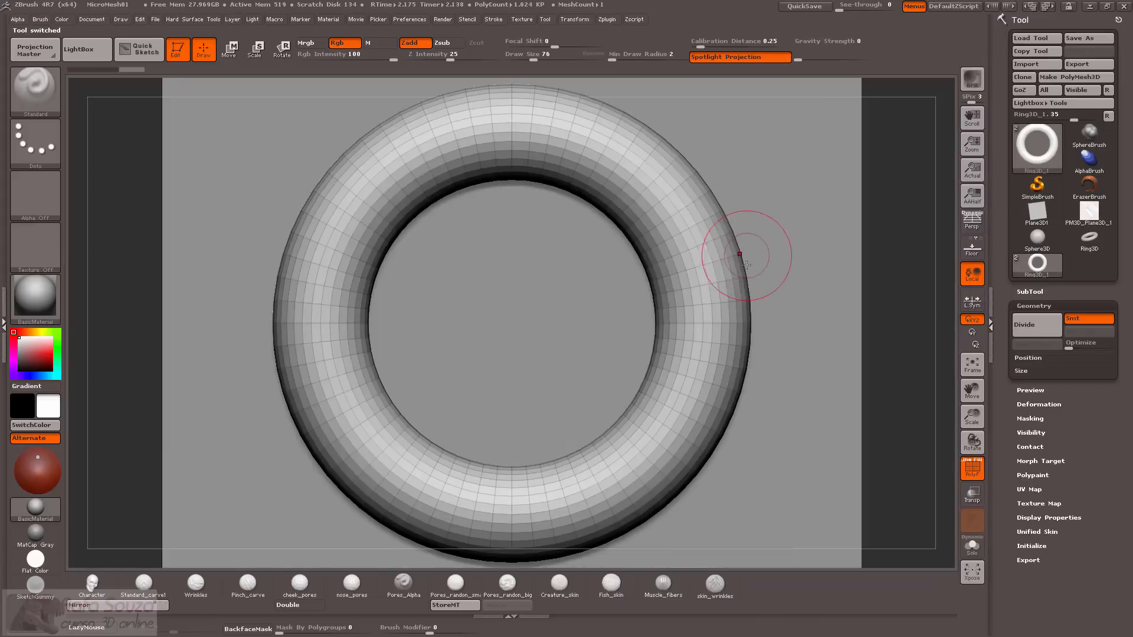
pyautogui.click(1028, 291)
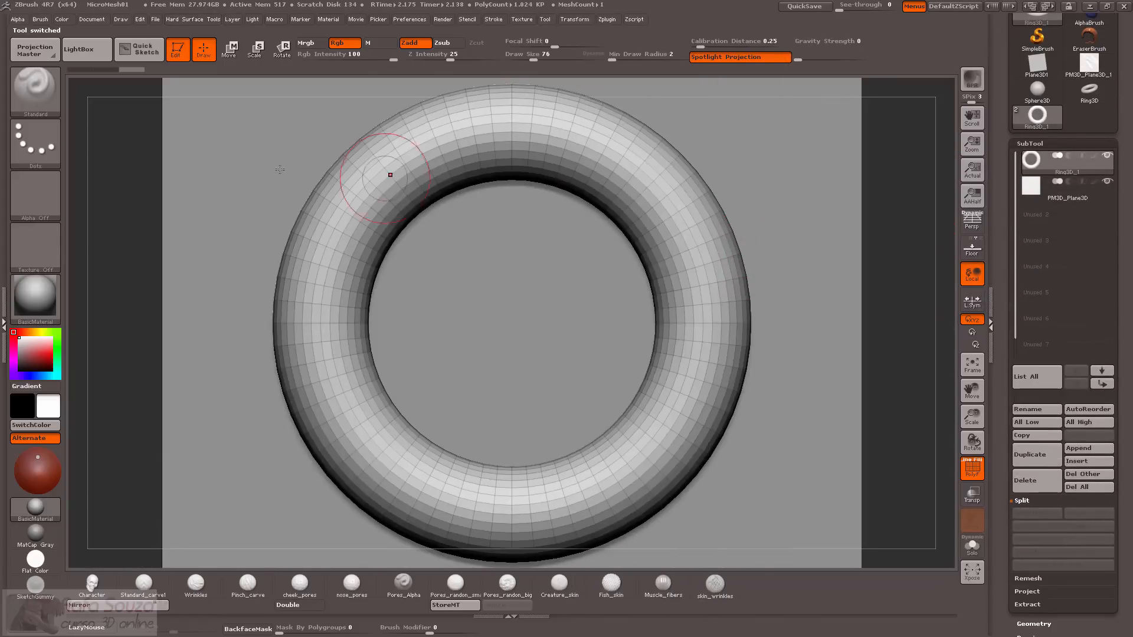
pyautogui.press('f')
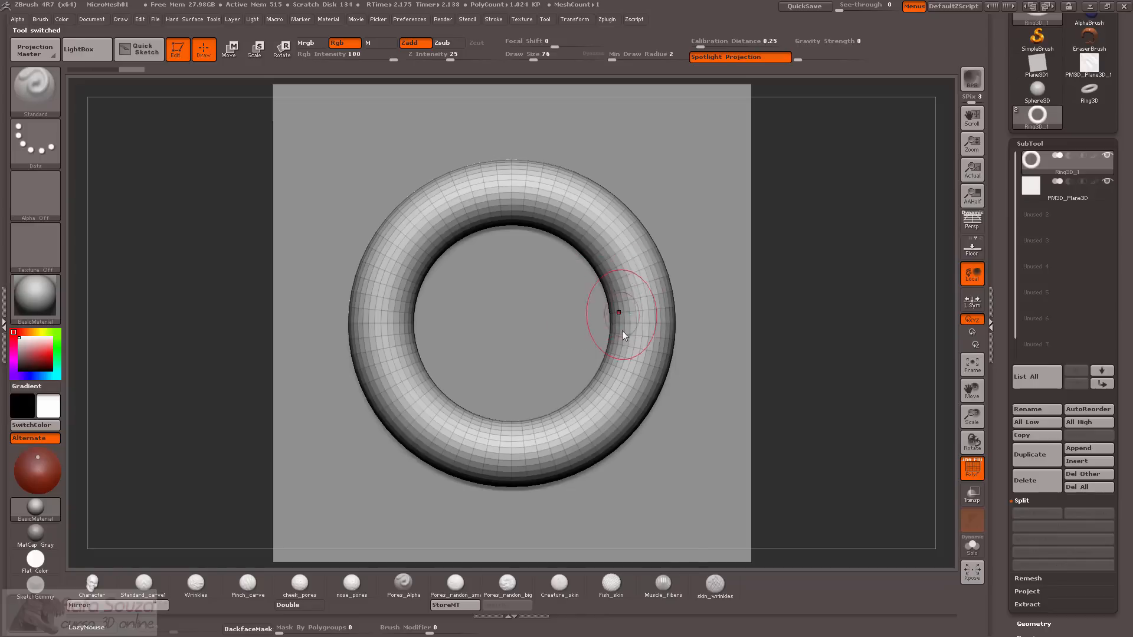
pyautogui.press('space')
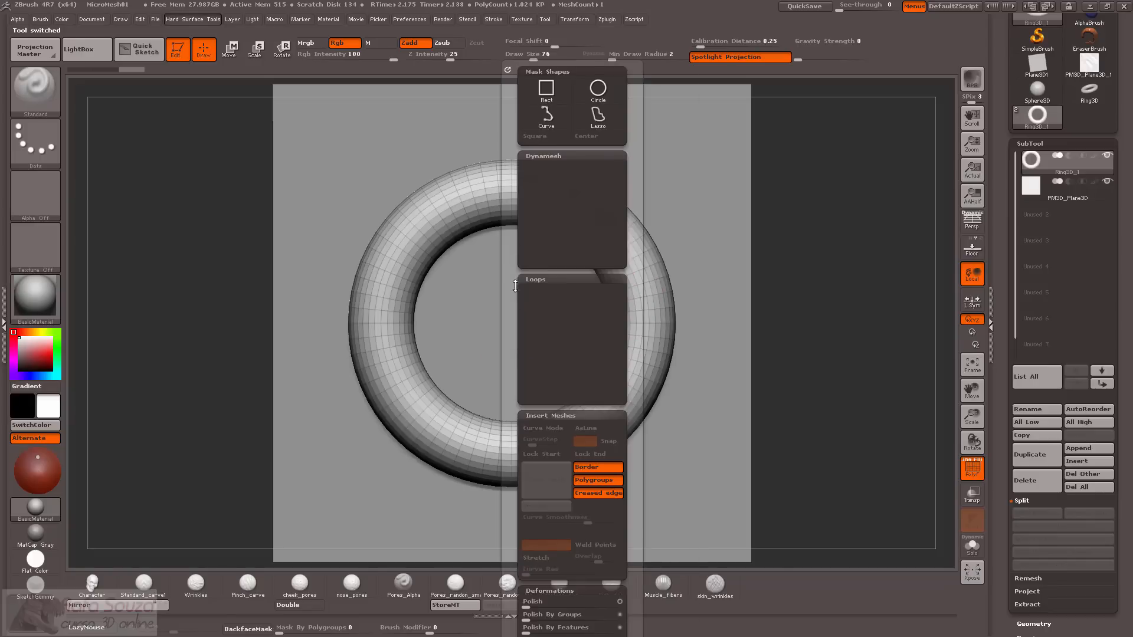
pyautogui.scroll(-5, 516, 307)
pyautogui.moveTo(570, 417); pyautogui.dragTo(595, 415)
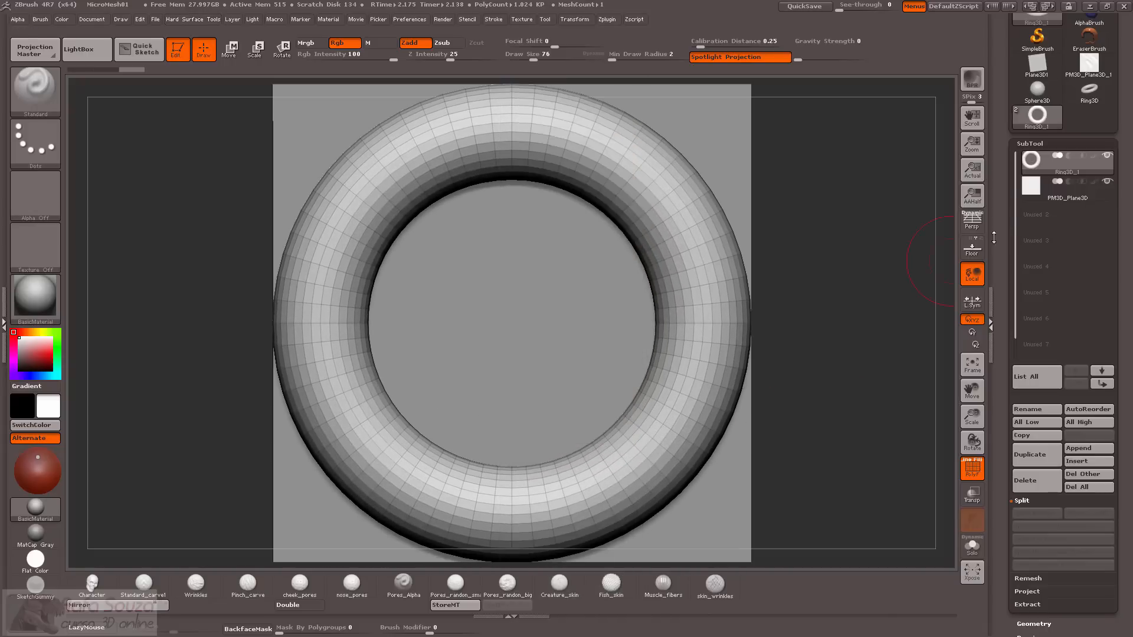
# Switch to PM3D_Plane3D_1, turn off its existing MicroMesh and reapply it with the resized Ring3D_1.
pyautogui.moveTo(1006, 189); pyautogui.dragTo(1006, 248)
pyautogui.click(1089, 122)
pyautogui.moveTo(874, 320); pyautogui.dragTo(954, 411)
pyautogui.moveTo(1012, 465); pyautogui.dragTo(1016, 421)
pyautogui.click(1023, 460)
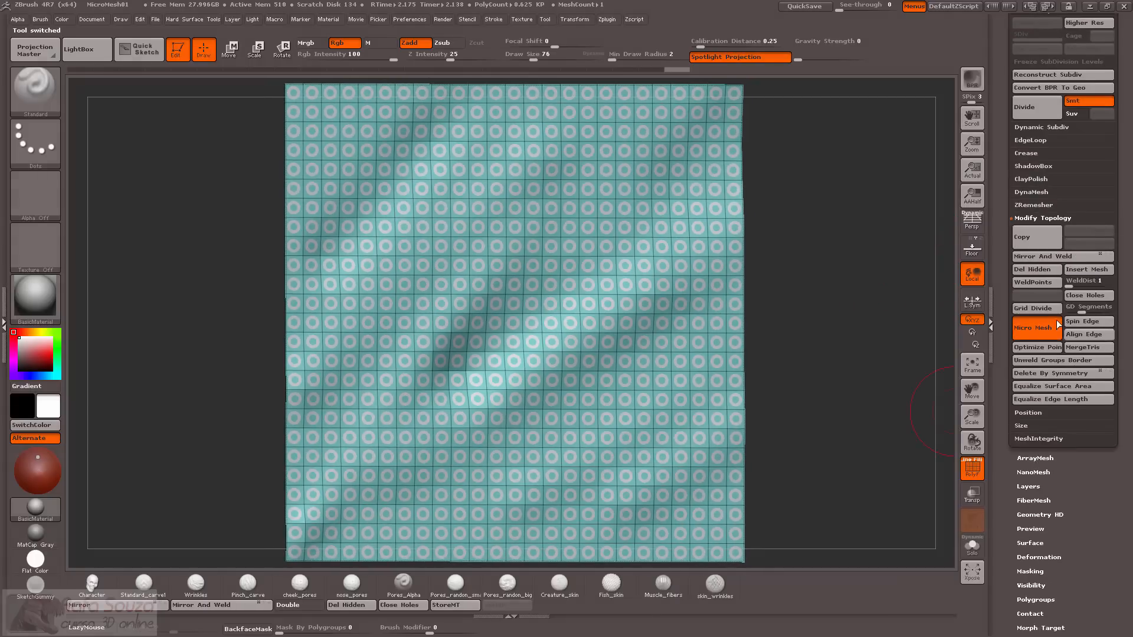
pyautogui.click(1034, 328)
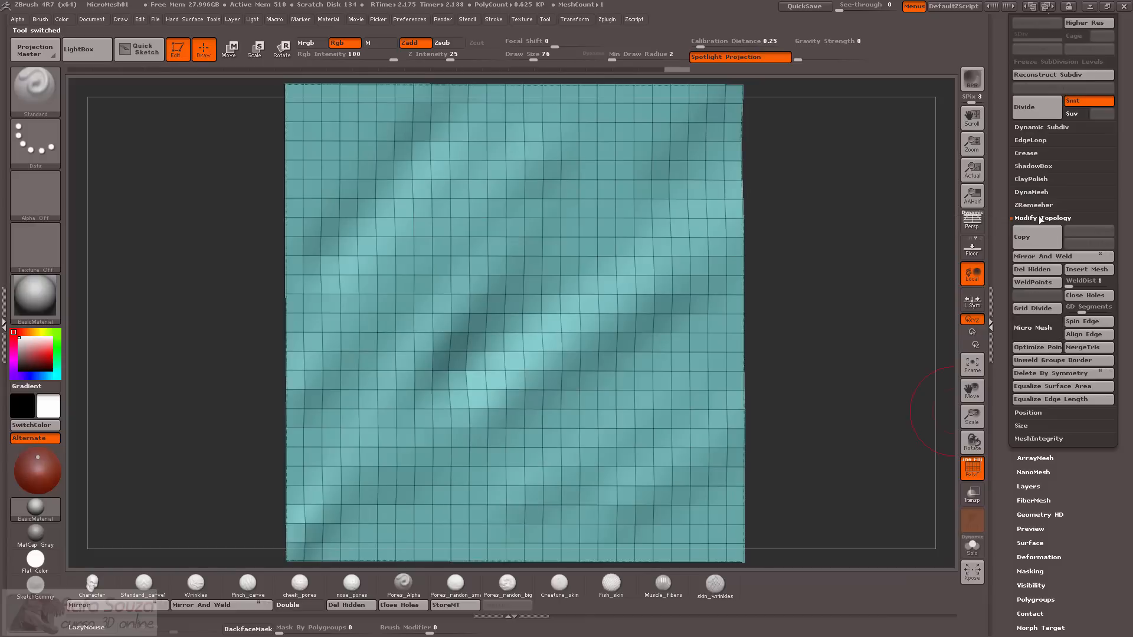
pyautogui.press('space')
pyautogui.click(1033, 330)
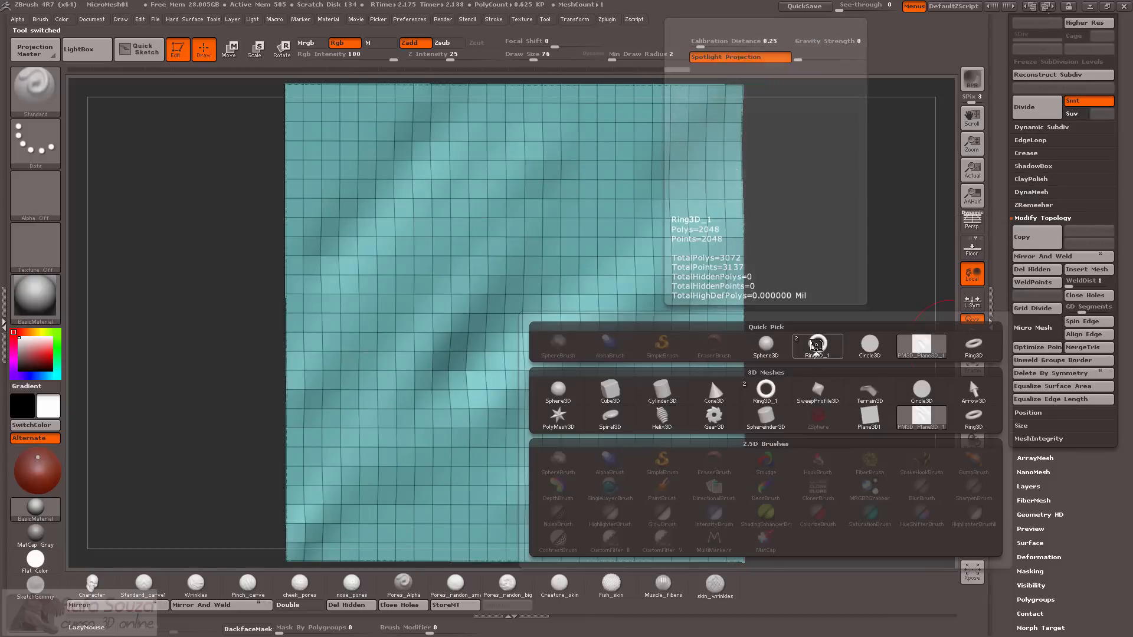
pyautogui.click(820, 346)
# Render the plane's upper area with BPR and inspect the spacing between neighbouring rings.
pyautogui.keyDown('alt'); pyautogui.moveTo(834, 265); pyautogui.dragTo(885, 348); pyautogui.keyUp('alt')
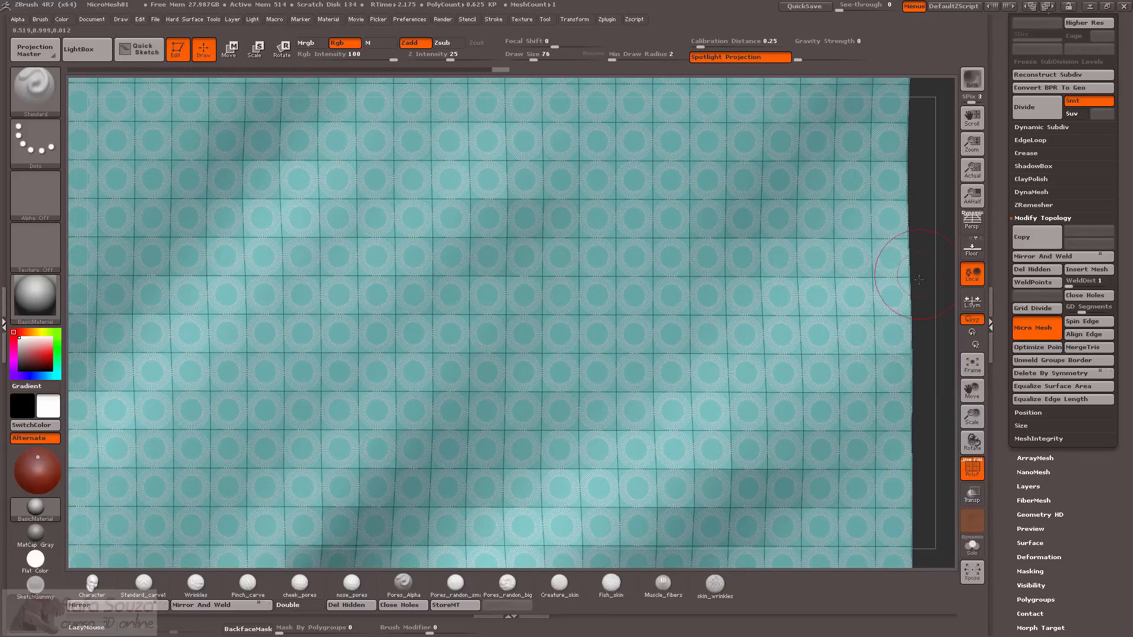
pyautogui.keyDown('alt'); pyautogui.moveTo(919, 276); pyautogui.dragTo(891, 377); pyautogui.keyUp('alt')
pyautogui.click(971, 79)
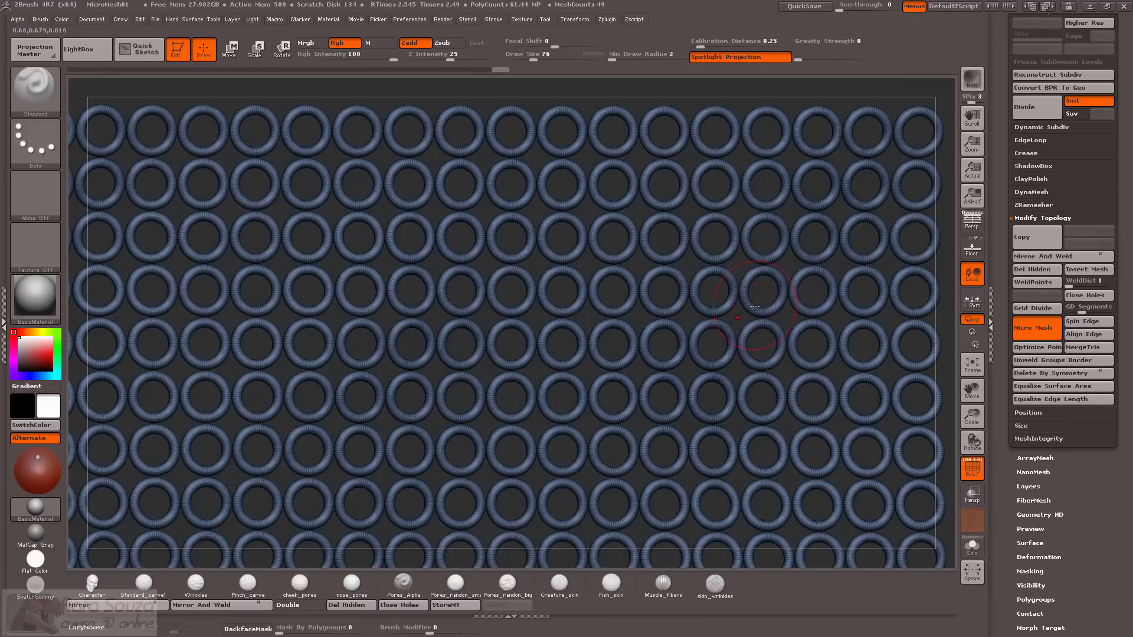
pyautogui.keyDown('alt'); pyautogui.moveTo(941, 249); pyautogui.dragTo(878, 225); pyautogui.keyUp('alt')
# Return to Ring3D_1, check its PM3D_Plane3D reference subtool, and make the ring subtool active again.
pyautogui.moveTo(1006, 158); pyautogui.dragTo(991, 134)
pyautogui.click(1037, 75)
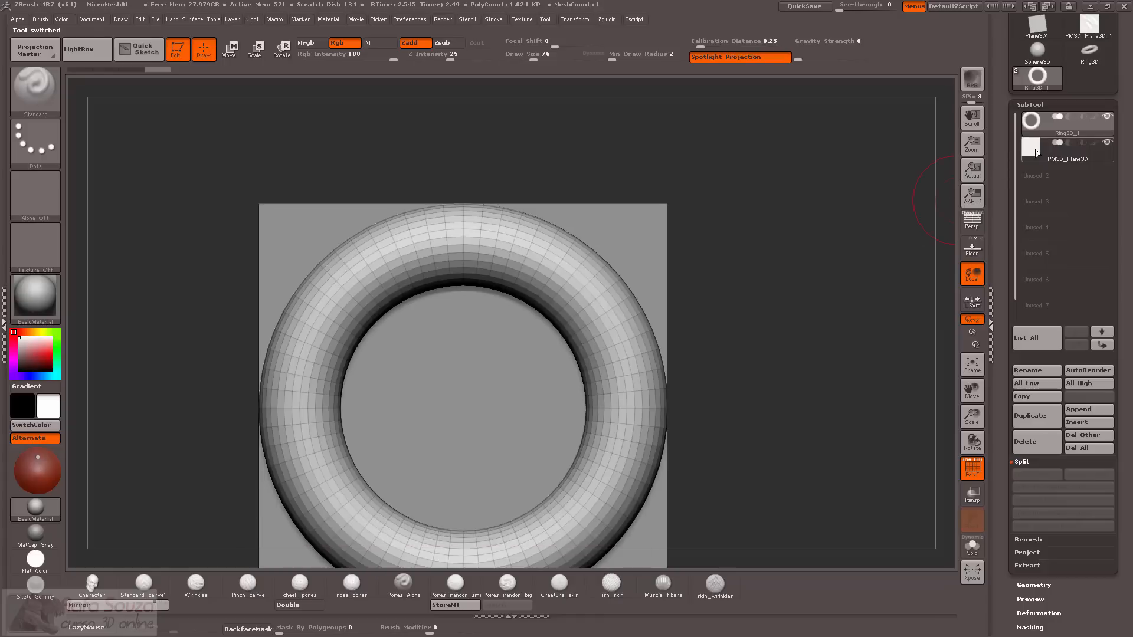
pyautogui.click(1035, 149)
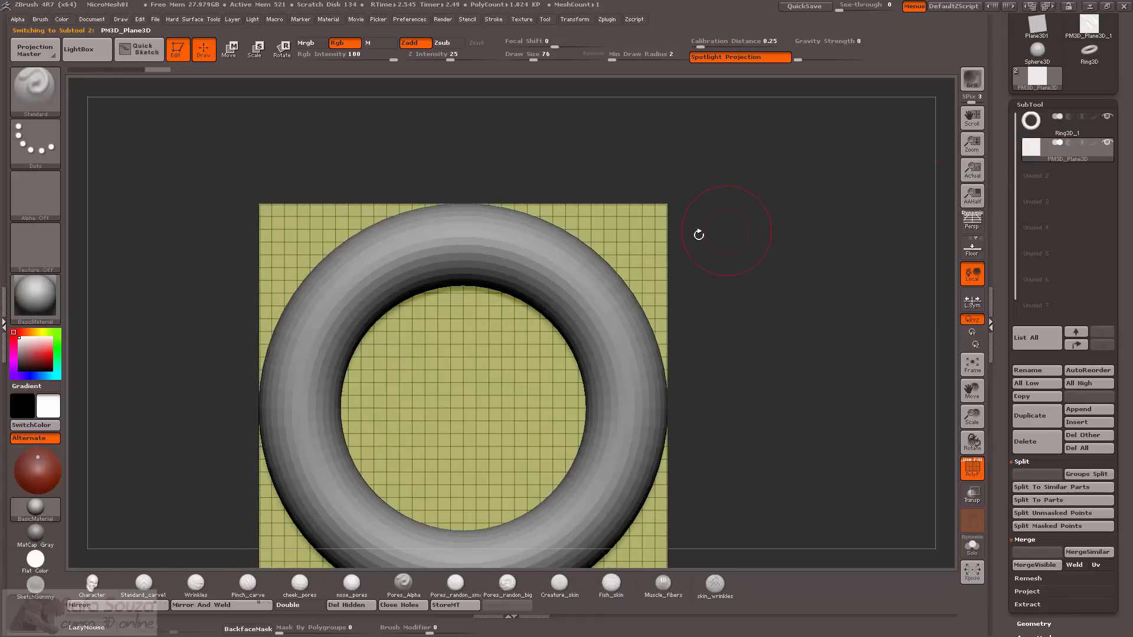
pyautogui.click(1041, 125)
pyautogui.moveTo(839, 277); pyautogui.dragTo(829, 320)
# Enlarge the ring well beyond the reference plane with the Size deformation and make its tube thinner with Inflate.
pyautogui.press('1')
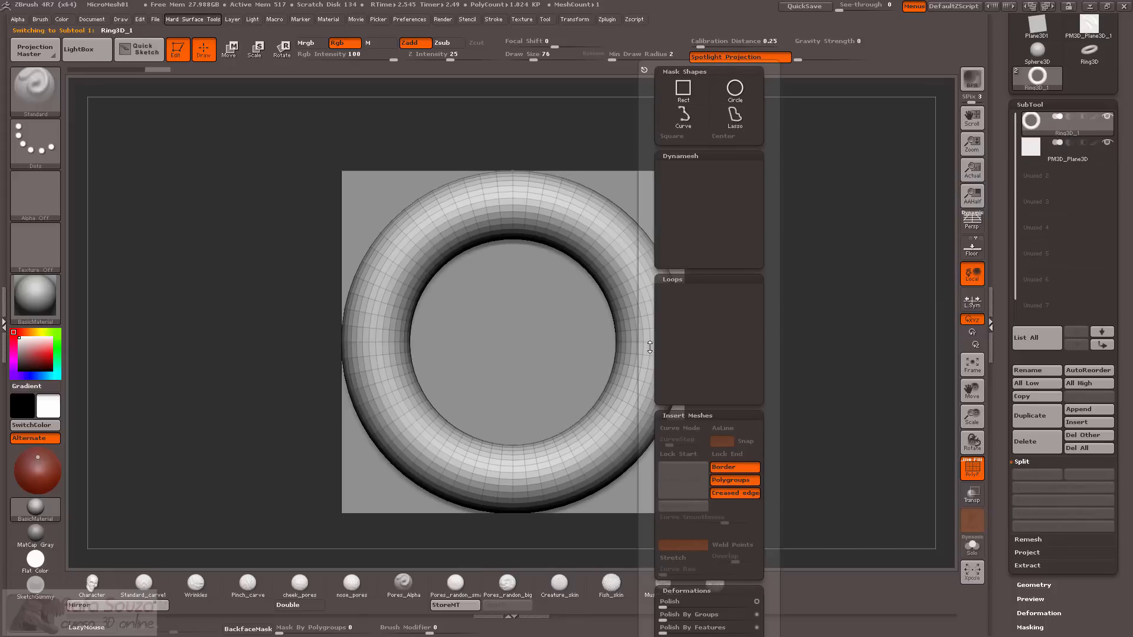
pyautogui.moveTo(650, 345); pyautogui.dragTo(662, 281)
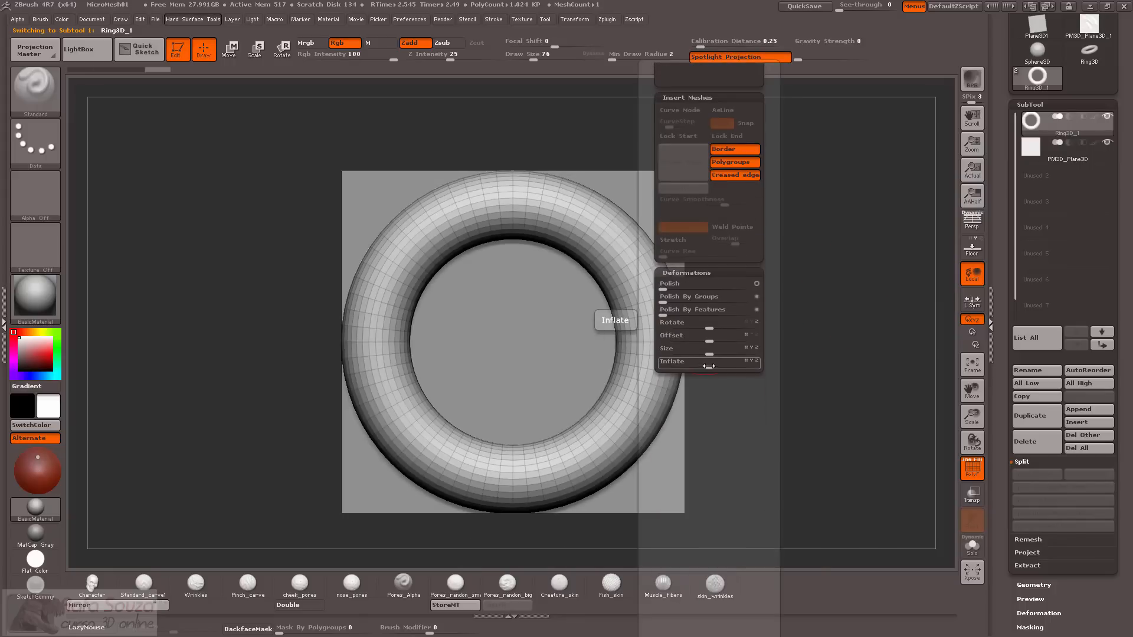
pyautogui.moveTo(709, 352)
pyautogui.mouseDown()
pyautogui.moveTo(767, 361)
pyautogui.moveTo(714, 353)
pyautogui.moveTo(730, 354)
pyautogui.mouseUp()
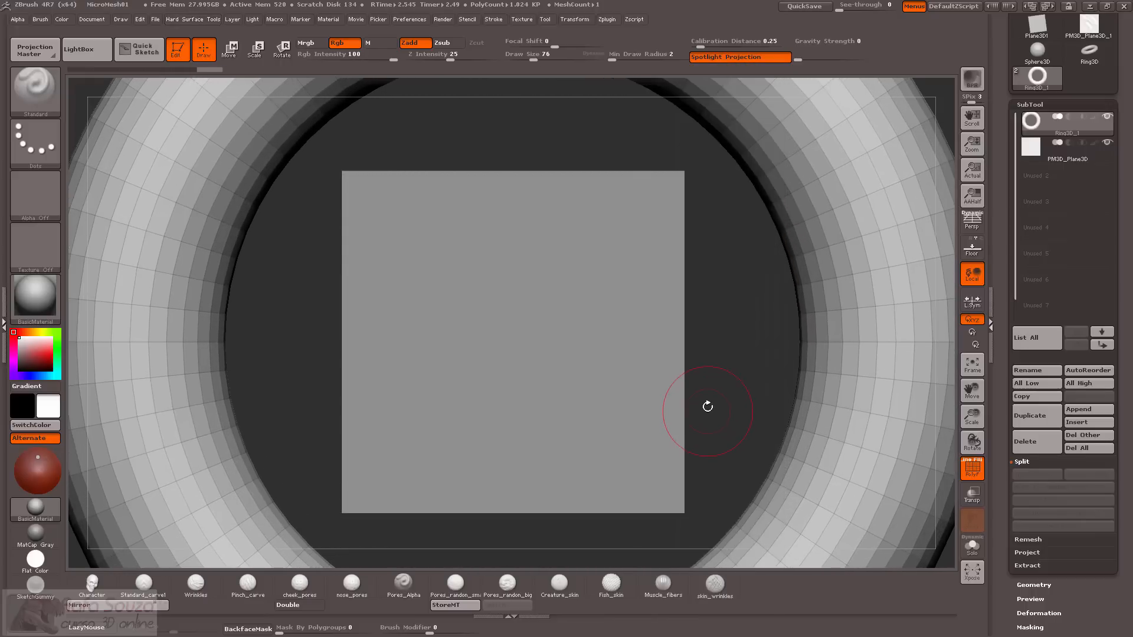
pyautogui.press('space')
pyautogui.moveTo(649, 403); pyautogui.dragTo(649, 165)
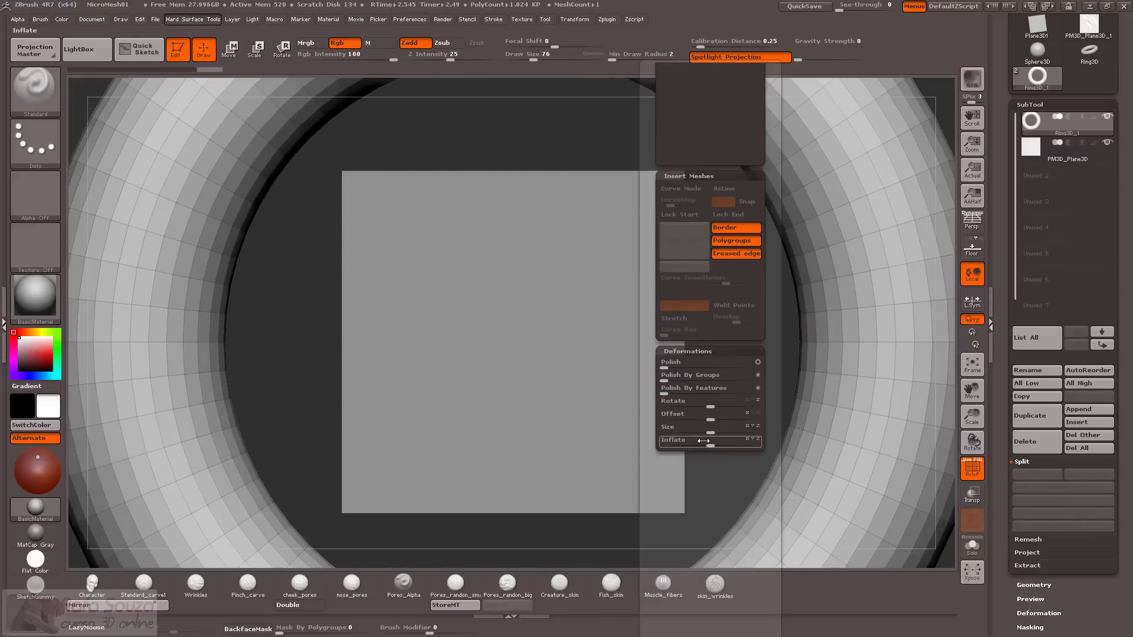
pyautogui.moveTo(703, 440)
pyautogui.mouseDown()
pyautogui.moveTo(664, 432)
pyautogui.moveTo(708, 432)
pyautogui.moveTo(696, 431)
pyautogui.mouseUp()
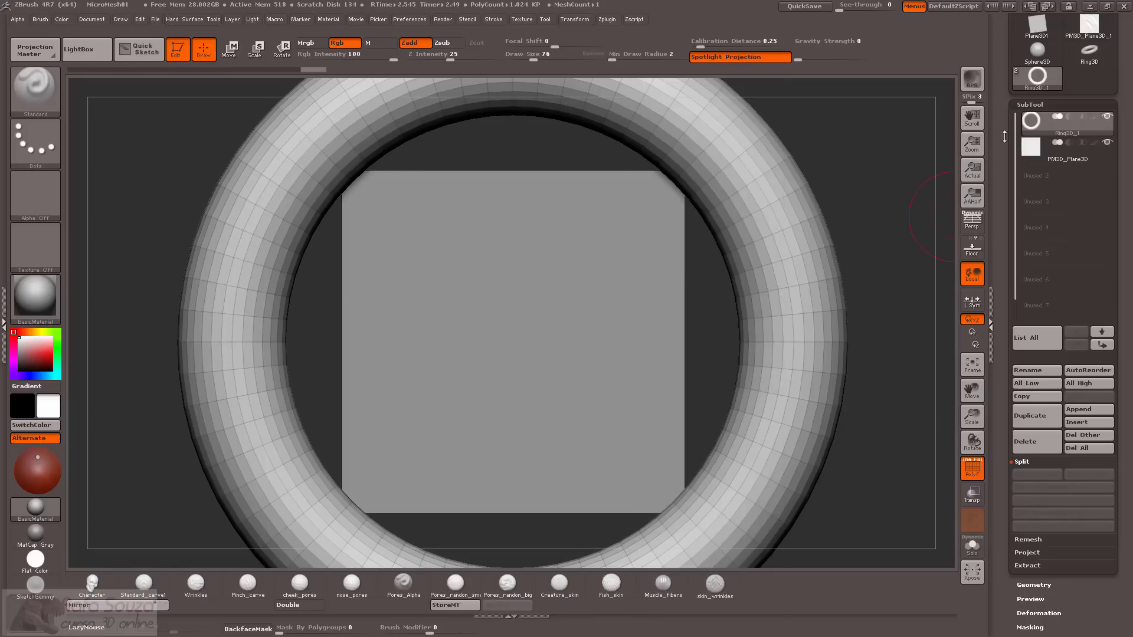
# Switch to PM3D_Plane3D_1, clear MicroMesh and reapply it using the oversized, thinner Ring3D_1.
pyautogui.click(1100, 34)
pyautogui.moveTo(1002, 514); pyautogui.dragTo(1000, 419)
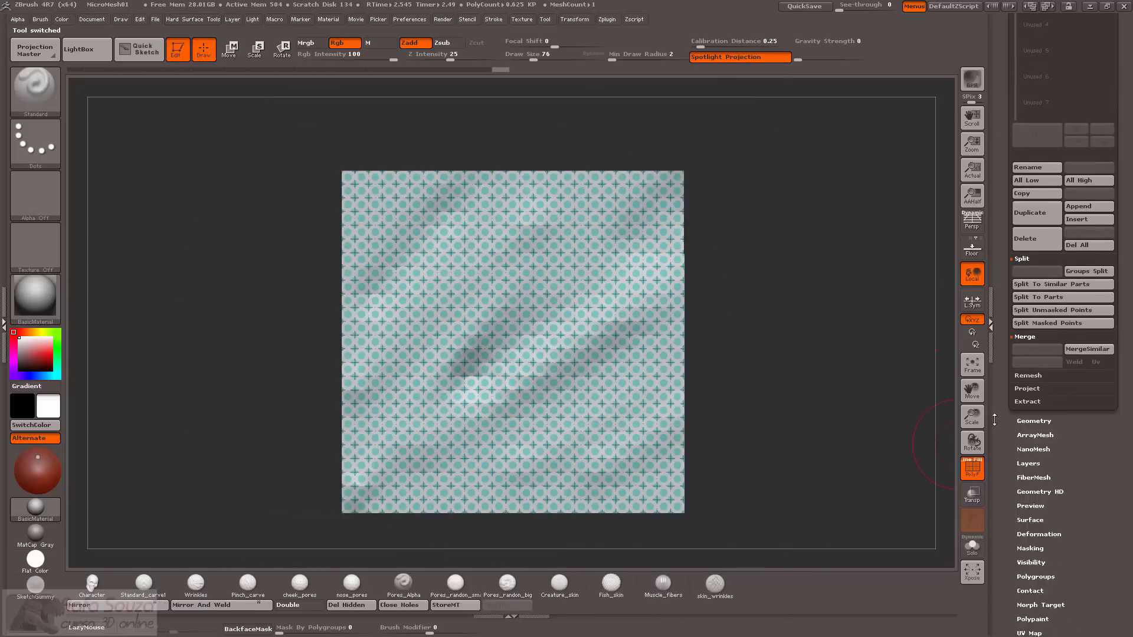
pyautogui.click(1028, 361)
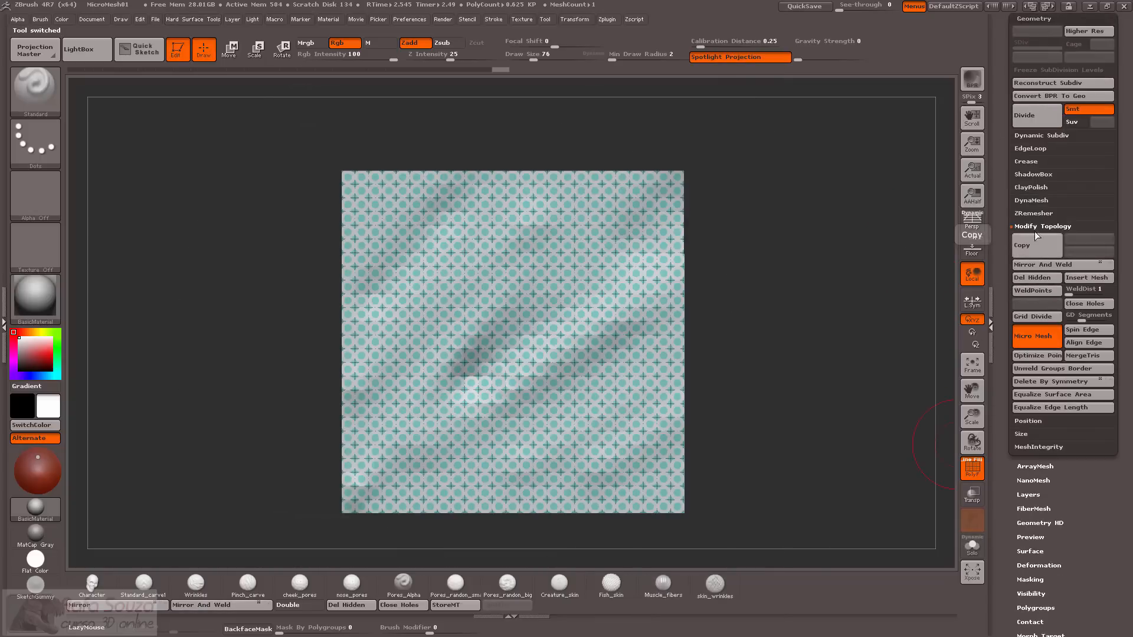
pyautogui.click(1029, 338)
pyautogui.click(1031, 338)
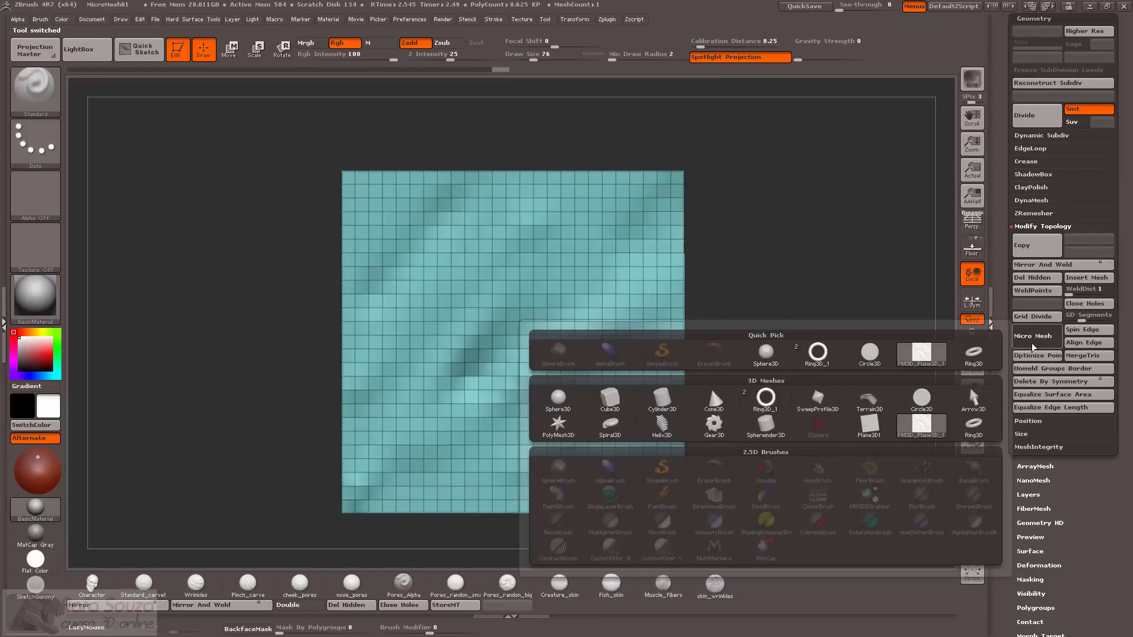
pyautogui.click(1034, 342)
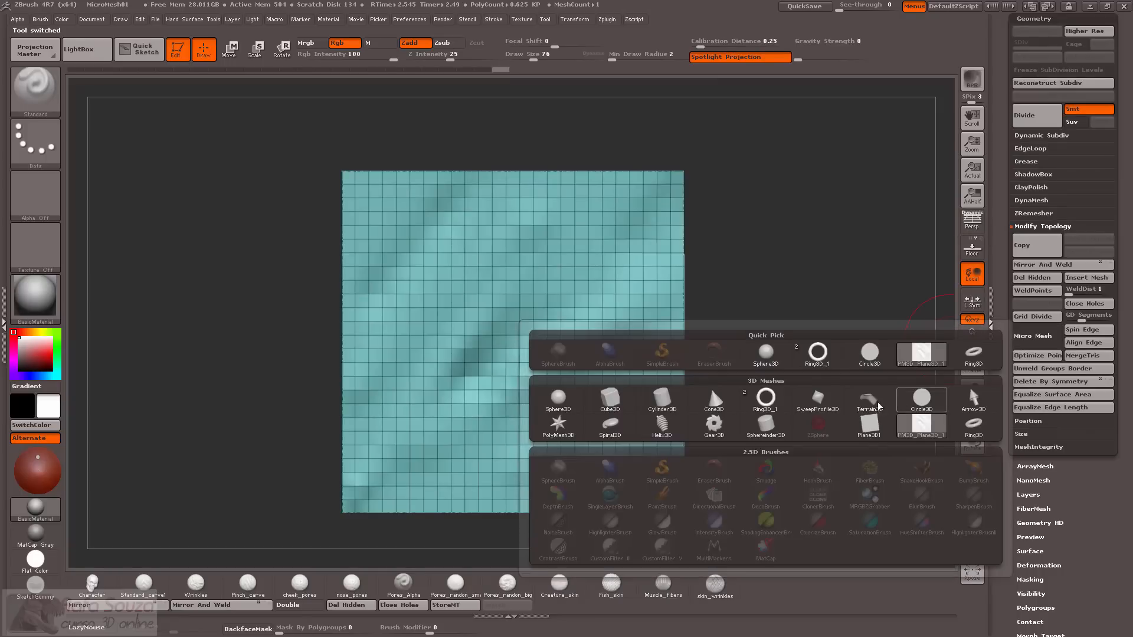
pyautogui.click(819, 354)
# Render the plane's upper corner with BPR to check the overlapping rings, and turn off the polyframe.
pyautogui.keyDown('alt'); pyautogui.moveTo(834, 304); pyautogui.dragTo(824, 430); pyautogui.keyUp('alt')
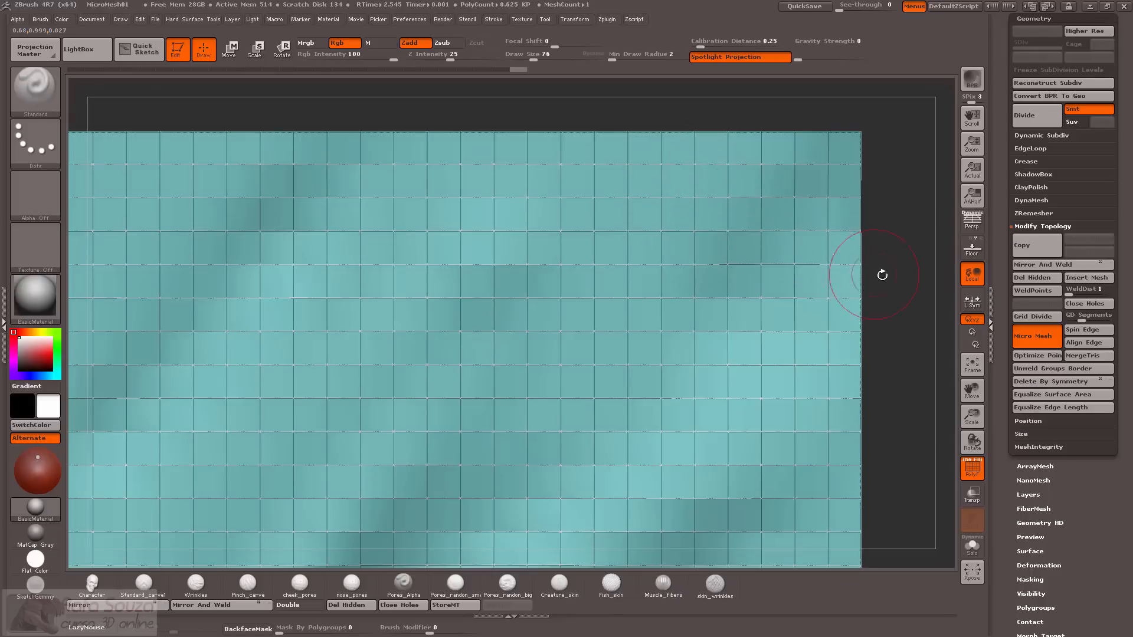
pyautogui.moveTo(880, 273); pyautogui.dragTo(955, 169)
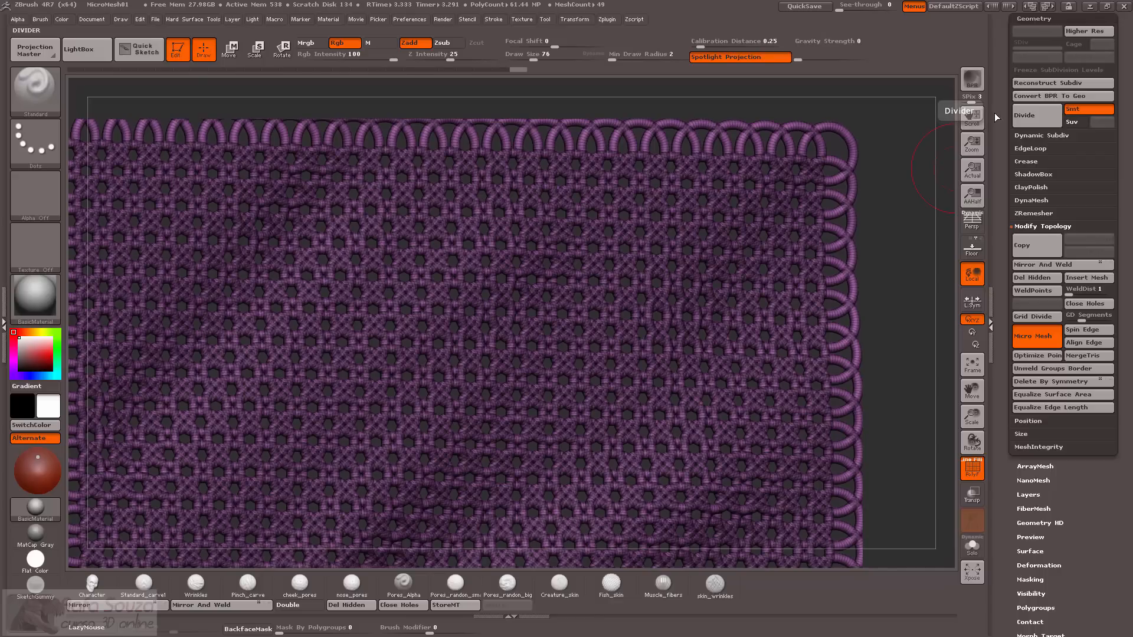
pyautogui.click(981, 467)
pyautogui.moveTo(914, 316); pyautogui.dragTo(900, 283)
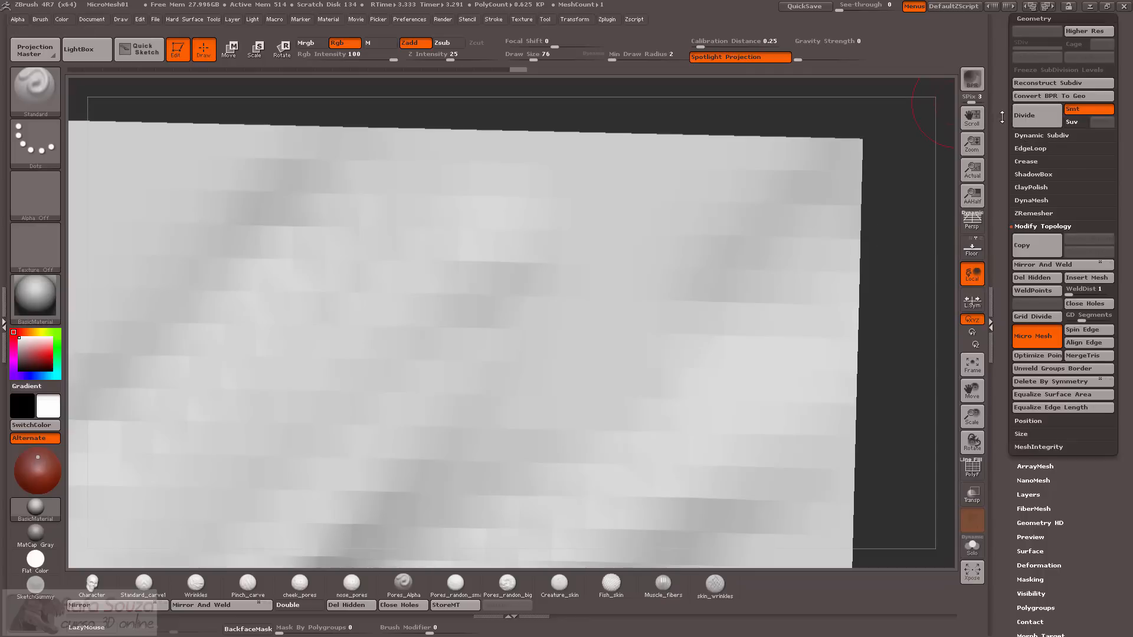
# Convert the BPR rings to real geometry and inspect the interlaced mesh from an angle.
pyautogui.moveTo(1002, 117); pyautogui.dragTo(1009, 158)
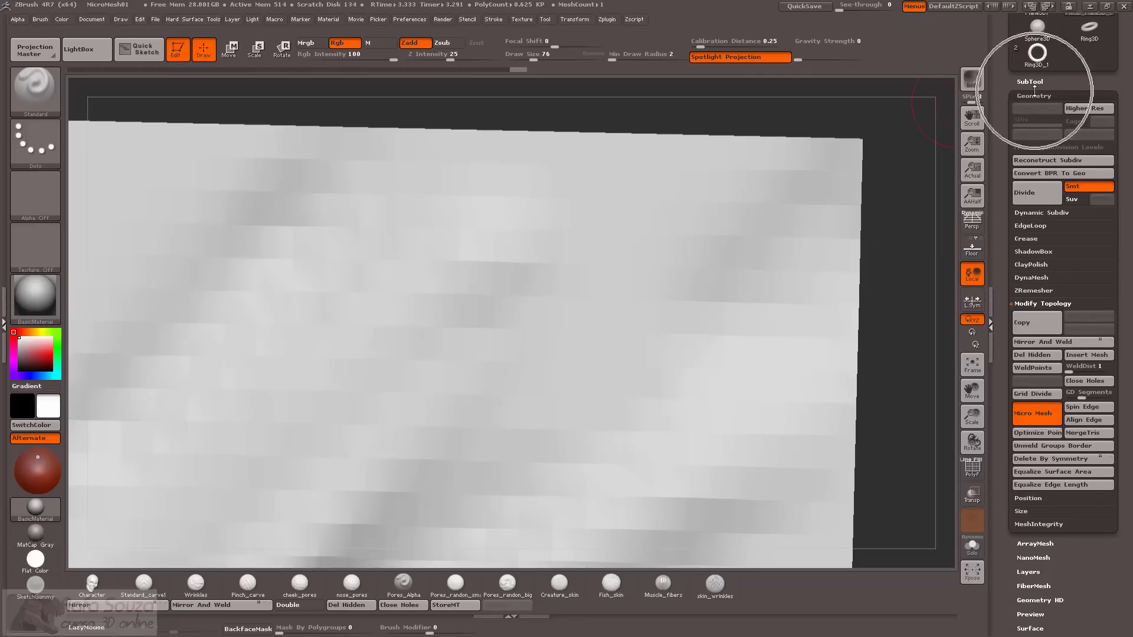
pyautogui.click(1040, 175)
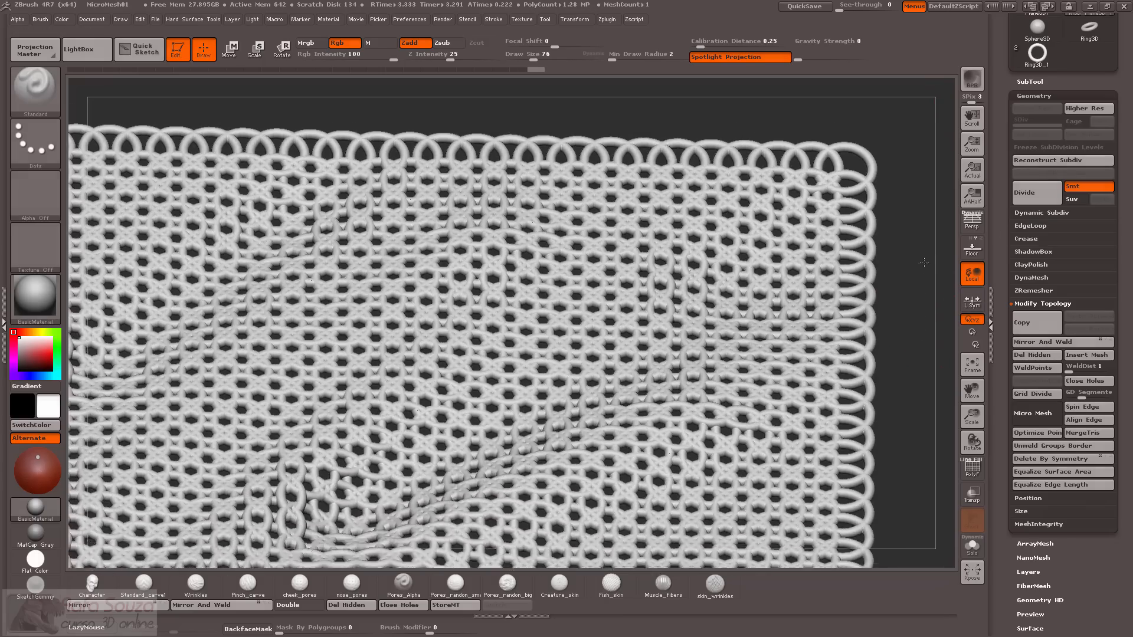
pyautogui.moveTo(924, 262); pyautogui.dragTo(907, 355)
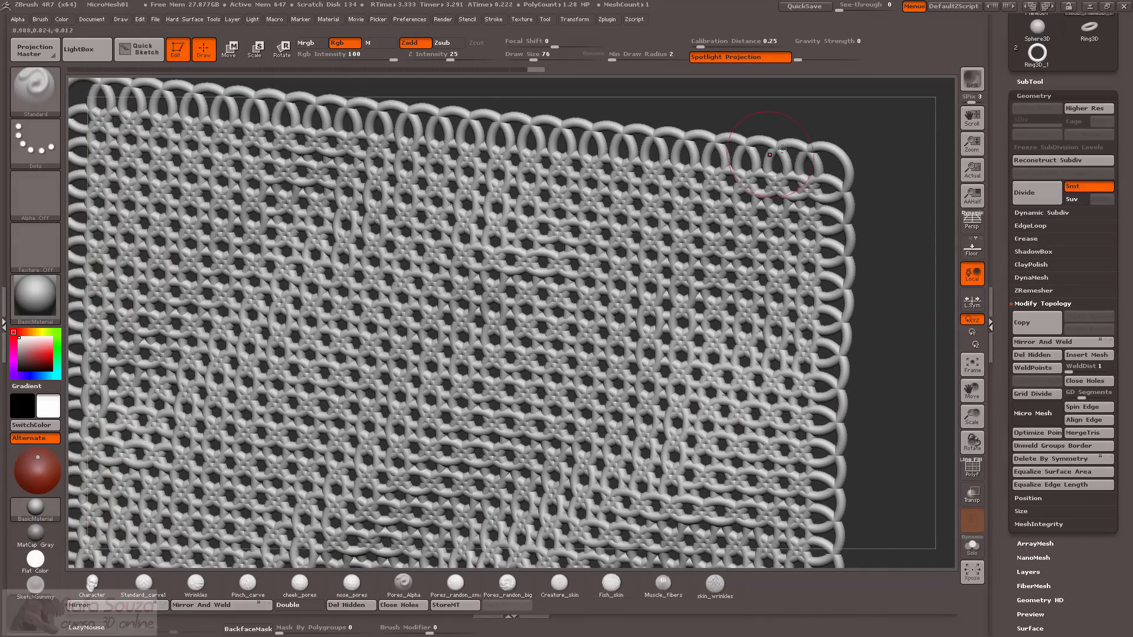
# Undo the BPR-to-geometry conversion and show the whole plane face-on with the polyframe on.
pyautogui.hotkey('ctrl', 'z')
pyautogui.moveTo(827, 255)
pyautogui.mouseDown()
pyautogui.moveTo(905, 476)
pyautogui.moveTo(908, 418)
pyautogui.moveTo(868, 372)
pyautogui.moveTo(872, 336)
pyautogui.moveTo(877, 355)
pyautogui.moveTo(904, 364)
pyautogui.moveTo(872, 348)
pyautogui.moveTo(860, 324)
pyautogui.moveTo(858, 336)
pyautogui.moveTo(896, 347)
pyautogui.moveTo(859, 362)
pyautogui.moveTo(873, 371)
pyautogui.mouseUp()
pyautogui.hotkey('shift', 'f')
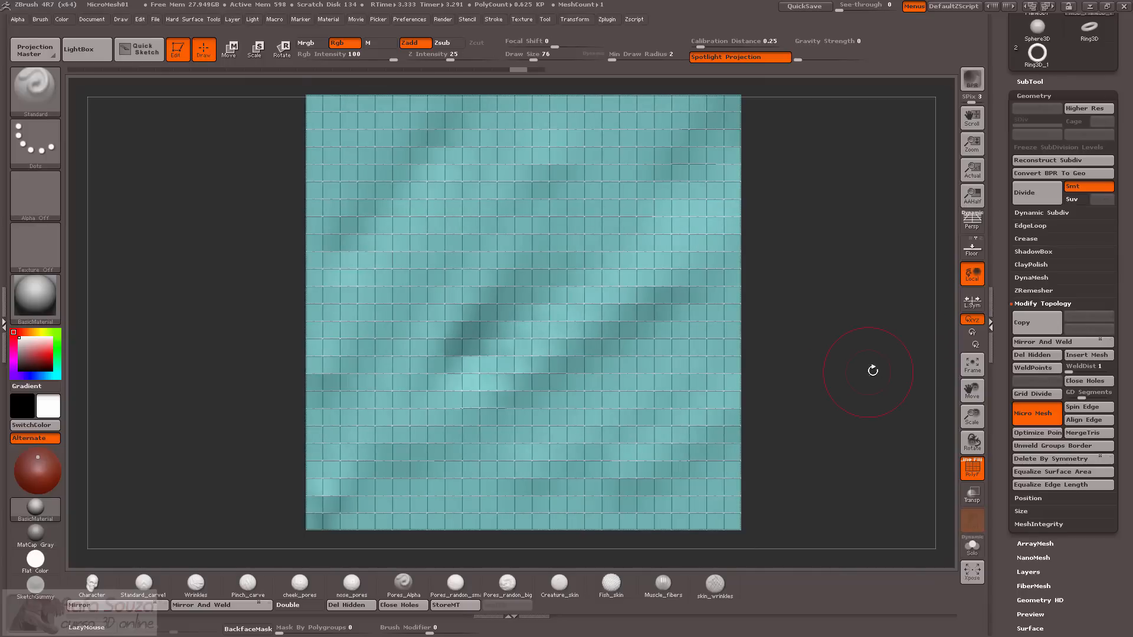
# Return to Ring3D_1 and shrink the ring with the Size deformation until its outer rim meets the reference plane's edges.
pyautogui.moveTo(1016, 125); pyautogui.dragTo(1079, 184)
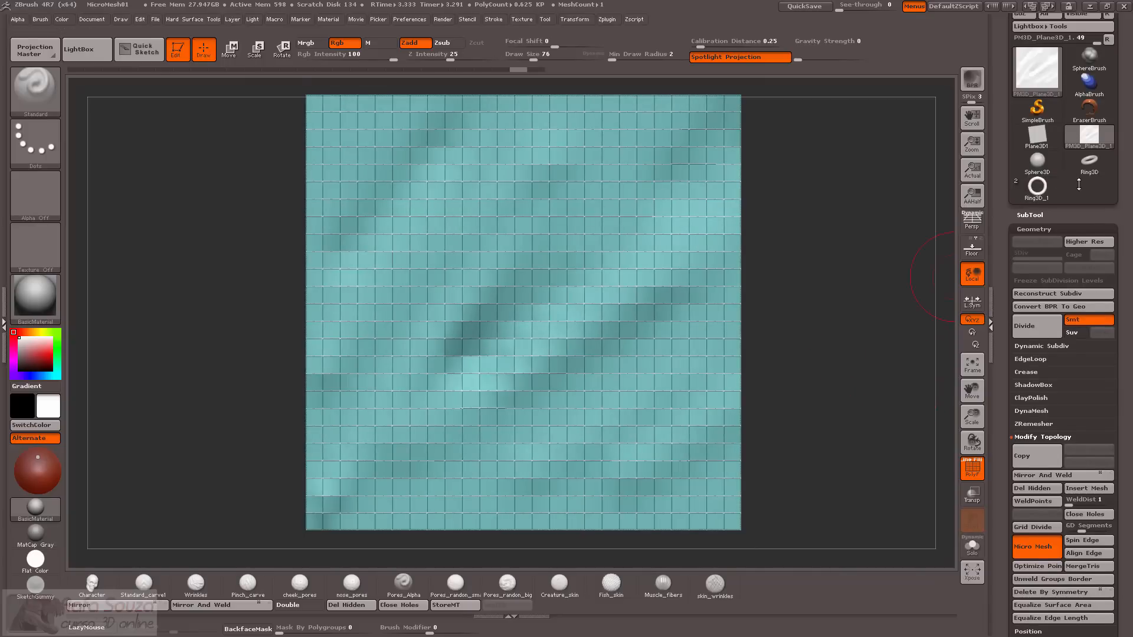
pyautogui.click(1050, 190)
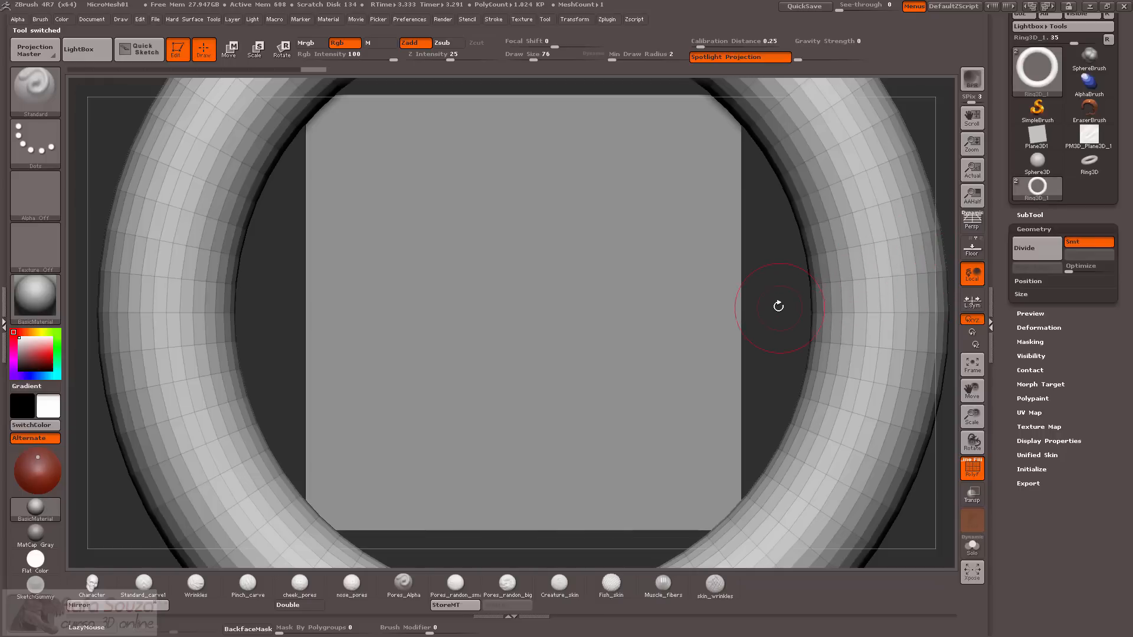
pyautogui.press('2')
pyautogui.press('2')
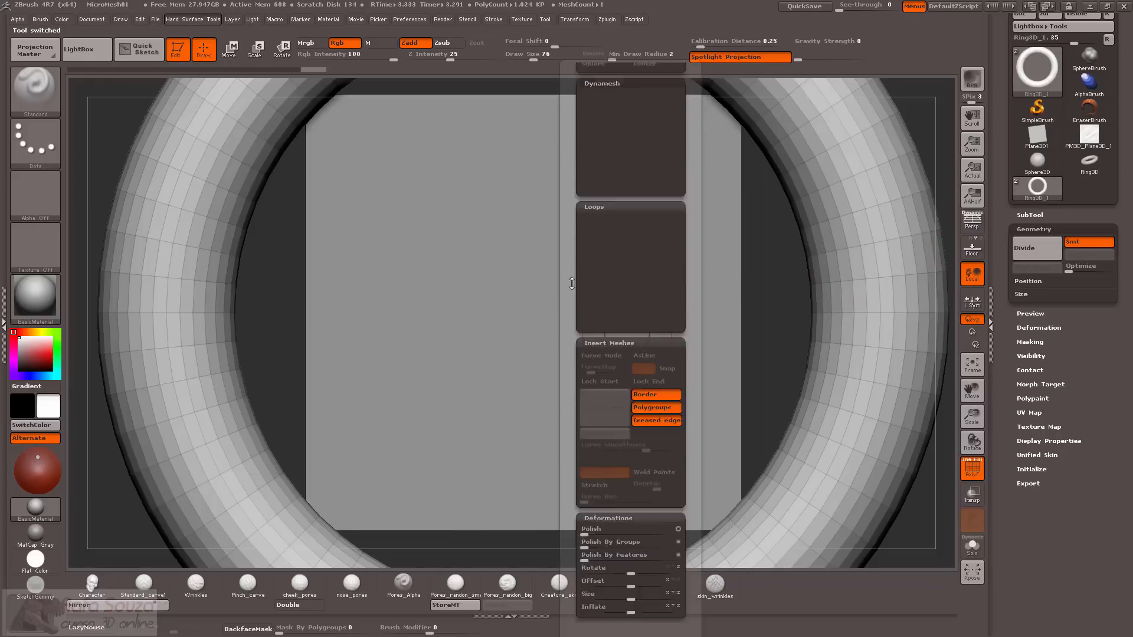
pyautogui.moveTo(616, 484); pyautogui.dragTo(586, 467)
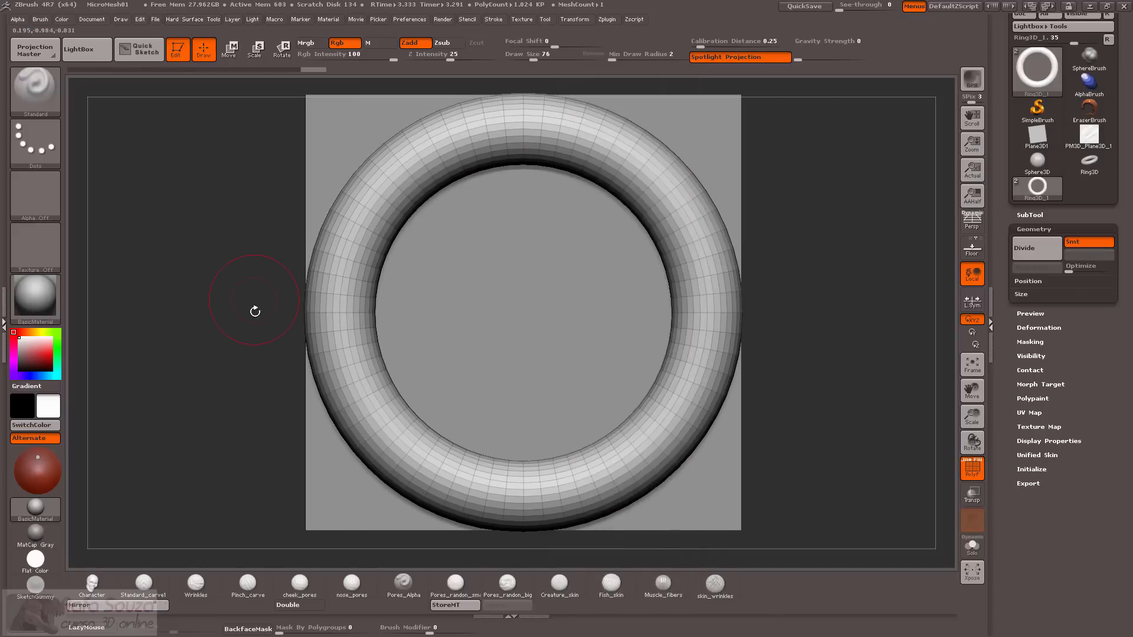
# Switch to PM3D_Plane3D_1, clear MicroMesh and reapply it with the reduced Ring3D_1.
pyautogui.click(1090, 139)
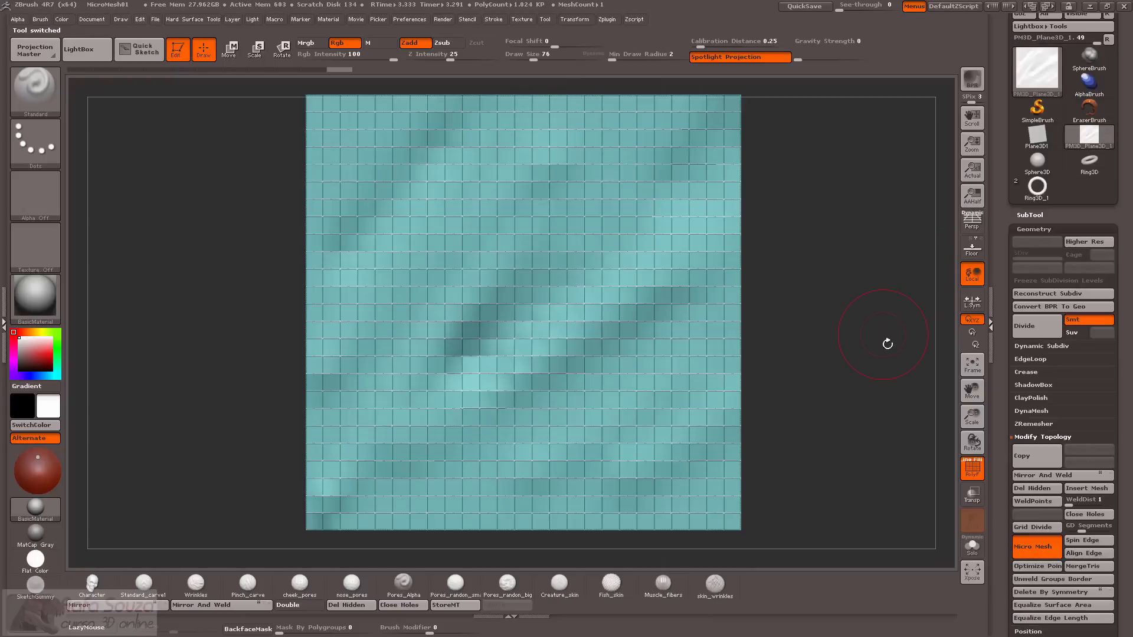
pyautogui.click(1025, 554)
pyautogui.click(813, 418)
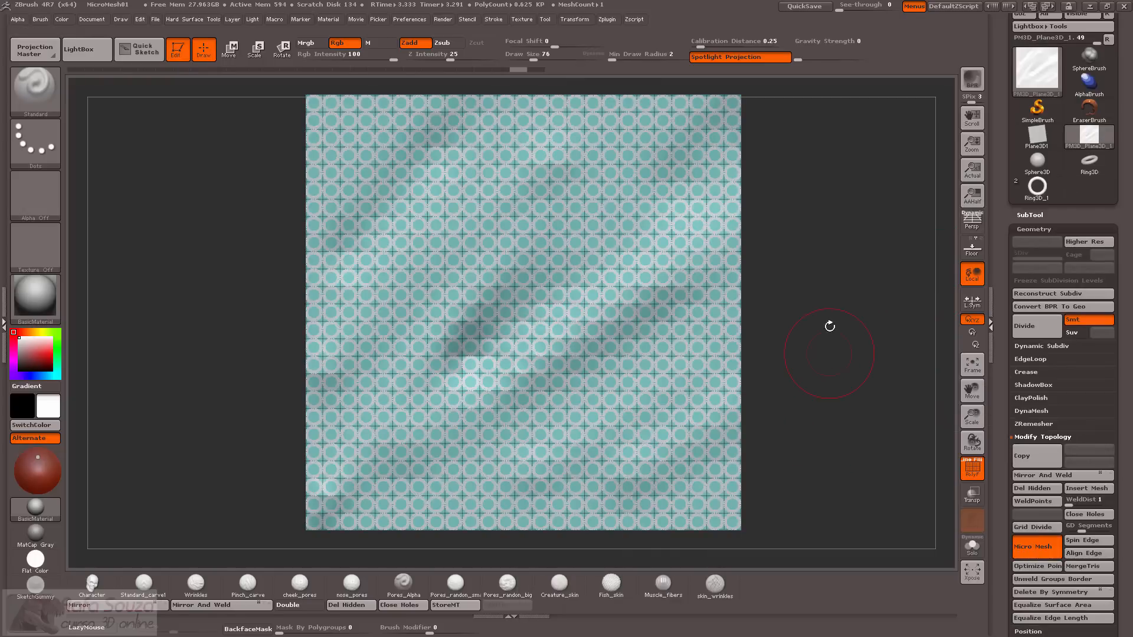
# Turn off MicroMesh and pull the polygons around the plane's centre downward with the Move brush at Draw Size 104.
pyautogui.keyDown('alt'); pyautogui.moveTo(830, 325); pyautogui.dragTo(779, 322); pyautogui.keyUp('alt')
pyautogui.press('w')
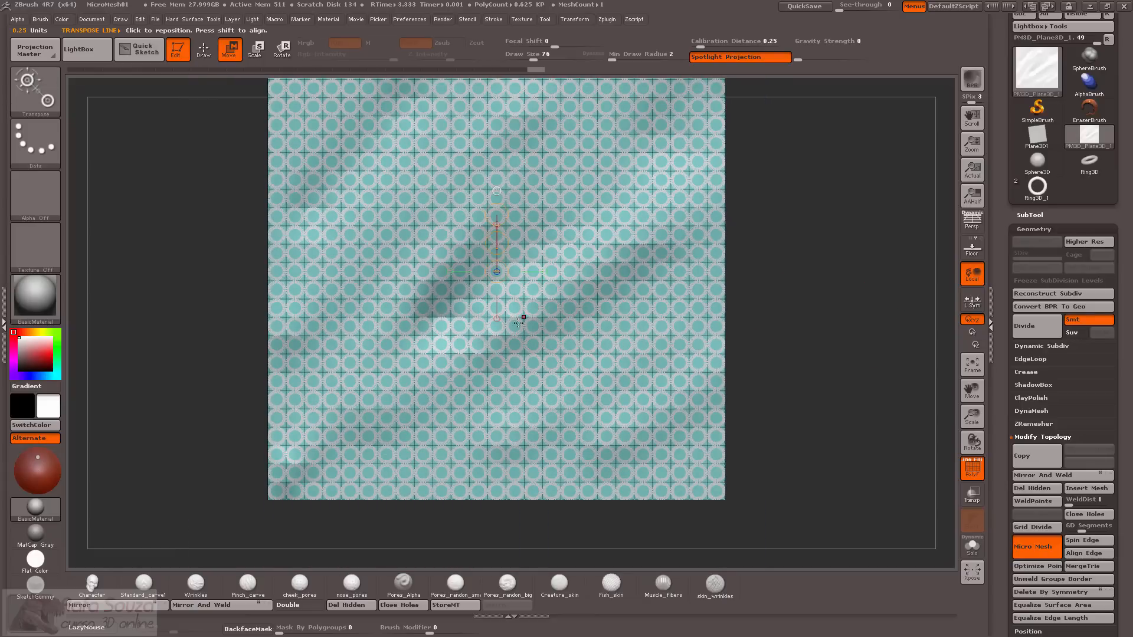
pyautogui.click(1032, 546)
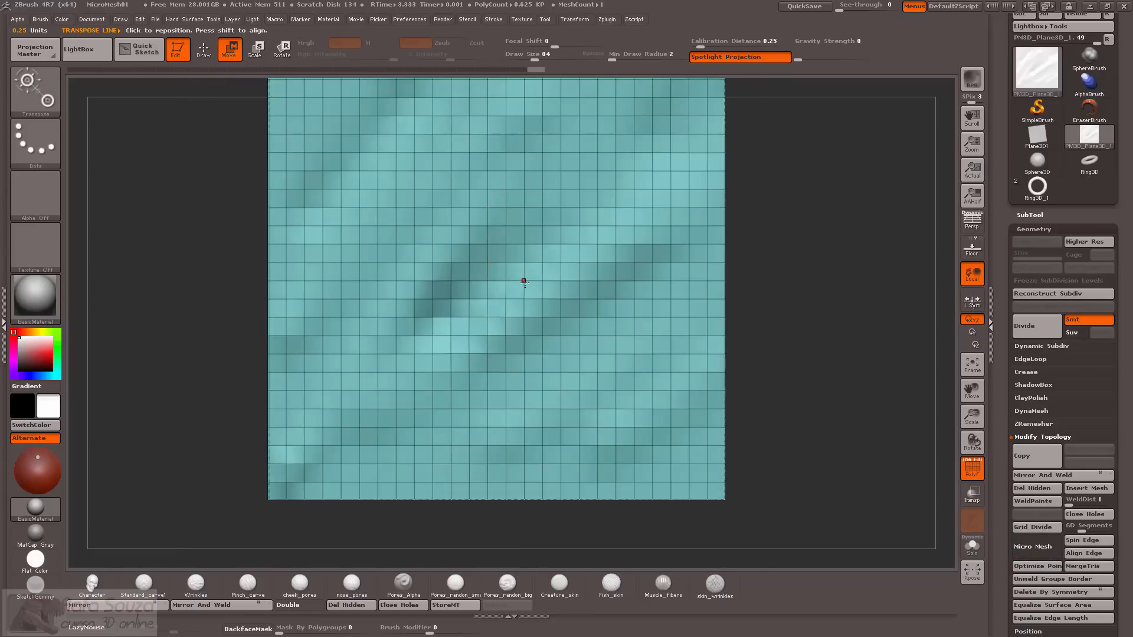
pyautogui.press('q')
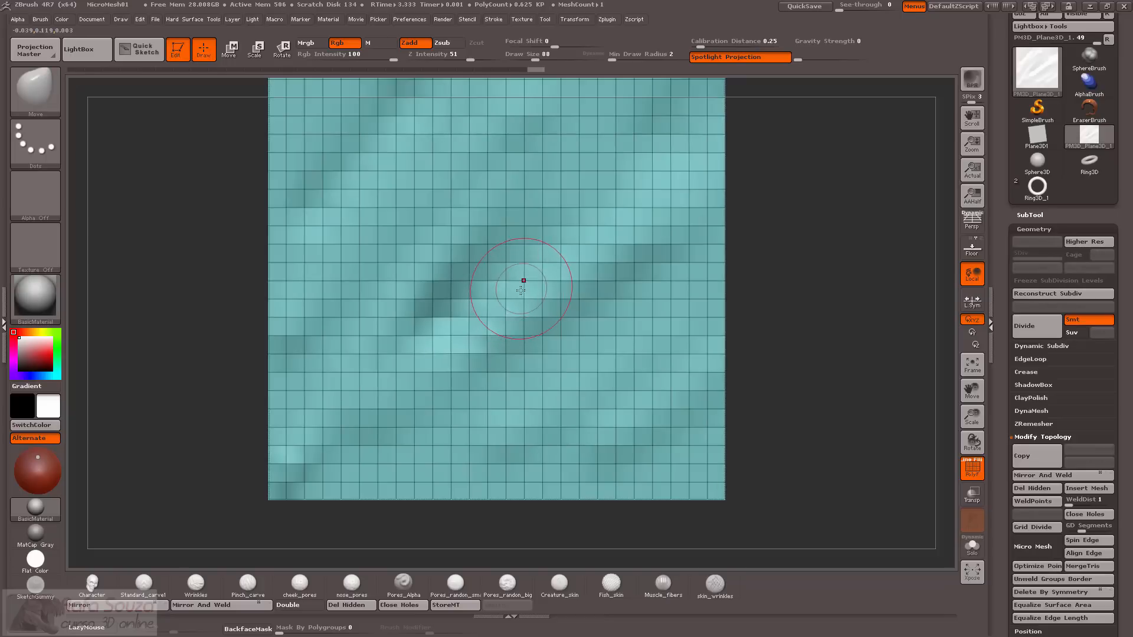
pyautogui.moveTo(524, 280)
pyautogui.mouseDown()
pyautogui.moveTo(508, 220)
pyautogui.moveTo(495, 248)
pyautogui.moveTo(518, 324)
pyautogui.moveTo(517, 380)
pyautogui.mouseUp()
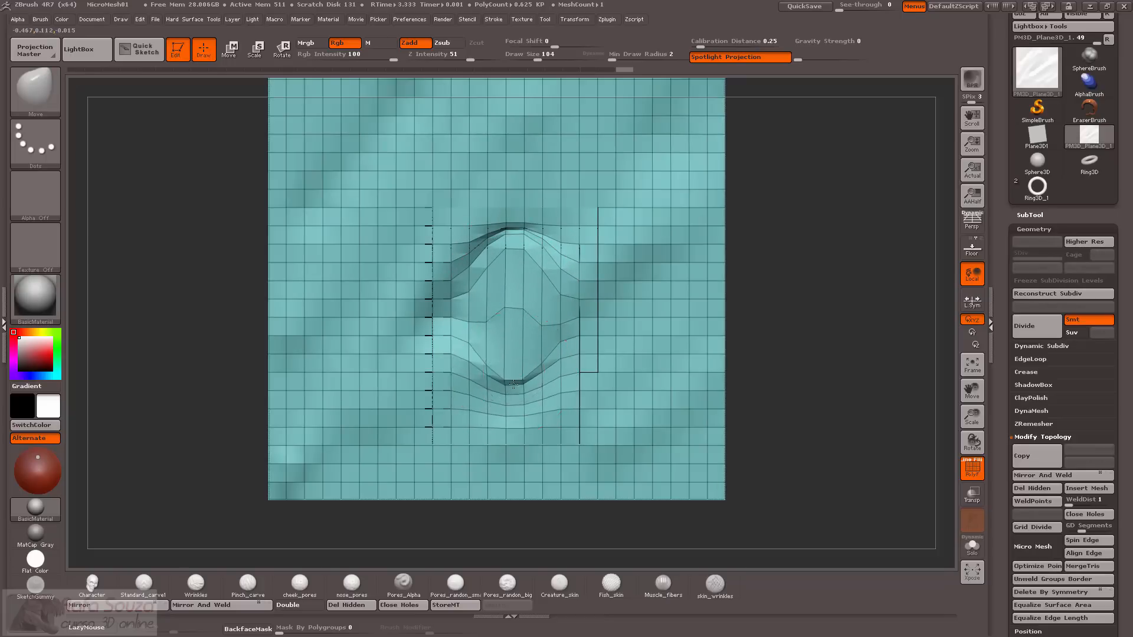
pyautogui.moveTo(516, 313)
pyautogui.mouseDown()
pyautogui.moveTo(516, 342)
pyautogui.moveTo(498, 346)
pyautogui.moveTo(506, 329)
pyautogui.moveTo(532, 330)
pyautogui.mouseUp()
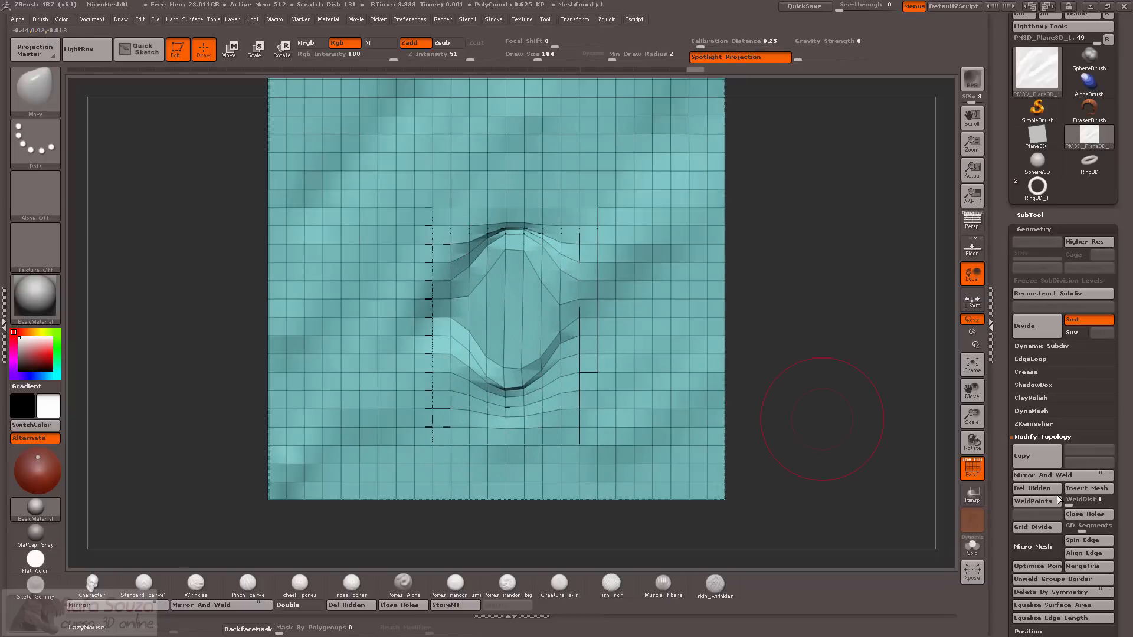
# Replace the deformed plane's polygons with Ring3D_1 through MicroMesh and render the result with BPR.
pyautogui.click(1030, 550)
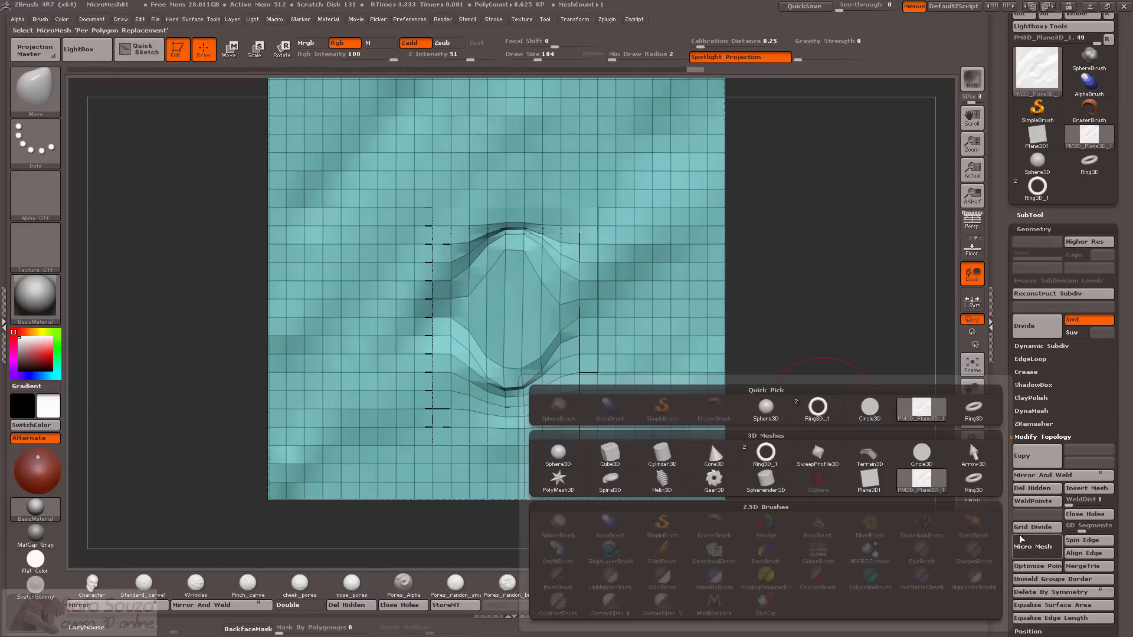
pyautogui.click(819, 415)
pyautogui.moveTo(808, 306); pyautogui.dragTo(814, 293)
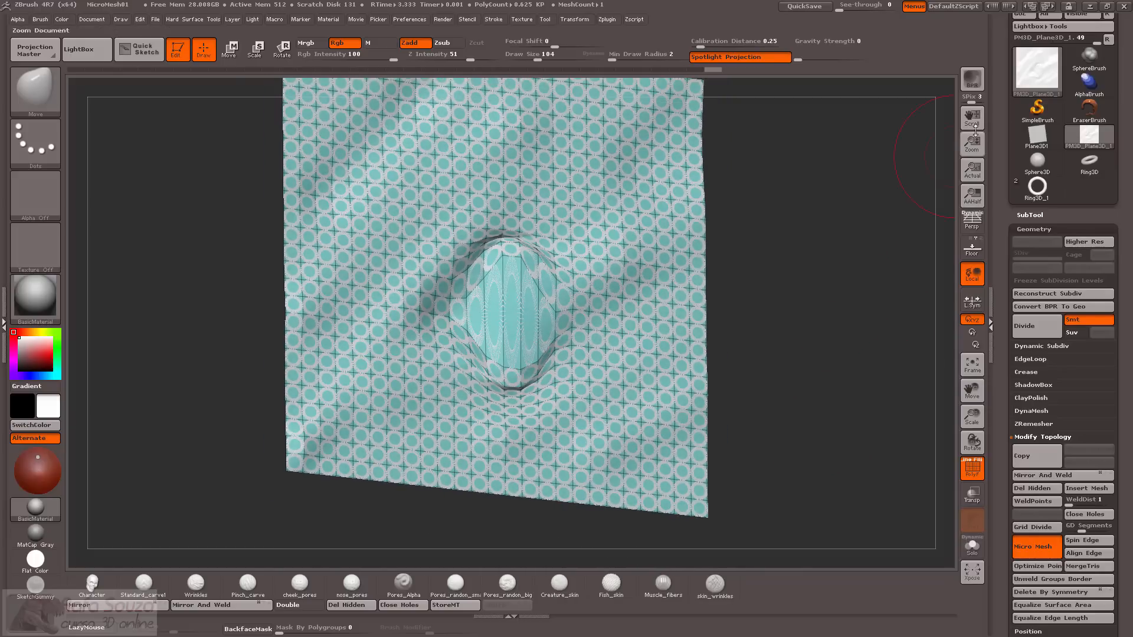
pyautogui.click(972, 80)
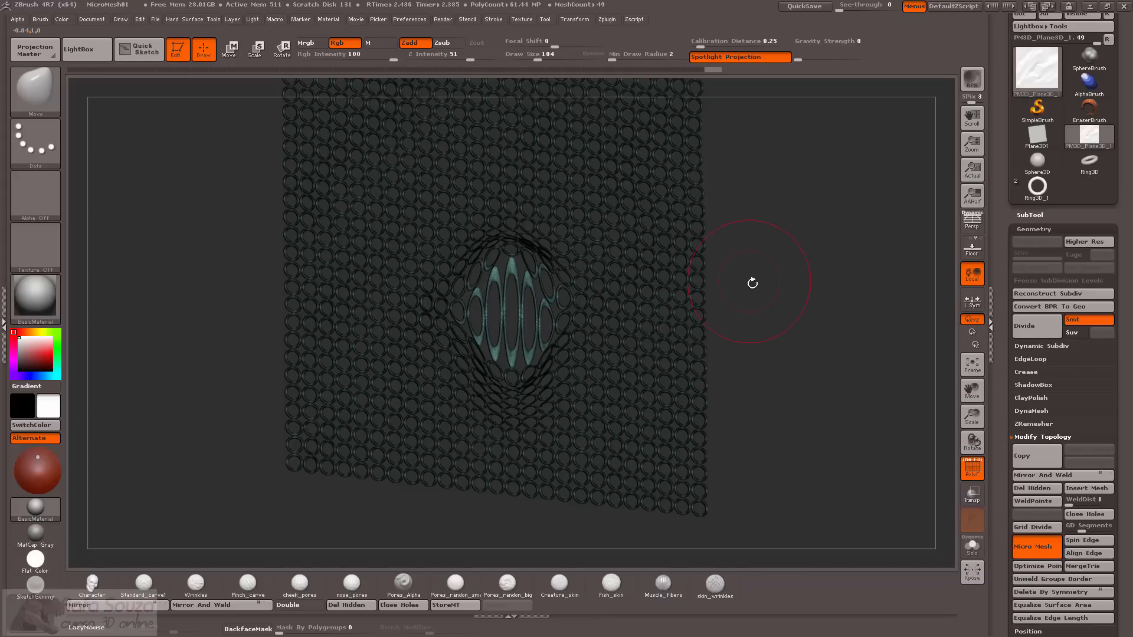
# Undo the MicroMesh replacement and the brush deformation at the plane's centre, with the plane shown face-on.
pyautogui.click(966, 462)
pyautogui.keyDown('shift'); pyautogui.moveTo(885, 401); pyautogui.dragTo(822, 354); pyautogui.keyUp('shift')
pyautogui.hotkey('ctrl', 'z')
pyautogui.click(971, 467)
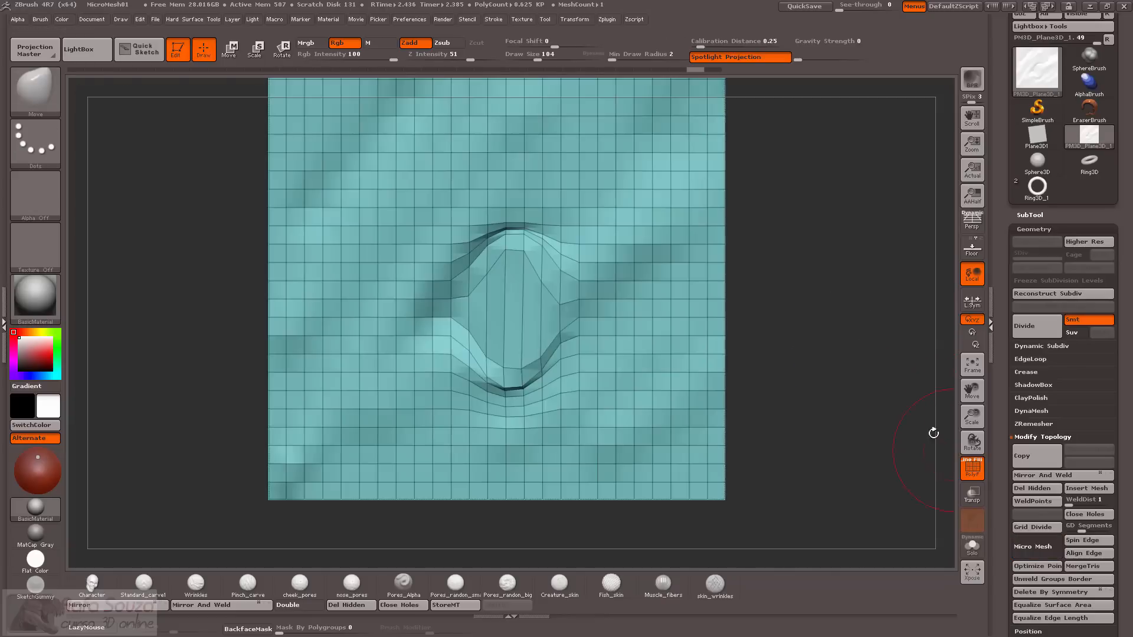
pyautogui.keyDown('alt'); pyautogui.moveTo(872, 390); pyautogui.dragTo(850, 359); pyautogui.keyUp('alt')
pyautogui.hotkey('ctrl', 'z')
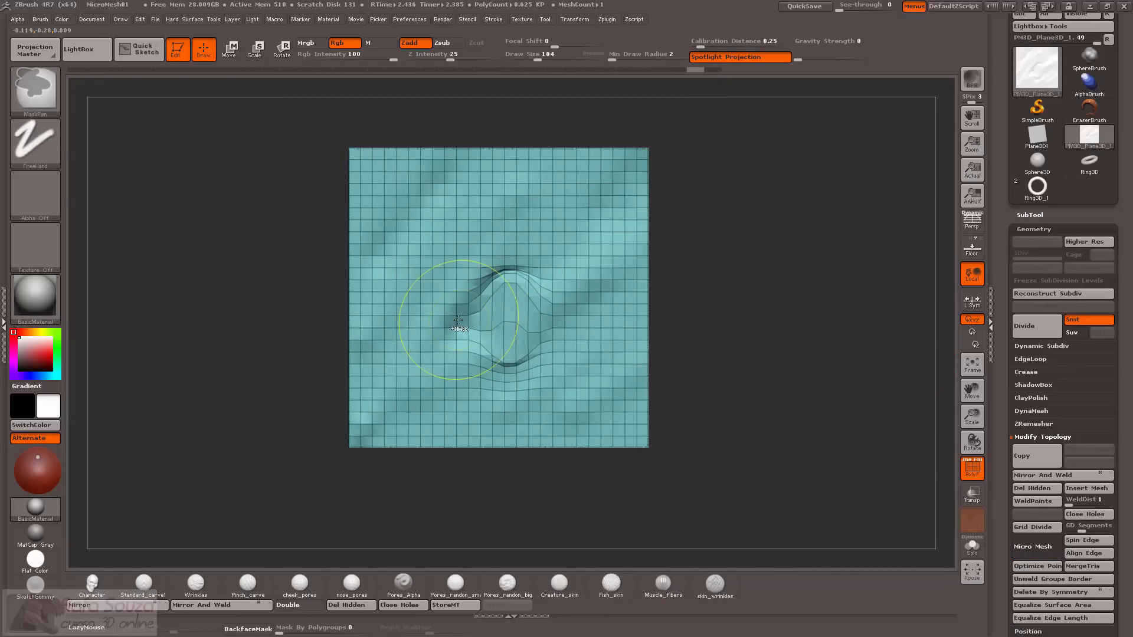
pyautogui.hotkey('ctrl', 'z')
pyautogui.hotkey('ctrl', 'z')
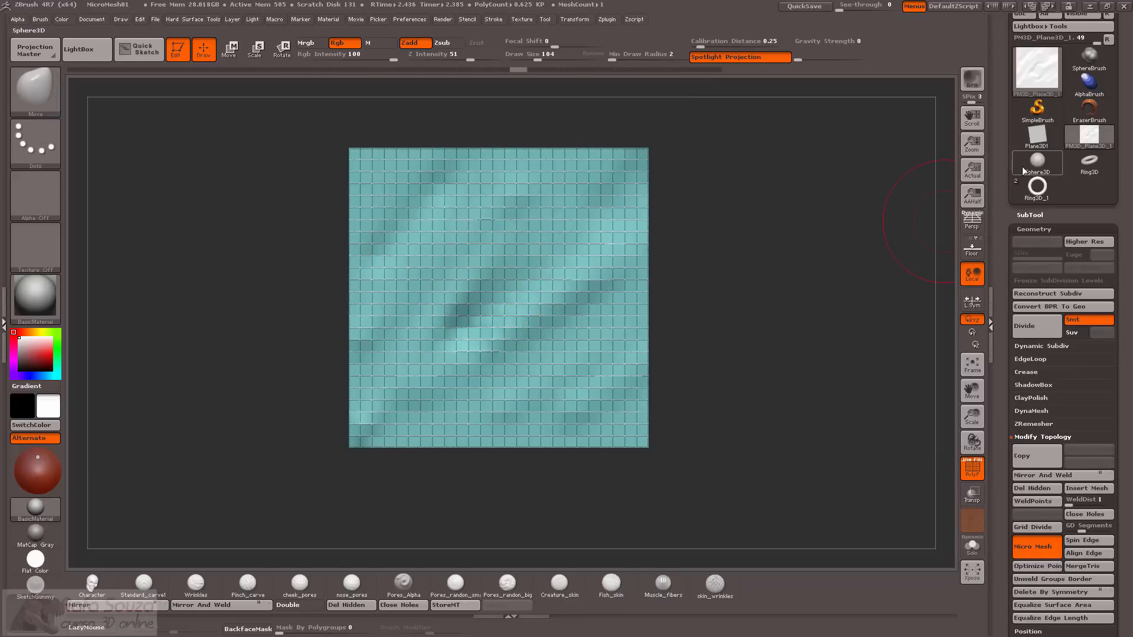
# Switch to the sphere as a polymesh at subdivision level 5 and sculpt folds across its front at Draw Size 104.
pyautogui.click(1024, 171)
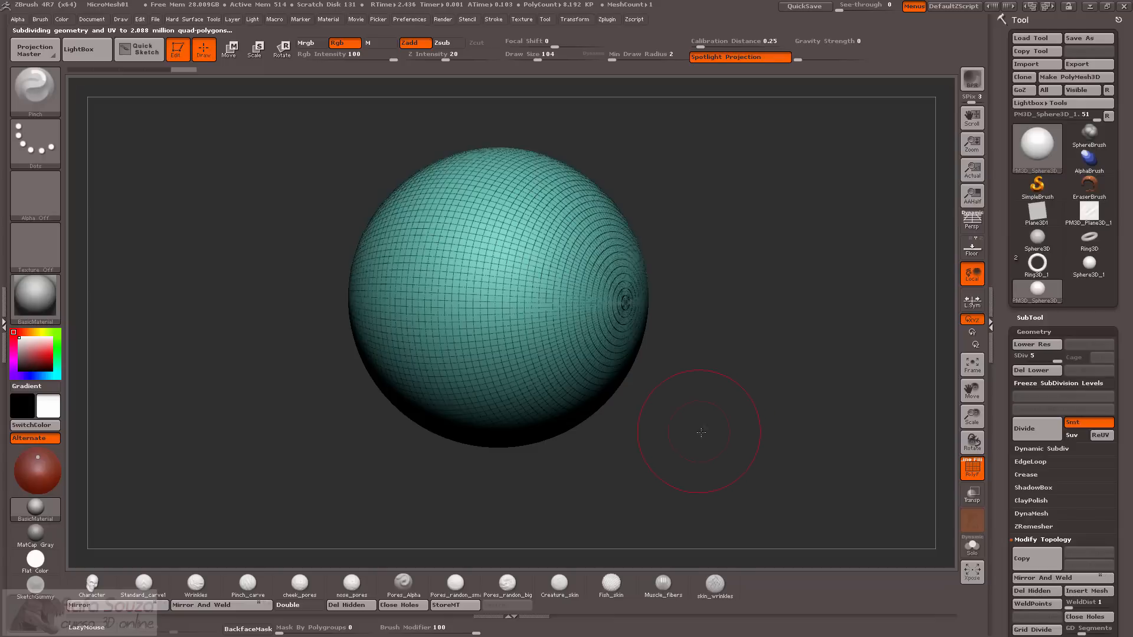
pyautogui.moveTo(701, 433); pyautogui.dragTo(712, 436)
pyautogui.moveTo(546, 372)
pyautogui.mouseDown()
pyautogui.moveTo(458, 289)
pyautogui.moveTo(546, 377)
pyautogui.moveTo(487, 370)
pyautogui.moveTo(546, 303)
pyautogui.moveTo(537, 260)
pyautogui.moveTo(564, 313)
pyautogui.mouseUp()
pyautogui.moveTo(704, 372); pyautogui.dragTo(568, 391)
pyautogui.moveTo(311, 287); pyautogui.dragTo(348, 286)
pyautogui.keyDown('alt'); pyautogui.moveTo(421, 405); pyautogui.dragTo(421, 496); pyautogui.keyUp('alt')
pyautogui.keyDown('alt'); pyautogui.moveTo(750, 405); pyautogui.dragTo(756, 359); pyautogui.keyUp('alt')
pyautogui.moveTo(756, 359)
pyautogui.mouseDown()
pyautogui.moveTo(630, 313)
pyautogui.moveTo(678, 389)
pyautogui.mouseUp()
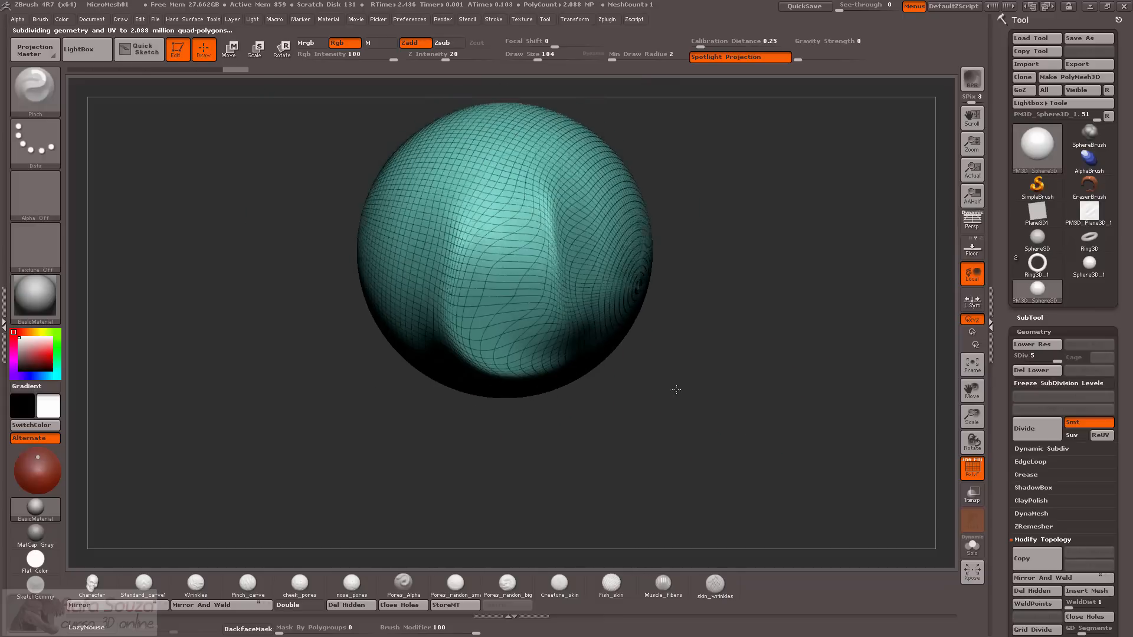
pyautogui.moveTo(565, 314)
pyautogui.mouseDown()
pyautogui.moveTo(587, 241)
pyautogui.moveTo(546, 176)
pyautogui.moveTo(458, 121)
pyautogui.mouseUp()
pyautogui.moveTo(454, 259)
pyautogui.mouseDown()
pyautogui.moveTo(419, 197)
pyautogui.moveTo(449, 278)
pyautogui.mouseUp()
pyautogui.hotkey('shift', 'f')
# Leave a canvas snapshot of the sculpted sphere and place the live sphere beside it for comparison.
pyautogui.moveTo(799, 397)
pyautogui.mouseDown()
pyautogui.moveTo(784, 405)
pyautogui.moveTo(827, 438)
pyautogui.moveTo(572, 352)
pyautogui.moveTo(539, 374)
pyautogui.moveTo(590, 380)
pyautogui.mouseUp()
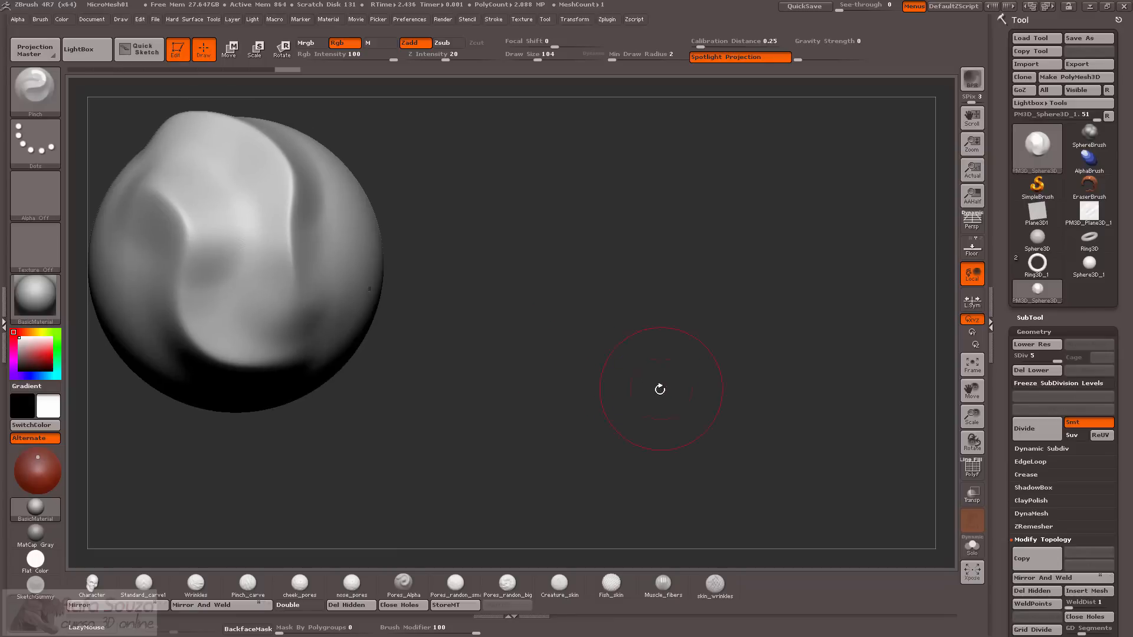
pyautogui.hotkey('shift', 's')
pyautogui.keyDown('alt'); pyautogui.moveTo(518, 391); pyautogui.dragTo(887, 439); pyautogui.keyUp('alt')
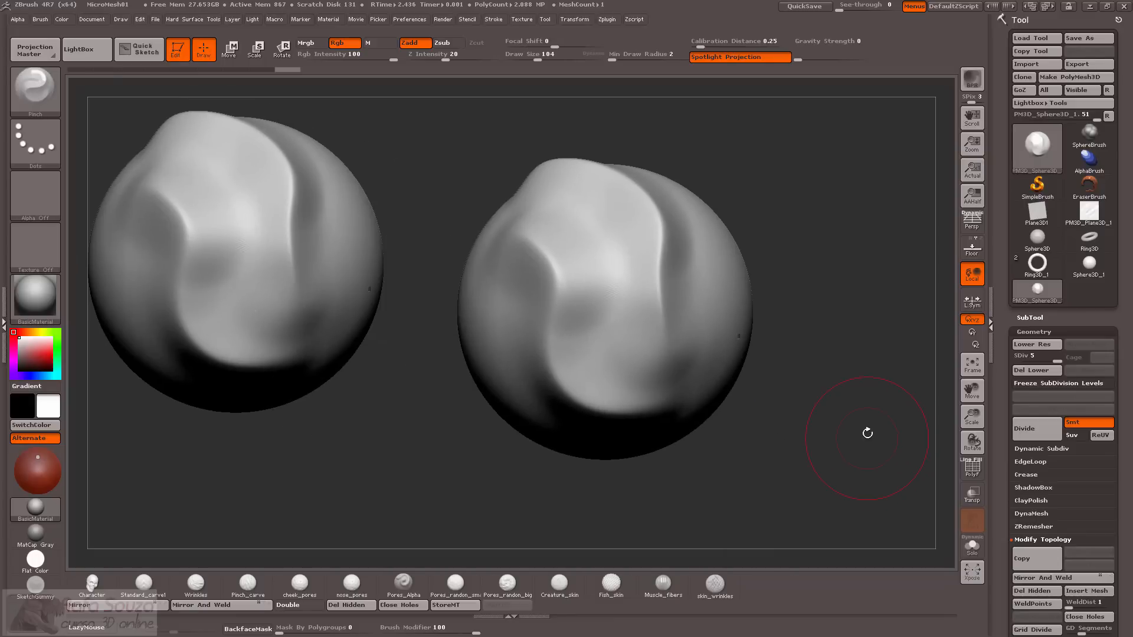
# Lower the sculpted sphere to subdivision level 1 and display its polyframe.
pyautogui.hotkey('shift', 'd')
pyautogui.hotkey('shift', 'd')
pyautogui.hotkey('shift', 'd')
pyautogui.hotkey('shift', 'd')
pyautogui.hotkey('shift', 'f')
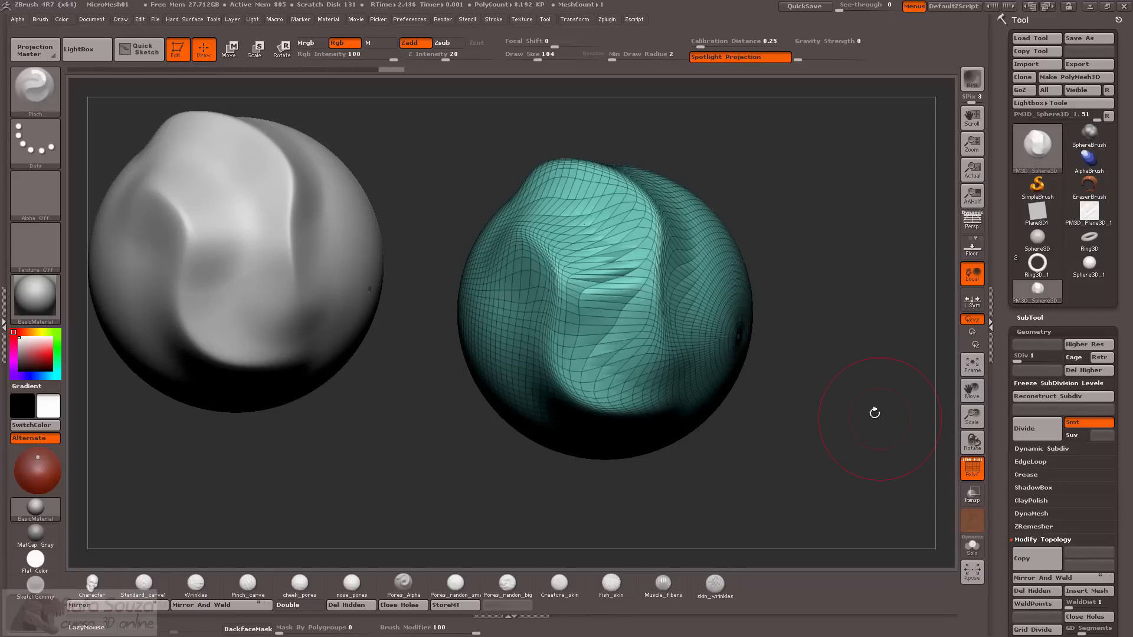
# Smooth the sculpted folds and stretched polygons around the whole sphere at subdivision level 1.
pyautogui.moveTo(873, 412); pyautogui.dragTo(810, 372)
pyautogui.moveTo(649, 354)
pyautogui.keyDown('shift'); pyautogui.mouseDown()
pyautogui.moveTo(531, 194)
pyautogui.moveTo(560, 307)
pyautogui.moveTo(616, 414)
pyautogui.moveTo(646, 236)
pyautogui.moveTo(625, 336)
pyautogui.mouseUp(); pyautogui.keyUp('shift')
pyautogui.moveTo(815, 440)
pyautogui.keyDown('alt'); pyautogui.mouseDown()
pyautogui.moveTo(812, 473)
pyautogui.moveTo(785, 519)
pyautogui.mouseUp(); pyautogui.keyUp('alt')
pyautogui.moveTo(646, 268)
pyautogui.keyDown('shift'); pyautogui.mouseDown()
pyautogui.moveTo(587, 213)
pyautogui.moveTo(640, 259)
pyautogui.moveTo(520, 313)
pyautogui.mouseUp(); pyautogui.keyUp('shift')
pyautogui.moveTo(483, 407); pyautogui.dragTo(525, 413)
pyautogui.moveTo(540, 295)
pyautogui.keyDown('shift'); pyautogui.mouseDown()
pyautogui.moveTo(531, 231)
pyautogui.moveTo(584, 248)
pyautogui.mouseUp(); pyautogui.keyUp('shift')
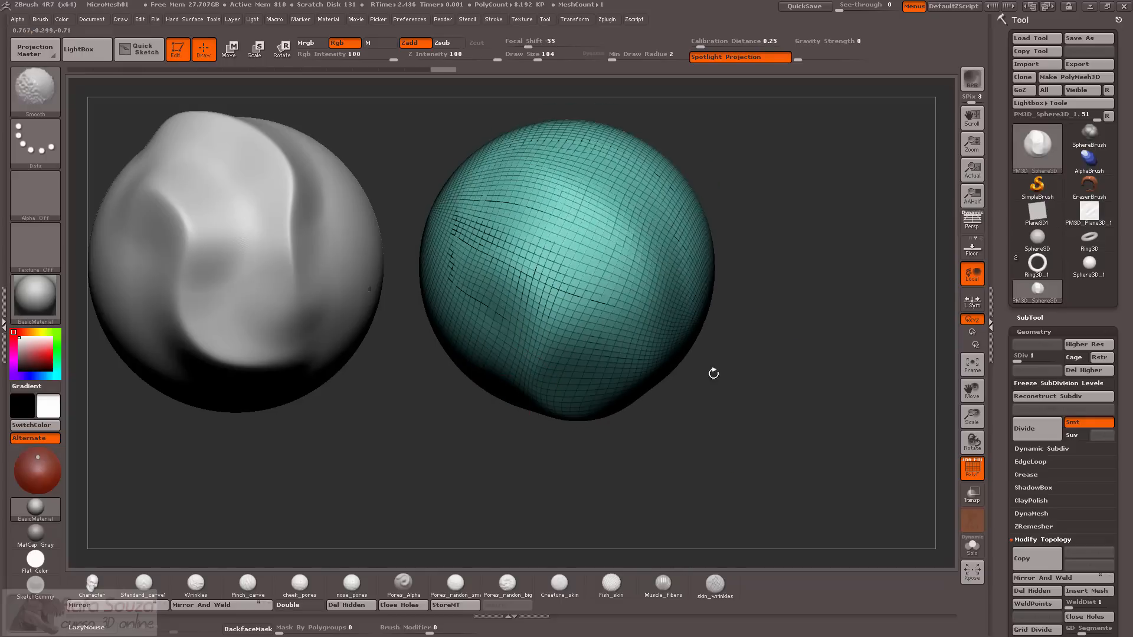
pyautogui.moveTo(713, 374); pyautogui.dragTo(655, 336)
pyautogui.moveTo(526, 314)
pyautogui.keyDown('shift'); pyautogui.mouseDown()
pyautogui.moveTo(622, 436)
pyautogui.moveTo(587, 396)
pyautogui.mouseUp(); pyautogui.keyUp('shift')
pyautogui.moveTo(587, 516); pyautogui.dragTo(578, 546)
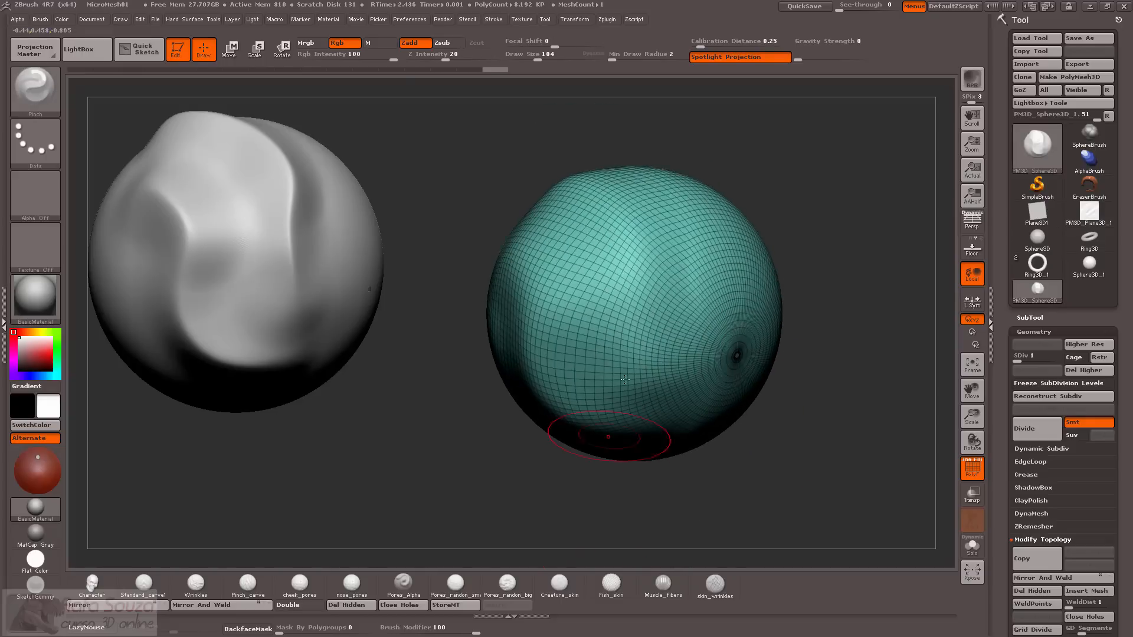
pyautogui.keyDown('shift'); pyautogui.moveTo(646, 354); pyautogui.dragTo(625, 333); pyautogui.keyUp('shift')
pyautogui.moveTo(448, 236); pyautogui.dragTo(466, 271)
pyautogui.keyDown('shift'); pyautogui.moveTo(657, 251); pyautogui.dragTo(546, 239); pyautogui.keyUp('shift')
pyautogui.moveTo(770, 469); pyautogui.dragTo(830, 458)
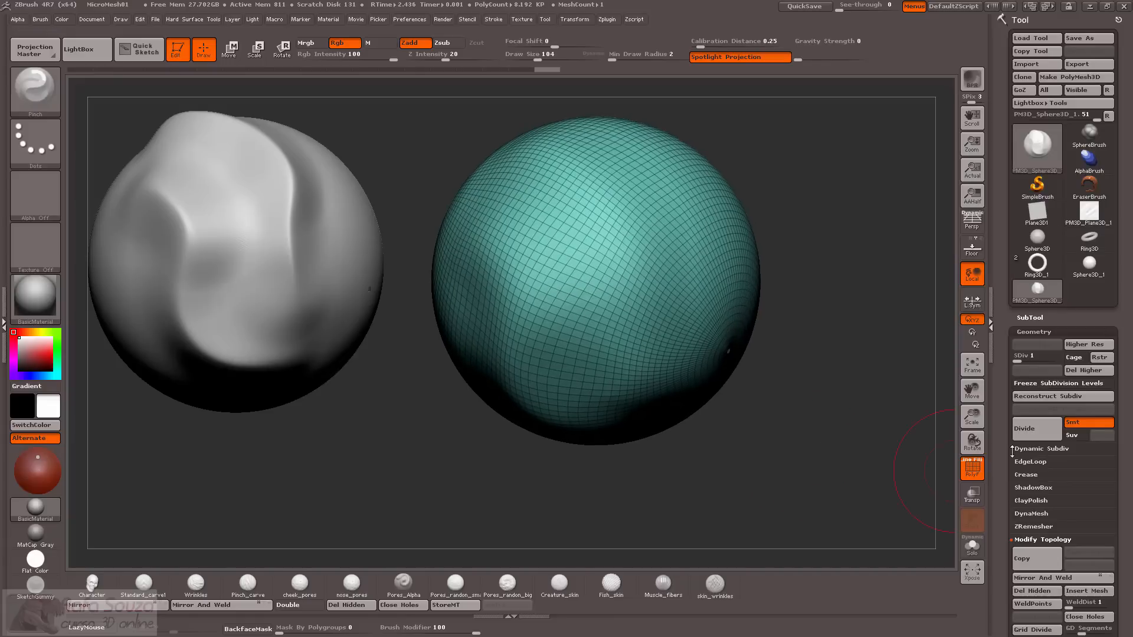
# Reproject the higher subdivision detail onto the smoothed sphere with Reproject Higher Subdiv at Dist 0.02.
pyautogui.moveTo(1012, 451); pyautogui.dragTo(996, 357)
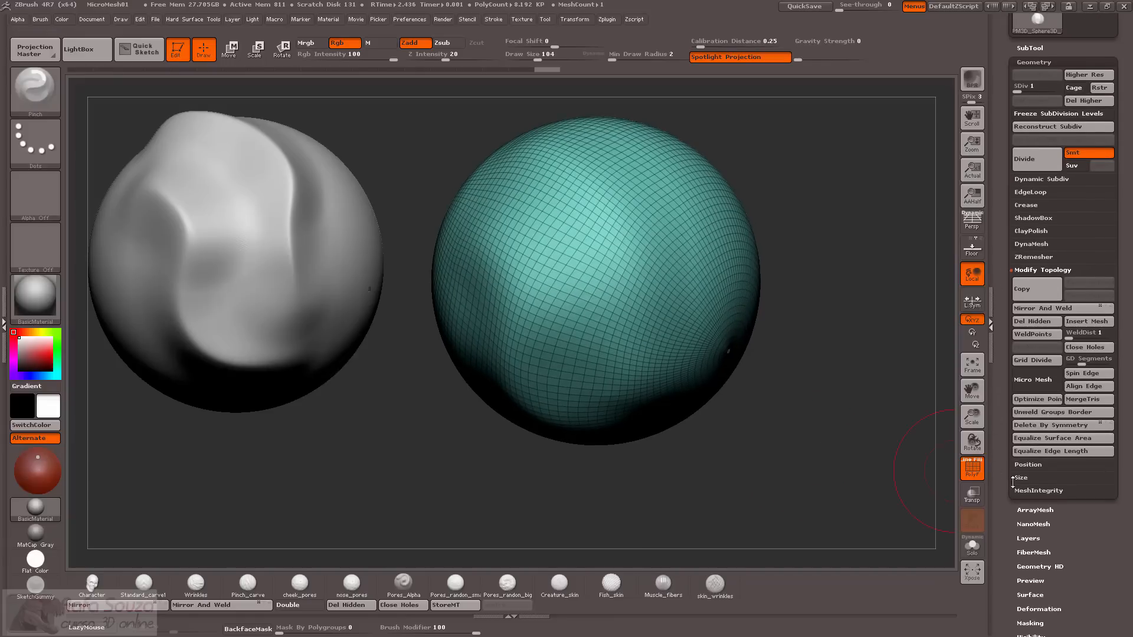
pyautogui.click(1030, 48)
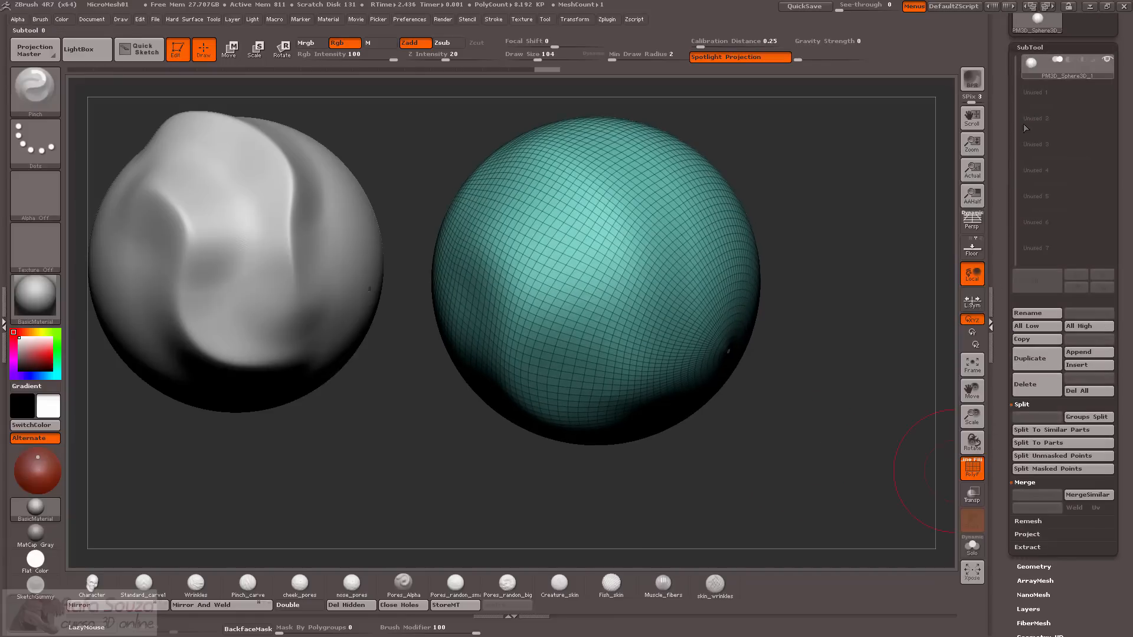
pyautogui.click(1020, 536)
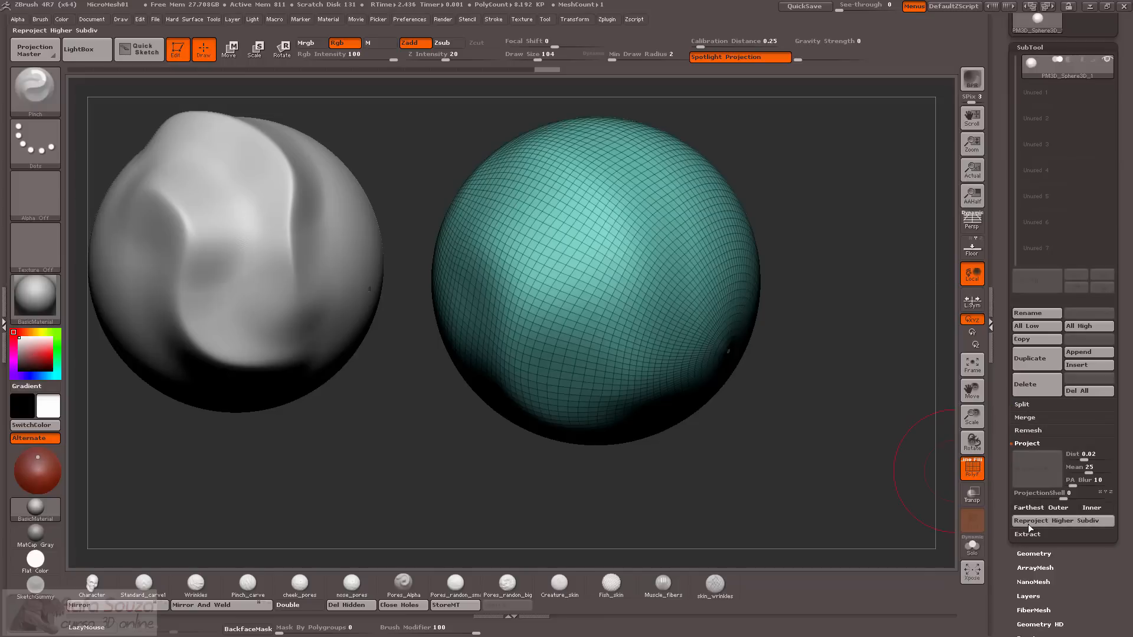
pyautogui.click(1034, 521)
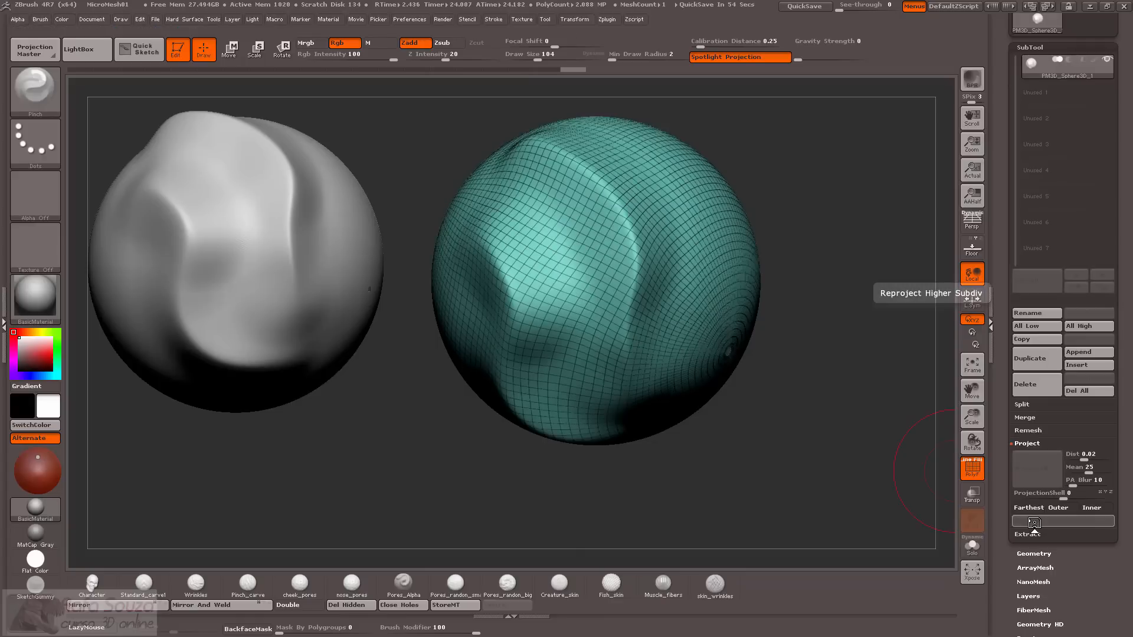
# Inspect the reprojected sphere with the polyframe off and on, and step it back down to subdivision level 1.
pyautogui.click(972, 467)
pyautogui.moveTo(837, 450); pyautogui.dragTo(805, 440)
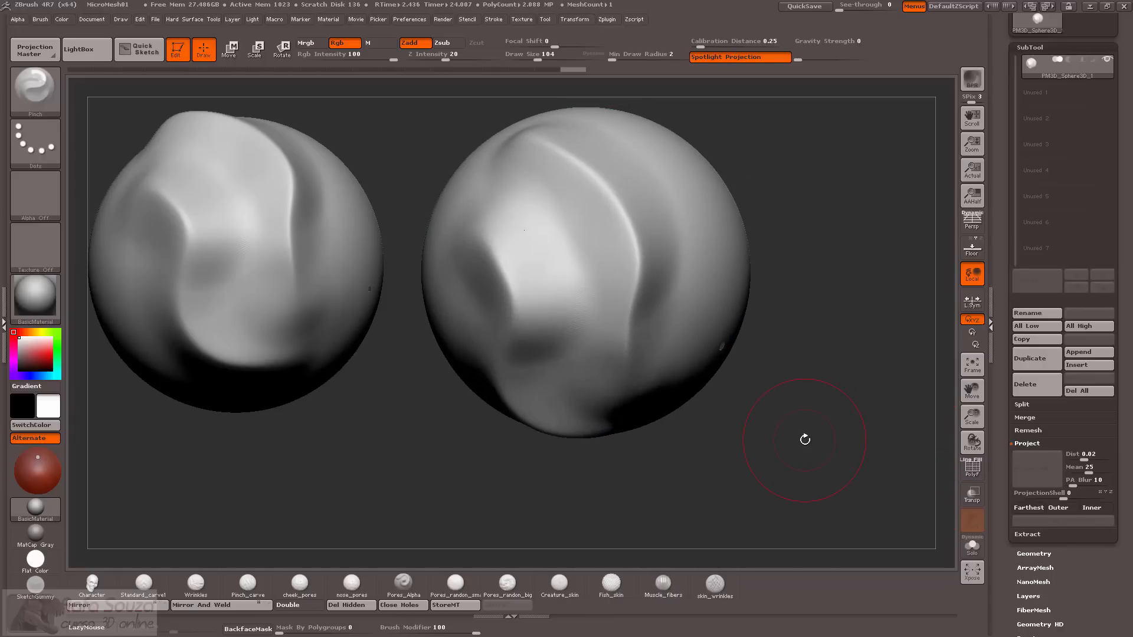
pyautogui.click(972, 467)
pyautogui.moveTo(888, 435); pyautogui.dragTo(815, 448)
pyautogui.hotkey('shift', 'd')
pyautogui.hotkey('shift', 'd')
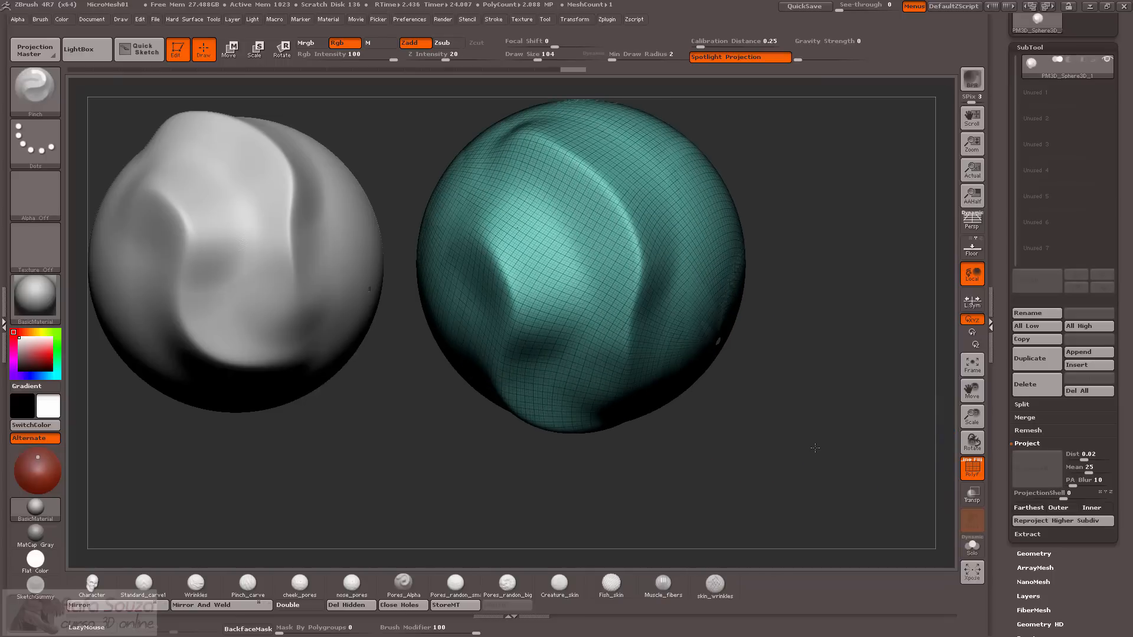
pyautogui.hotkey('shift', 'd')
pyautogui.hotkey('shift', 'd')
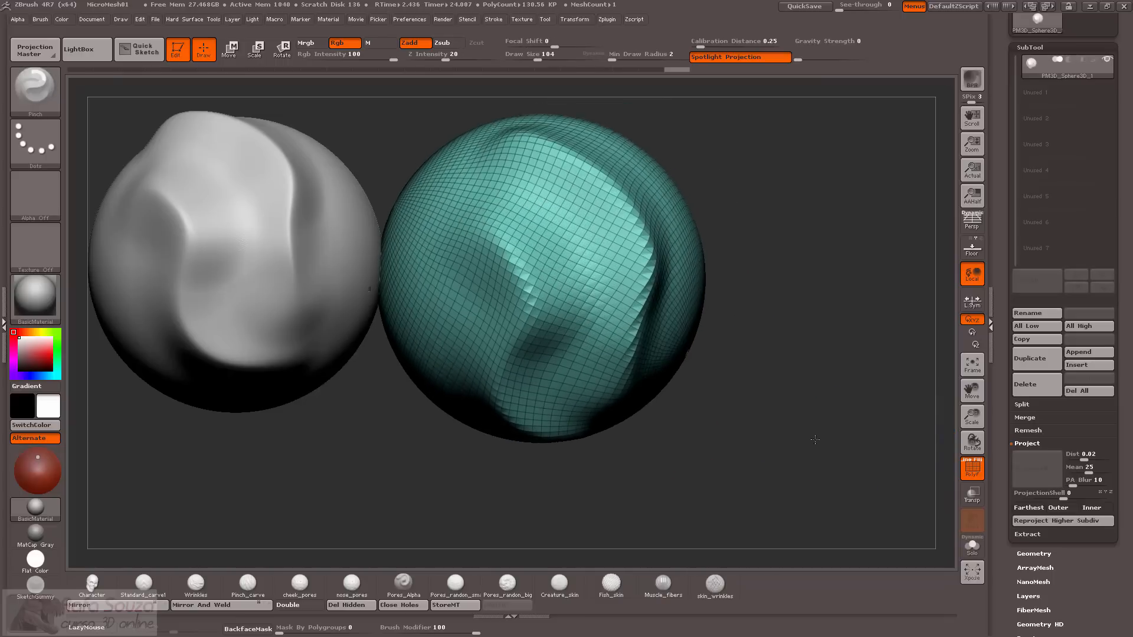
# Switch back to PM3D_Plane3D_1 and show the plane face-on.
pyautogui.scroll(5, 1039, 236)
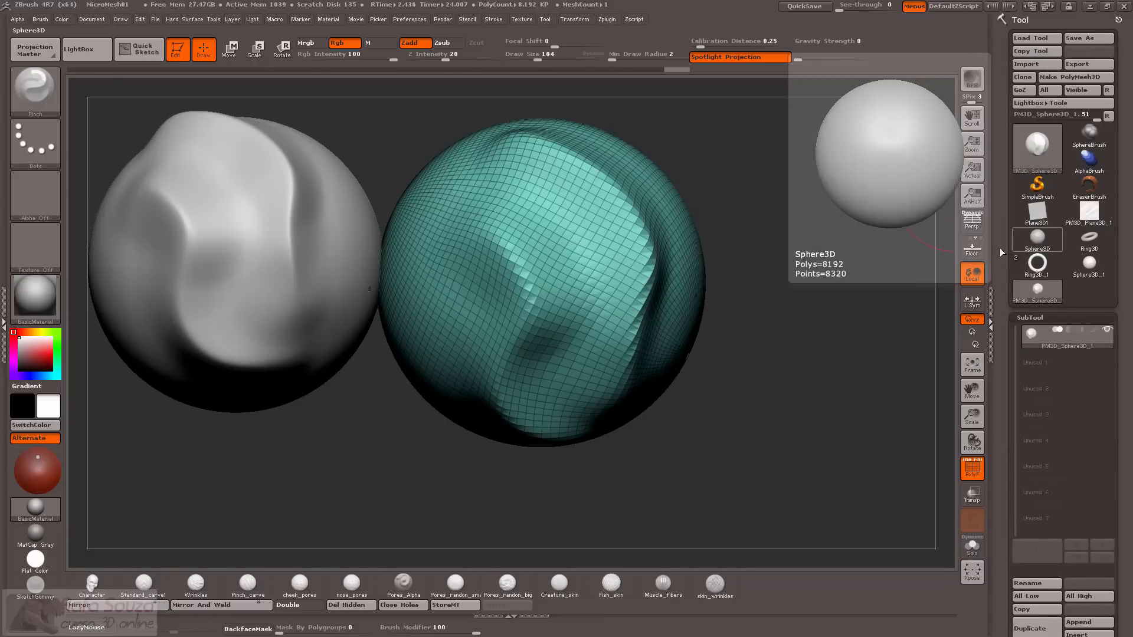
pyautogui.click(1089, 211)
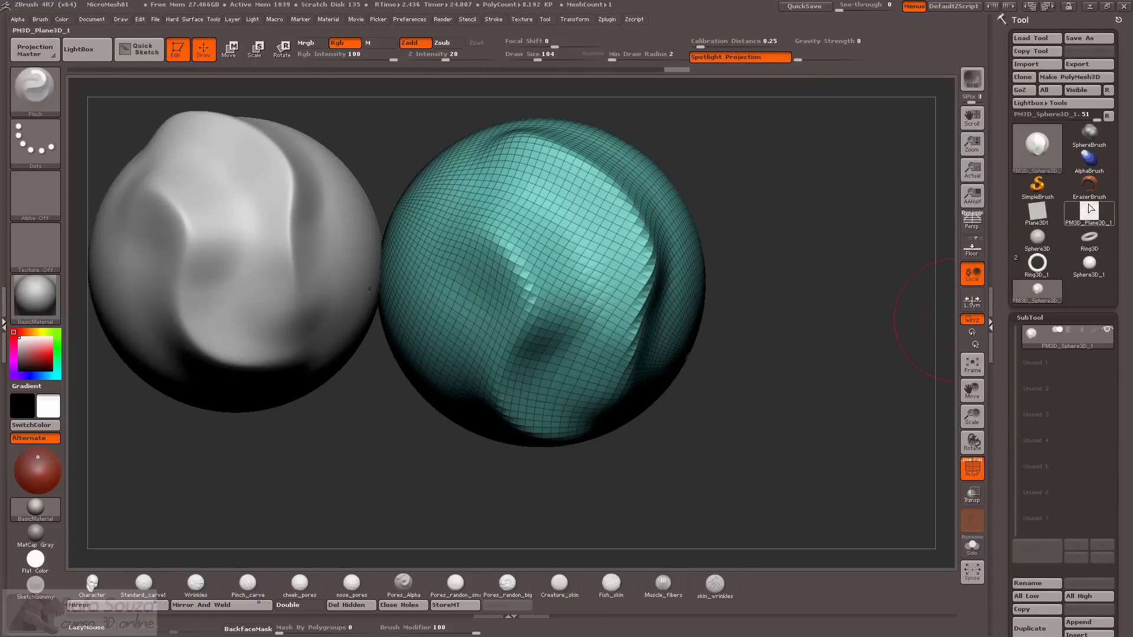
pyautogui.moveTo(844, 325); pyautogui.dragTo(608, 177)
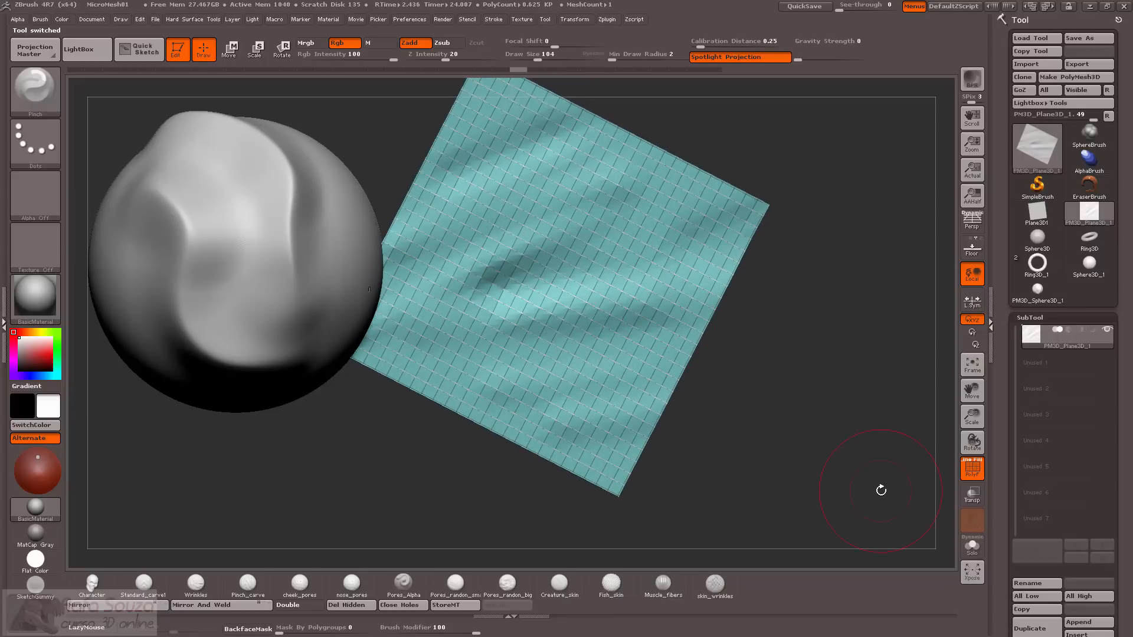
pyautogui.moveTo(896, 451)
pyautogui.keyDown('shift'); pyautogui.mouseDown()
pyautogui.moveTo(822, 448)
pyautogui.moveTo(787, 405)
pyautogui.moveTo(746, 404)
pyautogui.moveTo(886, 464)
pyautogui.mouseUp(); pyautogui.keyUp('shift')
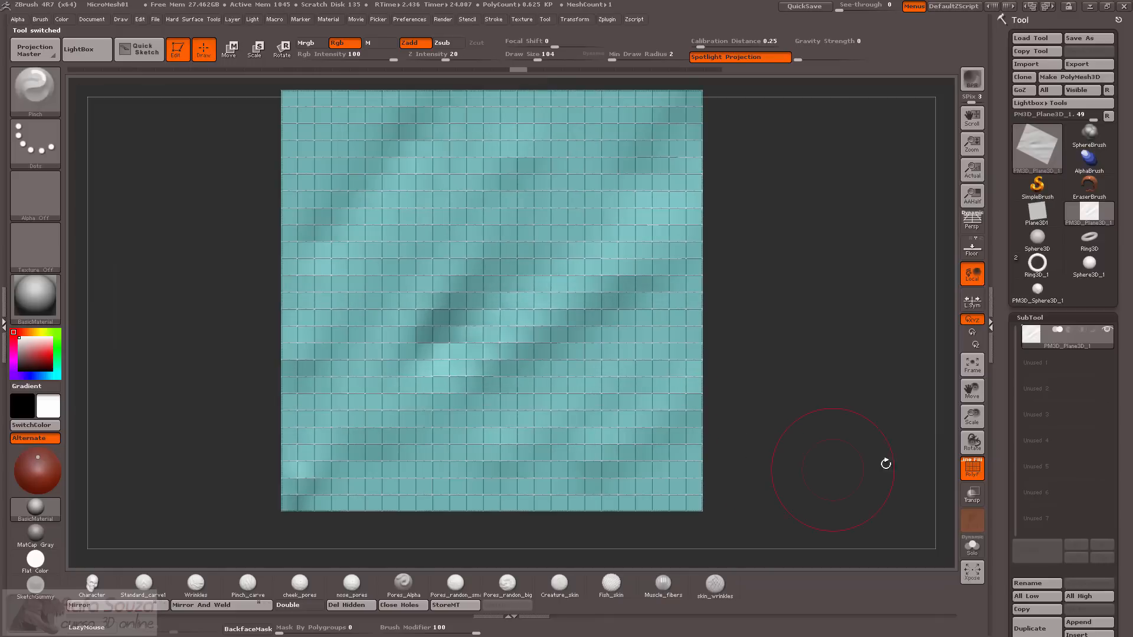
# Clear MicroMesh on the plane and reapply it with Ring3D_1 as the replacement mesh.
pyautogui.moveTo(1010, 455); pyautogui.dragTo(1011, 362)
pyautogui.moveTo(1008, 519); pyautogui.dragTo(1009, 413)
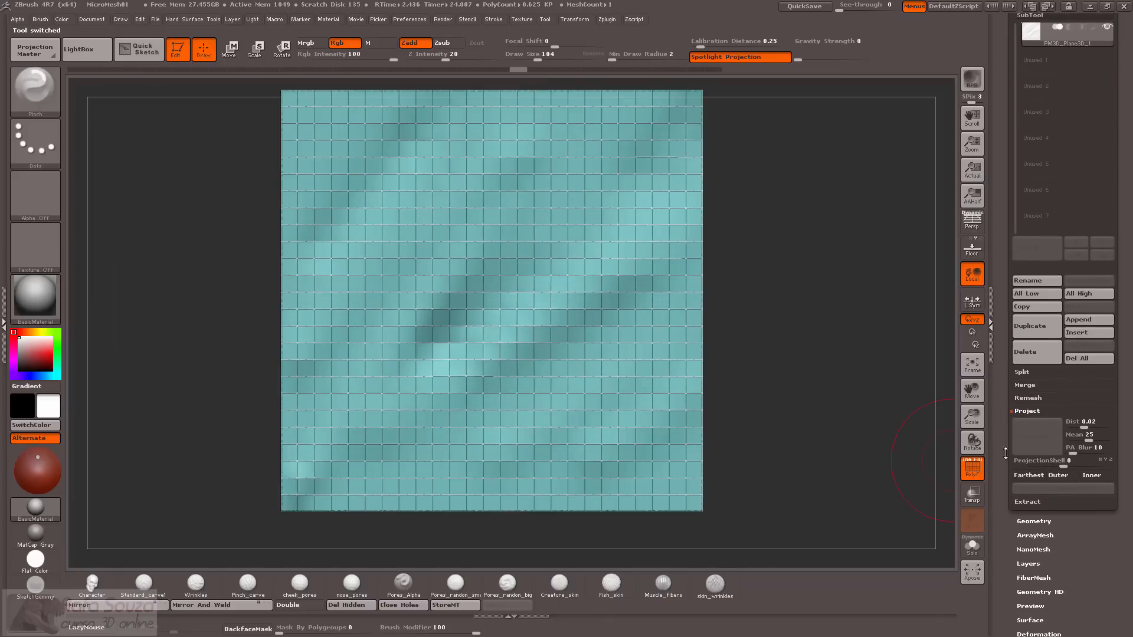
pyautogui.click(1023, 511)
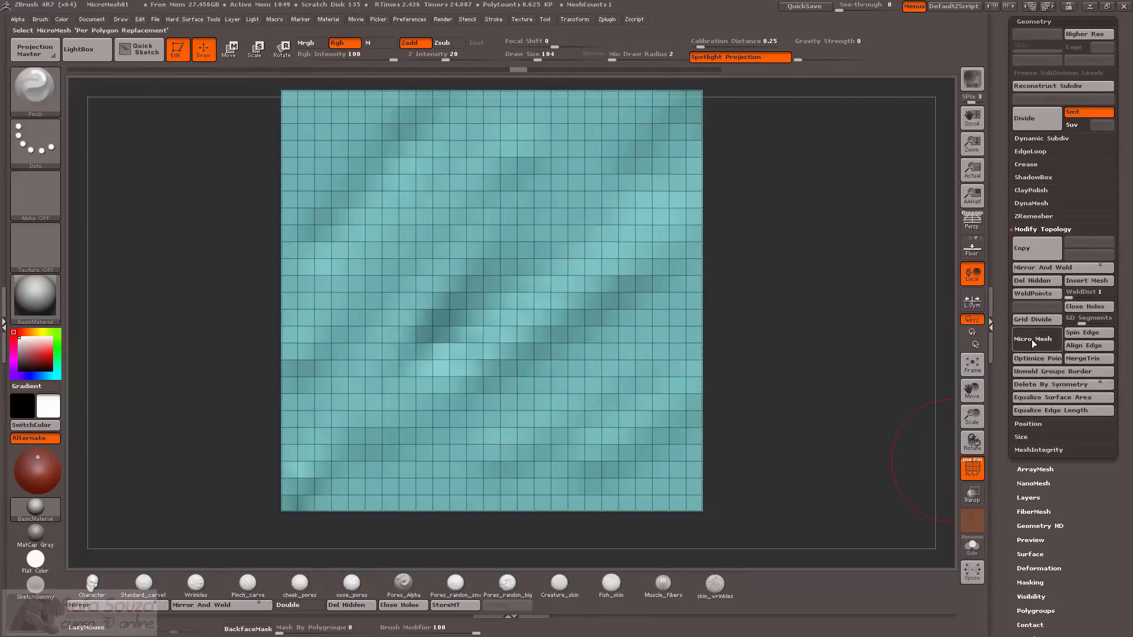
pyautogui.click(1030, 341)
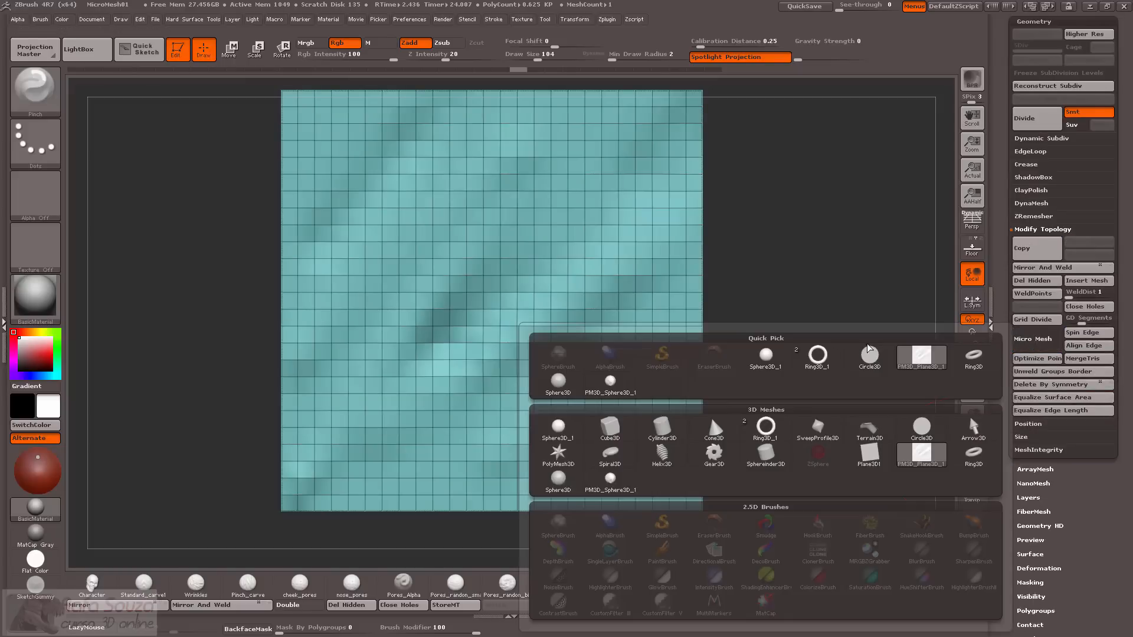
pyautogui.click(839, 367)
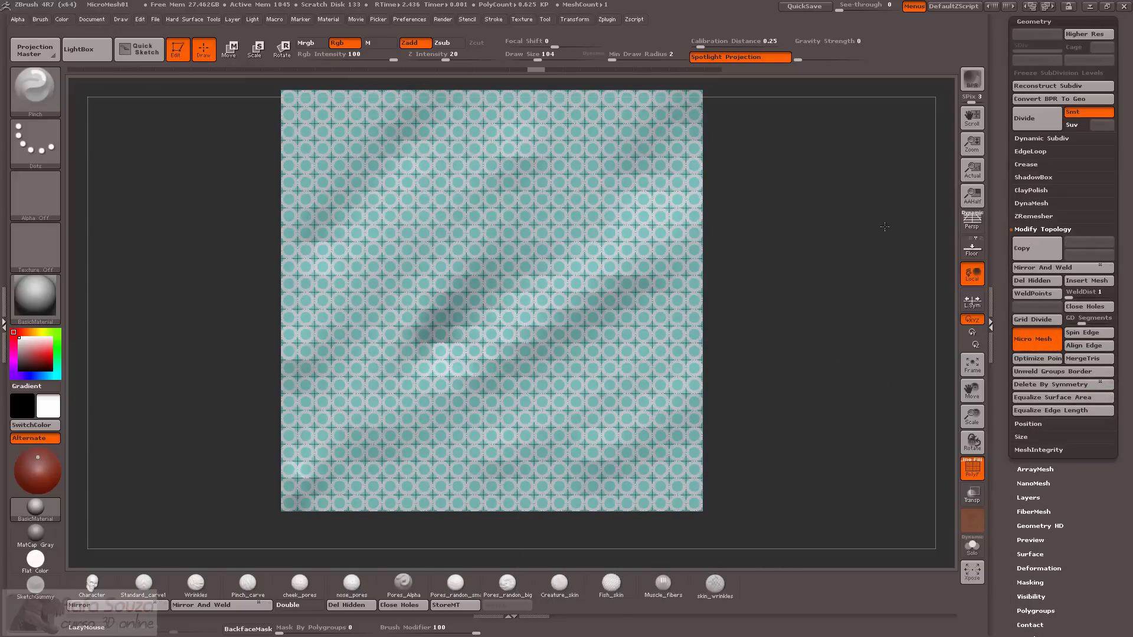
# Convert the plane's BPR rings to real geometry and view them face-on with the polyframe off.
pyautogui.moveTo(885, 226); pyautogui.dragTo(907, 240)
pyautogui.moveTo(1000, 220); pyautogui.dragTo(1027, 277)
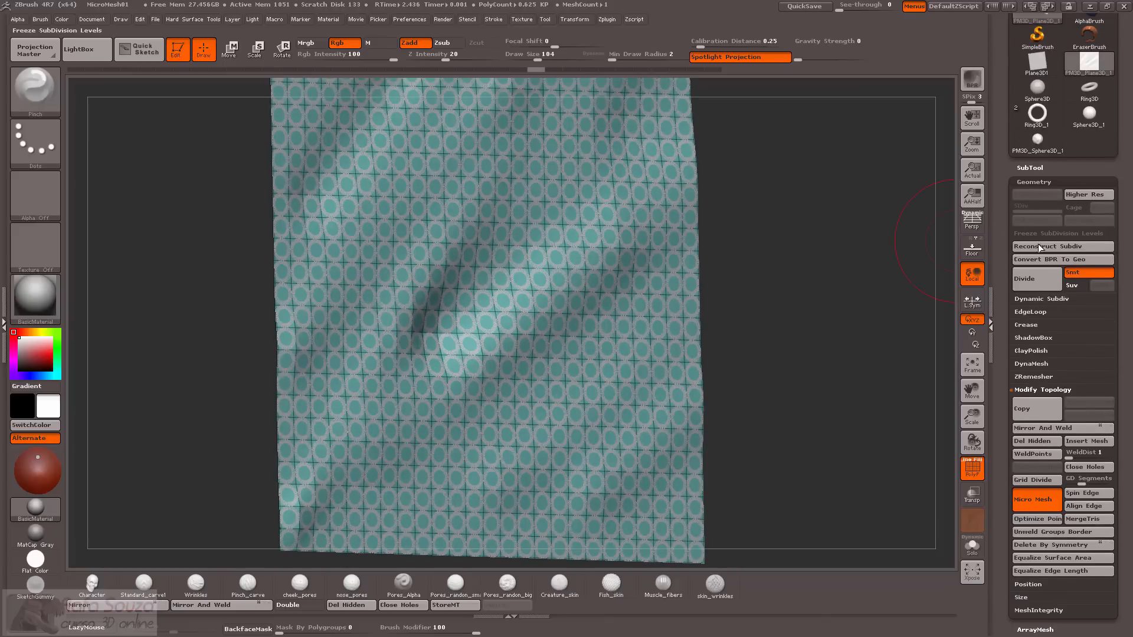
pyautogui.click(1039, 259)
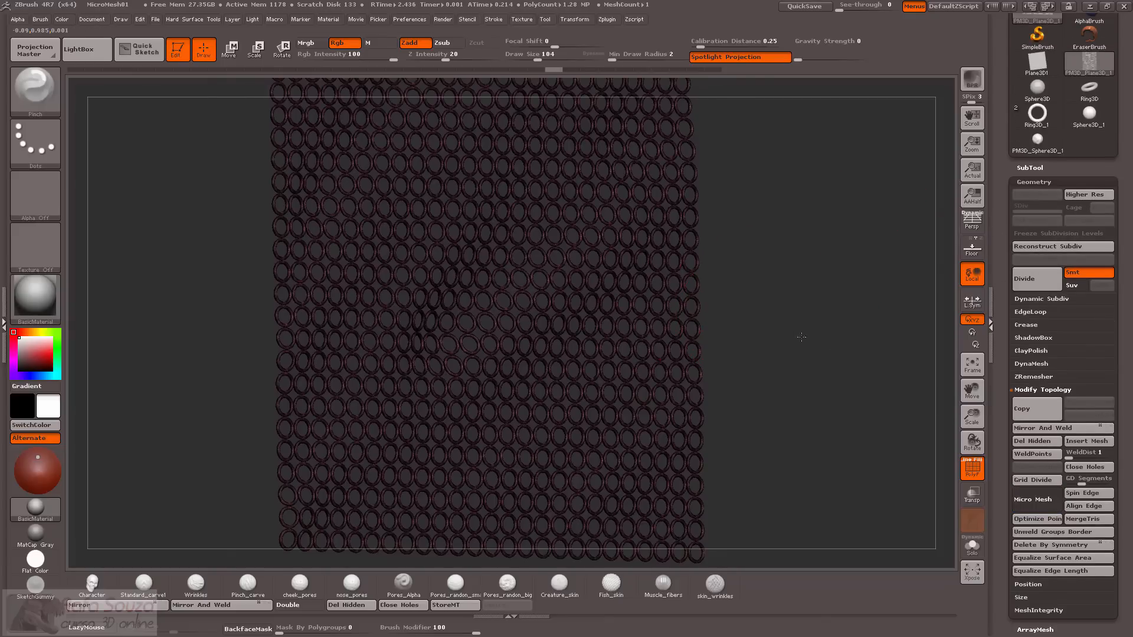
pyautogui.moveTo(801, 336); pyautogui.dragTo(827, 366)
pyautogui.hotkey('shift', 'f')
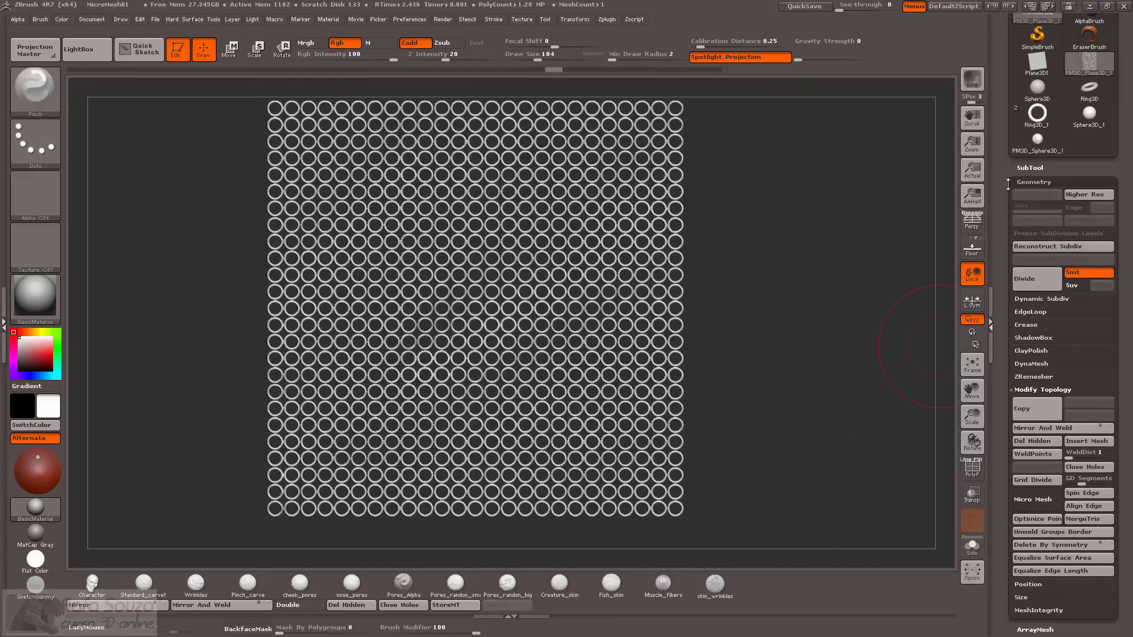
# Check the subtools of Ring3D_1 and delete the separate Ring3D primitive.
pyautogui.scroll(1, 1008, 185)
pyautogui.scroll(3, 1003, 289)
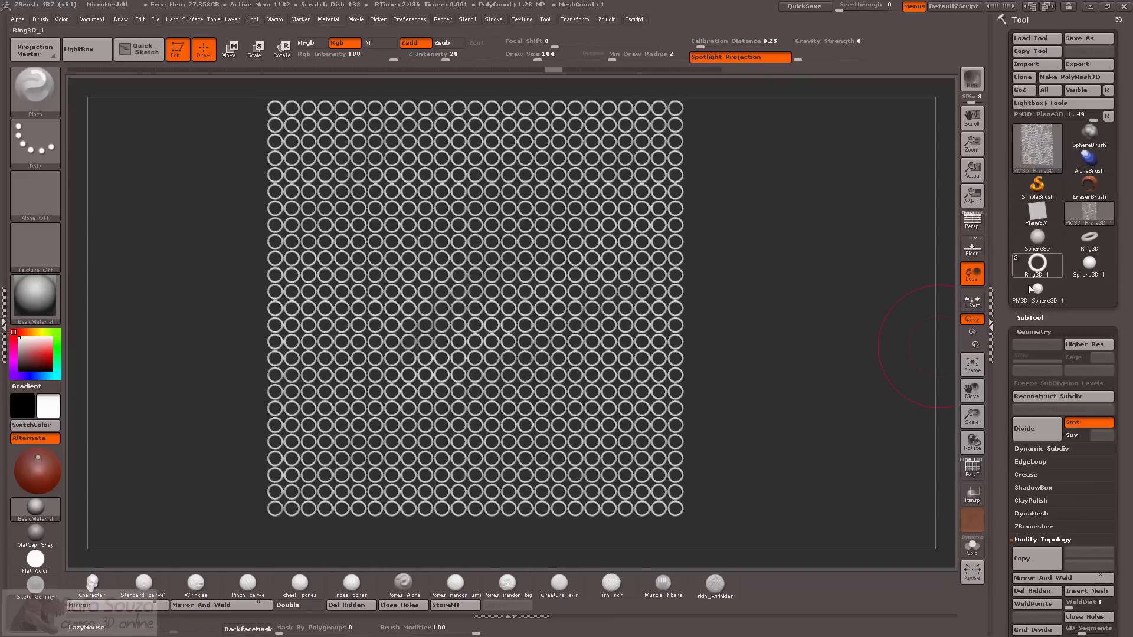
pyautogui.click(1028, 284)
pyautogui.click(1030, 318)
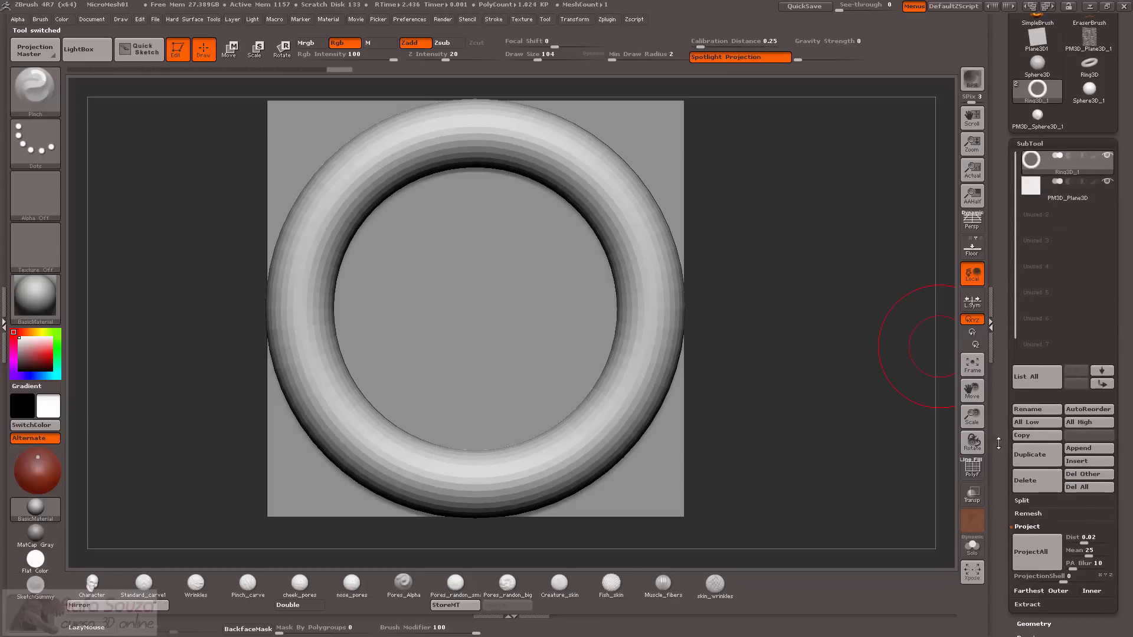
pyautogui.moveTo(1004, 177); pyautogui.dragTo(1017, 351)
pyautogui.click(1089, 241)
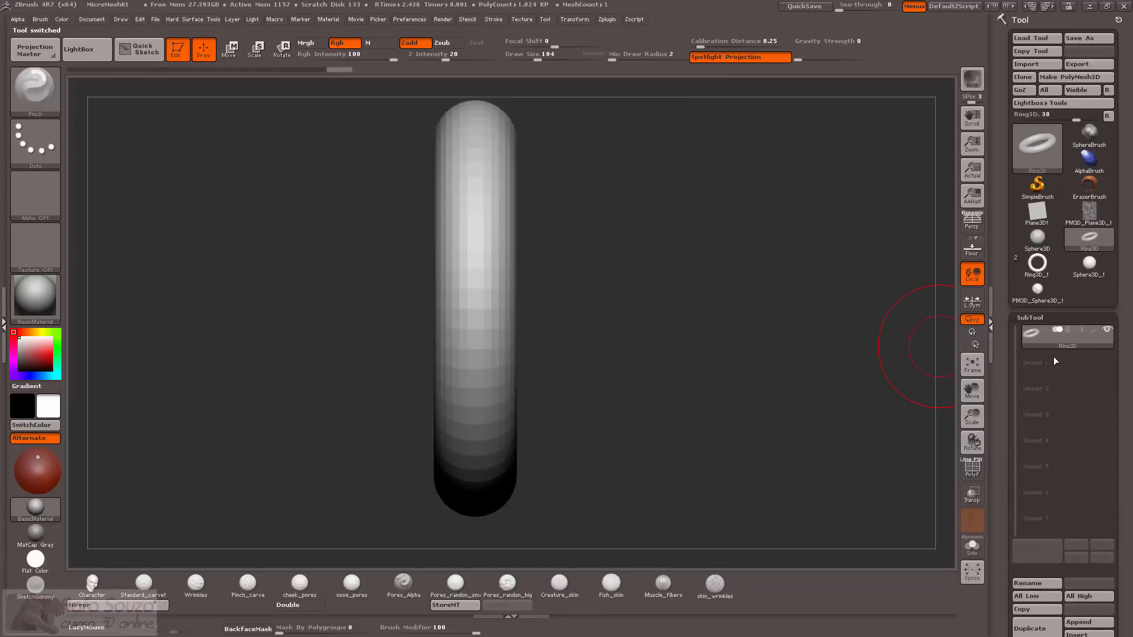
pyautogui.moveTo(1001, 452); pyautogui.dragTo(1001, 310)
pyautogui.click(1014, 498)
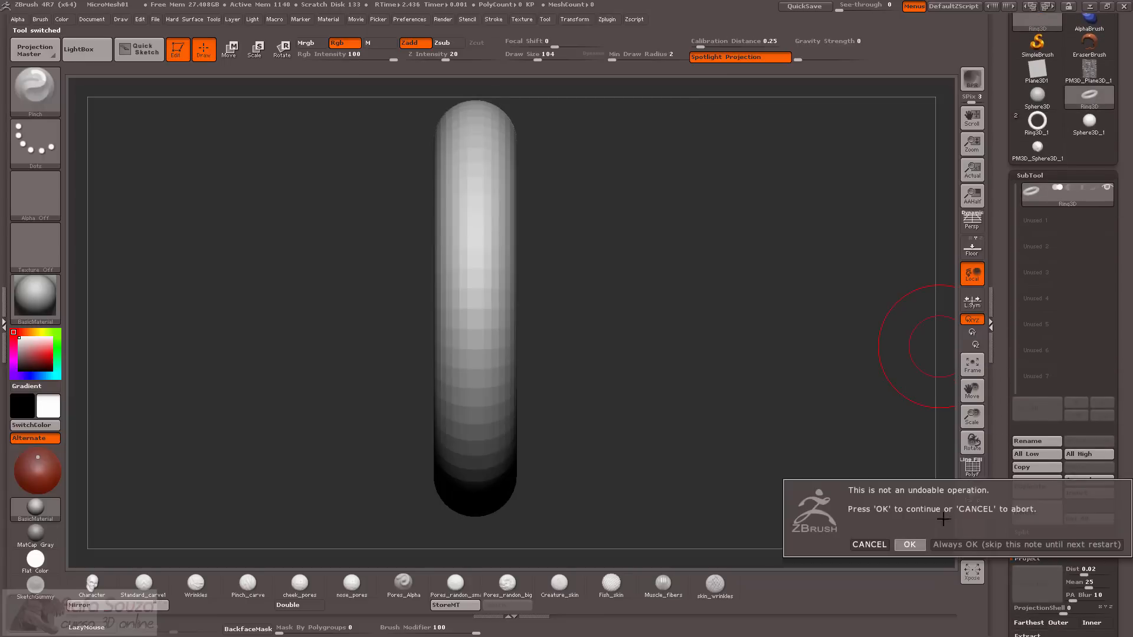
pyautogui.click(909, 544)
# Delete the sculpted sphere PM3D_Sphere3D_1 and try to delete the Sphere3D primitive.
pyautogui.click(1039, 146)
pyautogui.click(1022, 512)
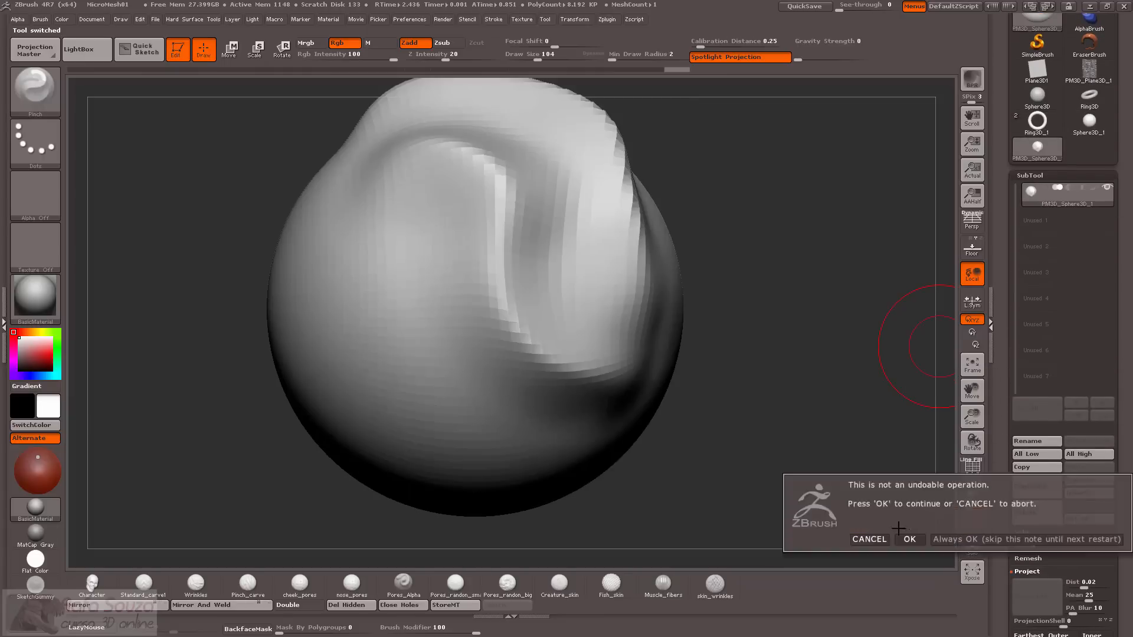
pyautogui.click(909, 538)
pyautogui.click(1034, 155)
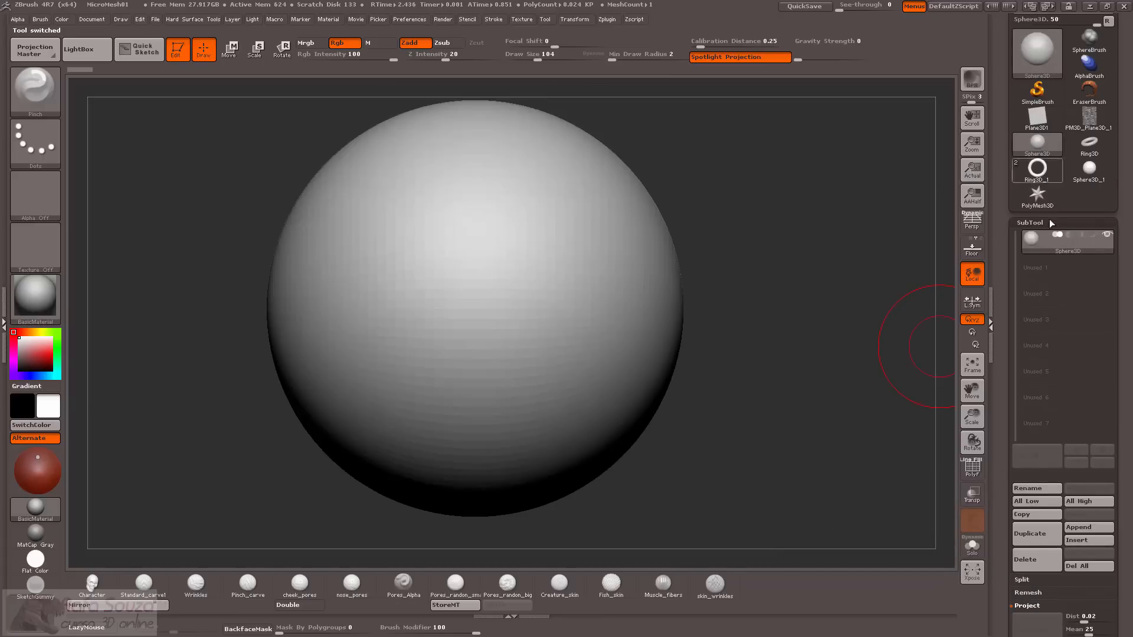
pyautogui.click(1036, 558)
# Return to PM3D_Plane3D_1, show it face-on with the polyframe on, and reveal its Modify Topology settings.
pyautogui.click(1090, 118)
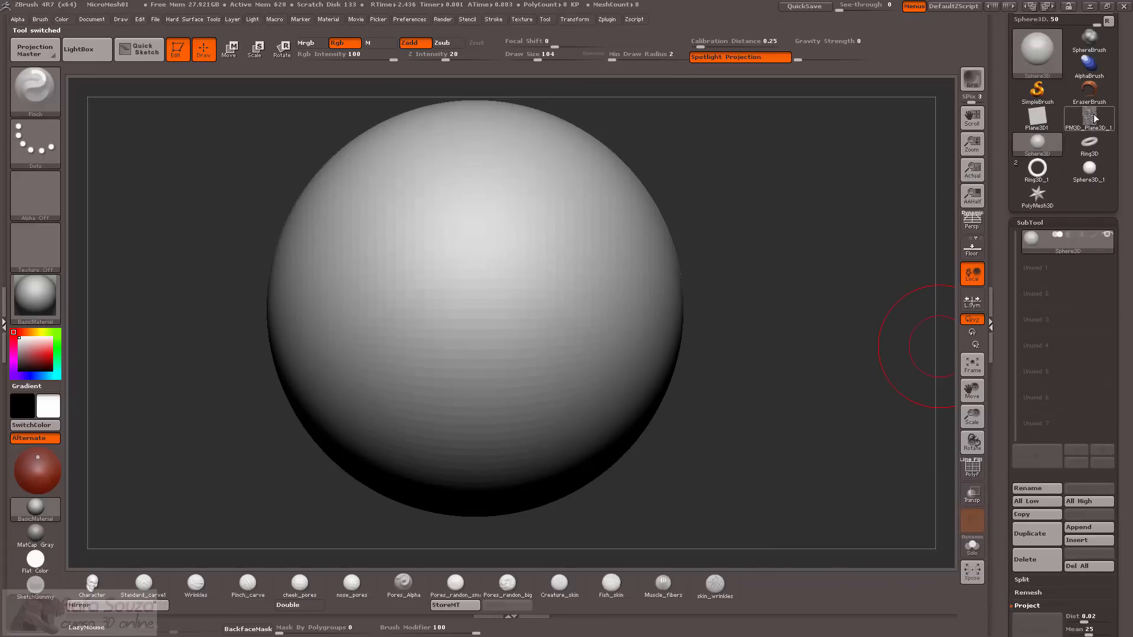
pyautogui.click(1028, 565)
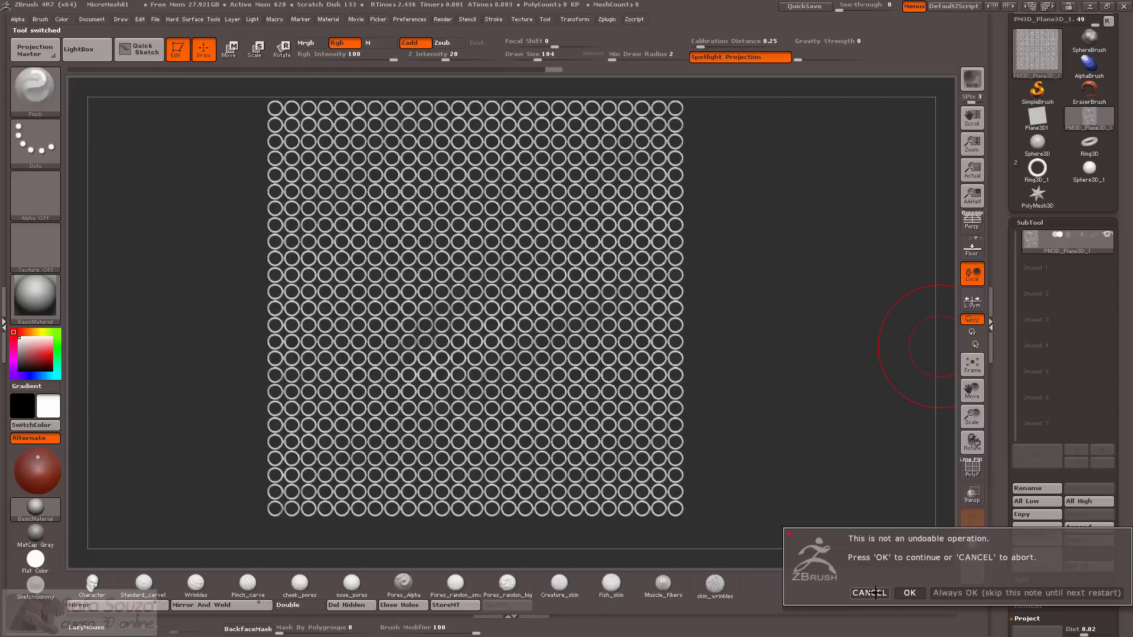
pyautogui.click(869, 593)
pyautogui.moveTo(824, 313); pyautogui.dragTo(853, 296)
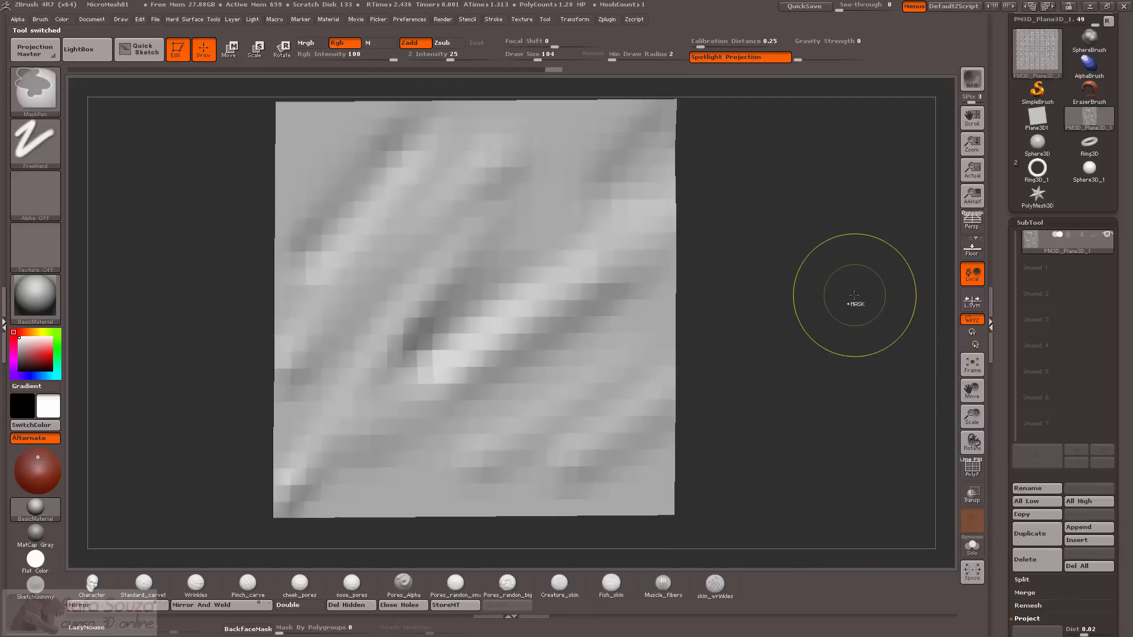
pyautogui.click(973, 466)
pyautogui.keyDown('shift'); pyautogui.moveTo(951, 428); pyautogui.dragTo(929, 356); pyautogui.keyUp('shift')
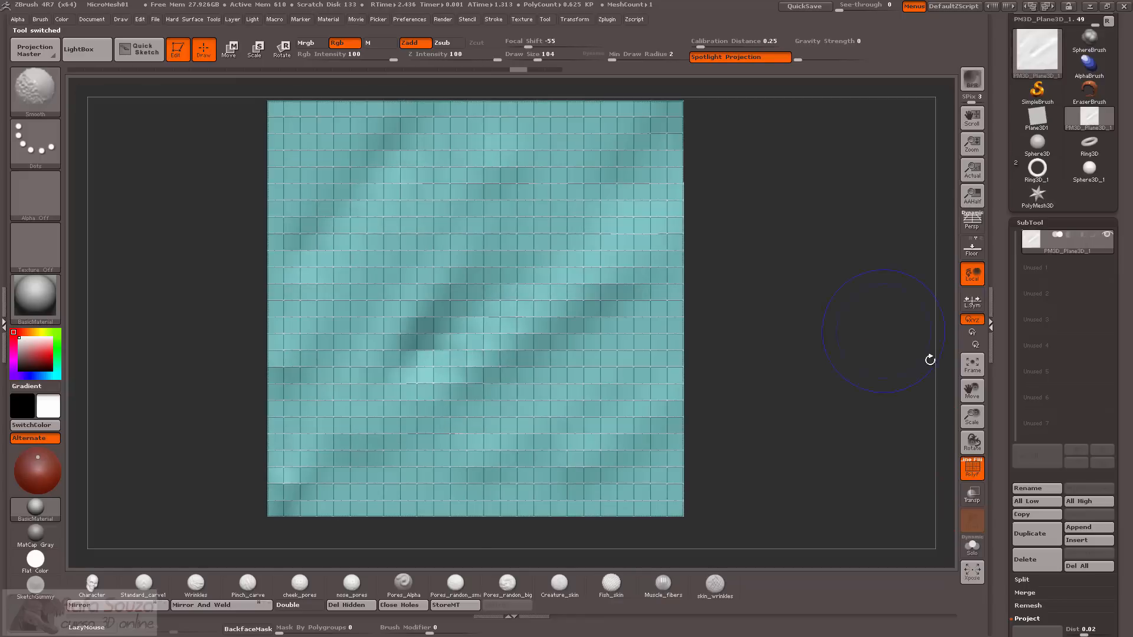
pyautogui.scroll(-5, 1018, 454)
pyautogui.click(1027, 456)
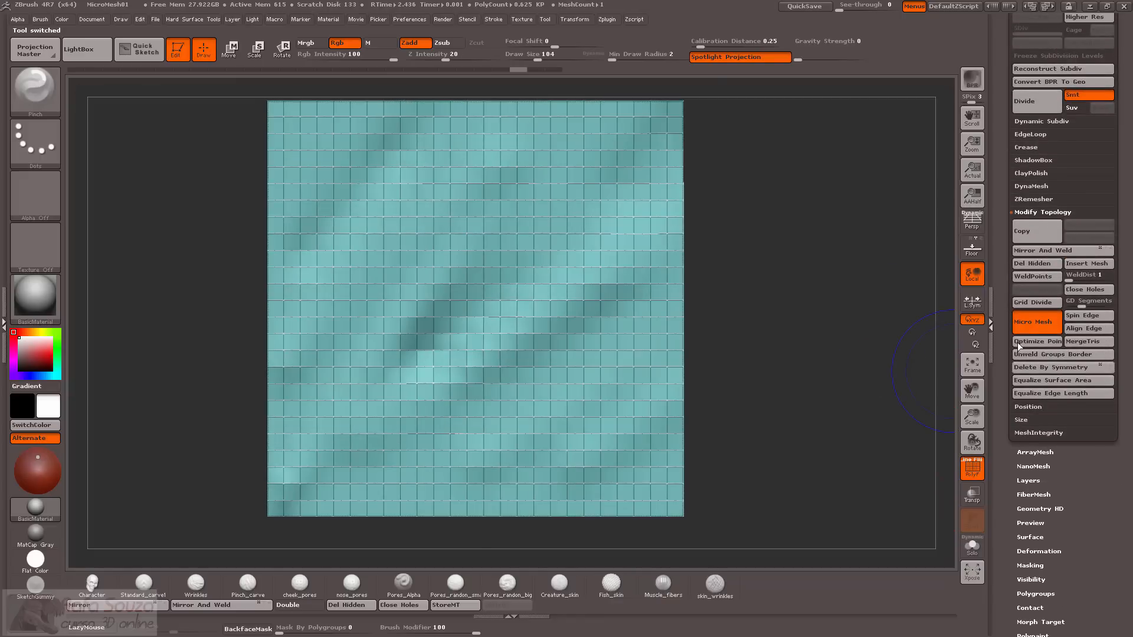
pyautogui.moveTo(849, 315); pyautogui.dragTo(836, 337)
# Switch to Ring3D_1 and dock the ZBrush window beside the interlocked-rings reference image.
pyautogui.click(1036, 264)
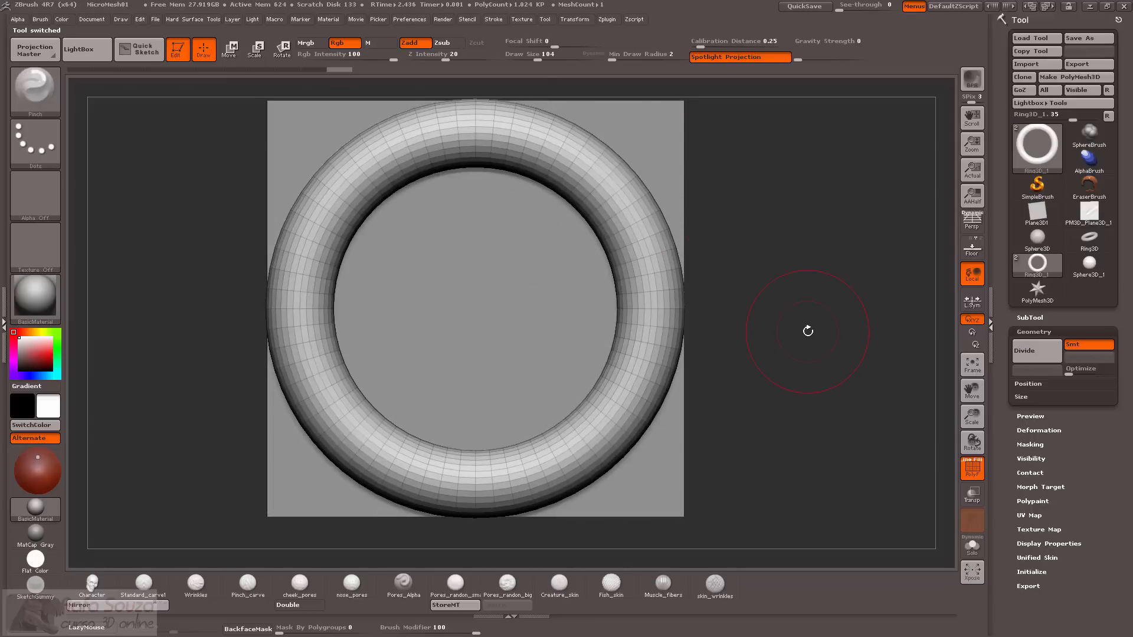
pyautogui.press('super+Right')
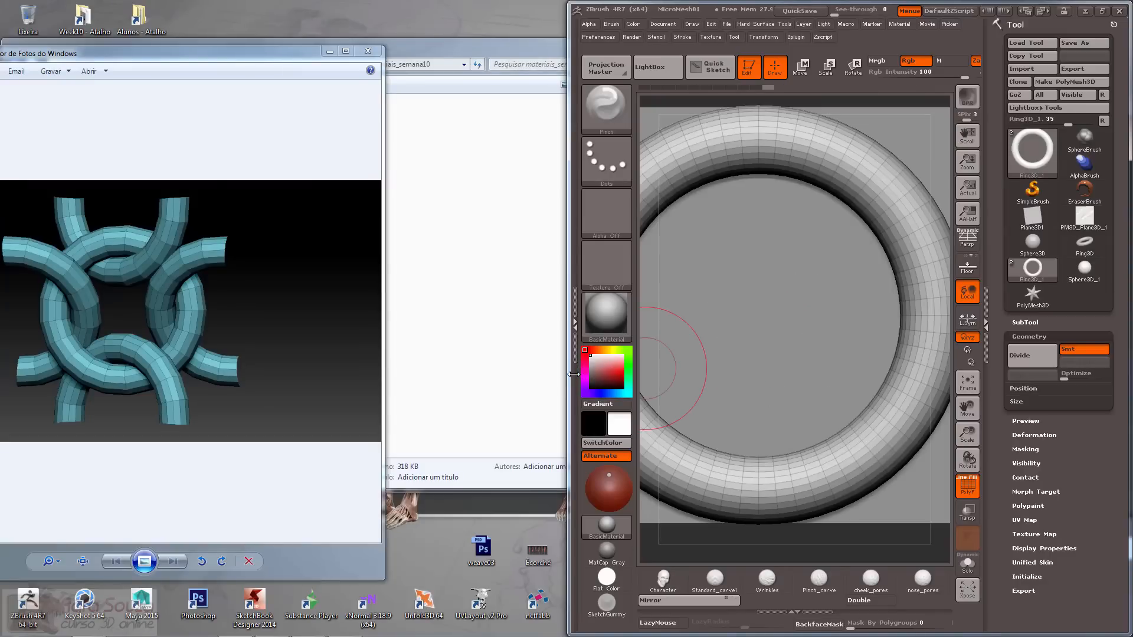
pyautogui.moveTo(570, 374); pyautogui.dragTo(239, 378)
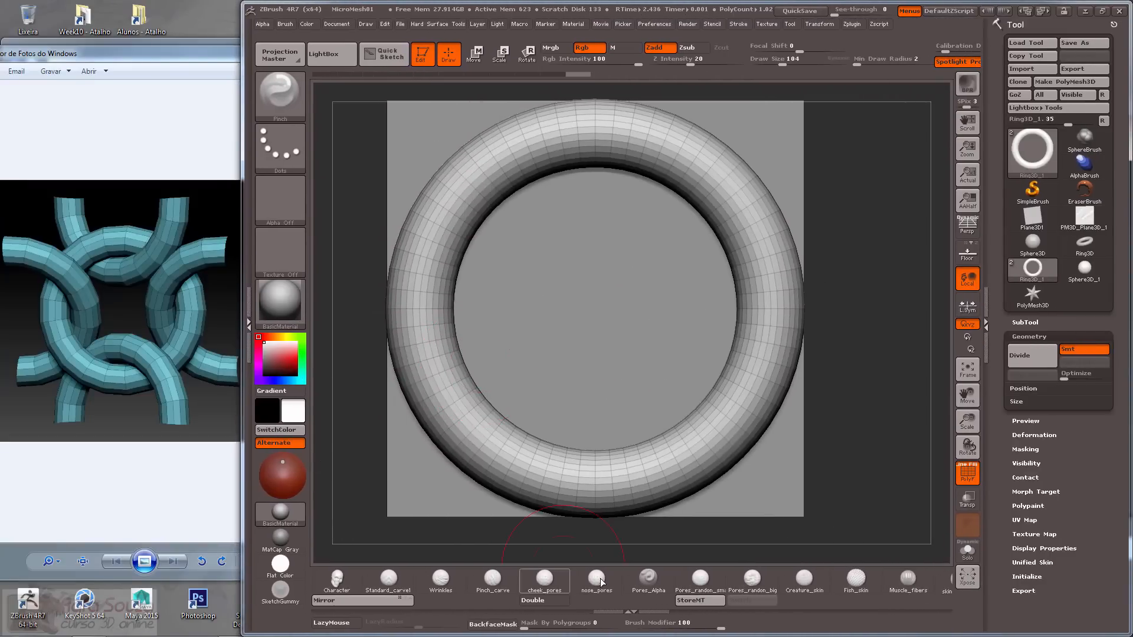
pyautogui.keyDown('alt'); pyautogui.moveTo(895, 329); pyautogui.dragTo(884, 340); pyautogui.keyUp('alt')
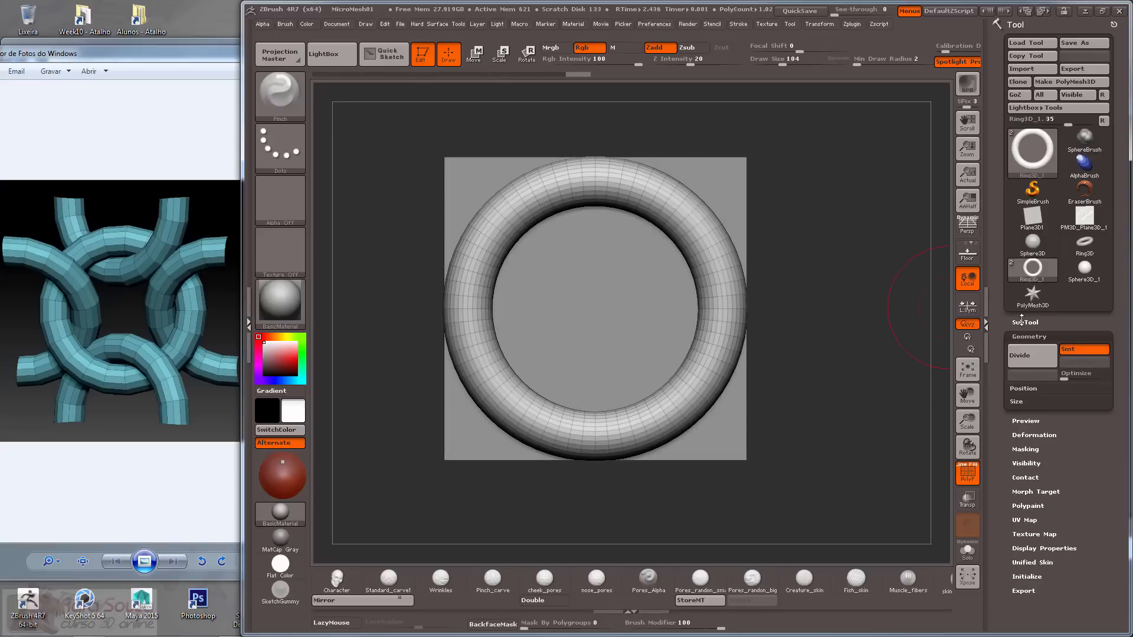
# Hide the PM3D_Plane3D subtool and make Ring3D_1 the active subtool.
pyautogui.click(1025, 322)
pyautogui.click(1106, 184)
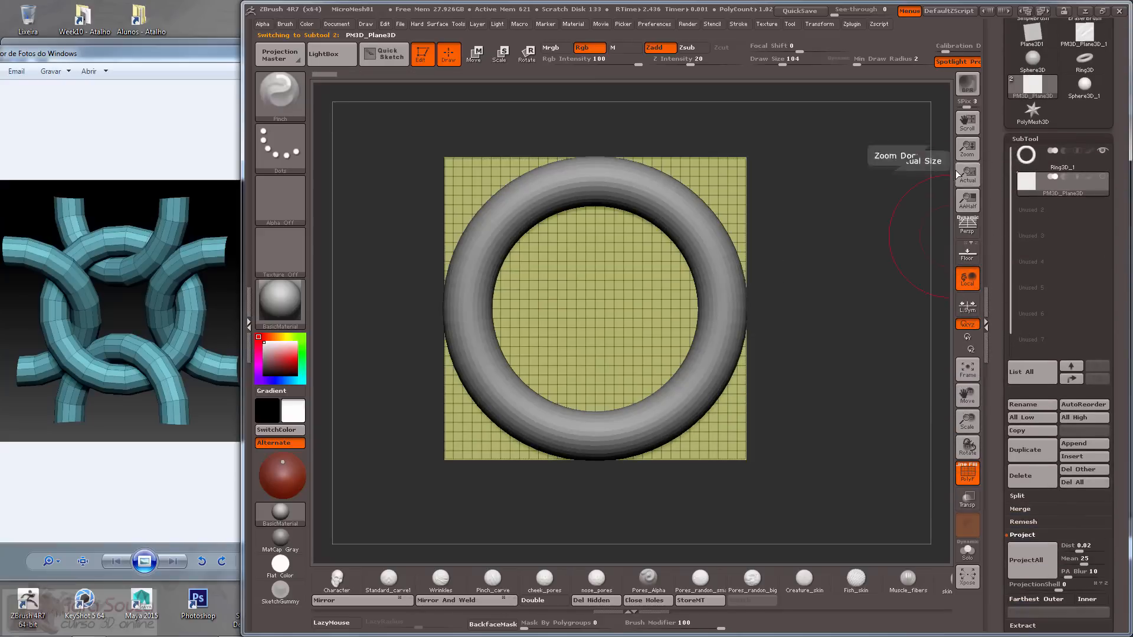
pyautogui.moveTo(874, 248)
pyautogui.mouseDown()
pyautogui.moveTo(840, 316)
pyautogui.moveTo(851, 254)
pyautogui.moveTo(875, 273)
pyautogui.moveTo(839, 211)
pyautogui.moveTo(856, 236)
pyautogui.mouseUp()
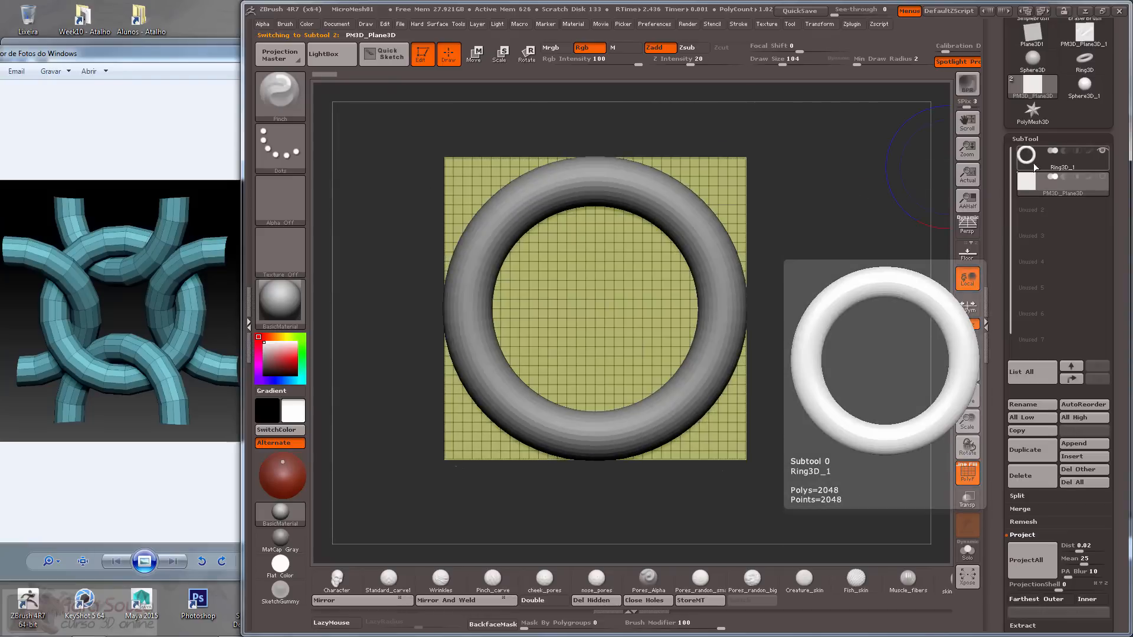
pyautogui.click(1028, 163)
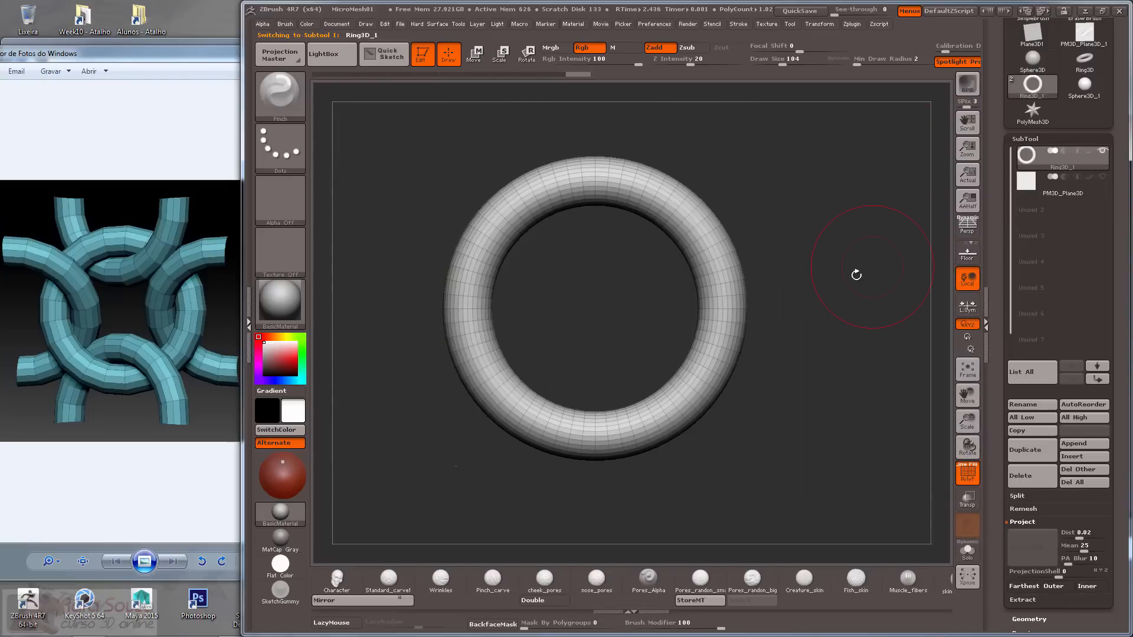
pyautogui.keyDown('alt'); pyautogui.moveTo(821, 319); pyautogui.dragTo(850, 366); pyautogui.keyUp('alt')
# Trace the reference's central ring in red and its side half-rings in blue, circle their crossings, and undo the blue marks.
pyautogui.hotkey('ctrl', 'shift')
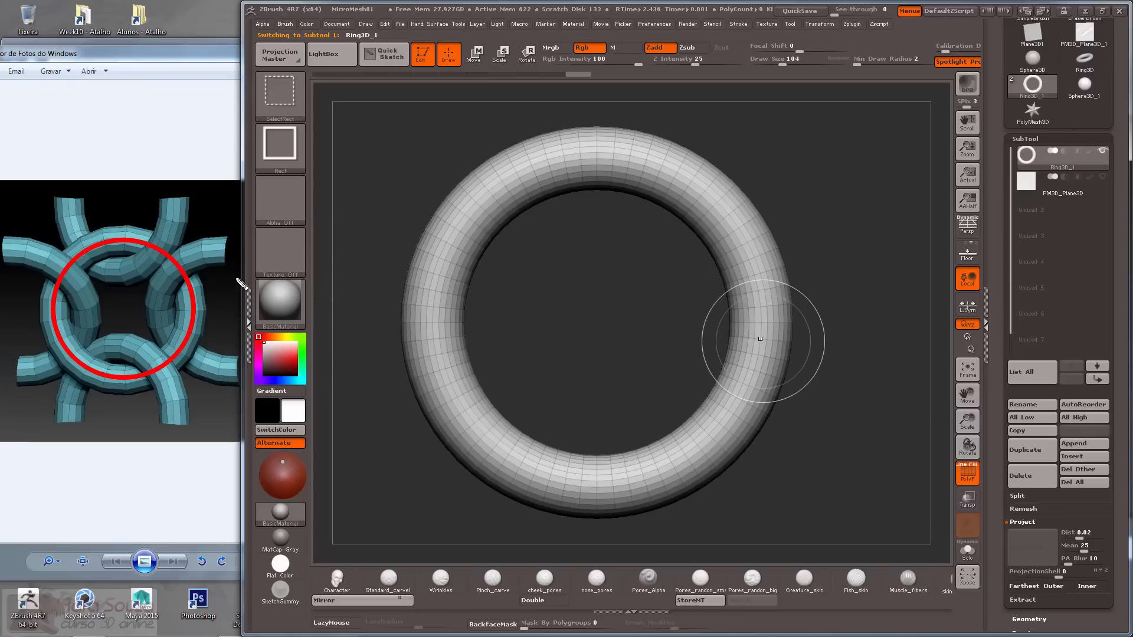
pyautogui.moveTo(226, 246)
pyautogui.mouseDown()
pyautogui.moveTo(177, 259)
pyautogui.moveTo(157, 298)
pyautogui.moveTo(225, 376)
pyautogui.mouseUp()
pyautogui.moveTo(15, 376)
pyautogui.mouseDown()
pyautogui.moveTo(62, 366)
pyautogui.moveTo(50, 259)
pyautogui.moveTo(1, 243)
pyautogui.mouseUp()
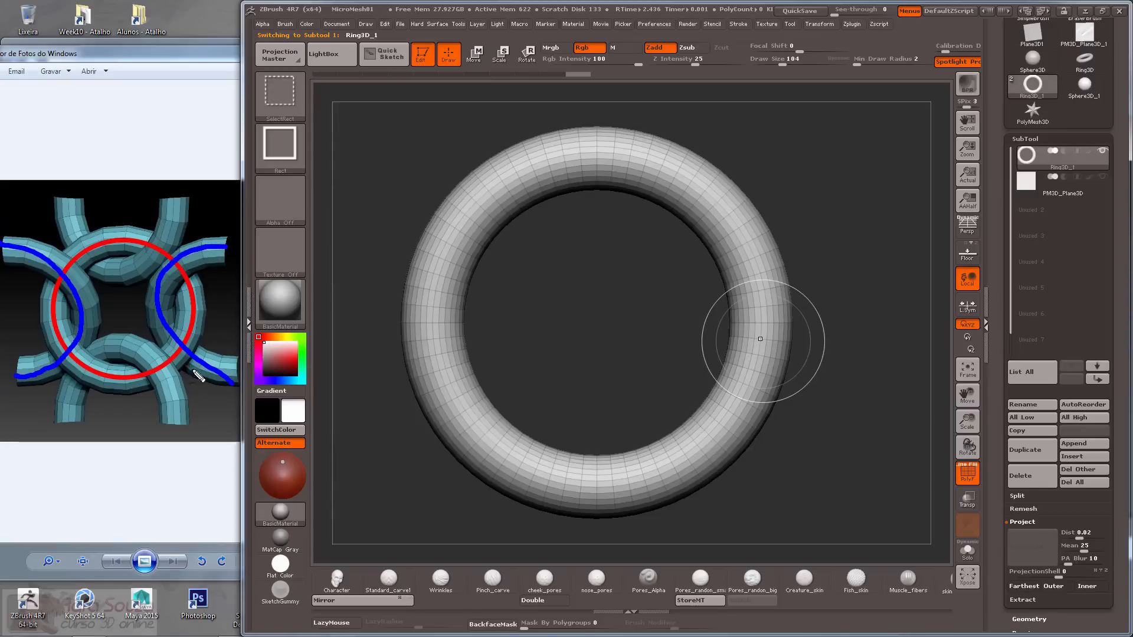
pyautogui.moveTo(195, 372)
pyautogui.mouseDown()
pyautogui.moveTo(178, 331)
pyautogui.moveTo(165, 372)
pyautogui.moveTo(212, 360)
pyautogui.mouseUp()
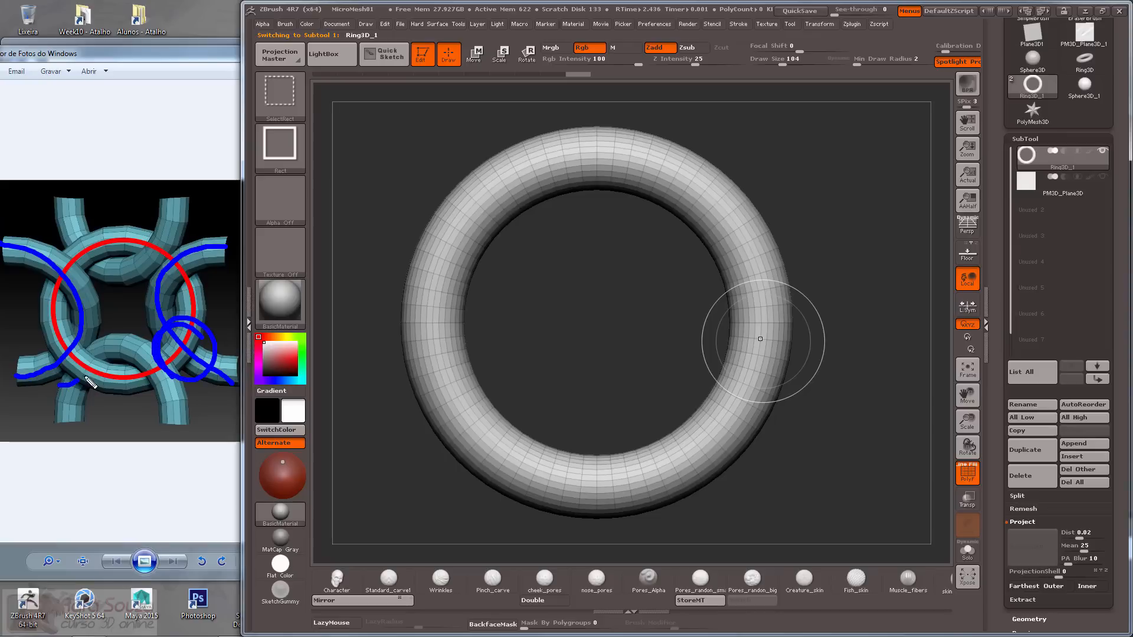
pyautogui.moveTo(87, 380)
pyautogui.mouseDown()
pyautogui.moveTo(54, 311)
pyautogui.moveTo(83, 387)
pyautogui.moveTo(46, 328)
pyautogui.mouseUp()
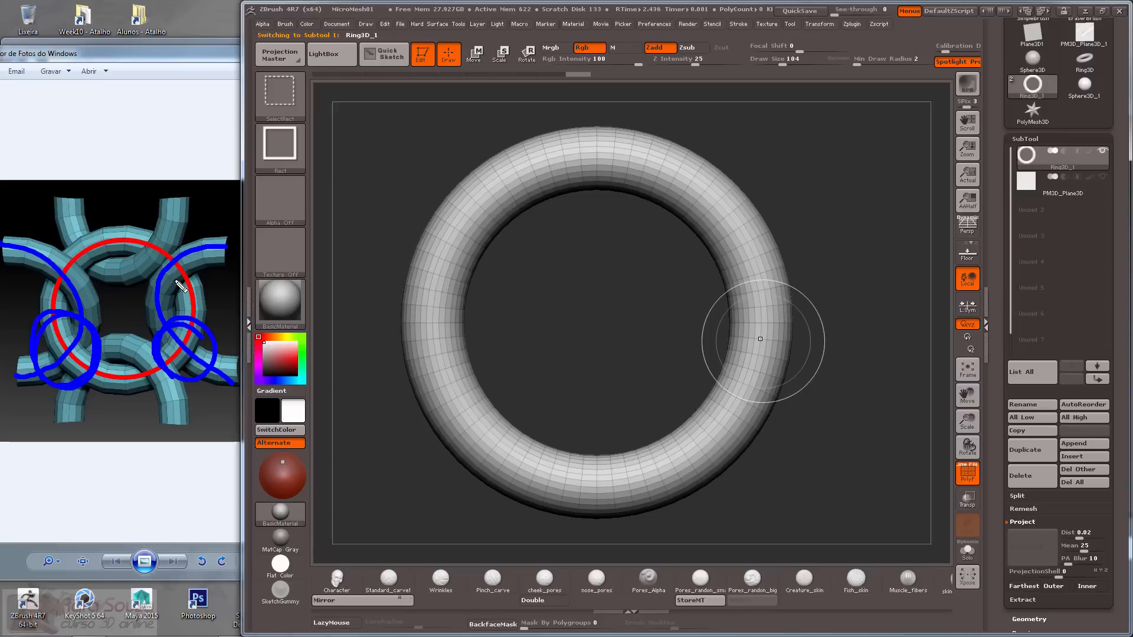
pyautogui.moveTo(176, 283)
pyautogui.mouseDown()
pyautogui.moveTo(160, 247)
pyautogui.moveTo(204, 298)
pyautogui.mouseUp()
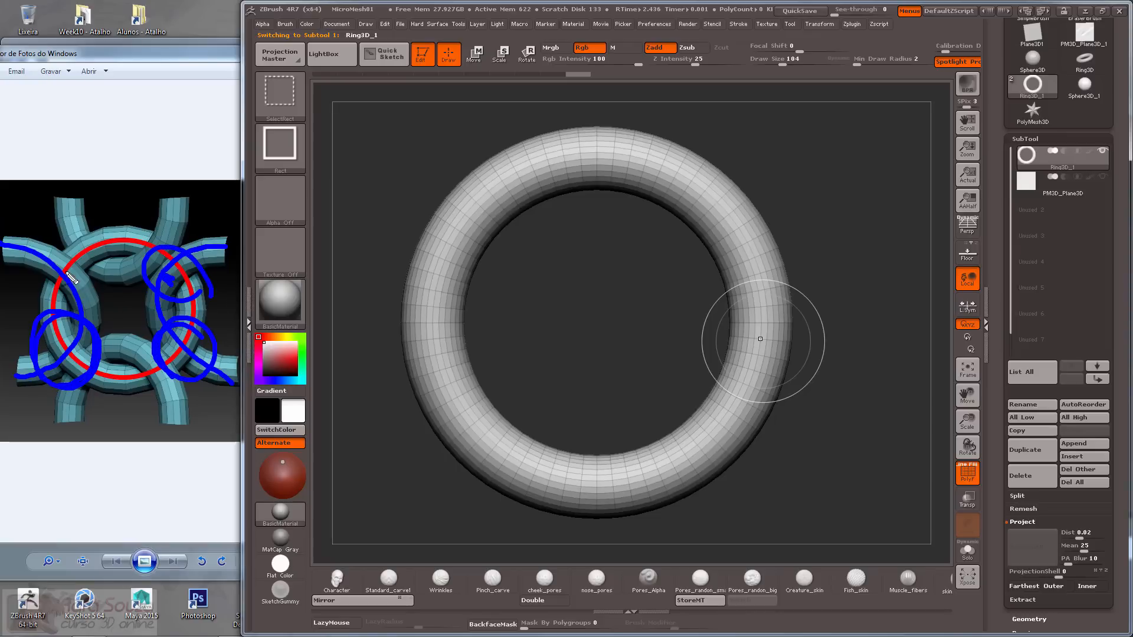
pyautogui.moveTo(77, 299)
pyautogui.mouseDown()
pyautogui.moveTo(56, 243)
pyautogui.moveTo(74, 296)
pyautogui.mouseUp()
pyautogui.hotkey('ctrl', 'z')
pyautogui.hotkey('ctrl', 'z')
pyautogui.hotkey('ctrl', 'z')
pyautogui.hotkey('ctrl', 'z')
pyautogui.hotkey('ctrl', 'z')
pyautogui.hotkey('ctrl', 'z')
# Trace the reference's upper and lower half-rings in blue, circle their crossings with the central ring, and erase all annotations.
pyautogui.moveTo(178, 206)
pyautogui.mouseDown()
pyautogui.moveTo(168, 232)
pyautogui.moveTo(98, 268)
pyautogui.moveTo(69, 196)
pyautogui.mouseUp()
pyautogui.moveTo(176, 420)
pyautogui.mouseDown()
pyautogui.moveTo(106, 337)
pyautogui.moveTo(72, 407)
pyautogui.mouseUp()
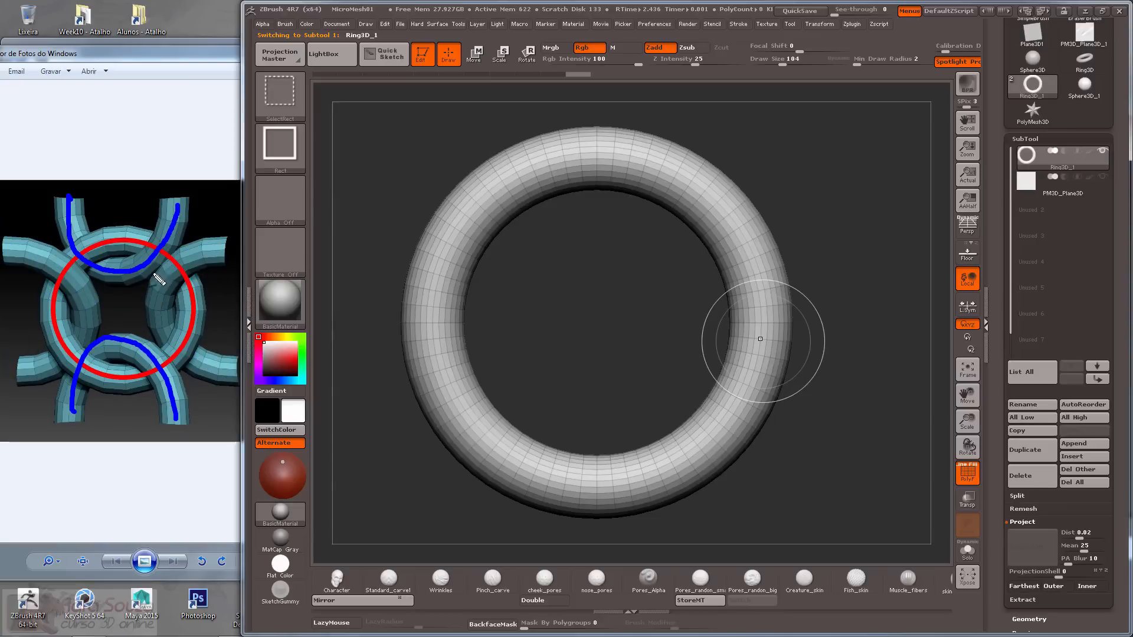
pyautogui.moveTo(106, 347); pyautogui.dragTo(112, 318)
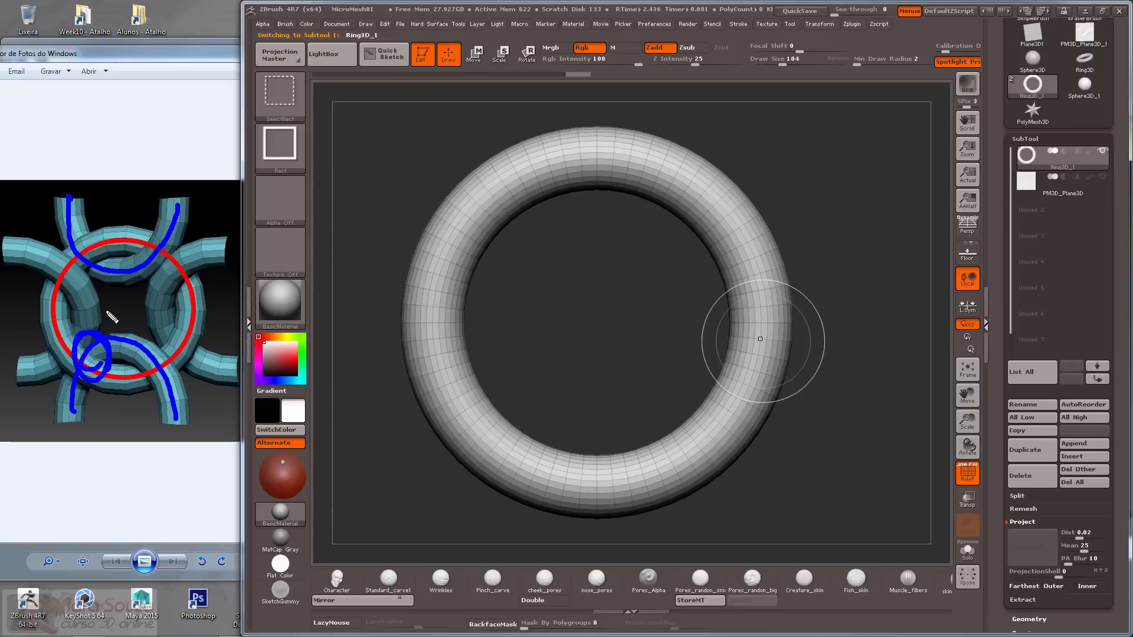
pyautogui.moveTo(92, 273)
pyautogui.mouseDown()
pyautogui.moveTo(74, 266)
pyautogui.moveTo(110, 285)
pyautogui.moveTo(139, 262)
pyautogui.moveTo(133, 248)
pyautogui.mouseUp()
pyautogui.moveTo(161, 383)
pyautogui.mouseDown()
pyautogui.moveTo(153, 355)
pyautogui.moveTo(138, 370)
pyautogui.mouseUp()
pyautogui.press('e')
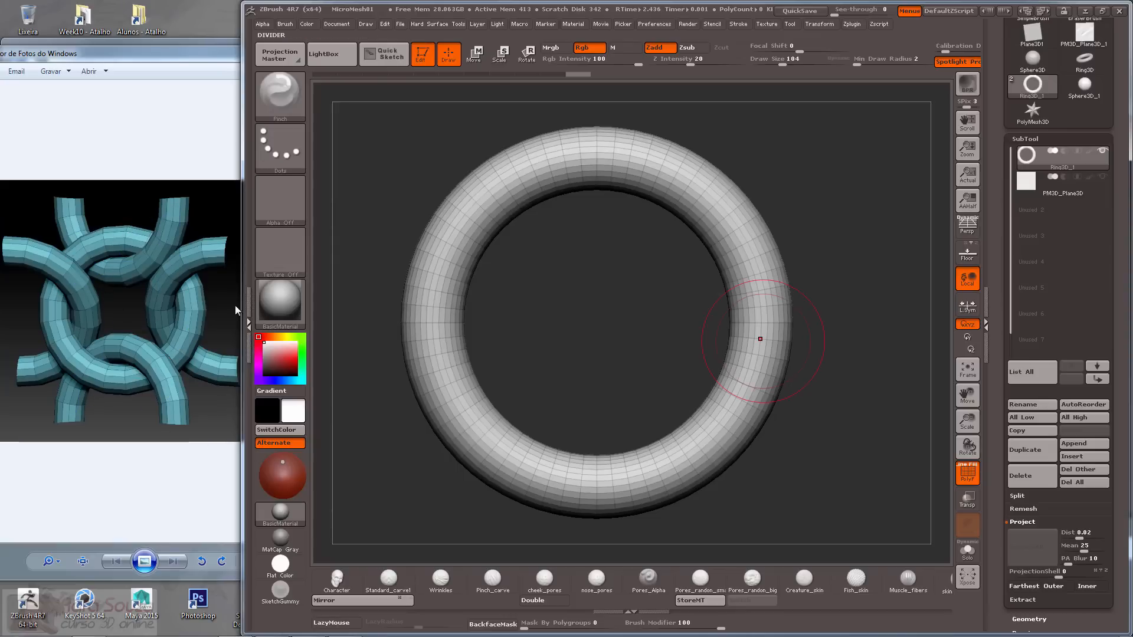
# Inspect the ring's polygon density with the polyframe off and on, comparing it with the reference image.
pyautogui.press('Escape')
pyautogui.moveTo(405, 112); pyautogui.dragTo(378, 168)
pyautogui.scroll(3, 1000, 186)
pyautogui.click(965, 483)
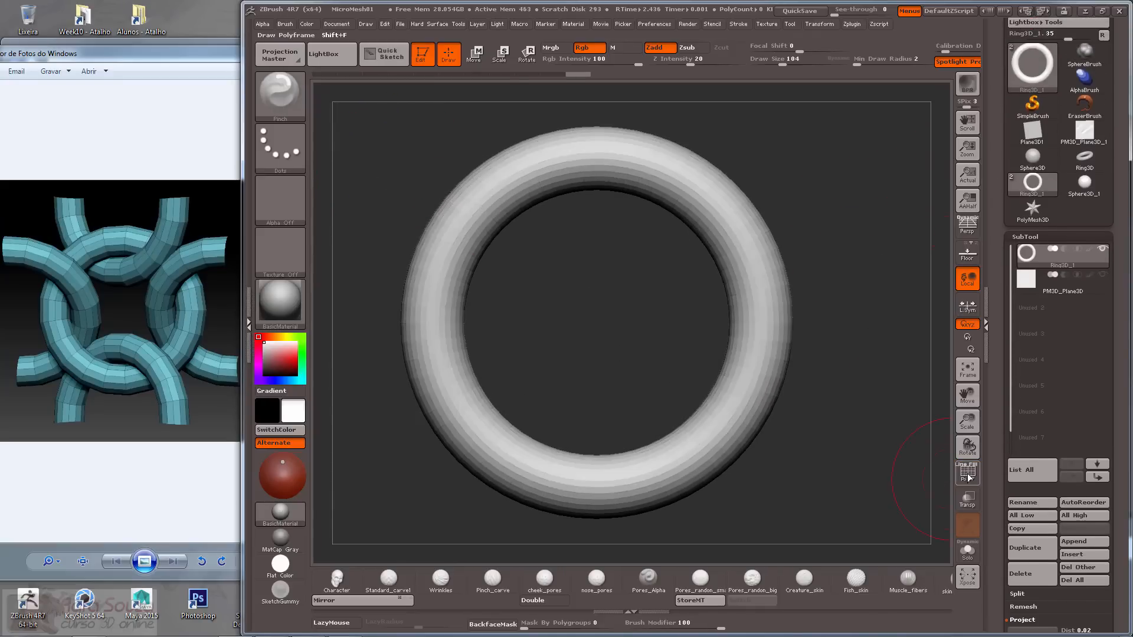
pyautogui.click(965, 483)
pyautogui.keyDown('alt'); pyautogui.moveTo(589, 279); pyautogui.dragTo(551, 189); pyautogui.keyUp('alt')
pyautogui.keyDown('alt'); pyautogui.moveTo(474, 376); pyautogui.dragTo(462, 273); pyautogui.keyUp('alt')
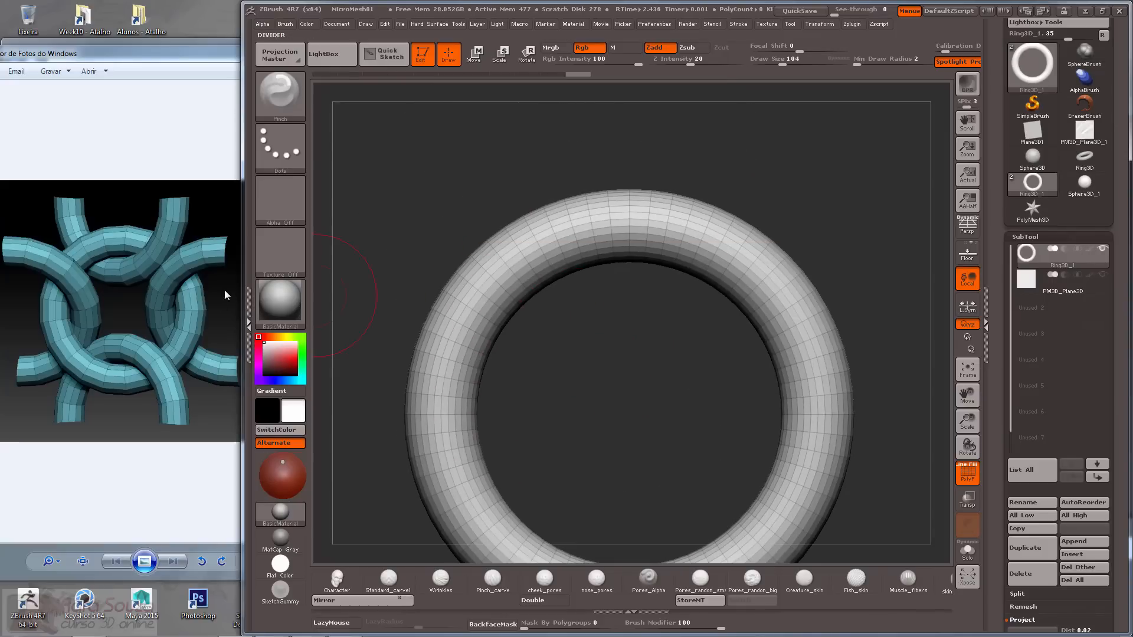
pyautogui.press('ctrl')
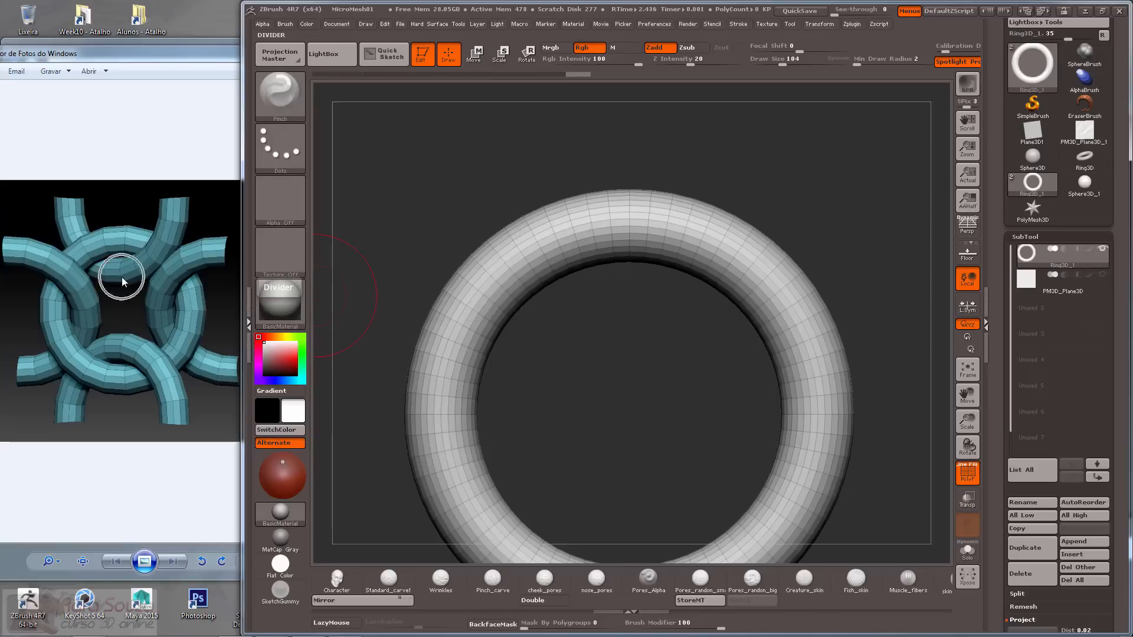
pyautogui.click(147, 207)
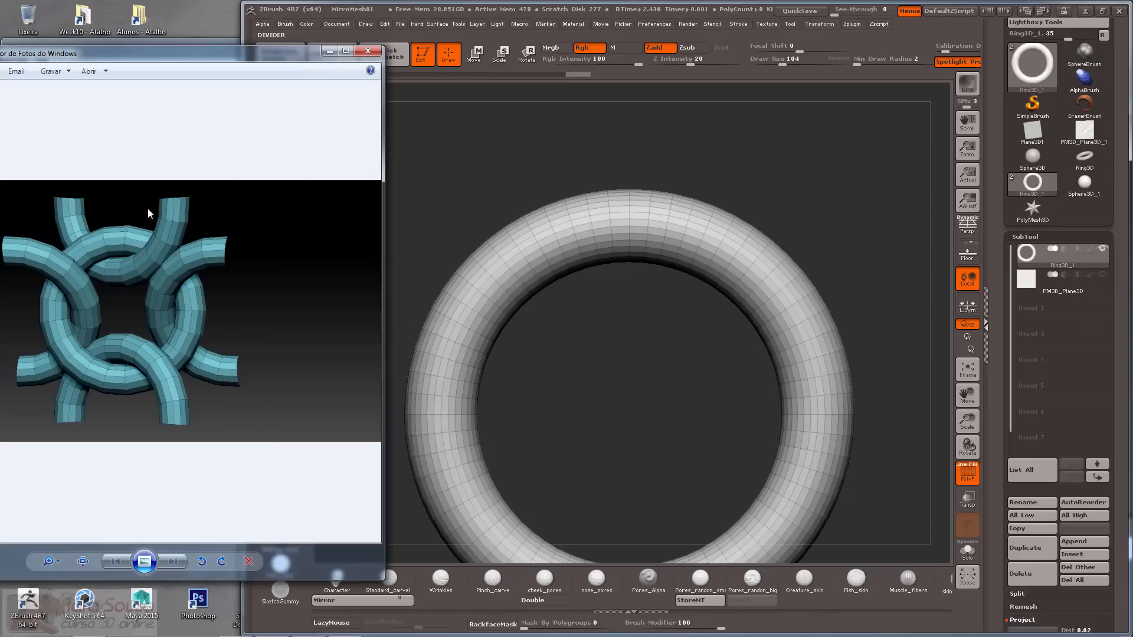
pyautogui.click(442, 144)
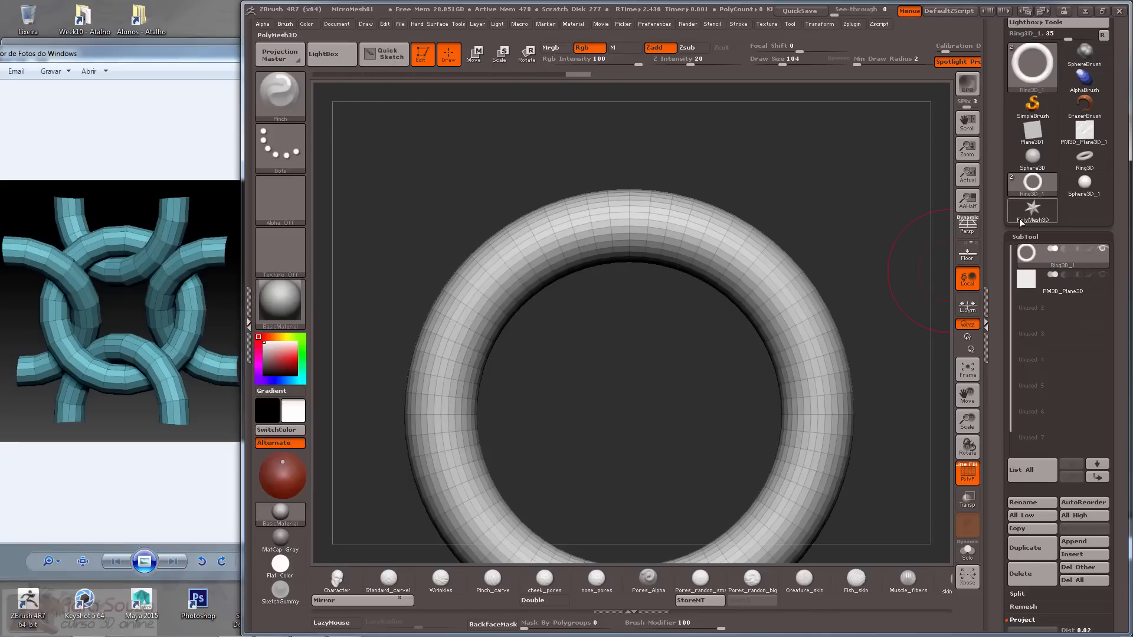
# Delete the Ring3D_1 subtool, keeping only PM3D_Plane3D in the tool.
pyautogui.moveTo(996, 214); pyautogui.dragTo(996, 252)
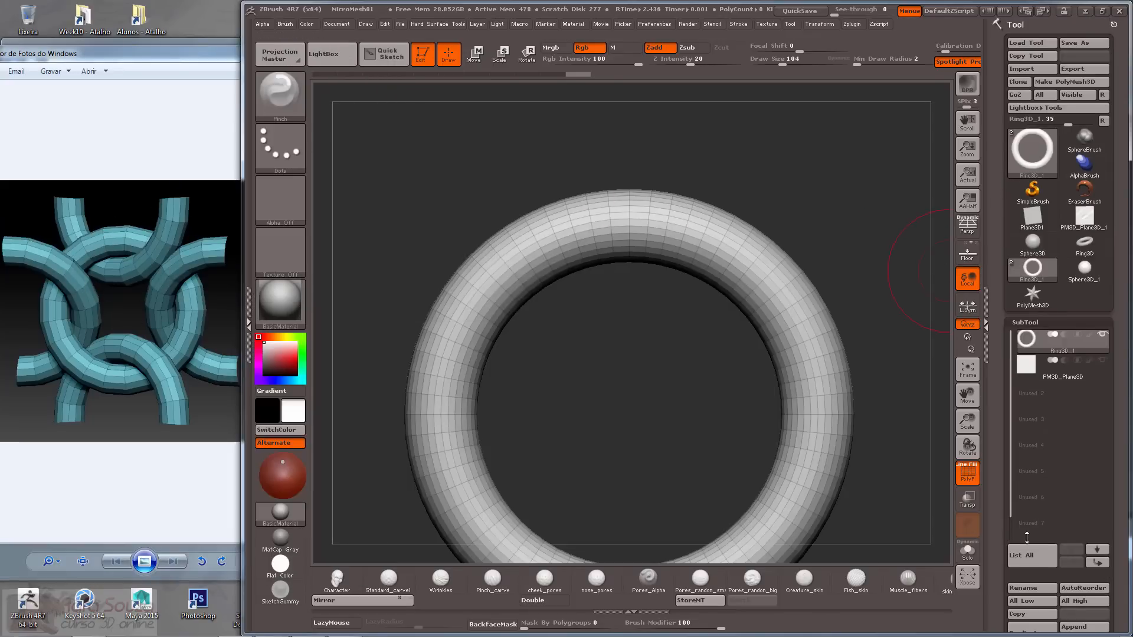
pyautogui.moveTo(1002, 552); pyautogui.dragTo(1006, 484)
pyautogui.click(1021, 490)
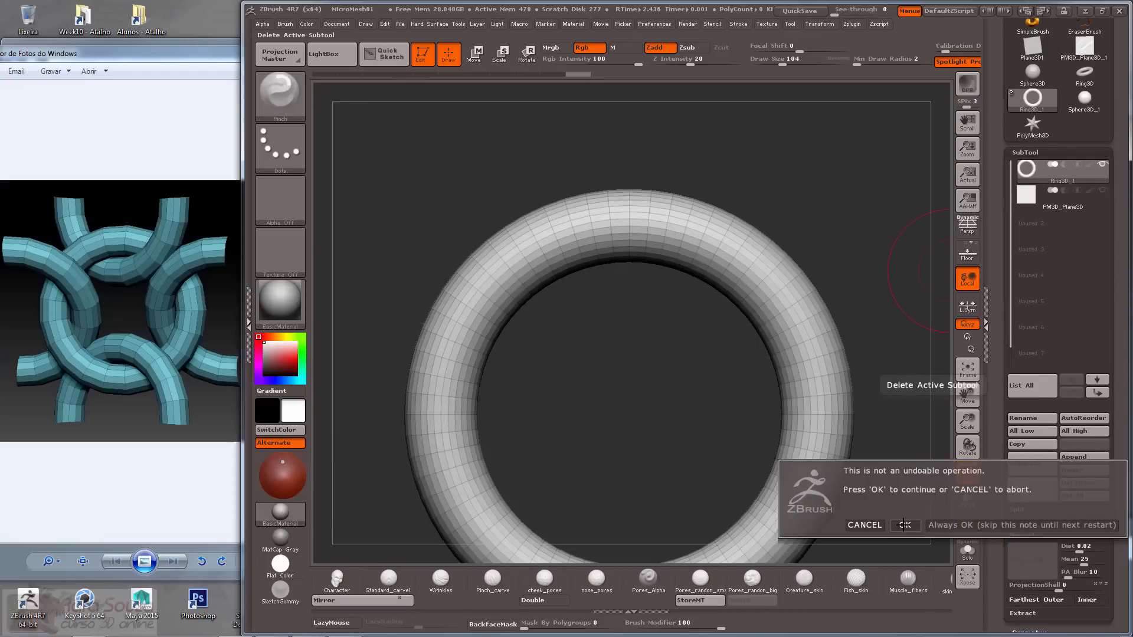
pyautogui.click(906, 532)
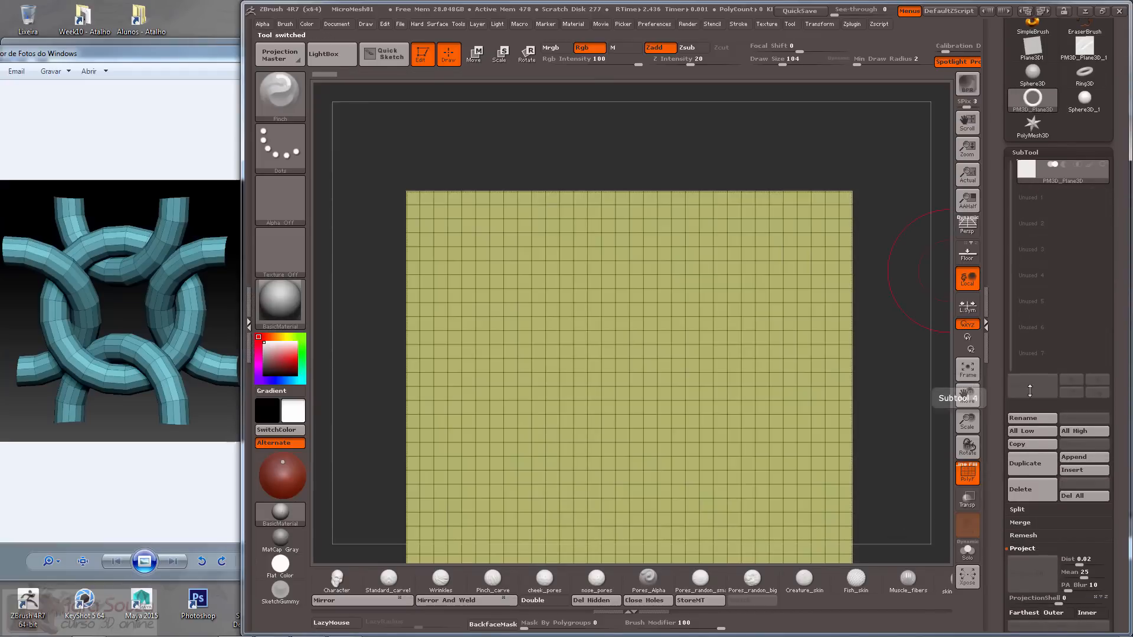
# Delete the remaining PM3D_Plane3D subtool and face the Ring3D primitive front-on.
pyautogui.click(1083, 470)
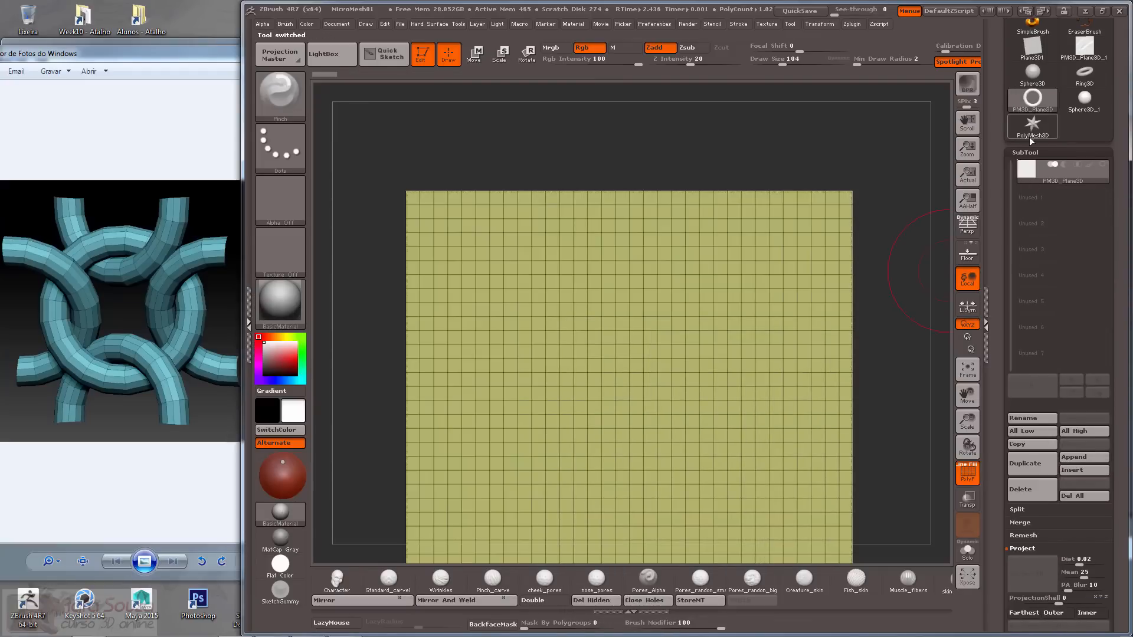
pyautogui.click(1030, 489)
pyautogui.click(865, 508)
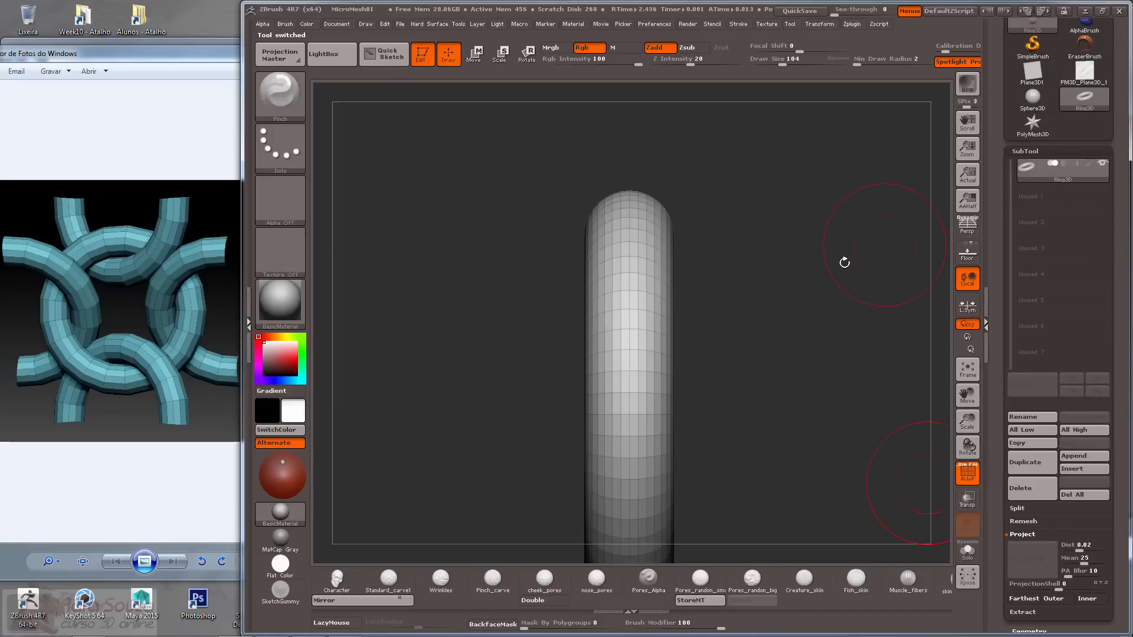
pyautogui.keyDown('shift'); pyautogui.moveTo(844, 262); pyautogui.dragTo(761, 278); pyautogui.keyUp('shift')
pyautogui.moveTo(1000, 501); pyautogui.dragTo(1000, 367)
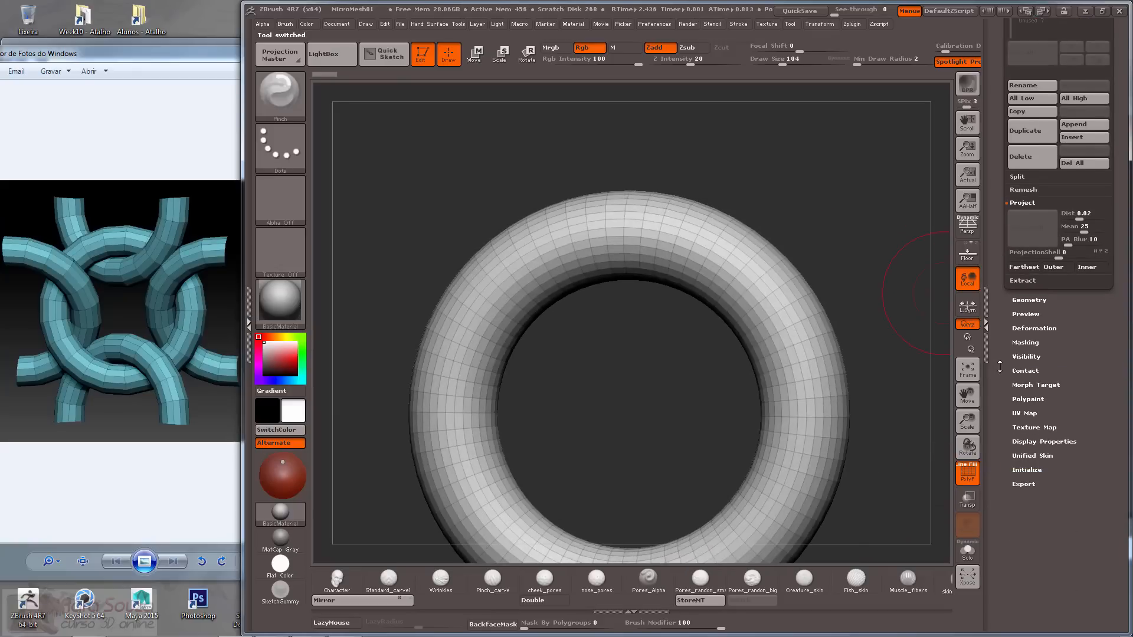
pyautogui.keyDown('shift'); pyautogui.moveTo(885, 293); pyautogui.dragTo(860, 193); pyautogui.keyUp('shift')
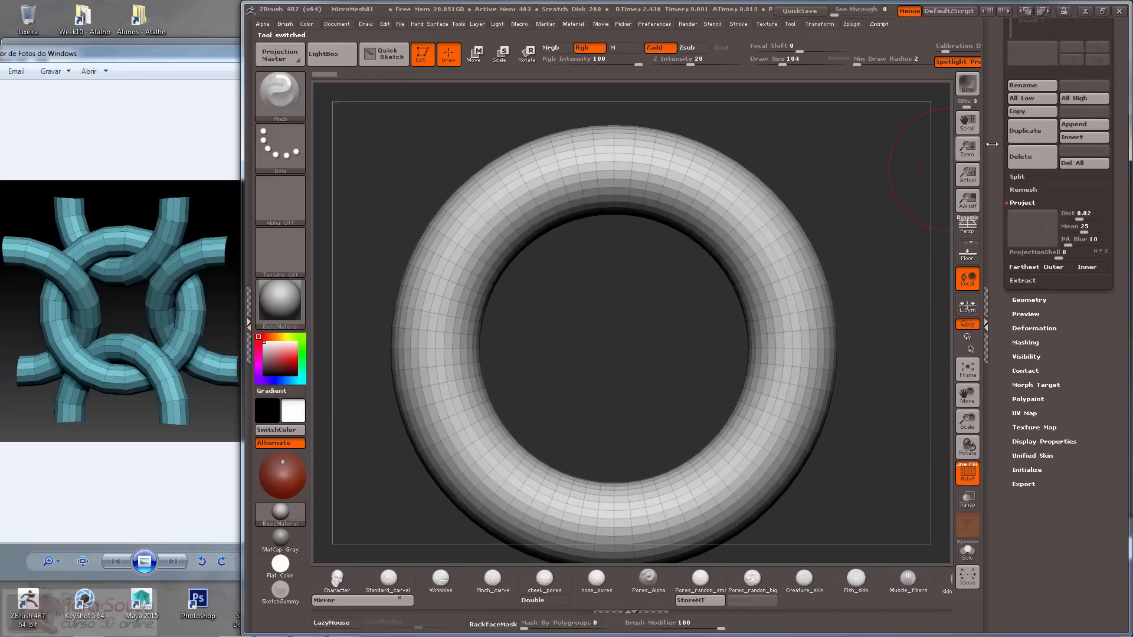
pyautogui.moveTo(997, 144); pyautogui.dragTo(997, 545)
pyautogui.click(1027, 140)
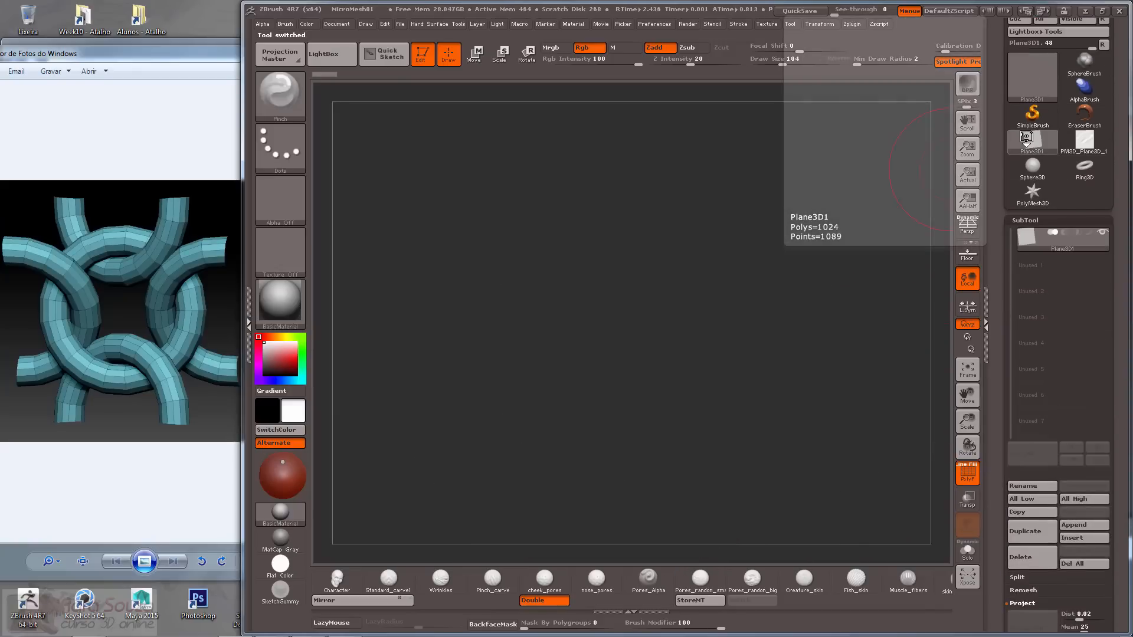
pyautogui.click(1027, 137)
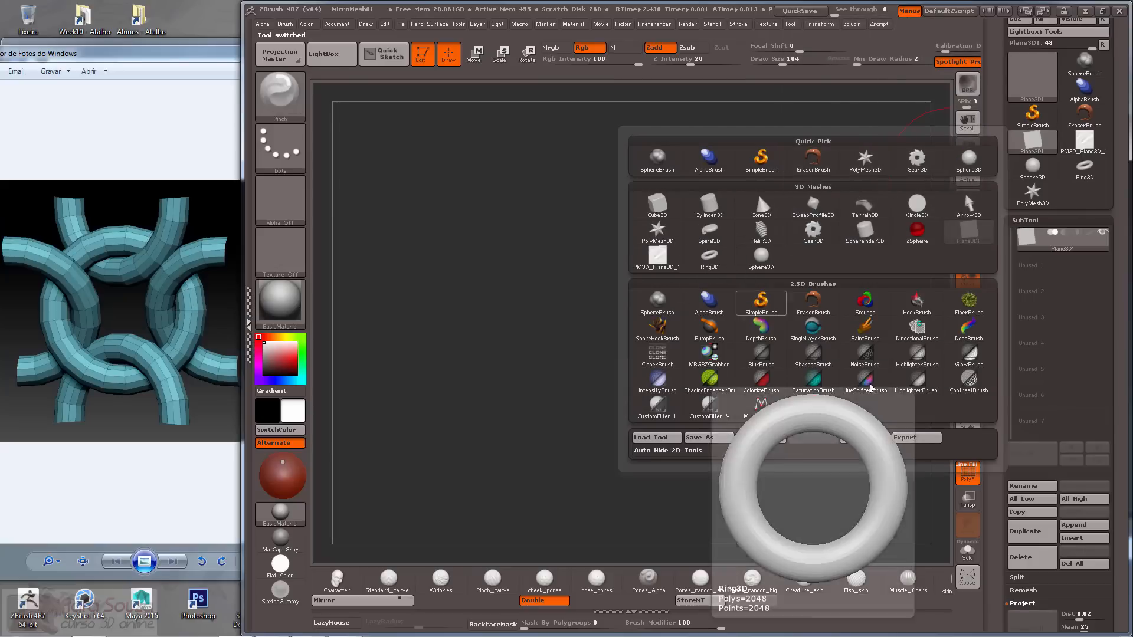
pyautogui.click(1084, 169)
# Lower the Ring3D primitive's initial subdivisions to SDivide 8 and LDivide 25.
pyautogui.moveTo(1000, 458); pyautogui.dragTo(1000, 493)
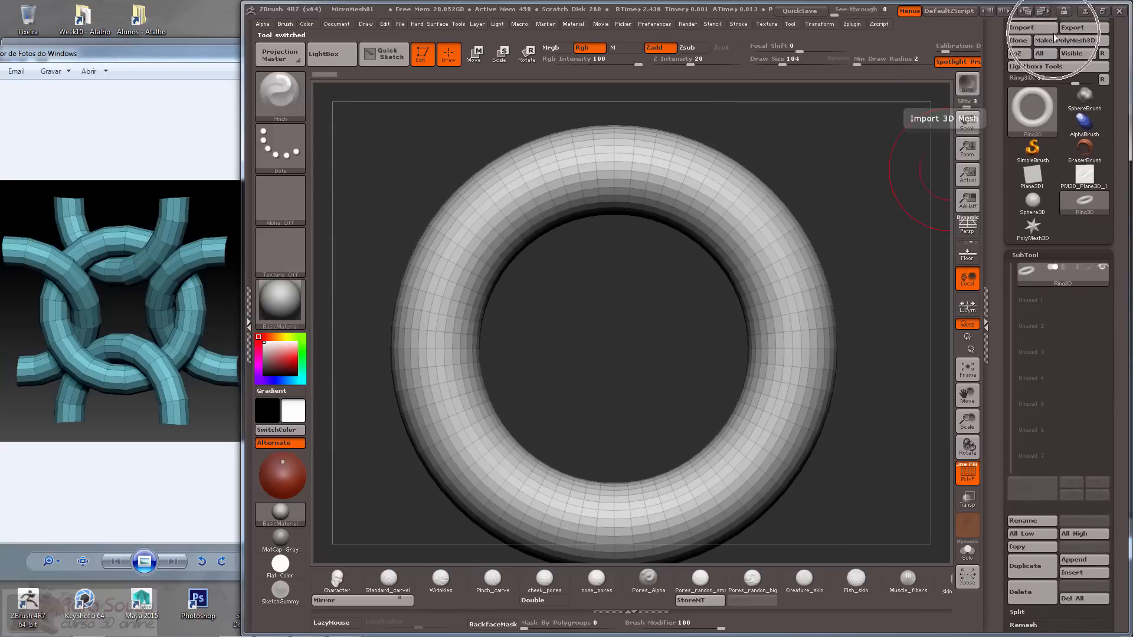
pyautogui.moveTo(1003, 396)
pyautogui.mouseDown()
pyautogui.moveTo(1003, 359)
pyautogui.moveTo(1004, 396)
pyautogui.mouseUp()
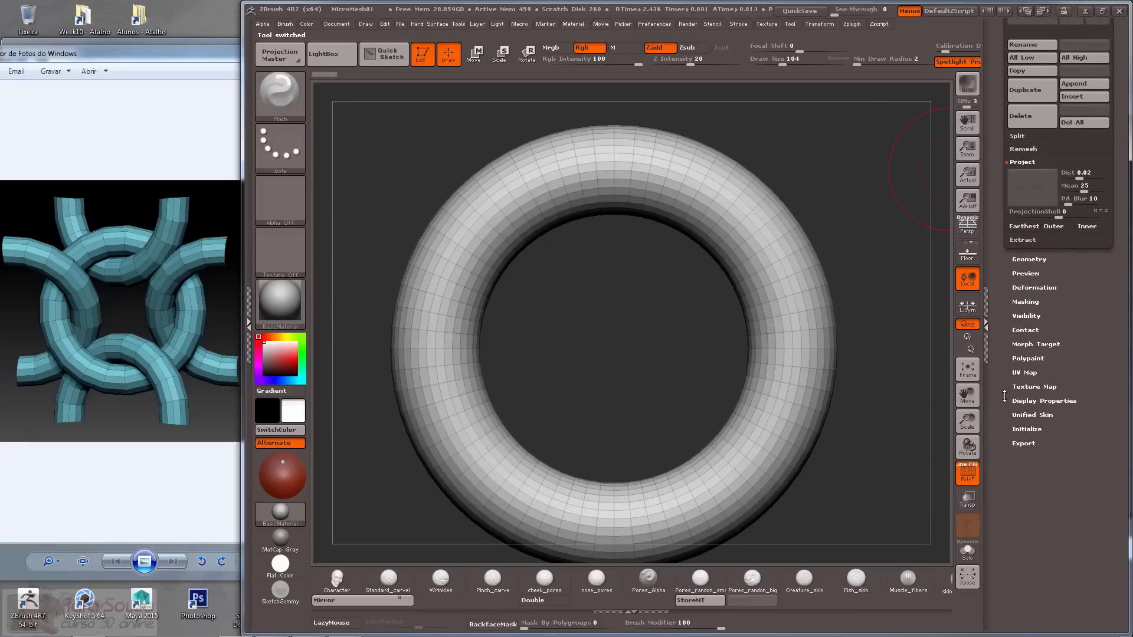
pyautogui.click(1026, 429)
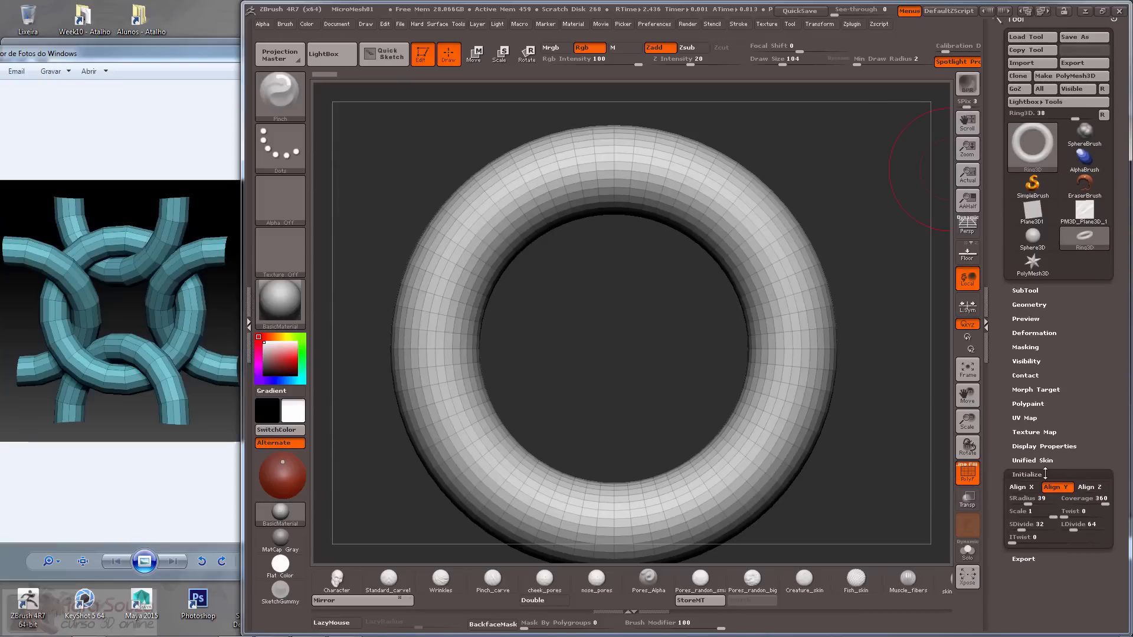
pyautogui.moveTo(1026, 525); pyautogui.dragTo(1015, 523)
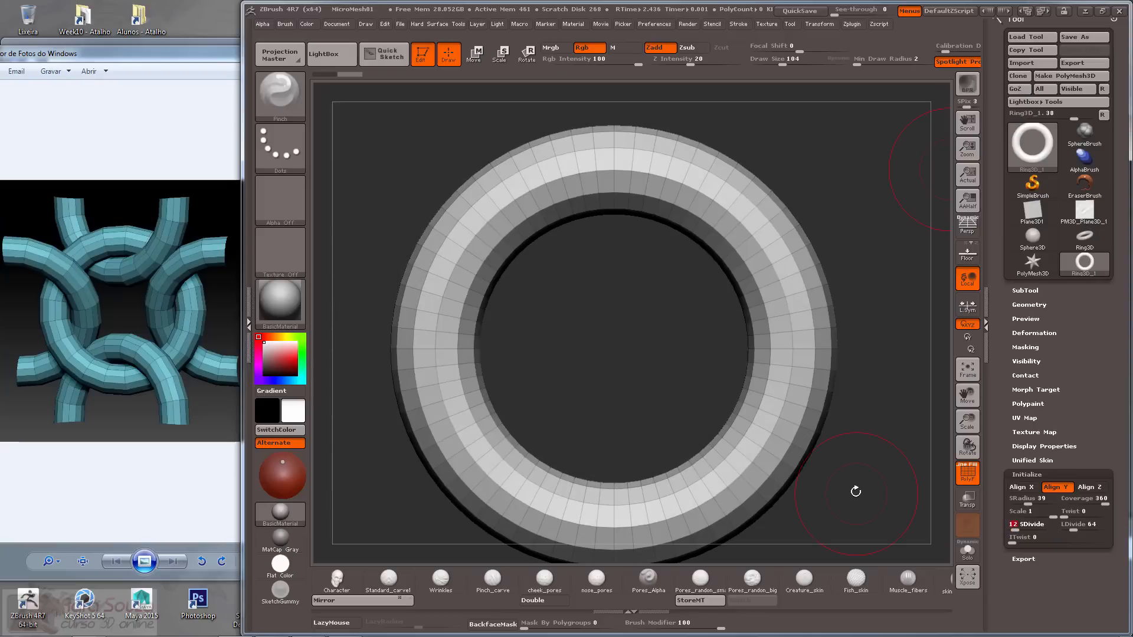
pyautogui.keyDown('alt'); pyautogui.moveTo(865, 473); pyautogui.dragTo(845, 95); pyautogui.keyUp('alt')
pyautogui.moveTo(845, 358)
pyautogui.keyDown('alt'); pyautogui.mouseDown()
pyautogui.moveTo(799, 220)
pyautogui.moveTo(856, 566)
pyautogui.moveTo(856, 436)
pyautogui.moveTo(855, 481)
pyautogui.mouseUp(); pyautogui.keyUp('alt')
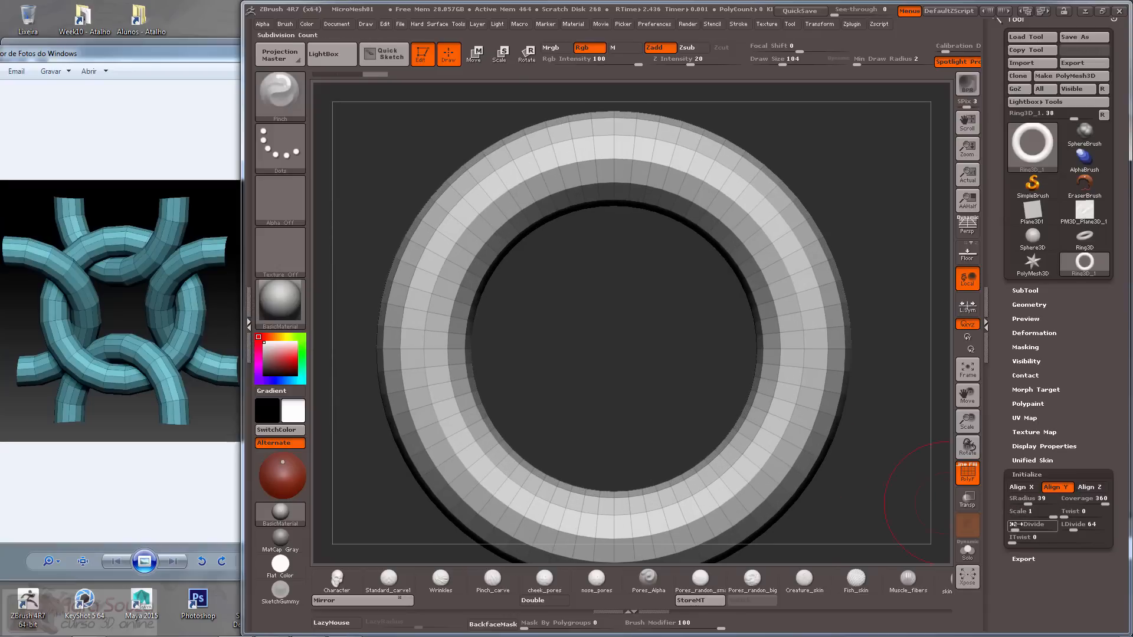
pyautogui.moveTo(1021, 524); pyautogui.dragTo(1067, 531)
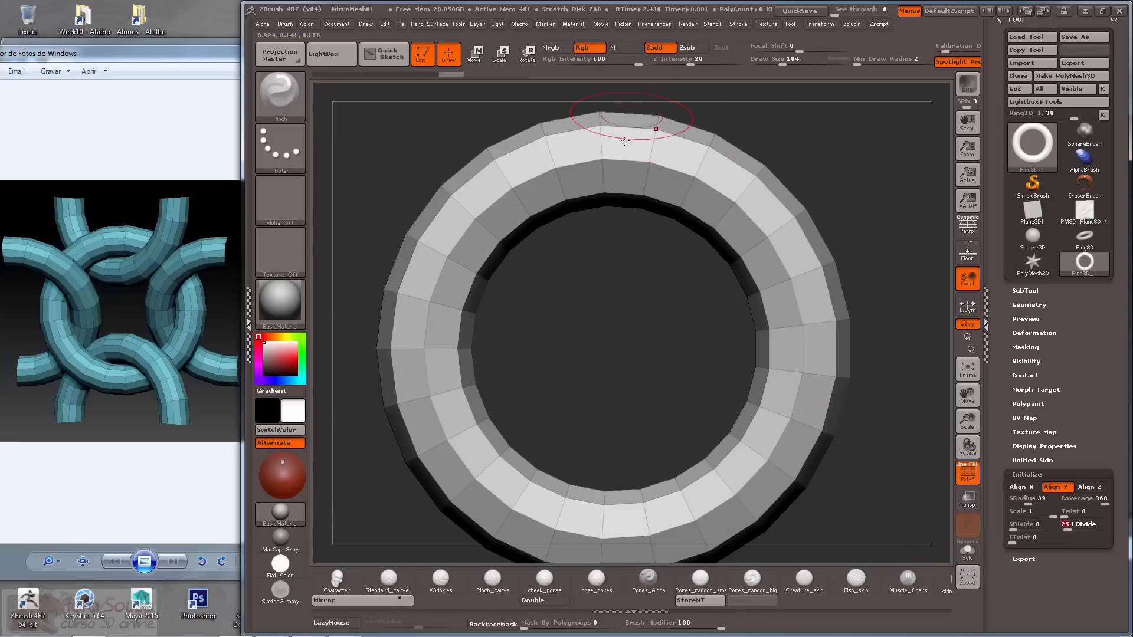
# Trace the reference's lower half-ring and the missing top of its upper ring in blue, mark the cut ends, and undo the traced lines.
pyautogui.hotkey('ctrl', 'shift')
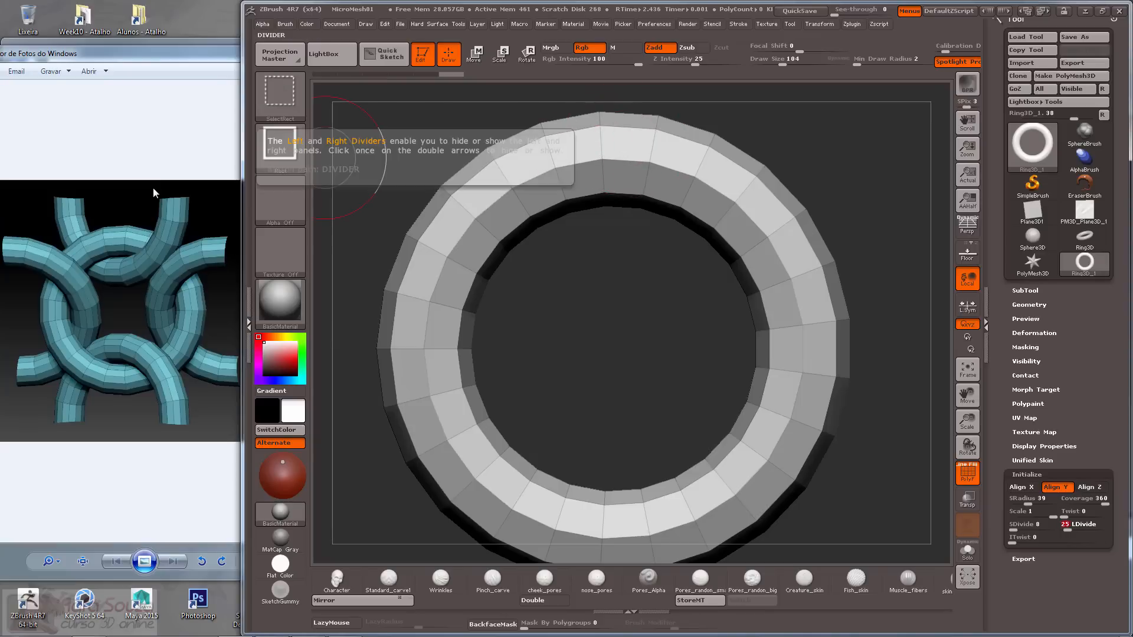
pyautogui.moveTo(178, 423)
pyautogui.mouseDown()
pyautogui.moveTo(82, 370)
pyautogui.moveTo(50, 429)
pyautogui.mouseUp()
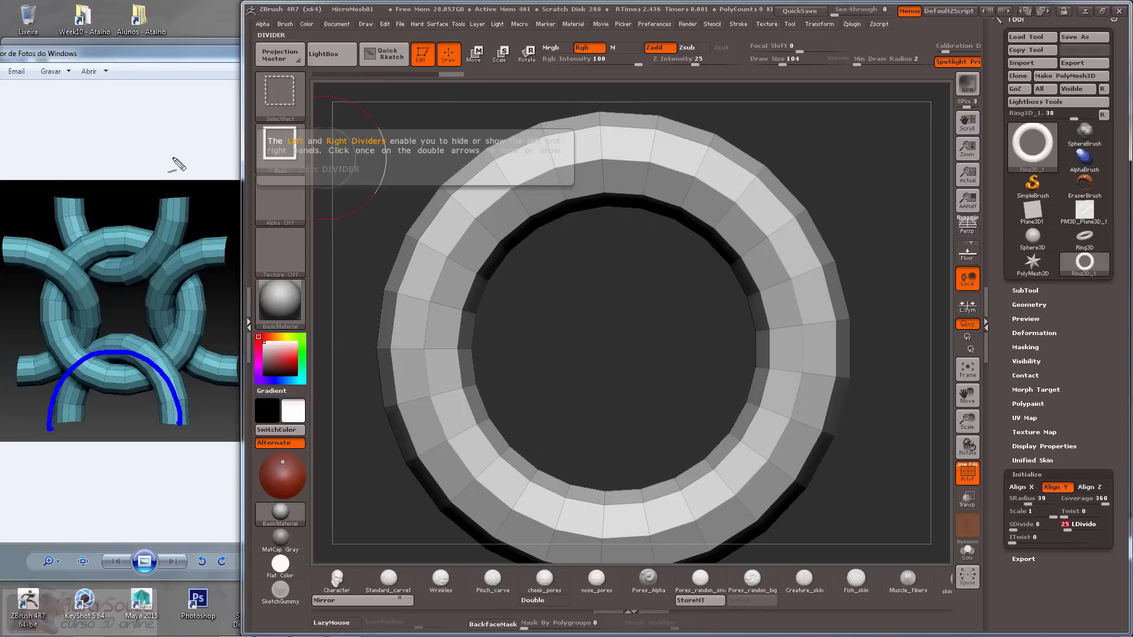
pyautogui.moveTo(182, 184)
pyautogui.mouseDown()
pyautogui.moveTo(68, 144)
pyautogui.moveTo(65, 216)
pyautogui.moveTo(203, 197)
pyautogui.moveTo(146, 196)
pyautogui.mouseUp()
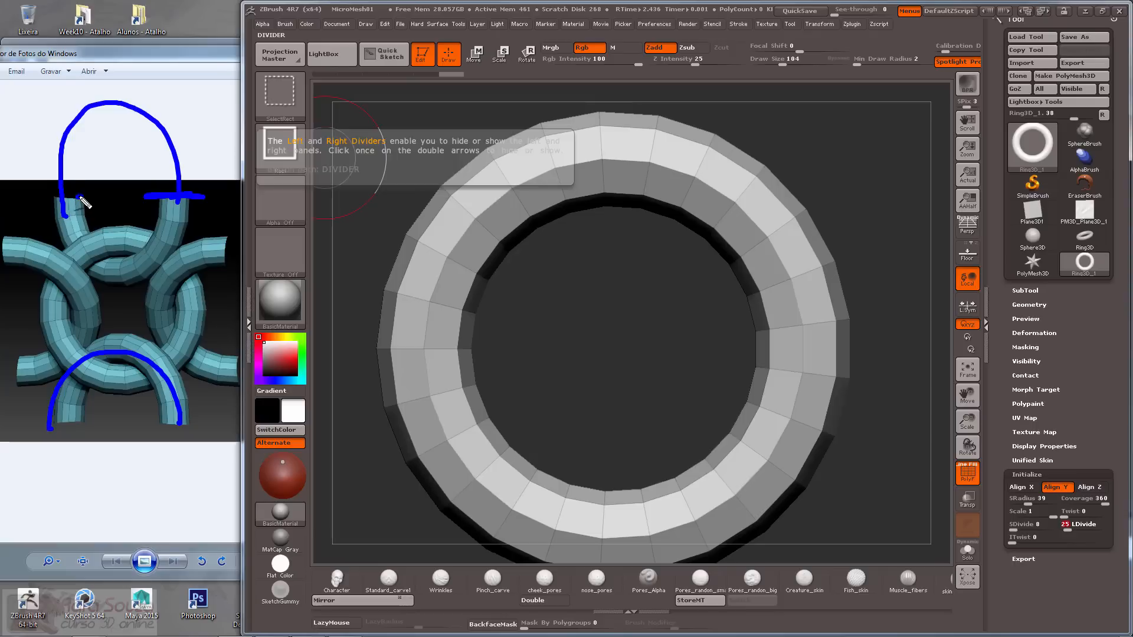
pyautogui.moveTo(86, 201); pyautogui.dragTo(83, 211)
pyautogui.hotkey('ctrl', 'z')
pyautogui.hotkey('ctrl', 'z')
pyautogui.hotkey('ctrl', 'z')
pyautogui.hotkey('ctrl', 'z')
pyautogui.hotkey('ctrl', 'z')
pyautogui.hotkey('ctrl', 'z')
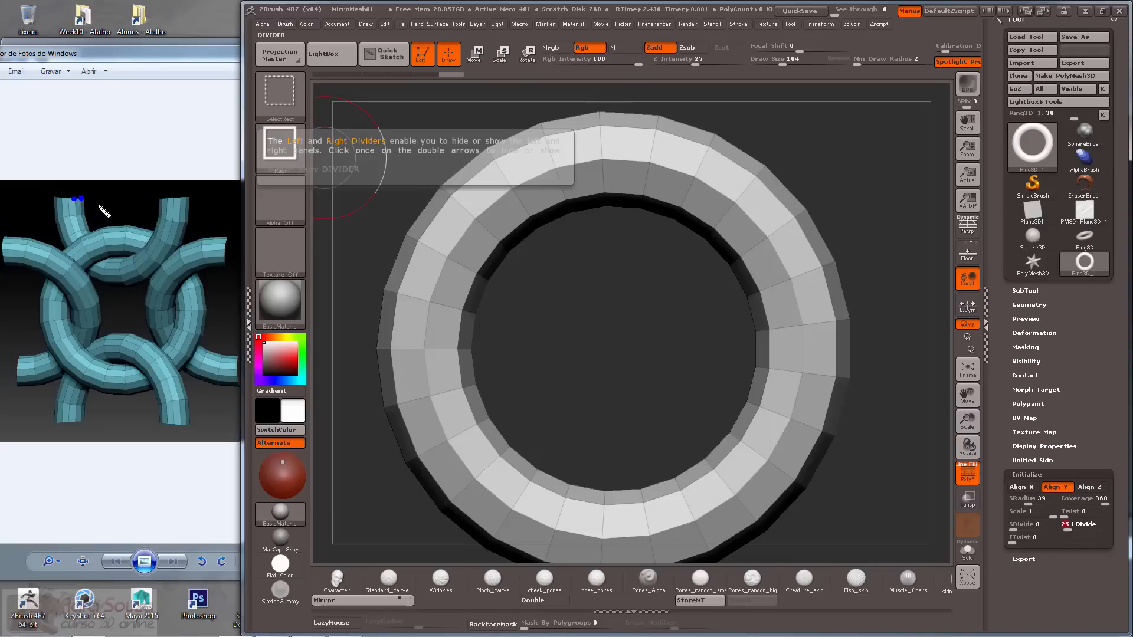
# Outline the missing half of the reference's upper ring in red, mark its cut ends, and clear all annotations.
pyautogui.click(169, 199)
pyautogui.moveTo(168, 190)
pyautogui.mouseDown()
pyautogui.moveTo(184, 192)
pyautogui.moveTo(118, 101)
pyautogui.moveTo(84, 131)
pyautogui.mouseUp()
pyautogui.hotkey('ctrl', 'z')
pyautogui.moveTo(189, 184)
pyautogui.mouseDown()
pyautogui.moveTo(53, 167)
pyautogui.moveTo(76, 179)
pyautogui.moveTo(164, 168)
pyautogui.moveTo(186, 188)
pyautogui.mouseUp()
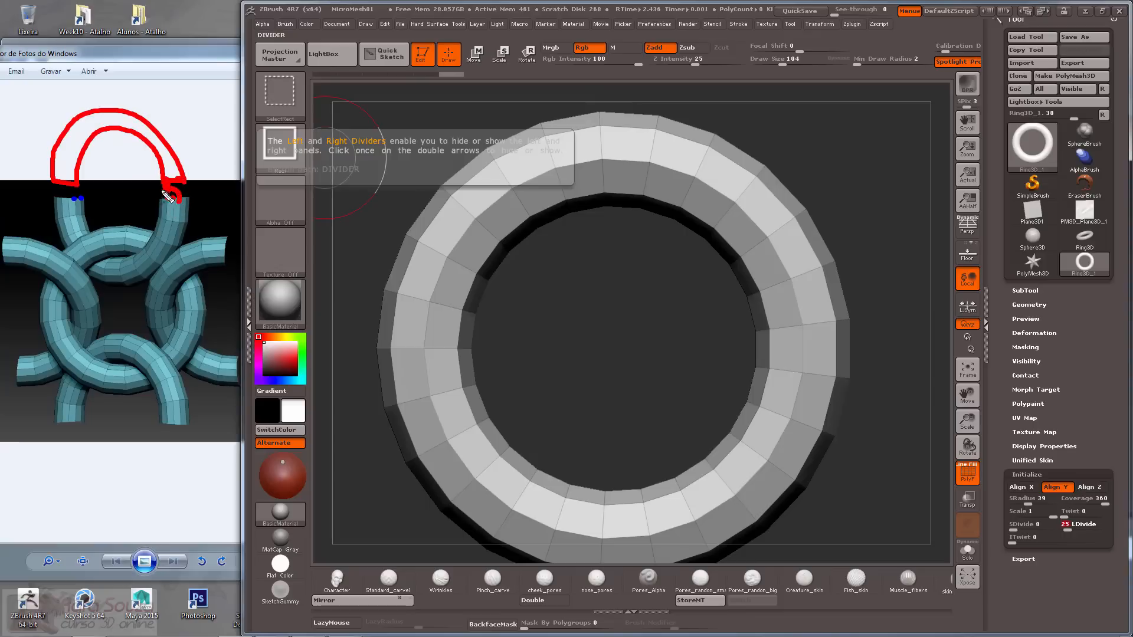
pyautogui.moveTo(164, 192); pyautogui.dragTo(179, 206)
pyautogui.press('Escape')
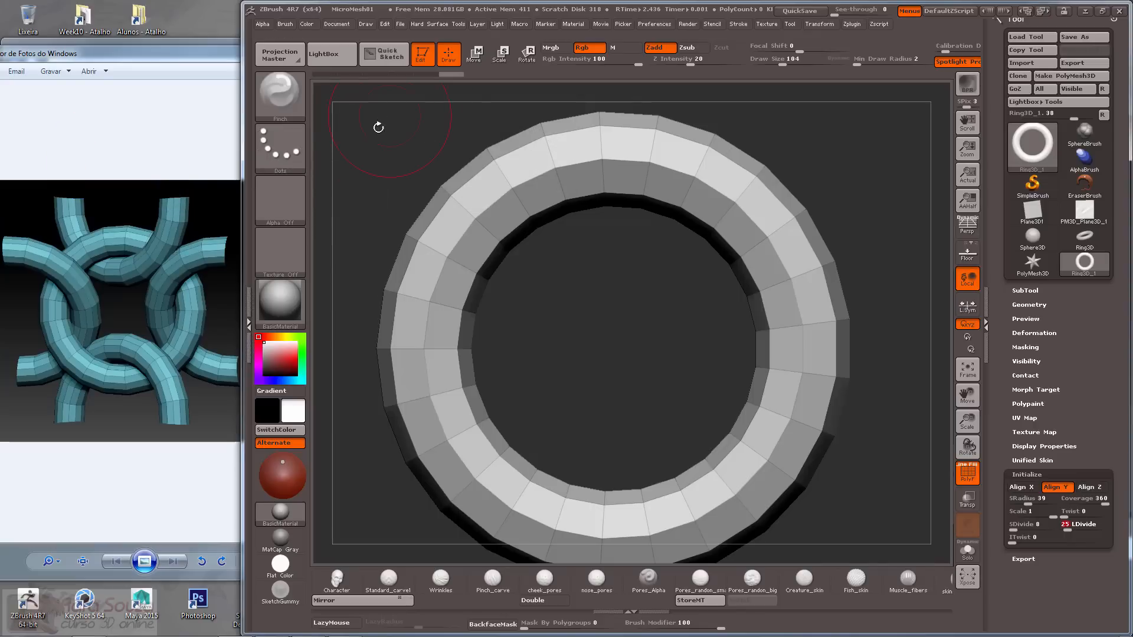
# Convert the low-poly ring primitive into a PolyMesh3D.
pyautogui.moveTo(372, 157); pyautogui.dragTo(448, 168)
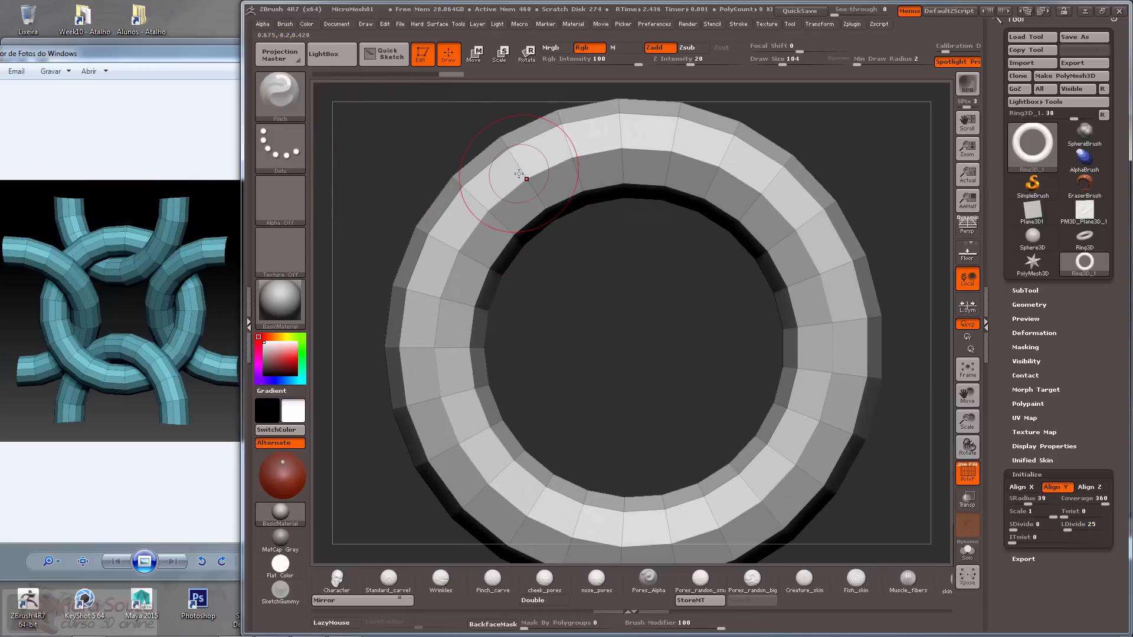
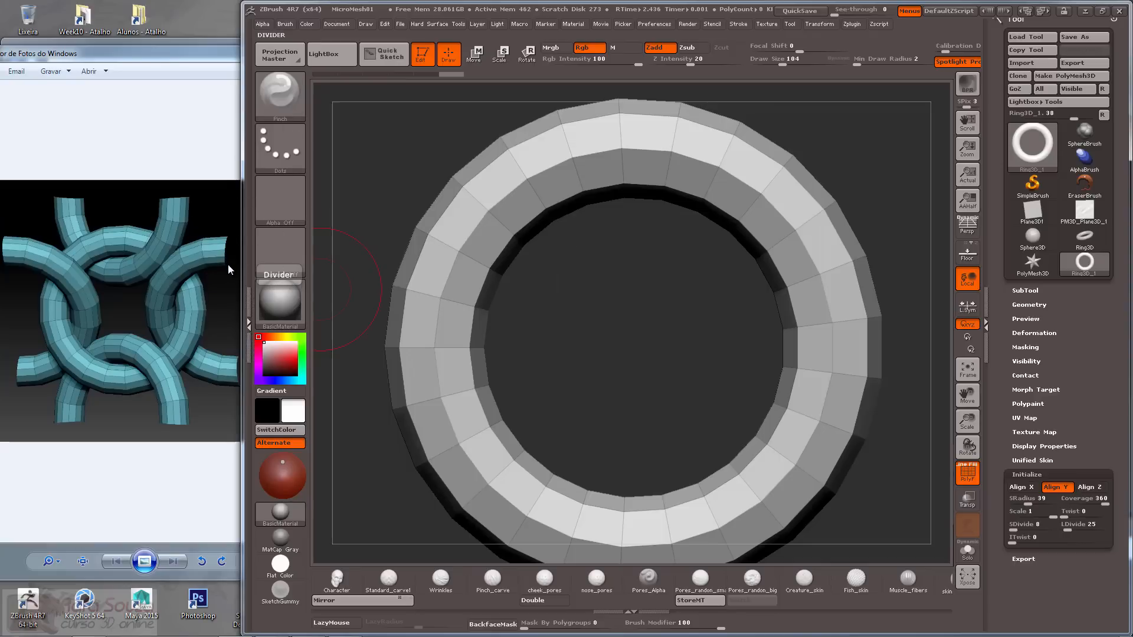
pyautogui.moveTo(604, 311); pyautogui.dragTo(304, 242)
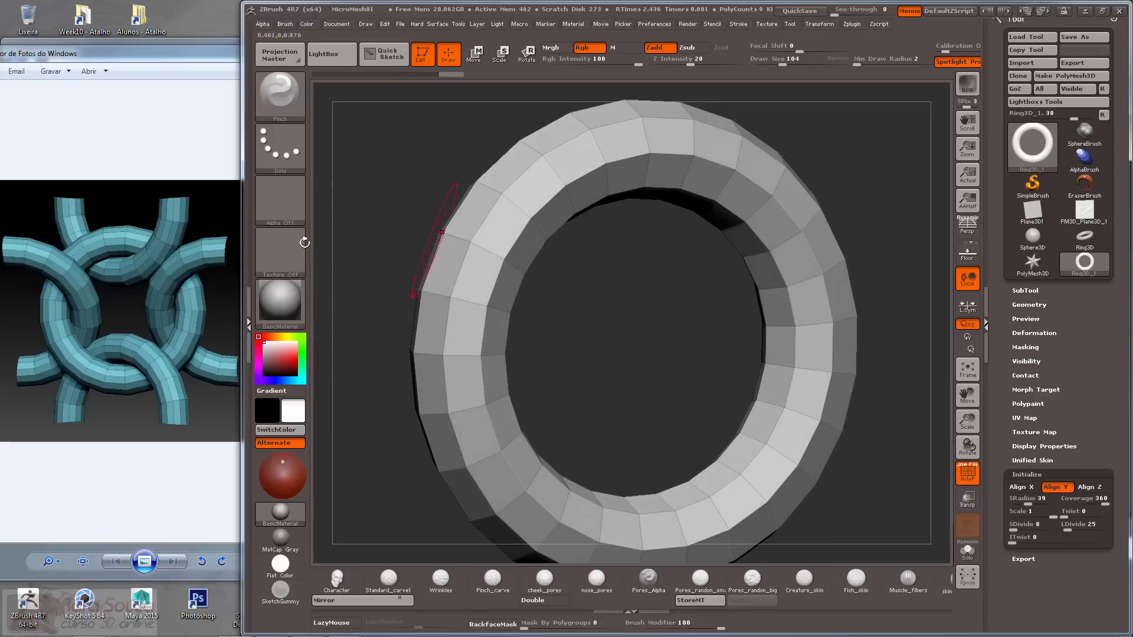
pyautogui.keyDown('shift'); pyautogui.moveTo(666, 324); pyautogui.dragTo(683, 293); pyautogui.keyUp('shift')
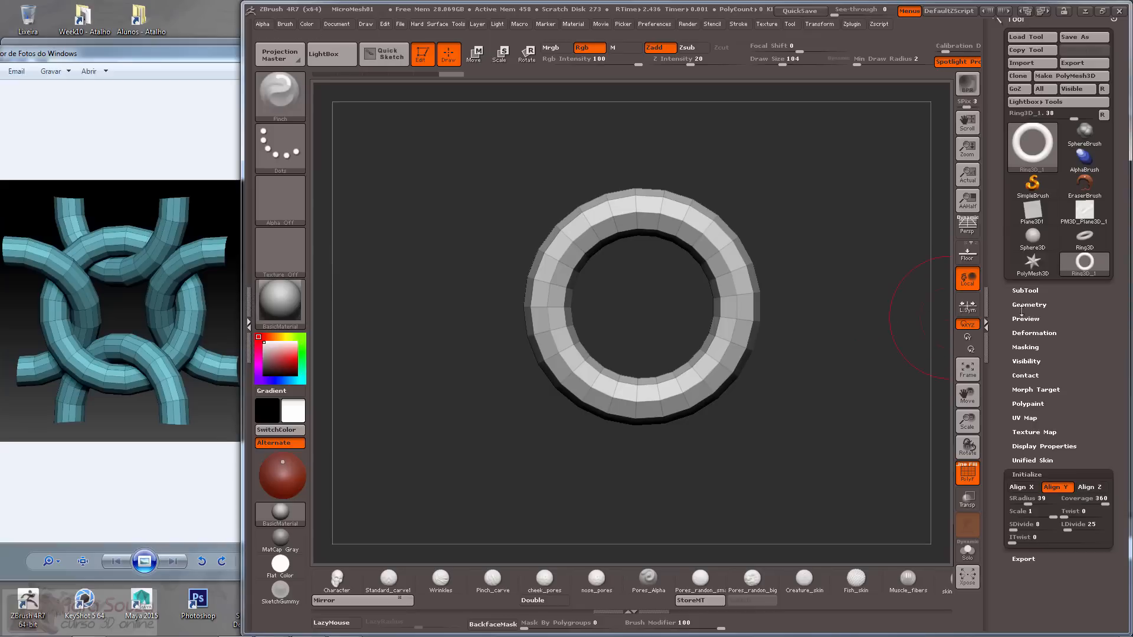
pyautogui.keyDown('alt'); pyautogui.moveTo(866, 330); pyautogui.dragTo(893, 354); pyautogui.keyUp('alt')
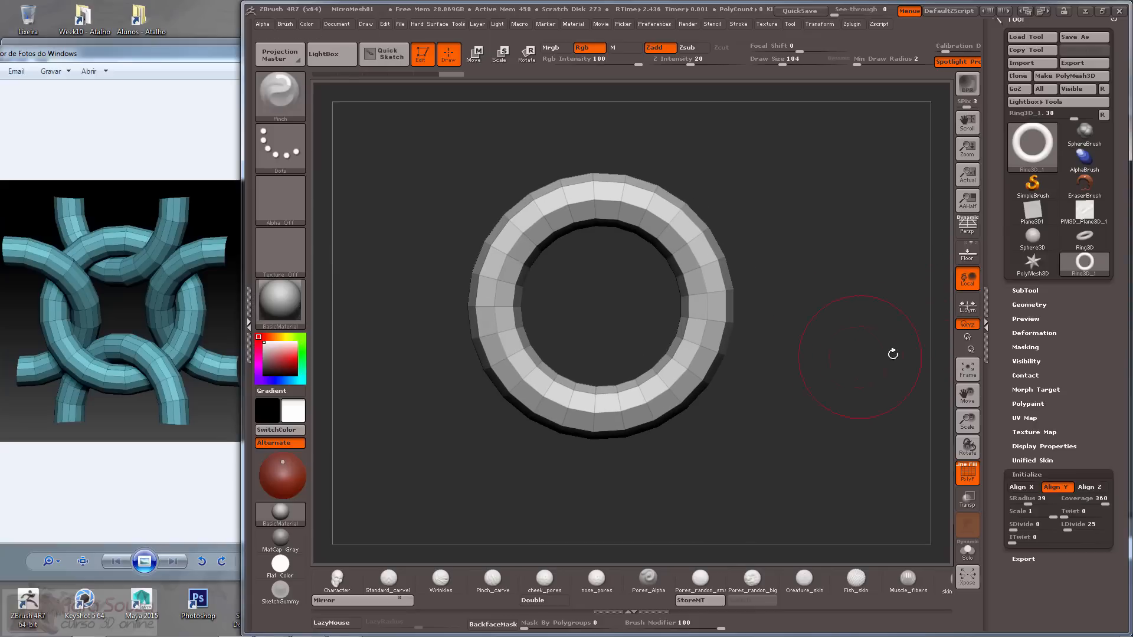
pyautogui.click(1010, 290)
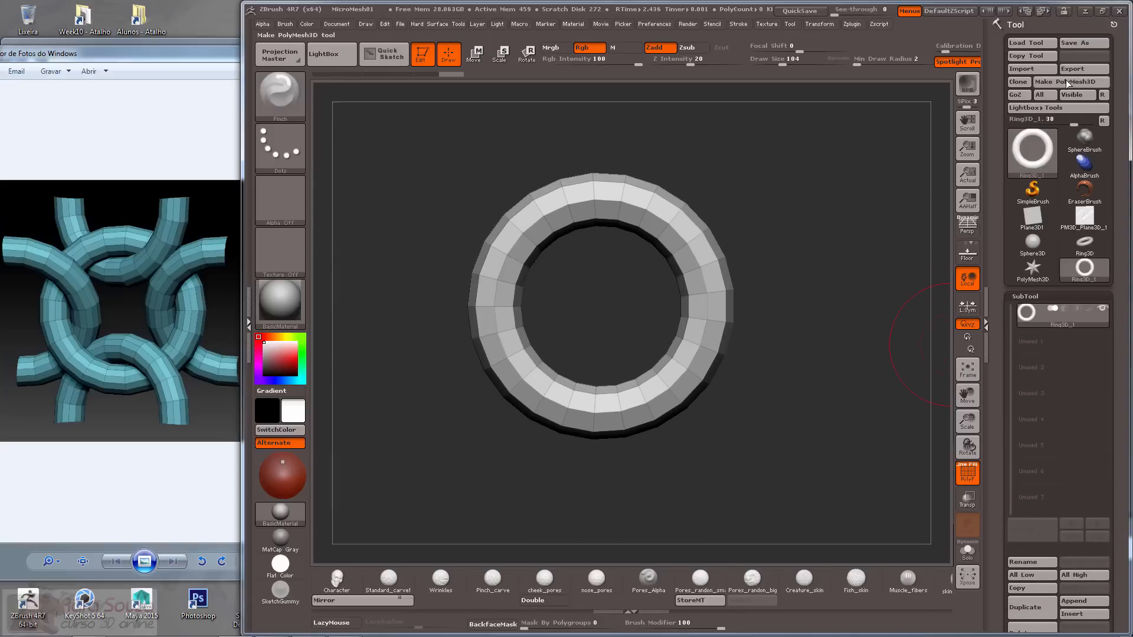
pyautogui.click(1069, 84)
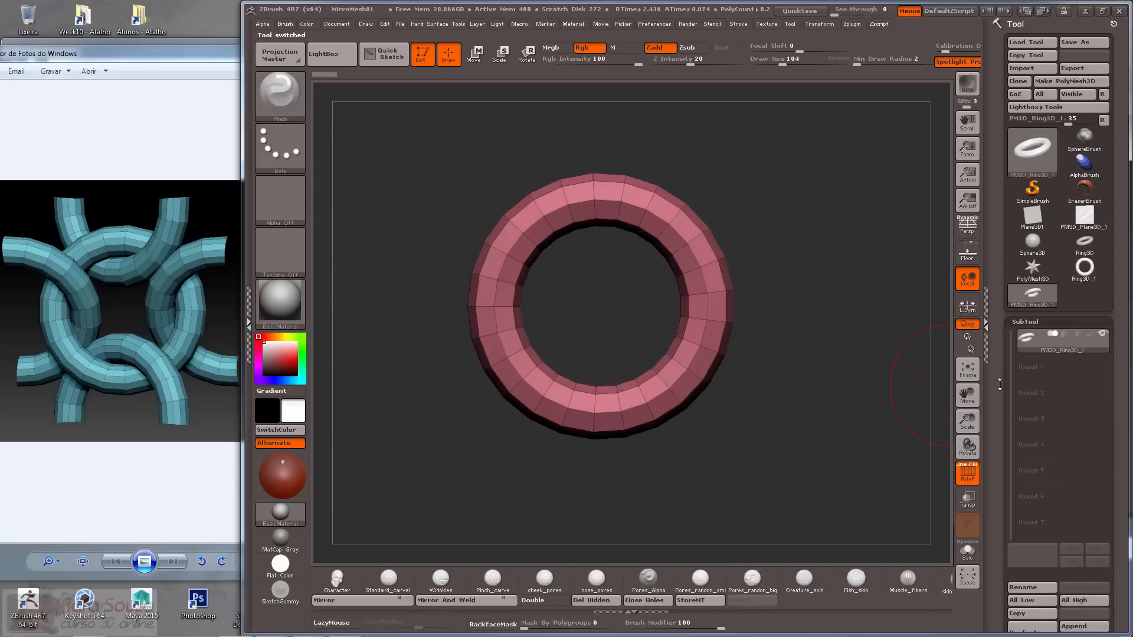
# Duplicate the ring subtool, turn off the polyframe, and move the copy sideways so it partly overlaps the original ring.
pyautogui.scroll(-2, 1000, 384)
pyautogui.click(1016, 571)
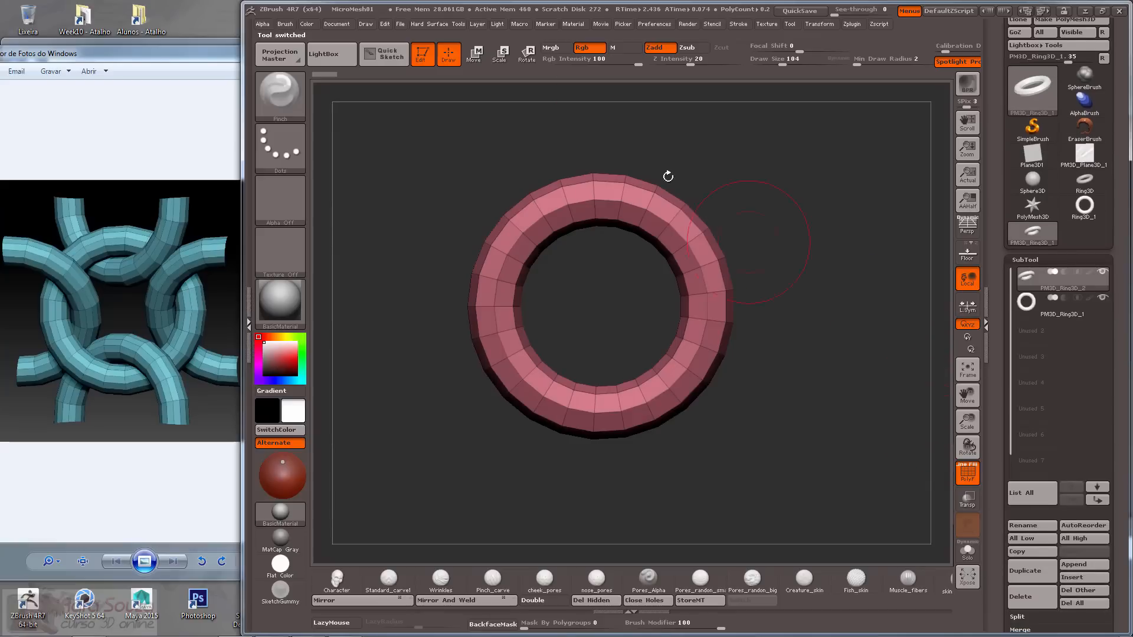
pyautogui.click(476, 54)
pyautogui.moveTo(436, 331)
pyautogui.mouseDown()
pyautogui.moveTo(540, 340)
pyautogui.moveTo(883, 474)
pyautogui.mouseUp()
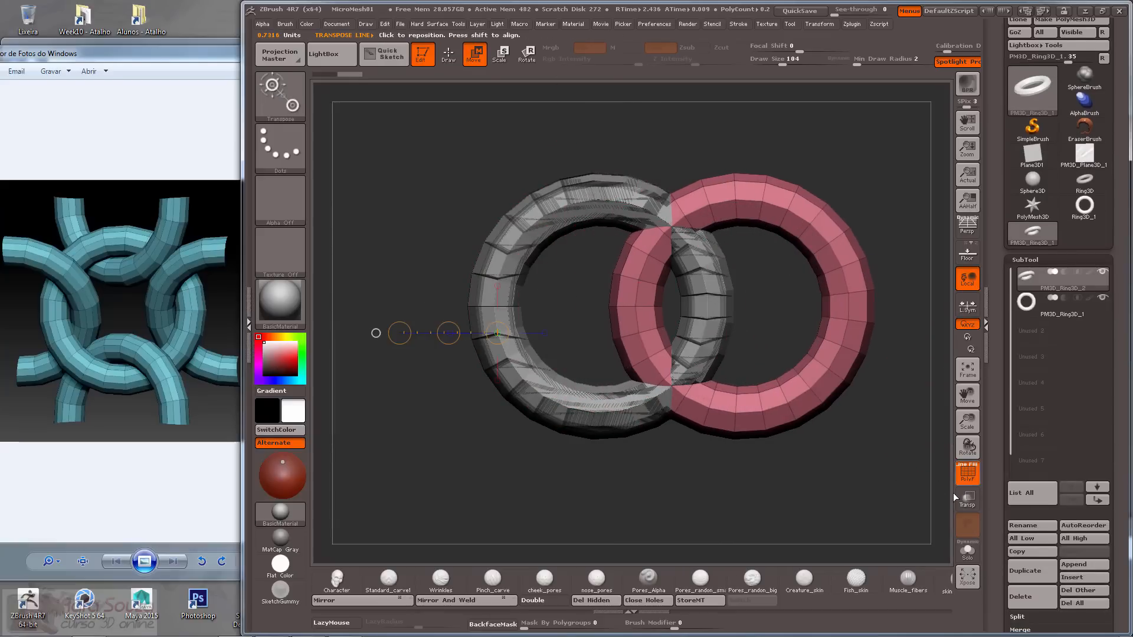
pyautogui.click(967, 473)
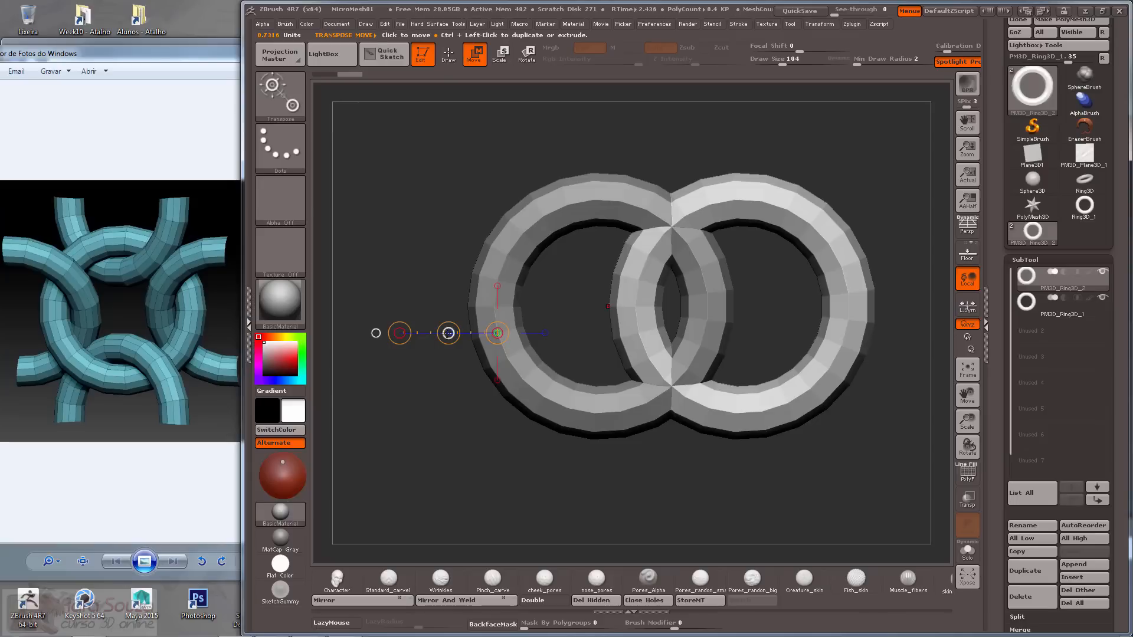
pyautogui.moveTo(448, 333); pyautogui.dragTo(467, 330)
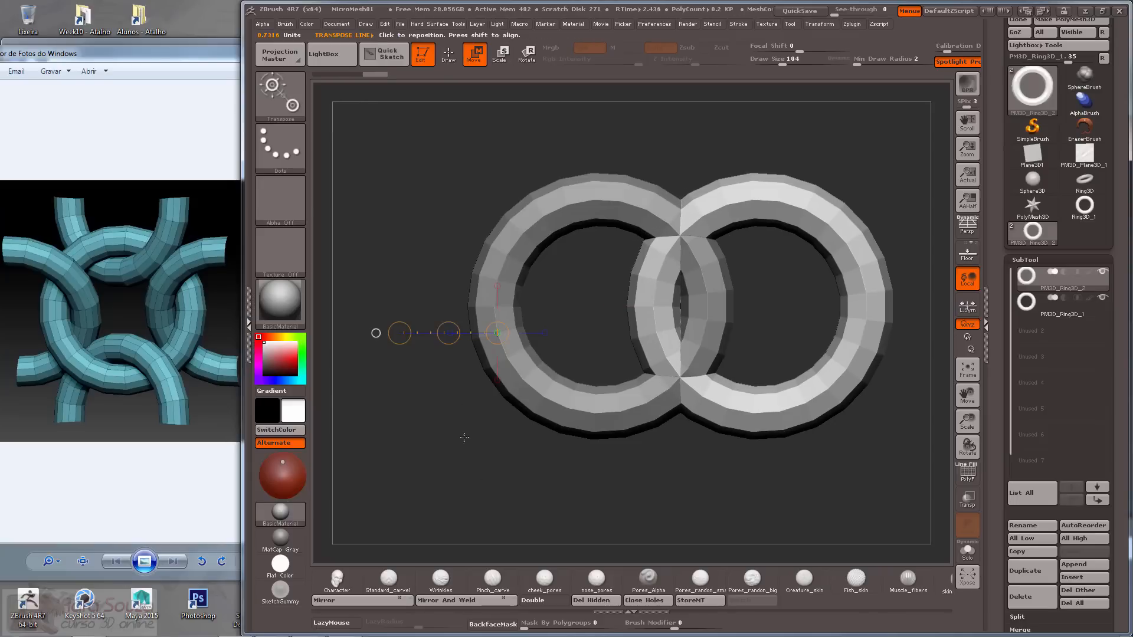
# Rotate the duplicated ring by 30 about the Z axis with the Rotate deformation so it interlocks with the original ring.
pyautogui.scroll(-8, 1006, 457)
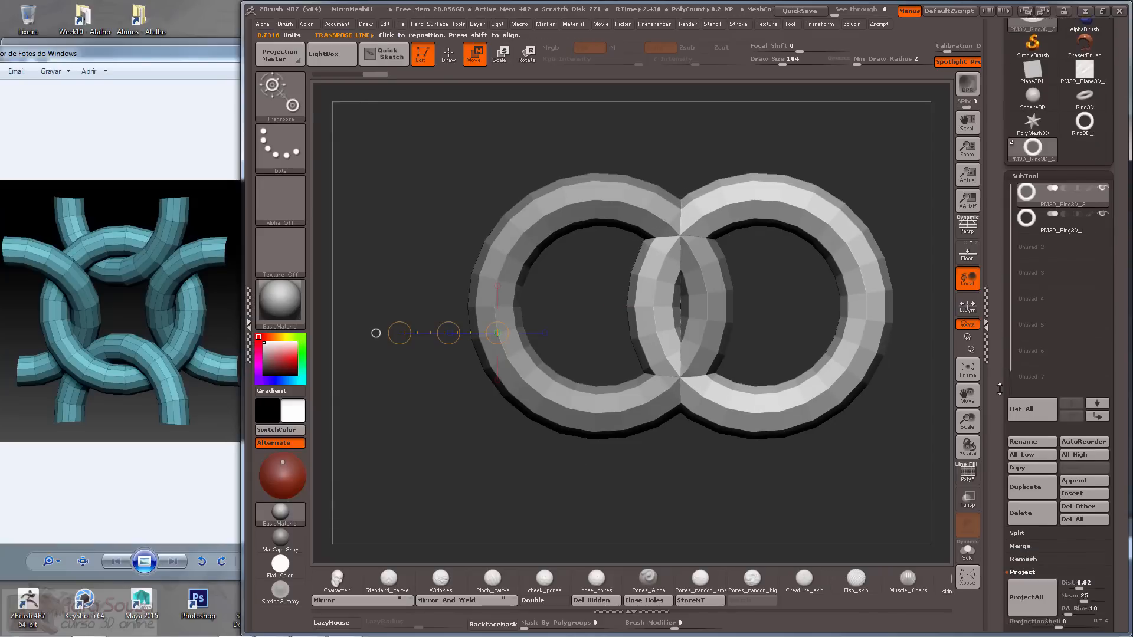
pyautogui.scroll(-3, 1006, 448)
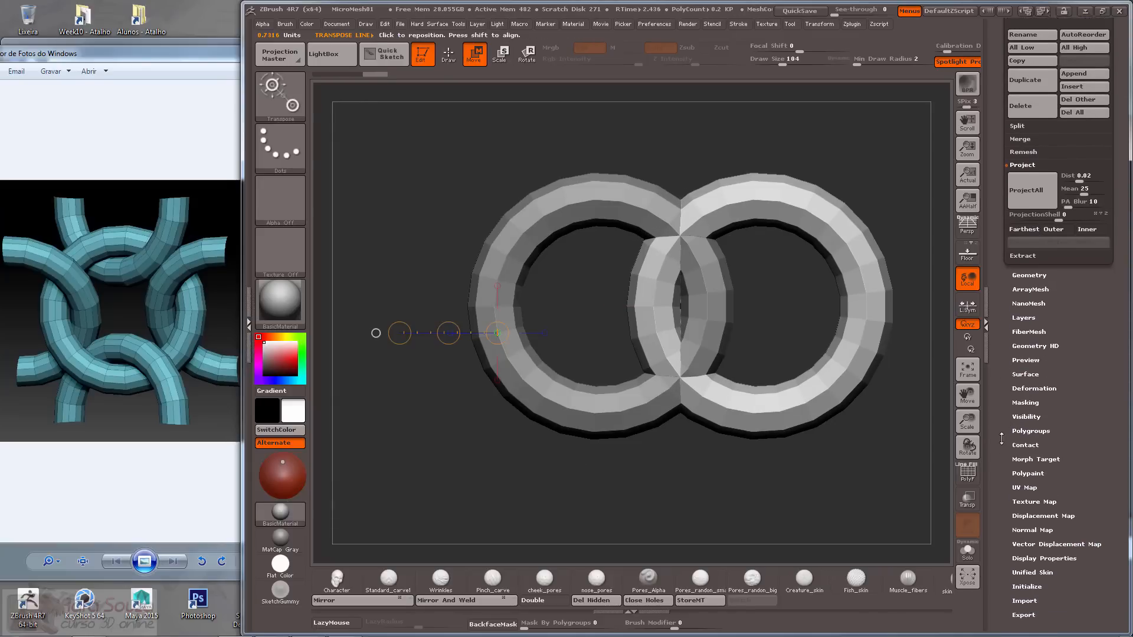
pyautogui.click(1019, 365)
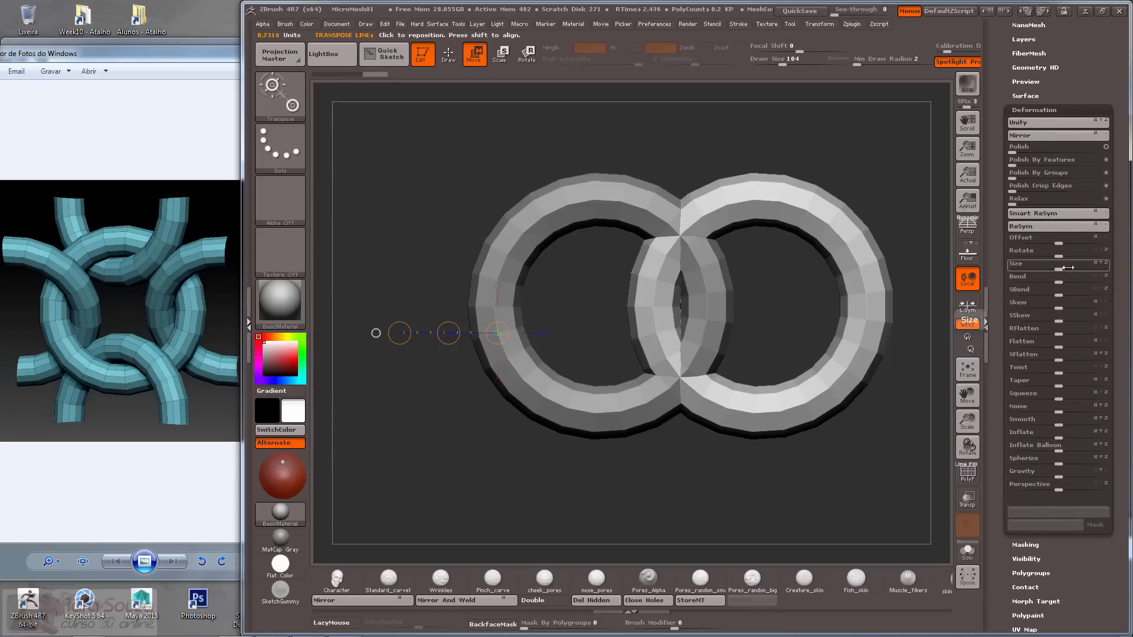
pyautogui.moveTo(1057, 254)
pyautogui.mouseDown()
pyautogui.moveTo(1067, 252)
pyautogui.moveTo(1050, 253)
pyautogui.mouseUp()
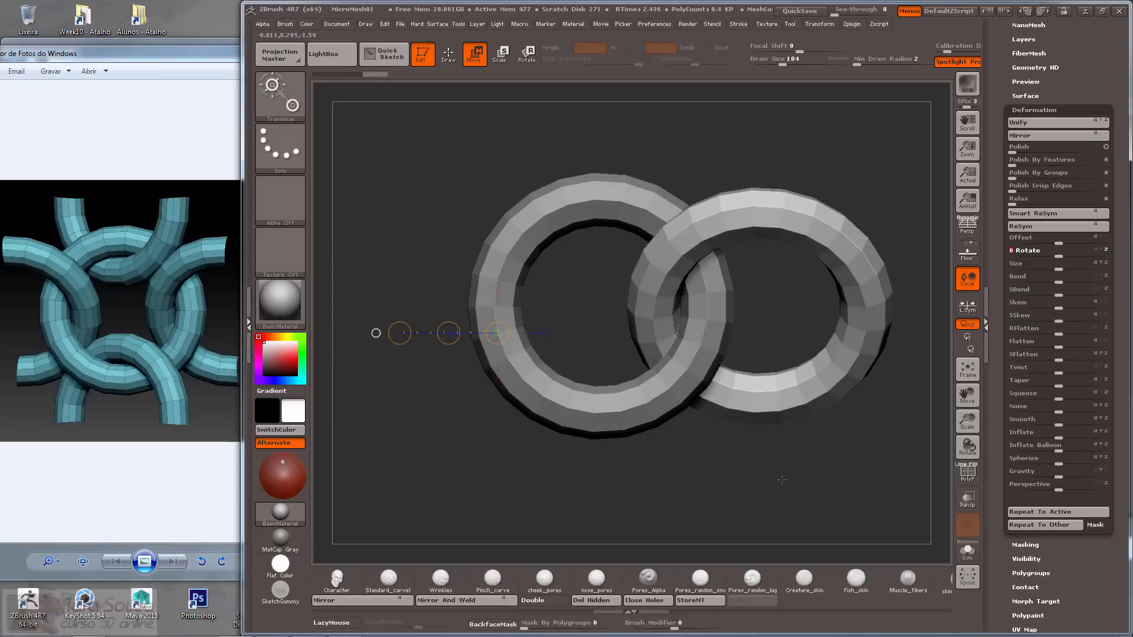
pyautogui.moveTo(782, 480); pyautogui.dragTo(713, 485)
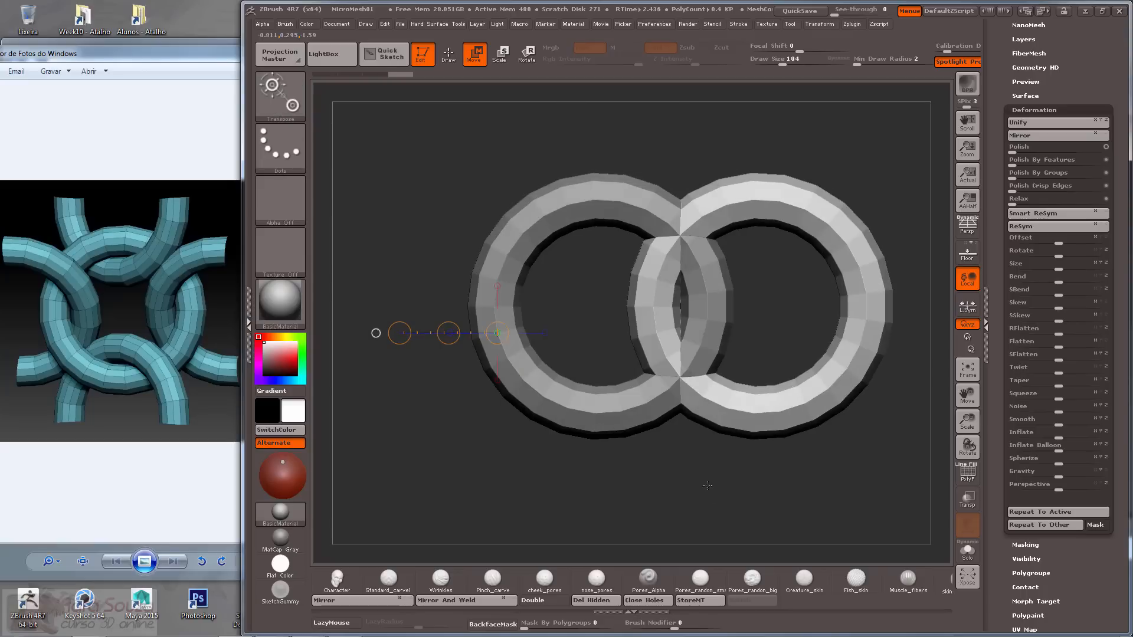
pyautogui.click(1060, 253)
pyautogui.write('30')
pyautogui.press('Return')
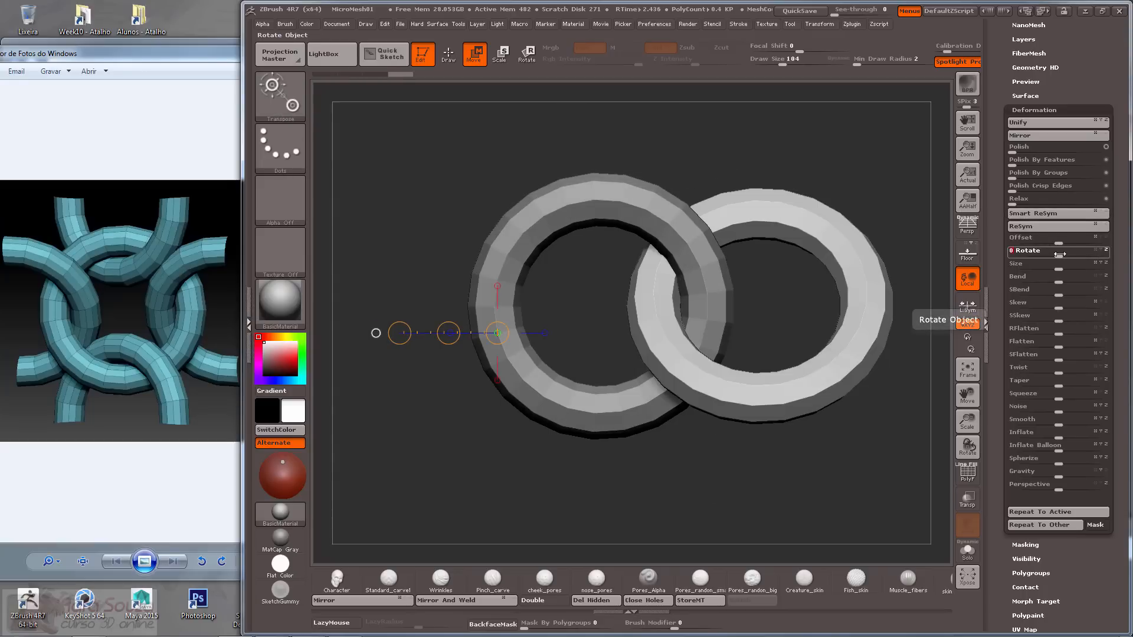
# Reverse the duplicated ring's tilt about the Z axis with the Rotate deformation, keeping it interlocked with the original ring.
pyautogui.click(1060, 253)
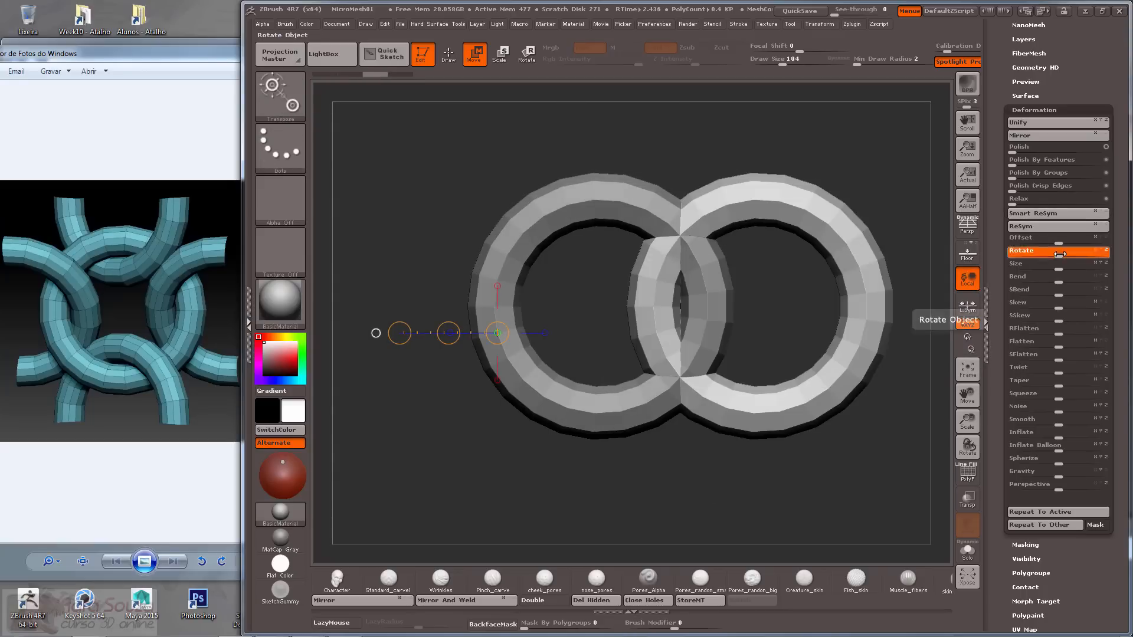
pyautogui.press('Return')
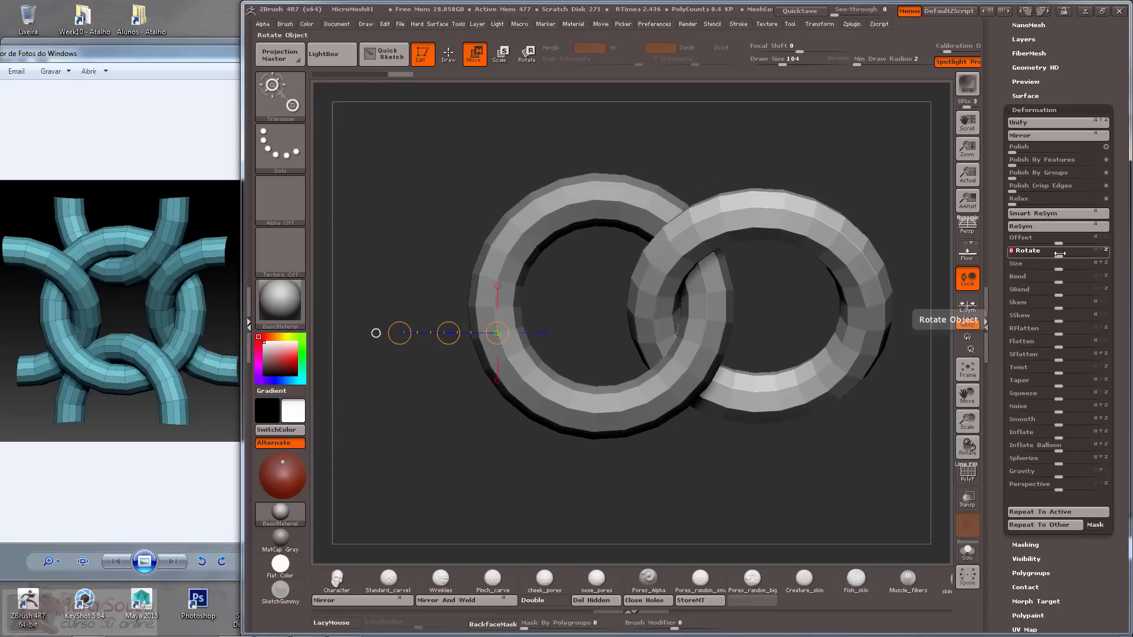
pyautogui.moveTo(779, 450)
pyautogui.mouseDown()
pyautogui.moveTo(687, 461)
pyautogui.moveTo(772, 446)
pyautogui.mouseUp()
pyautogui.moveTo(1005, 81); pyautogui.dragTo(1023, 357)
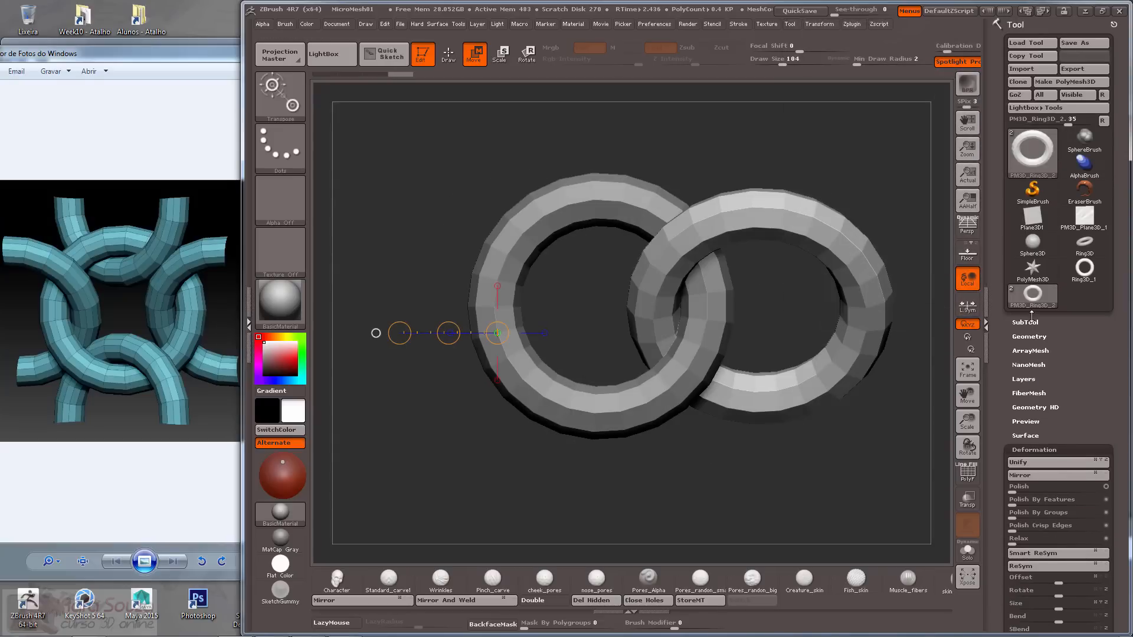
# Mirror and weld the tilted ring sideways so a matching ring interlocks with the opposite side of the central ring.
pyautogui.click(452, 601)
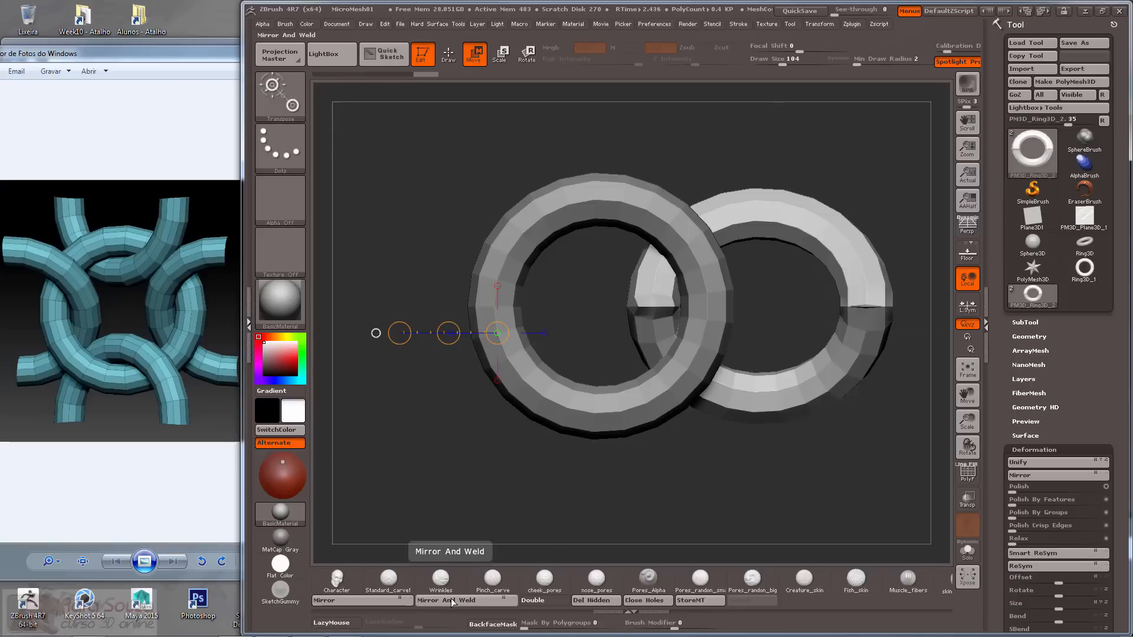
pyautogui.hotkey('ctrl', 'z')
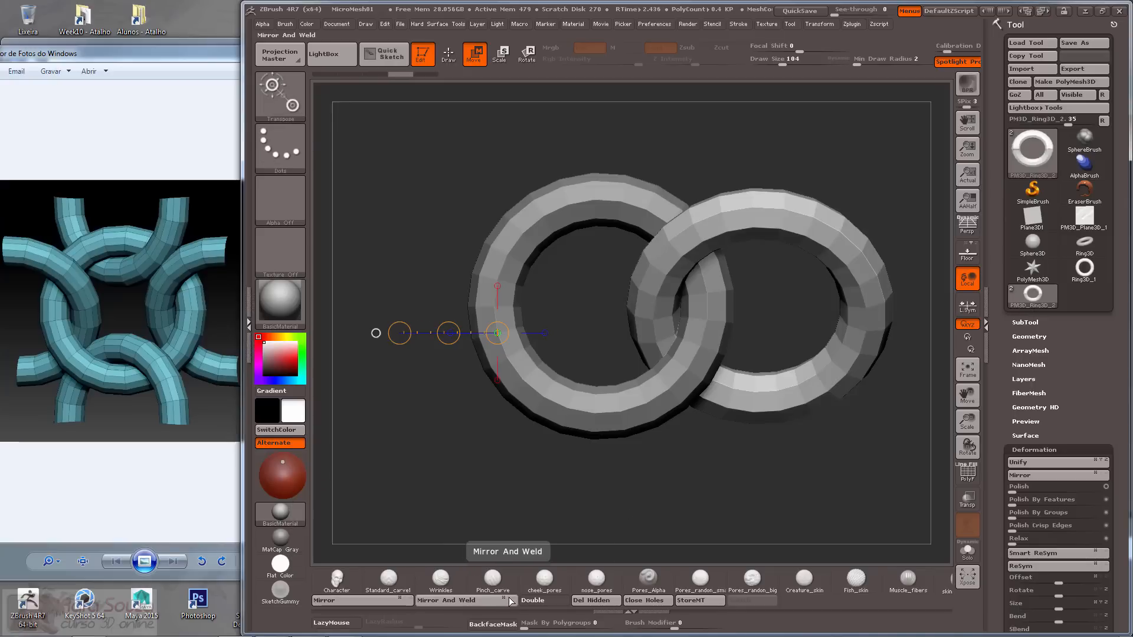
pyautogui.press('ctrl')
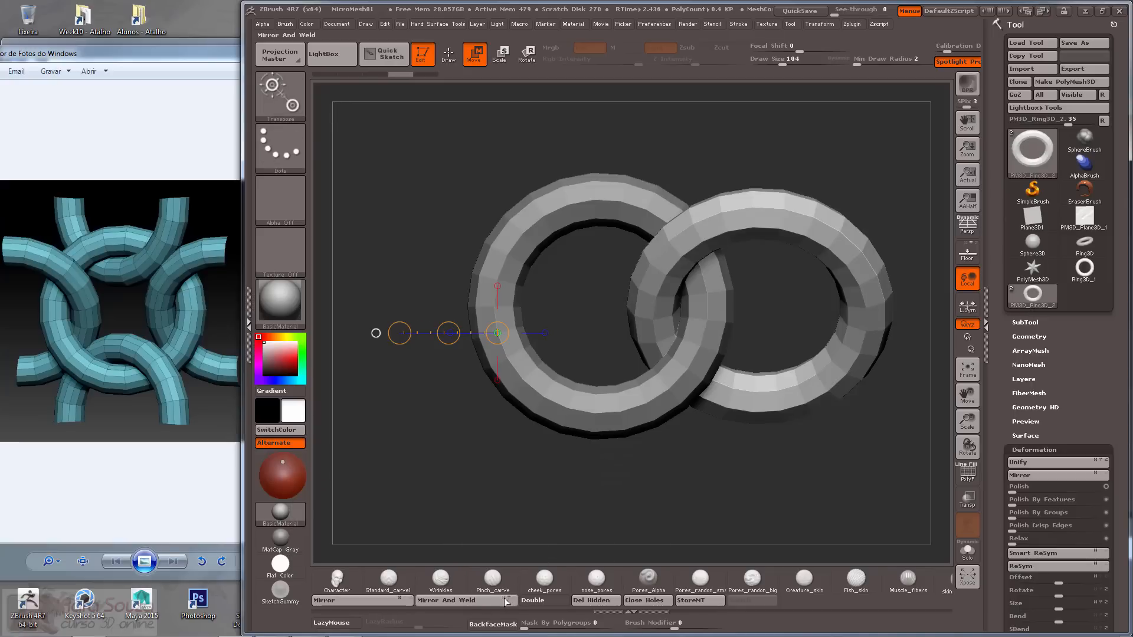
pyautogui.click(465, 600)
pyautogui.hotkey('ctrl', 'z')
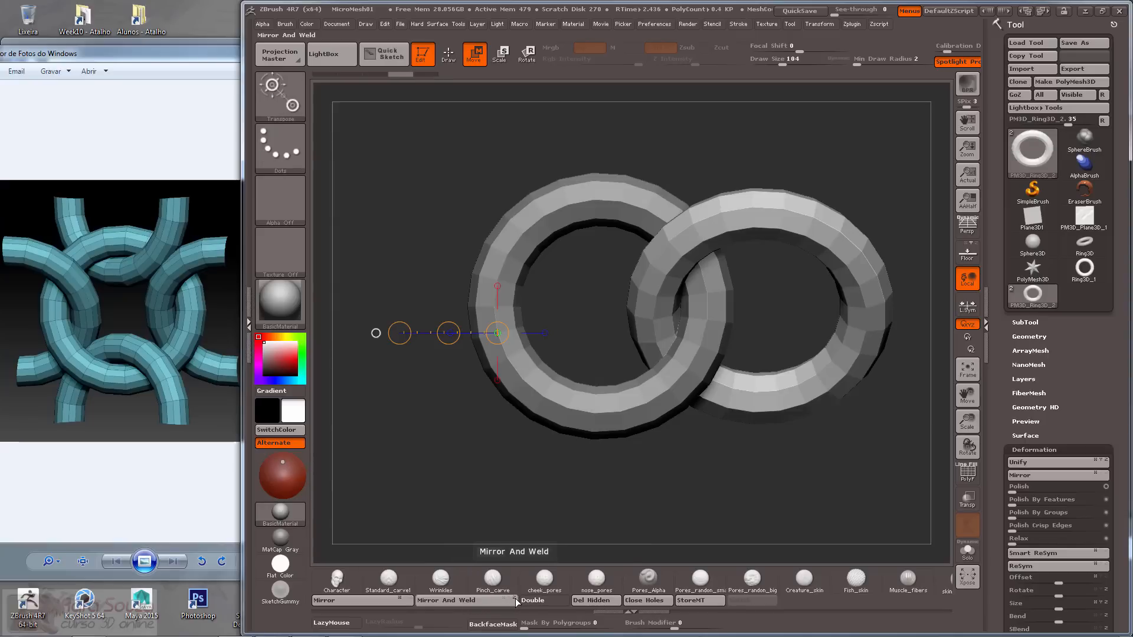
pyautogui.click(460, 602)
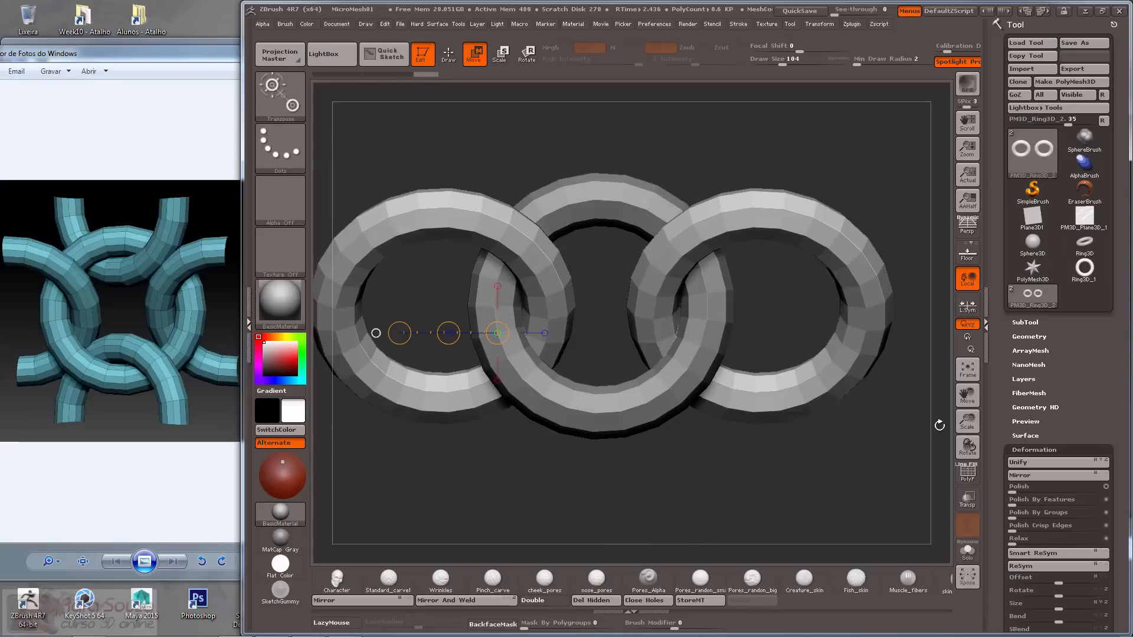
# Duplicate the subtool that holds the two side rings.
pyautogui.click(1029, 322)
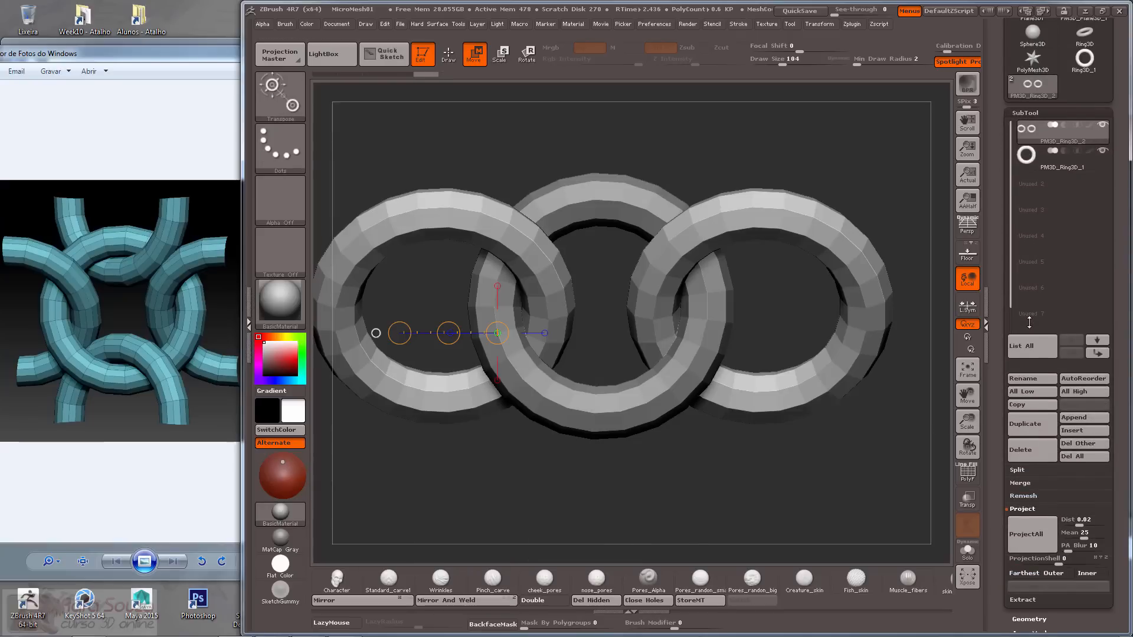
pyautogui.click(1033, 432)
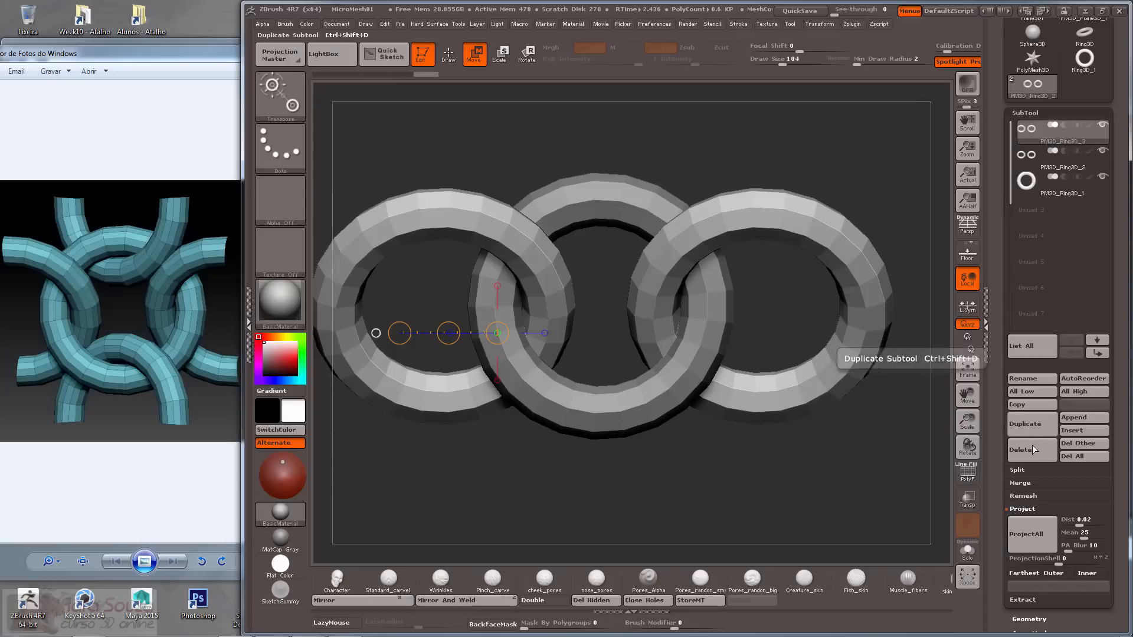
pyautogui.moveTo(1116, 472); pyautogui.dragTo(1115, 455)
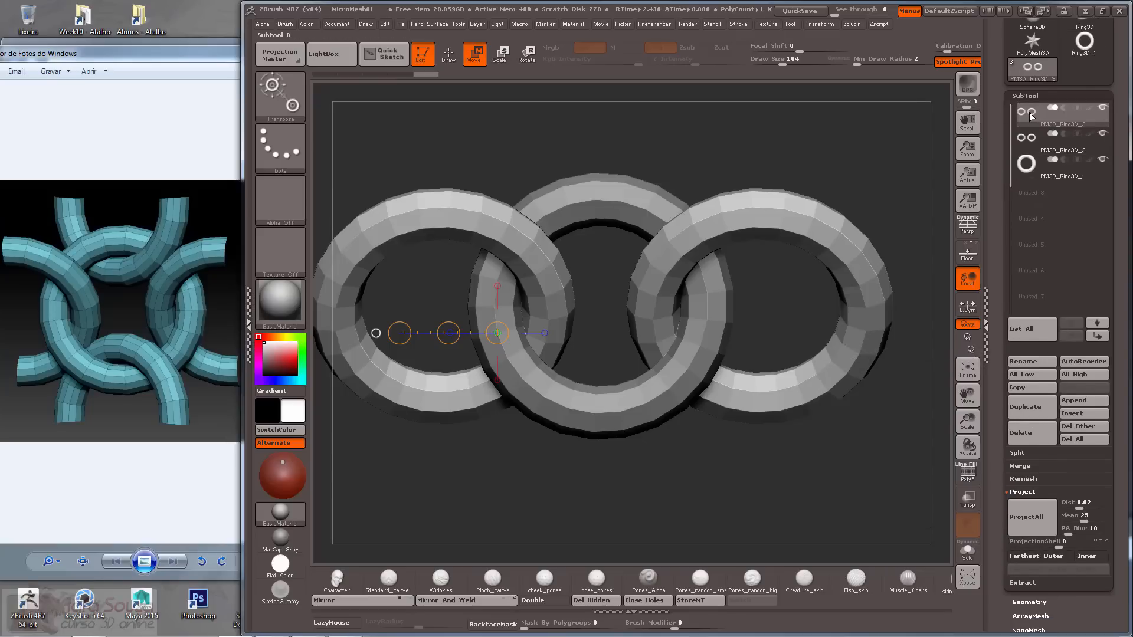
# Rotate the duplicated pair of rings by 90 about the Y axis with the Rotate deformation, placing them above and below the central ring.
pyautogui.scroll(-5, 1005, 472)
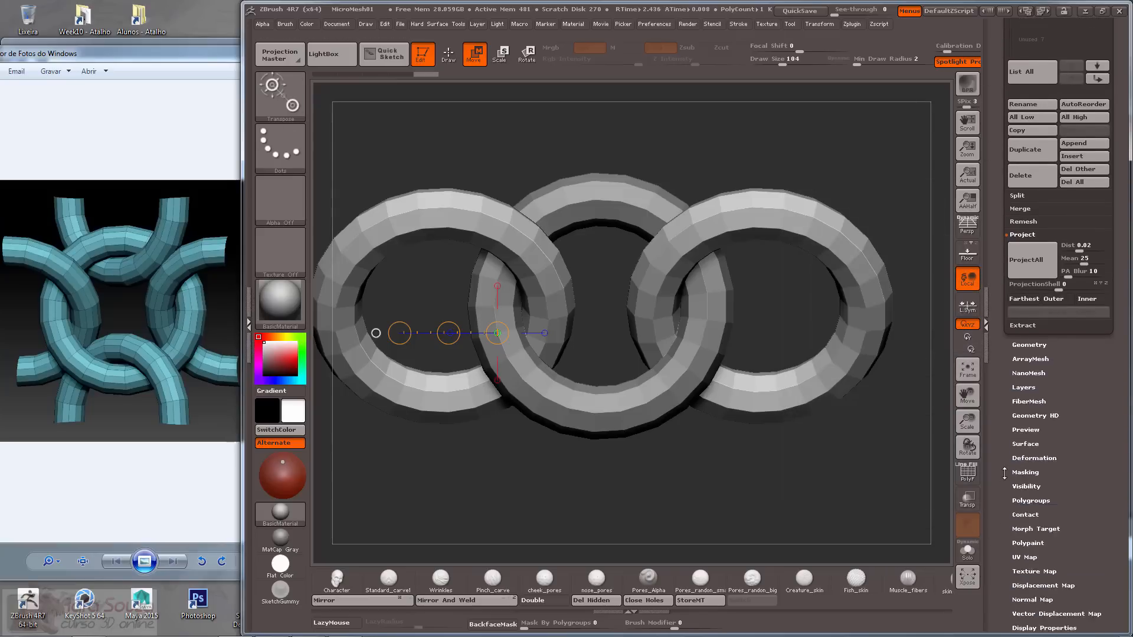
pyautogui.scroll(-2, 1005, 472)
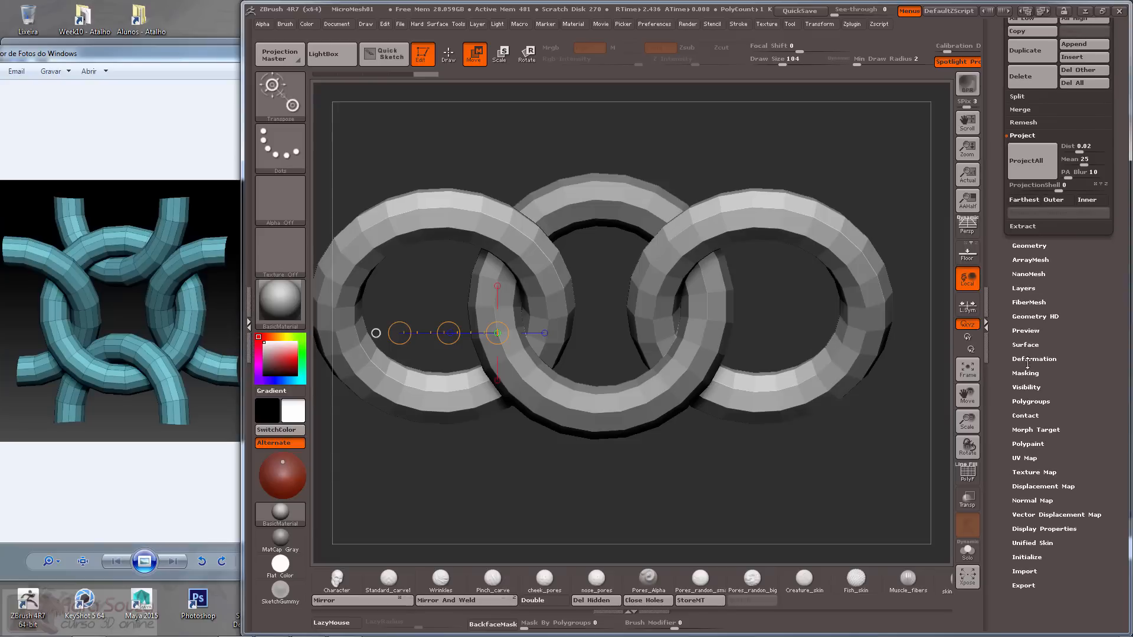
pyautogui.click(1033, 358)
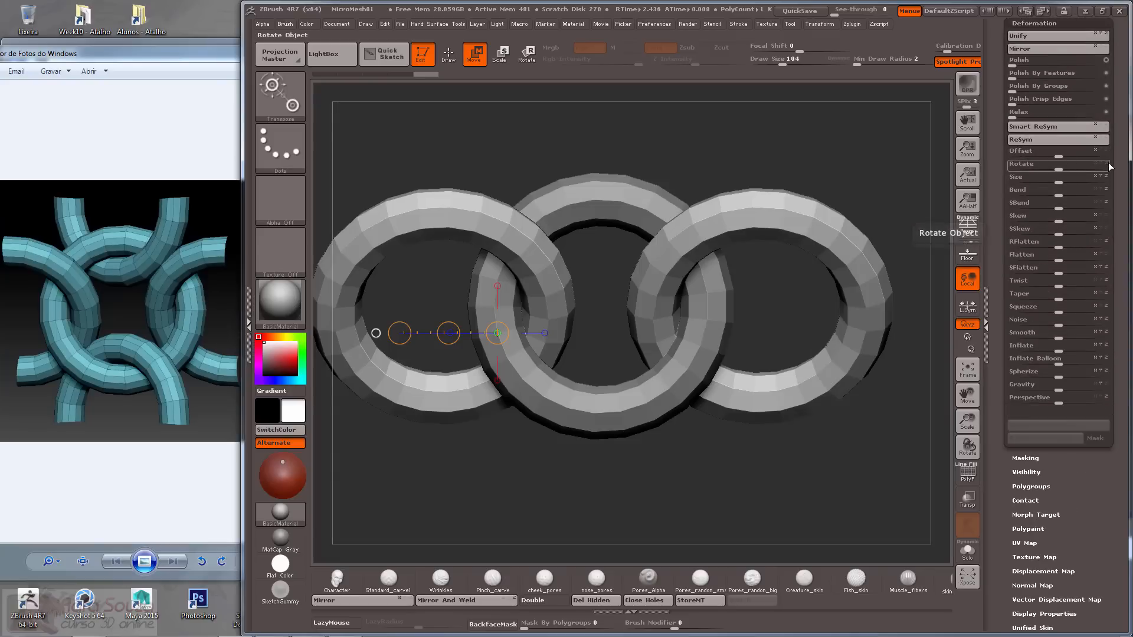
pyautogui.moveTo(1072, 165); pyautogui.dragTo(1061, 168)
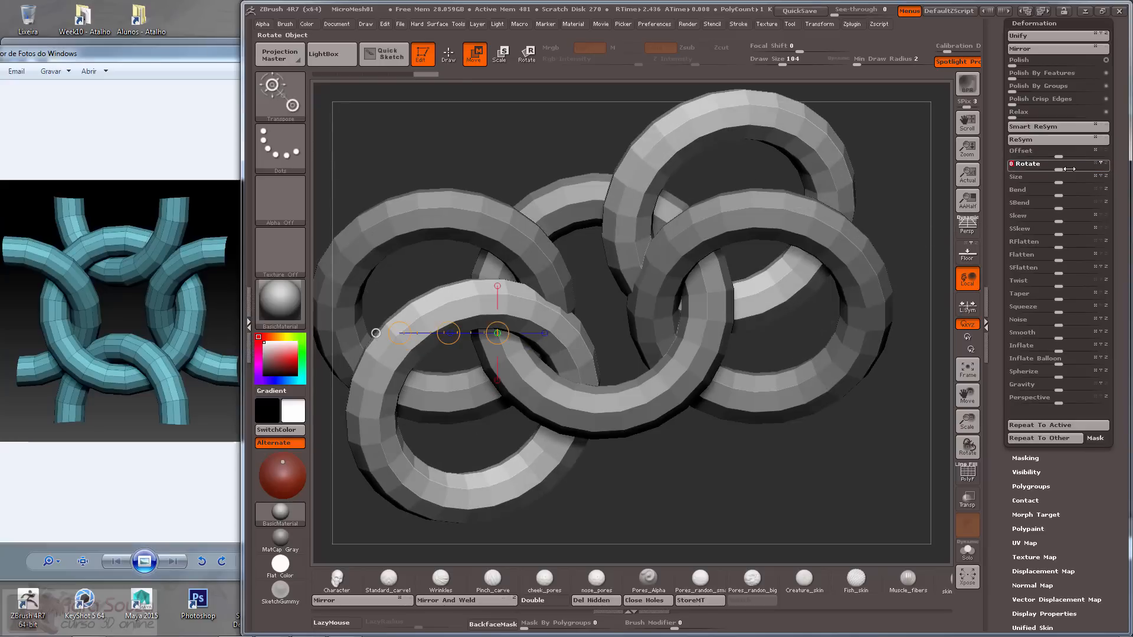
pyautogui.hotkey('ctrl', 'z')
pyautogui.click(1057, 168)
pyautogui.write('9')
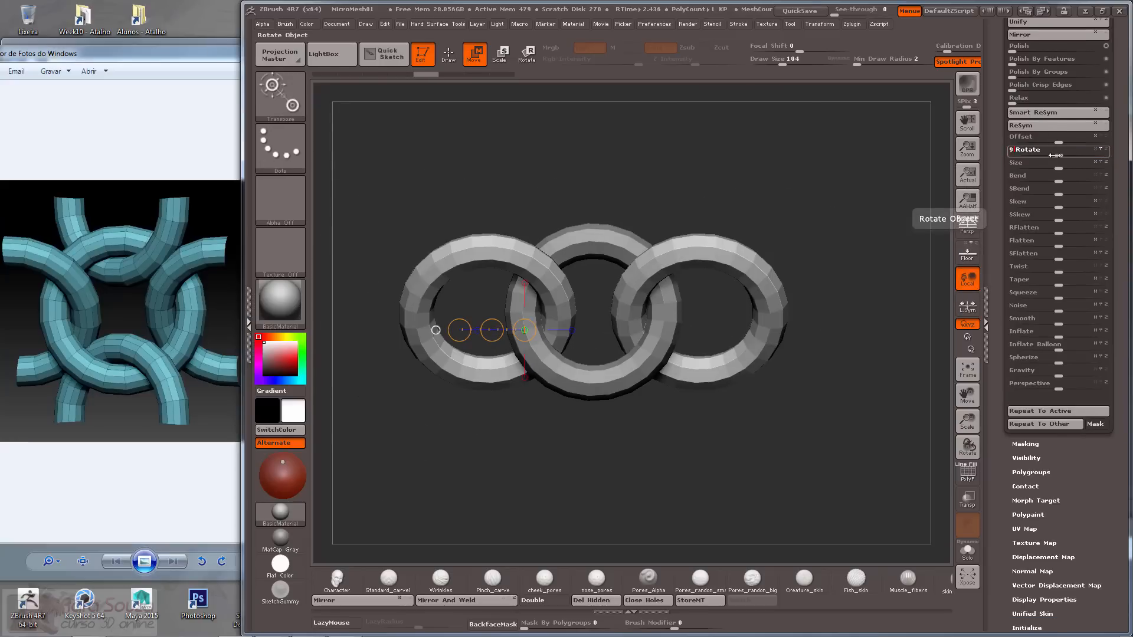
pyautogui.write('0')
pyautogui.press('Return')
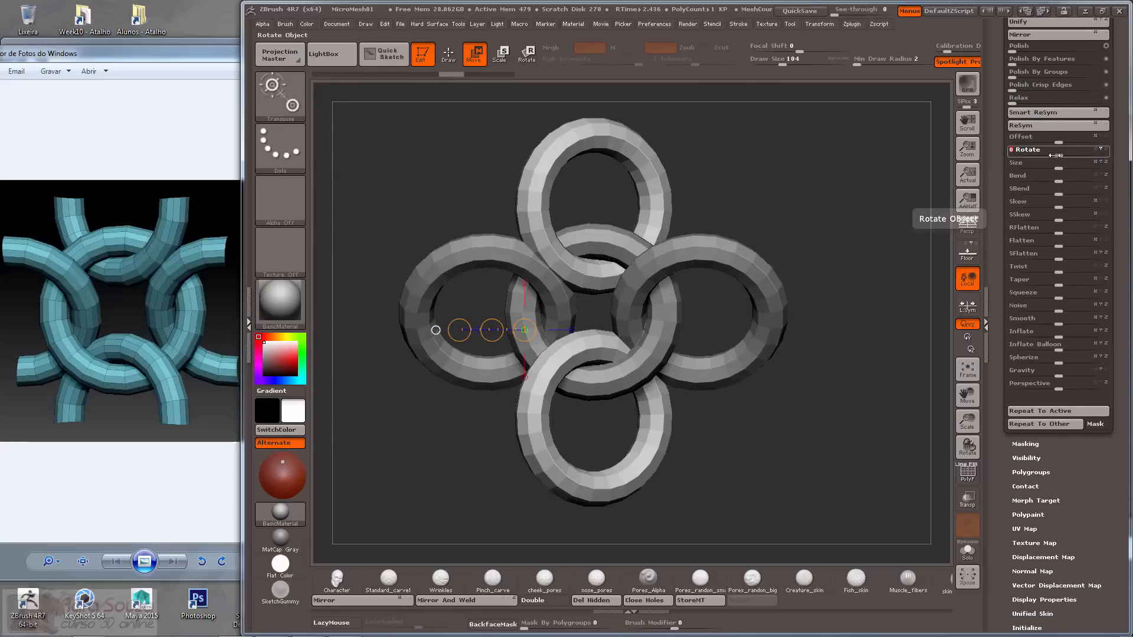
# Switch to Draw mode and merge the three ring subtools down into a single subtool, accepting the non-undoable operation.
pyautogui.scroll(5, 1019, 139)
pyautogui.click(1025, 101)
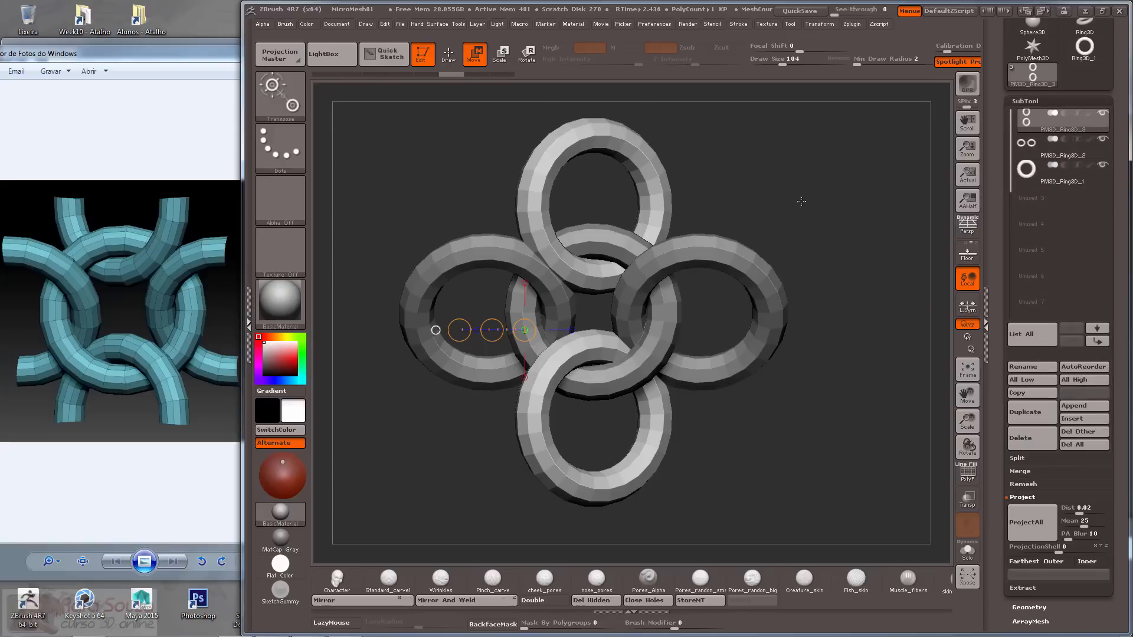
pyautogui.press('q')
pyautogui.click(1013, 473)
pyautogui.click(1019, 487)
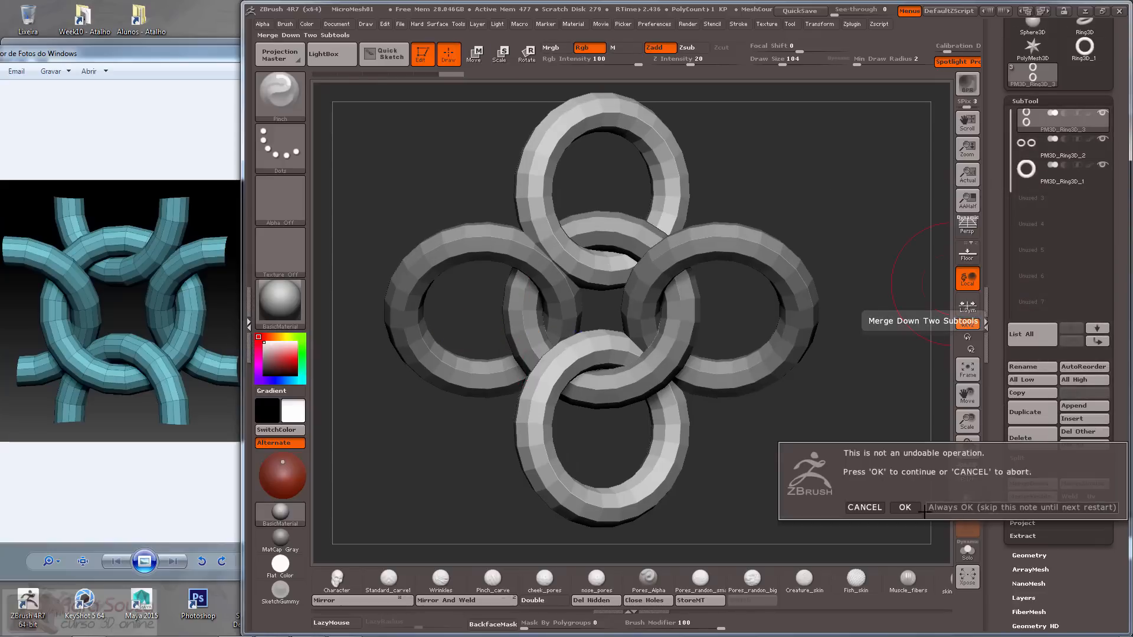
pyautogui.click(903, 506)
pyautogui.click(1019, 487)
pyautogui.click(904, 508)
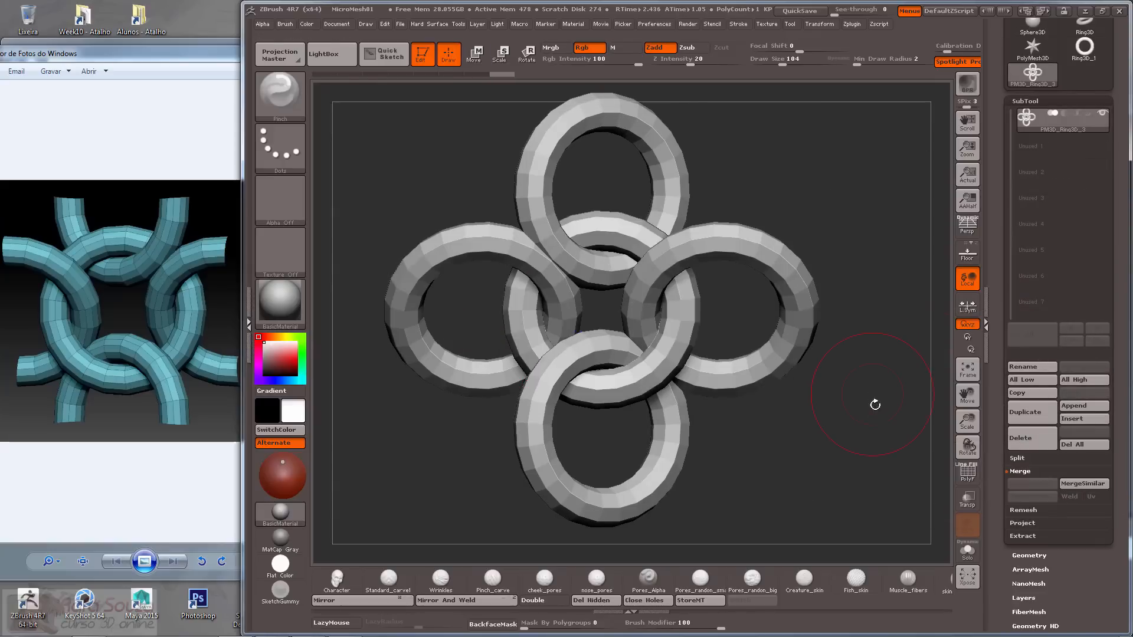
# Insert a Plane3D as a new subtool beneath the merged rings and check its orientation against them.
pyautogui.moveTo(873, 402); pyautogui.dragTo(953, 409)
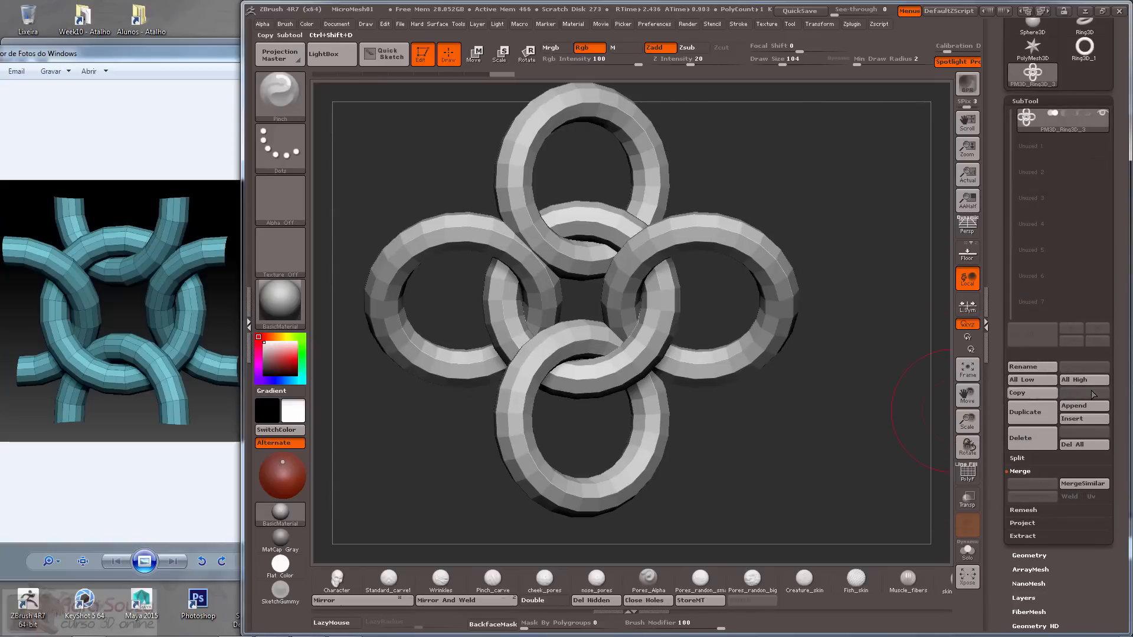
pyautogui.click(1073, 419)
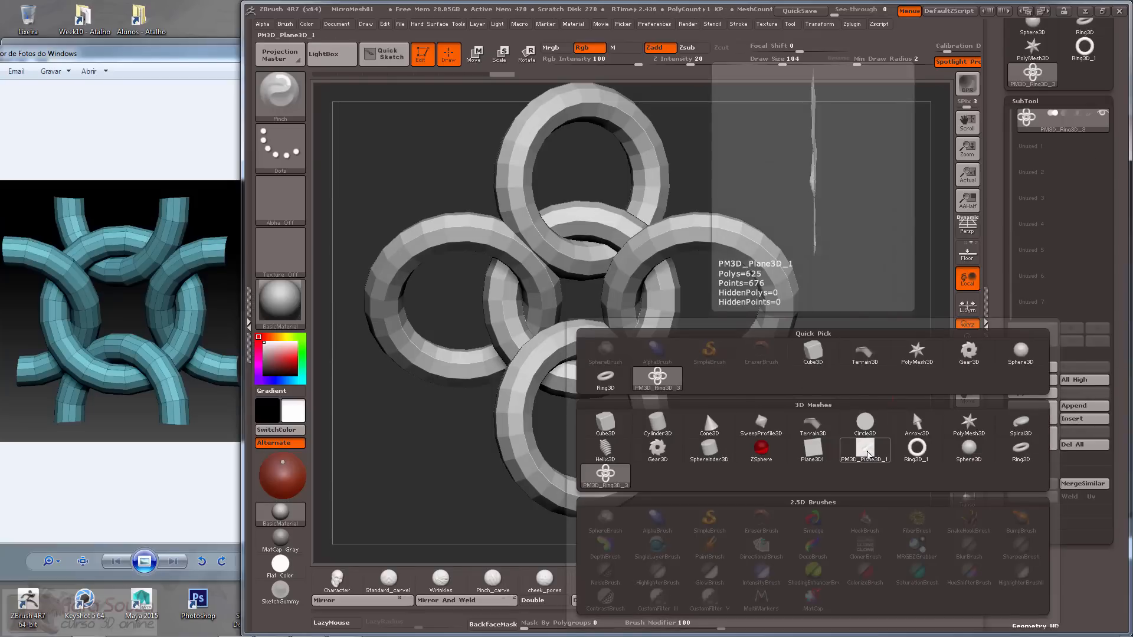
pyautogui.click(810, 454)
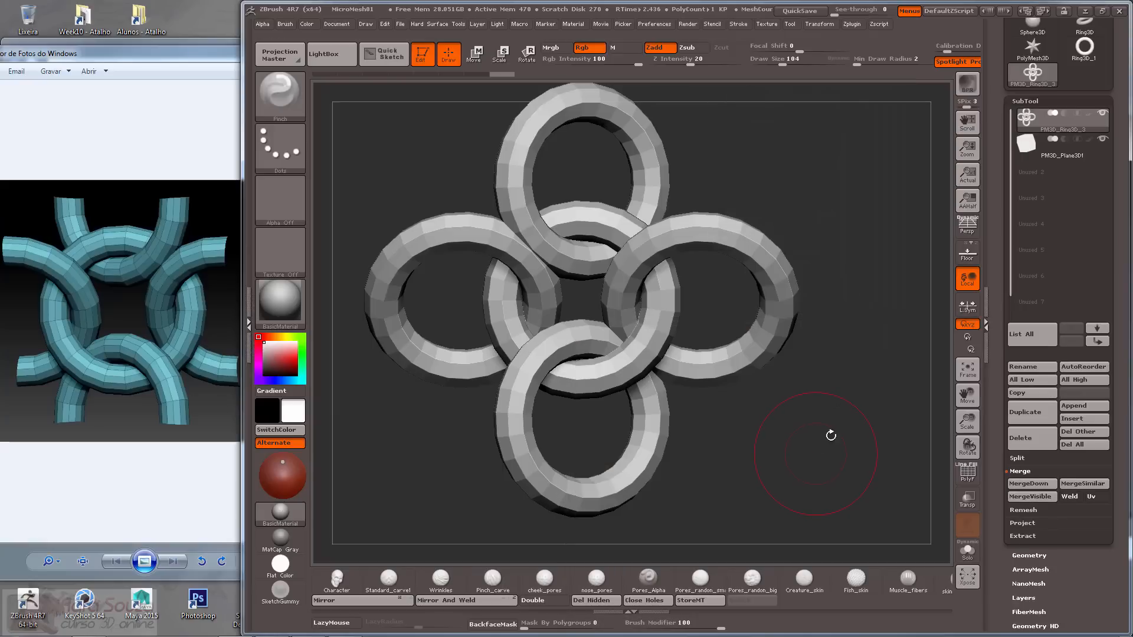
pyautogui.moveTo(889, 469); pyautogui.dragTo(847, 397)
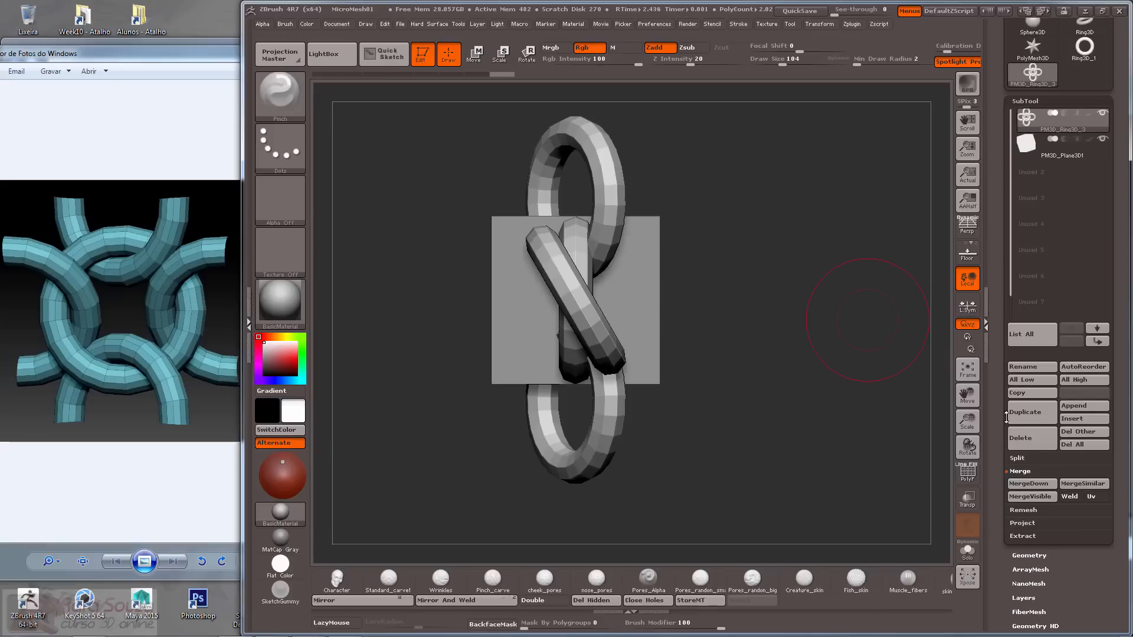
# Turn the ring module to face front in the object preview and store that orientation so it lines up with the plane.
pyautogui.moveTo(998, 416); pyautogui.dragTo(1001, 390)
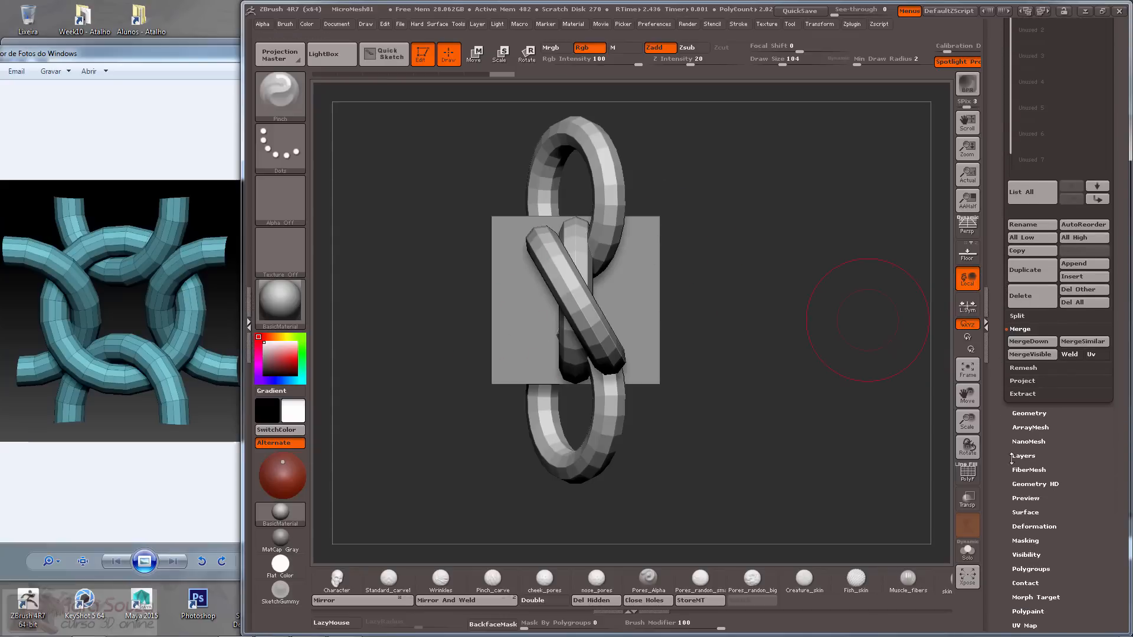
pyautogui.click(1025, 499)
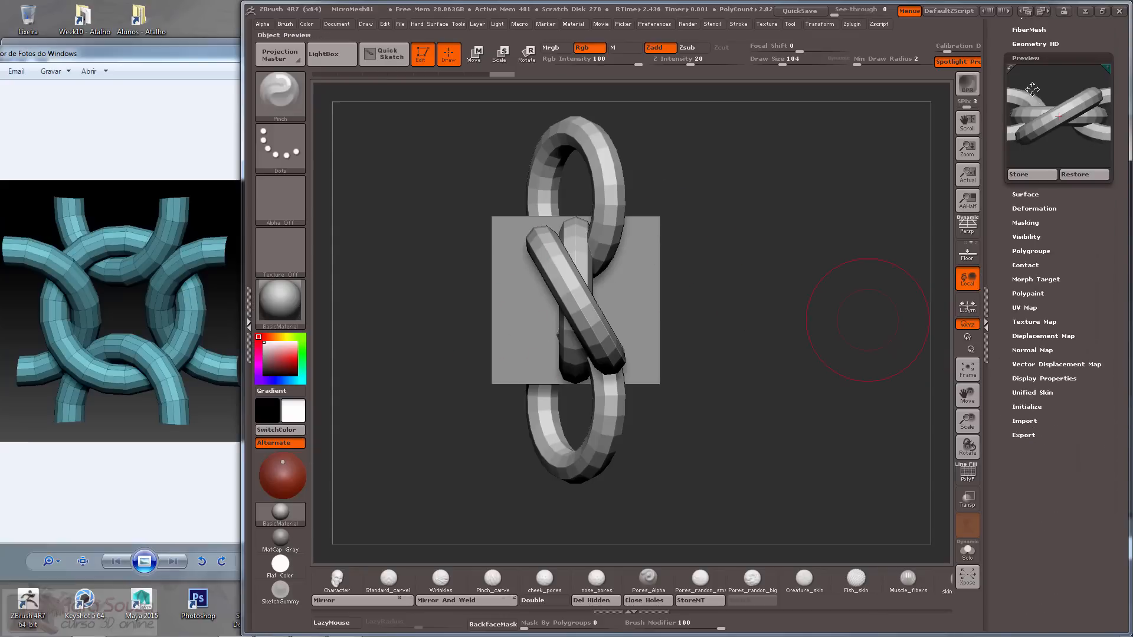
pyautogui.moveTo(1032, 89); pyautogui.dragTo(1038, 113)
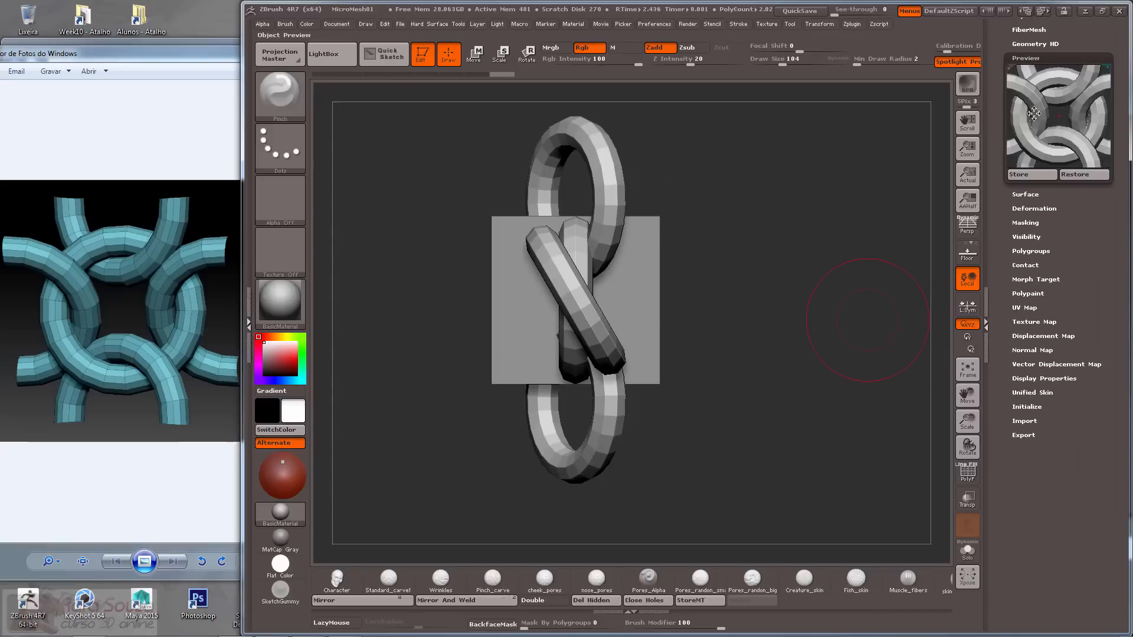
pyautogui.click(1020, 176)
pyautogui.moveTo(1001, 198); pyautogui.dragTo(1021, 271)
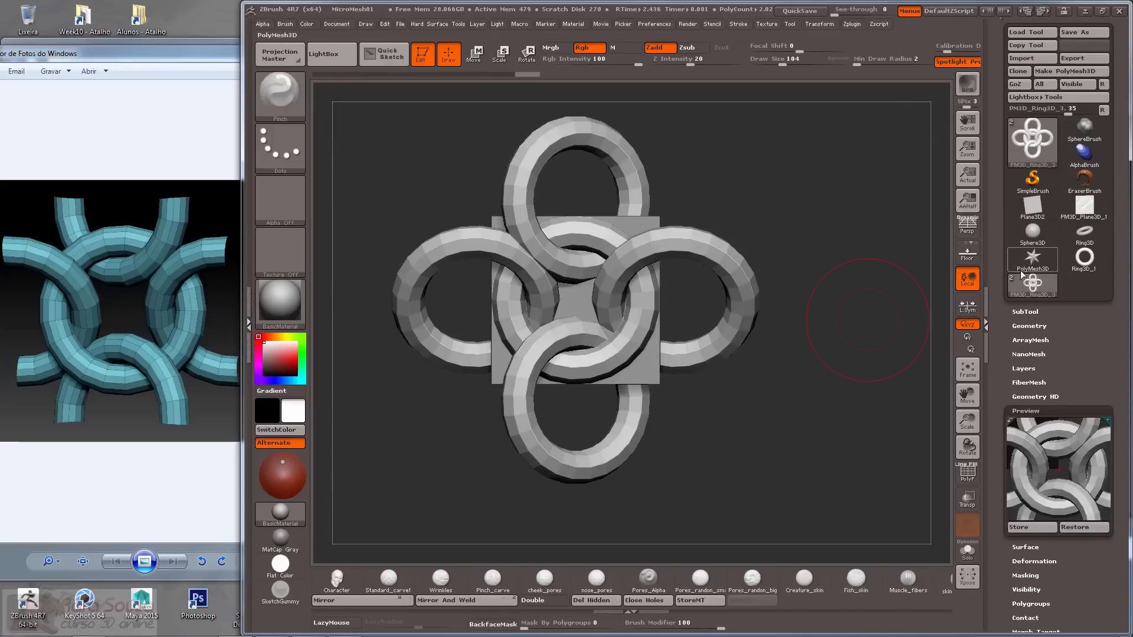
# Show the polyframe on the ring module and assign all its rings to a single polygroup.
pyautogui.click(1024, 312)
pyautogui.keyDown('alt'); pyautogui.moveTo(807, 331); pyautogui.dragTo(897, 439); pyautogui.keyUp('alt')
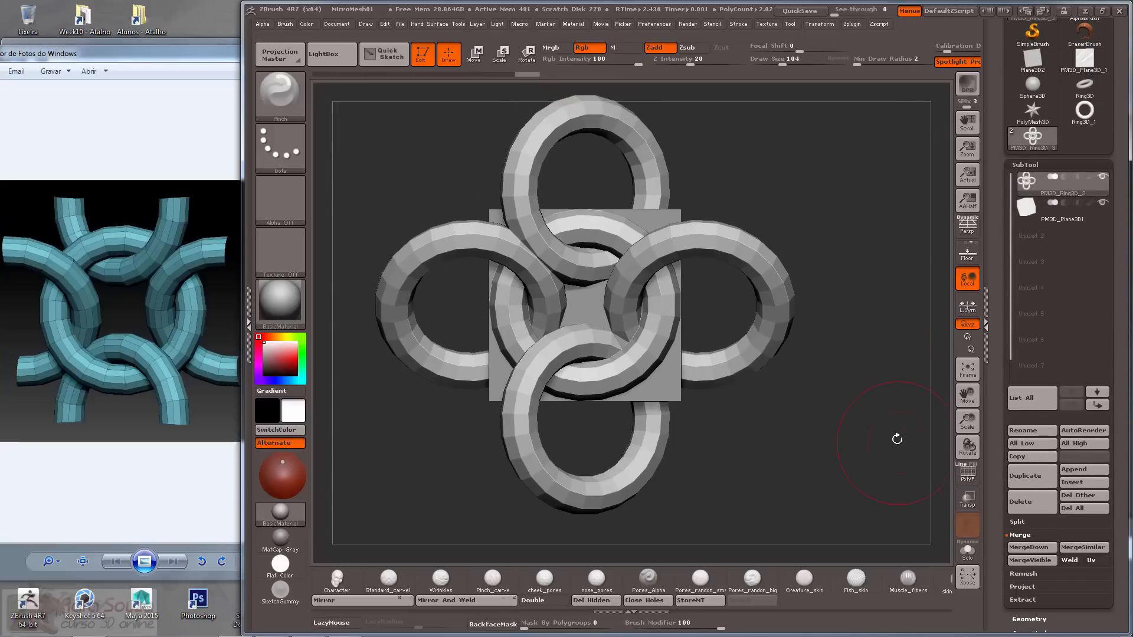
pyautogui.click(966, 472)
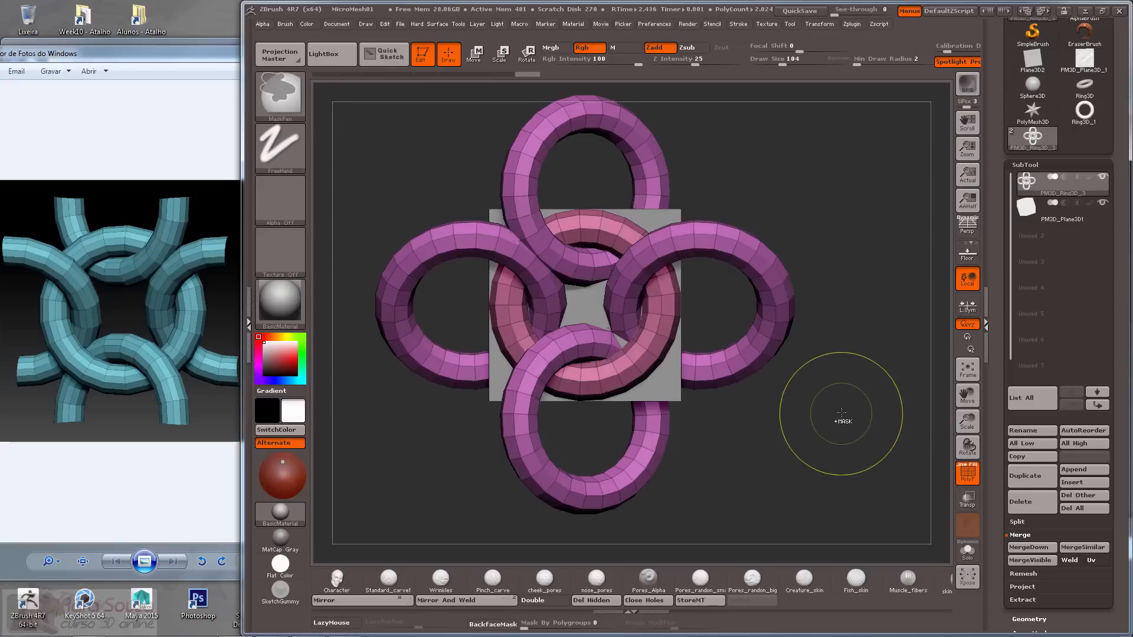
pyautogui.hotkey('ctrl', 'w')
pyautogui.moveTo(828, 390); pyautogui.dragTo(820, 402)
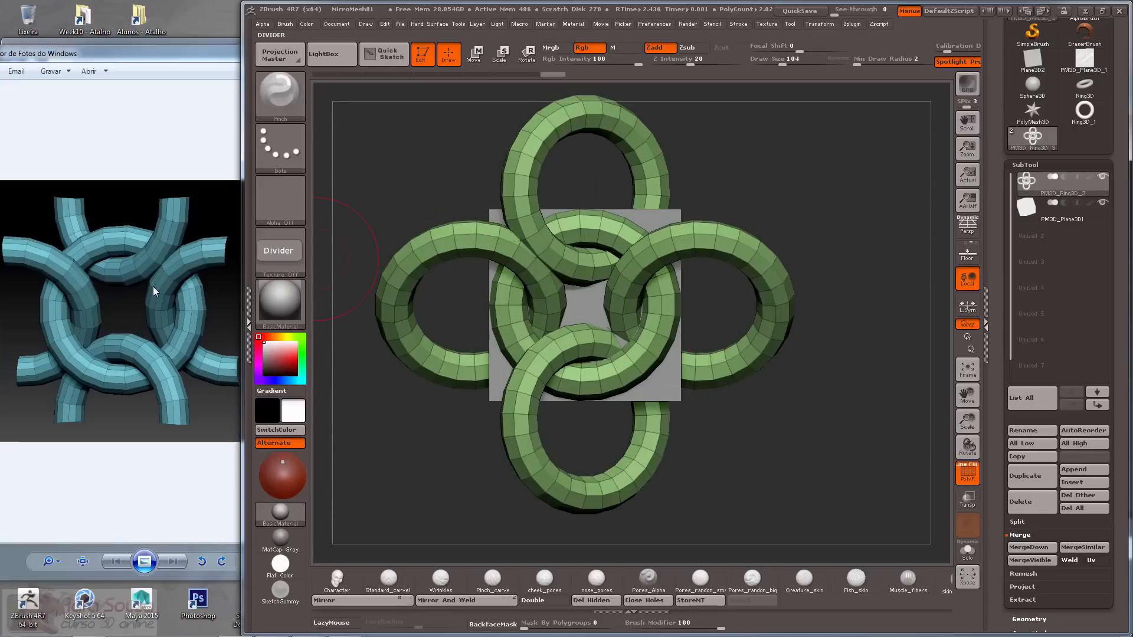
# Outline the reference's central ring in blue and its four surrounding half rings in red, and clear all annotations.
pyautogui.hotkey('ctrl', 'shift')
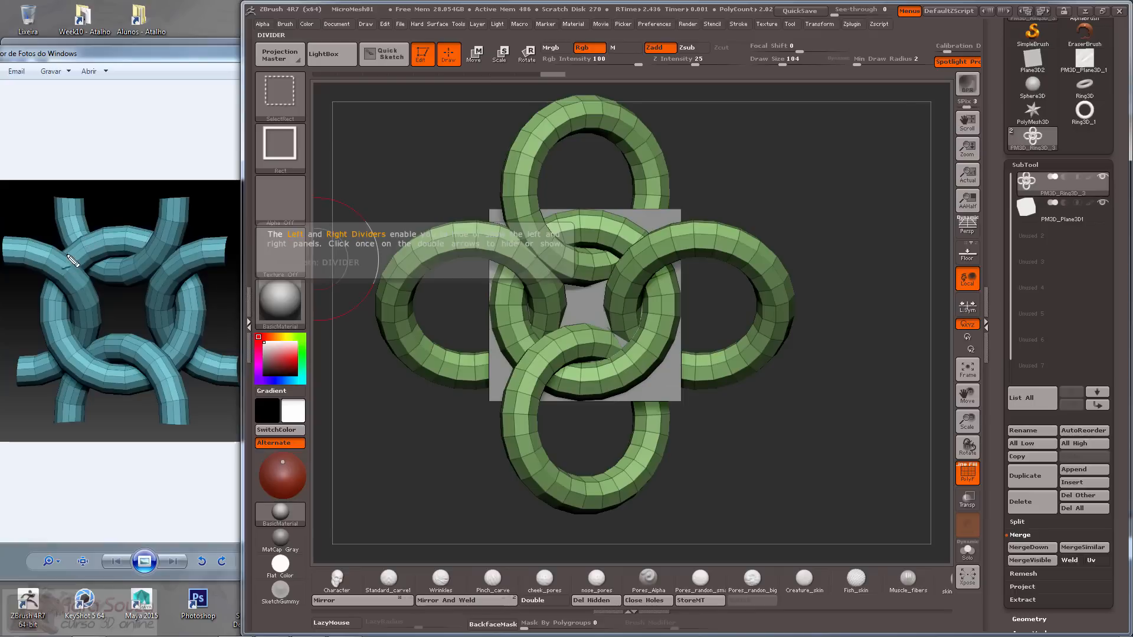
pyautogui.moveTo(43, 238); pyautogui.dragTo(208, 396)
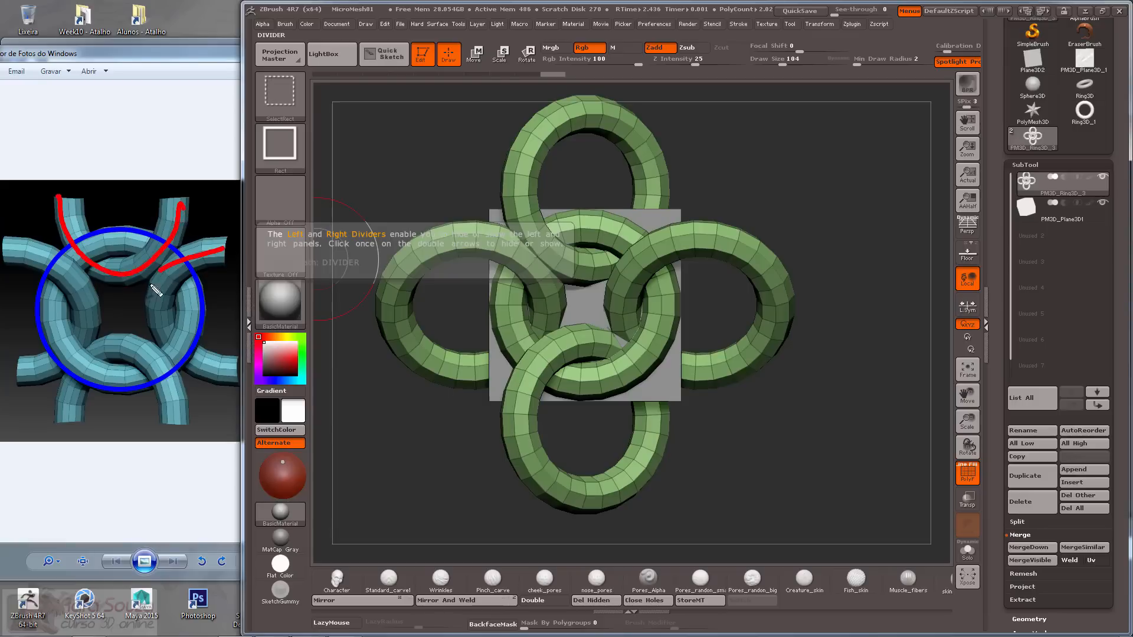
pyautogui.moveTo(4, 237); pyautogui.dragTo(74, 295)
pyautogui.moveTo(72, 419); pyautogui.dragTo(180, 438)
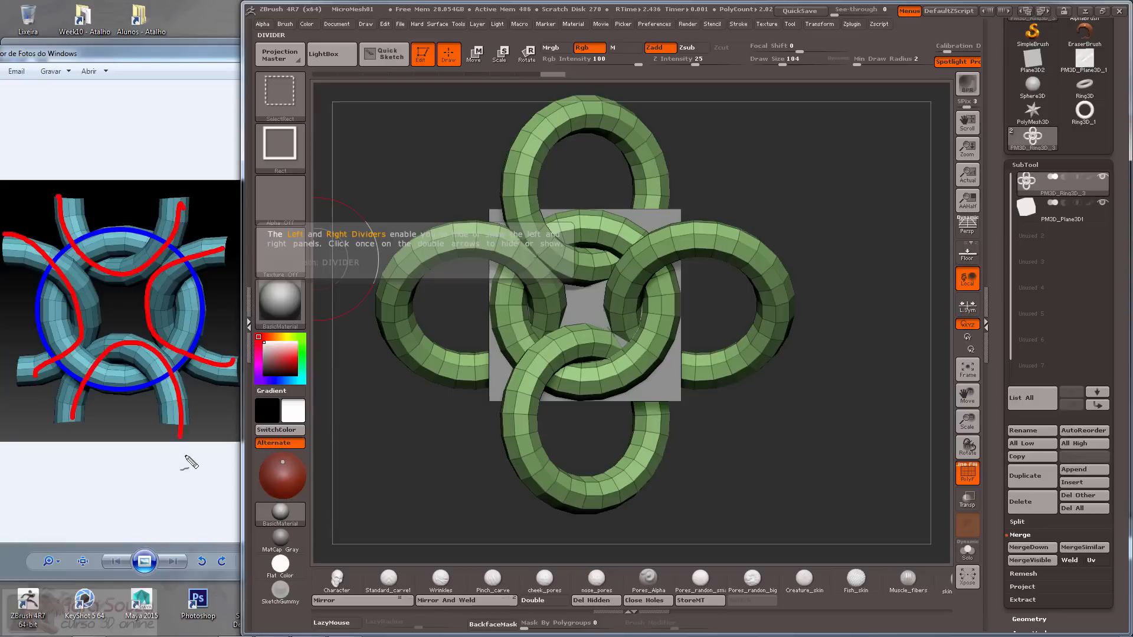
pyautogui.press('Escape')
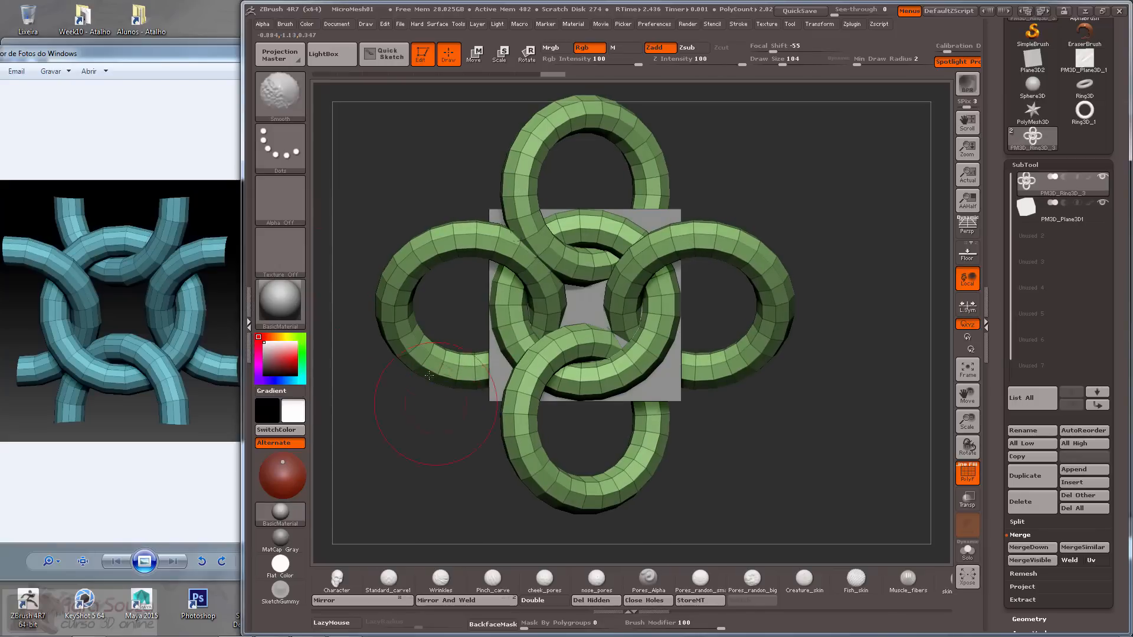
# Hide the outer halves of the left and upper rings in the module so only their inner interlocking parts stay visible.
pyautogui.hotkey('ctrl', 'shift')
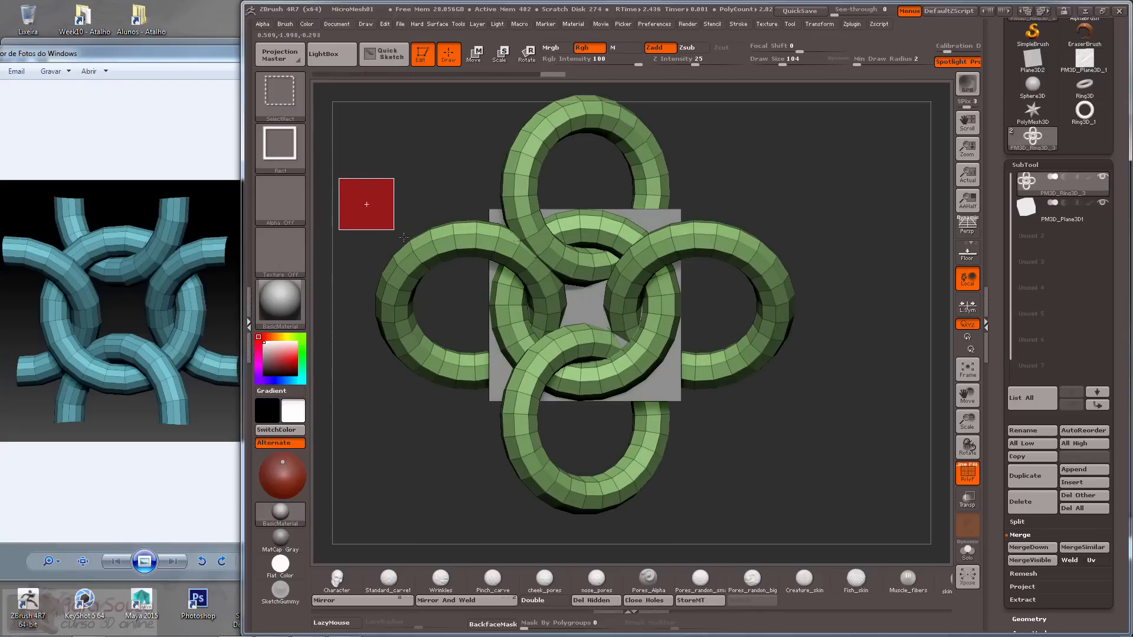
pyautogui.keyDown('ctrl'); pyautogui.keyDown('alt'); pyautogui.keyDown('shift'); pyautogui.moveTo(403, 237); pyautogui.dragTo(477, 306); pyautogui.keyUp('shift'); pyautogui.keyUp('alt'); pyautogui.keyUp('ctrl')
pyautogui.moveTo(343, 249)
pyautogui.keyDown('ctrl'); pyautogui.keyDown('alt'); pyautogui.keyDown('shift'); pyautogui.mouseDown()
pyautogui.moveTo(473, 448)
pyautogui.moveTo(538, 458)
pyautogui.moveTo(448, 306)
pyautogui.mouseUp(); pyautogui.keyUp('shift'); pyautogui.keyUp('alt'); pyautogui.keyUp('ctrl')
pyautogui.moveTo(404, 211); pyautogui.dragTo(413, 224)
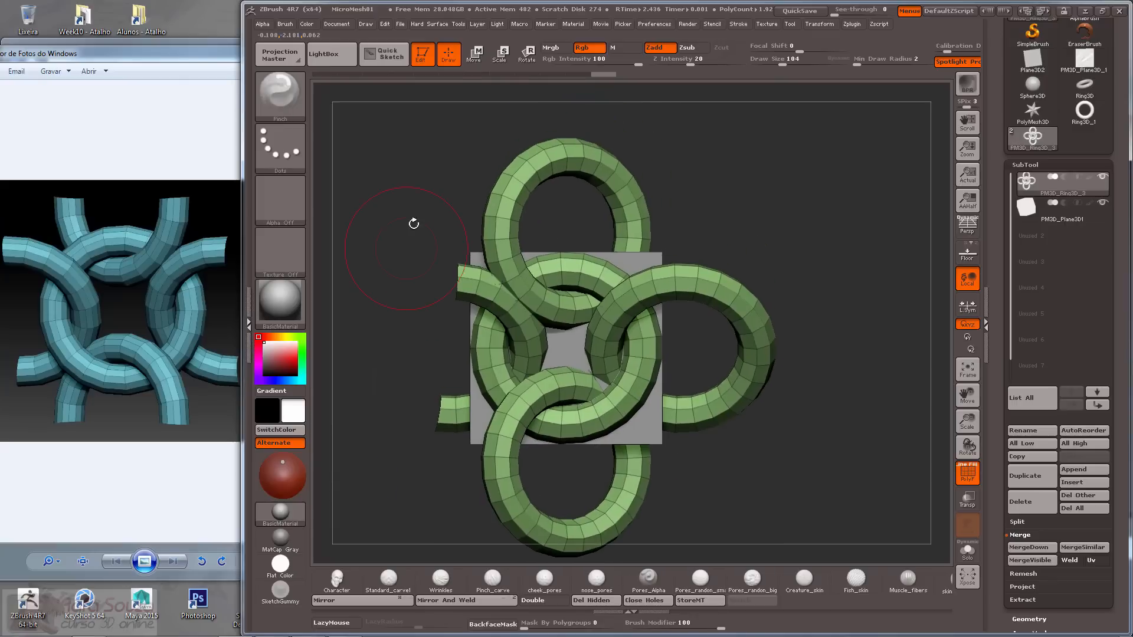
pyautogui.moveTo(389, 116)
pyautogui.keyDown('ctrl'); pyautogui.keyDown('alt'); pyautogui.keyDown('shift'); pyautogui.mouseDown()
pyautogui.moveTo(671, 189)
pyautogui.moveTo(684, 211)
pyautogui.moveTo(612, 216)
pyautogui.moveTo(595, 239)
pyautogui.mouseUp(); pyautogui.keyUp('shift'); pyautogui.keyUp('alt'); pyautogui.keyUp('ctrl')
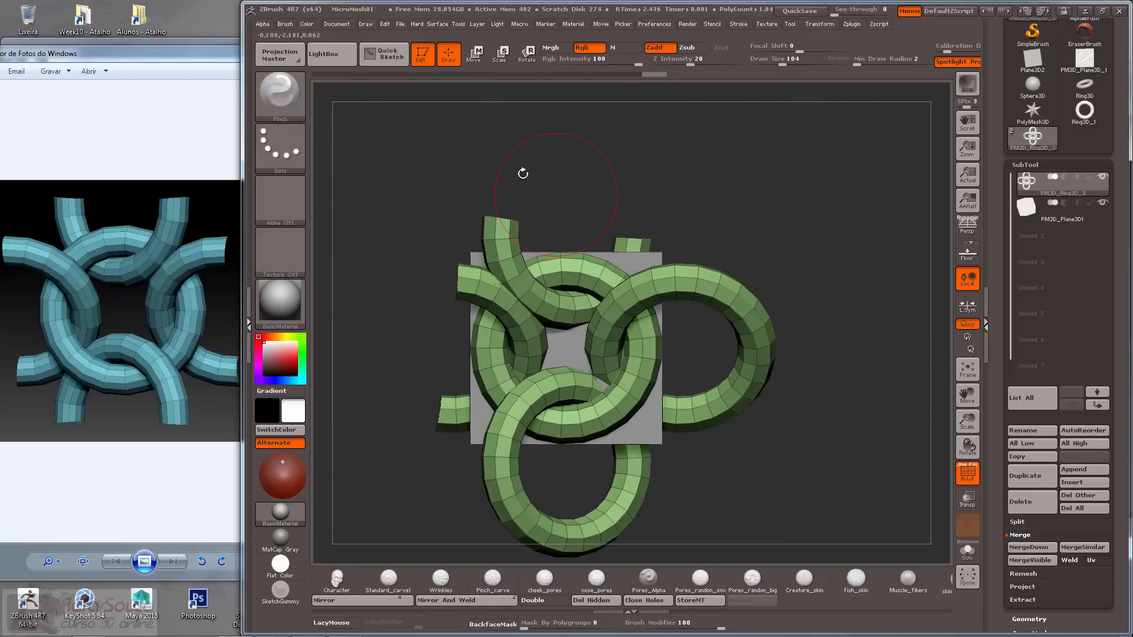
pyautogui.moveTo(521, 171); pyautogui.dragTo(496, 170)
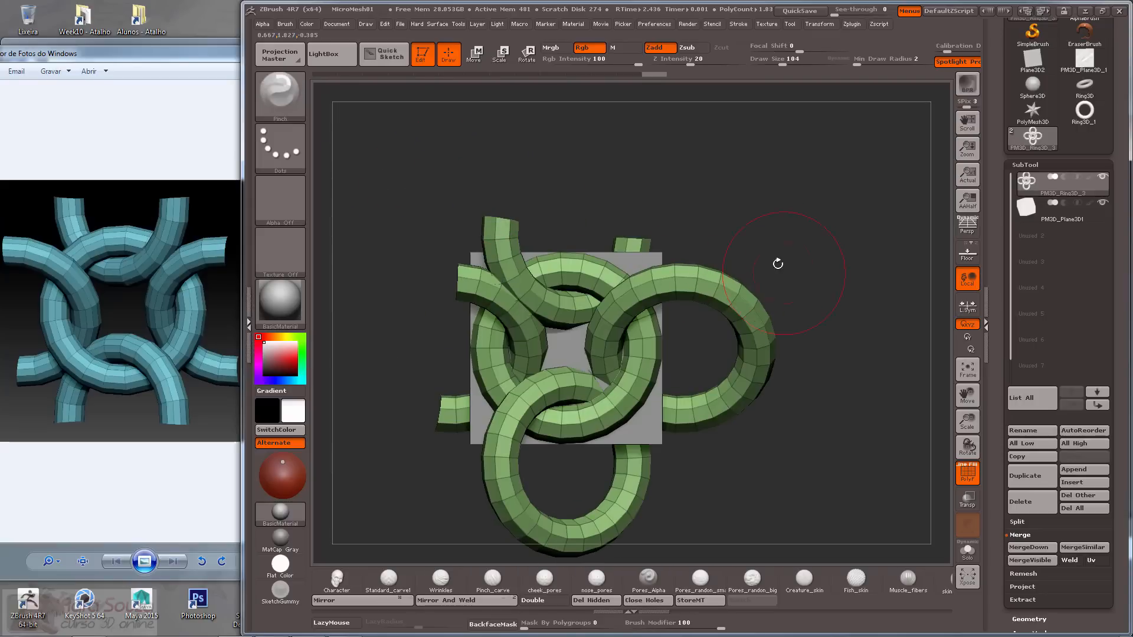
# Hide the outer half of the right-hand ring, leaving its two ends cut short beside the plane.
pyautogui.moveTo(798, 207)
pyautogui.keyDown('ctrl'); pyautogui.keyDown('alt'); pyautogui.keyDown('shift'); pyautogui.mouseDown()
pyautogui.moveTo(688, 324)
pyautogui.moveTo(684, 363)
pyautogui.mouseUp(); pyautogui.keyUp('shift'); pyautogui.keyUp('alt'); pyautogui.keyUp('ctrl')
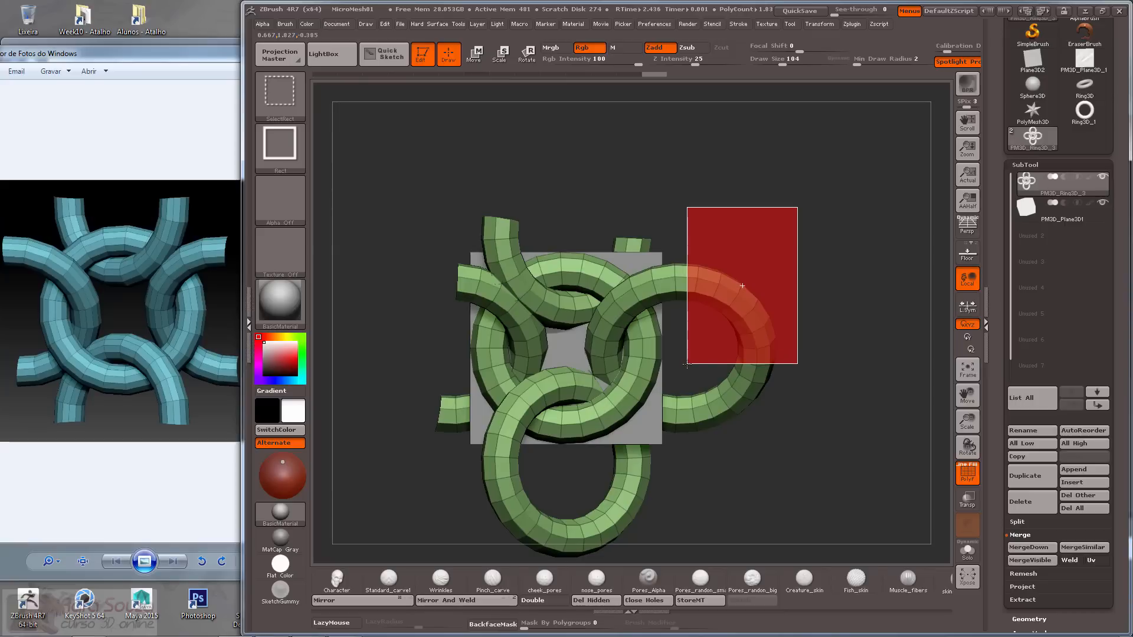
pyautogui.keyDown('ctrl'); pyautogui.keyDown('alt'); pyautogui.keyDown('shift'); pyautogui.moveTo(686, 365); pyautogui.dragTo(703, 365); pyautogui.keyUp('shift'); pyautogui.keyUp('alt'); pyautogui.keyUp('ctrl')
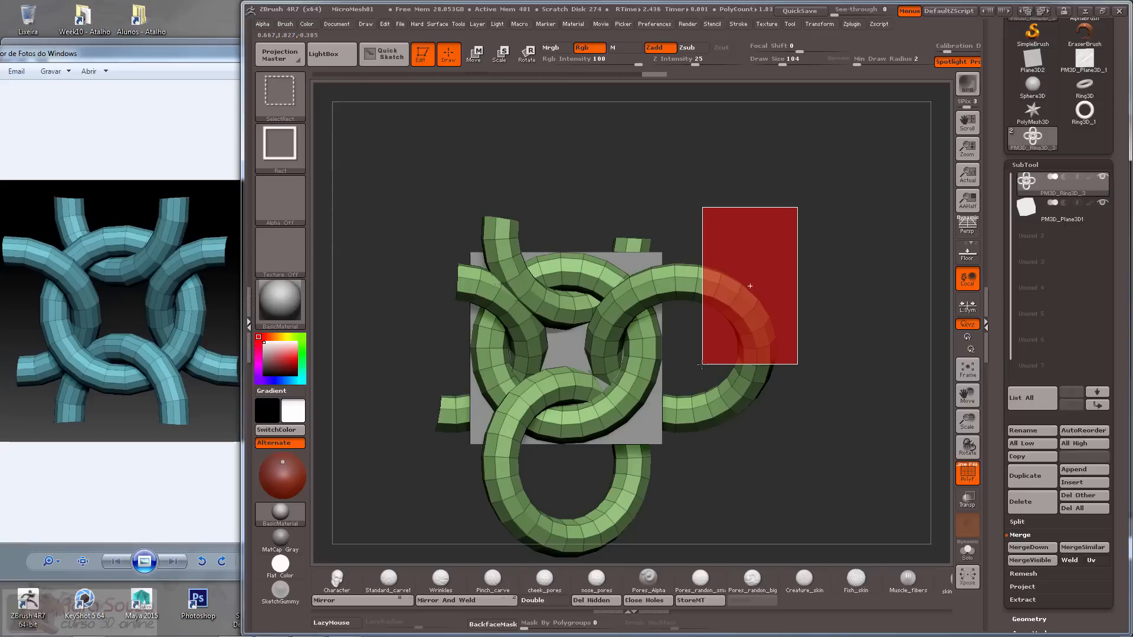
pyautogui.keyDown('ctrl'); pyautogui.keyDown('alt'); pyautogui.keyDown('shift'); pyautogui.moveTo(701, 365); pyautogui.dragTo(701, 366); pyautogui.keyUp('shift'); pyautogui.keyUp('alt'); pyautogui.keyUp('ctrl')
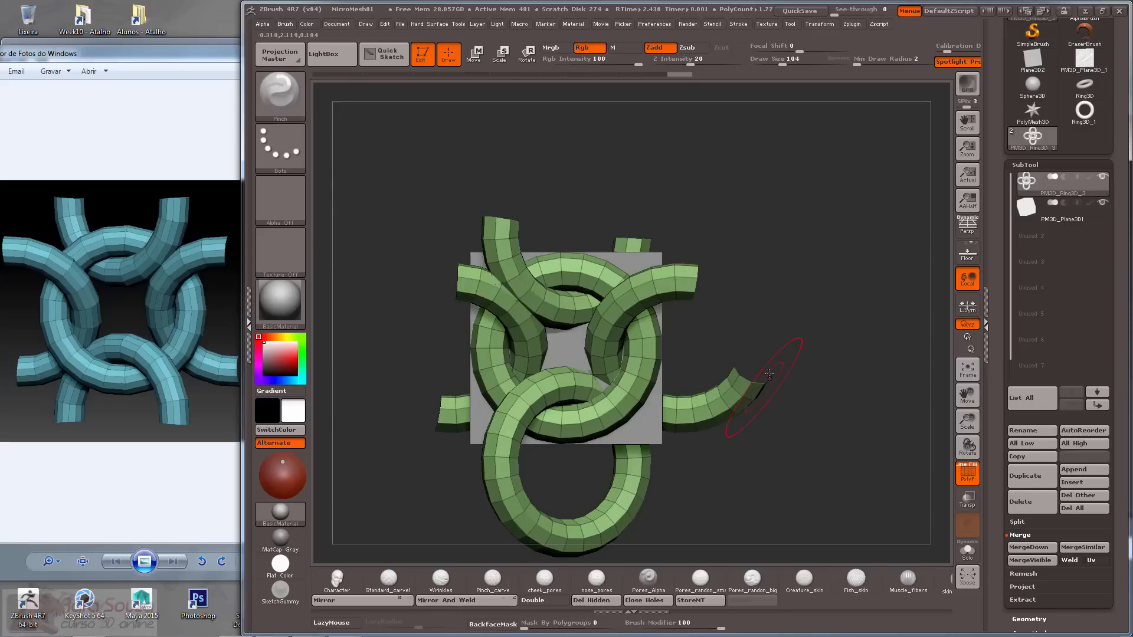
pyautogui.keyDown('ctrl'); pyautogui.keyDown('alt'); pyautogui.keyDown('shift'); pyautogui.moveTo(783, 329); pyautogui.dragTo(675, 469); pyautogui.keyUp('shift'); pyautogui.keyUp('alt'); pyautogui.keyUp('ctrl')
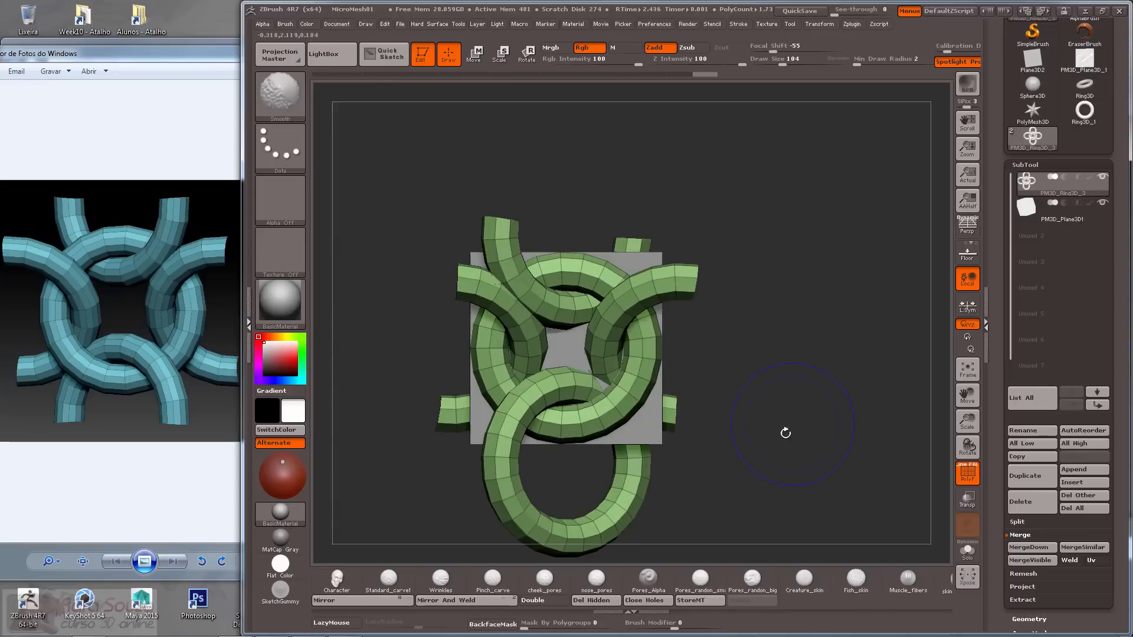
# Hide the outer half of the lower ring and trim one more segment off its front end.
pyautogui.keyDown('alt'); pyautogui.moveTo(754, 494); pyautogui.dragTo(766, 423); pyautogui.keyUp('alt')
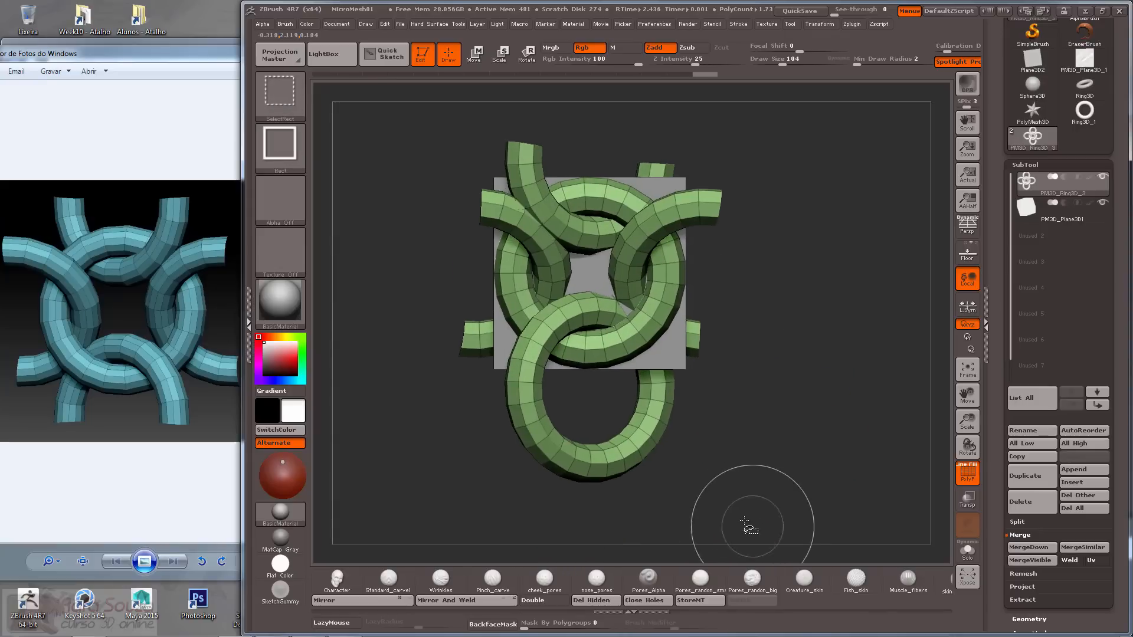
pyautogui.keyDown('ctrl'); pyautogui.keyDown('shift'); pyautogui.click(679, 518); pyautogui.keyUp('shift'); pyautogui.keyUp('ctrl')
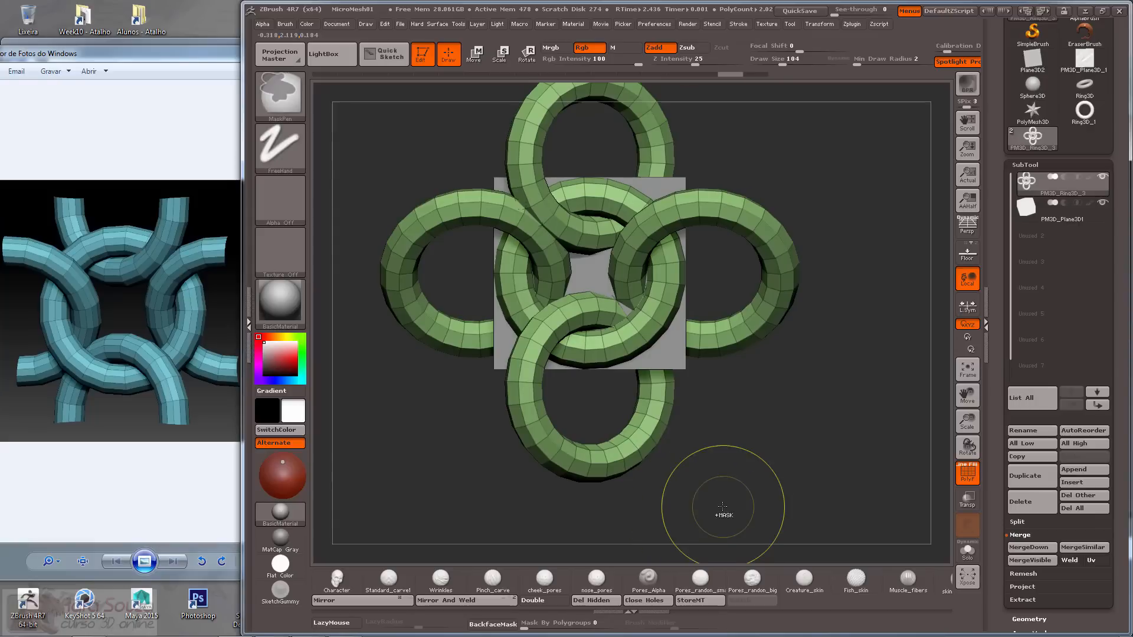
pyautogui.hotkey('ctrl', 'z')
pyautogui.keyDown('ctrl'); pyautogui.keyDown('alt'); pyautogui.keyDown('shift'); pyautogui.moveTo(741, 505); pyautogui.dragTo(475, 414); pyautogui.keyUp('shift'); pyautogui.keyUp('alt'); pyautogui.keyUp('ctrl')
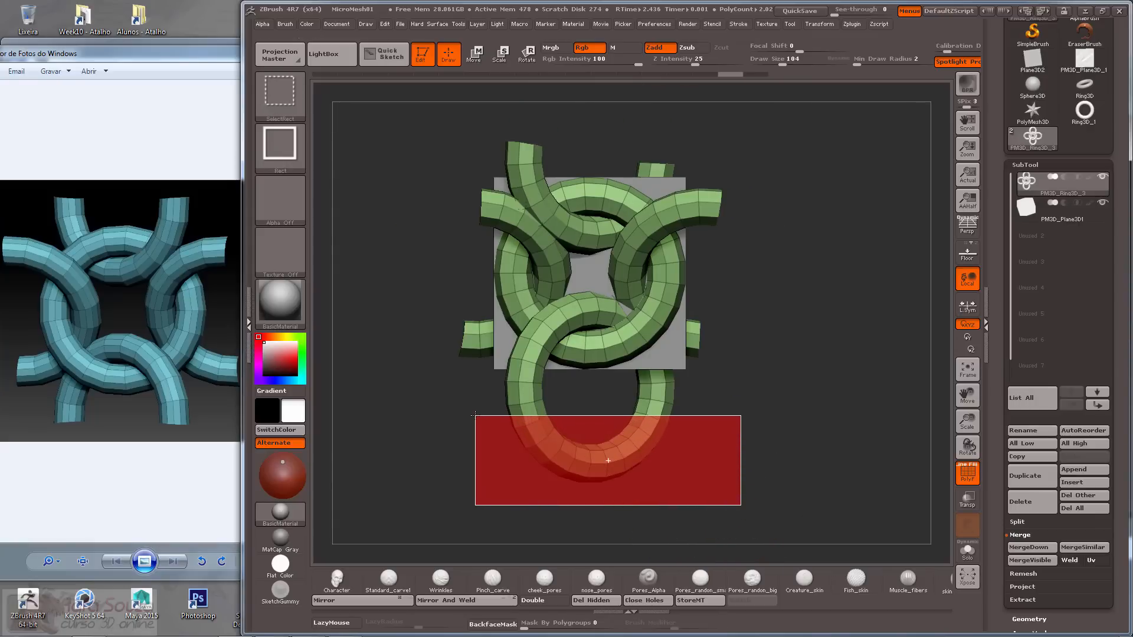
pyautogui.moveTo(474, 415)
pyautogui.keyDown('ctrl'); pyautogui.keyDown('alt'); pyautogui.keyDown('shift'); pyautogui.mouseDown()
pyautogui.moveTo(475, 397)
pyautogui.moveTo(482, 414)
pyautogui.mouseUp(); pyautogui.keyUp('shift'); pyautogui.keyUp('alt'); pyautogui.keyUp('ctrl')
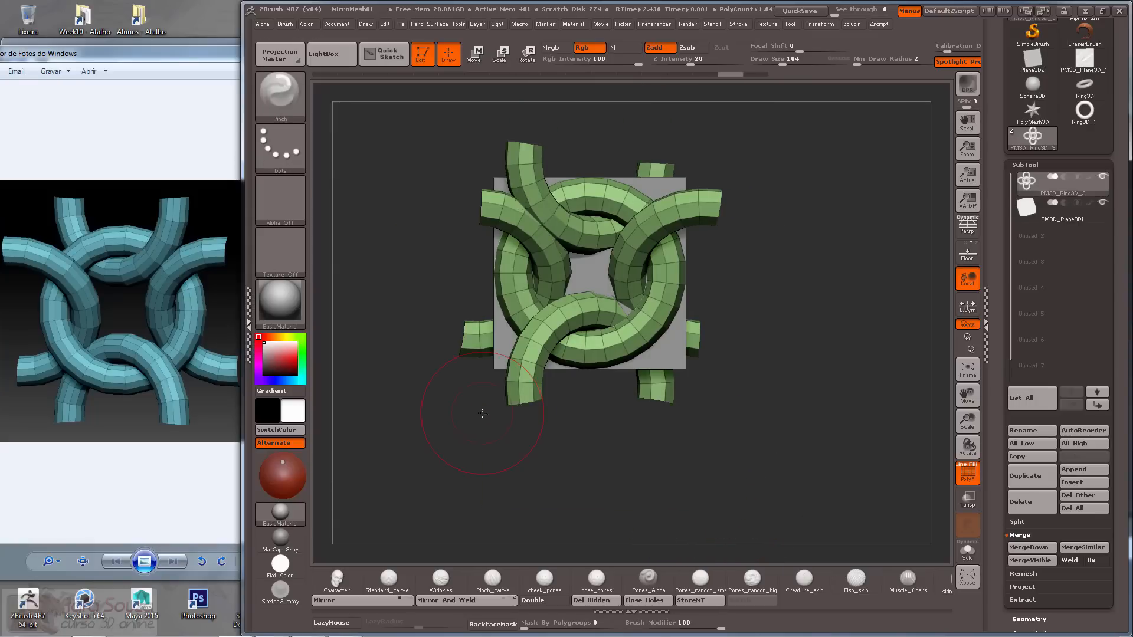
pyautogui.keyDown('ctrl'); pyautogui.keyDown('alt'); pyautogui.keyDown('shift'); pyautogui.moveTo(554, 420); pyautogui.dragTo(476, 392); pyautogui.keyUp('shift'); pyautogui.keyUp('alt'); pyautogui.keyUp('ctrl')
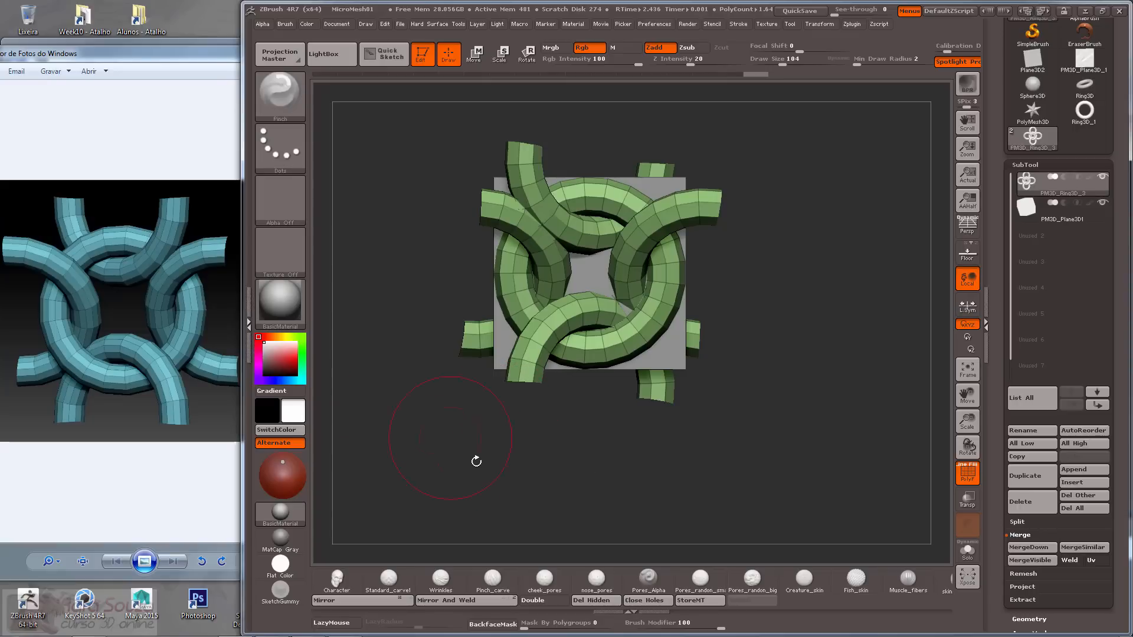
# Apply an Inflate deformation of -15 to the ring module and turn off its polyframe.
pyautogui.moveTo(490, 465); pyautogui.dragTo(664, 461)
pyautogui.moveTo(794, 358); pyautogui.dragTo(807, 376)
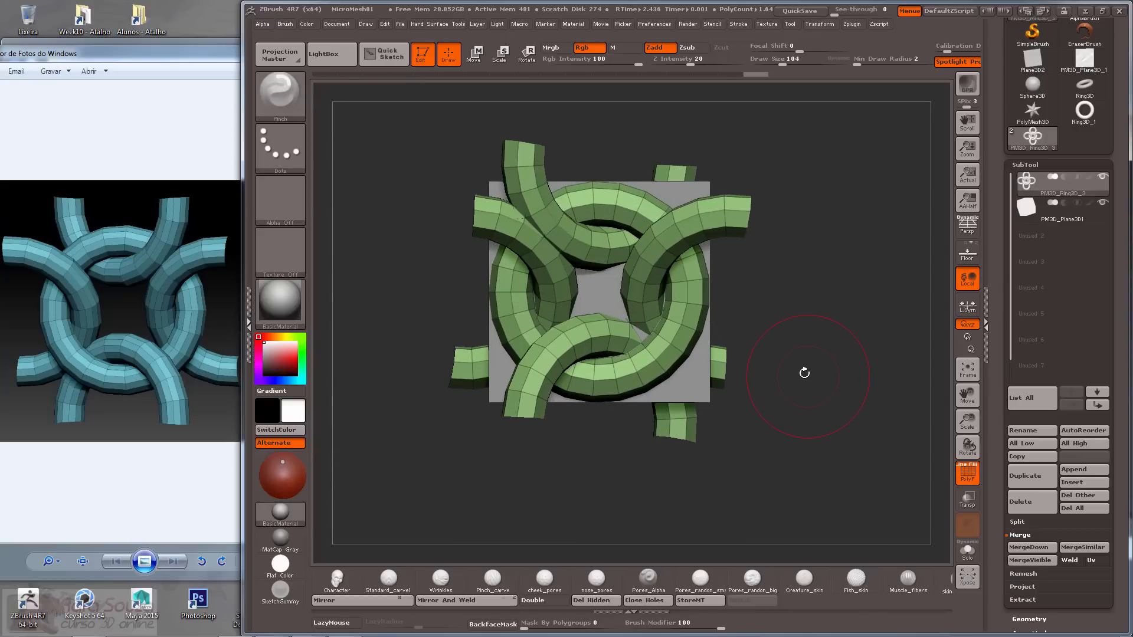
pyautogui.press('1')
pyautogui.moveTo(735, 354); pyautogui.dragTo(735, 162)
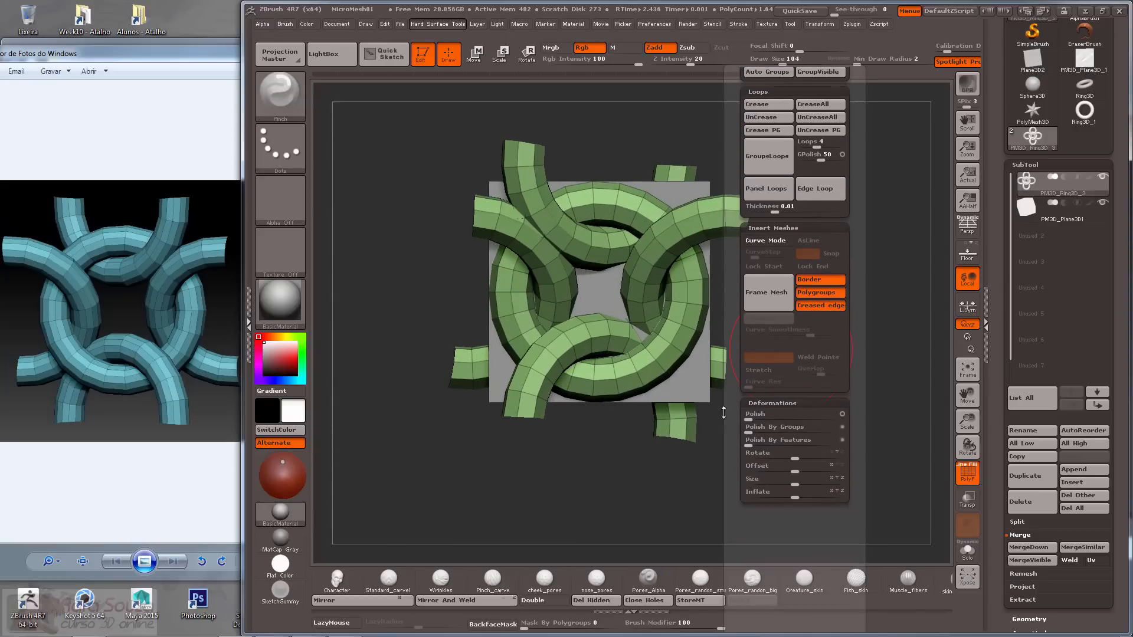
pyautogui.moveTo(787, 490); pyautogui.dragTo(785, 493)
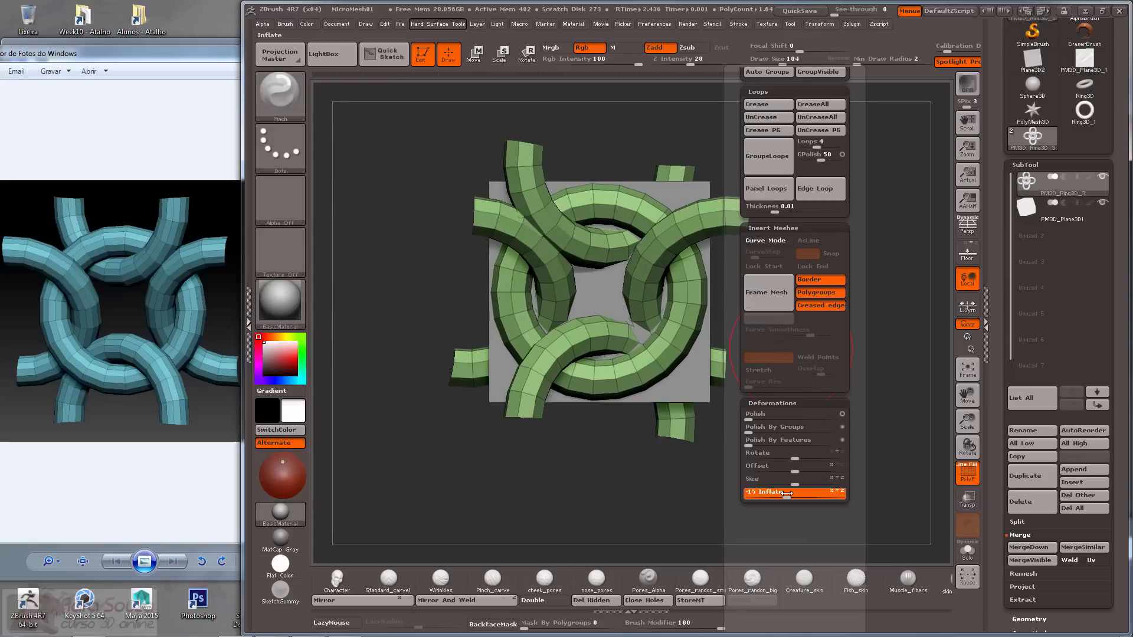
pyautogui.click(966, 472)
pyautogui.keyDown('shift'); pyautogui.moveTo(841, 407); pyautogui.dragTo(856, 435); pyautogui.keyUp('shift')
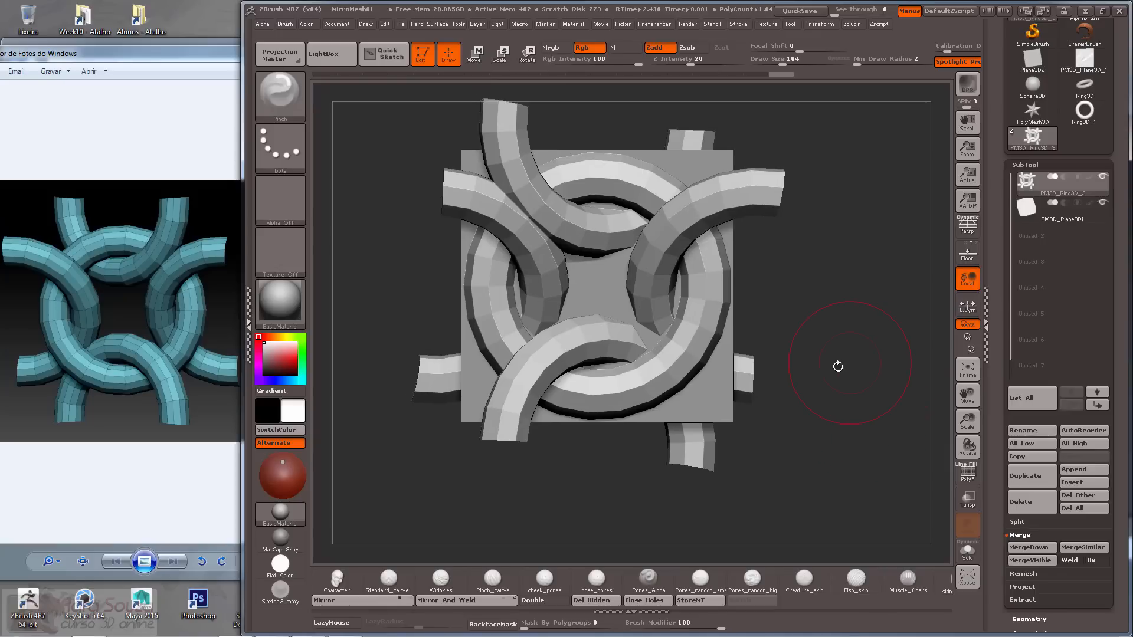
# Scale the ring module down with the Size deformation to fit the plane more closely and show its polyframe again.
pyautogui.press('space')
pyautogui.moveTo(642, 320); pyautogui.dragTo(642, 86)
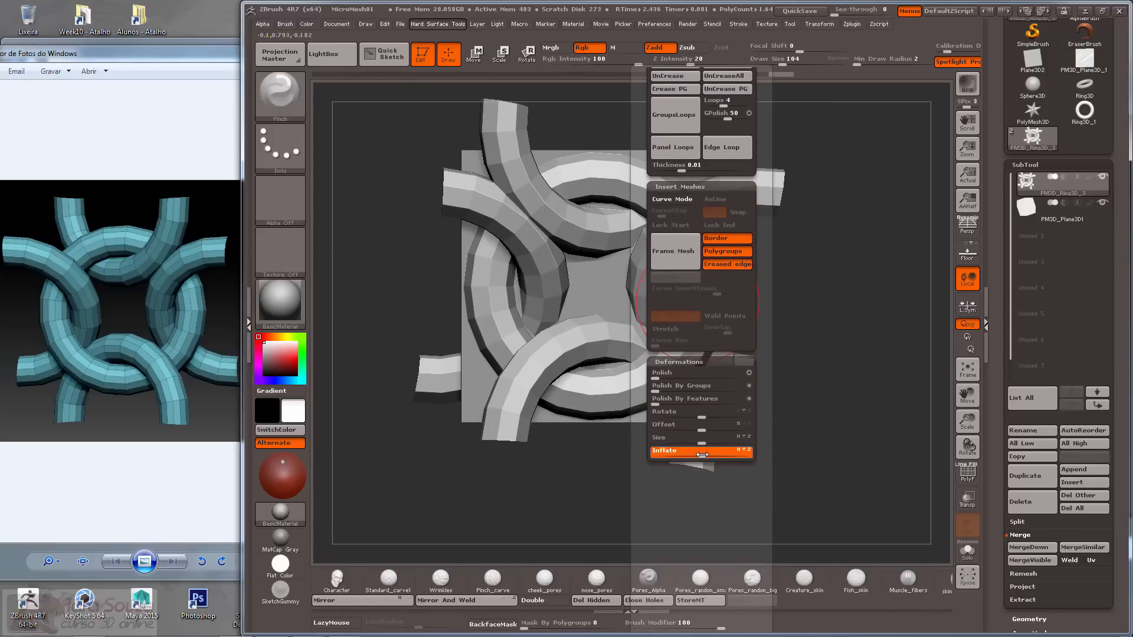
pyautogui.moveTo(702, 438); pyautogui.dragTo(685, 438)
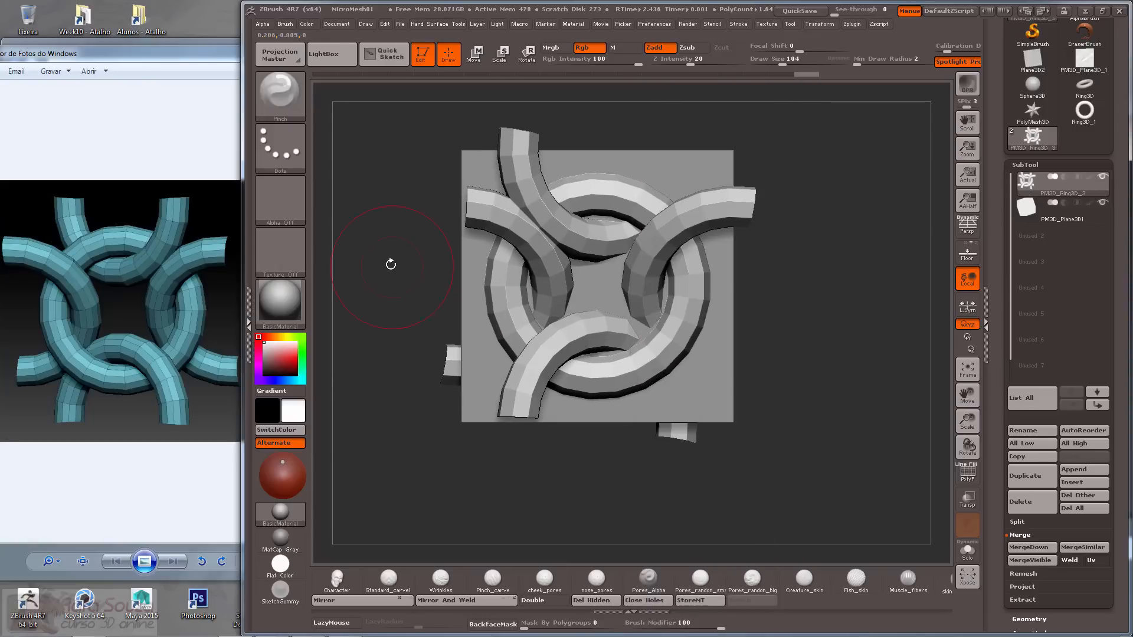
pyautogui.click(966, 477)
pyautogui.keyDown('alt'); pyautogui.moveTo(866, 388); pyautogui.dragTo(800, 366); pyautogui.keyUp('alt')
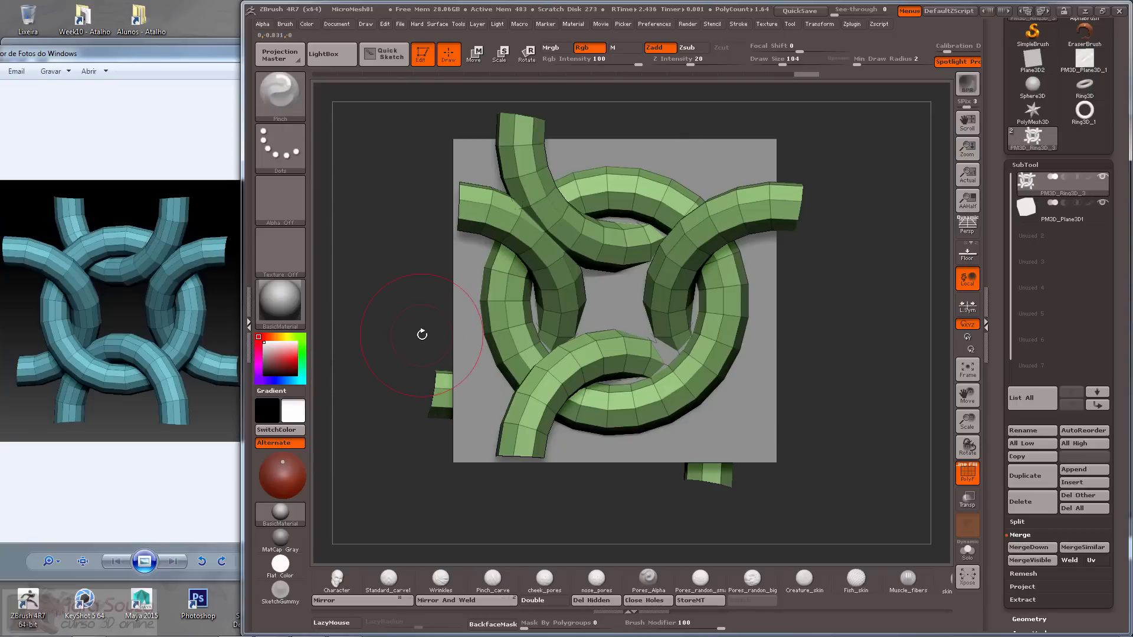
# Mark the outward direction of the left and right ring ends with red arrows, and clear the annotations.
pyautogui.hotkey('ctrl', 'shift')
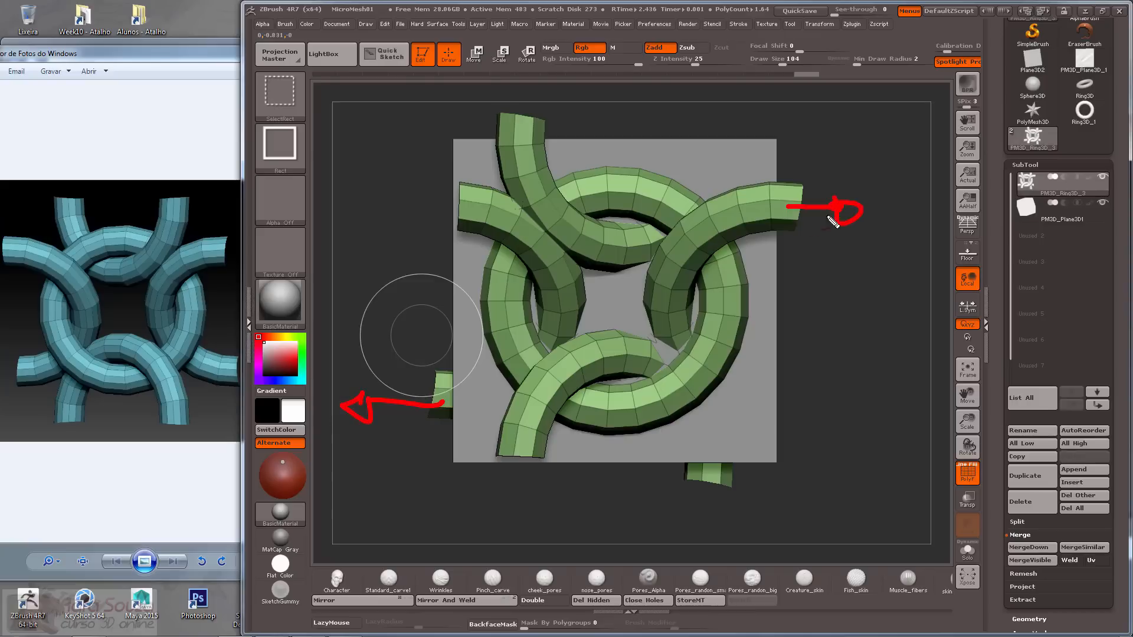
pyautogui.moveTo(832, 221)
pyautogui.mouseDown()
pyautogui.moveTo(590, 66)
pyautogui.moveTo(389, 176)
pyautogui.mouseUp()
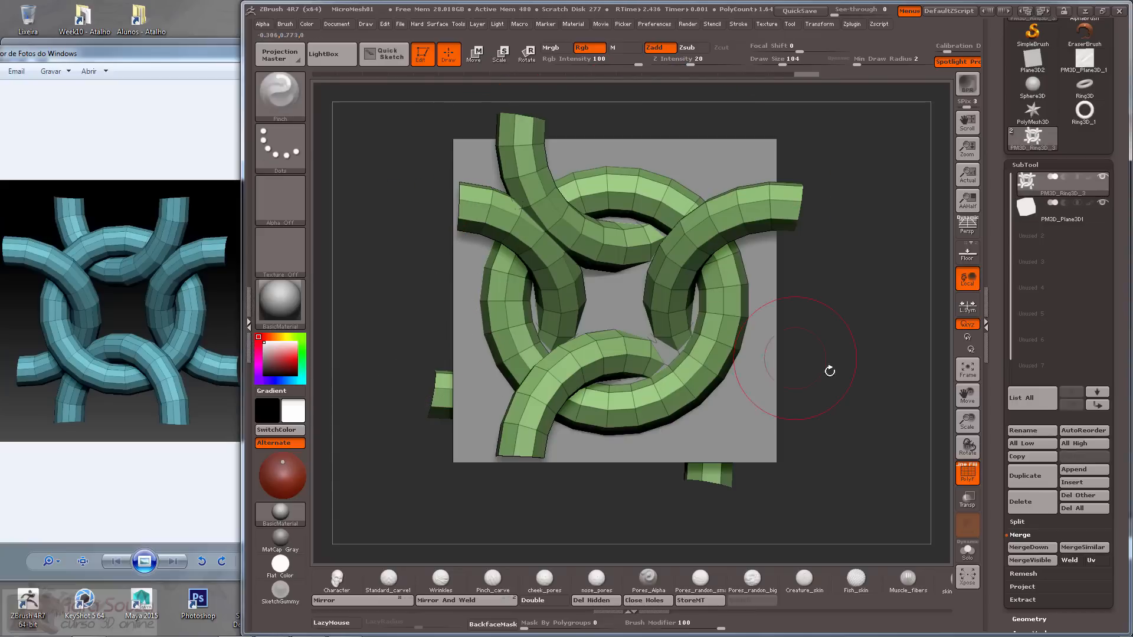
pyautogui.moveTo(826, 372)
pyautogui.keyDown('shift'); pyautogui.mouseDown()
pyautogui.moveTo(861, 413)
pyautogui.moveTo(887, 362)
pyautogui.mouseUp(); pyautogui.keyUp('shift')
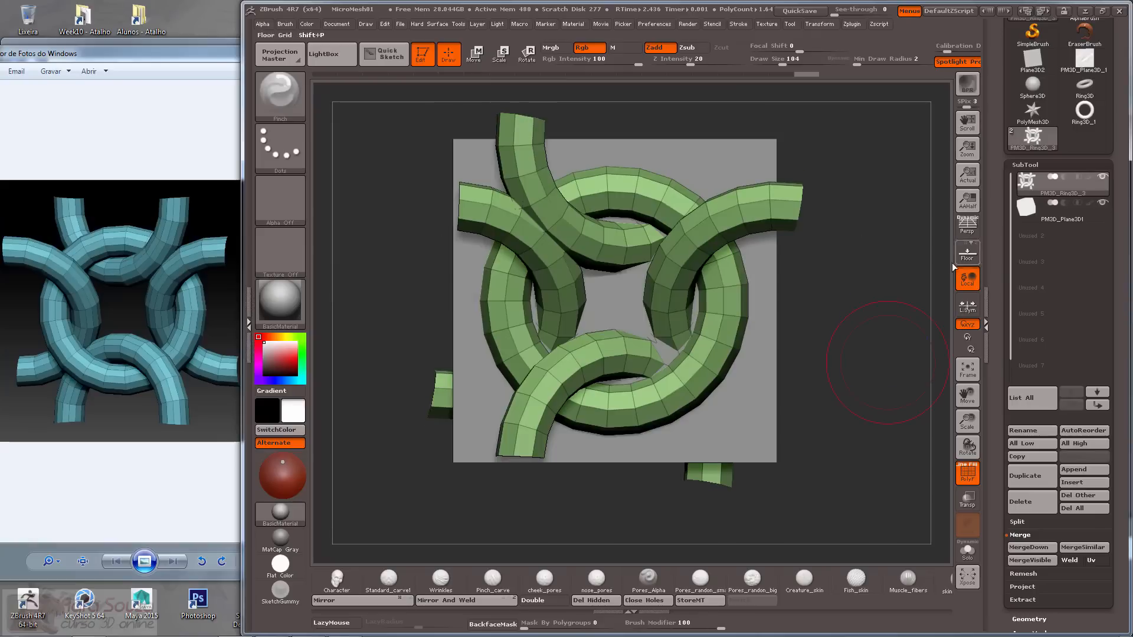
# Rename the ring module's subtool as Aneis.
pyautogui.moveTo(1005, 143); pyautogui.dragTo(1005, 270)
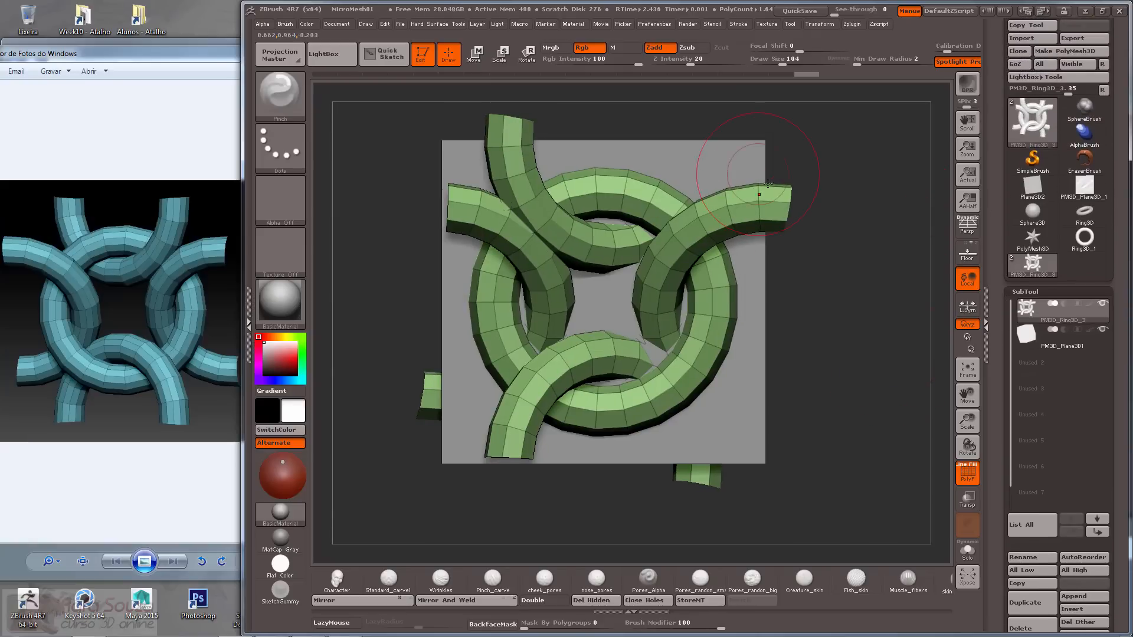
pyautogui.moveTo(993, 223); pyautogui.dragTo(999, 275)
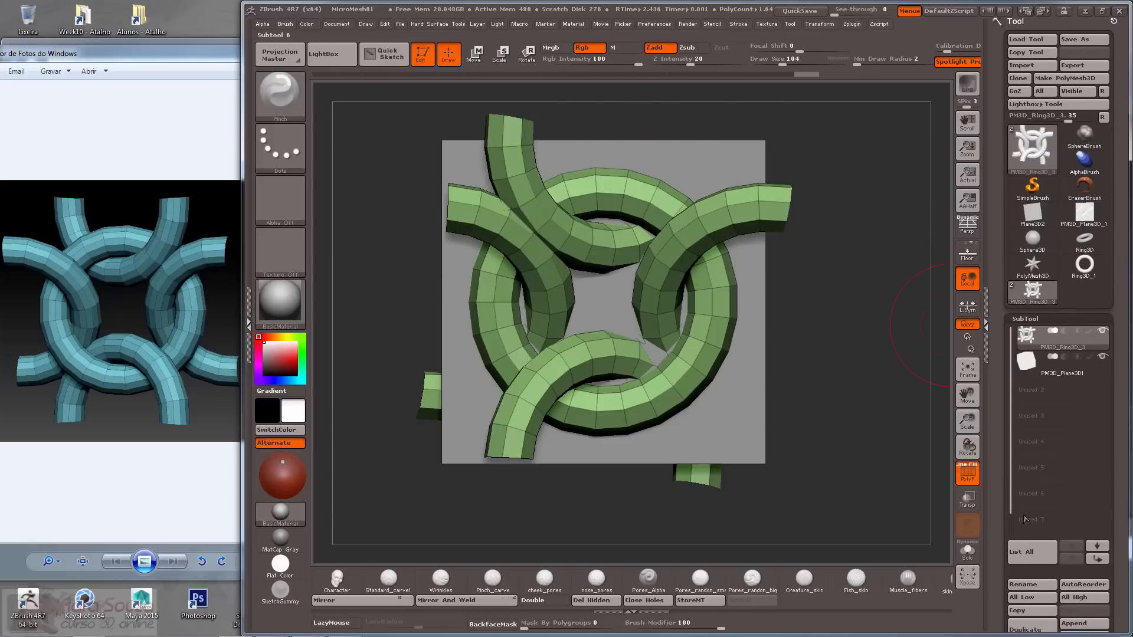
pyautogui.click(1018, 589)
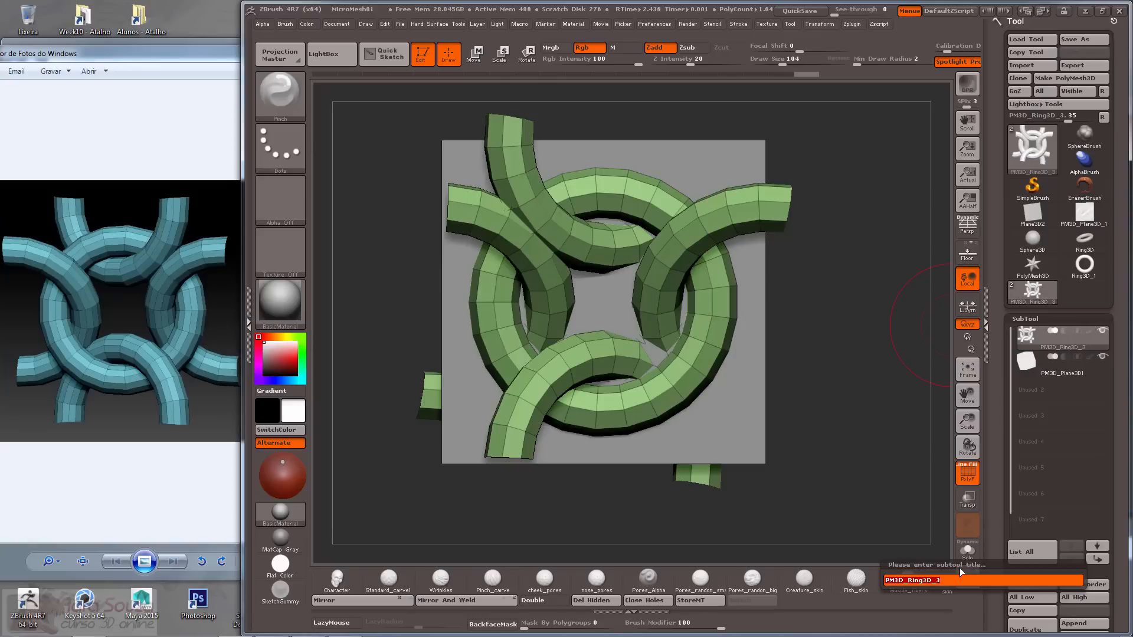
pyautogui.write('Aneis')
pyautogui.press('Return')
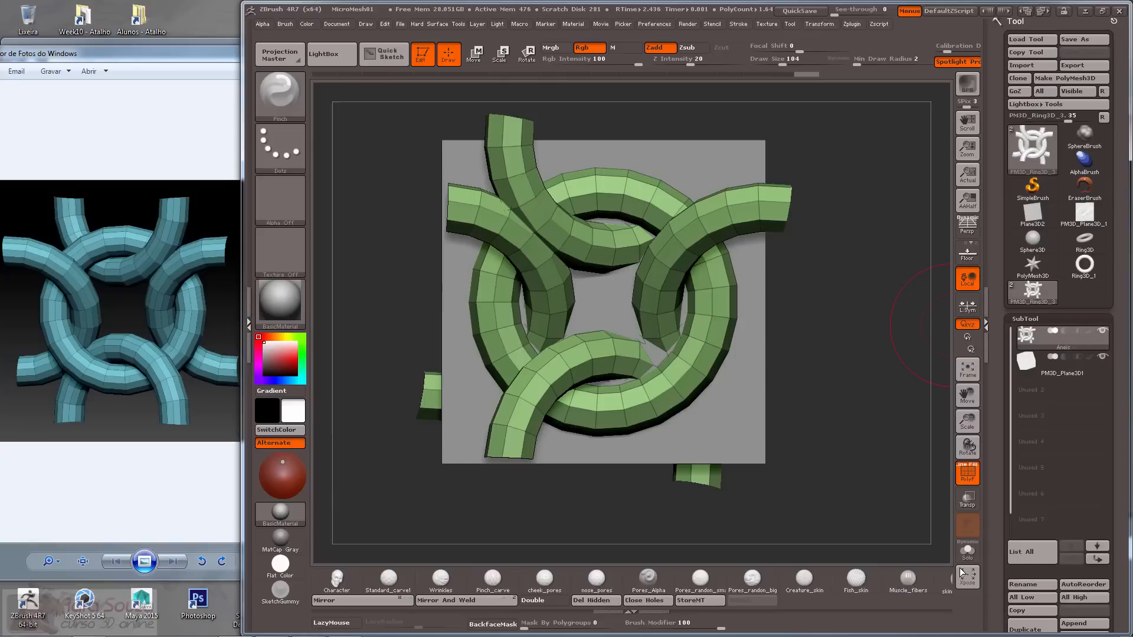
# Switch to the subdivided plane PM3D_Plane3D_1 and apply MicroMesh to it with Aneis as the mesh replacing each polygon.
pyautogui.click(1084, 212)
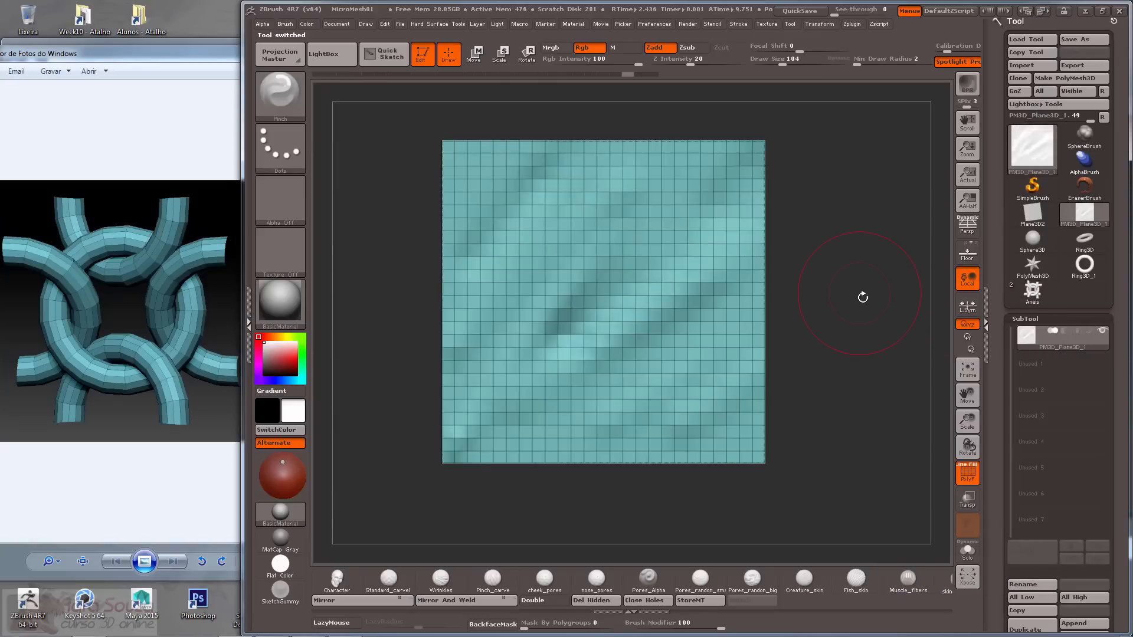
pyautogui.press('f')
pyautogui.moveTo(999, 425); pyautogui.dragTo(1006, 344)
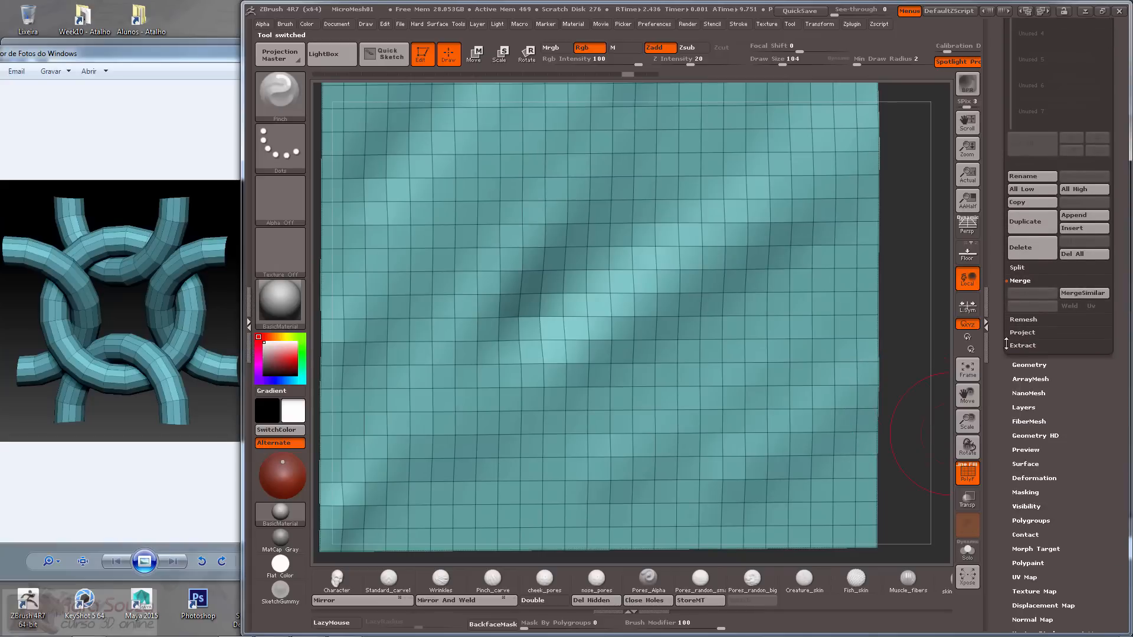
pyautogui.click(1028, 366)
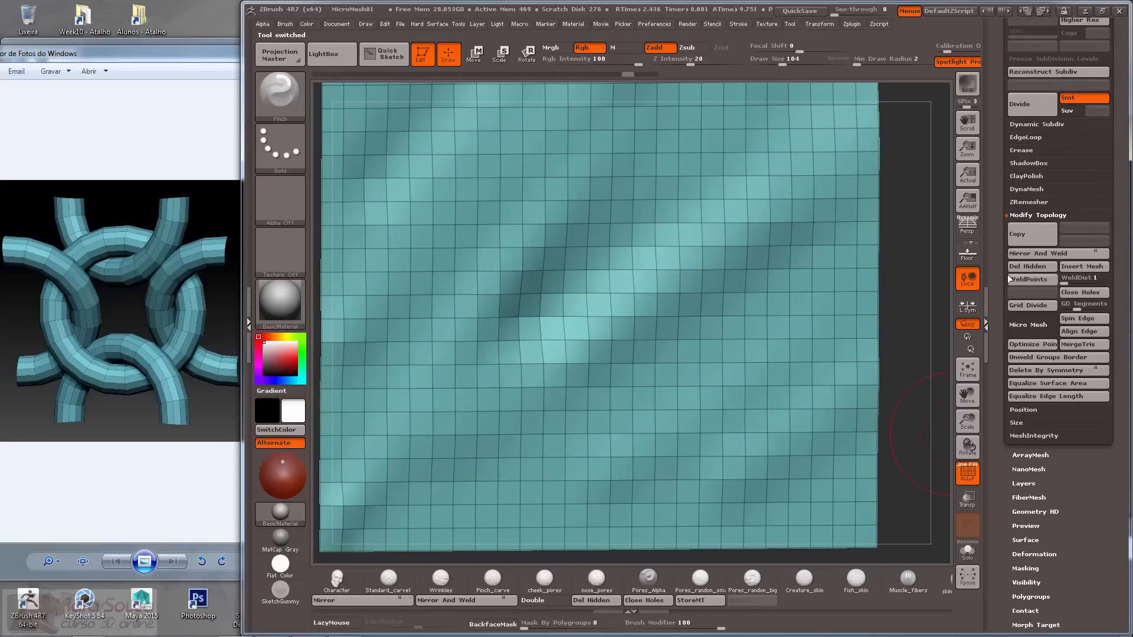
pyautogui.scroll(1, 1015, 307)
pyautogui.click(1024, 345)
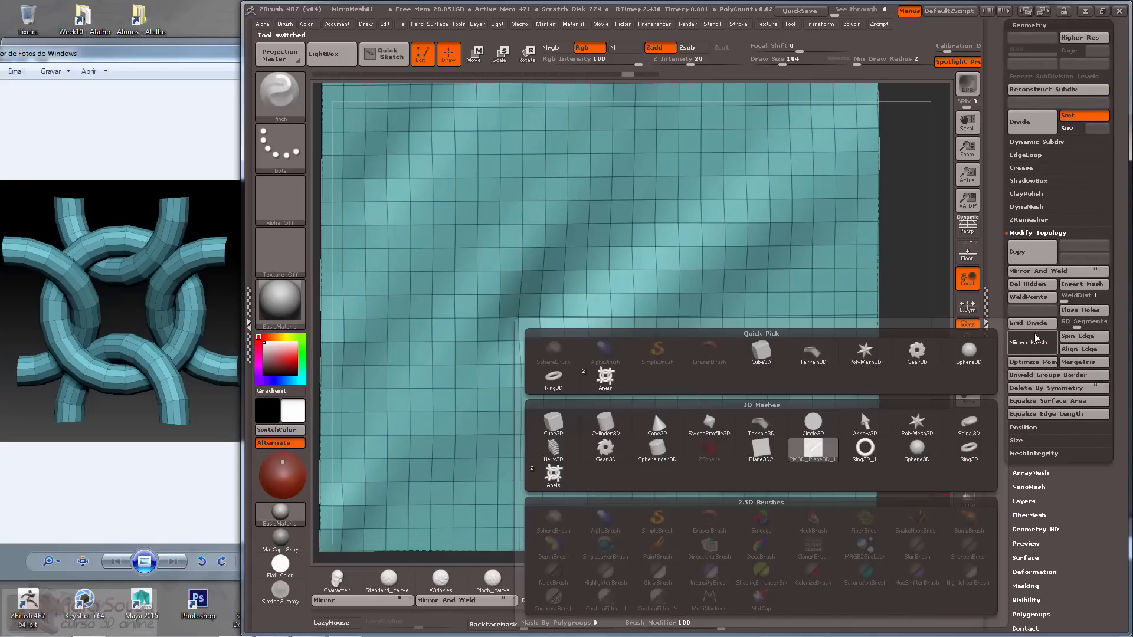
pyautogui.click(1030, 339)
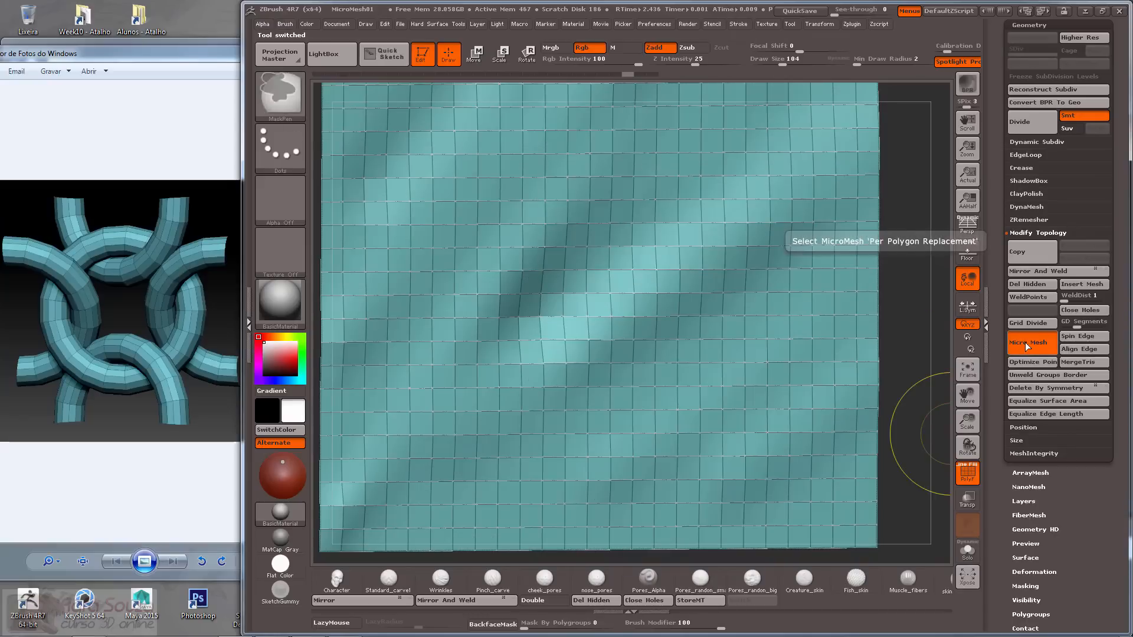
pyautogui.click(1027, 346)
pyautogui.click(1027, 345)
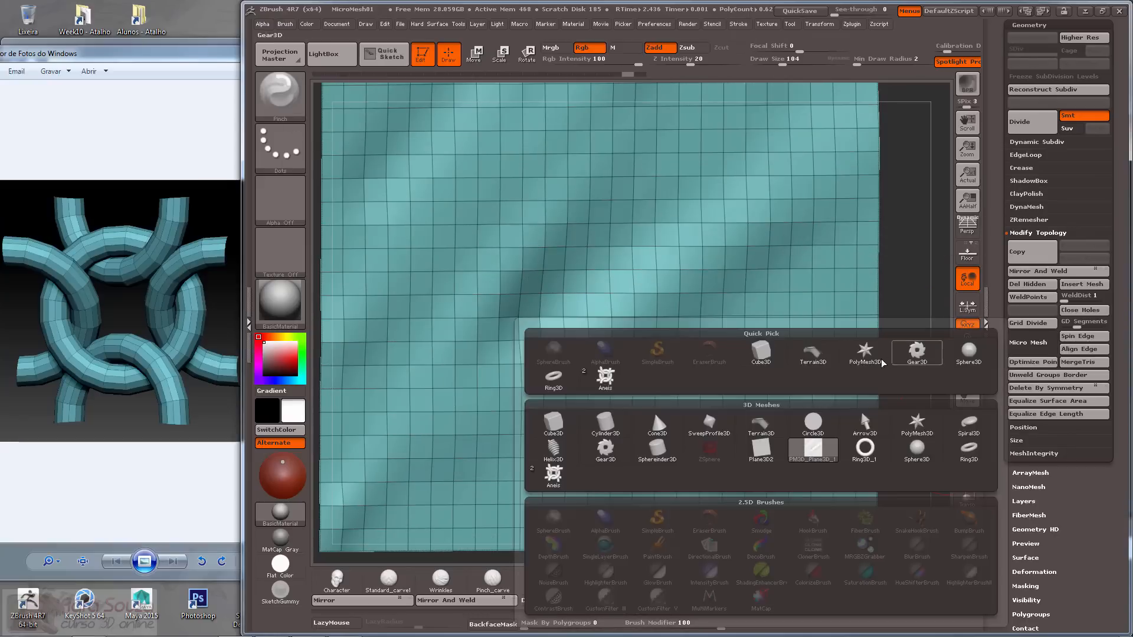
pyautogui.click(604, 381)
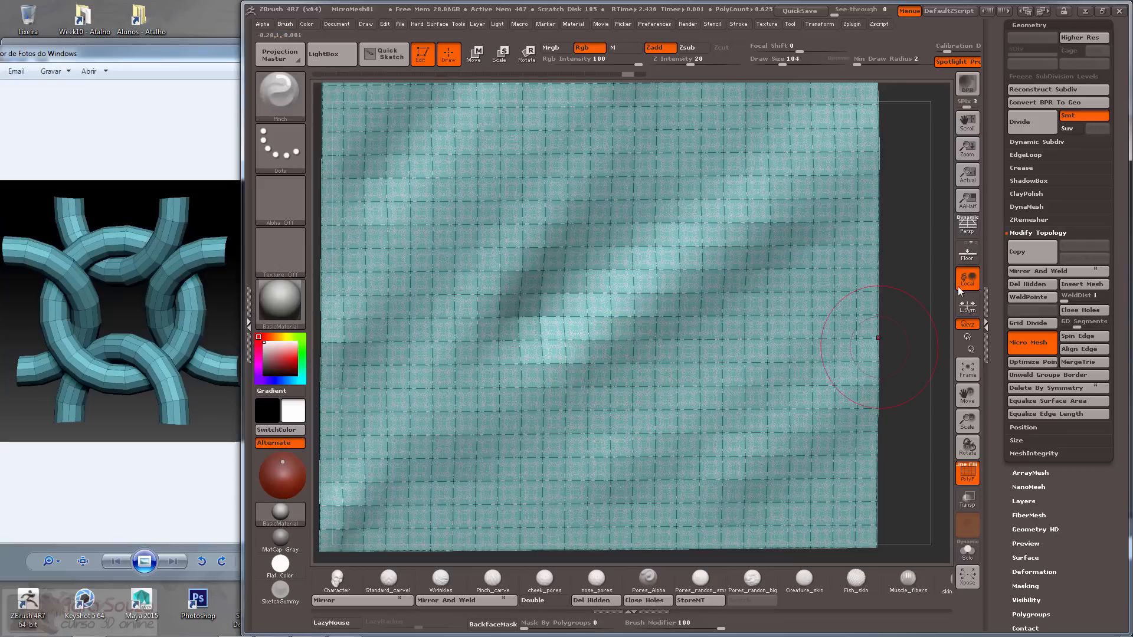
pyautogui.keyDown('ctrl'); pyautogui.moveTo(915, 349); pyautogui.dragTo(900, 218, button='right'); pyautogui.keyUp('ctrl')
pyautogui.keyDown('ctrl'); pyautogui.moveTo(832, 258); pyautogui.dragTo(828, 397, button='right'); pyautogui.keyUp('ctrl')
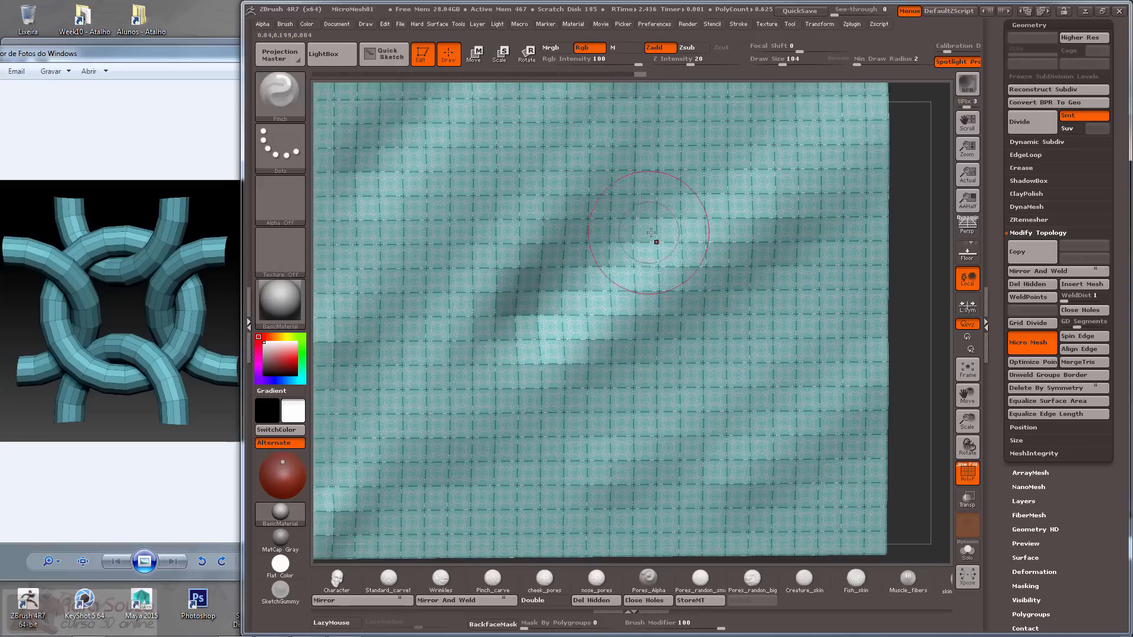
# Switch to the Arrow3D primitive and examine its shape and pointing direction.
pyautogui.keyDown('alt'); pyautogui.moveTo(935, 289); pyautogui.dragTo(897, 351, button='right'); pyautogui.keyUp('alt')
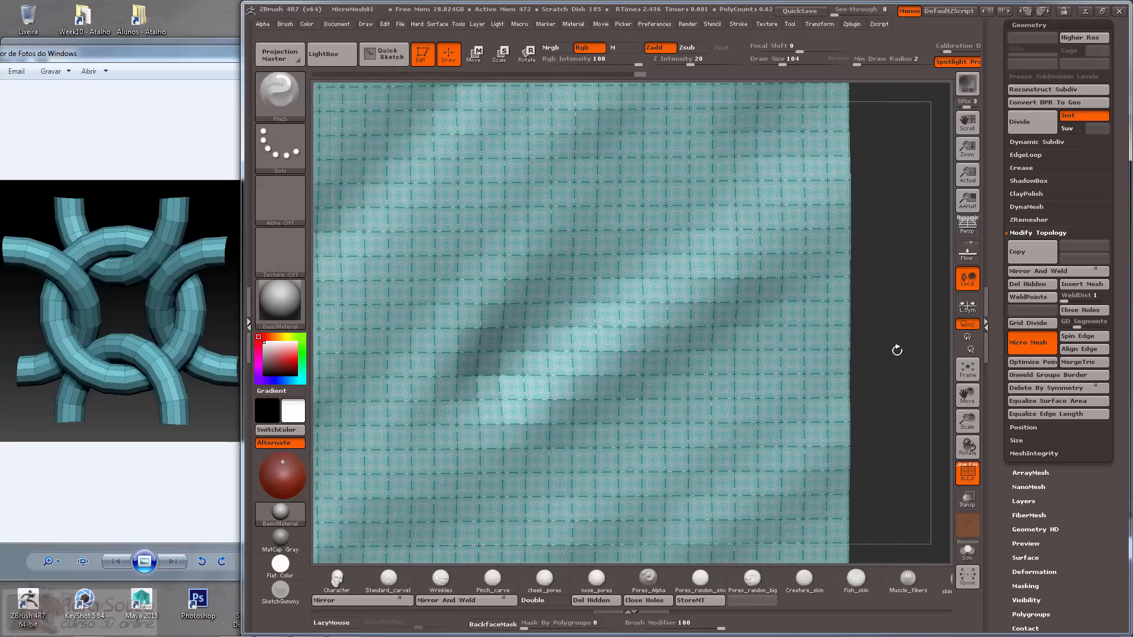
pyautogui.moveTo(998, 167); pyautogui.dragTo(999, 472)
pyautogui.click(1010, 164)
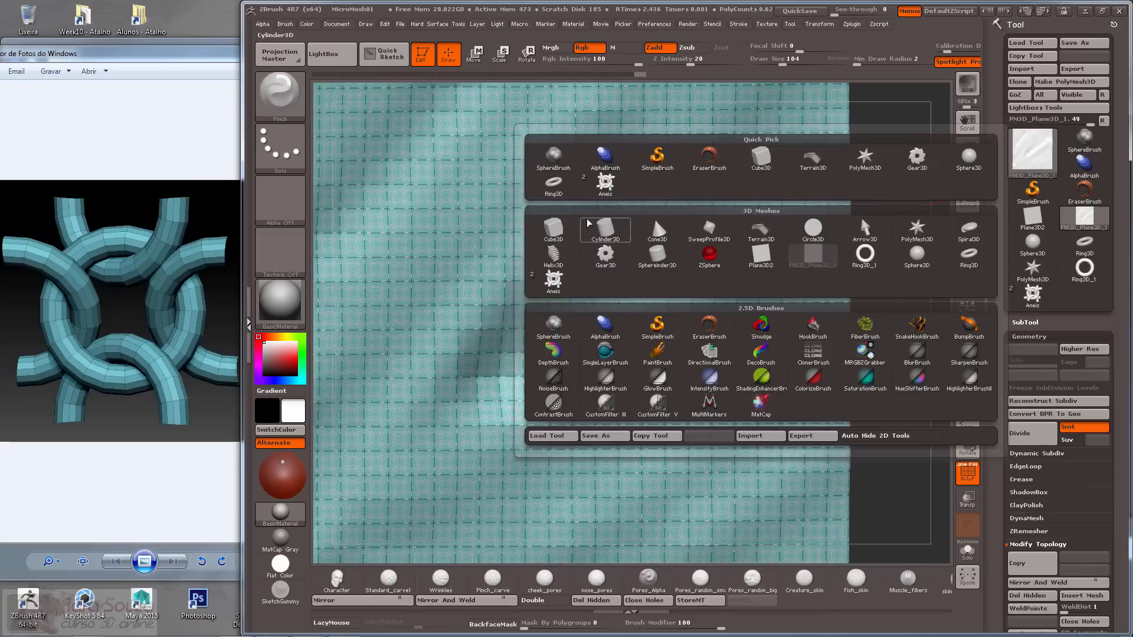
pyautogui.click(864, 236)
pyautogui.moveTo(850, 234); pyautogui.dragTo(881, 249)
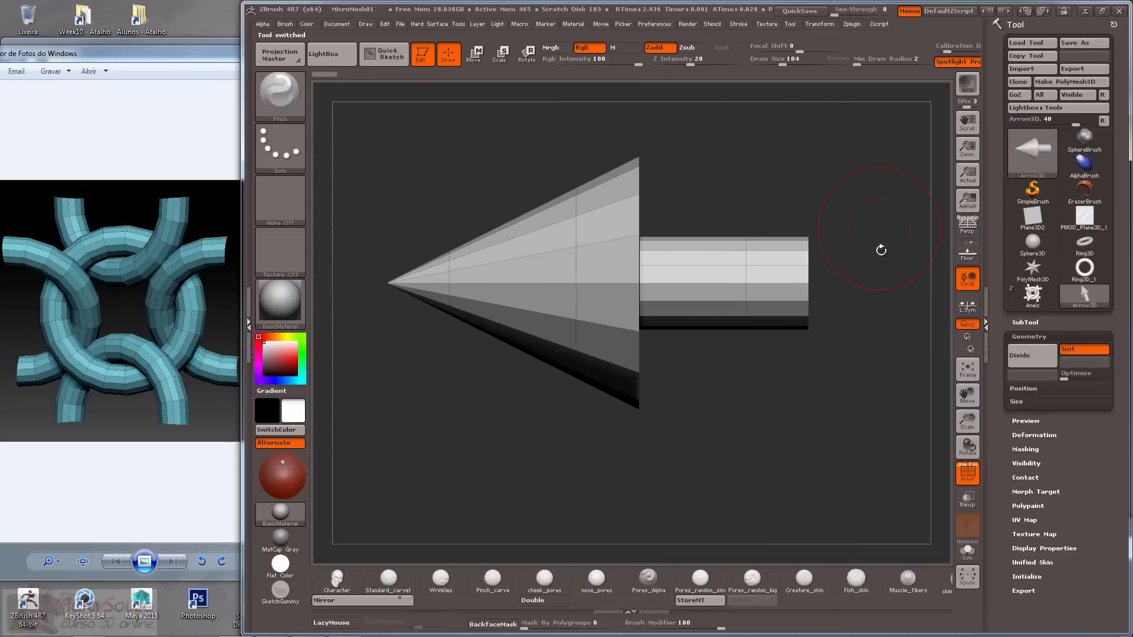
# Return to the plane PM3D_Plane3D_1 and reapply its MicroMesh with Arrow3D as the mesh replacing each polygon.
pyautogui.click(1093, 224)
pyautogui.moveTo(1002, 464); pyautogui.dragTo(1005, 365)
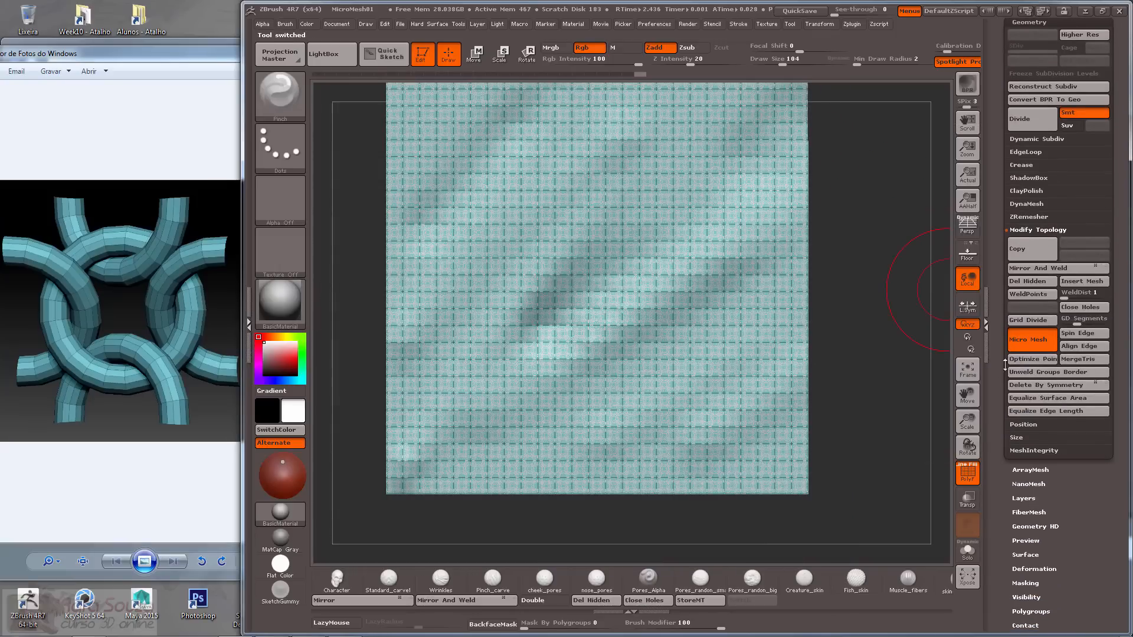
pyautogui.click(1018, 341)
pyautogui.click(1018, 342)
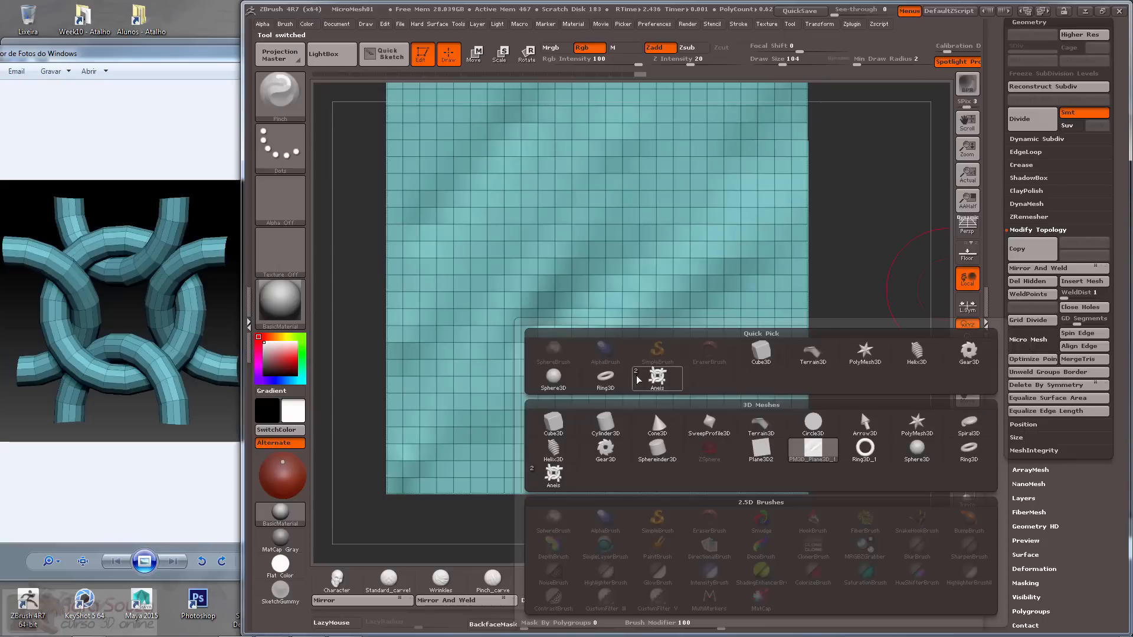
pyautogui.click(865, 422)
# Examine the plane's polygons up close with the polyframe hidden and shown again.
pyautogui.press('f')
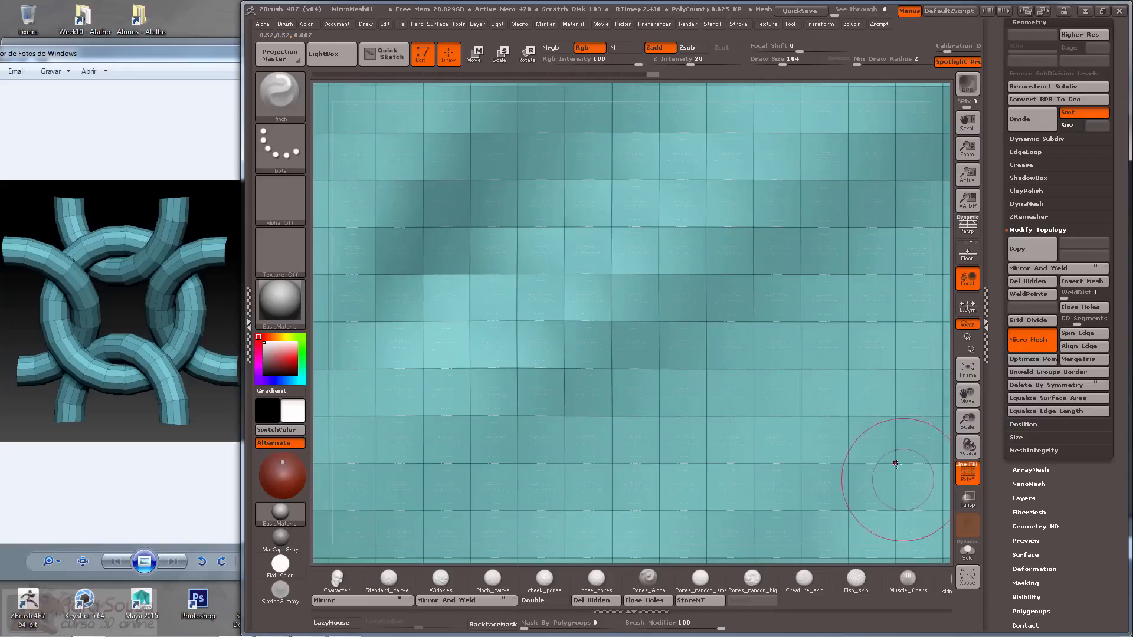
pyautogui.keyDown('alt'); pyautogui.moveTo(940, 357); pyautogui.dragTo(941, 316); pyautogui.keyUp('alt')
pyautogui.click(968, 474)
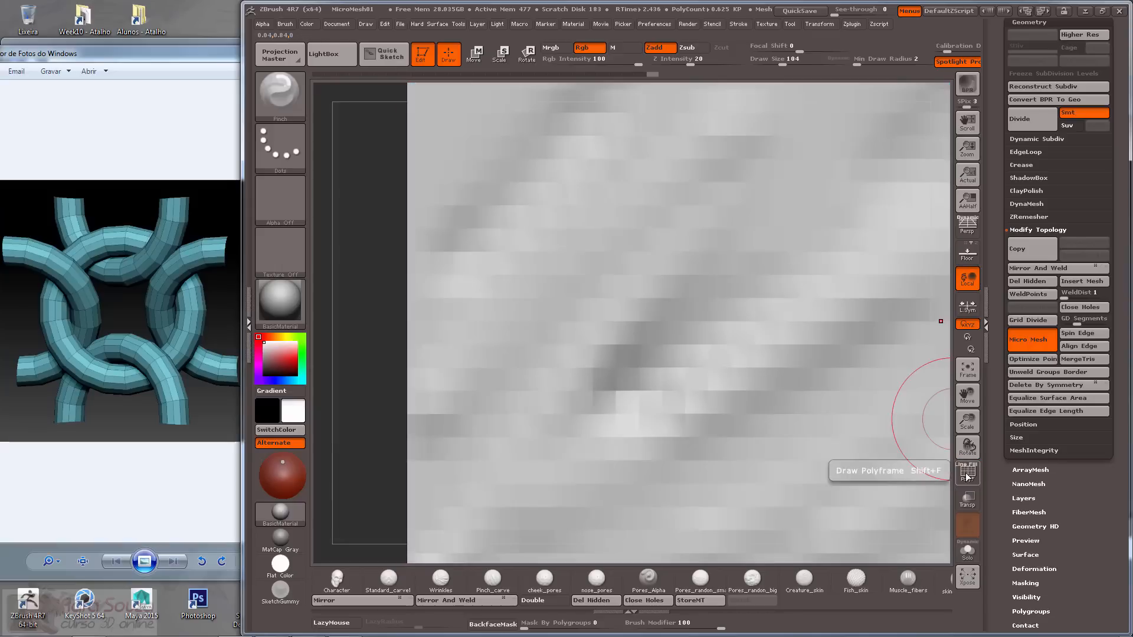
pyautogui.click(968, 474)
pyautogui.moveTo(382, 286)
pyautogui.keyDown('alt'); pyautogui.mouseDown()
pyautogui.moveTo(480, 447)
pyautogui.moveTo(470, 321)
pyautogui.mouseUp(); pyautogui.keyUp('alt')
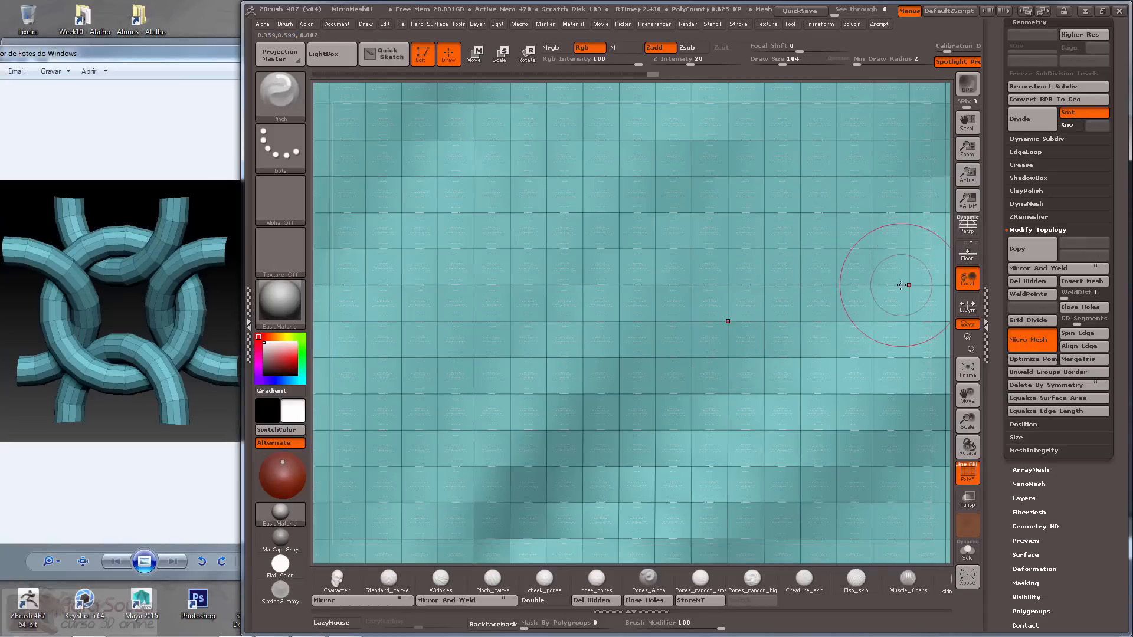
# Mark differing directions on neighbouring plane polygons and on the reference image's upper-right ring end with red arrows, and clear the annotations.
pyautogui.hotkey('ctrl', 'shift')
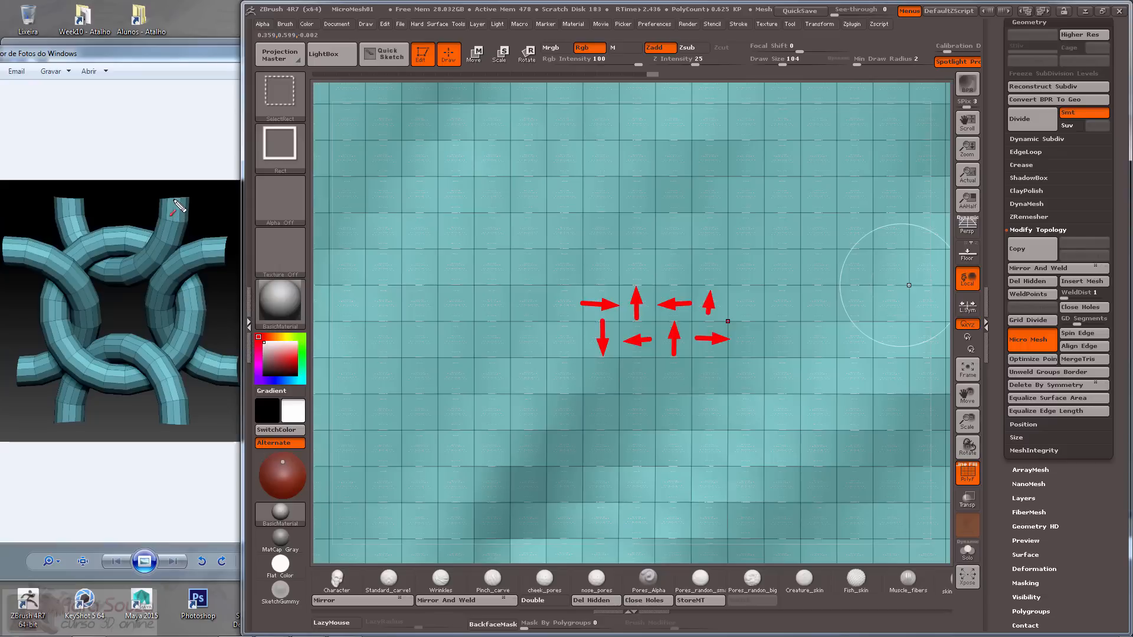
pyautogui.moveTo(174, 200); pyautogui.dragTo(178, 157)
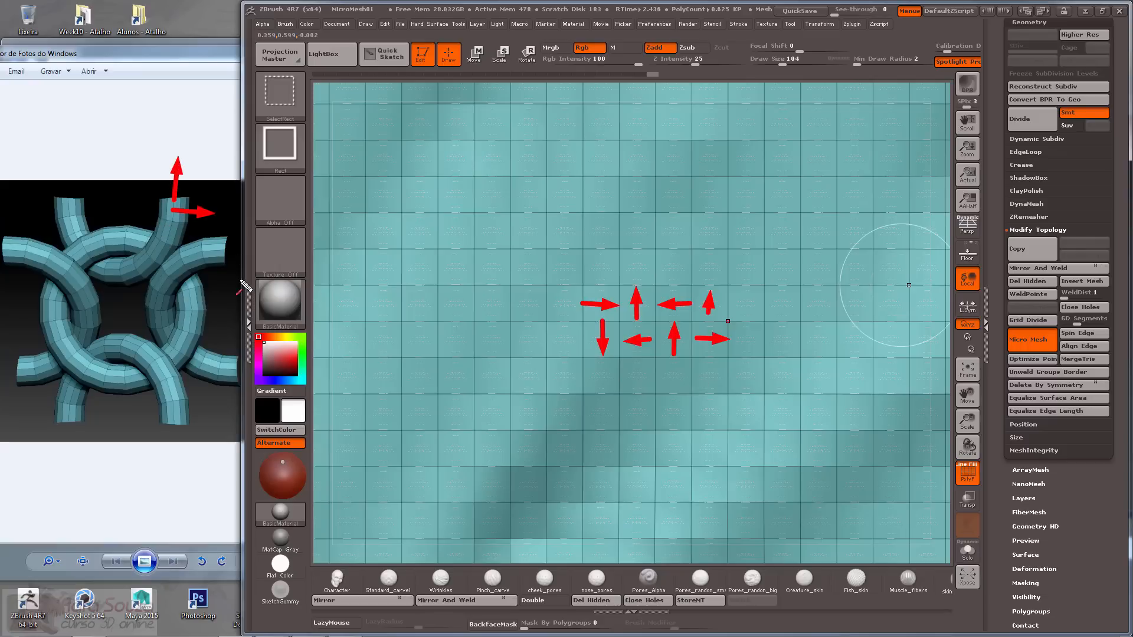
pyautogui.press('Escape')
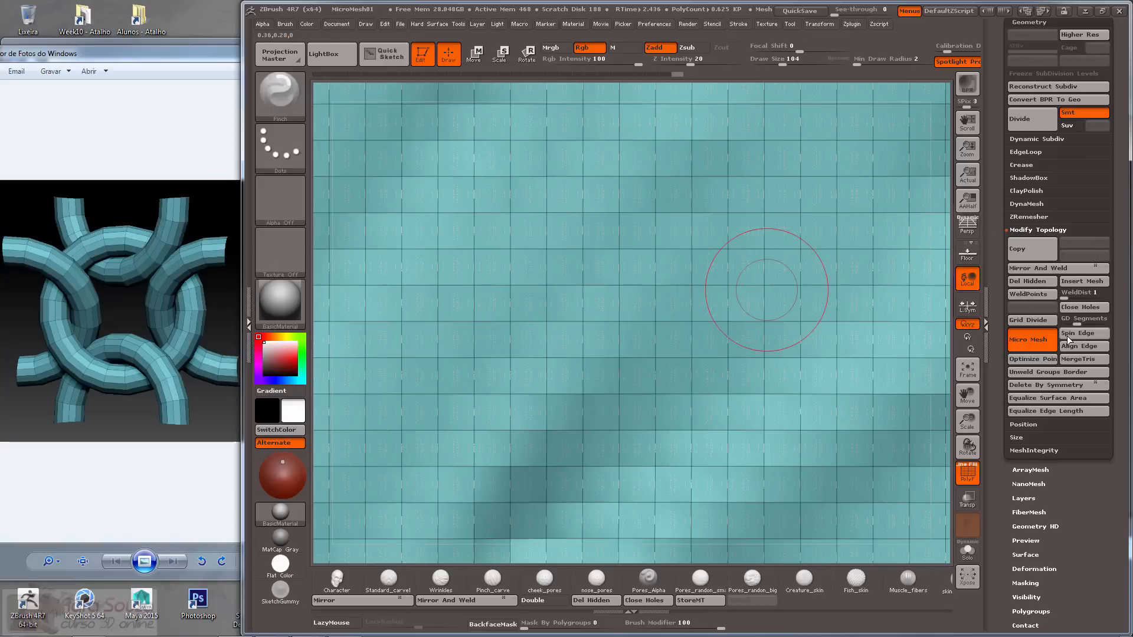
# Render the arrow MicroMesh with BPR, and apply Spin Edge twice with a new BPR render after each rotation.
pyautogui.click(971, 84)
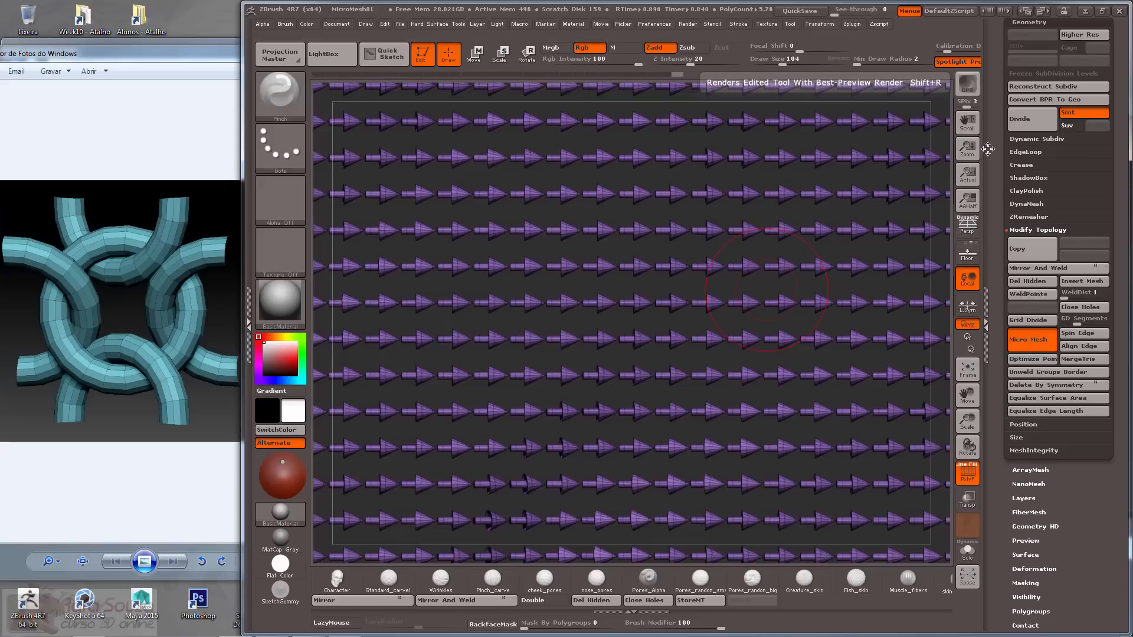
pyautogui.click(1078, 338)
pyautogui.click(970, 84)
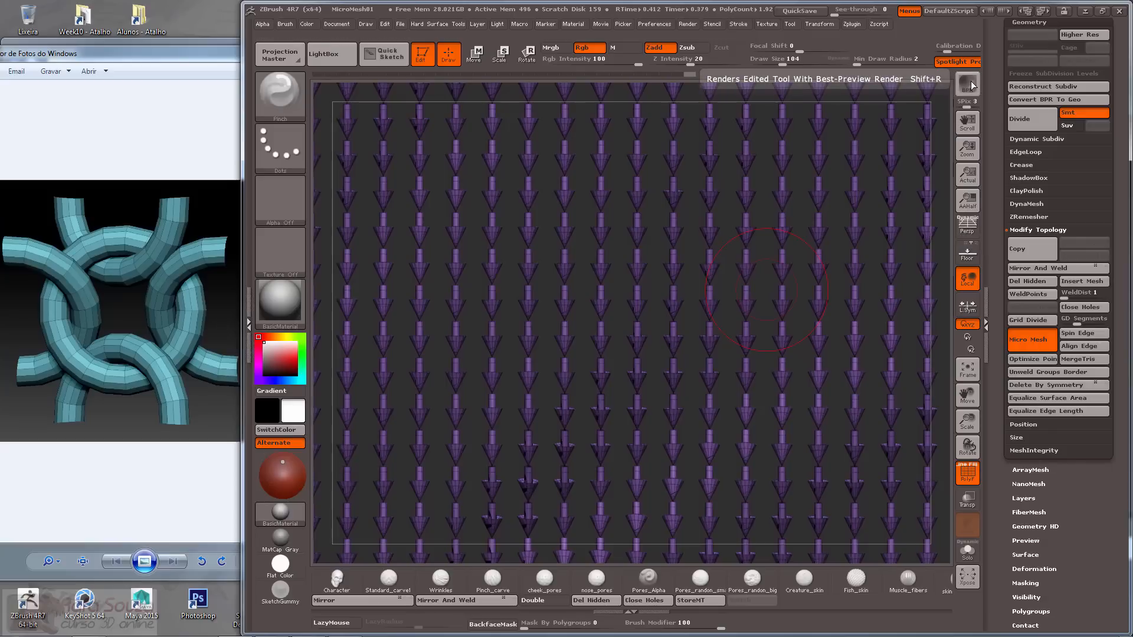
pyautogui.click(1078, 333)
pyautogui.click(968, 85)
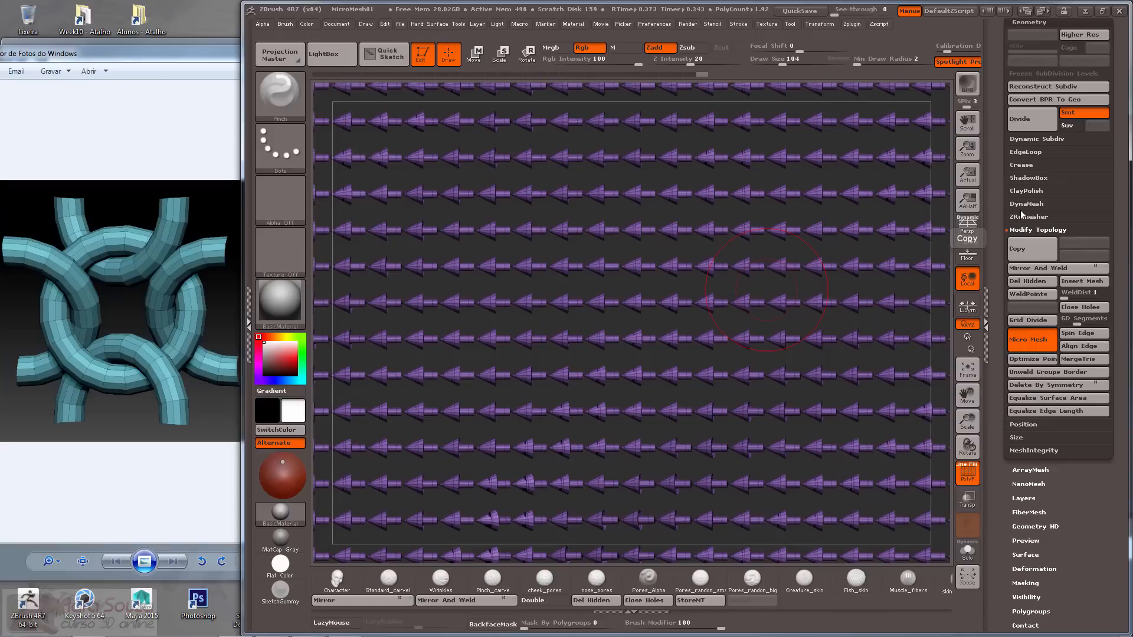
# Replace the Micro Mesh source on the wavy plane PM3D_Plane3D_1 with the Aneis ring tool.
pyautogui.moveTo(996, 176); pyautogui.dragTo(1007, 303)
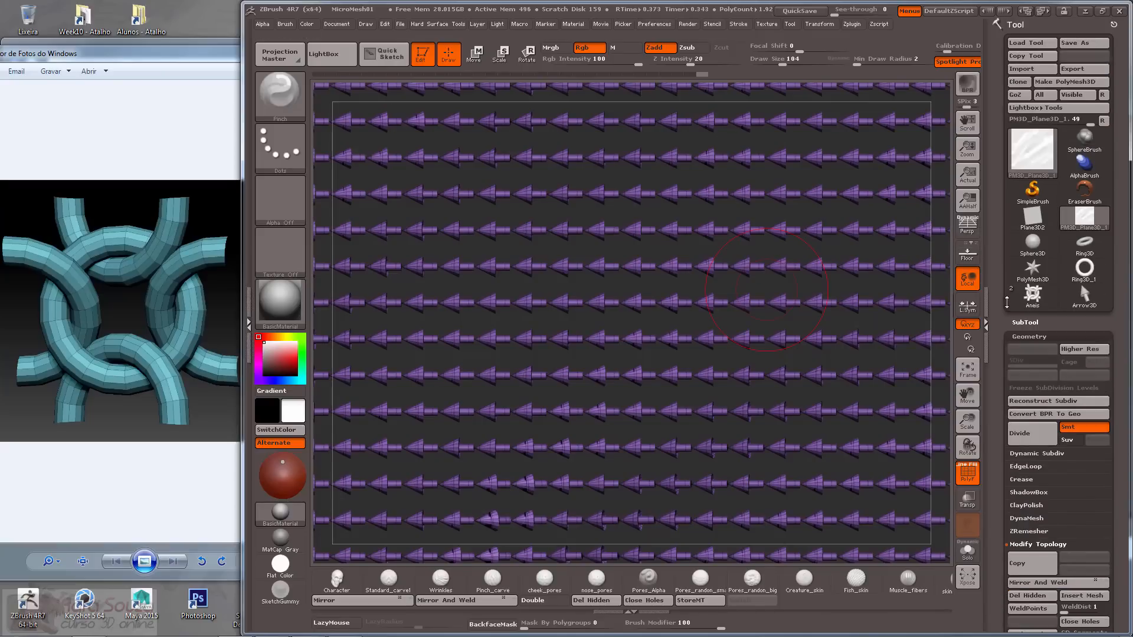
pyautogui.moveTo(1008, 301)
pyautogui.click(967, 472)
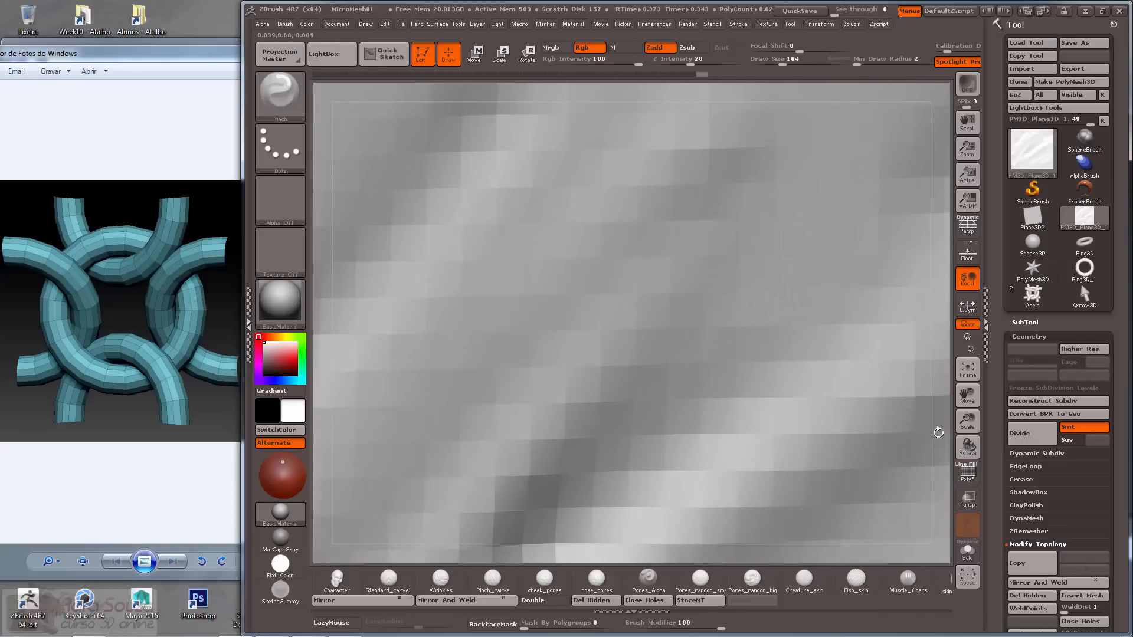
pyautogui.click(967, 472)
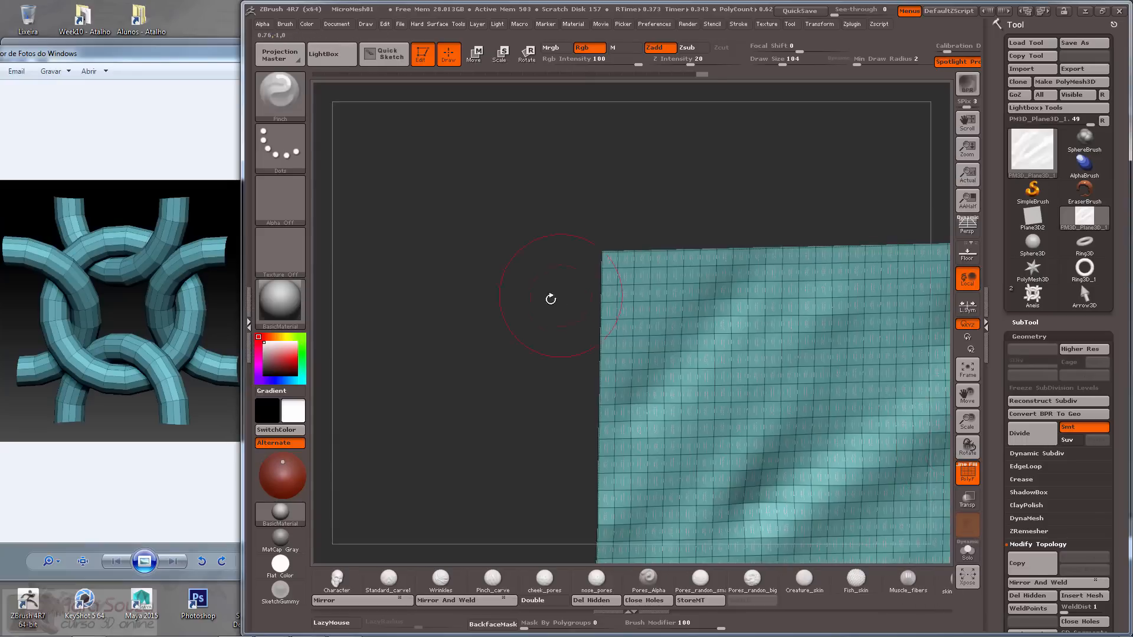
pyautogui.press('f')
pyautogui.scroll(-5, 1041, 429)
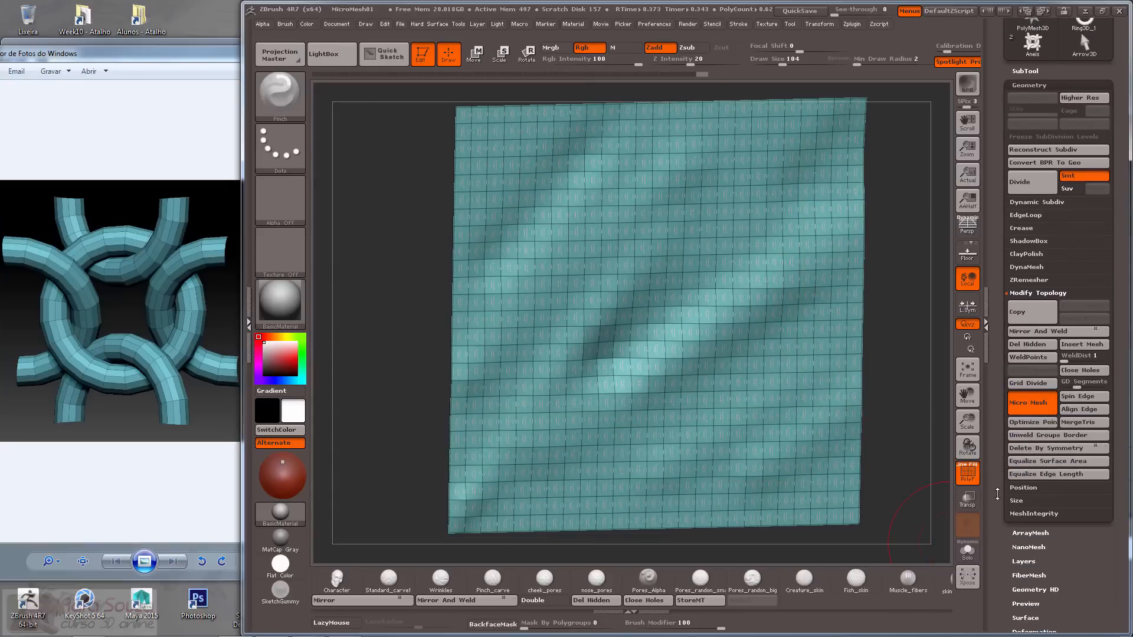
pyautogui.click(1028, 403)
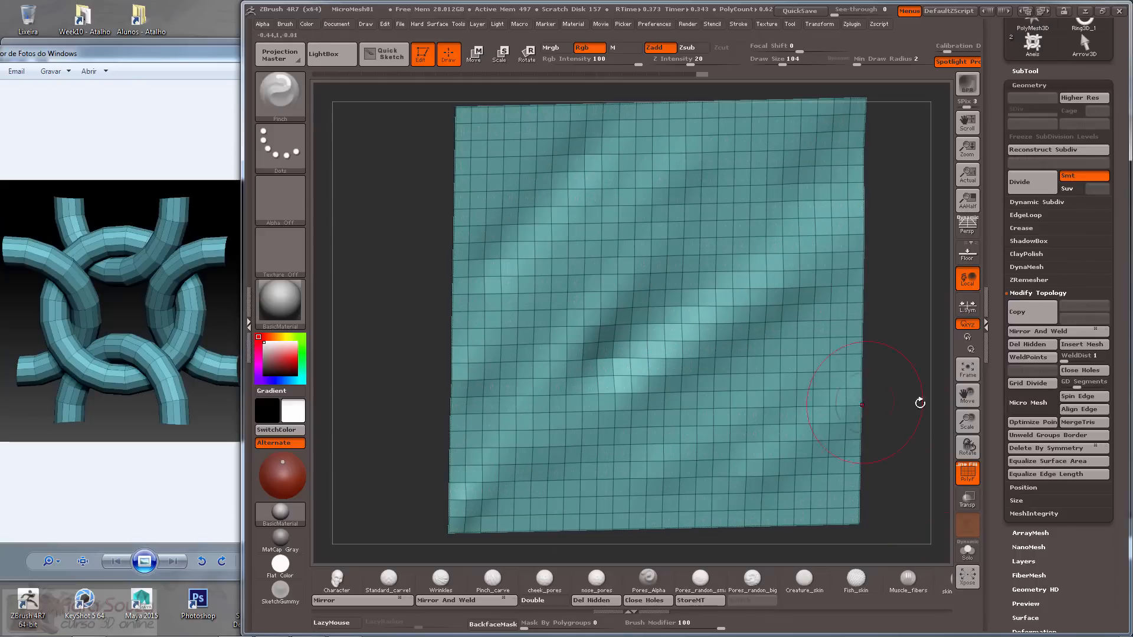
pyautogui.click(1028, 402)
pyautogui.click(657, 378)
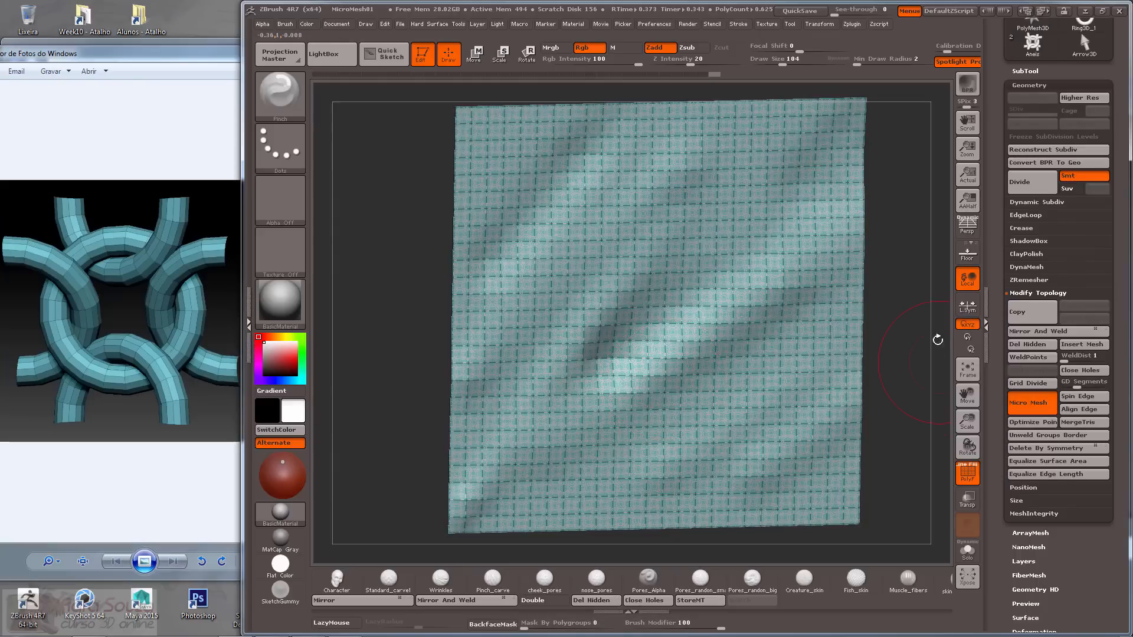
# Render the plane with BPR and convert the ring Micro Mesh result to geometry.
pyautogui.keyDown('alt'); pyautogui.moveTo(916, 330); pyautogui.dragTo(947, 330); pyautogui.keyUp('alt')
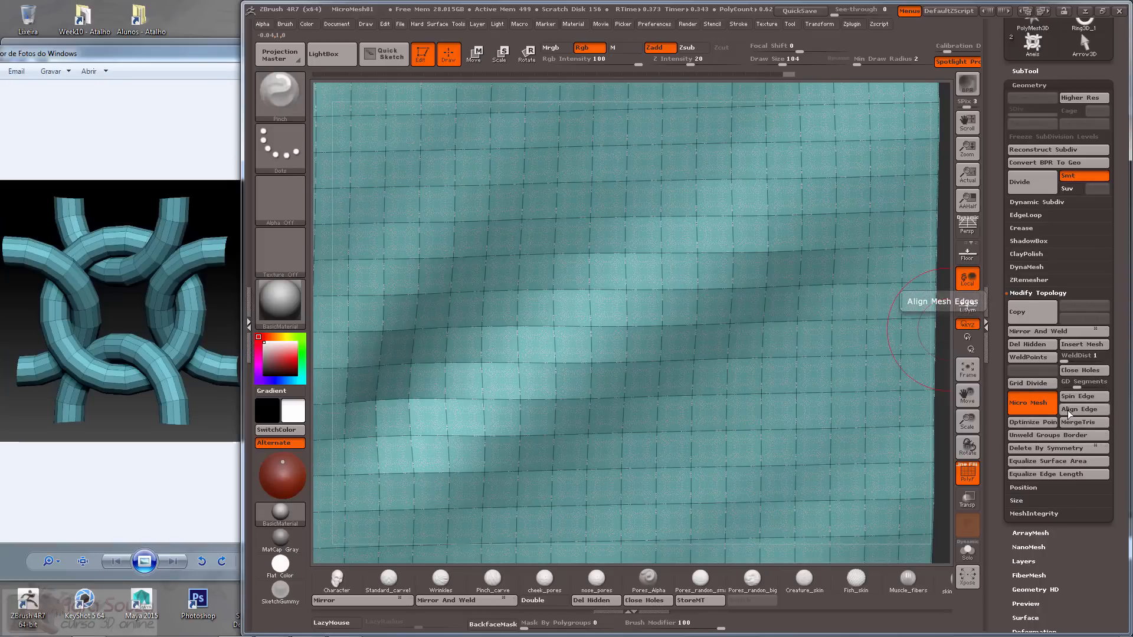
pyautogui.click(968, 90)
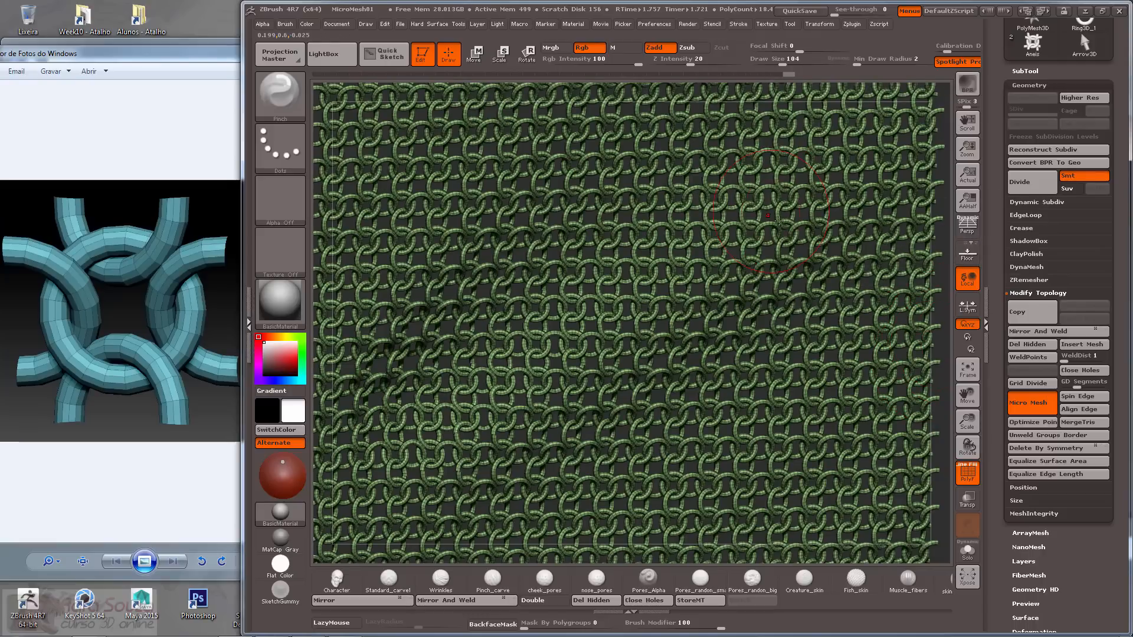
pyautogui.click(1027, 165)
pyautogui.moveTo(947, 253); pyautogui.dragTo(927, 247)
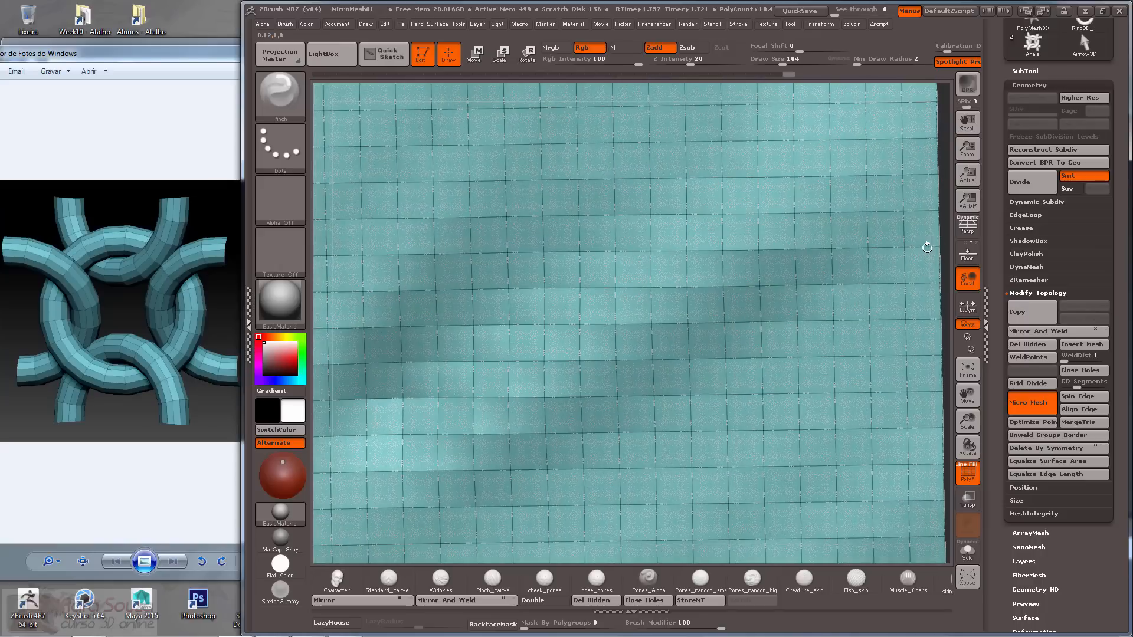
pyautogui.click(1049, 166)
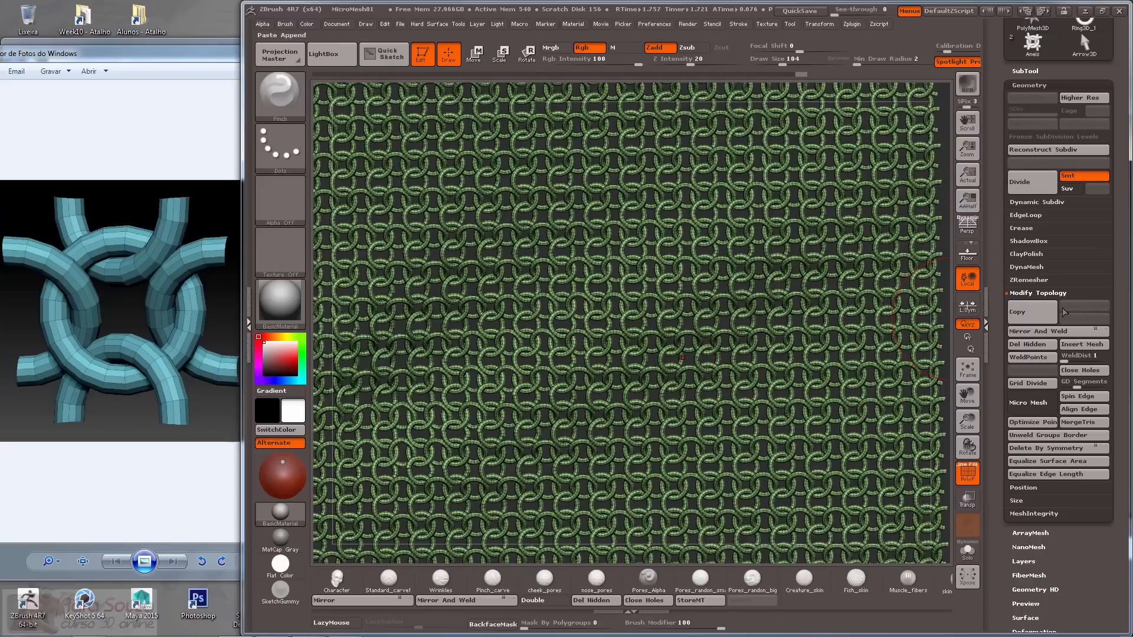
# Examine how the ring ends meet in the converted chainmail with the polyframe hidden.
pyautogui.press('f')
pyautogui.moveTo(392, 286); pyautogui.dragTo(939, 449)
pyautogui.click(967, 472)
pyautogui.moveTo(873, 353); pyautogui.dragTo(624, 336)
pyautogui.keyDown('alt'); pyautogui.moveTo(597, 296); pyautogui.dragTo(603, 511); pyautogui.keyUp('alt')
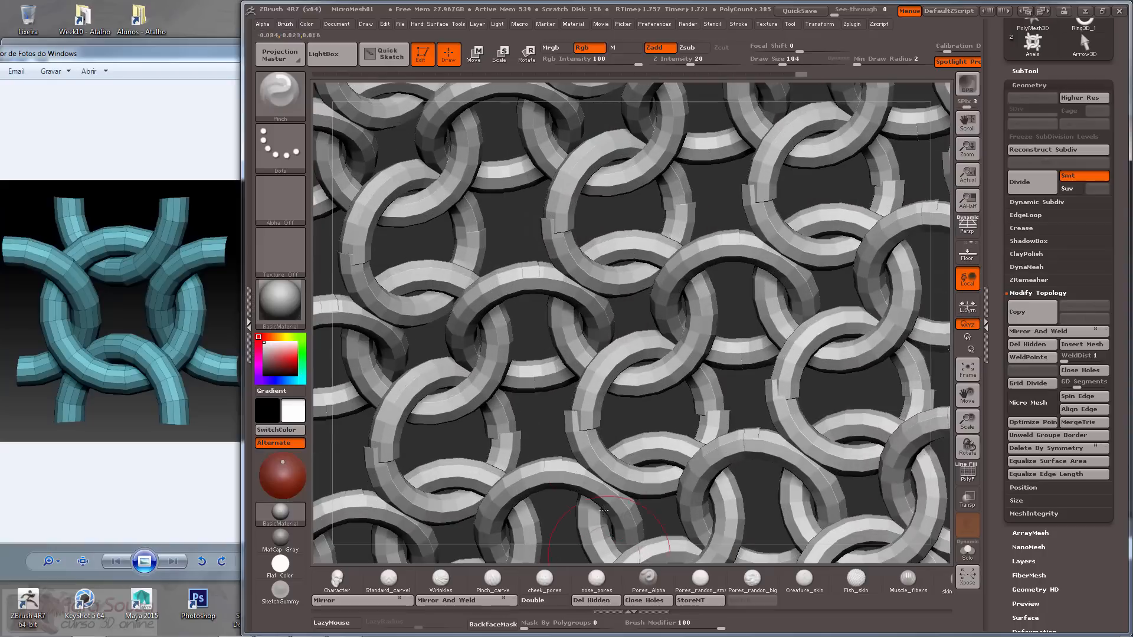
pyautogui.moveTo(510, 233)
pyautogui.mouseDown()
pyautogui.moveTo(482, 214)
pyautogui.moveTo(496, 304)
pyautogui.moveTo(467, 289)
pyautogui.moveTo(475, 274)
pyautogui.moveTo(520, 268)
pyautogui.moveTo(489, 277)
pyautogui.moveTo(495, 263)
pyautogui.moveTo(502, 283)
pyautogui.moveTo(536, 275)
pyautogui.moveTo(518, 256)
pyautogui.moveTo(484, 293)
pyautogui.moveTo(407, 314)
pyautogui.mouseUp()
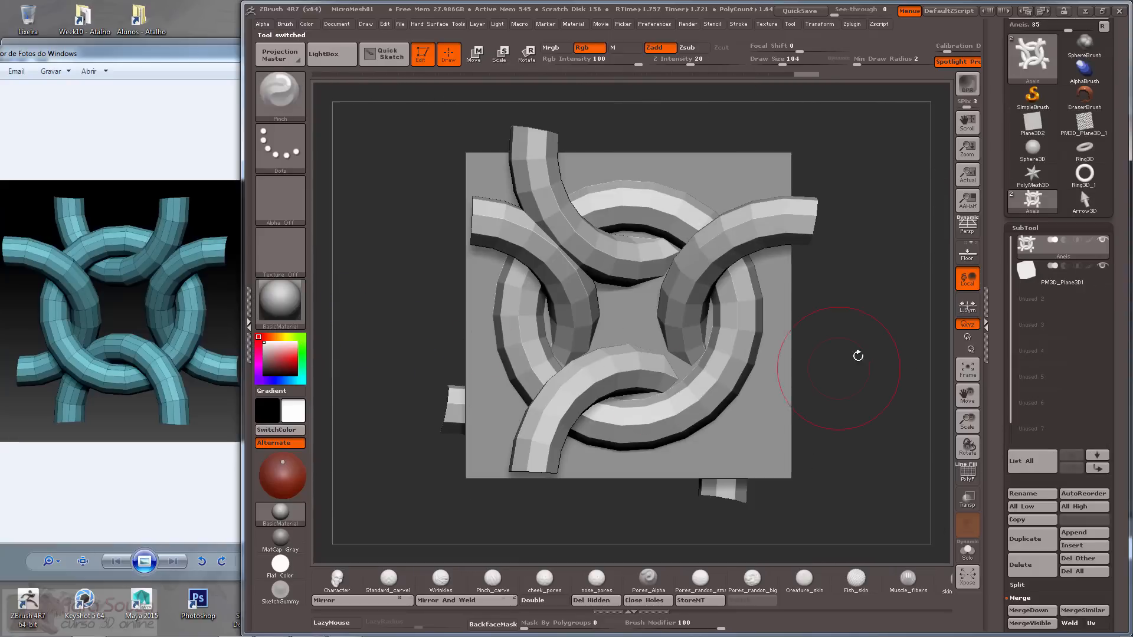
# Enable double-sided display for the Aneis ring subtool, checking its back and open ends.
pyautogui.press('h')
pyautogui.moveTo(793, 353); pyautogui.dragTo(791, 328)
pyautogui.moveTo(850, 492); pyautogui.dragTo(843, 496)
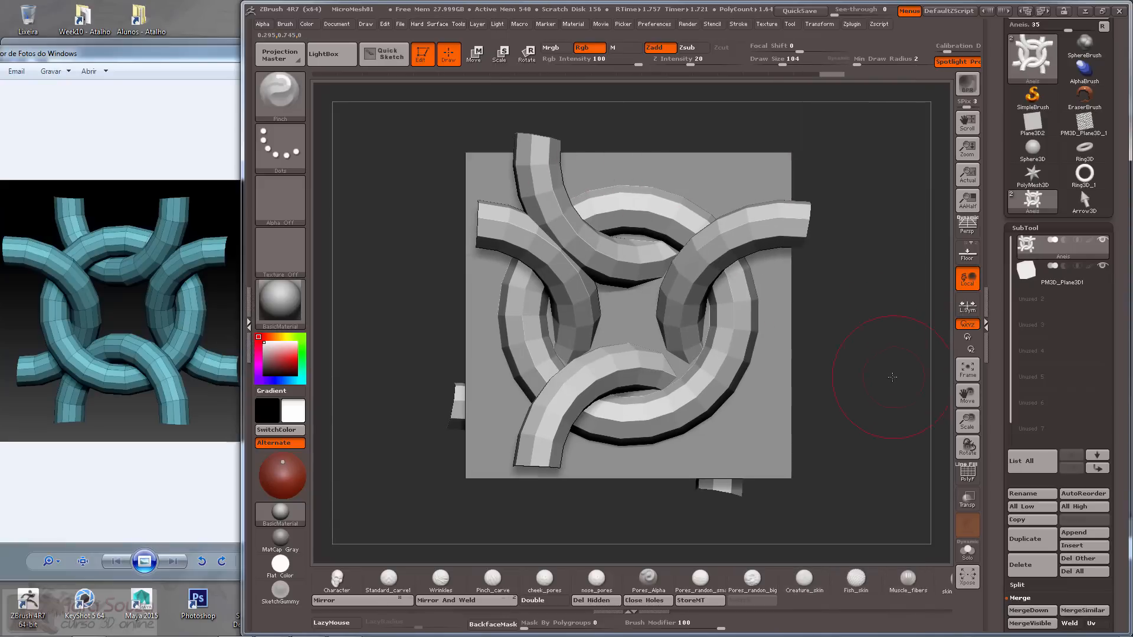
pyautogui.moveTo(892, 377); pyautogui.dragTo(791, 362)
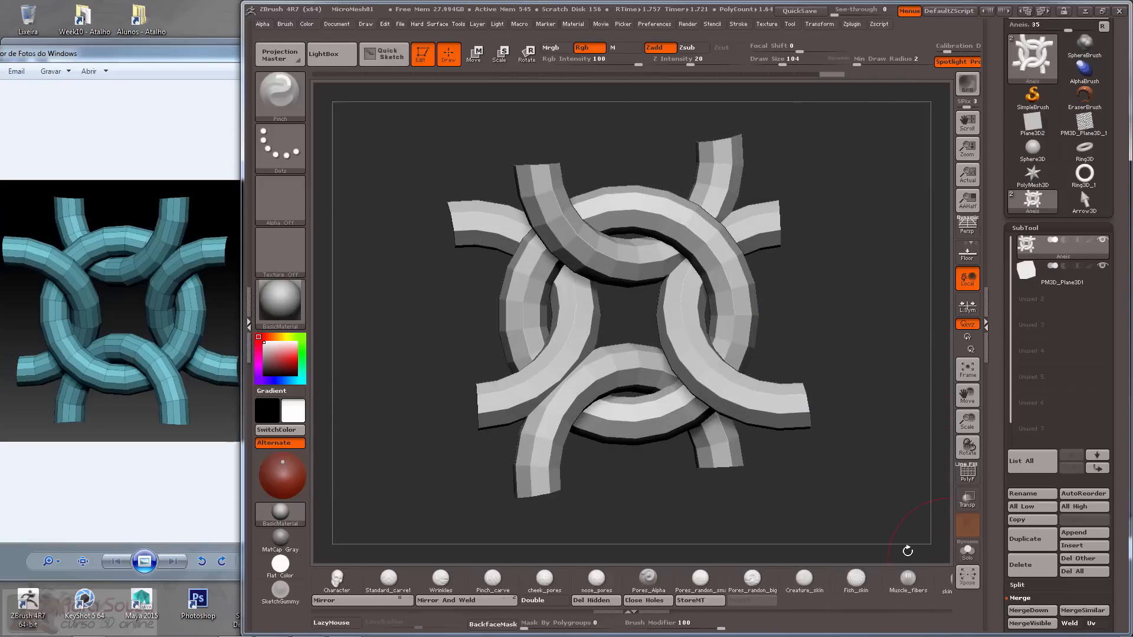
pyautogui.click(553, 602)
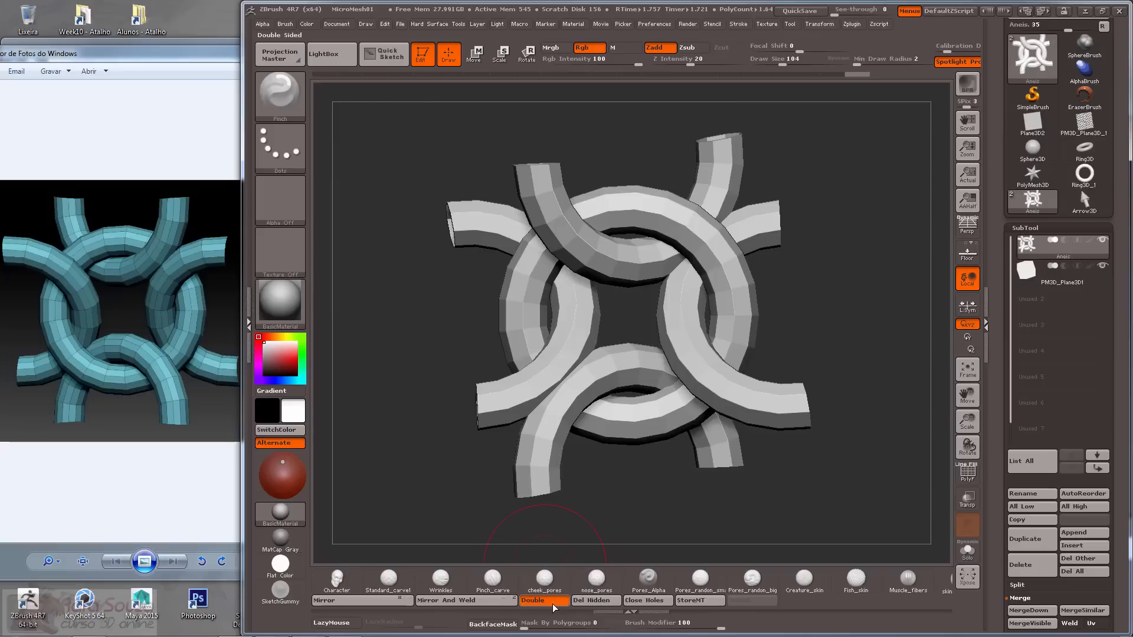
pyautogui.moveTo(499, 522); pyautogui.dragTo(514, 525)
# Enable double-sided display for the PM3D_Plane3D1 subtool and make Aneis the active subtool again.
pyautogui.click(1062, 274)
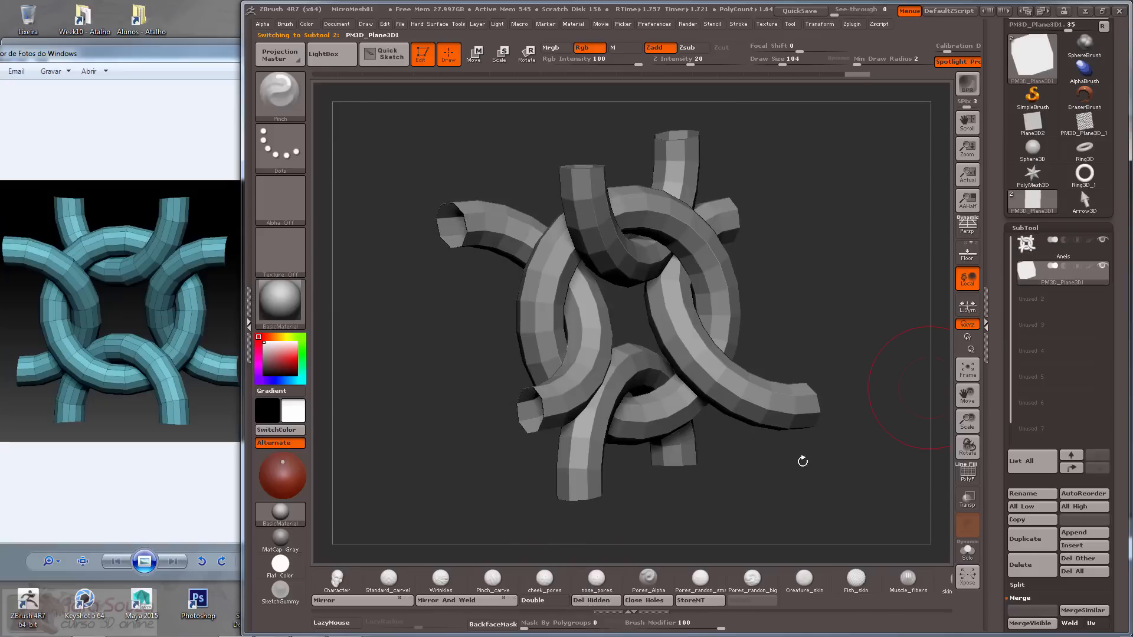
pyautogui.click(547, 602)
pyautogui.keyDown('shift'); pyautogui.moveTo(437, 422); pyautogui.dragTo(507, 407); pyautogui.keyUp('shift')
pyautogui.click(1027, 245)
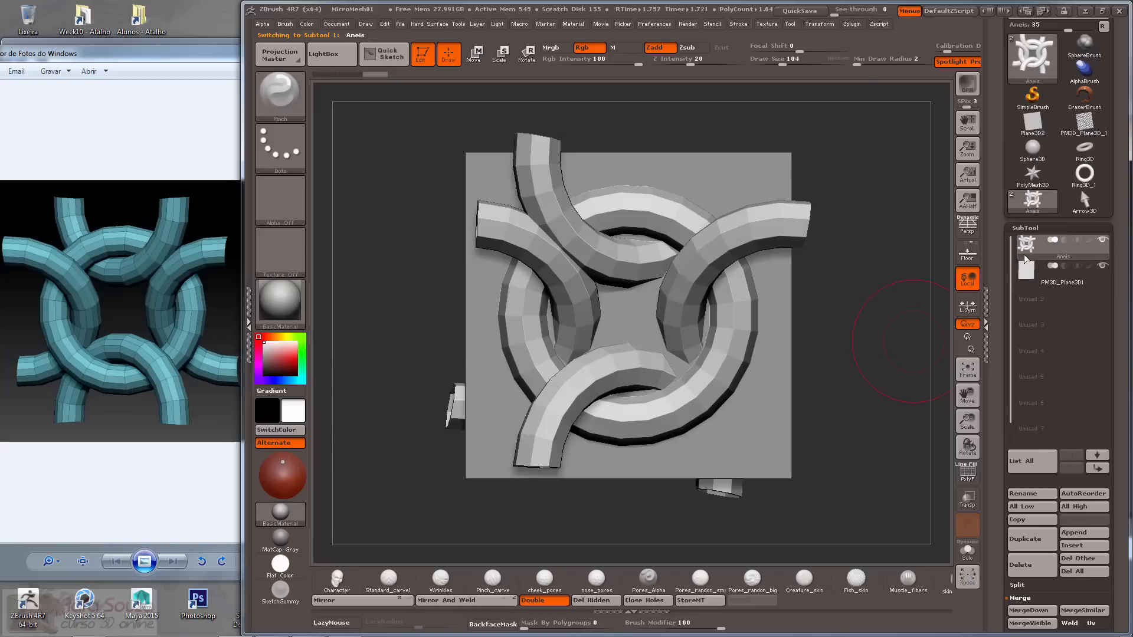
pyautogui.click(1086, 125)
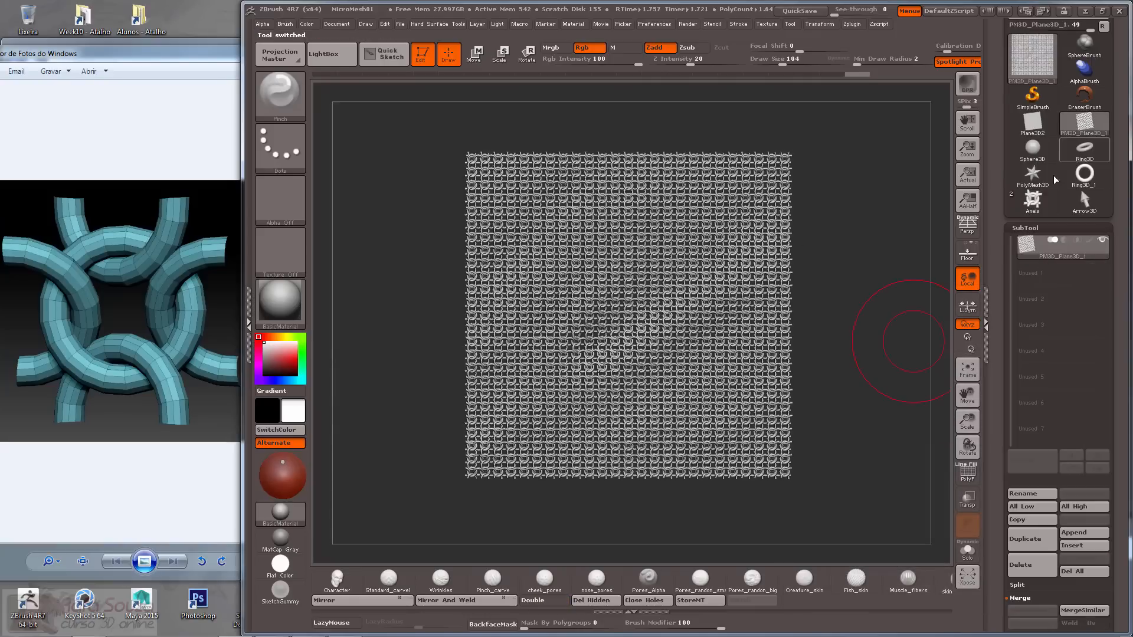
pyautogui.click(1033, 201)
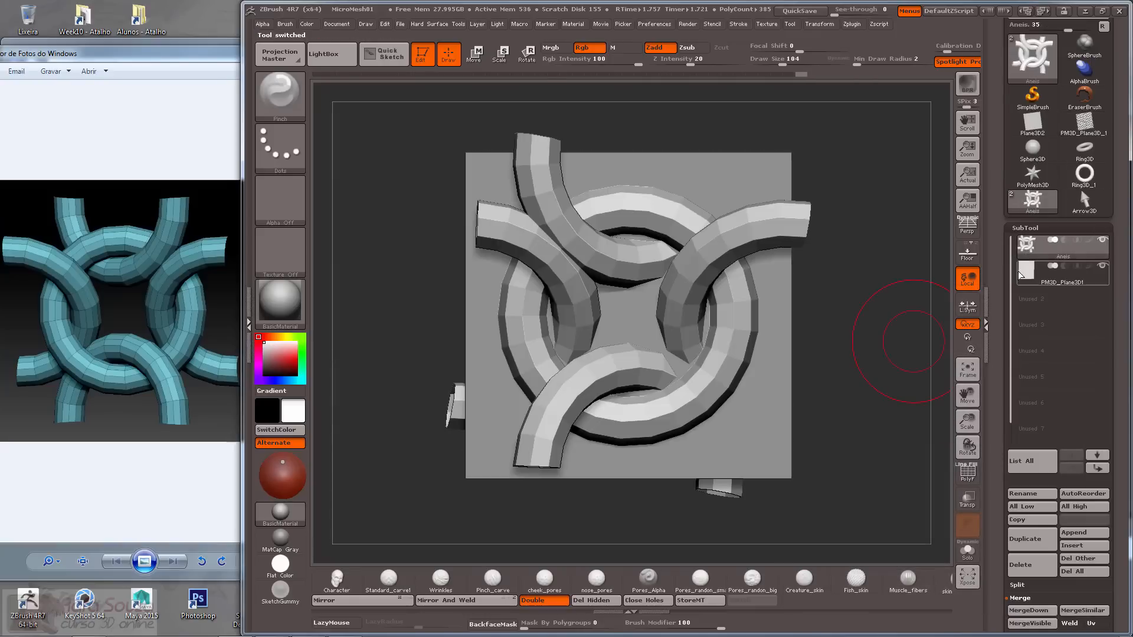
pyautogui.click(1027, 243)
pyautogui.click(1027, 244)
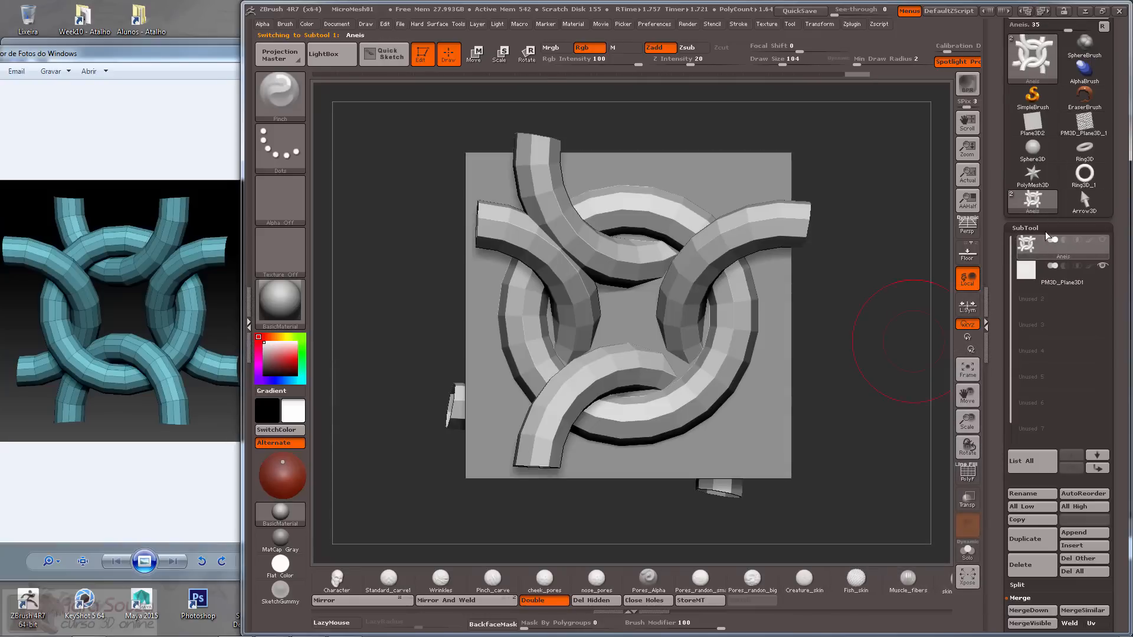
# Reassign Aneis as the Micro Mesh on the PM3D_Plane3D_1 tool and convert the BPR result to geometry.
pyautogui.click(1085, 125)
pyautogui.keyDown('alt'); pyautogui.moveTo(885, 336); pyautogui.dragTo(936, 451); pyautogui.keyUp('alt')
pyautogui.hotkey('shift', 'f')
pyautogui.moveTo(996, 569); pyautogui.dragTo(996, 291)
pyautogui.click(1021, 288)
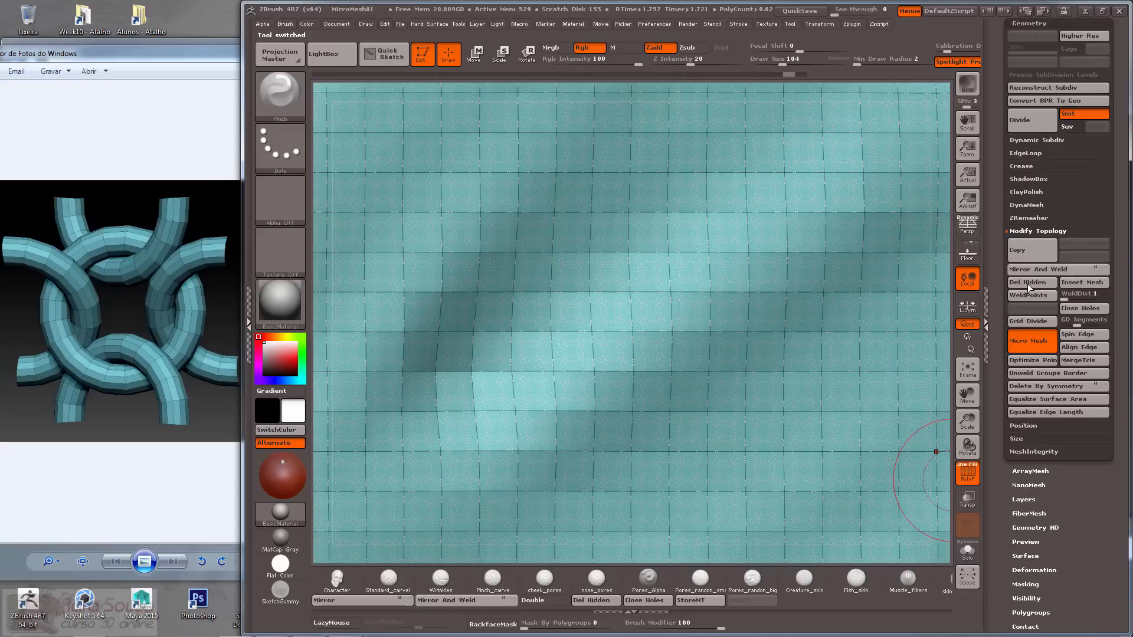
pyautogui.click(1032, 270)
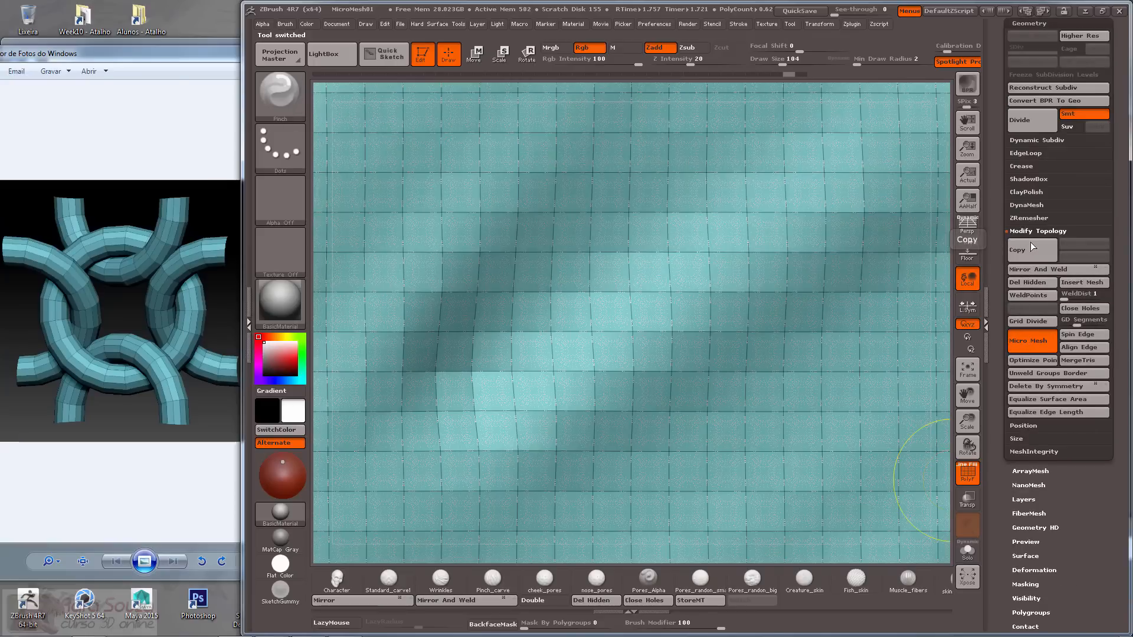
pyautogui.click(1028, 341)
pyautogui.click(672, 381)
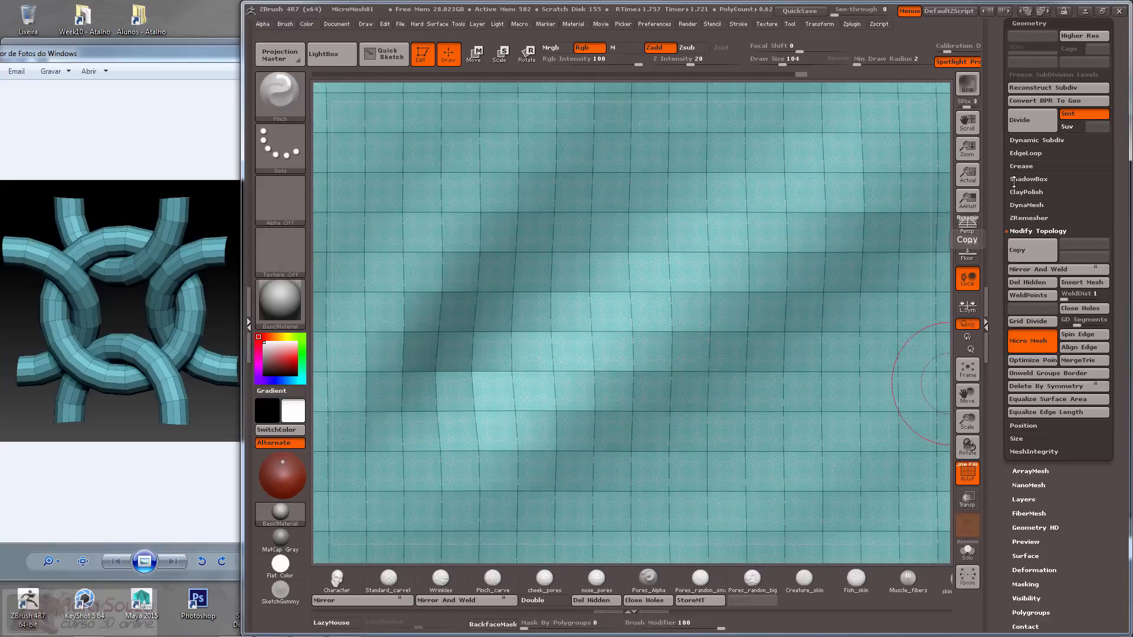
pyautogui.click(1036, 101)
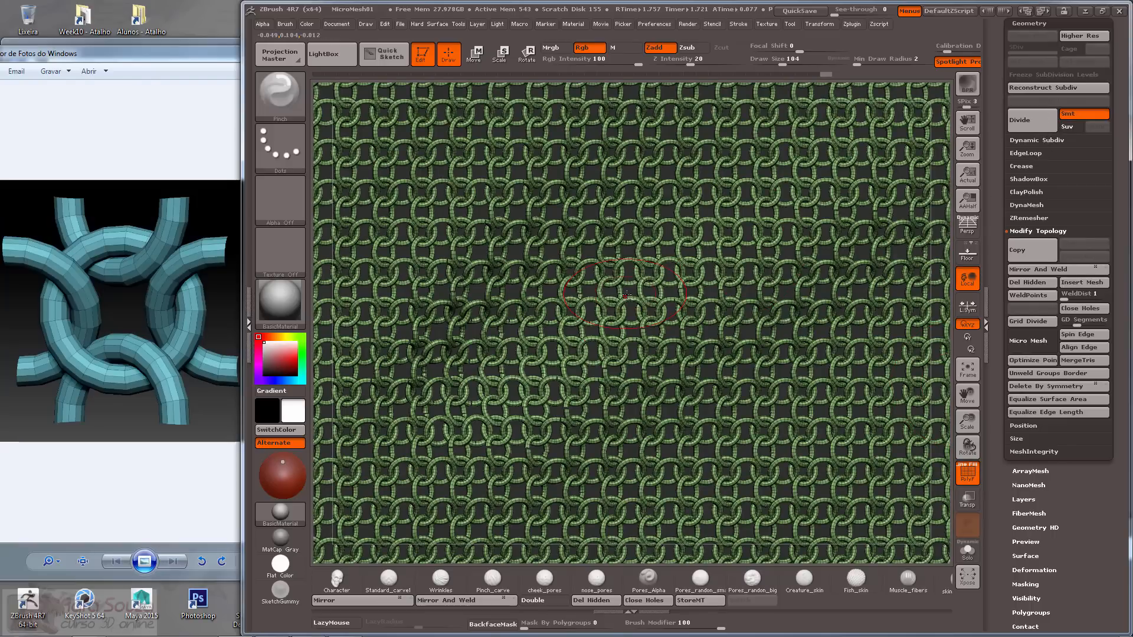
# Examine the ring joints across the converted chainmail up close and from afar, with and without the polyframe.
pyautogui.keyDown('alt'); pyautogui.moveTo(946, 328); pyautogui.dragTo(601, 412); pyautogui.keyUp('alt')
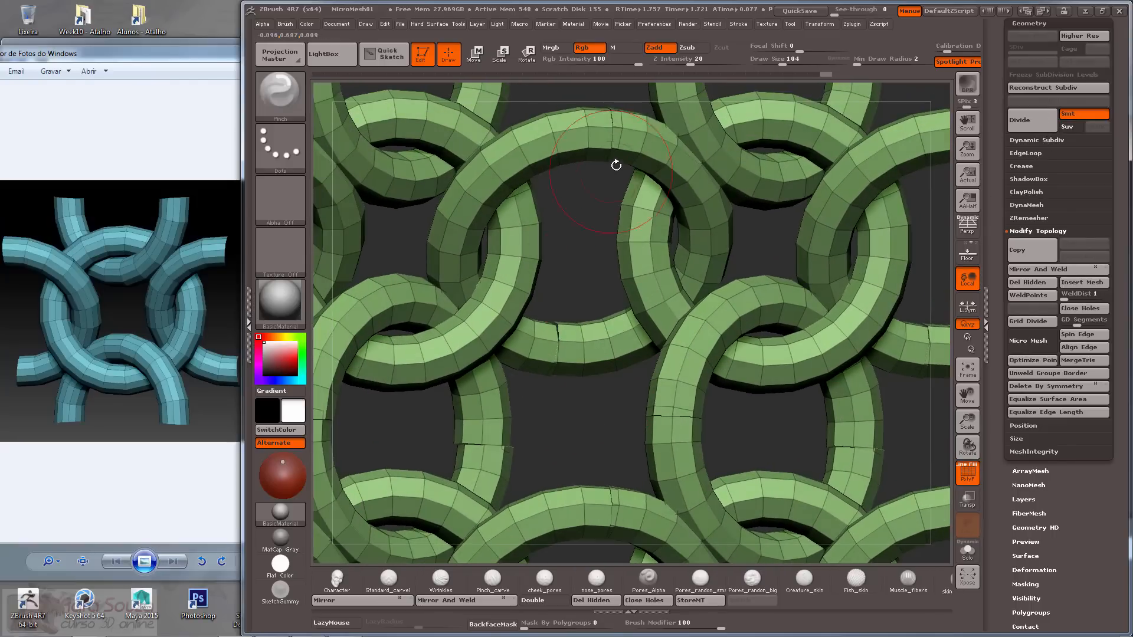
pyautogui.moveTo(615, 165); pyautogui.dragTo(813, 359)
pyautogui.moveTo(595, 276); pyautogui.dragTo(546, 286)
pyautogui.moveTo(629, 315); pyautogui.dragTo(667, 326)
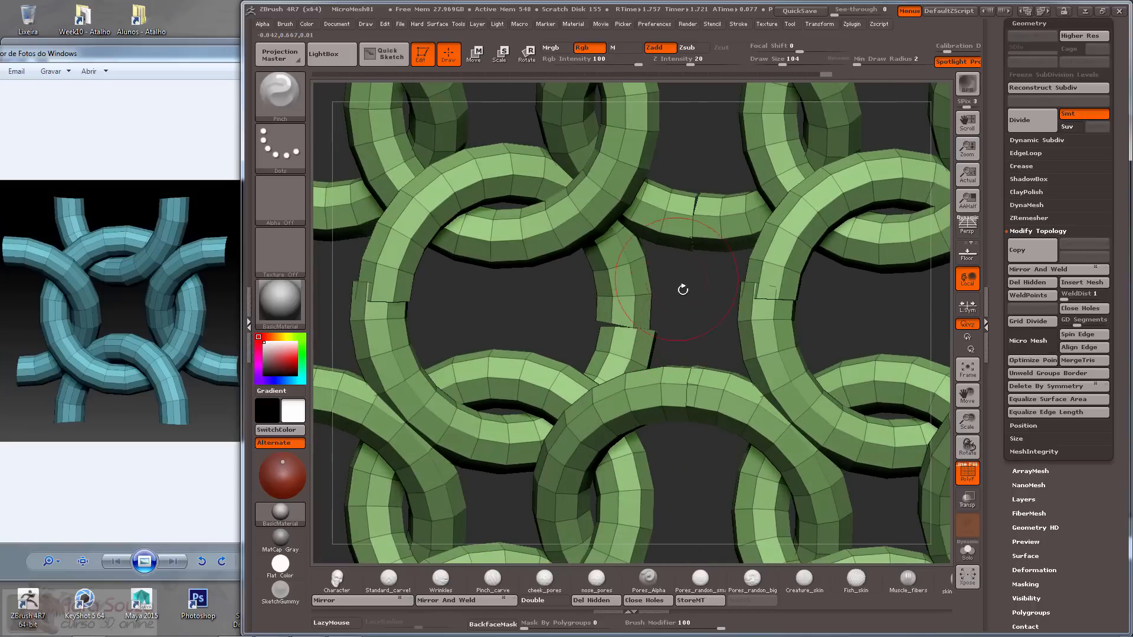
pyautogui.moveTo(999, 315); pyautogui.dragTo(999, 334)
pyautogui.keyDown('alt'); pyautogui.moveTo(840, 319); pyautogui.dragTo(655, 328); pyautogui.keyUp('alt')
pyautogui.keyDown('alt'); pyautogui.moveTo(930, 444); pyautogui.dragTo(879, 476); pyautogui.keyUp('alt')
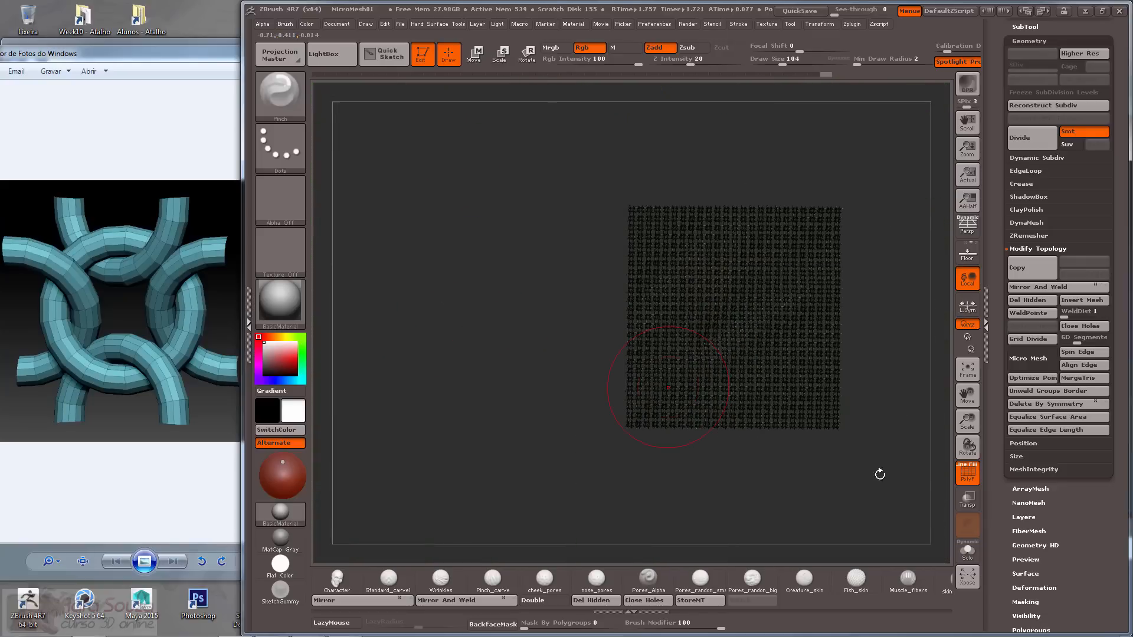
pyautogui.click(967, 473)
pyautogui.moveTo(501, 354)
pyautogui.keyDown('alt'); pyautogui.mouseDown()
pyautogui.moveTo(522, 543)
pyautogui.moveTo(507, 524)
pyautogui.mouseUp(); pyautogui.keyUp('alt')
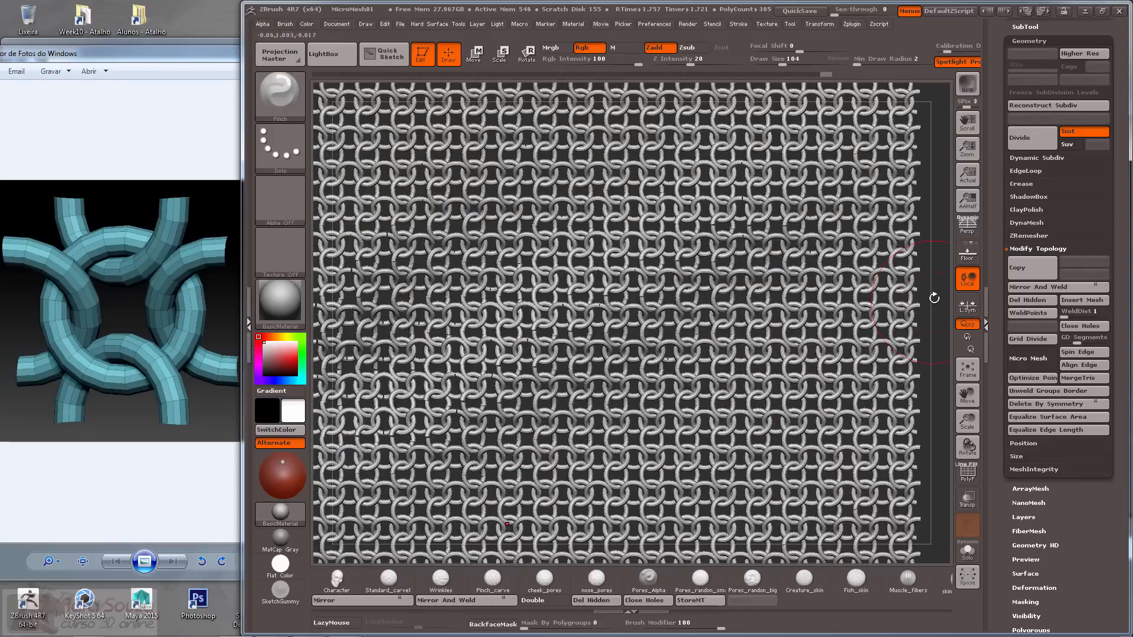
pyautogui.keyDown('alt'); pyautogui.moveTo(934, 298); pyautogui.dragTo(952, 590); pyautogui.keyUp('alt')
pyautogui.keyDown('ctrl'); pyautogui.moveTo(821, 332); pyautogui.dragTo(850, 504, button='right'); pyautogui.keyUp('ctrl')
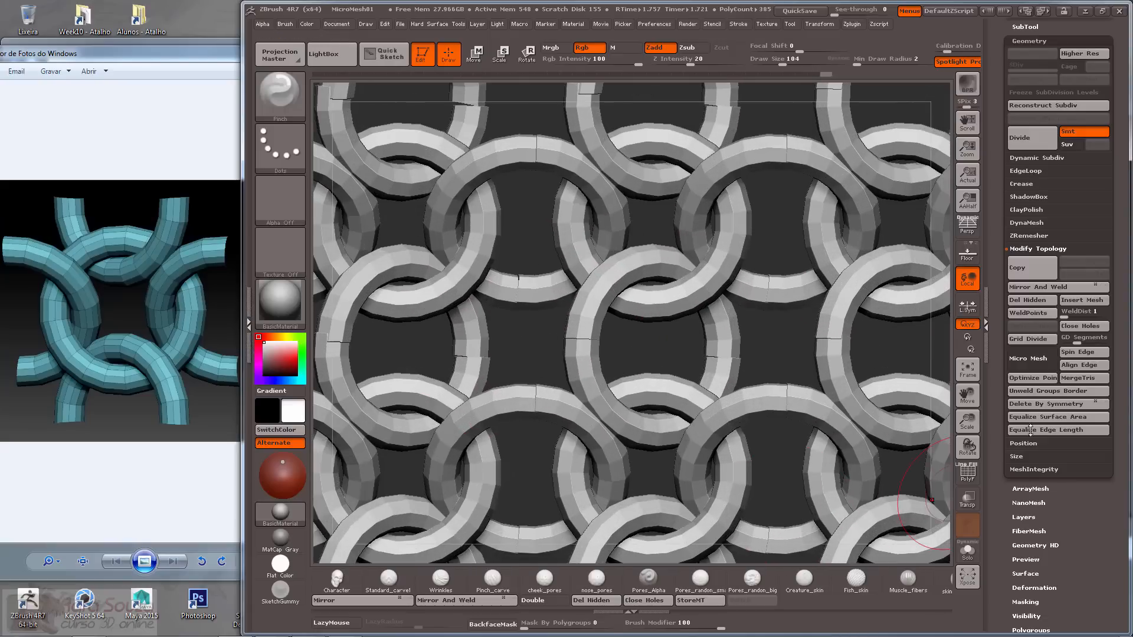
pyautogui.moveTo(992, 381); pyautogui.dragTo(1002, 419)
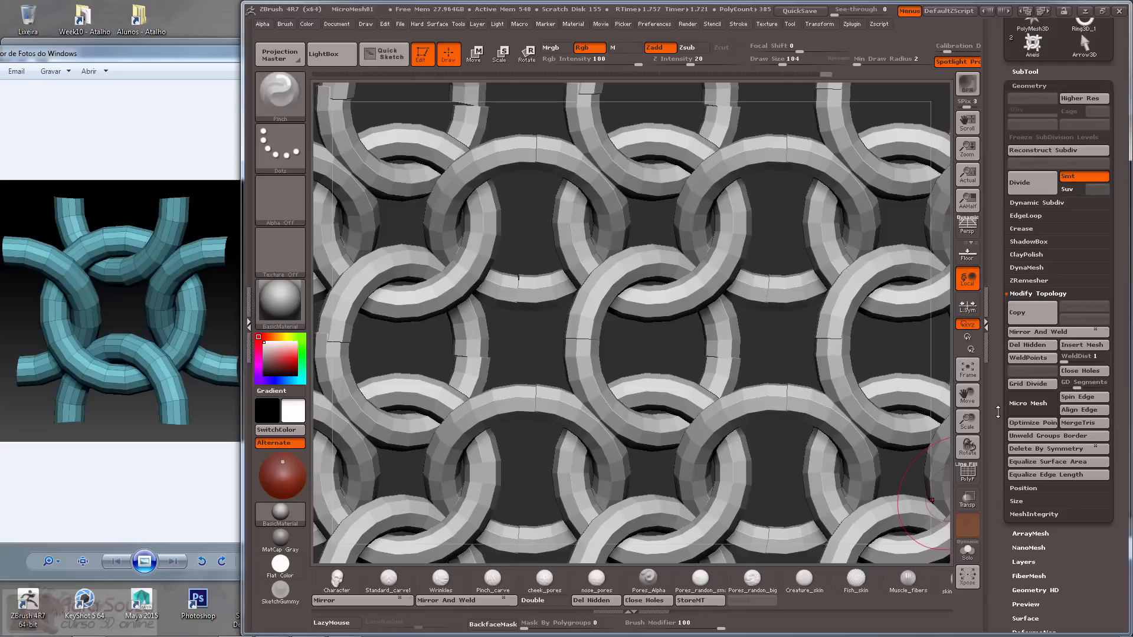
pyautogui.keyDown('ctrl'); pyautogui.moveTo(761, 331); pyautogui.dragTo(775, 353, button='right'); pyautogui.keyUp('ctrl')
pyautogui.click(967, 472)
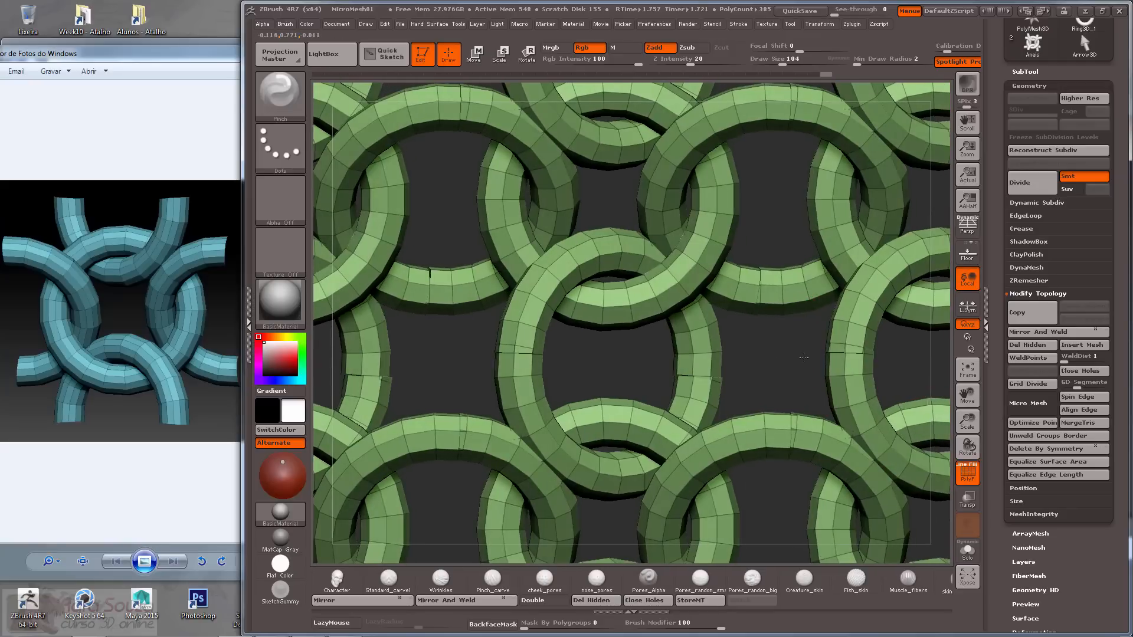
# Set the weld distance to 5 and weld the points of the chainmail mesh.
pyautogui.moveTo(804, 357); pyautogui.dragTo(809, 354)
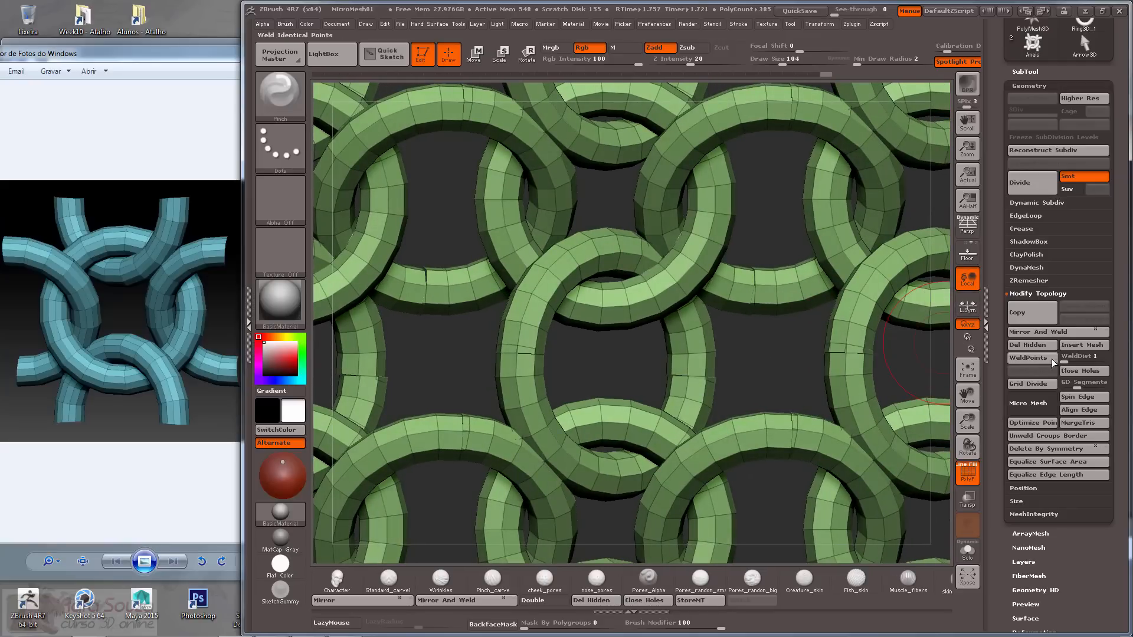
pyautogui.press('ctrl')
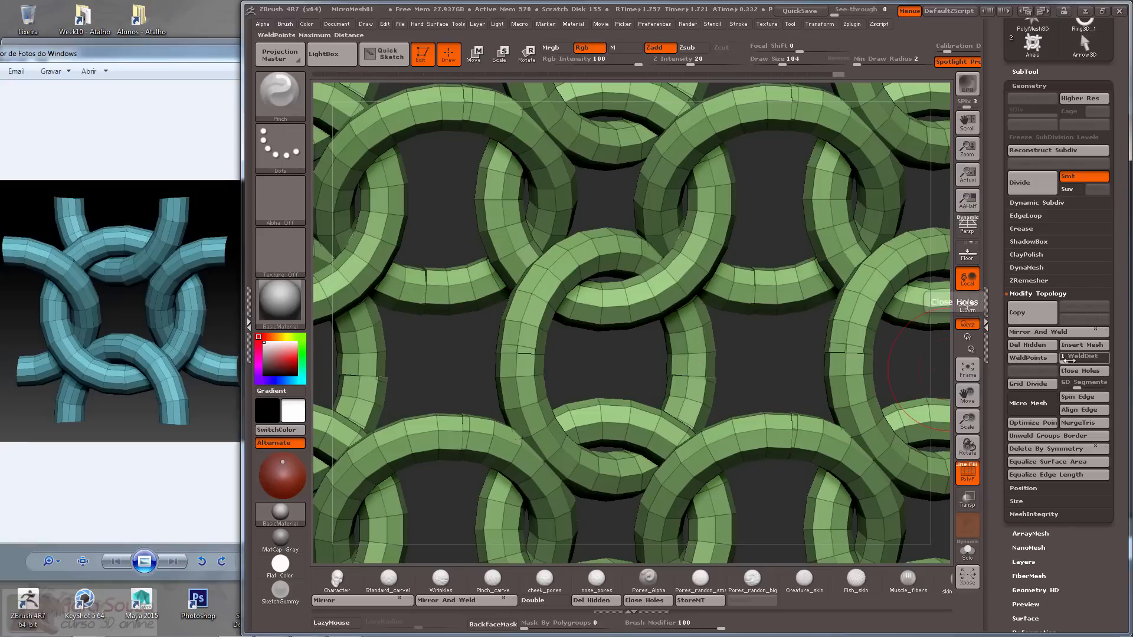
pyautogui.press('ctrl')
pyautogui.click(1064, 359)
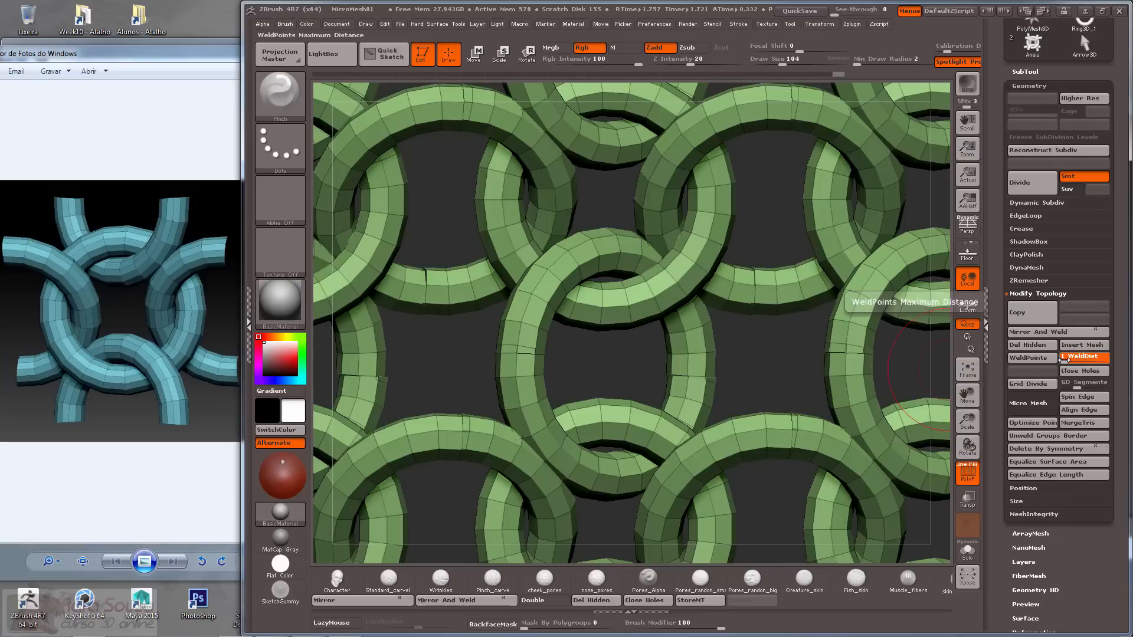
pyautogui.press('Return')
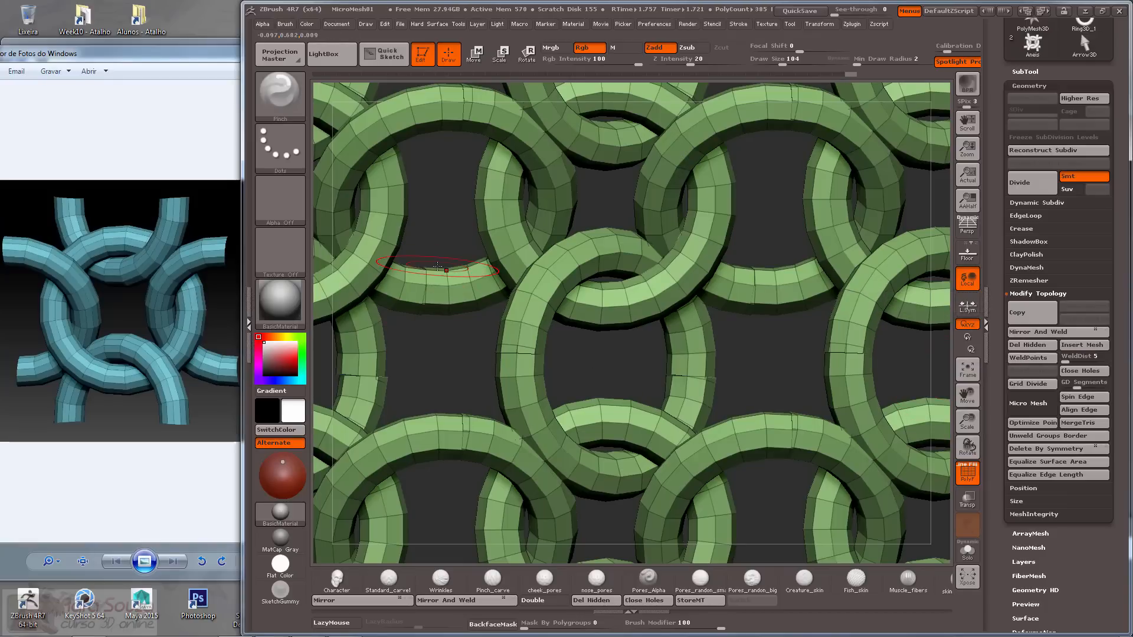
# Try welding the chainmail's points with a weld distance of 100, and undo the weld.
pyautogui.click(1082, 334)
pyautogui.click(1066, 360)
pyautogui.moveTo(1066, 360); pyautogui.dragTo(1107, 360)
pyautogui.click(1024, 358)
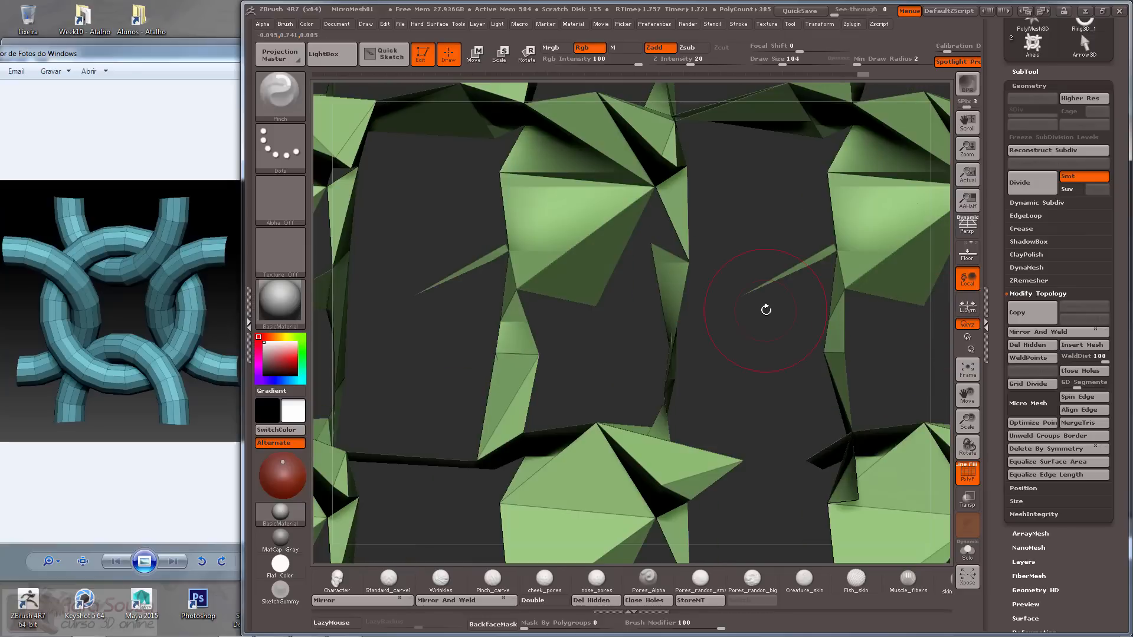
pyautogui.hotkey('ctrl', 'z')
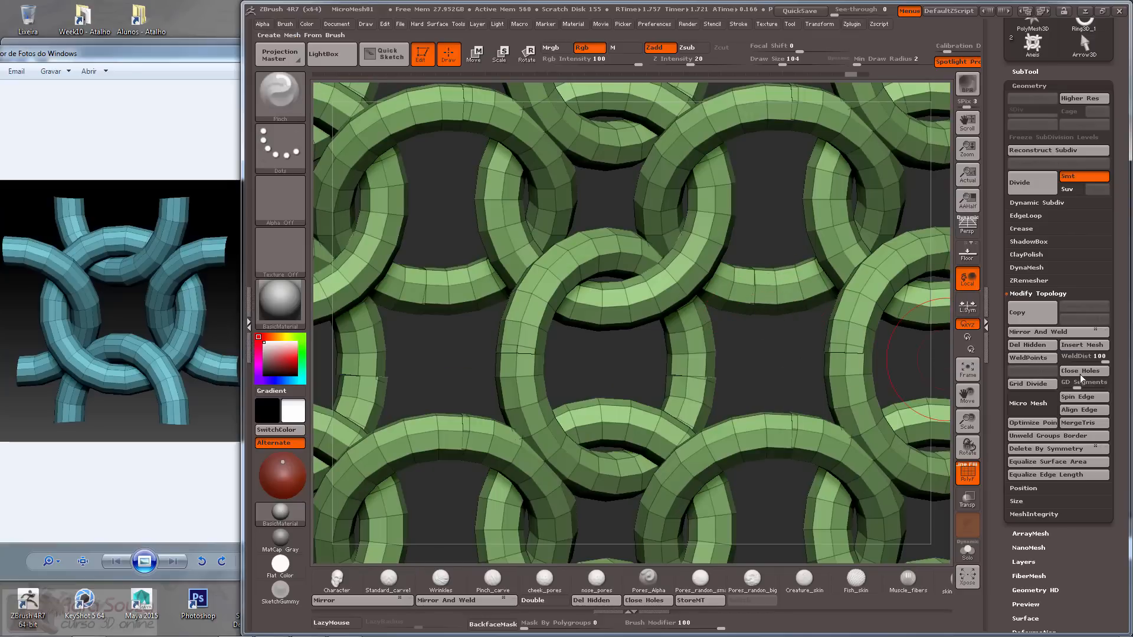
# Weld the chainmail's points with a weld distance of 7, and repeat the weld with a distance of 12.
pyautogui.click(1091, 357)
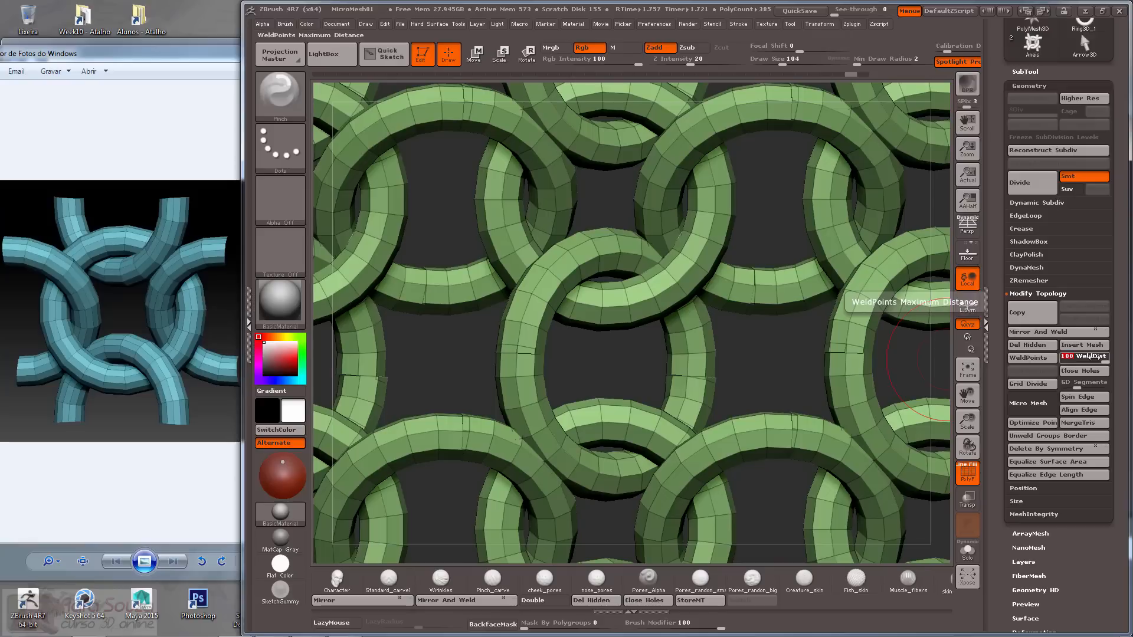
pyautogui.write('7')
pyautogui.press('Return')
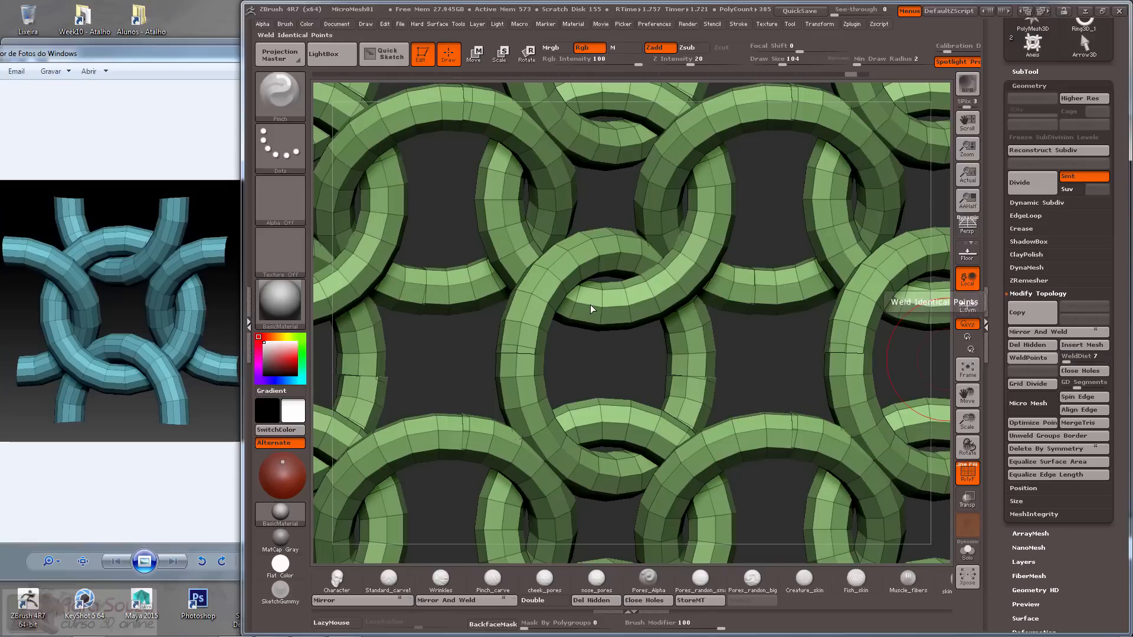
pyautogui.moveTo(766, 376); pyautogui.dragTo(867, 363)
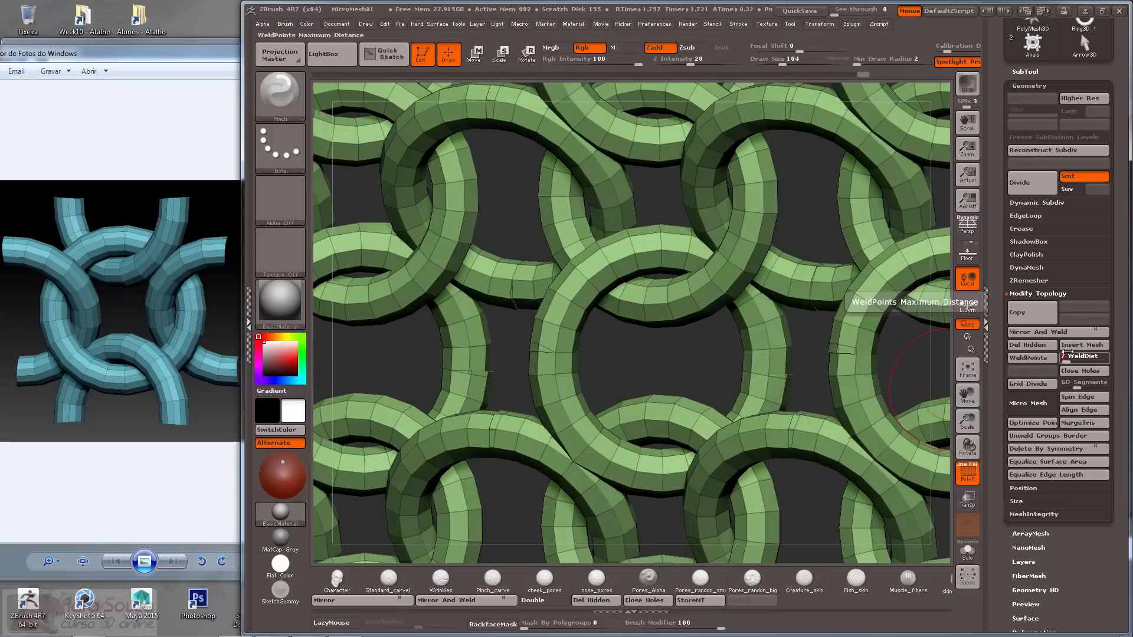
pyautogui.press('Return')
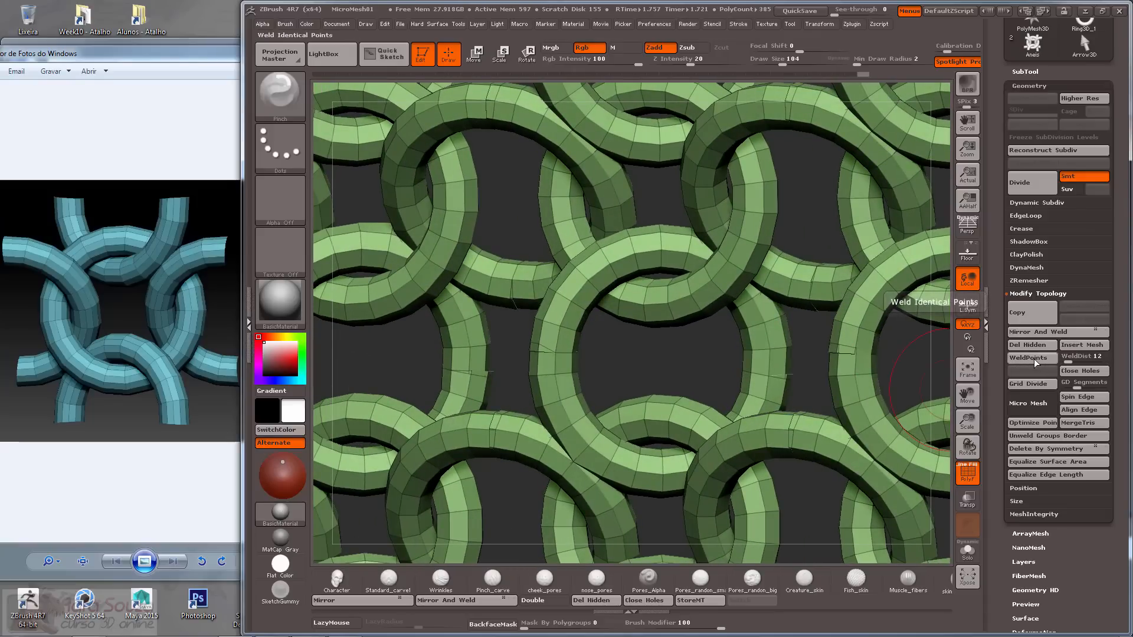
# Set the weld distance to 14, weld the chainmail's points again and check the ring joints.
pyautogui.moveTo(817, 375); pyautogui.dragTo(756, 380)
pyautogui.write('14')
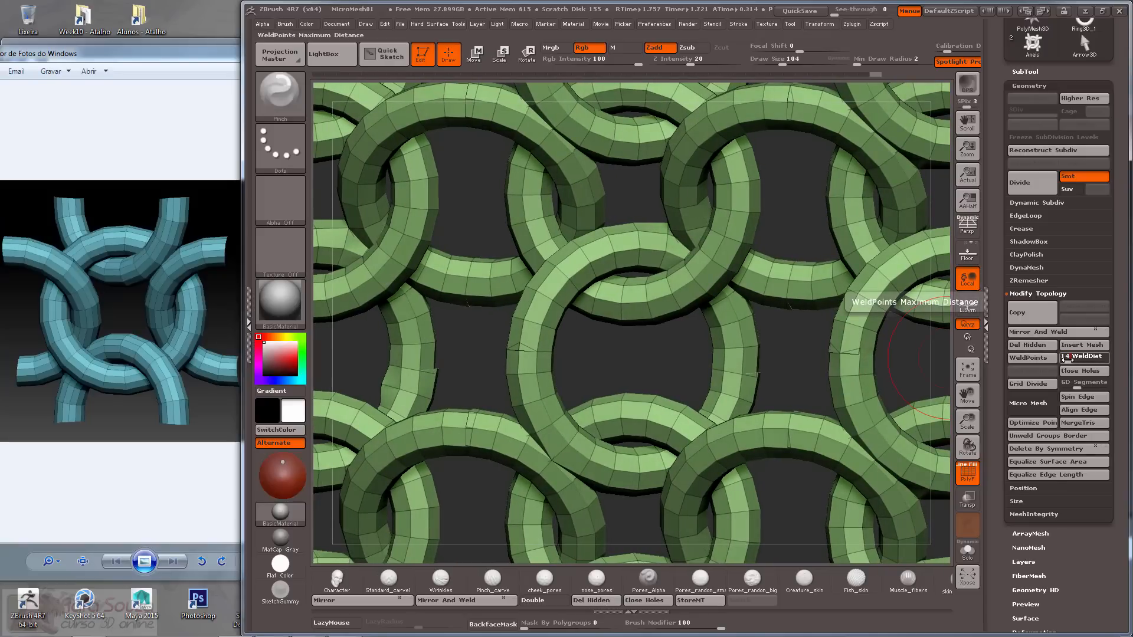
pyautogui.press('Return')
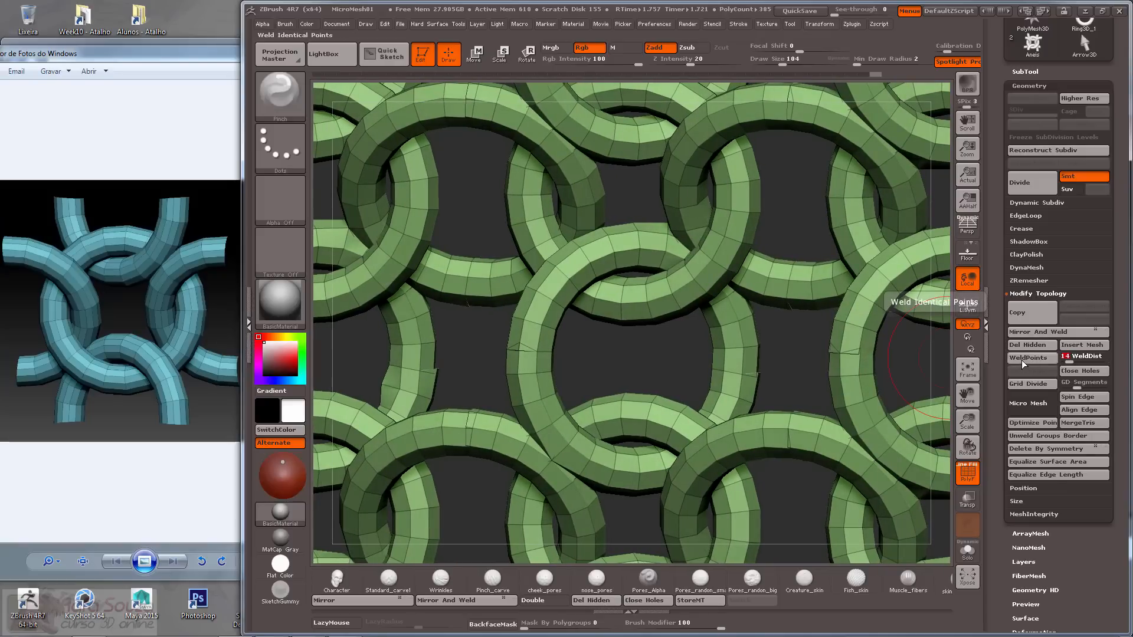
pyautogui.click(1023, 359)
pyautogui.moveTo(823, 386); pyautogui.dragTo(721, 387)
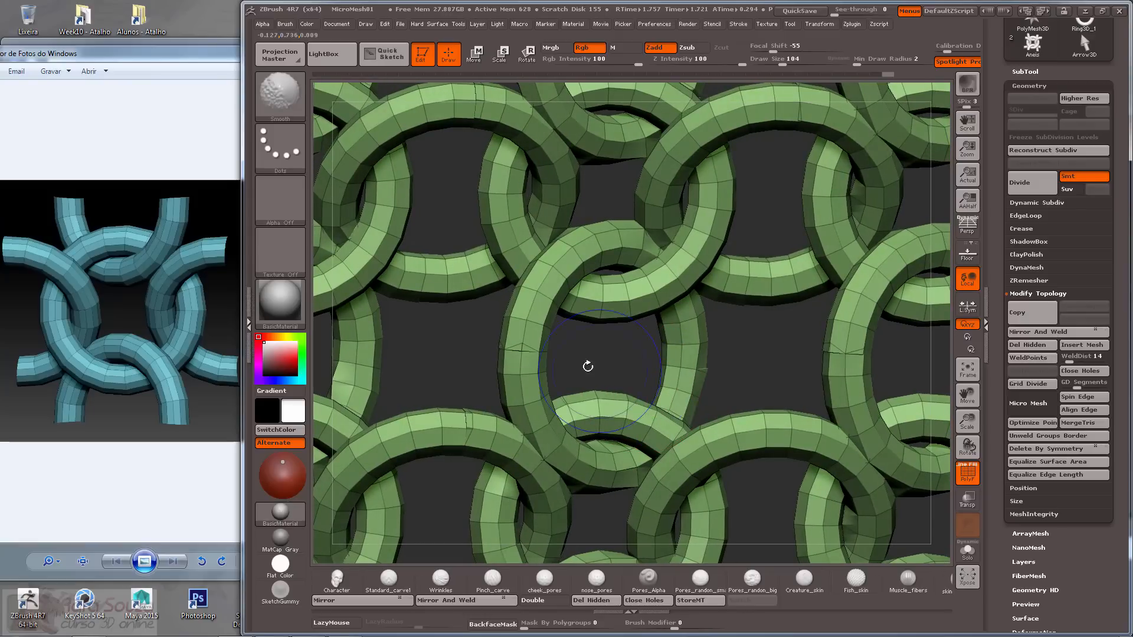
# Try welding the chainmail's points with a weld distance of 17, and undo the weld.
pyautogui.click(1074, 358)
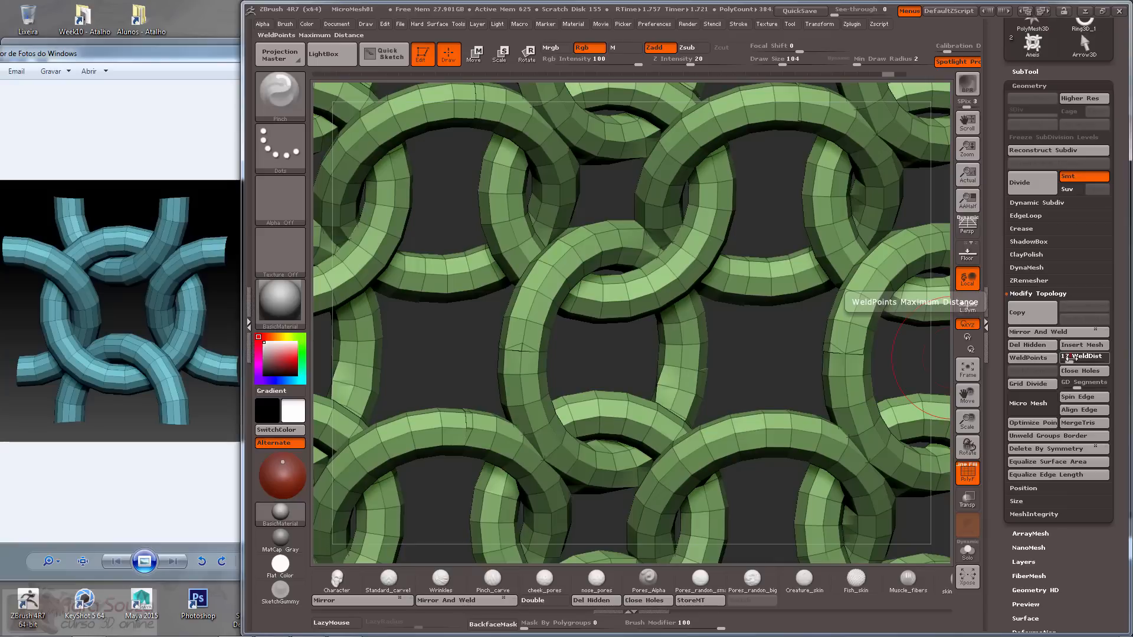
pyautogui.press('Return')
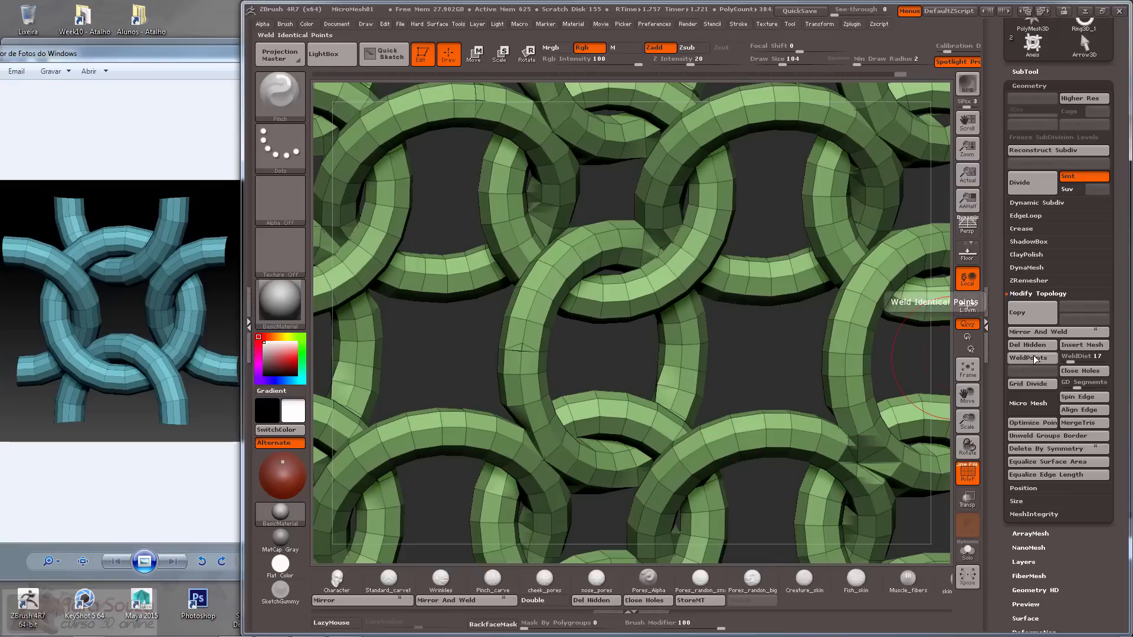
pyautogui.moveTo(766, 375)
pyautogui.mouseDown()
pyautogui.moveTo(756, 331)
pyautogui.moveTo(736, 365)
pyautogui.mouseUp()
pyautogui.press('ctrl')
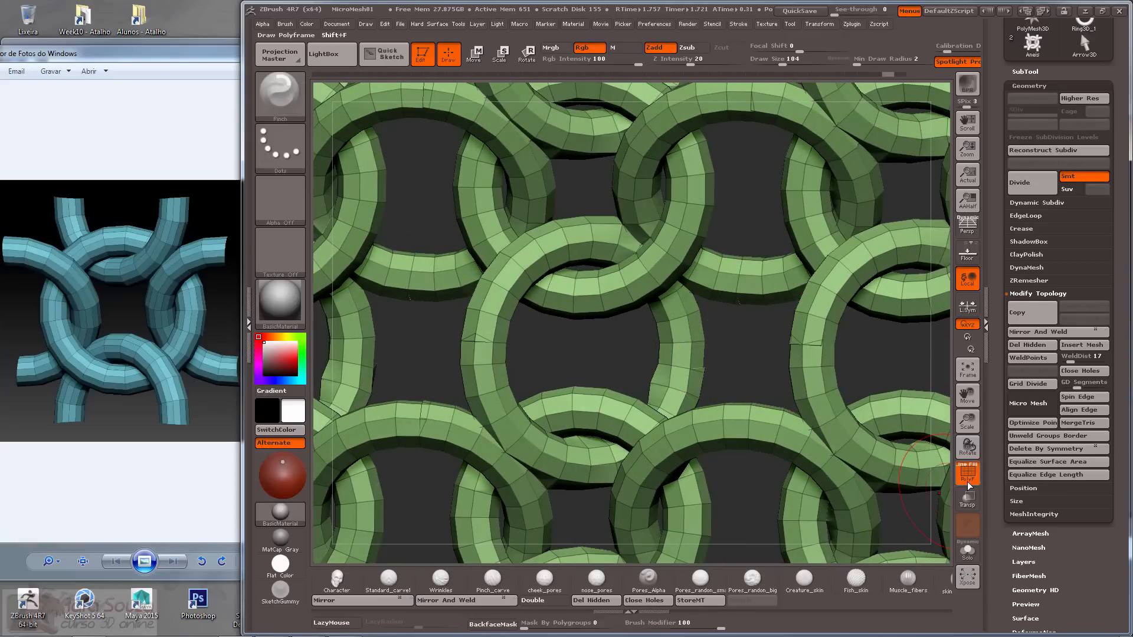
# Turn off the polyframe on the chainmail and expand its subtool list.
pyautogui.hotkey('shift', 'f')
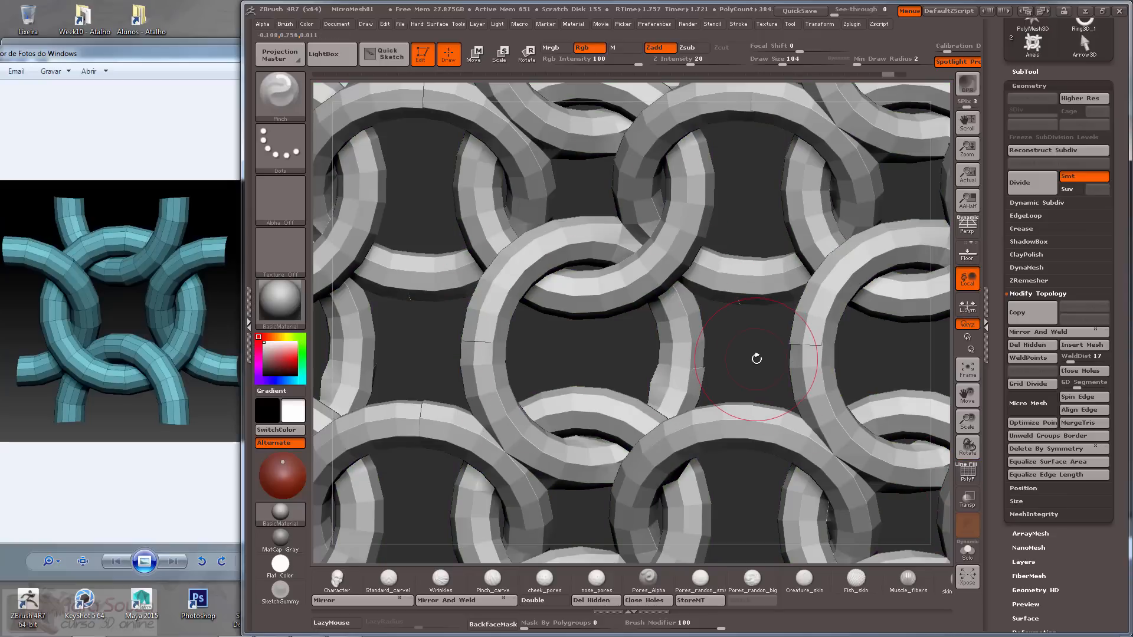
pyautogui.keyDown('alt'); pyautogui.moveTo(756, 361); pyautogui.dragTo(874, 296); pyautogui.keyUp('alt')
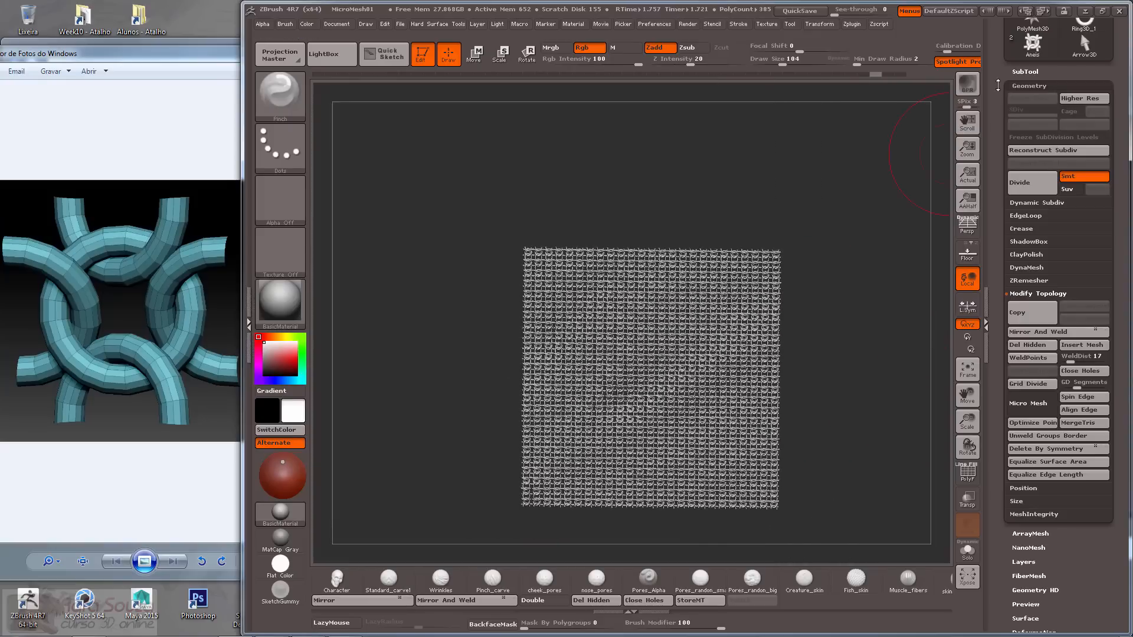
pyautogui.click(1016, 73)
pyautogui.moveTo(1001, 86); pyautogui.dragTo(1001, 111)
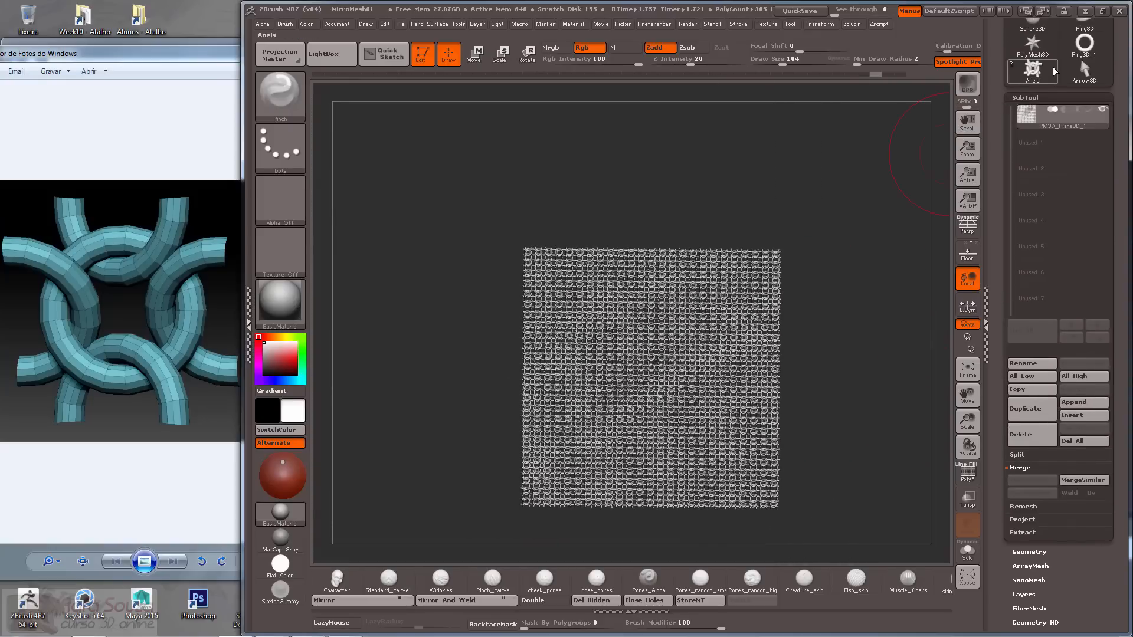
# View the Aneis ring module with its base plane, and return to the PM3D_Plane3D_1 chainmail tool.
pyautogui.click(1033, 68)
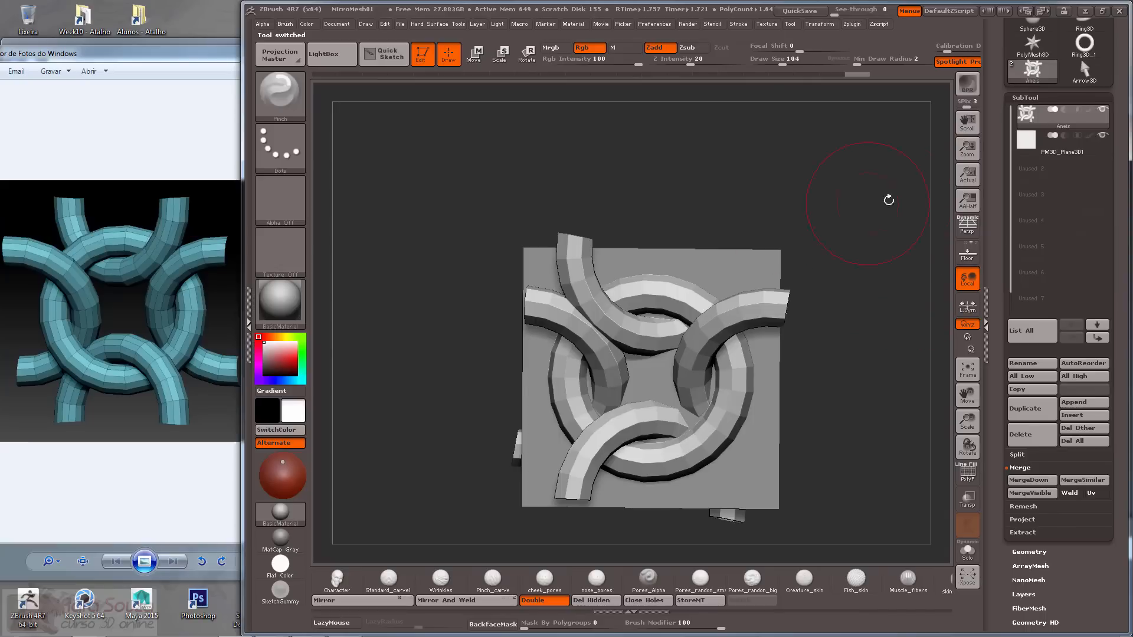
pyautogui.moveTo(998, 147); pyautogui.dragTo(994, 218)
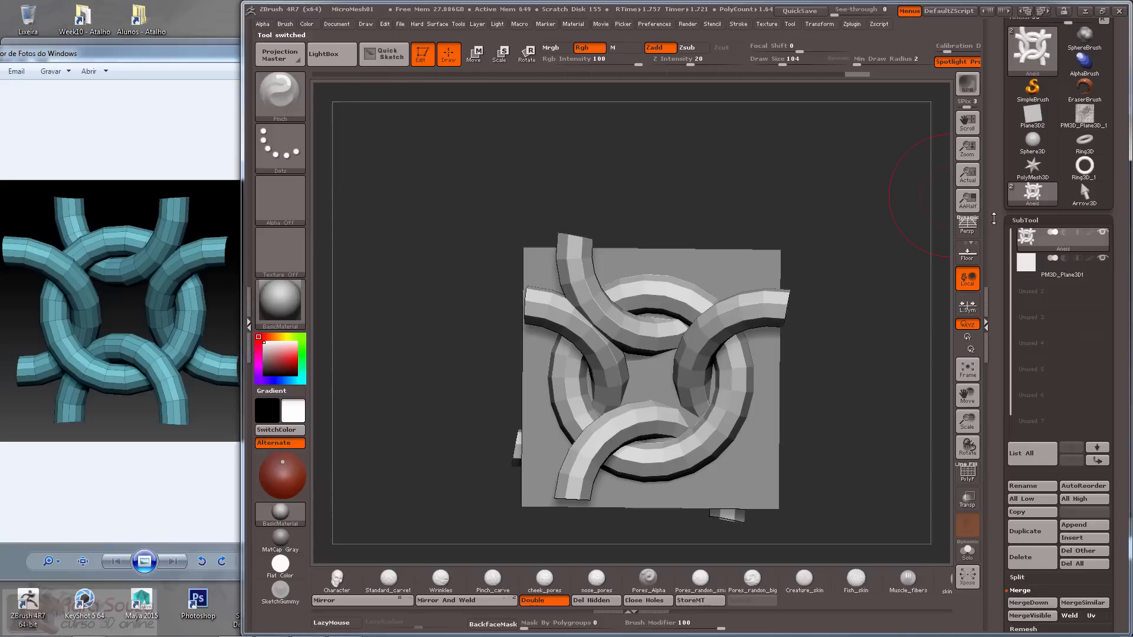
pyautogui.click(1085, 115)
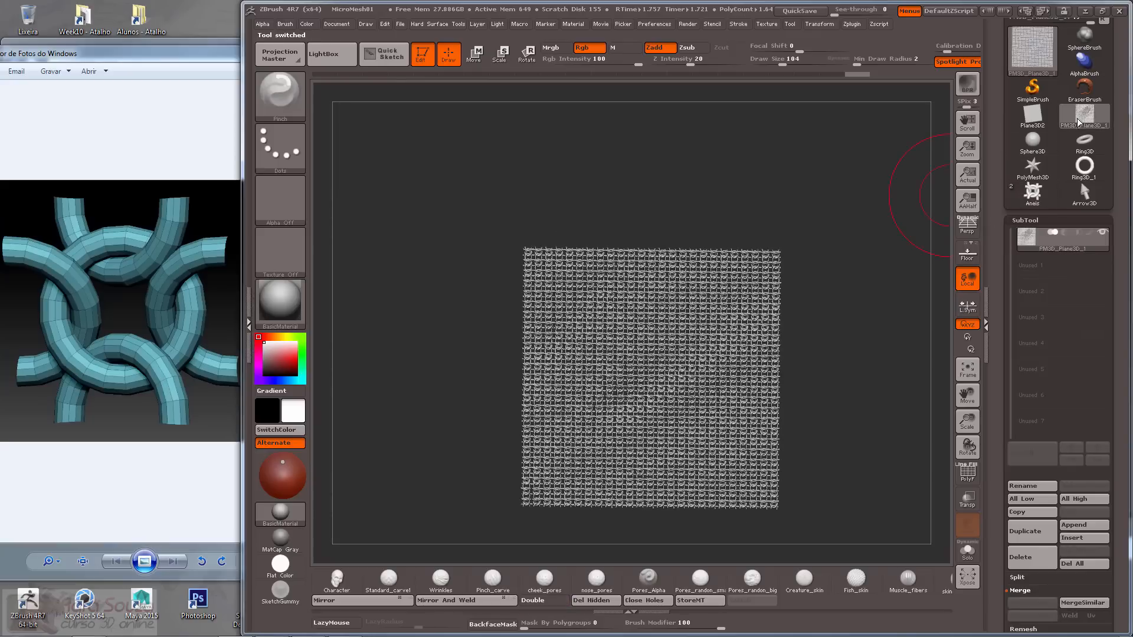
pyautogui.keyDown('ctrl'); pyautogui.moveTo(860, 280); pyautogui.dragTo(880, 239, button='right'); pyautogui.keyUp('ctrl')
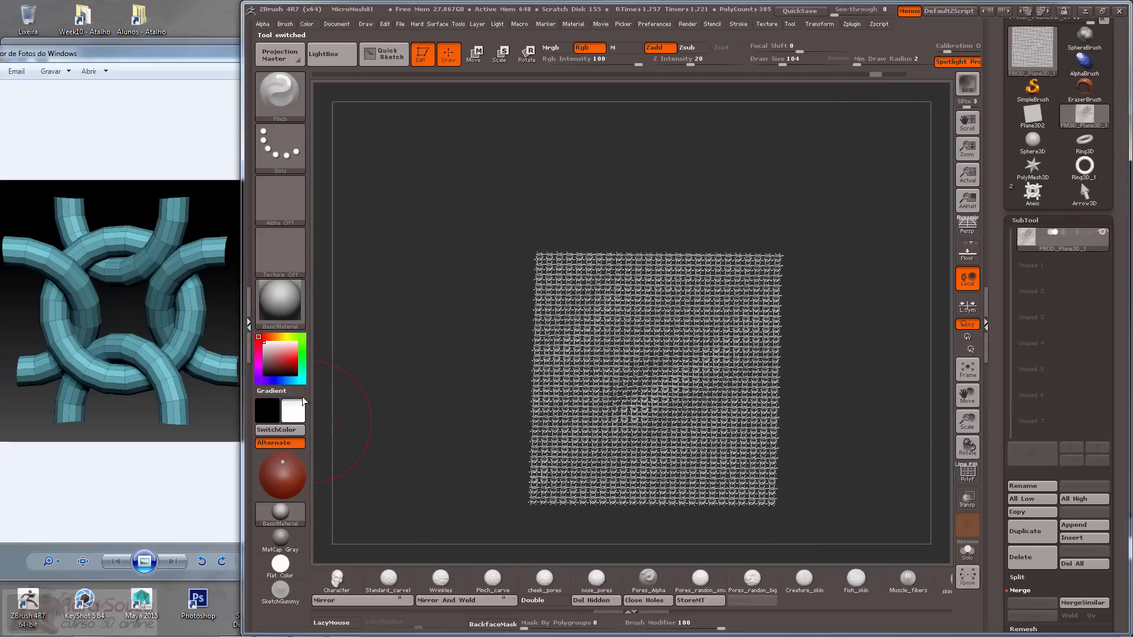
# Try the Chrome and SphericalIntensity materials on the chainmail and settle on GrayHorizon.
pyautogui.click(295, 306)
pyautogui.click(557, 485)
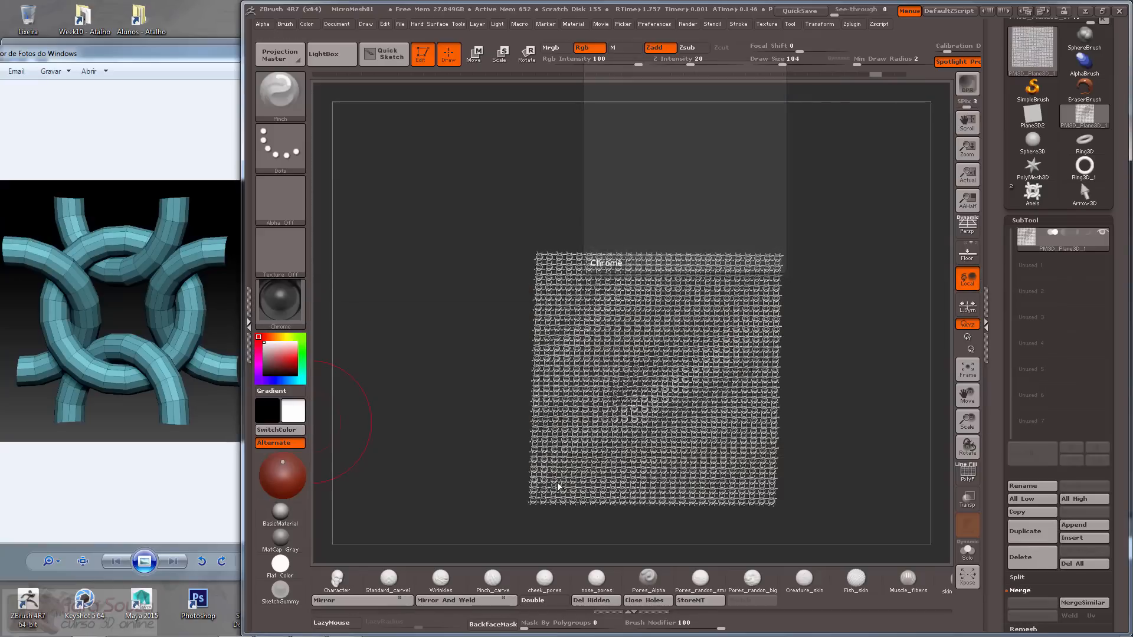
pyautogui.click(300, 304)
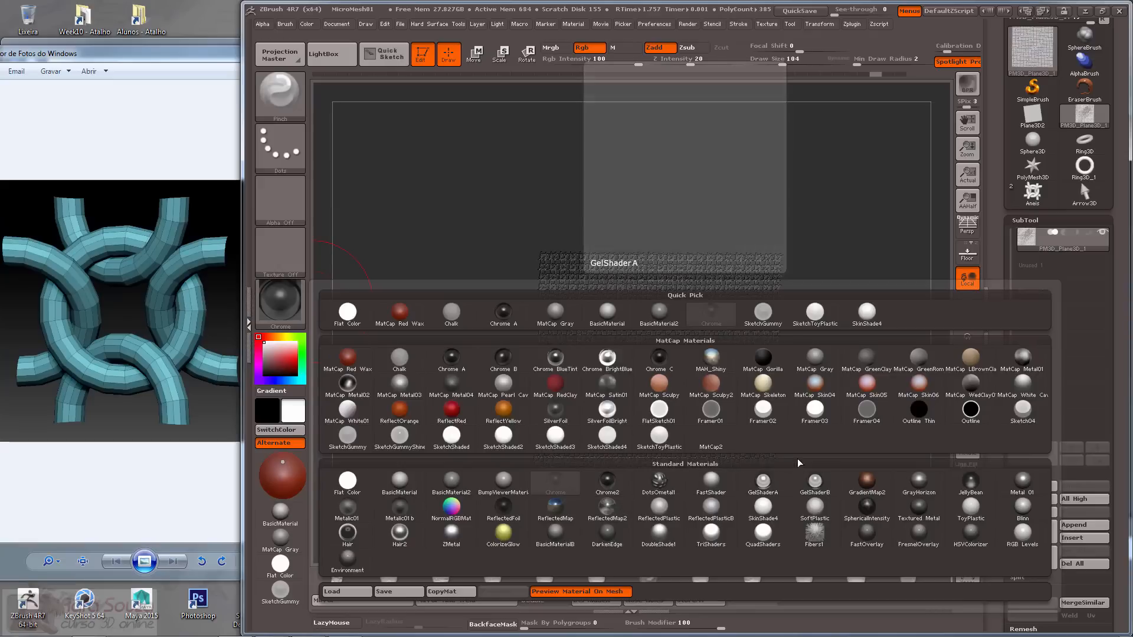
pyautogui.click(867, 511)
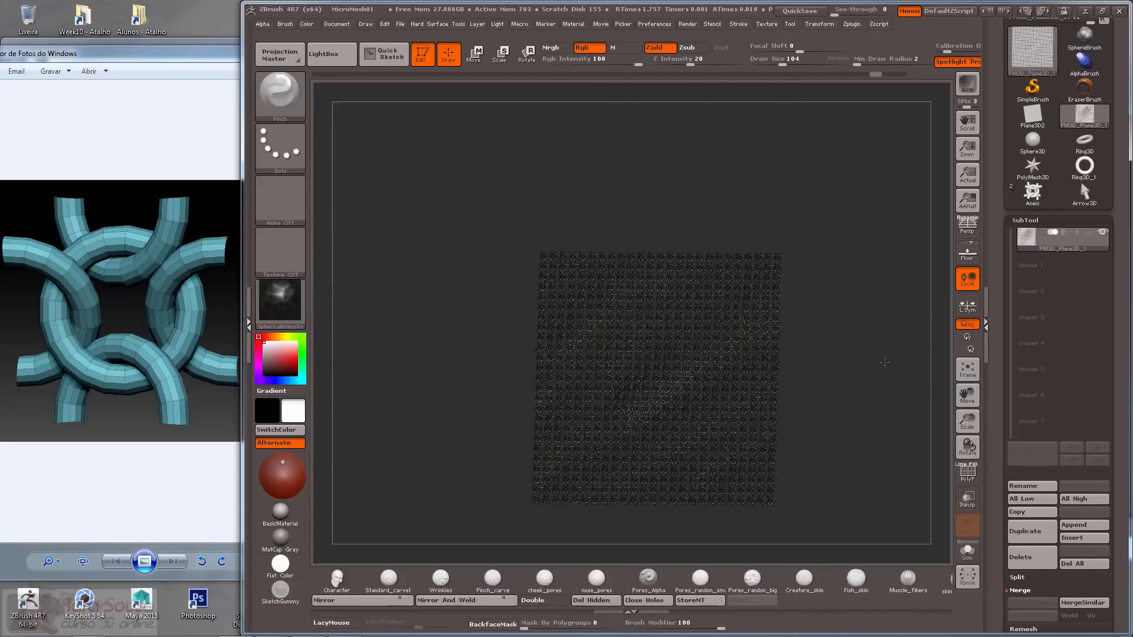
pyautogui.press('f')
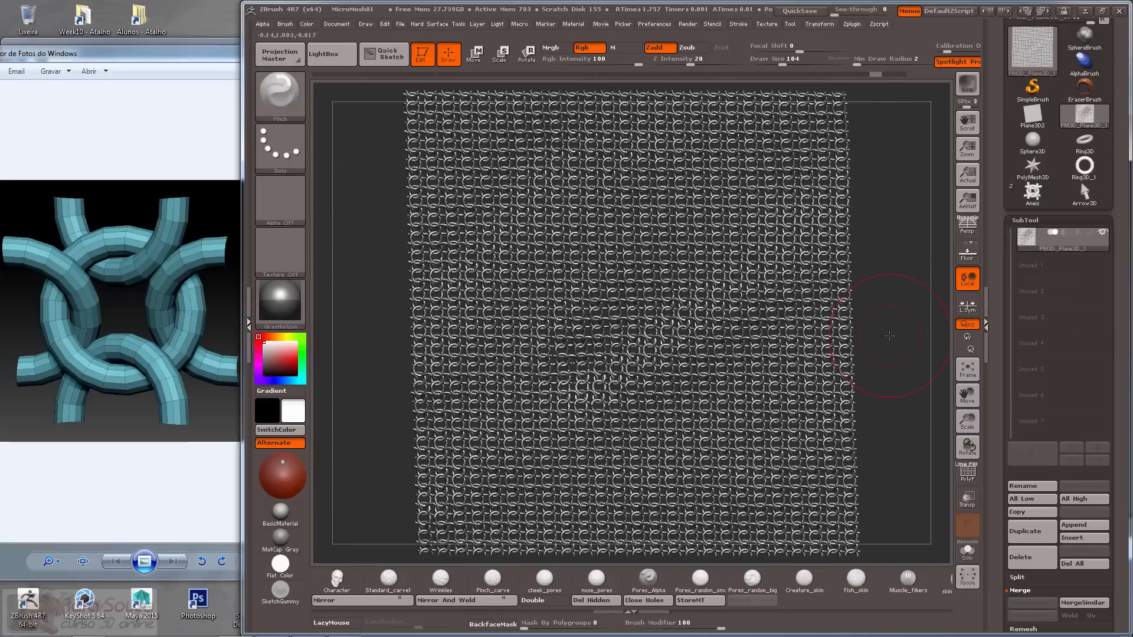
pyautogui.moveTo(890, 335); pyautogui.dragTo(702, 352)
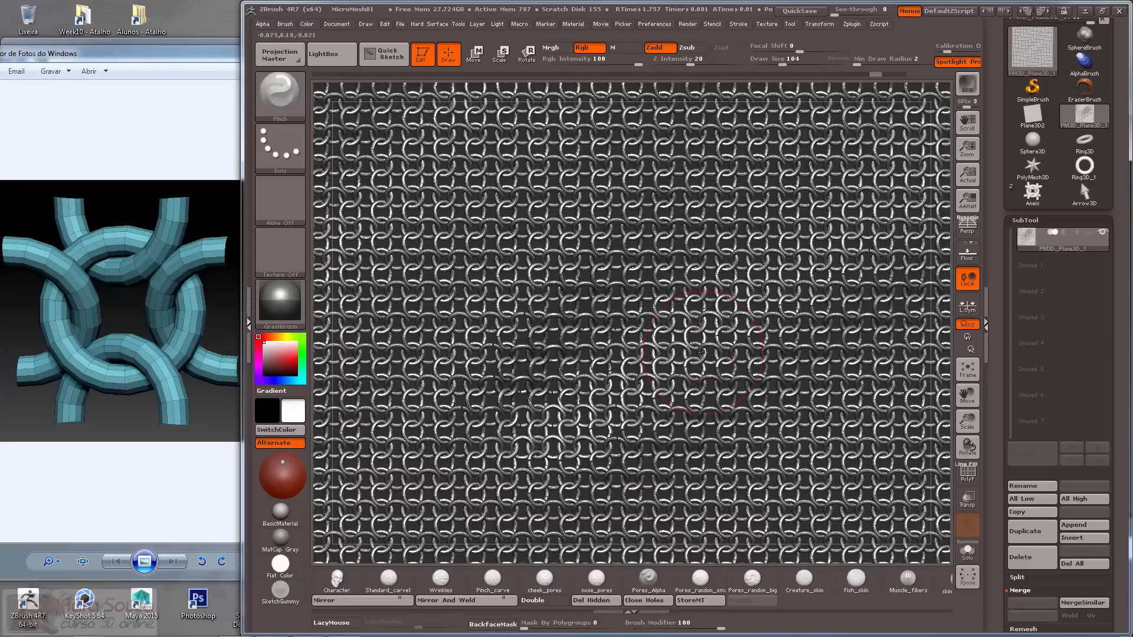
pyautogui.press('f')
# Open the project algodao.ZPR from the models folder inside Week10's novo folder.
pyautogui.moveTo(994, 131); pyautogui.dragTo(994, 233)
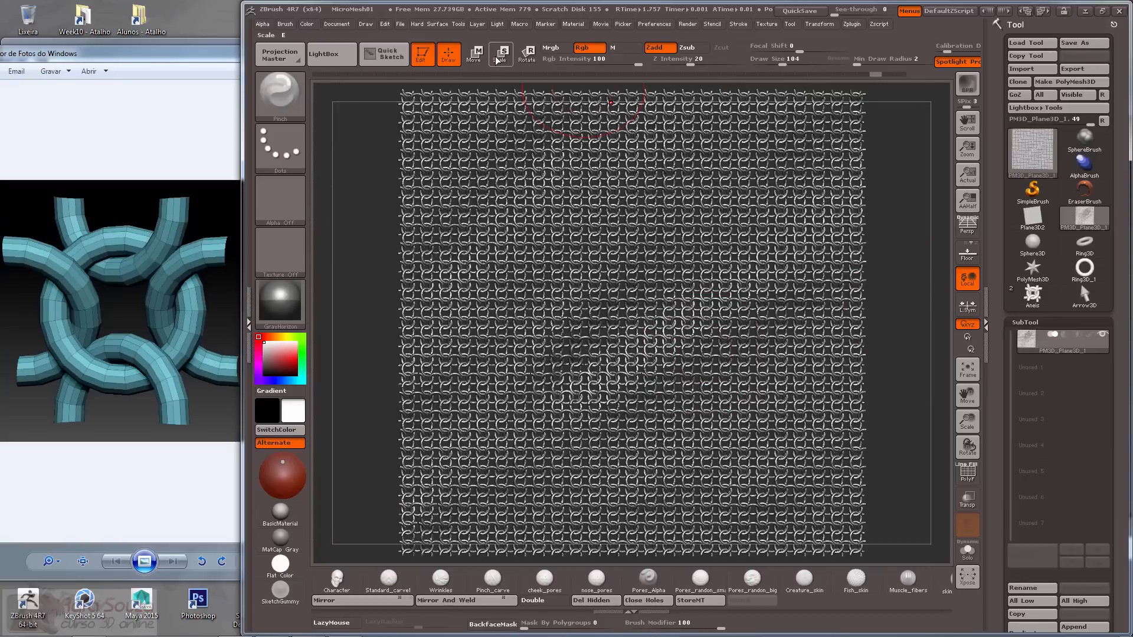
pyautogui.click(403, 26)
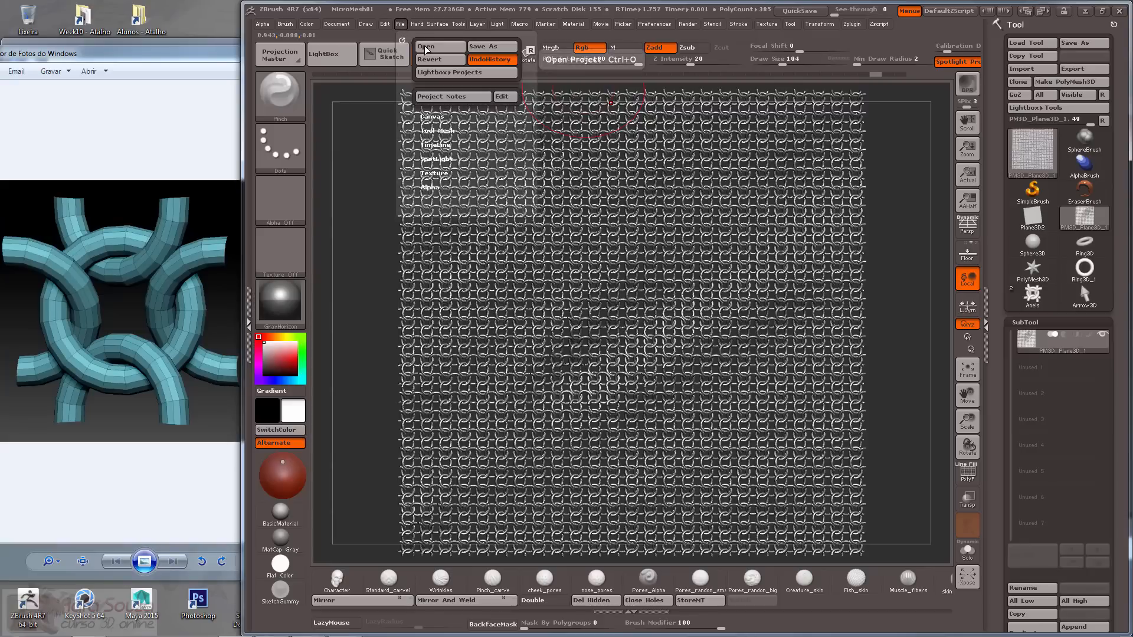
pyautogui.click(426, 48)
pyautogui.click(600, 364)
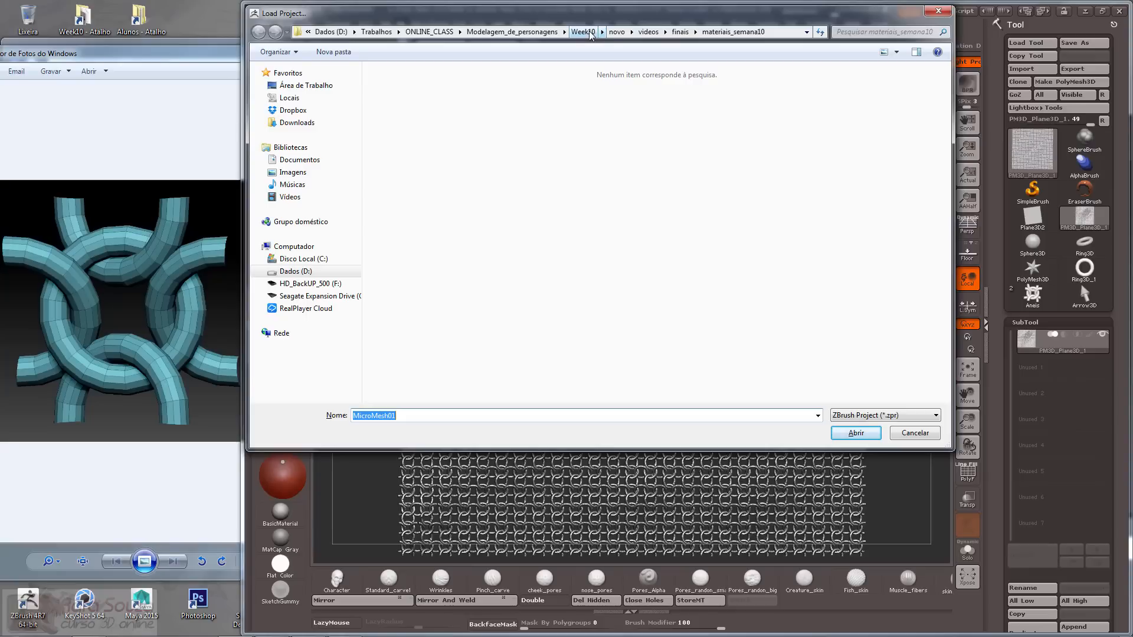
pyautogui.click(616, 32)
pyautogui.doubleClick(420, 97)
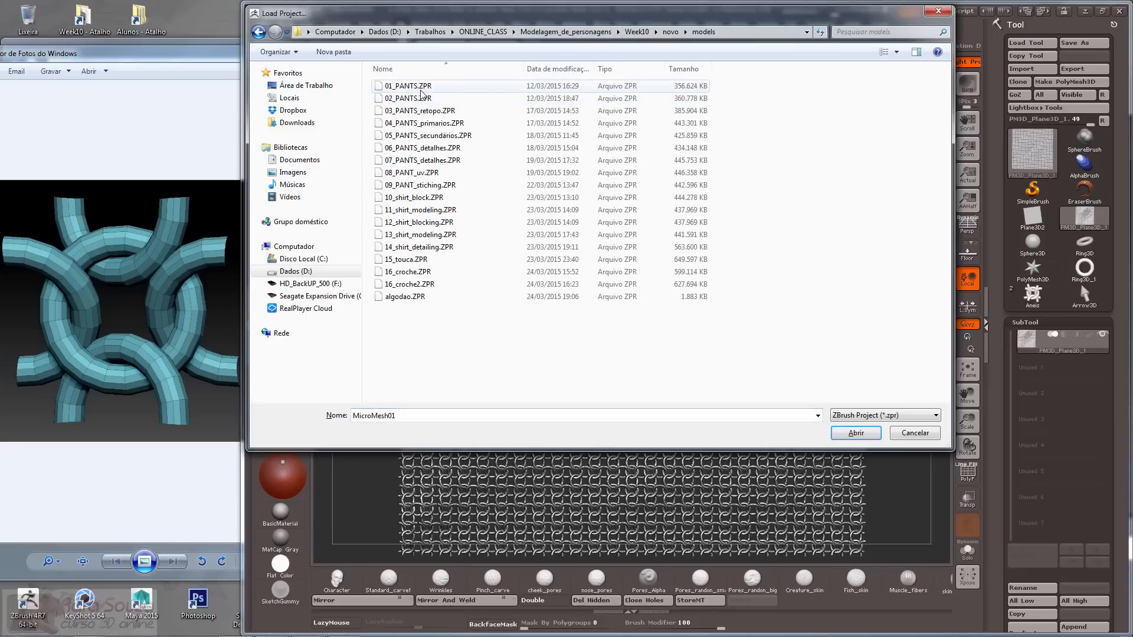
pyautogui.click(405, 296)
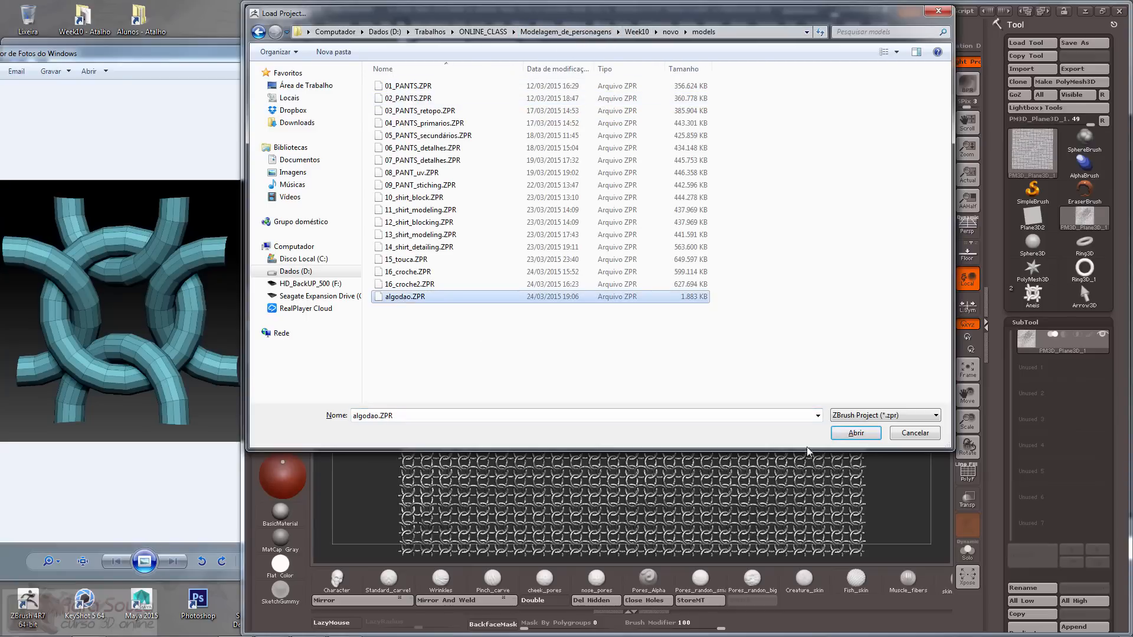
pyautogui.click(858, 432)
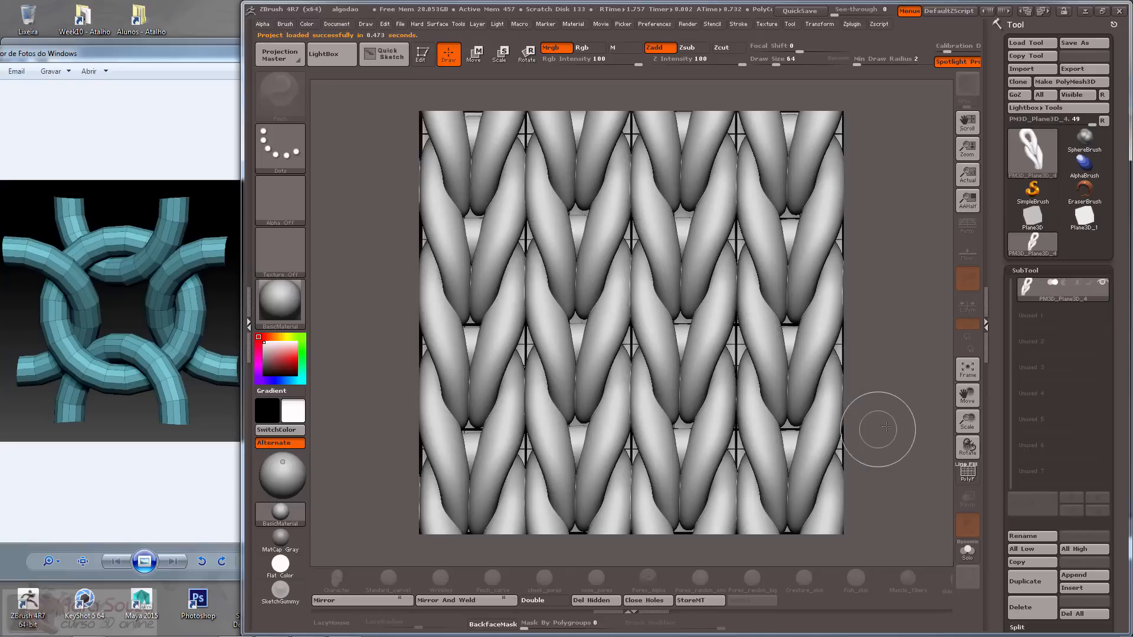
# Load the saved algodao tool and draw it on a cleared canvas.
pyautogui.click(1016, 50)
pyautogui.doubleClick(405, 83)
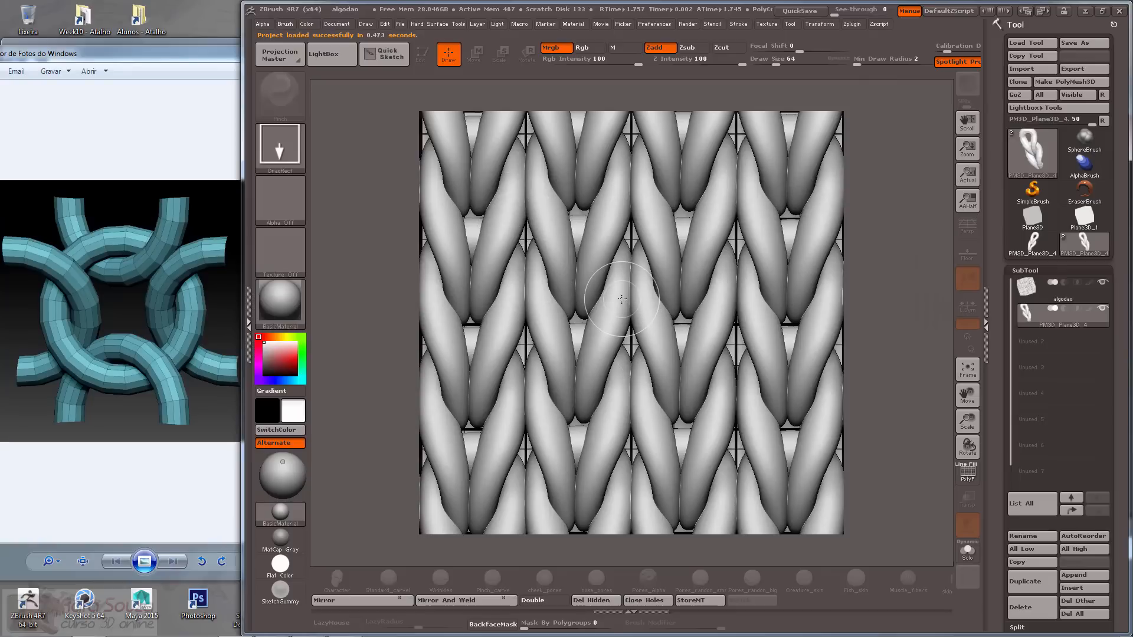
pyautogui.hotkey('ctrl', 'n')
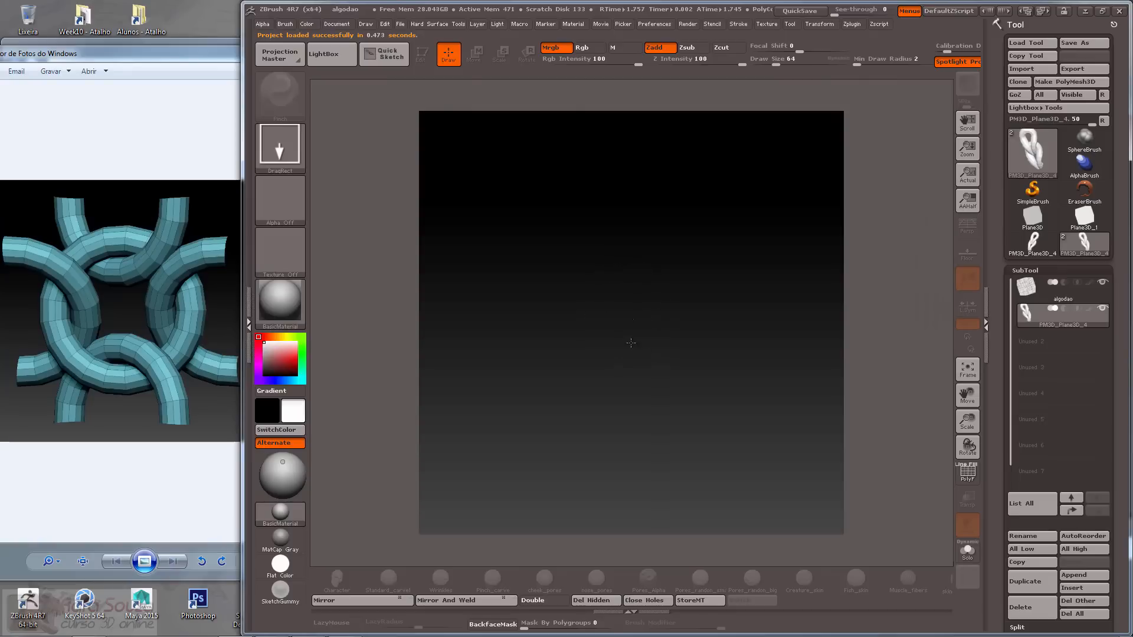
pyautogui.moveTo(632, 319); pyautogui.dragTo(631, 534)
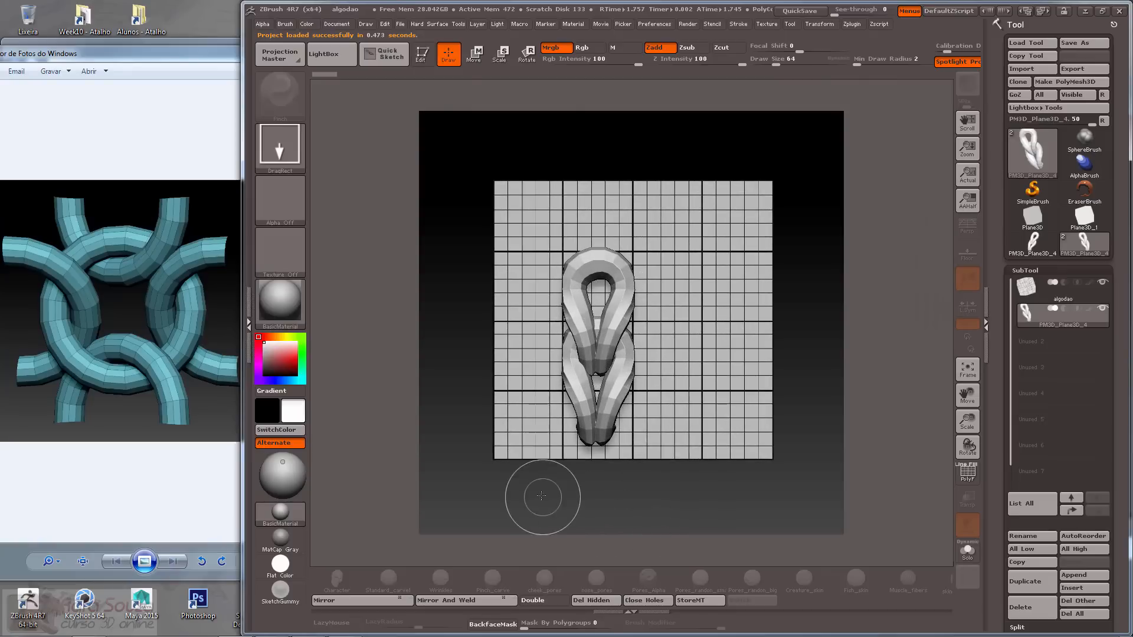
pyautogui.moveTo(530, 492); pyautogui.dragTo(551, 512)
# Open the project 16_croche2.ZPR without saving changes to the current project.
pyautogui.click(398, 24)
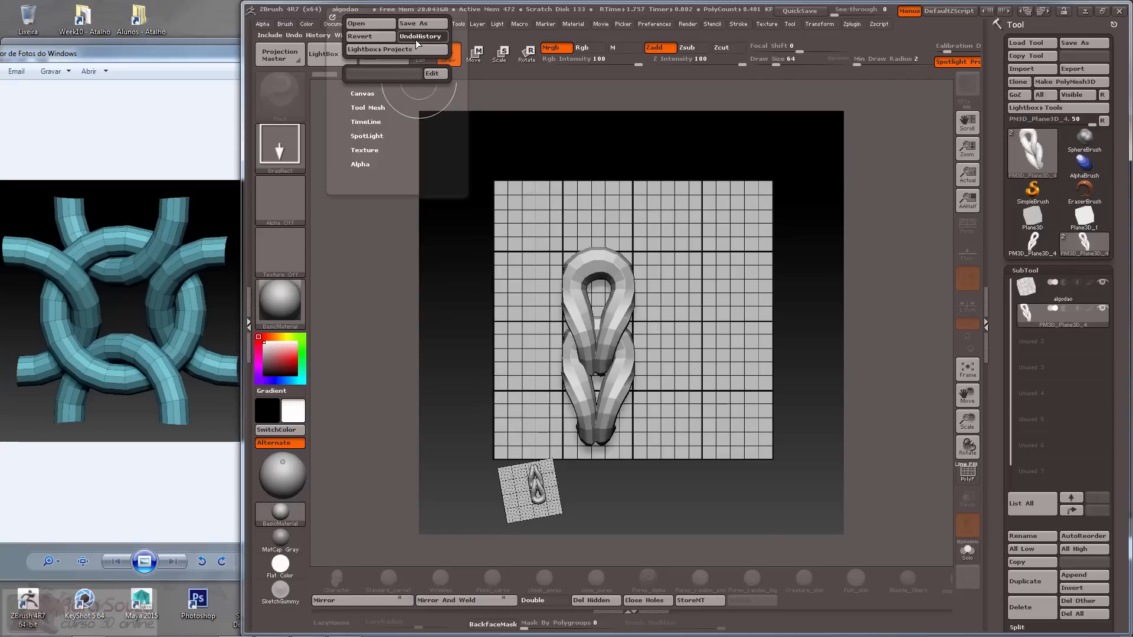
pyautogui.click(401, 25)
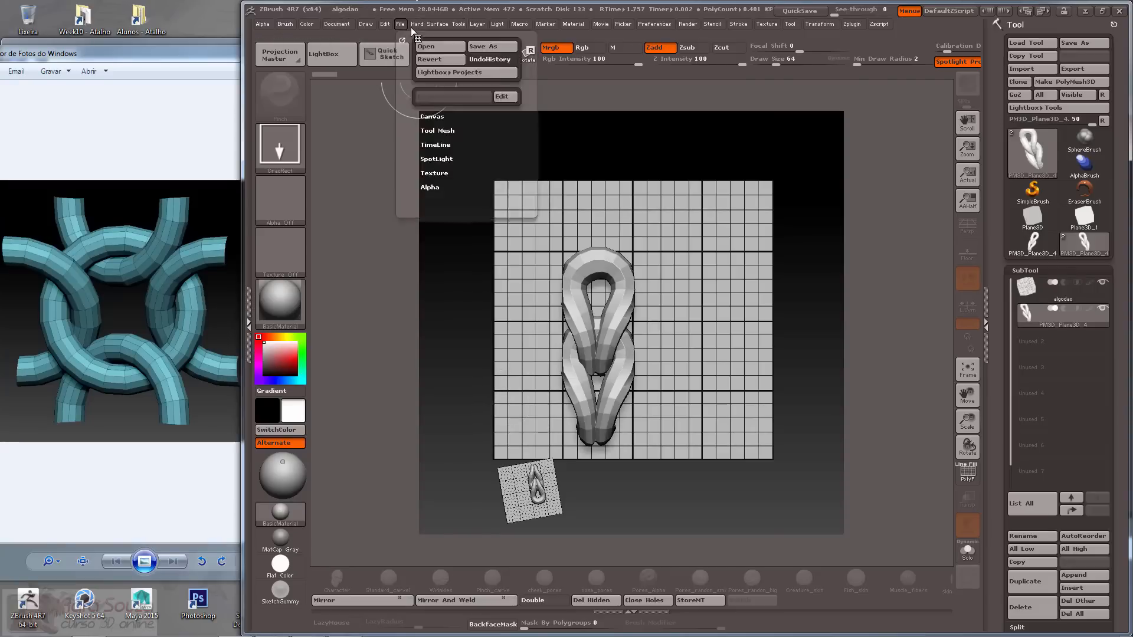
pyautogui.click(433, 47)
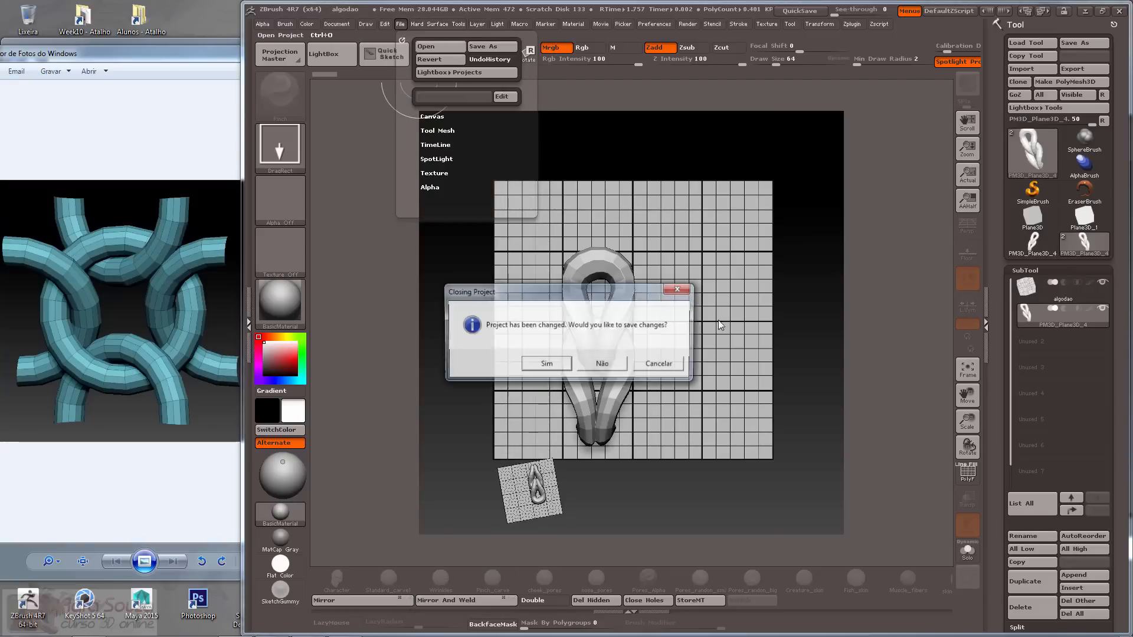
pyautogui.click(604, 365)
pyautogui.click(420, 285)
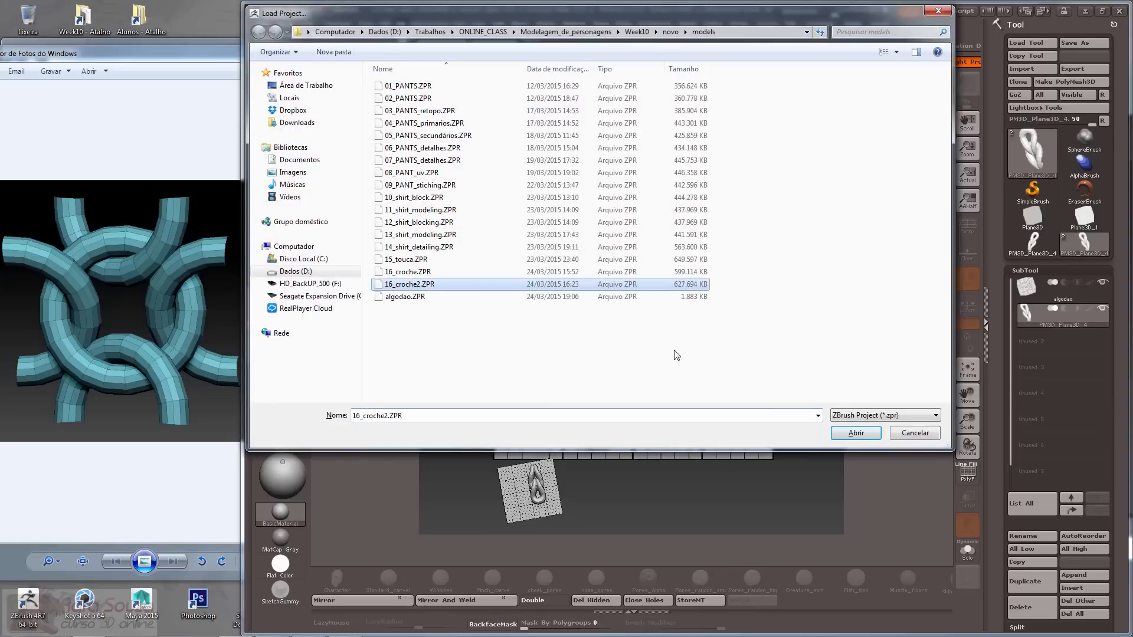
pyautogui.click(837, 434)
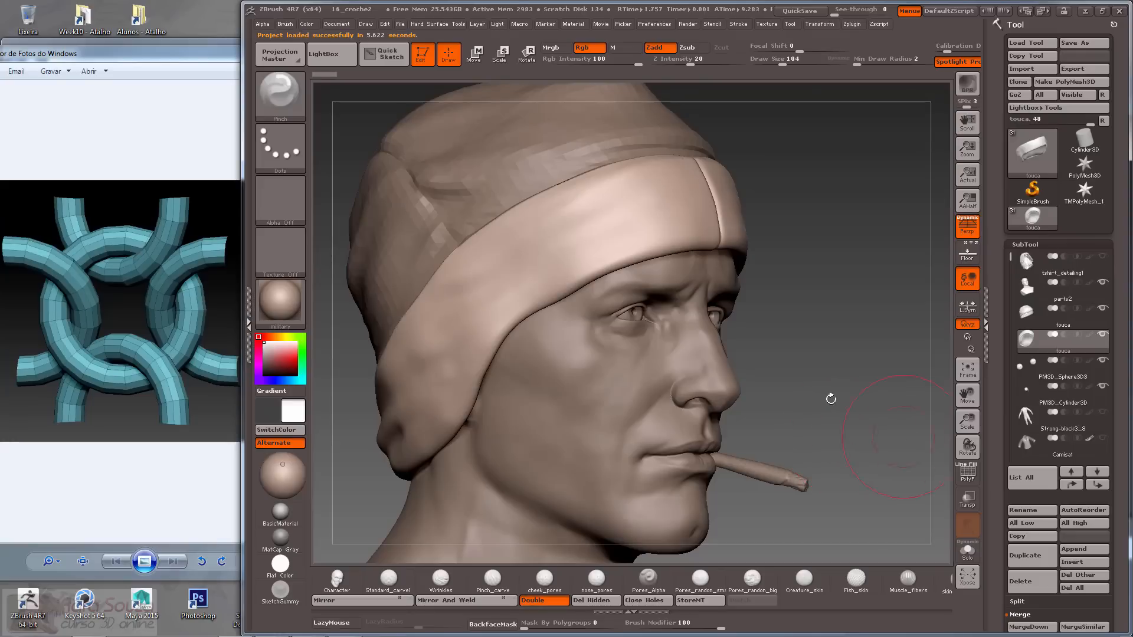
# Inspect the cap's headband in isolation with its polyframe shown, and return to the full character.
pyautogui.moveTo(831, 399); pyautogui.dragTo(816, 397)
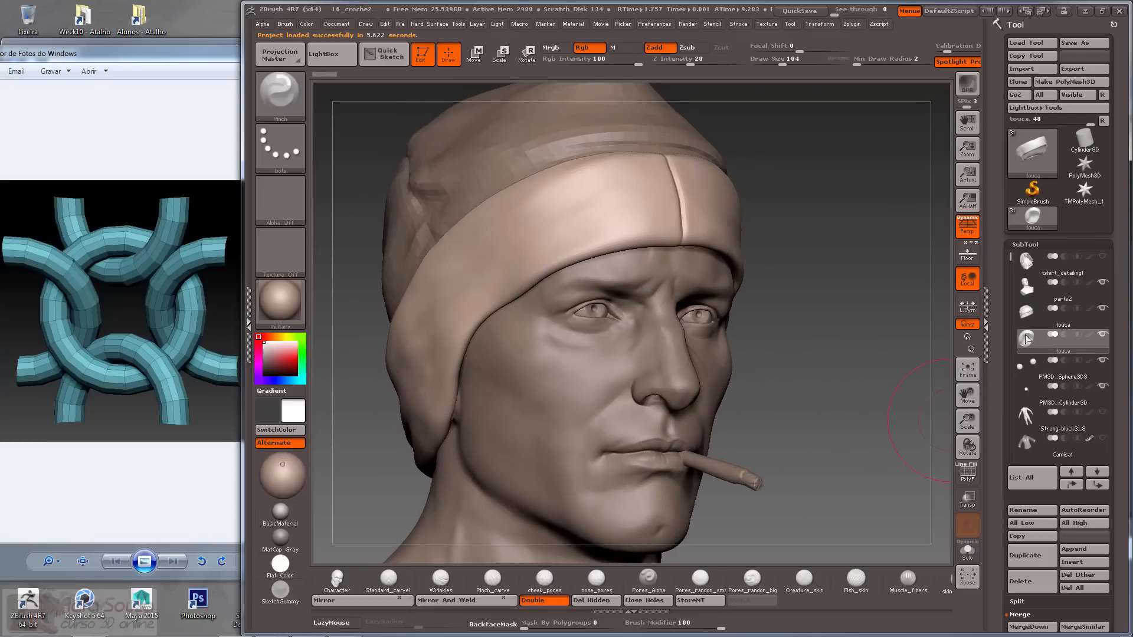
pyautogui.moveTo(1027, 337)
pyautogui.click(967, 554)
pyautogui.click(968, 472)
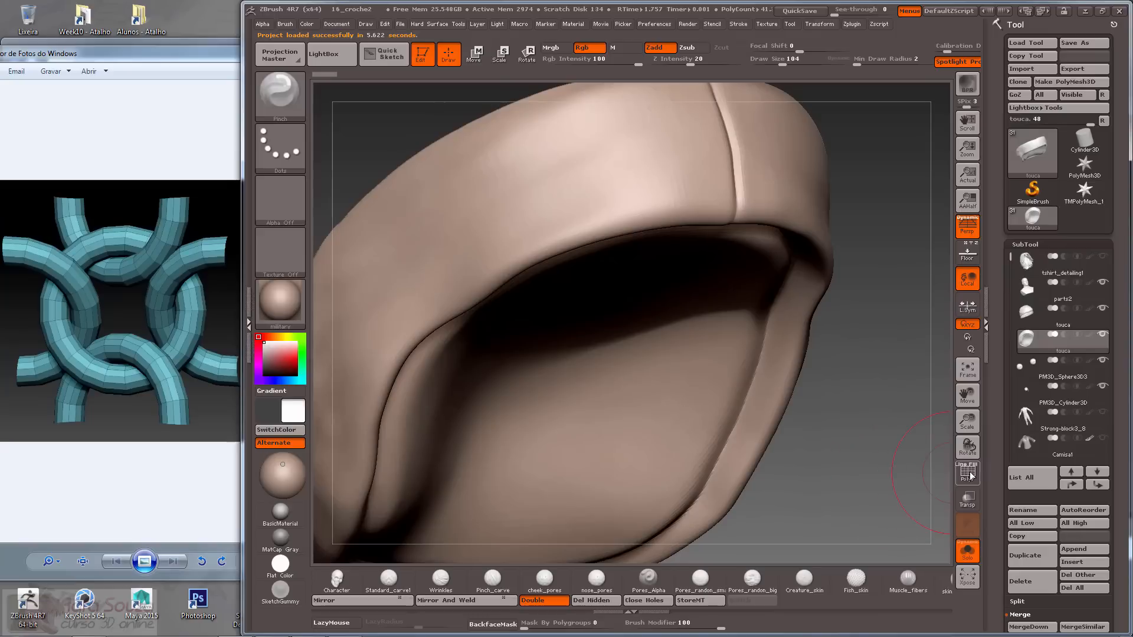
pyautogui.press('shift')
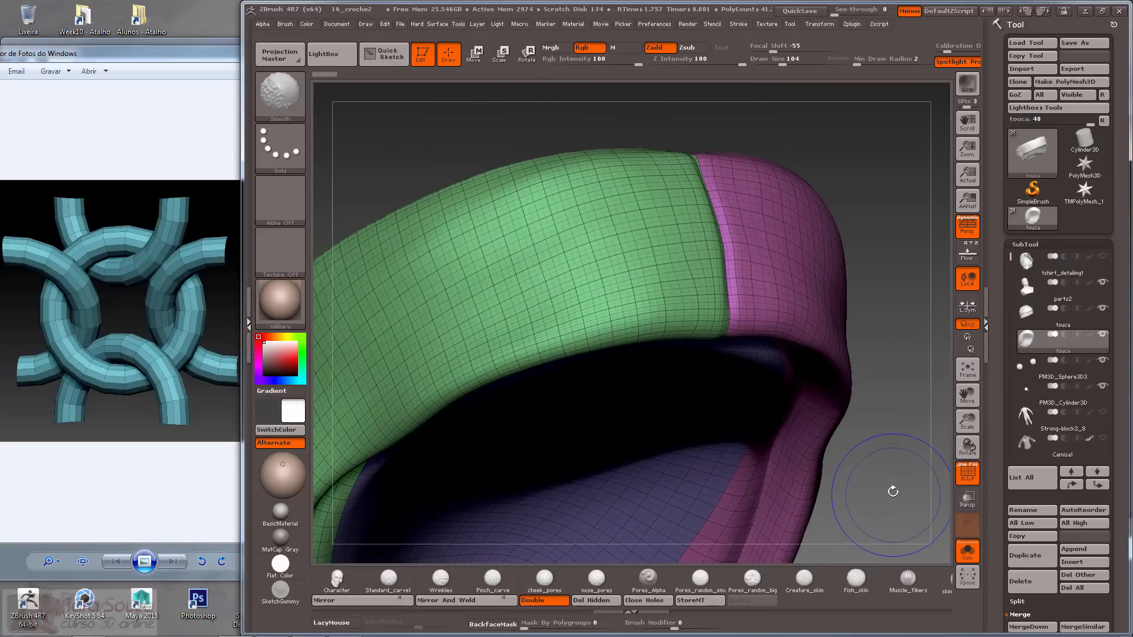
pyautogui.keyDown('shift'); pyautogui.moveTo(901, 476); pyautogui.dragTo(769, 325); pyautogui.keyUp('shift')
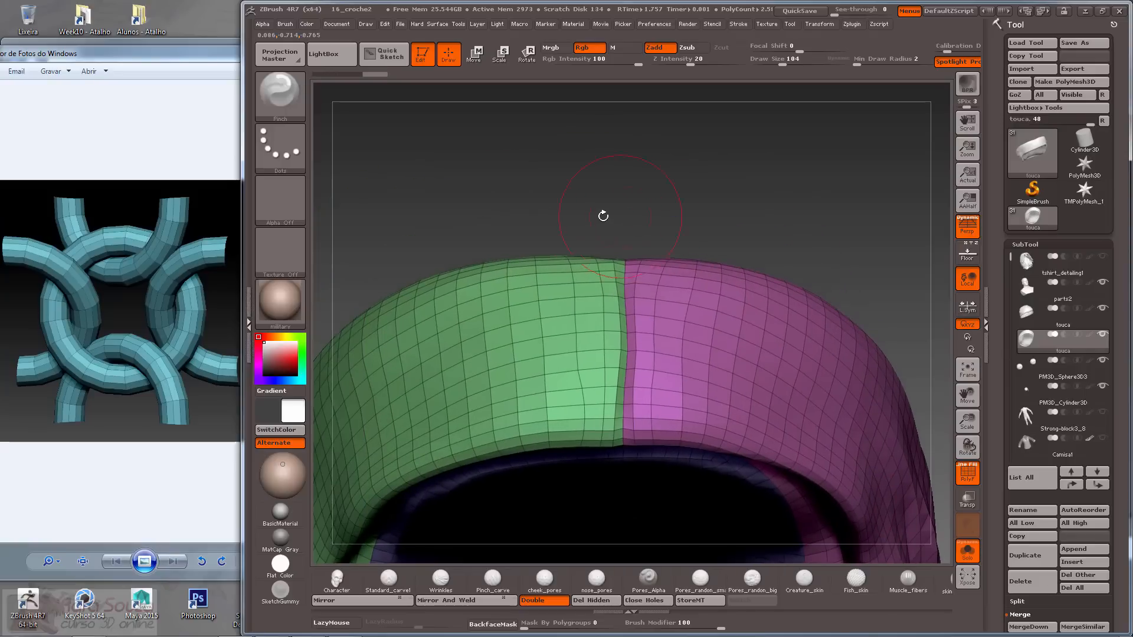
pyautogui.moveTo(602, 212); pyautogui.dragTo(589, 284)
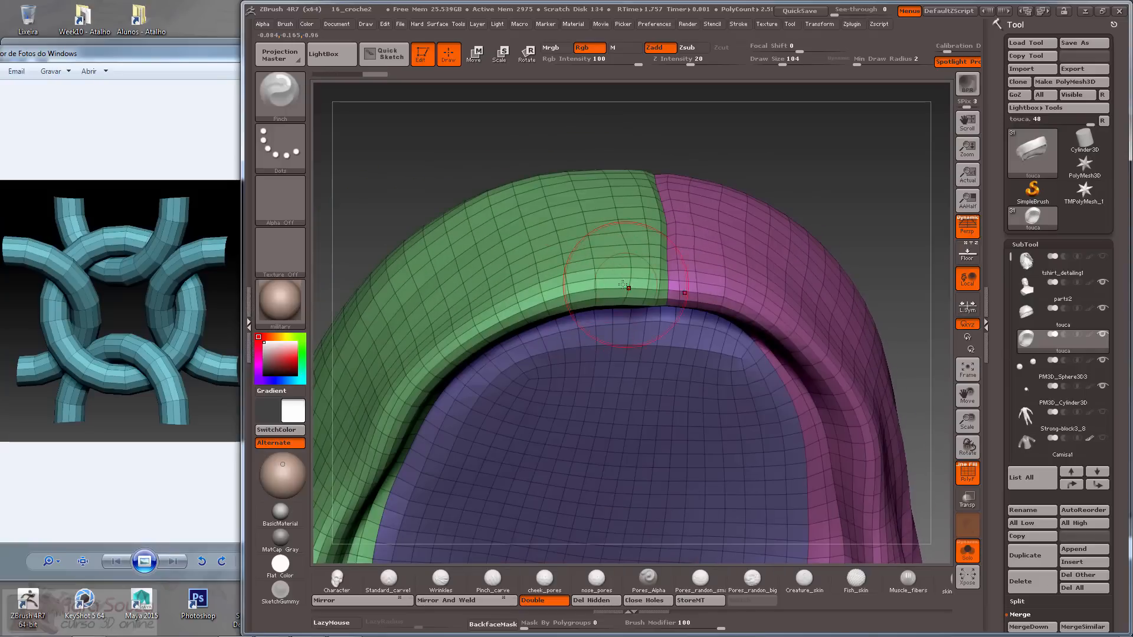
pyautogui.moveTo(531, 239)
pyautogui.mouseDown()
pyautogui.moveTo(455, 220)
pyautogui.moveTo(460, 288)
pyautogui.moveTo(475, 177)
pyautogui.moveTo(513, 287)
pyautogui.moveTo(571, 301)
pyautogui.moveTo(417, 228)
pyautogui.moveTo(397, 232)
pyautogui.moveTo(387, 206)
pyautogui.moveTo(377, 217)
pyautogui.moveTo(926, 374)
pyautogui.moveTo(925, 423)
pyautogui.moveTo(891, 385)
pyautogui.moveTo(897, 412)
pyautogui.moveTo(944, 437)
pyautogui.mouseUp()
pyautogui.click(967, 555)
pyautogui.click(966, 473)
# Duplicate the touca headband subtool, hide one of the two copies and select the other.
pyautogui.scroll(-1, 1007, 499)
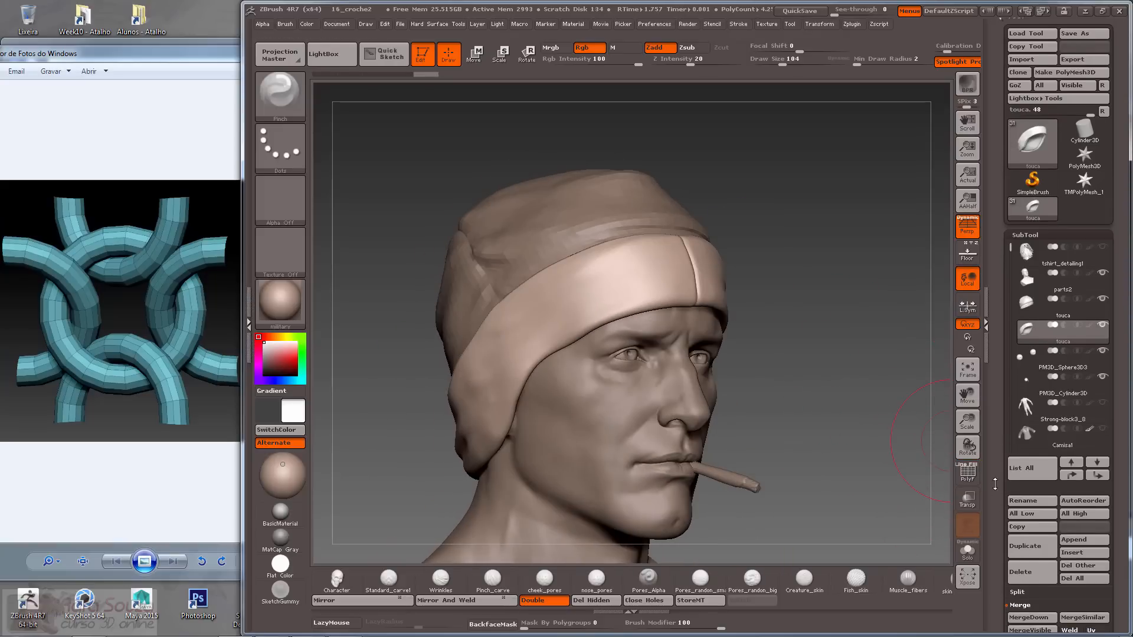
pyautogui.click(1013, 534)
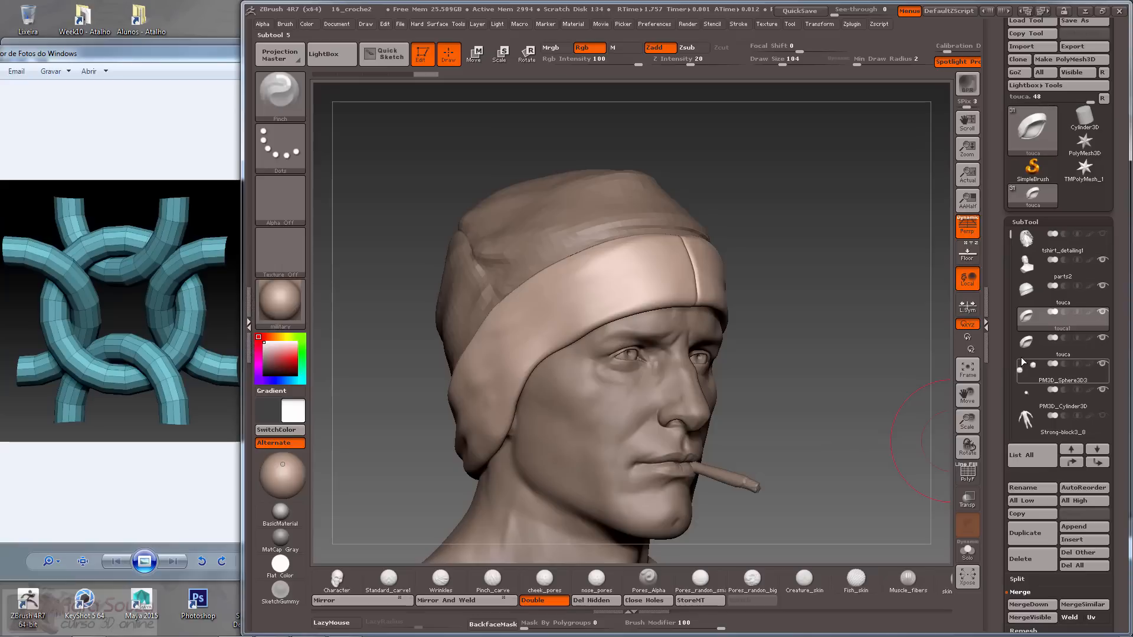
pyautogui.click(1104, 312)
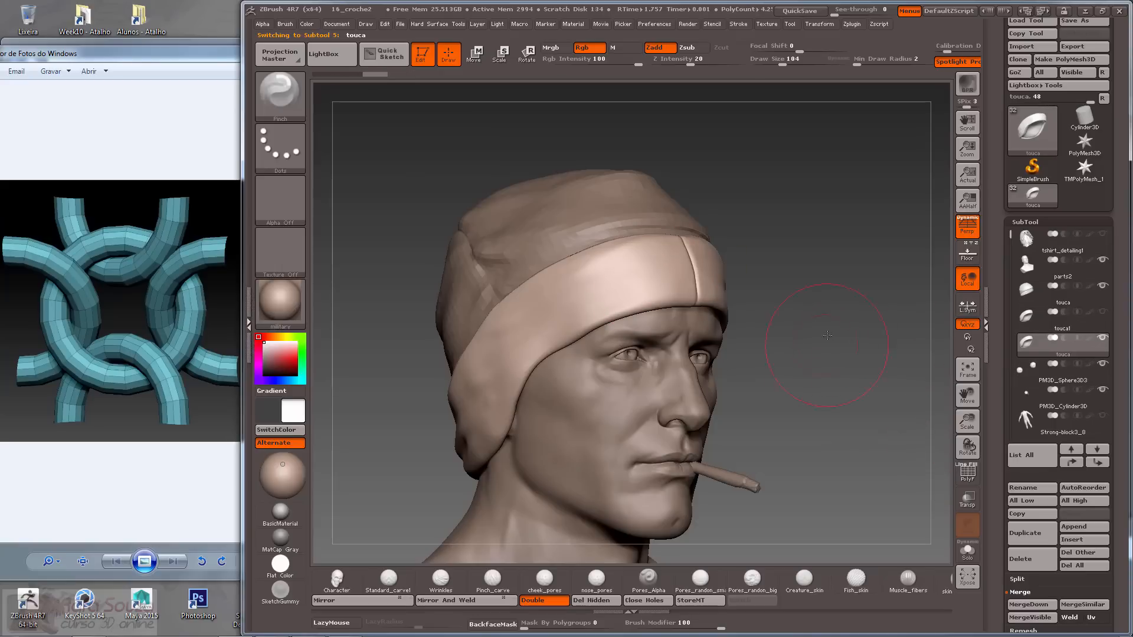
# Lower the selected headband to subdivision level 1, open its Modify Topology settings and show its polyframe.
pyautogui.keyDown('ctrl'); pyautogui.moveTo(629, 269); pyautogui.dragTo(614, 338, button='right'); pyautogui.keyUp('ctrl')
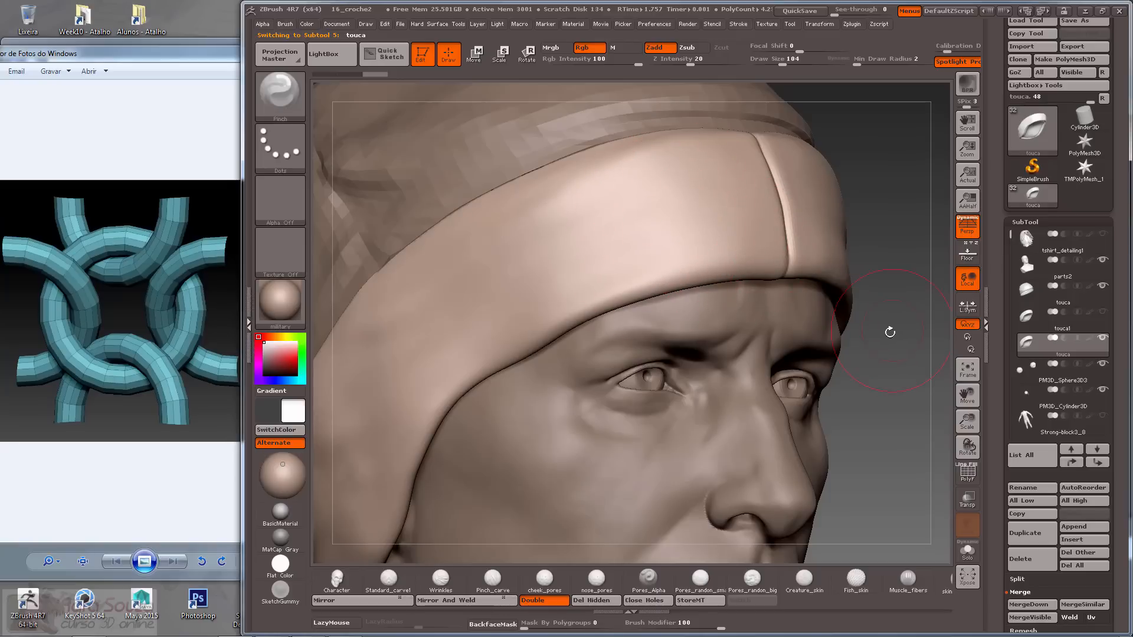
pyautogui.keyDown('alt'); pyautogui.moveTo(890, 333); pyautogui.dragTo(931, 243); pyautogui.keyUp('alt')
pyautogui.keyDown('alt'); pyautogui.moveTo(856, 342); pyautogui.dragTo(891, 321); pyautogui.keyUp('alt')
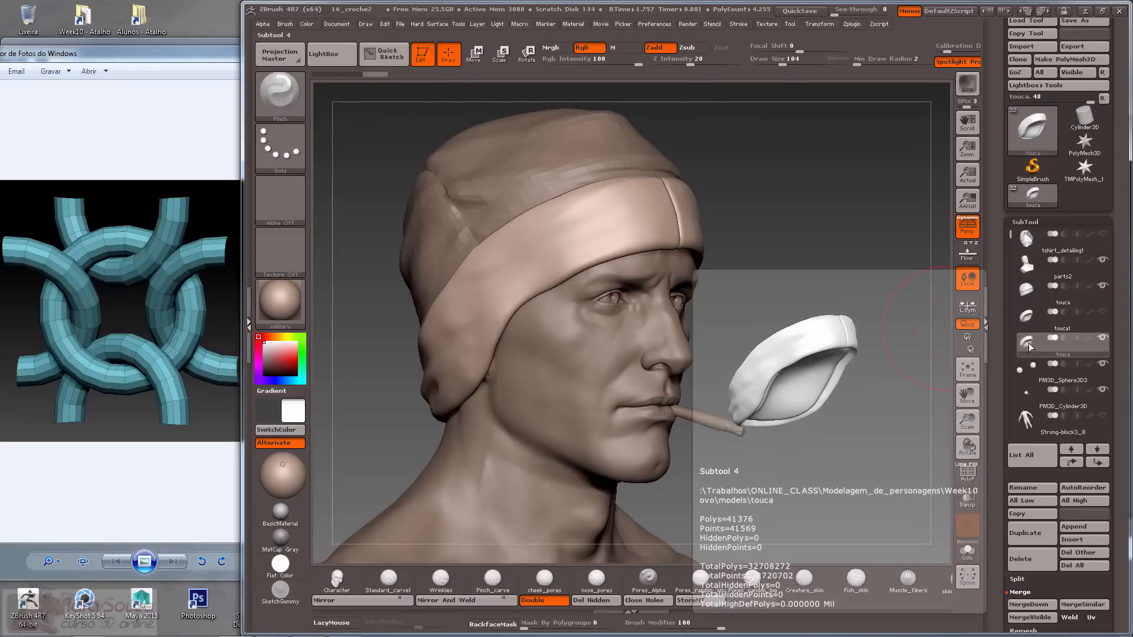
pyautogui.moveTo(909, 328); pyautogui.dragTo(860, 388)
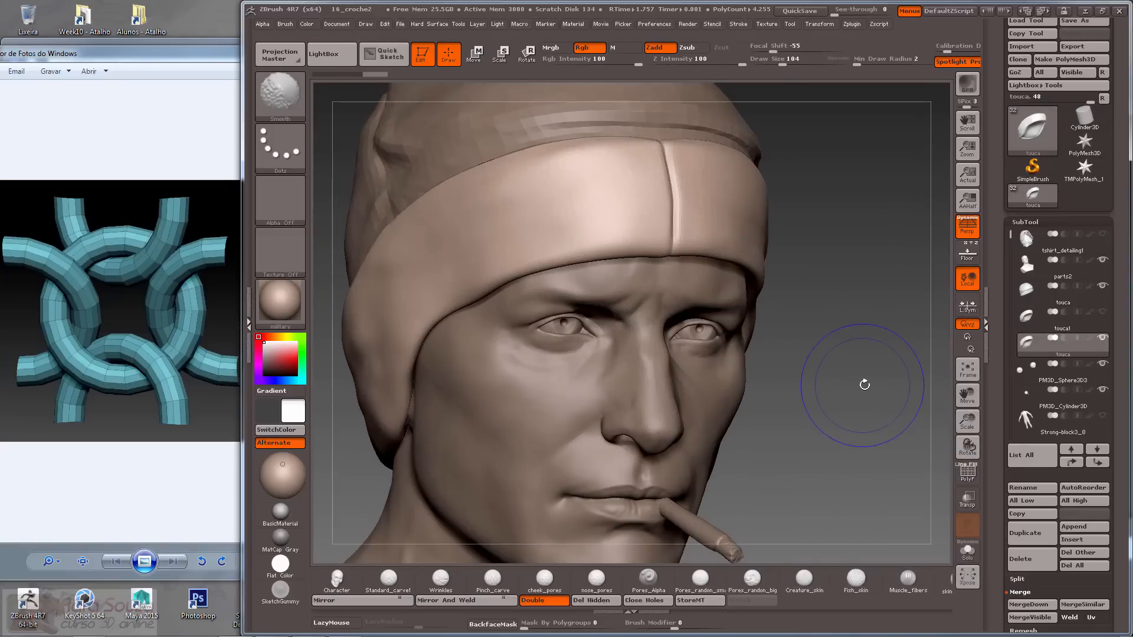
pyautogui.hotkey('shift', 'd')
pyautogui.moveTo(990, 490); pyautogui.dragTo(990, 369)
pyautogui.click(1017, 554)
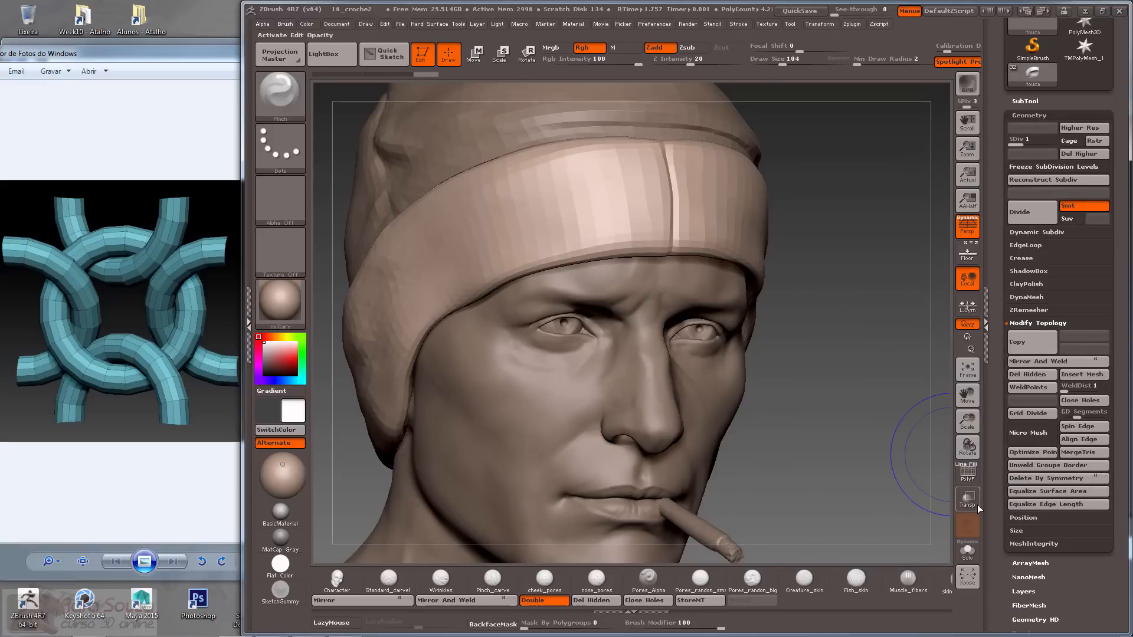
pyautogui.click(967, 474)
pyautogui.moveTo(877, 308)
pyautogui.keyDown('alt'); pyautogui.mouseDown()
pyautogui.moveTo(838, 402)
pyautogui.moveTo(841, 436)
pyautogui.moveTo(873, 431)
pyautogui.mouseUp(); pyautogui.keyUp('alt')
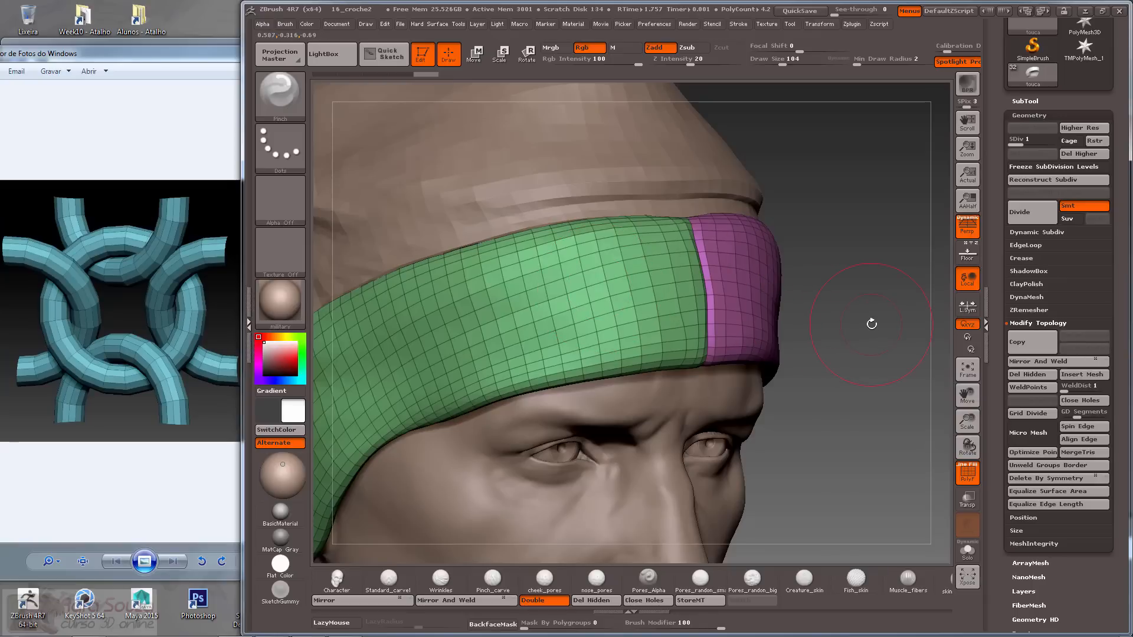
# Compare the headband's polygon density at subdivision levels 2 and 1, and delete the levels above 1.
pyautogui.press('d')
pyautogui.click(967, 473)
pyautogui.click(968, 474)
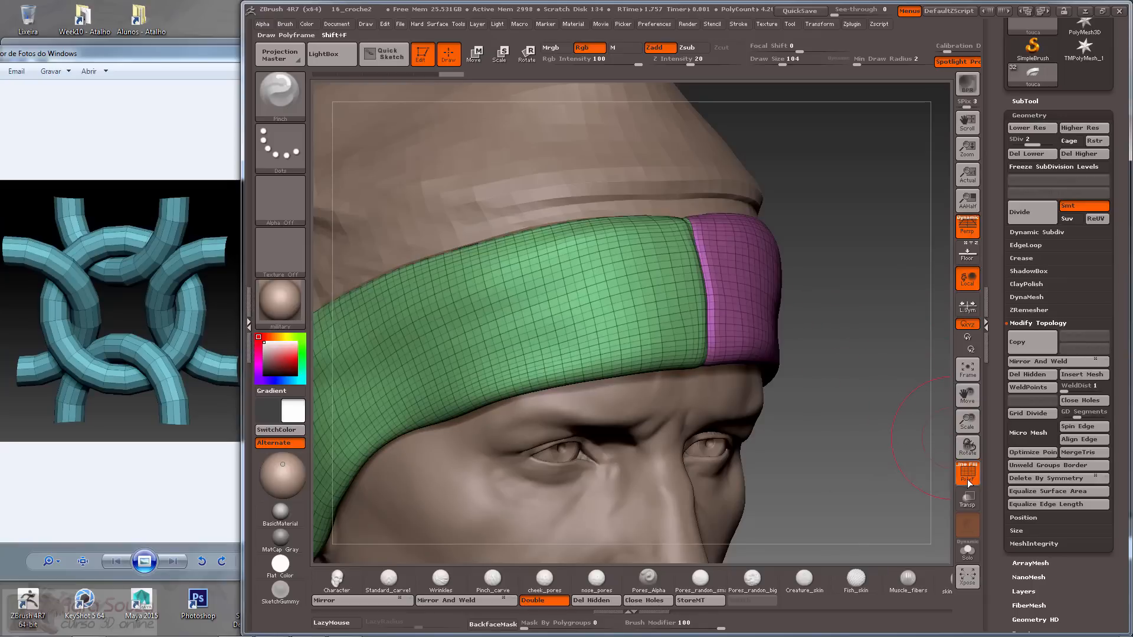
pyautogui.moveTo(861, 430); pyautogui.dragTo(861, 430)
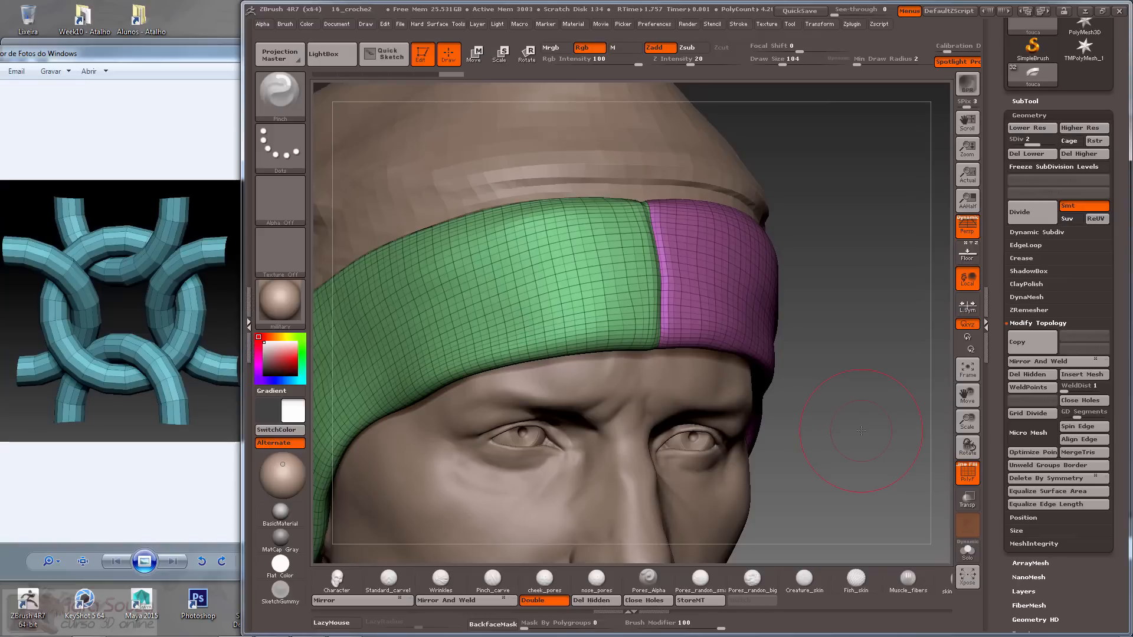
pyautogui.hotkey('shift', 'd')
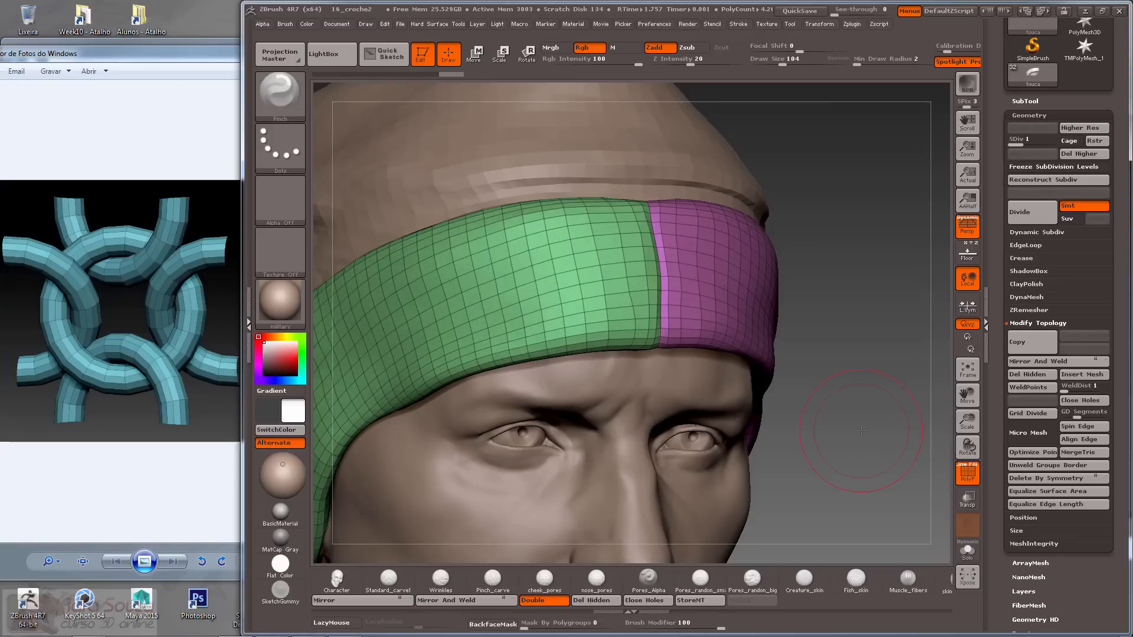
pyautogui.click(1084, 153)
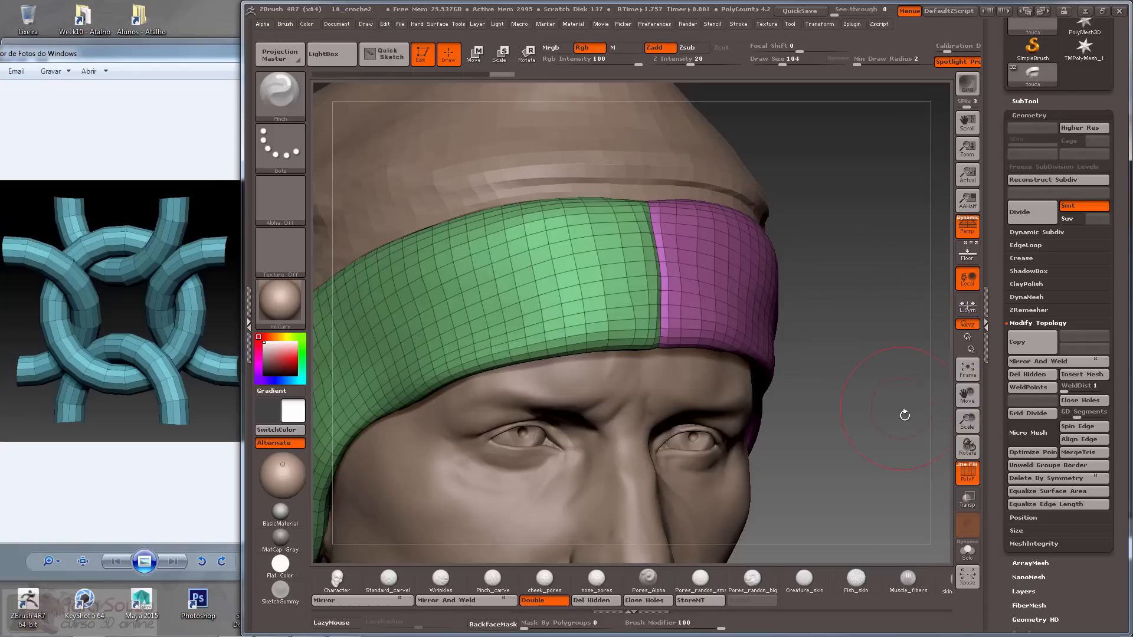
pyautogui.moveTo(882, 415); pyautogui.dragTo(888, 408)
# Switch to the TMPolyMesh_1 star tool and load the saved algodao knit tool.
pyautogui.moveTo(1024, 112); pyautogui.dragTo(1025, 272)
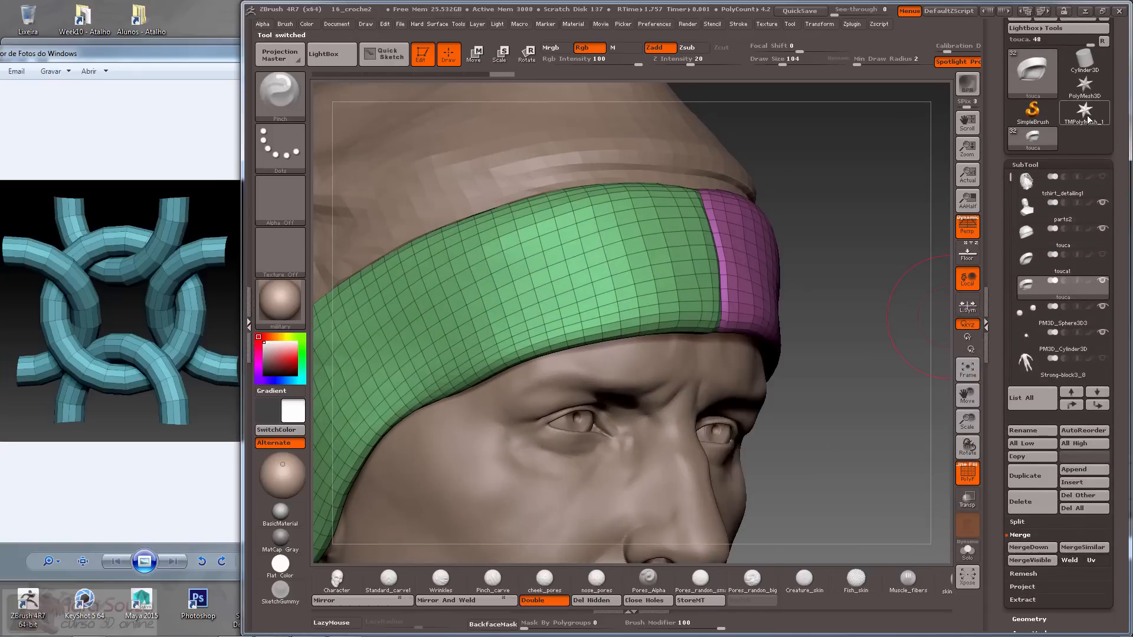
pyautogui.click(1084, 190)
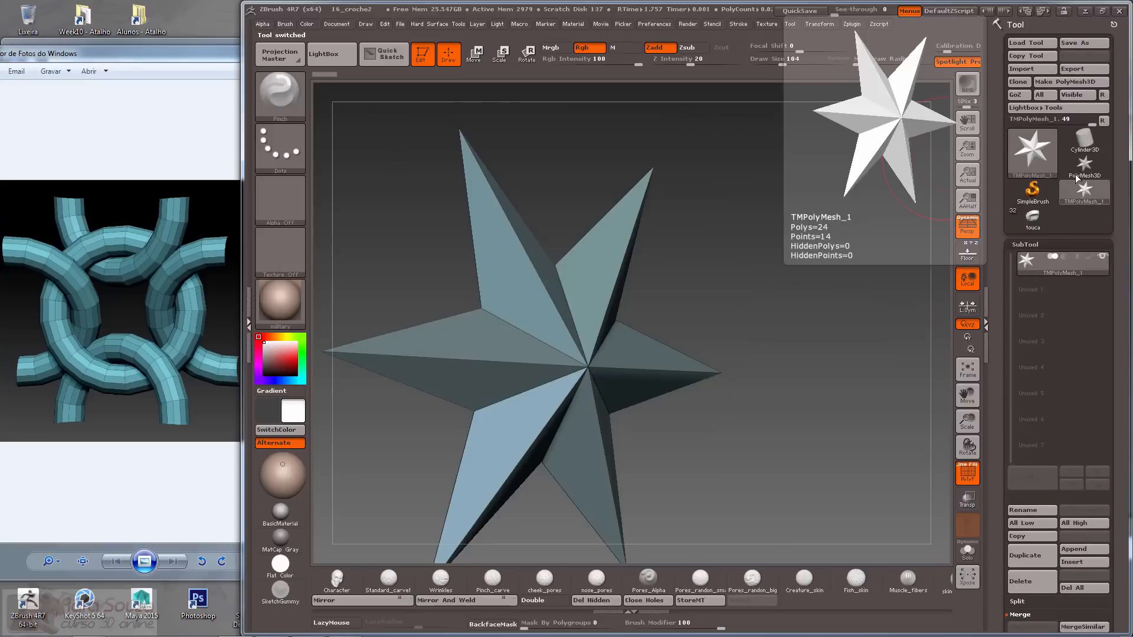
pyautogui.click(1025, 42)
pyautogui.doubleClick(403, 87)
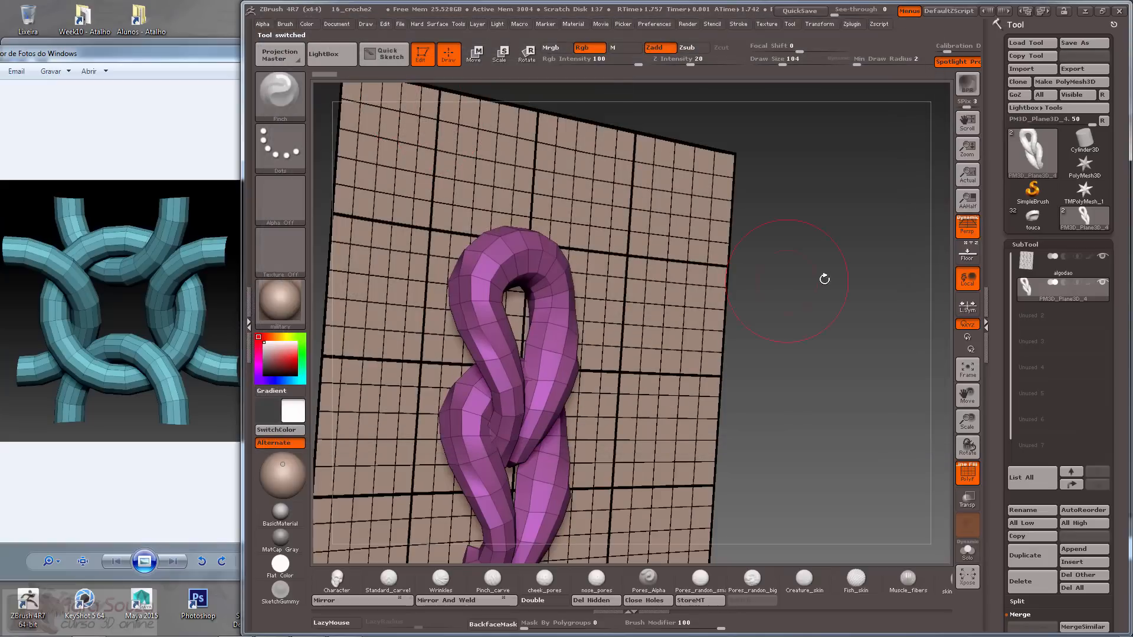
# Face the knit module from the front and move it to the centre of its base plane.
pyautogui.moveTo(878, 299)
pyautogui.keyDown('shift'); pyautogui.mouseDown()
pyautogui.moveTo(846, 330)
pyautogui.moveTo(855, 285)
pyautogui.moveTo(889, 284)
pyautogui.moveTo(832, 277)
pyautogui.moveTo(885, 278)
pyautogui.mouseUp(); pyautogui.keyUp('shift')
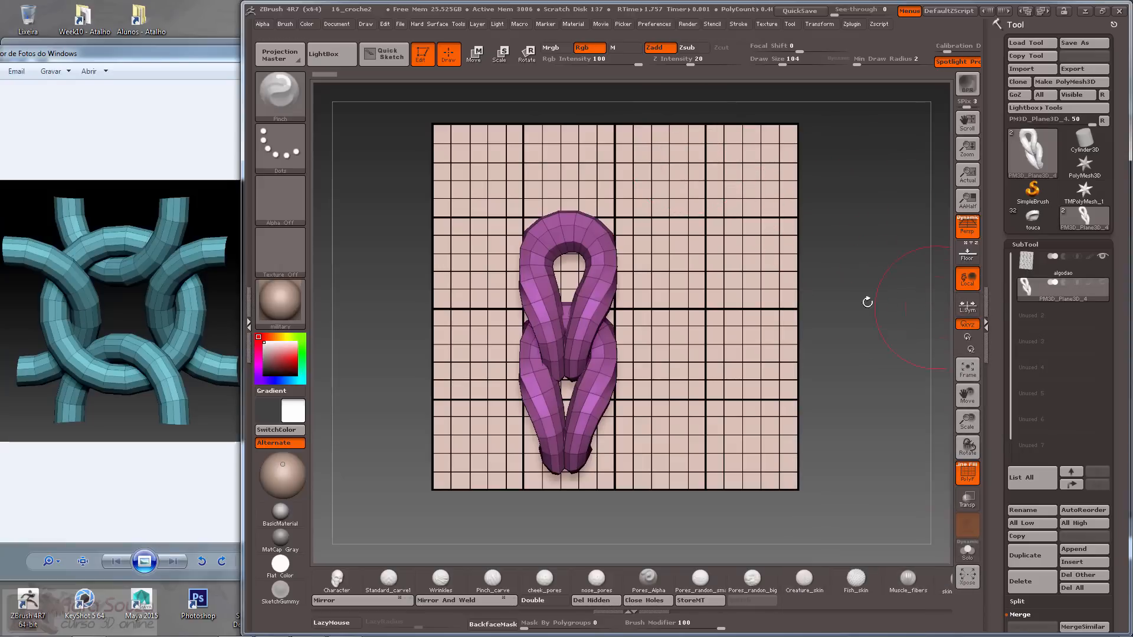
pyautogui.keyDown('alt'); pyautogui.moveTo(371, 237); pyautogui.dragTo(375, 228); pyautogui.keyUp('alt')
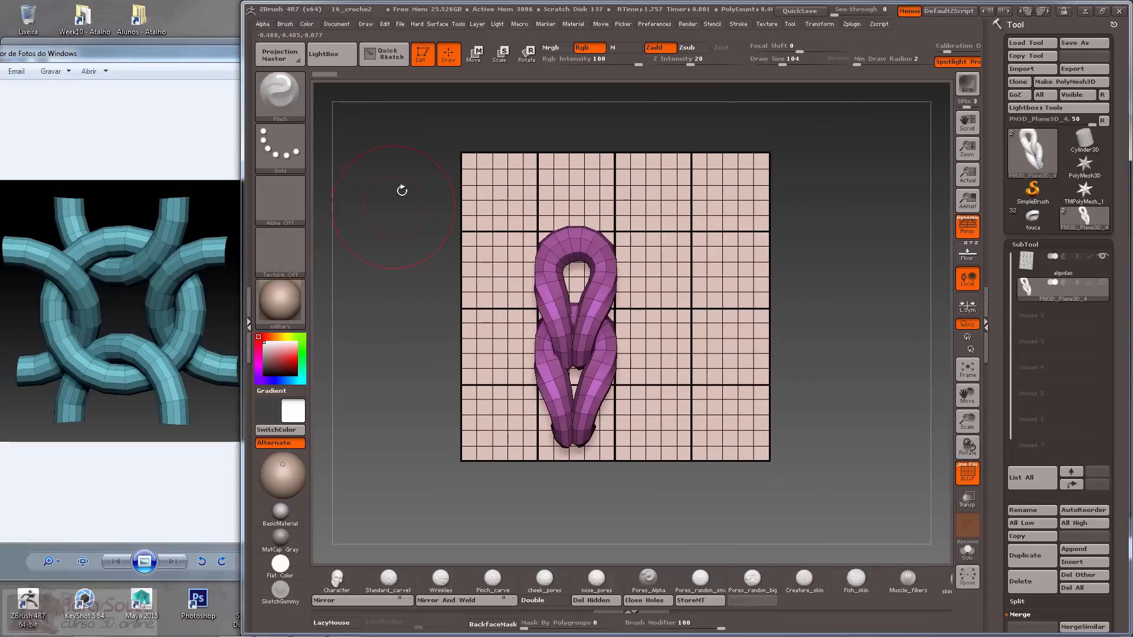
pyautogui.click(474, 53)
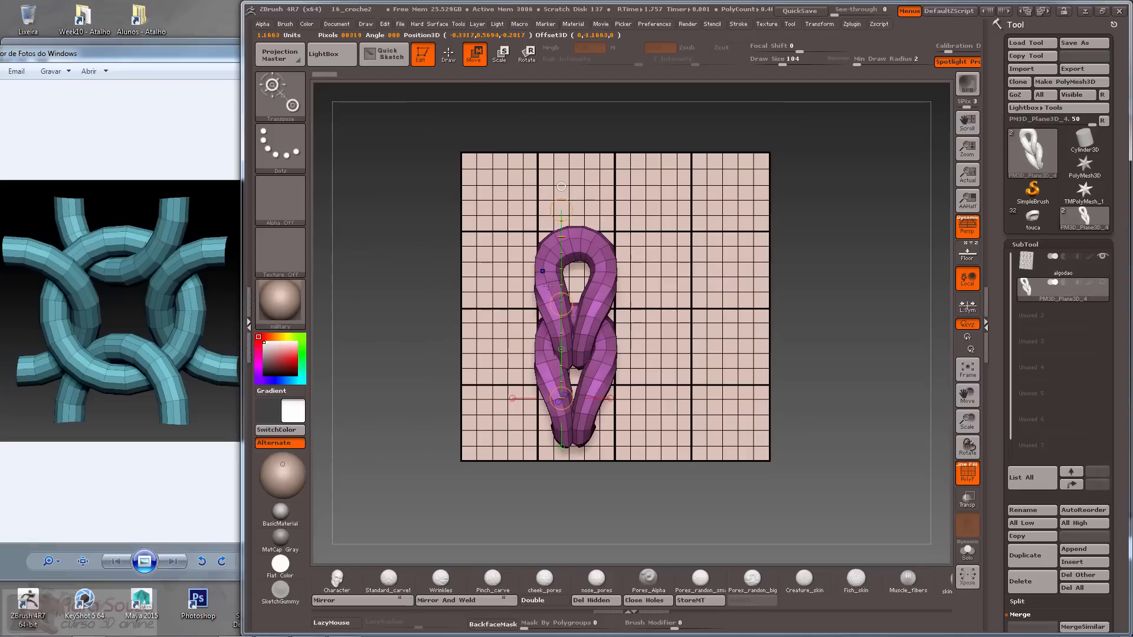
pyautogui.moveTo(562, 302); pyautogui.dragTo(637, 299)
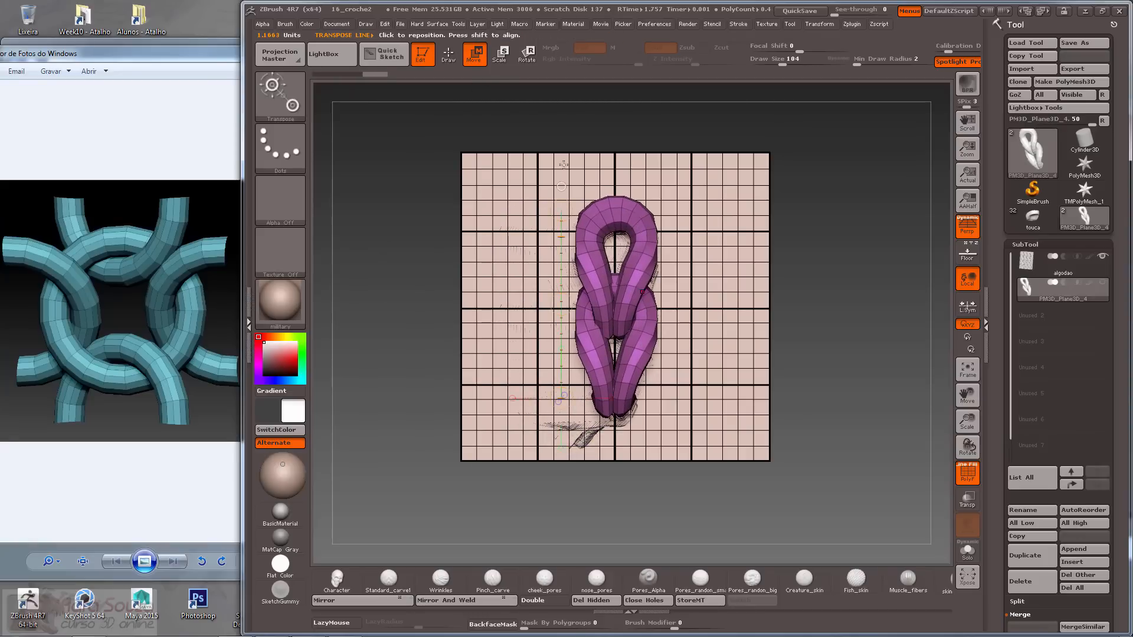
pyautogui.moveTo(455, 229); pyautogui.dragTo(435, 242)
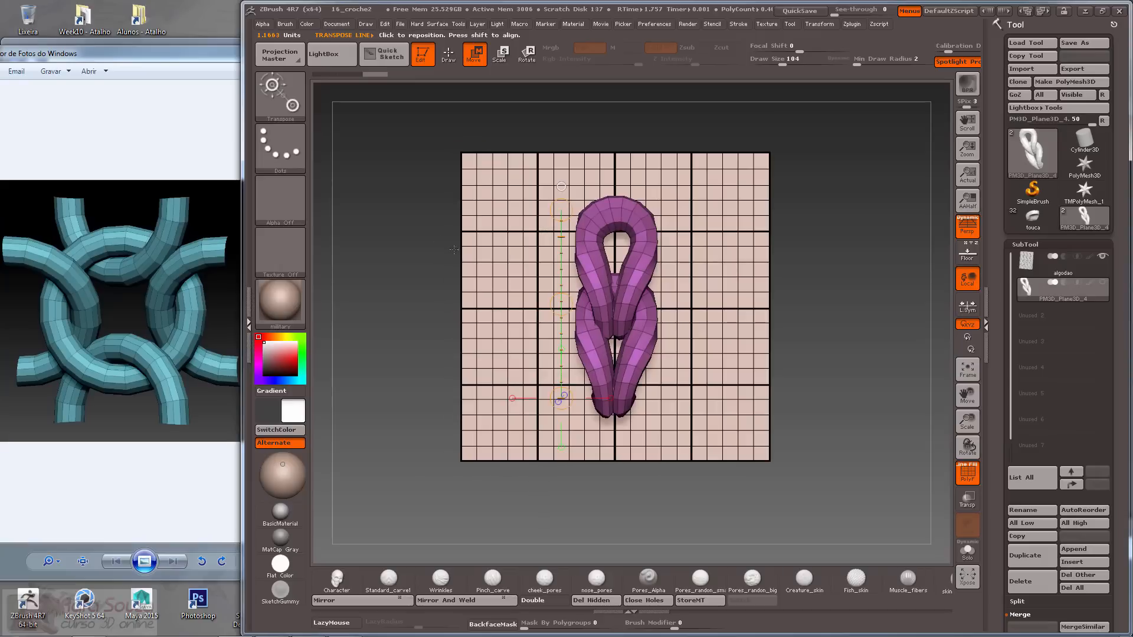
# Turn off perspective and enlarge the knit module with the Size deformation until it spans the plane's full height.
pyautogui.click(967, 230)
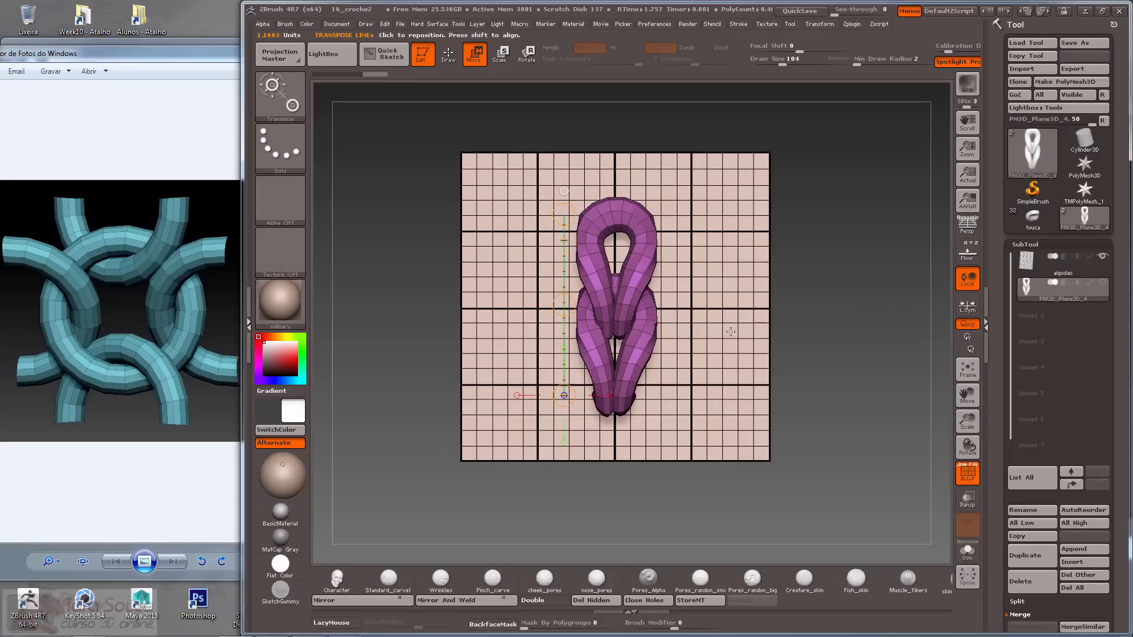
pyautogui.press('1')
pyautogui.moveTo(657, 341); pyautogui.dragTo(663, 284)
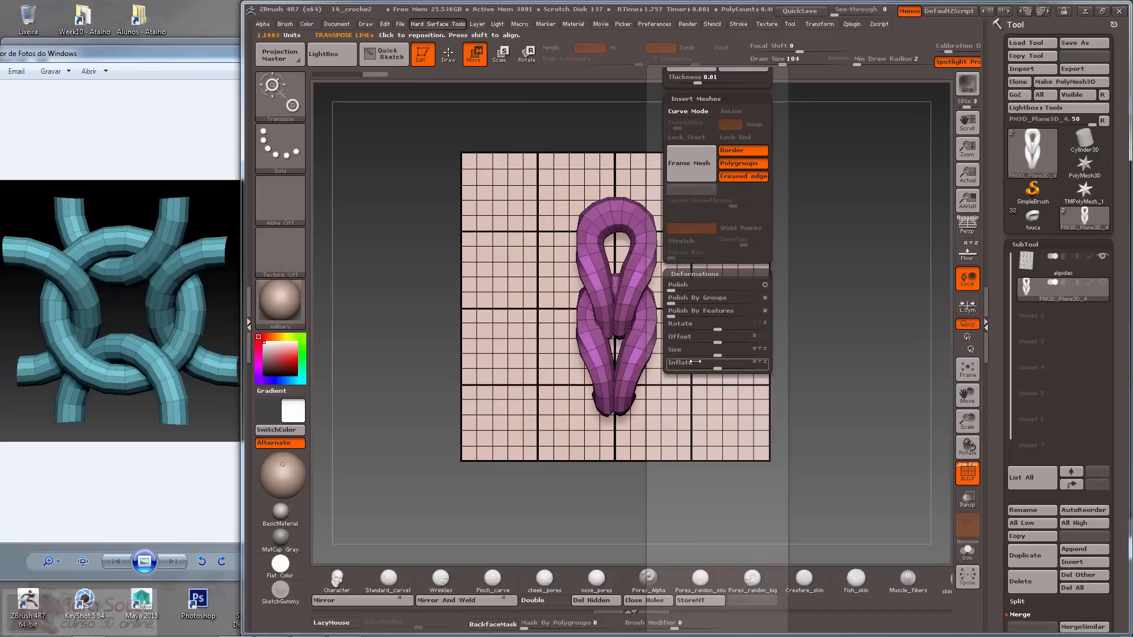
pyautogui.moveTo(707, 356); pyautogui.dragTo(738, 356)
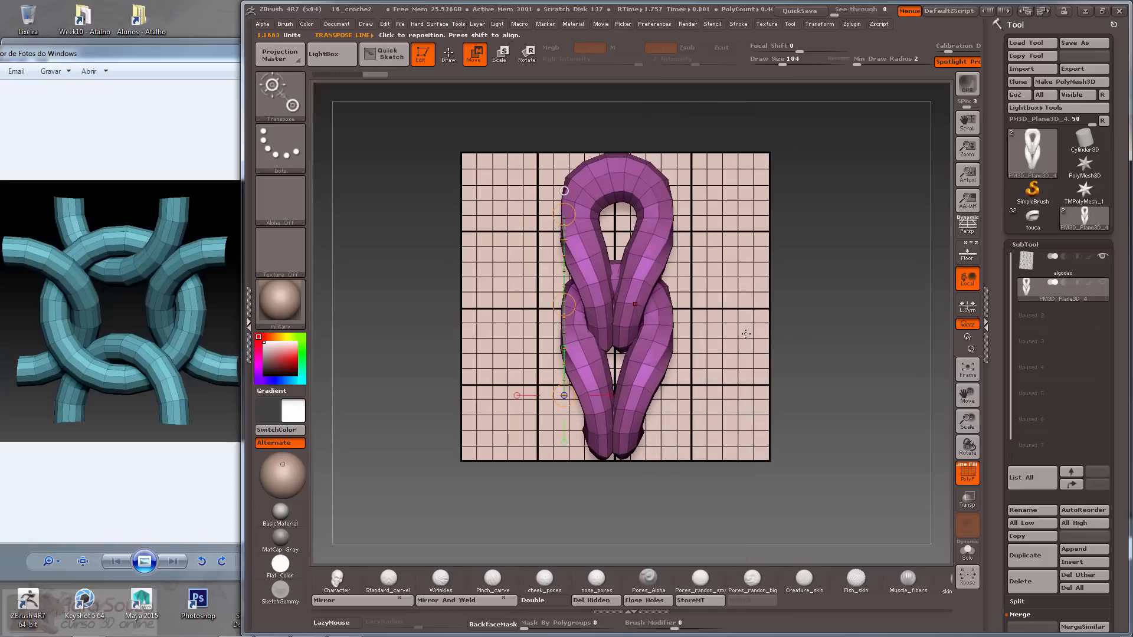
pyautogui.moveTo(808, 341); pyautogui.dragTo(863, 345)
# Reorder the subtools so the knit module sits above algodao, and rename it Cotton.
pyautogui.click(1071, 471)
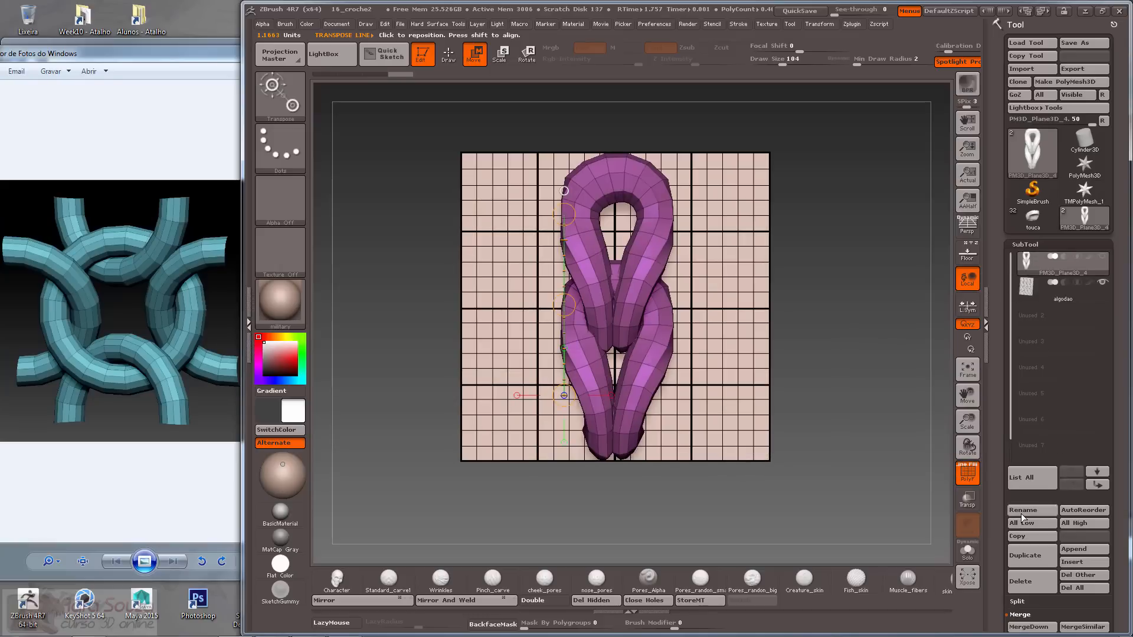
pyautogui.click(1022, 512)
pyautogui.write('Cotton')
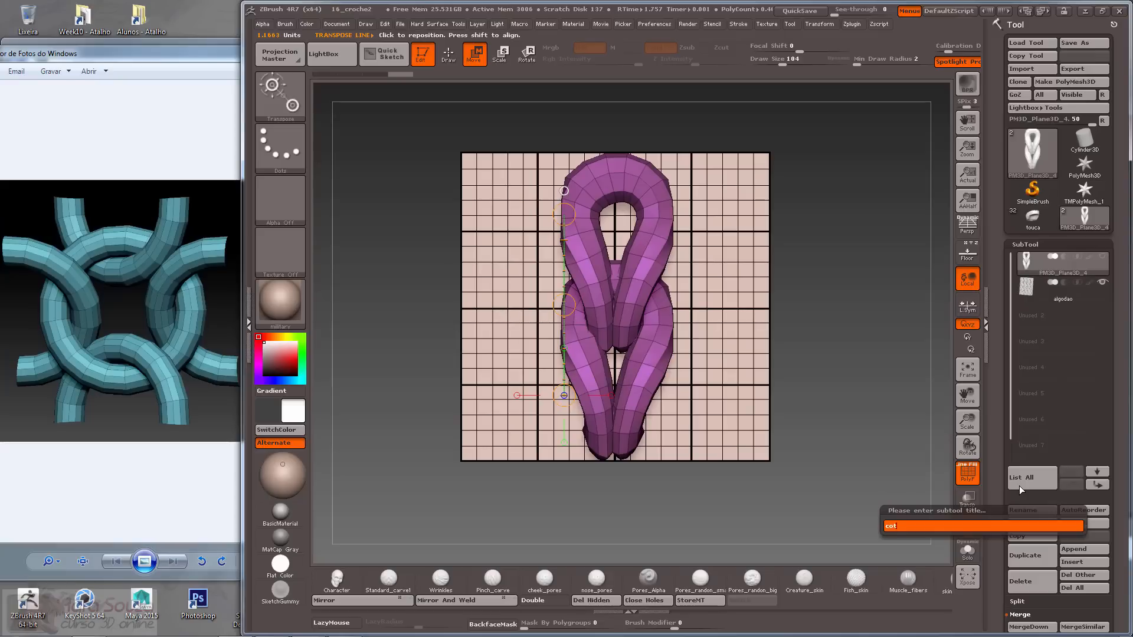
pyautogui.press('Return')
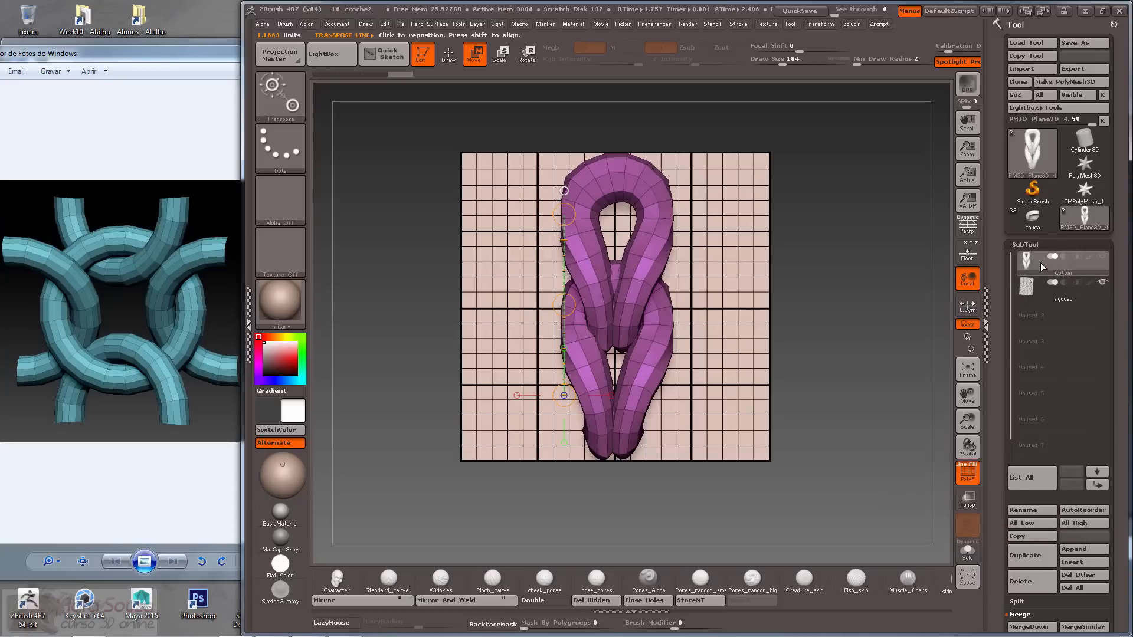
# Return to the touca tool, maximize the program window, and assign Cotton as the headband's Micro Mesh.
pyautogui.click(1032, 219)
pyautogui.moveTo(876, 296); pyautogui.dragTo(909, 355)
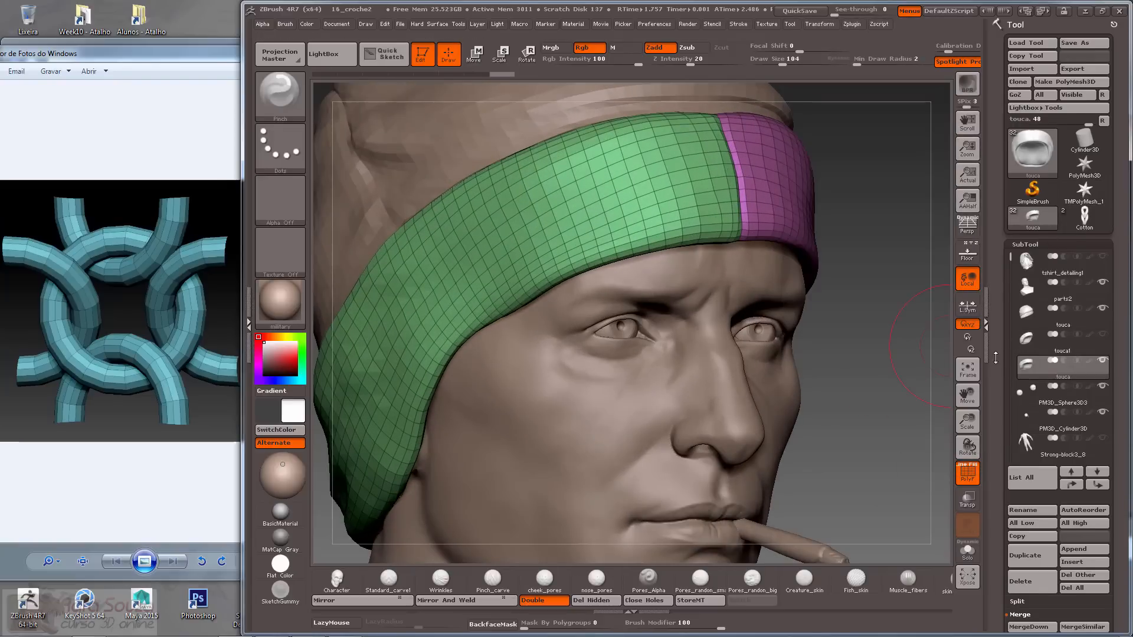
pyautogui.moveTo(995, 363)
pyautogui.mouseDown()
pyautogui.moveTo(995, 277)
pyautogui.moveTo(994, 360)
pyautogui.mouseUp()
pyautogui.click(1016, 370)
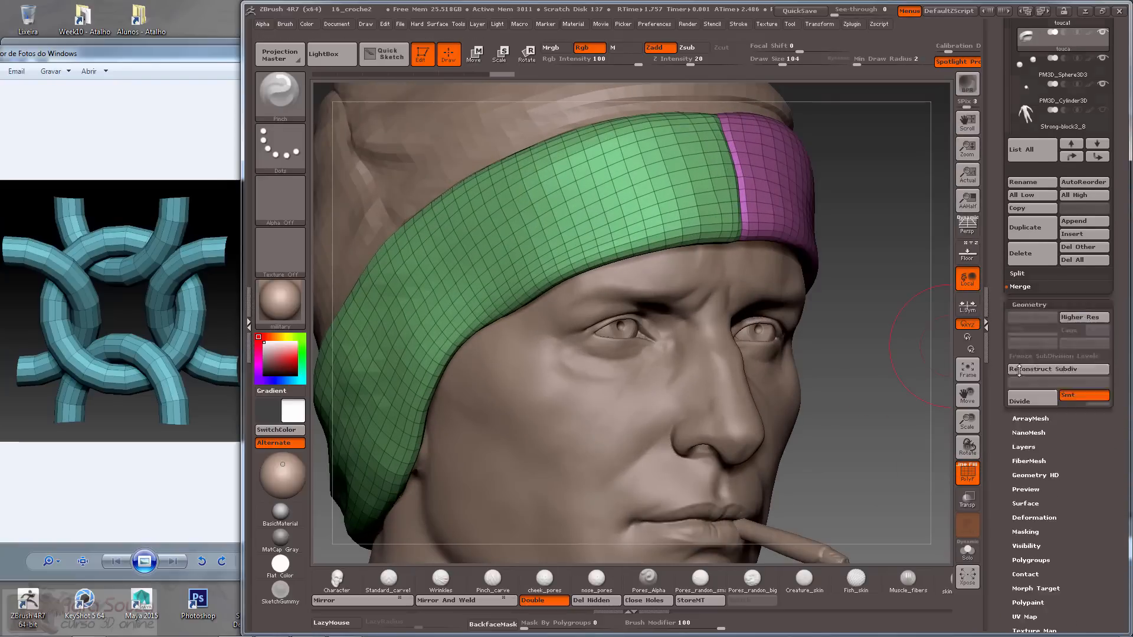
pyautogui.click(1101, 12)
pyautogui.click(802, 51)
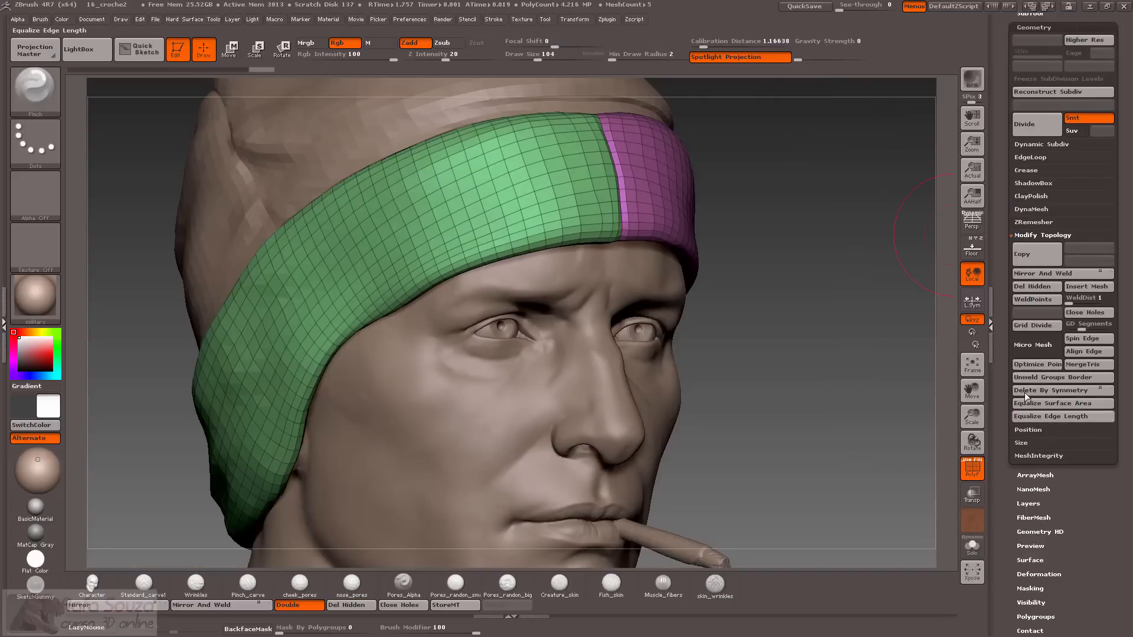
pyautogui.click(1030, 349)
pyautogui.click(818, 369)
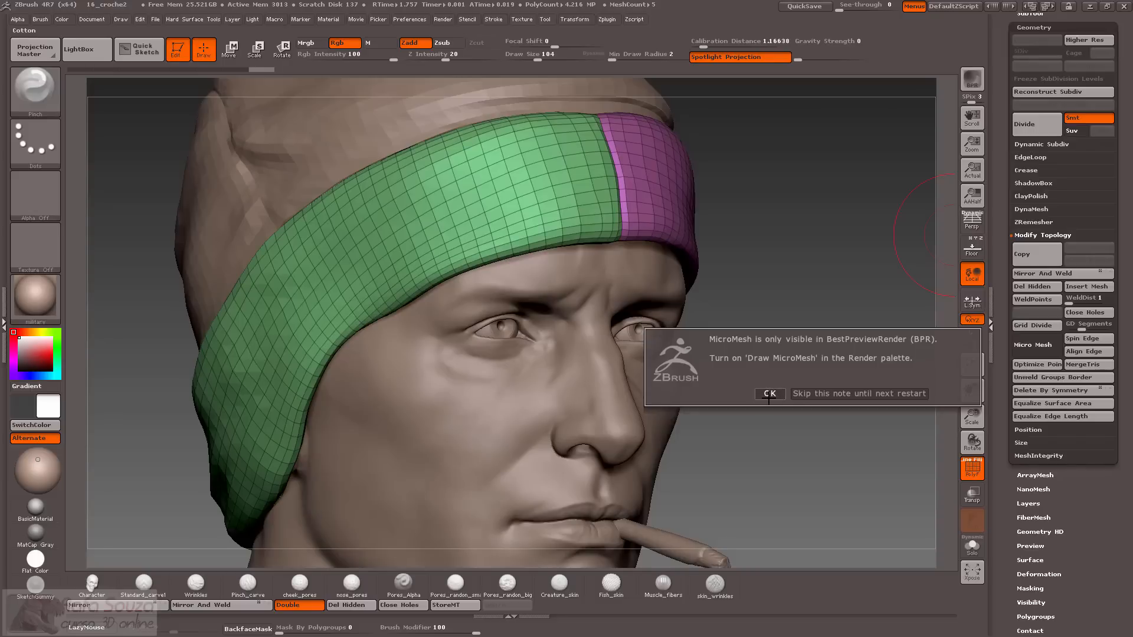
pyautogui.click(770, 393)
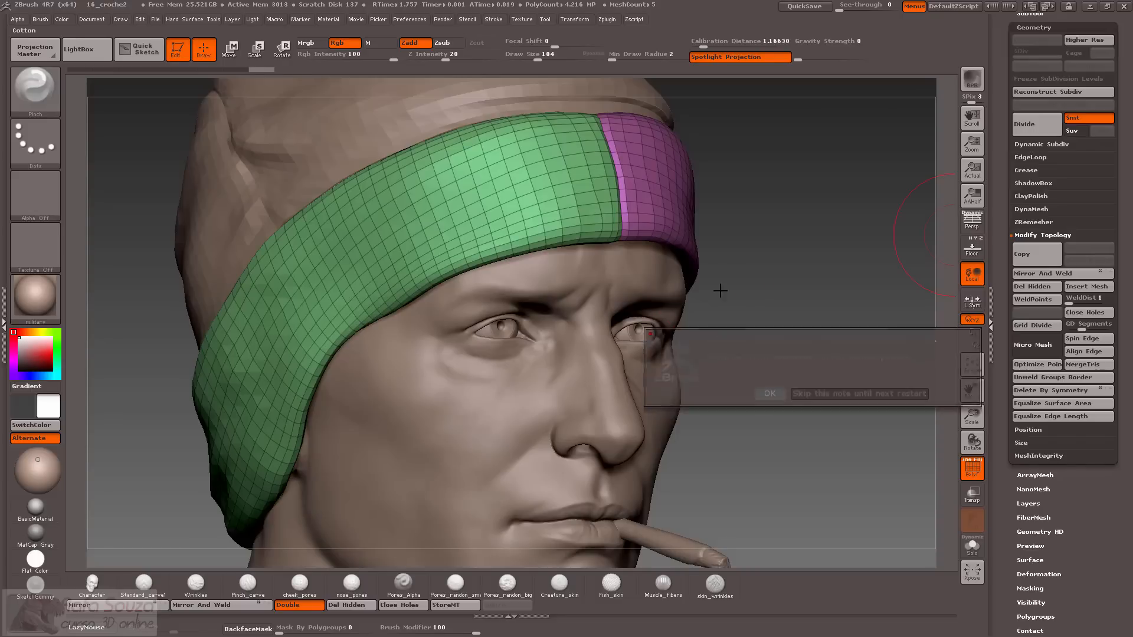
# Enable Draw MicroMesh in the render properties and inspect the knit pattern on the front of the headband.
pyautogui.click(444, 20)
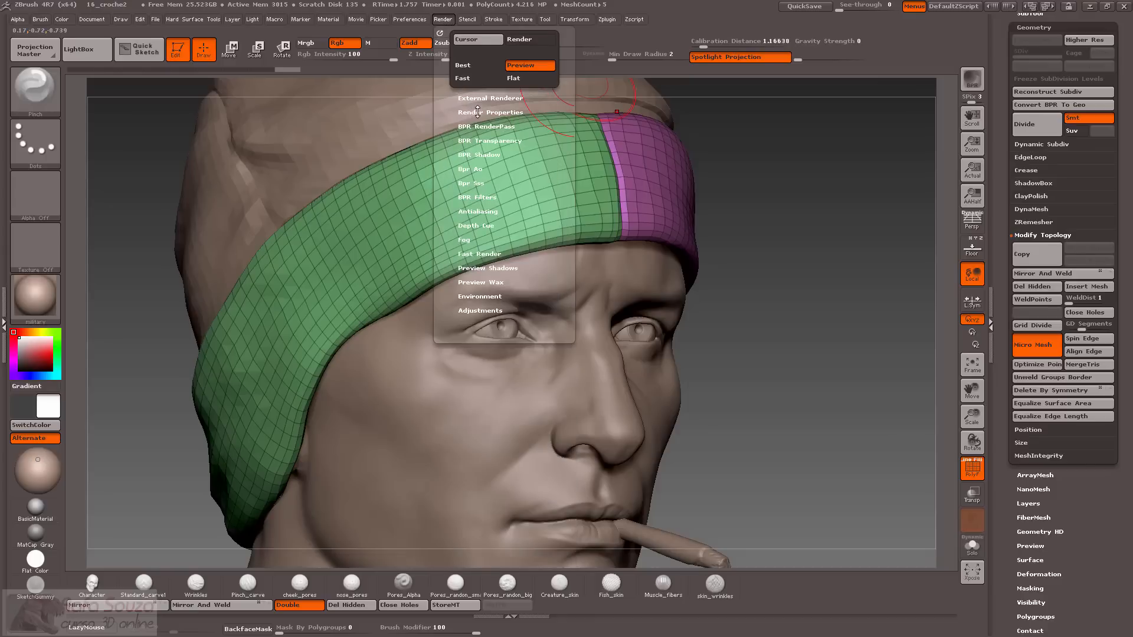
pyautogui.click(472, 114)
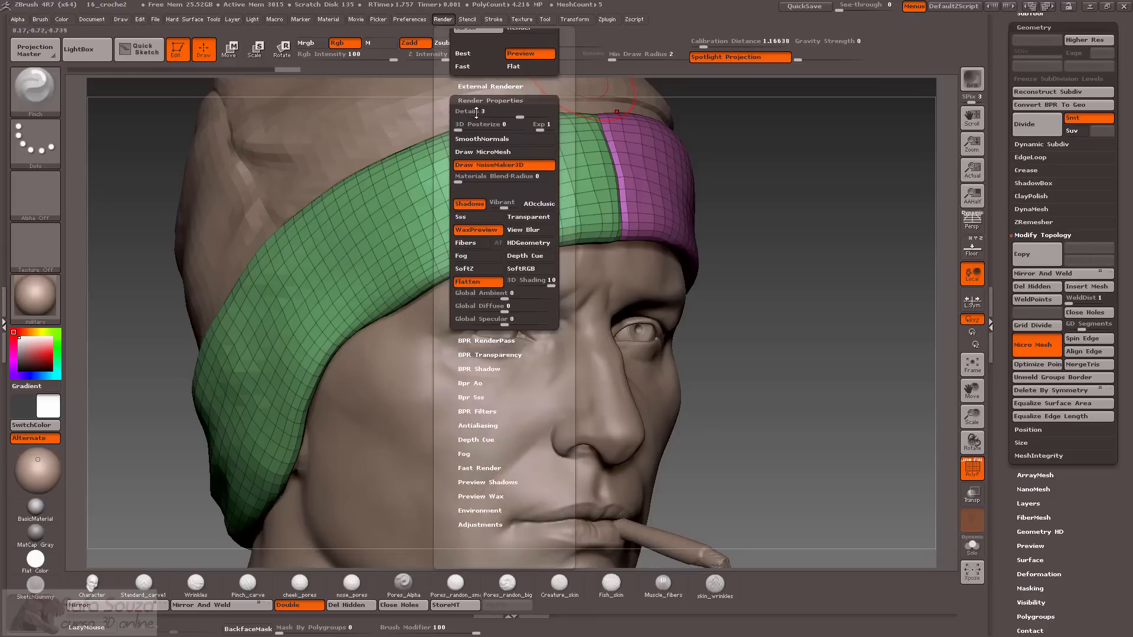
pyautogui.click(476, 143)
pyautogui.moveTo(809, 301)
pyautogui.keyDown('alt'); pyautogui.mouseDown()
pyautogui.moveTo(805, 417)
pyautogui.moveTo(865, 331)
pyautogui.mouseUp(); pyautogui.keyUp('alt')
pyautogui.moveTo(942, 285); pyautogui.dragTo(895, 304)
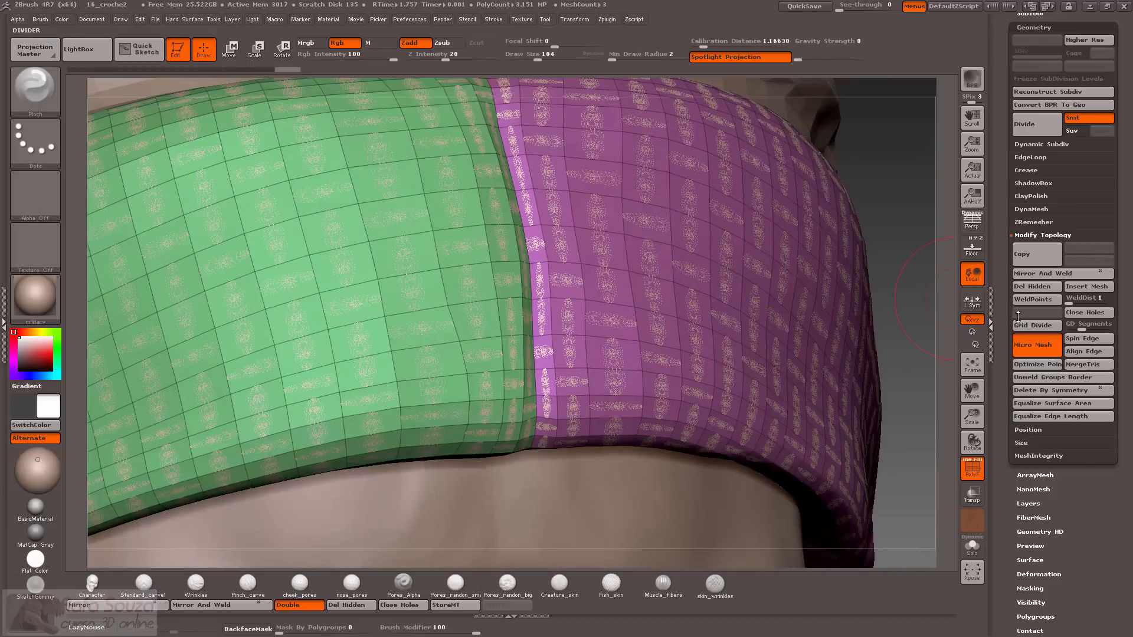
# Align the headband's mesh edges, spin them, and realign them to change the direction of the knit rows.
pyautogui.click(1083, 352)
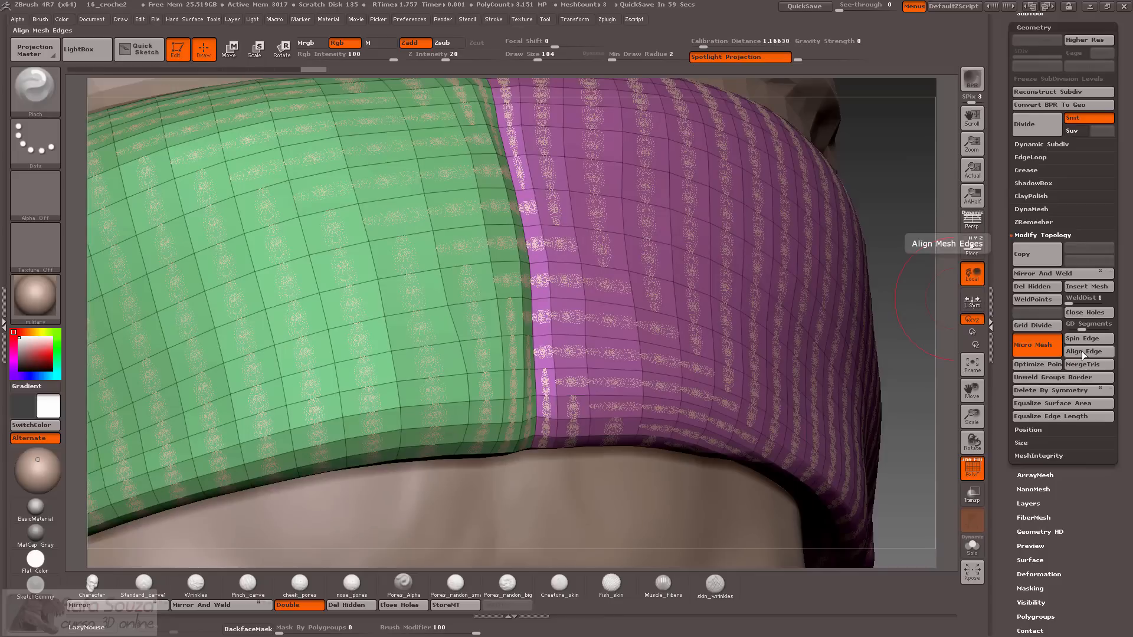
pyautogui.moveTo(925, 403); pyautogui.dragTo(919, 398)
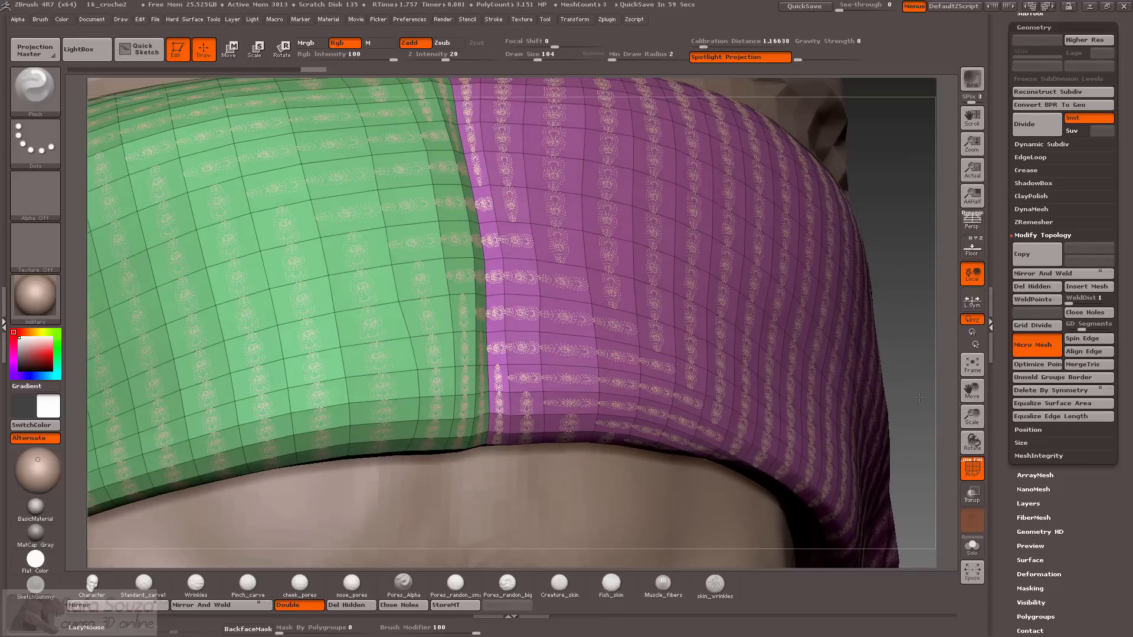
pyautogui.click(1078, 339)
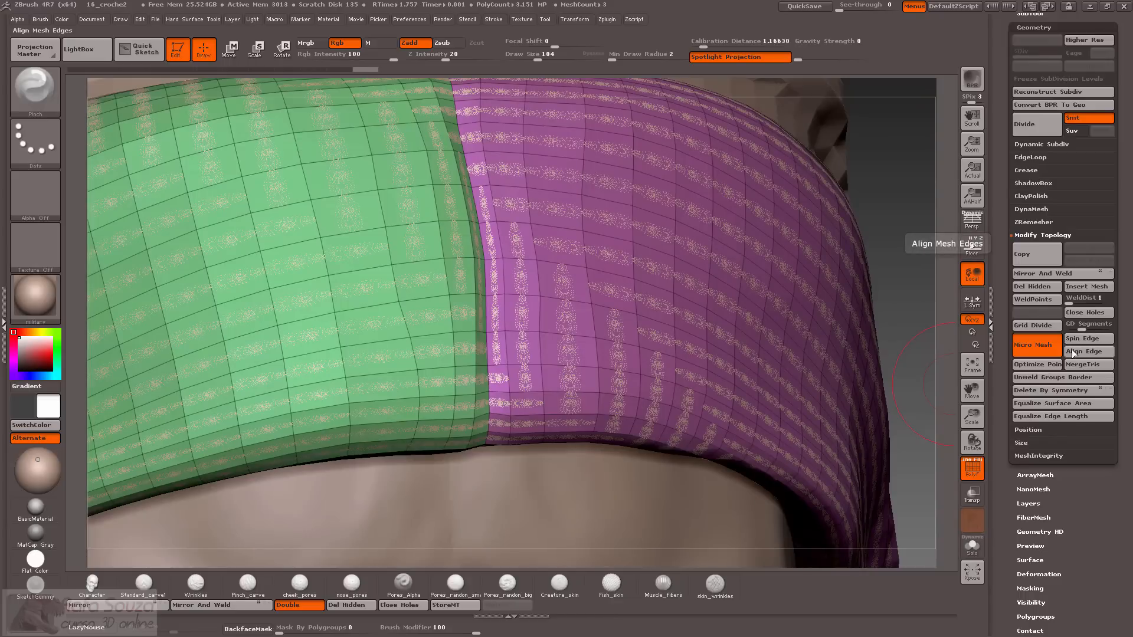
pyautogui.click(1071, 349)
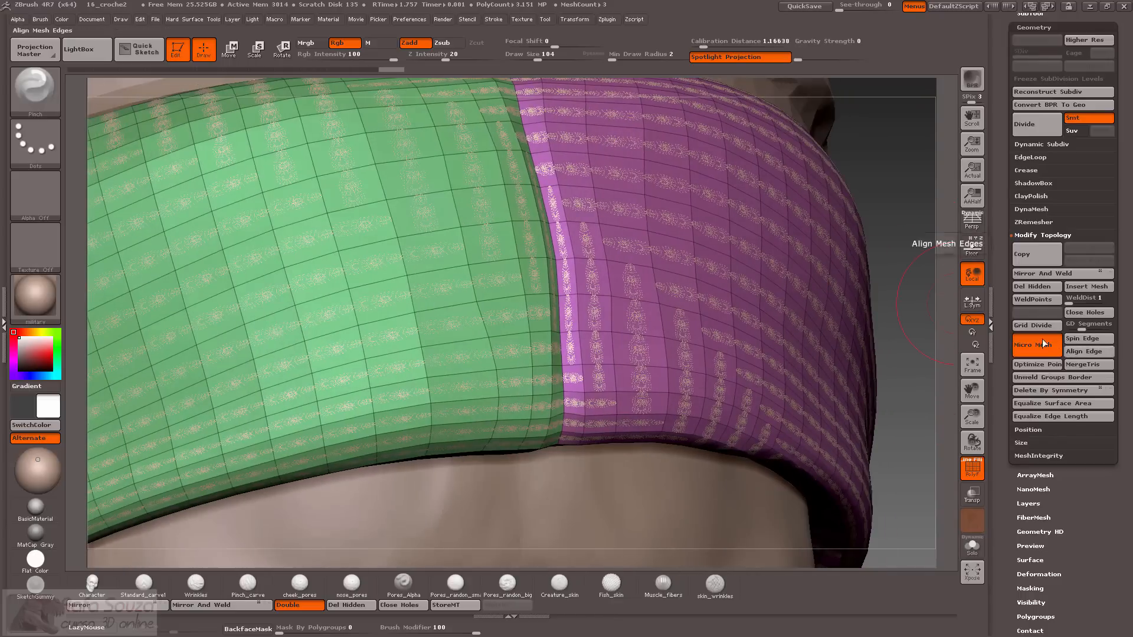
pyautogui.moveTo(909, 318); pyautogui.dragTo(645, 269)
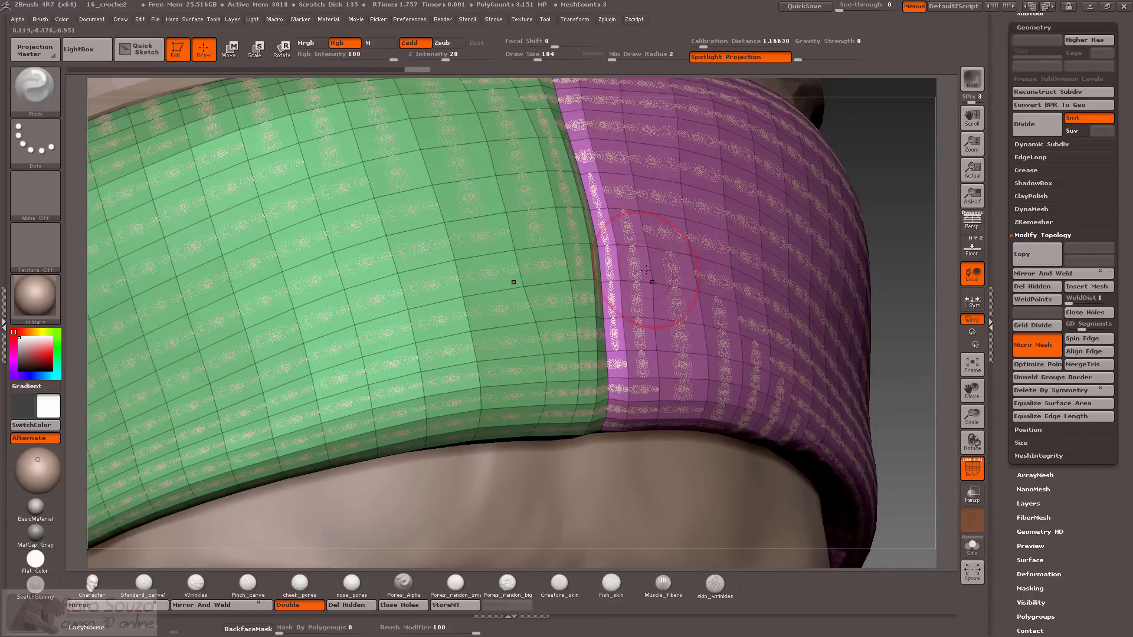
pyautogui.moveTo(905, 167); pyautogui.dragTo(895, 168)
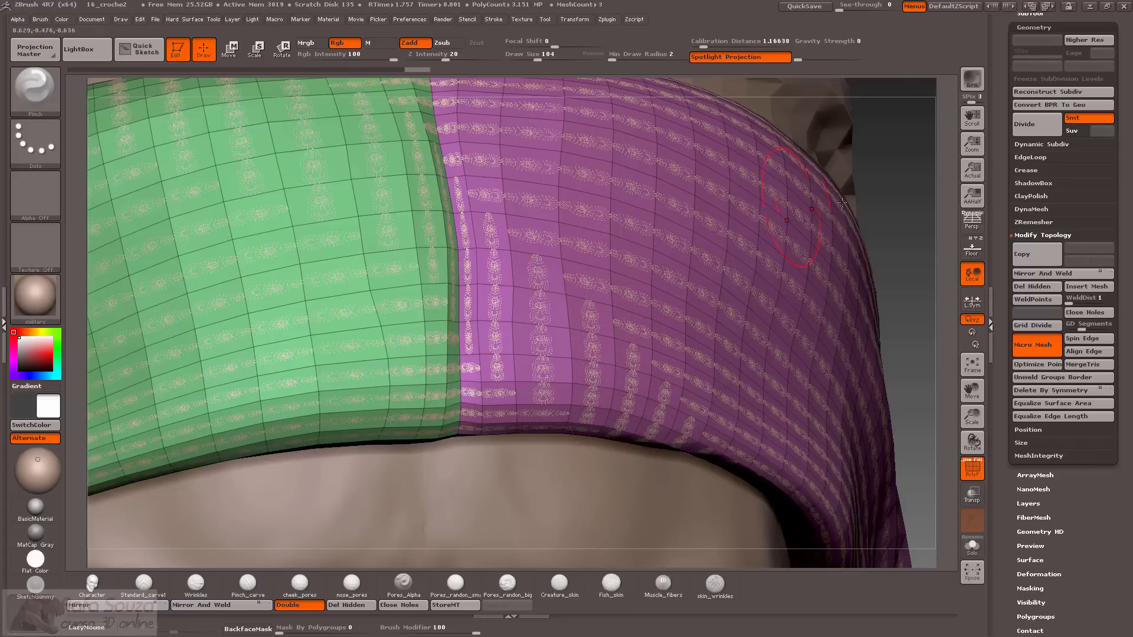
pyautogui.moveTo(909, 194)
pyautogui.mouseDown()
pyautogui.moveTo(968, 212)
pyautogui.moveTo(950, 183)
pyautogui.mouseUp()
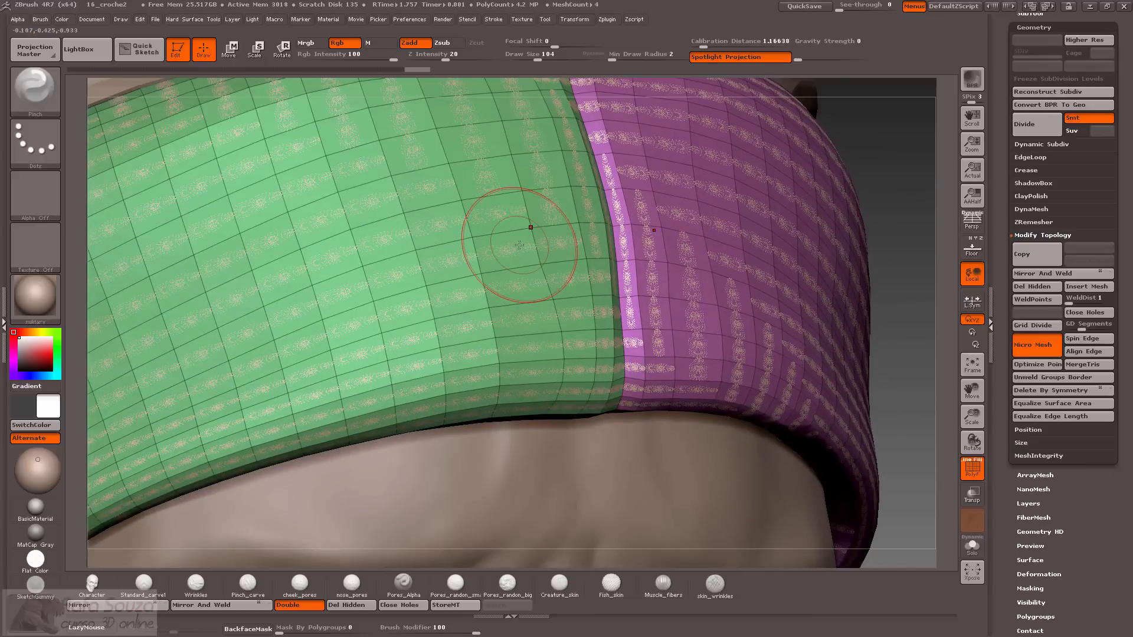
# Spin the headband's mesh edges repeatedly until most knit rows run vertically across the band.
pyautogui.click(1073, 344)
pyautogui.click(1073, 344)
pyautogui.click(1073, 344)
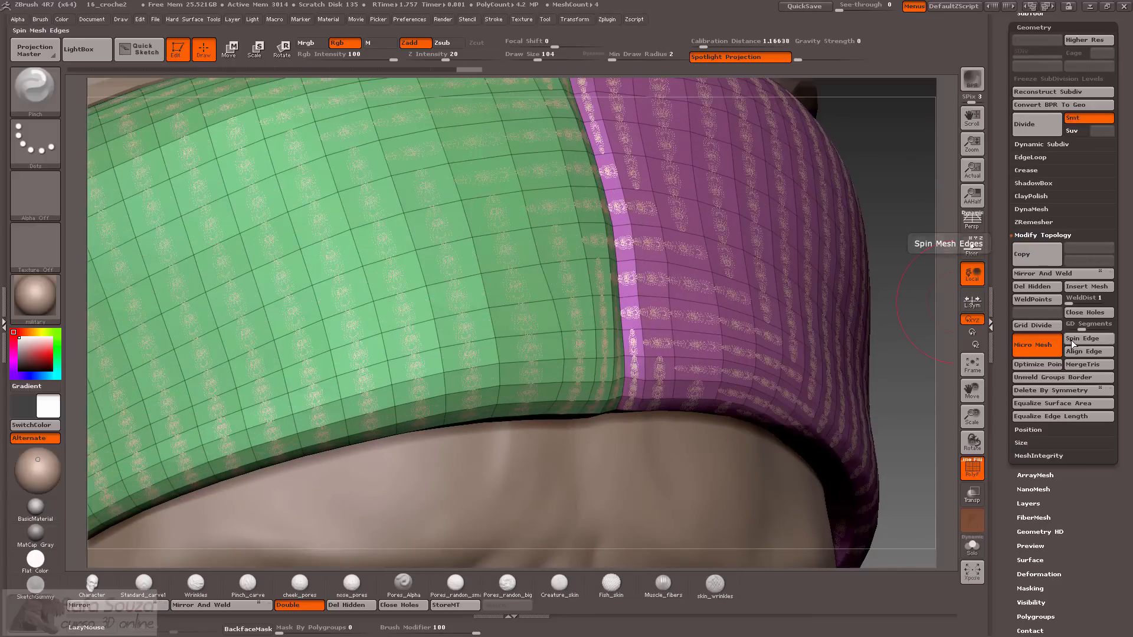
pyautogui.click(1073, 344)
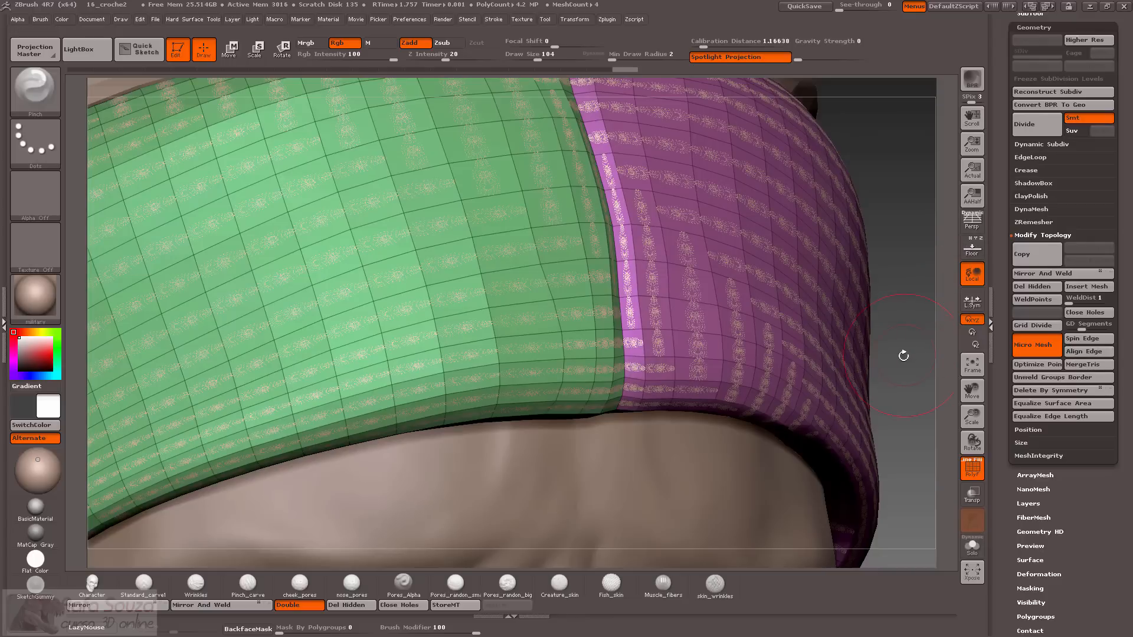
pyautogui.moveTo(904, 356)
pyautogui.mouseDown()
pyautogui.moveTo(856, 356)
pyautogui.moveTo(909, 353)
pyautogui.mouseUp()
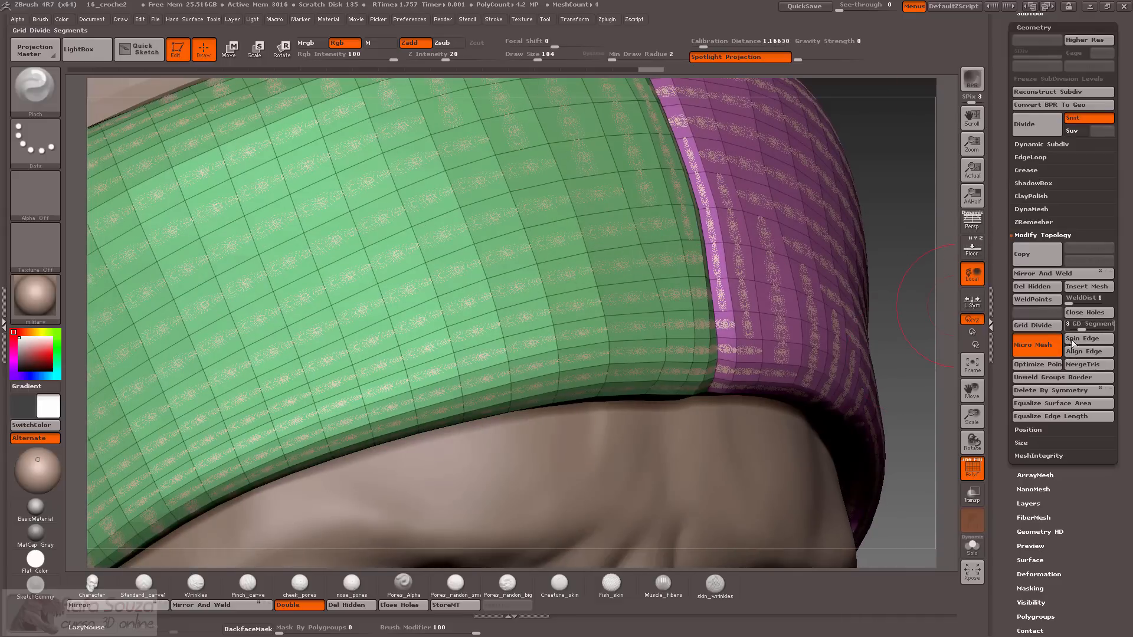
pyautogui.moveTo(921, 248); pyautogui.dragTo(942, 279)
pyautogui.moveTo(937, 158); pyautogui.dragTo(991, 189)
# Try converting the headband's BPR Micro Mesh to geometry and examine the resulting knit.
pyautogui.scroll(2, 1010, 158)
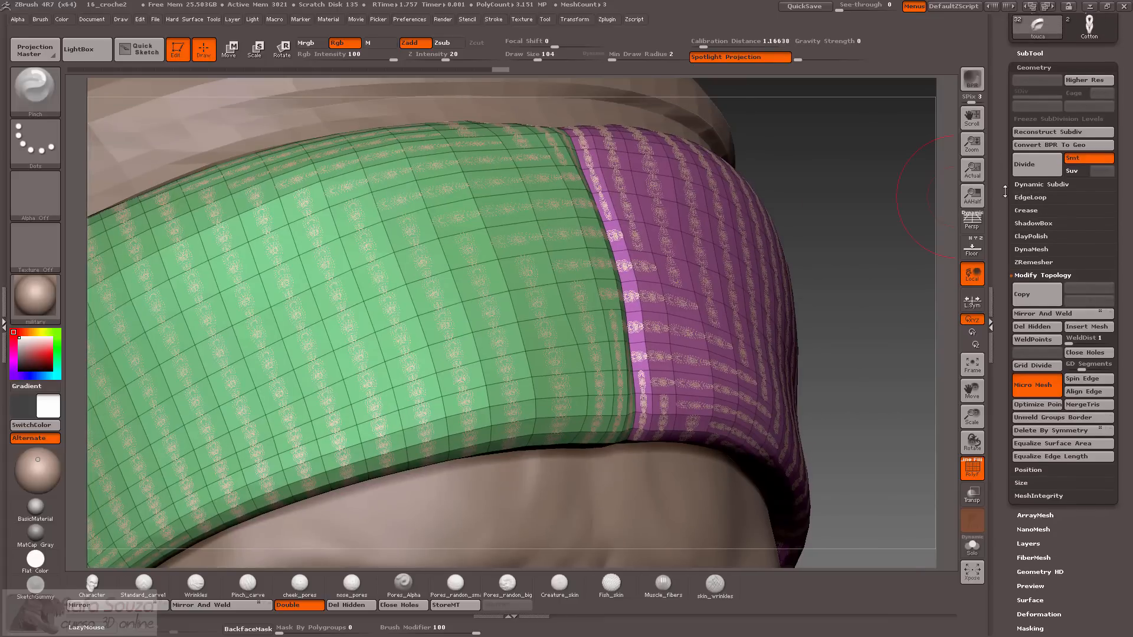
pyautogui.click(1035, 147)
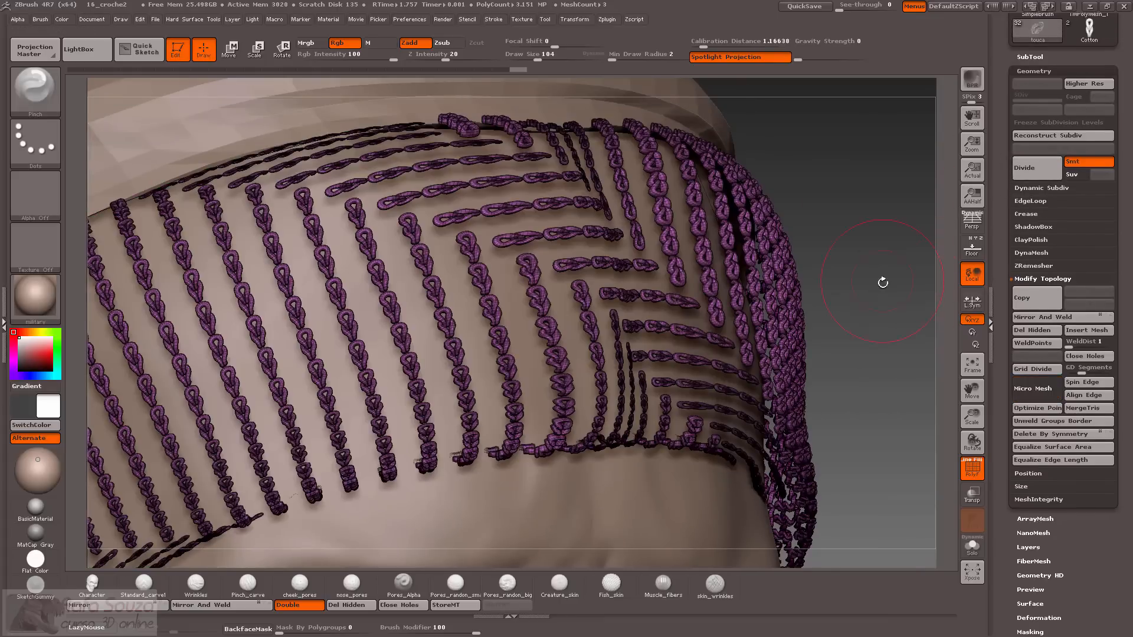
pyautogui.moveTo(888, 296); pyautogui.dragTo(596, 373)
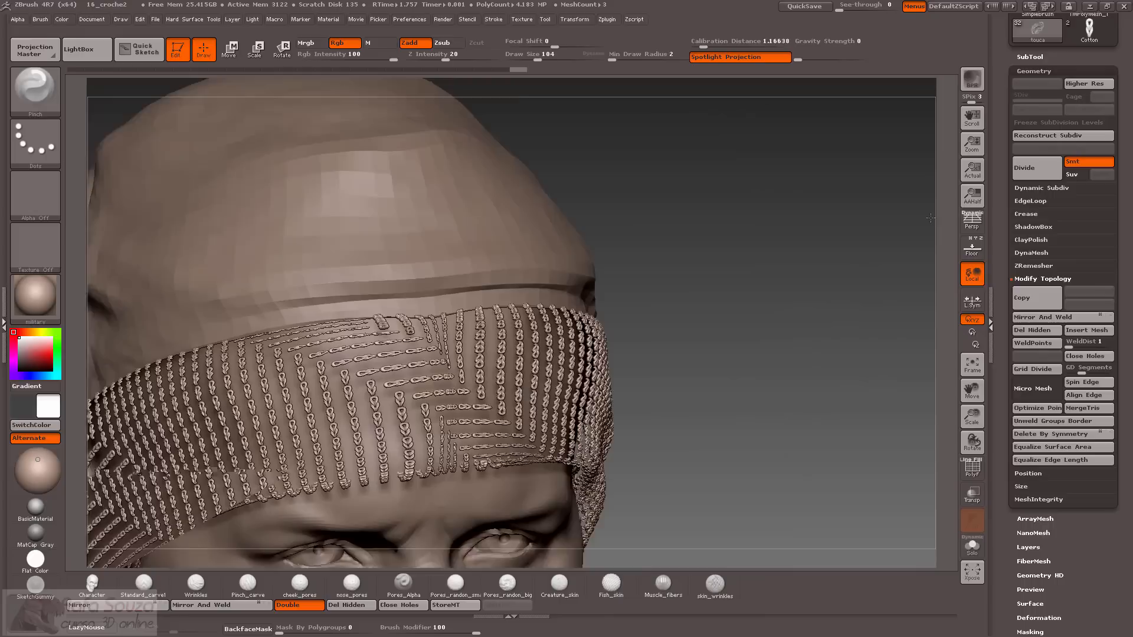
pyautogui.moveTo(838, 289); pyautogui.dragTo(874, 287)
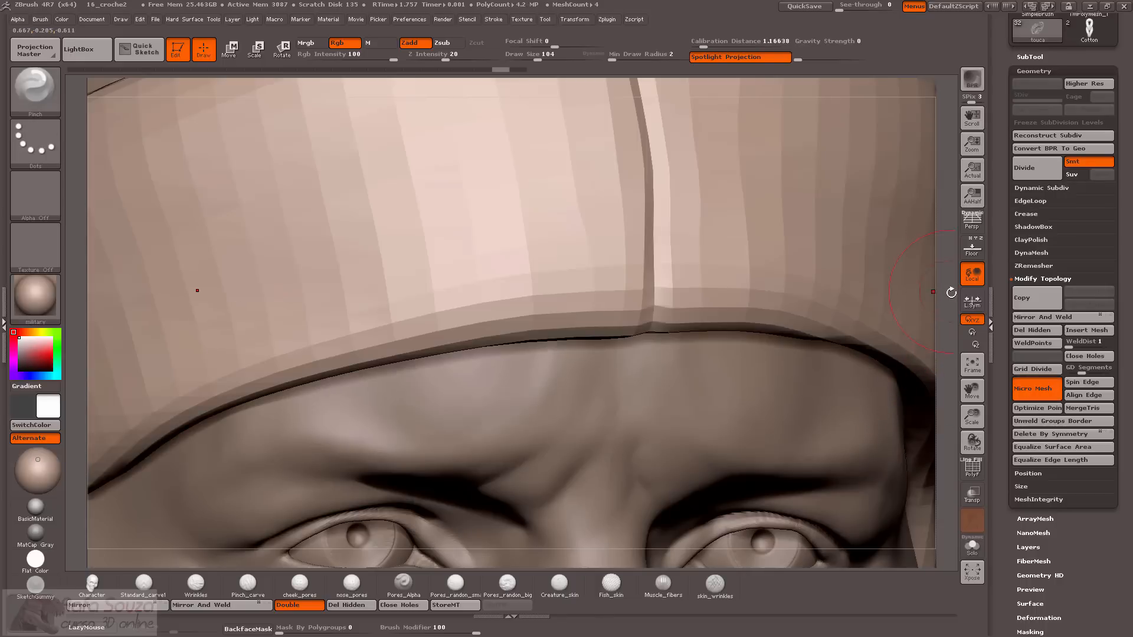
# Isolate the headband with its polyframe shown and turn off its Micro Mesh.
pyautogui.keyDown('alt'); pyautogui.moveTo(951, 291); pyautogui.dragTo(920, 448); pyautogui.keyUp('alt')
pyautogui.click(972, 466)
pyautogui.keyDown('alt'); pyautogui.moveTo(834, 412); pyautogui.dragTo(938, 493); pyautogui.keyUp('alt')
pyautogui.click(971, 546)
pyautogui.moveTo(866, 434); pyautogui.dragTo(894, 319)
pyautogui.click(1030, 392)
pyautogui.moveTo(840, 384)
pyautogui.mouseDown()
pyautogui.moveTo(848, 341)
pyautogui.moveTo(774, 399)
pyautogui.moveTo(736, 256)
pyautogui.moveTo(846, 365)
pyautogui.mouseUp()
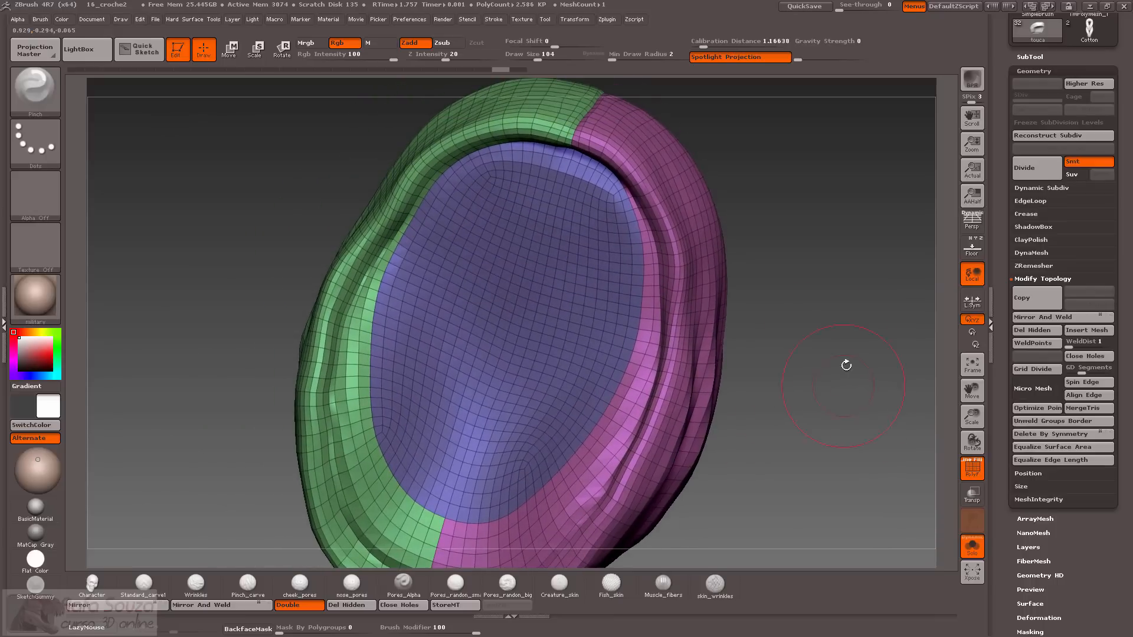
# Examine the headband's inner faces, bring the Micro Mesh back to check its coverage there, and turn it off again.
pyautogui.moveTo(868, 418); pyautogui.dragTo(908, 434)
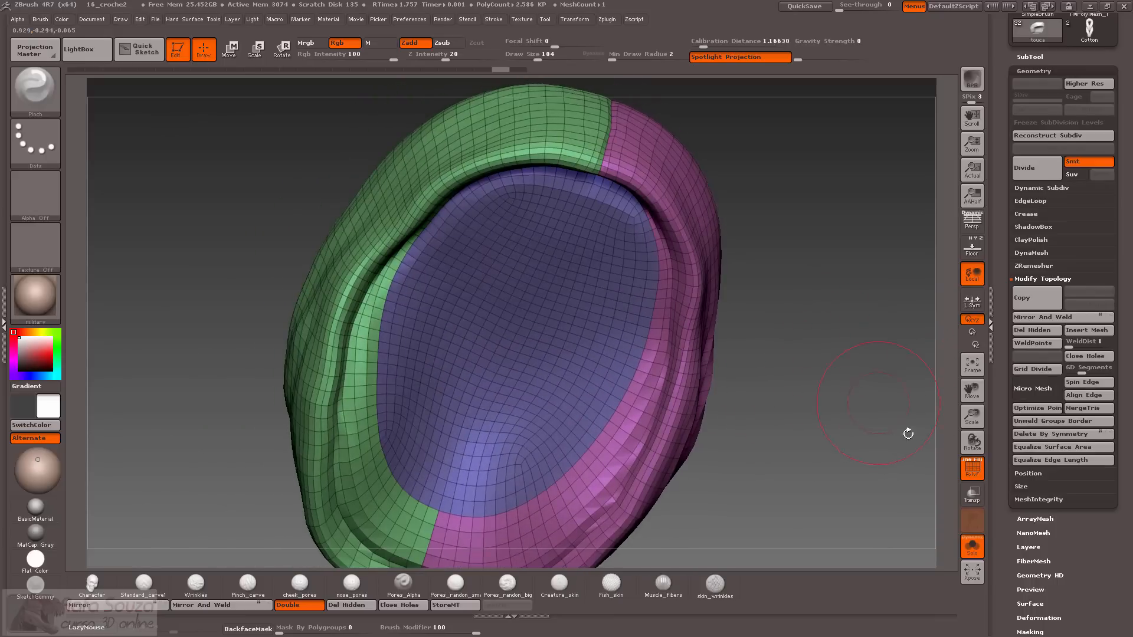
pyautogui.moveTo(848, 410)
pyautogui.mouseDown()
pyautogui.moveTo(847, 395)
pyautogui.moveTo(859, 429)
pyautogui.moveTo(849, 411)
pyautogui.mouseUp()
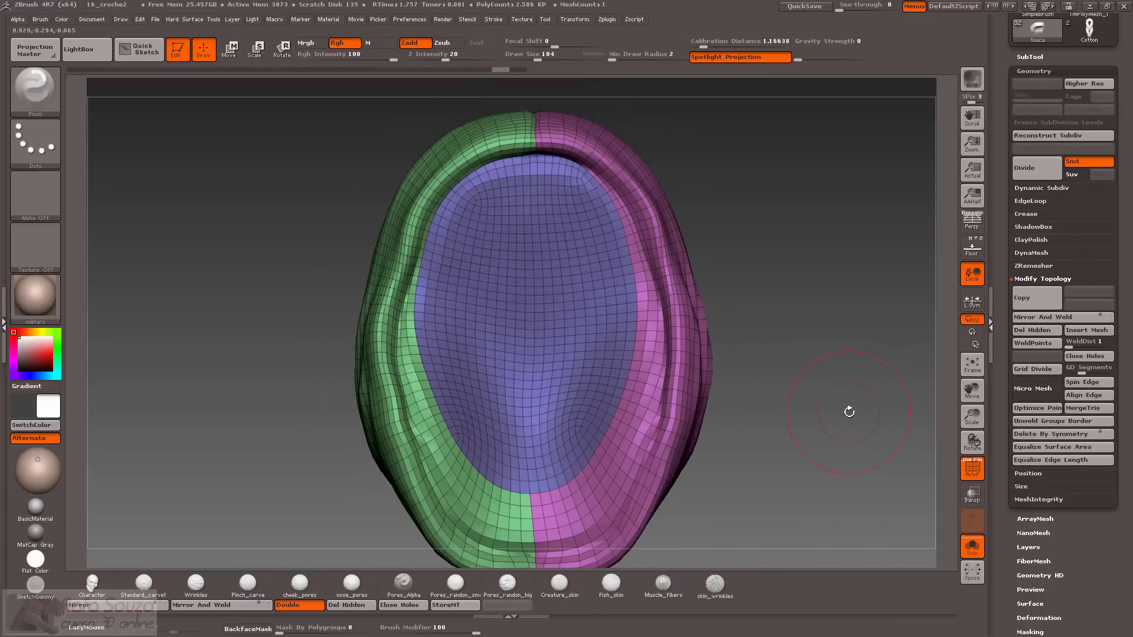
pyautogui.moveTo(288, 164); pyautogui.dragTo(295, 245)
pyautogui.keyDown('shift'); pyautogui.moveTo(508, 261); pyautogui.dragTo(595, 269); pyautogui.keyUp('shift')
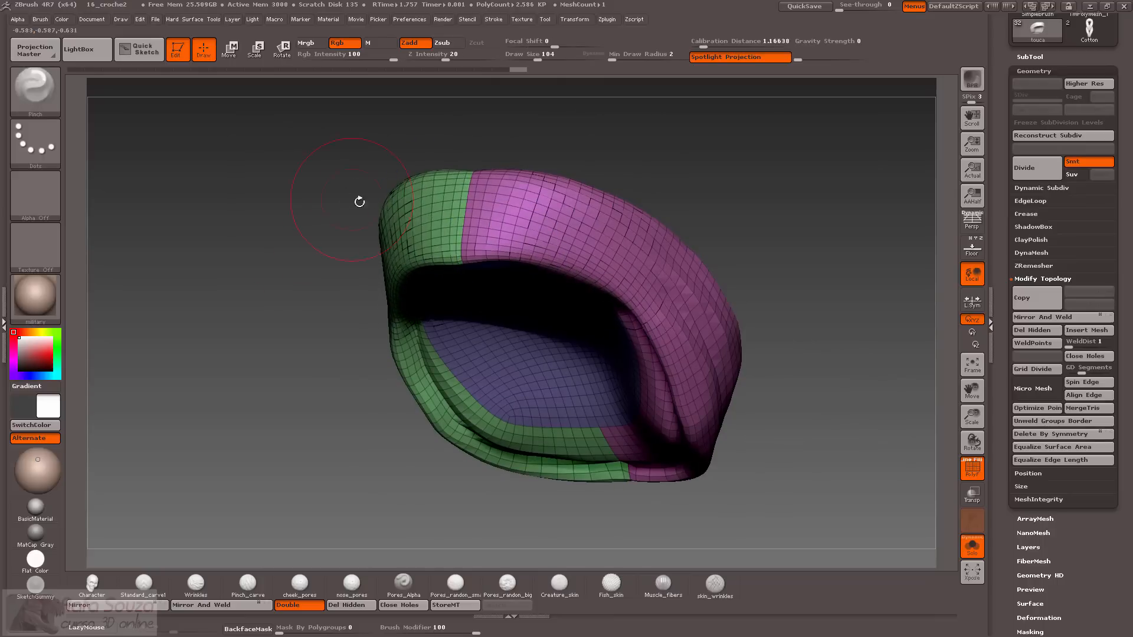
pyautogui.hotkey('ctrl', 'shift', 'z')
pyautogui.moveTo(339, 181); pyautogui.dragTo(824, 400)
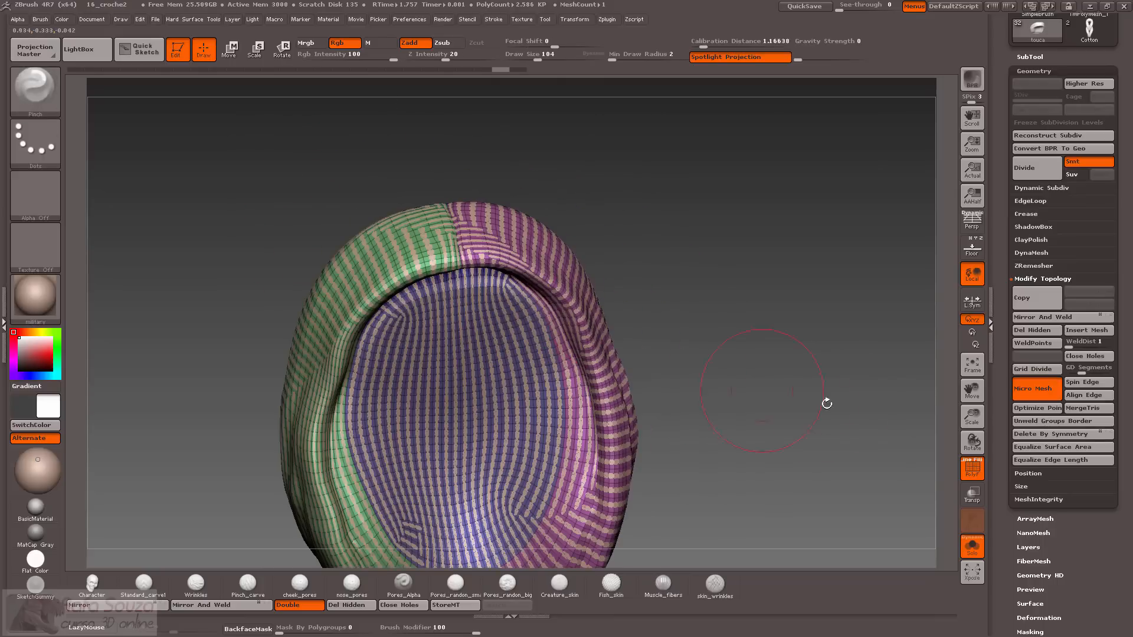
pyautogui.click(1037, 388)
pyautogui.moveTo(838, 354); pyautogui.dragTo(233, 183)
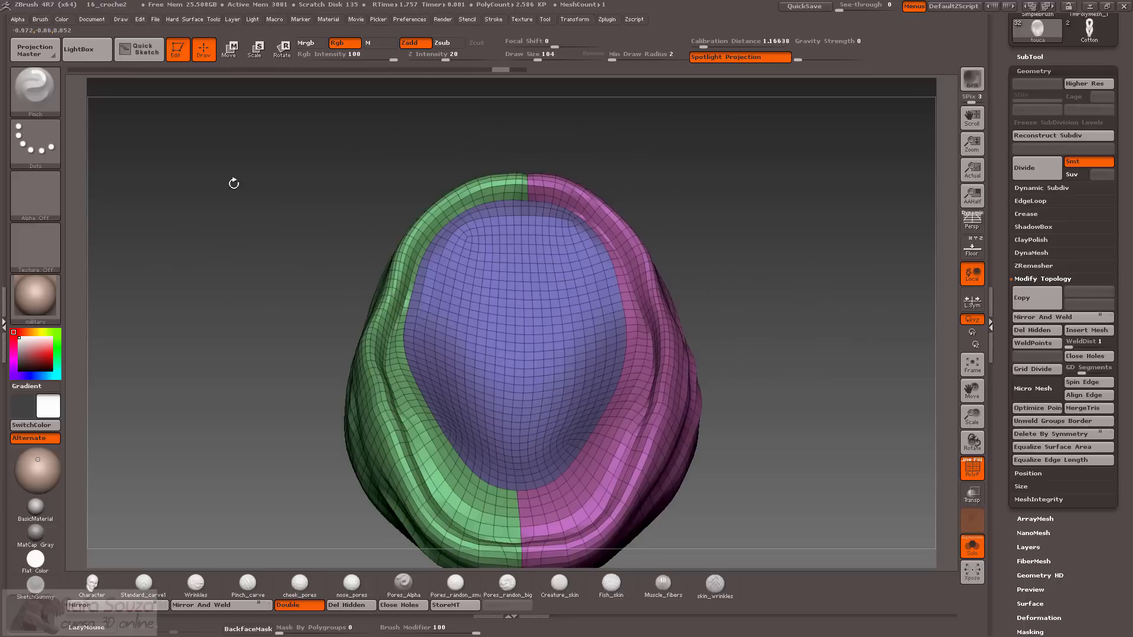
# Hide the blue inner polygroup that closes the headband and delete the hidden polygons.
pyautogui.keyDown('ctrl'); pyautogui.keyDown('shift'); pyautogui.click(487, 298); pyautogui.keyUp('shift'); pyautogui.keyUp('ctrl')
pyautogui.keyDown('ctrl'); pyautogui.keyDown('shift'); pyautogui.click(278, 354); pyautogui.keyUp('shift'); pyautogui.keyUp('ctrl')
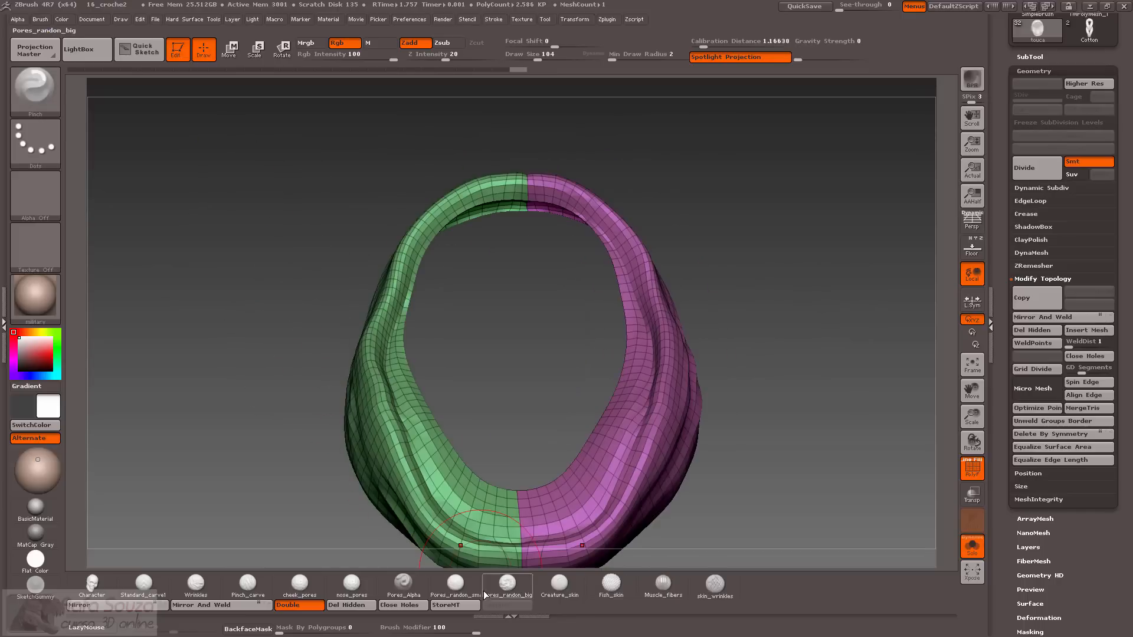
pyautogui.click(358, 603)
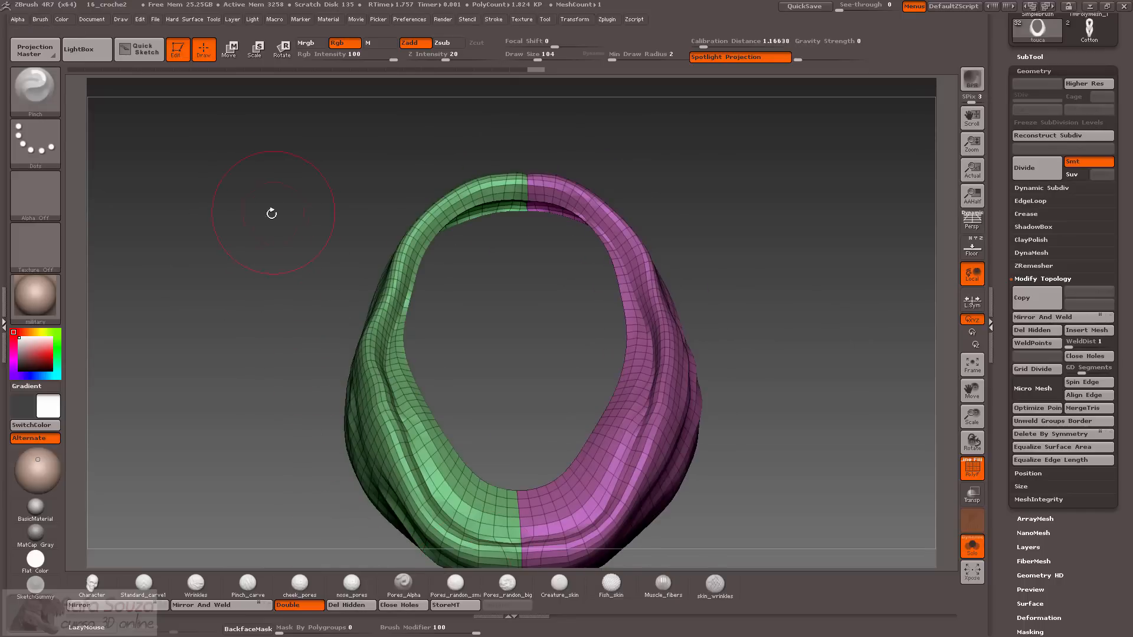
# Choose the SelectLasso selection brush and hide the jagged leftover inner faces along the headband's lower and right inner rim.
pyautogui.moveTo(272, 213)
pyautogui.mouseDown()
pyautogui.moveTo(245, 260)
pyautogui.moveTo(272, 242)
pyautogui.moveTo(255, 262)
pyautogui.moveTo(261, 277)
pyautogui.moveTo(298, 271)
pyautogui.moveTo(295, 255)
pyautogui.moveTo(264, 277)
pyautogui.moveTo(270, 291)
pyautogui.moveTo(271, 271)
pyautogui.moveTo(277, 286)
pyautogui.moveTo(271, 351)
pyautogui.moveTo(548, 412)
pyautogui.moveTo(278, 328)
pyautogui.moveTo(281, 343)
pyautogui.moveTo(438, 336)
pyautogui.moveTo(412, 346)
pyautogui.mouseUp()
pyautogui.hotkey('shift', 'f')
pyautogui.hotkey('ctrl', 'shift')
pyautogui.keyDown('ctrl'); pyautogui.keyDown('shift'); pyautogui.click(44, 93); pyautogui.keyUp('shift'); pyautogui.keyUp('ctrl')
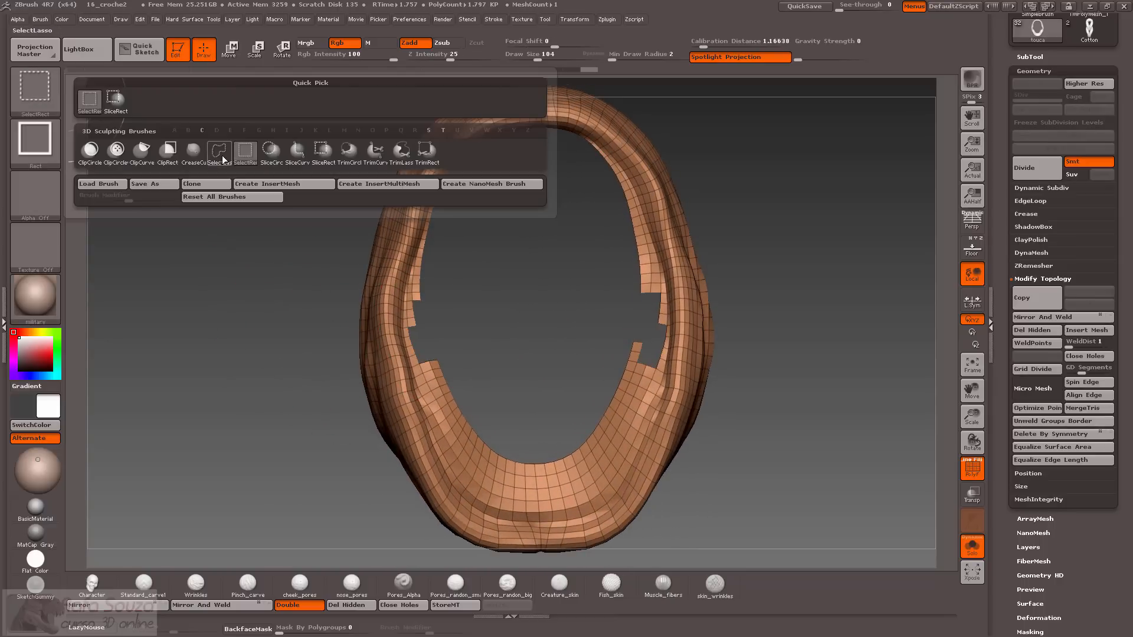
pyautogui.click(221, 153)
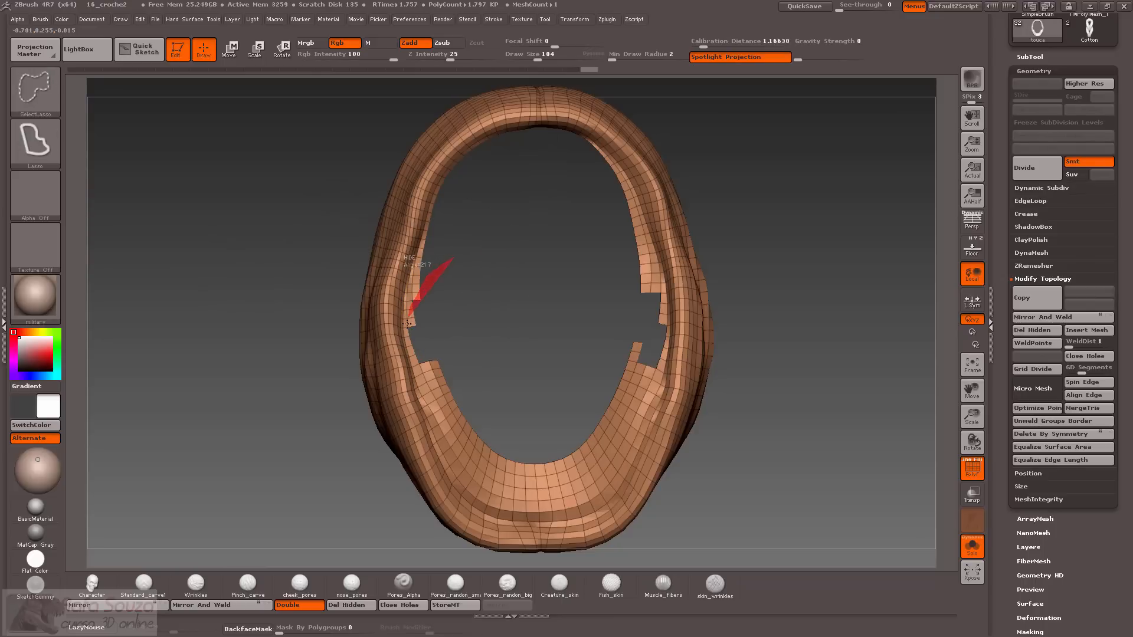
pyautogui.moveTo(449, 435)
pyautogui.keyDown('ctrl'); pyautogui.keyDown('alt'); pyautogui.keyDown('shift'); pyautogui.mouseDown()
pyautogui.moveTo(469, 472)
pyautogui.moveTo(519, 506)
pyautogui.moveTo(562, 444)
pyautogui.mouseUp(); pyautogui.keyUp('shift'); pyautogui.keyUp('alt'); pyautogui.keyUp('ctrl')
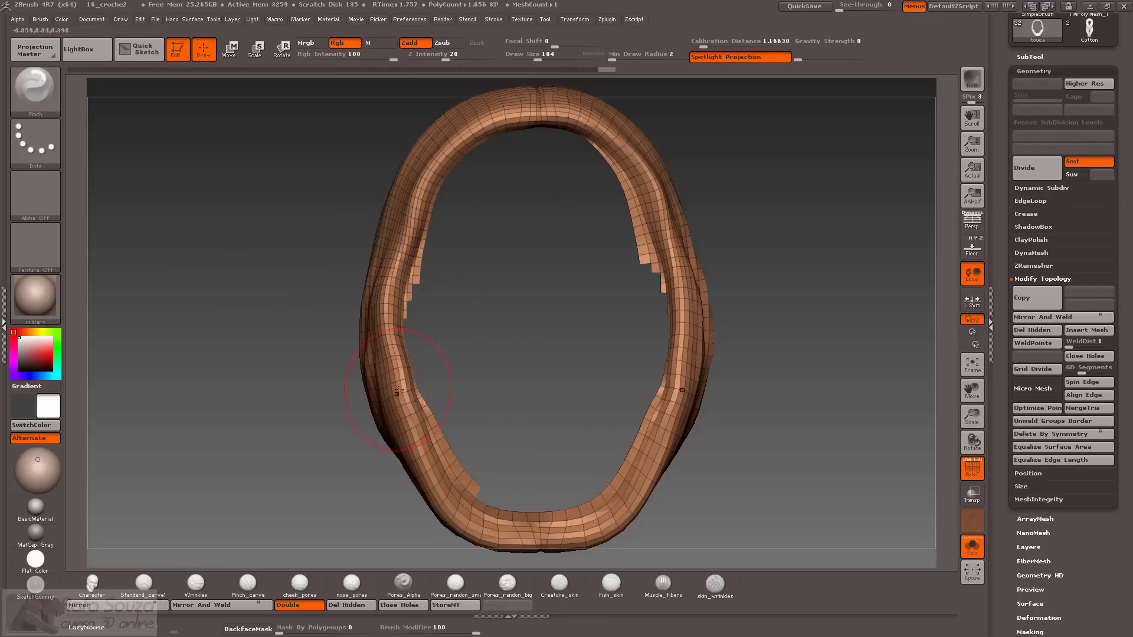
pyautogui.hotkey('ctrl', 'shift')
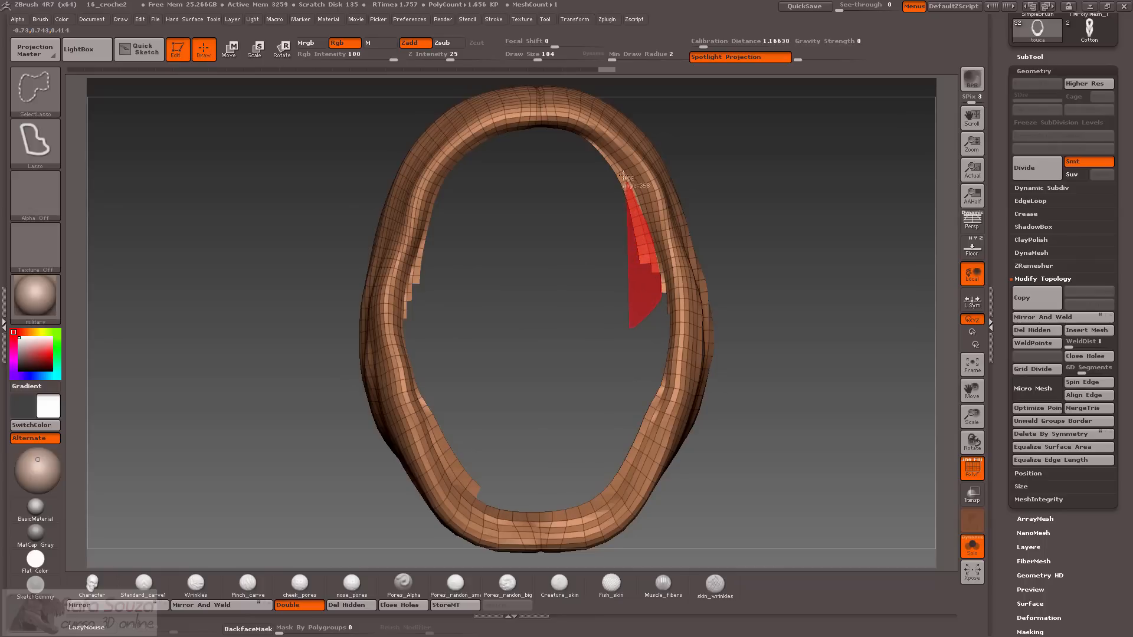
pyautogui.keyDown('ctrl'); pyautogui.keyDown('alt'); pyautogui.keyDown('shift'); pyautogui.moveTo(528, 161); pyautogui.dragTo(534, 260); pyautogui.keyUp('shift'); pyautogui.keyUp('alt'); pyautogui.keyUp('ctrl')
# Lasso-hide the stray inner faces near the top of the headband's opening and along its left inner rim.
pyautogui.moveTo(535, 261)
pyautogui.mouseDown()
pyautogui.moveTo(549, 366)
pyautogui.moveTo(581, 304)
pyautogui.mouseUp()
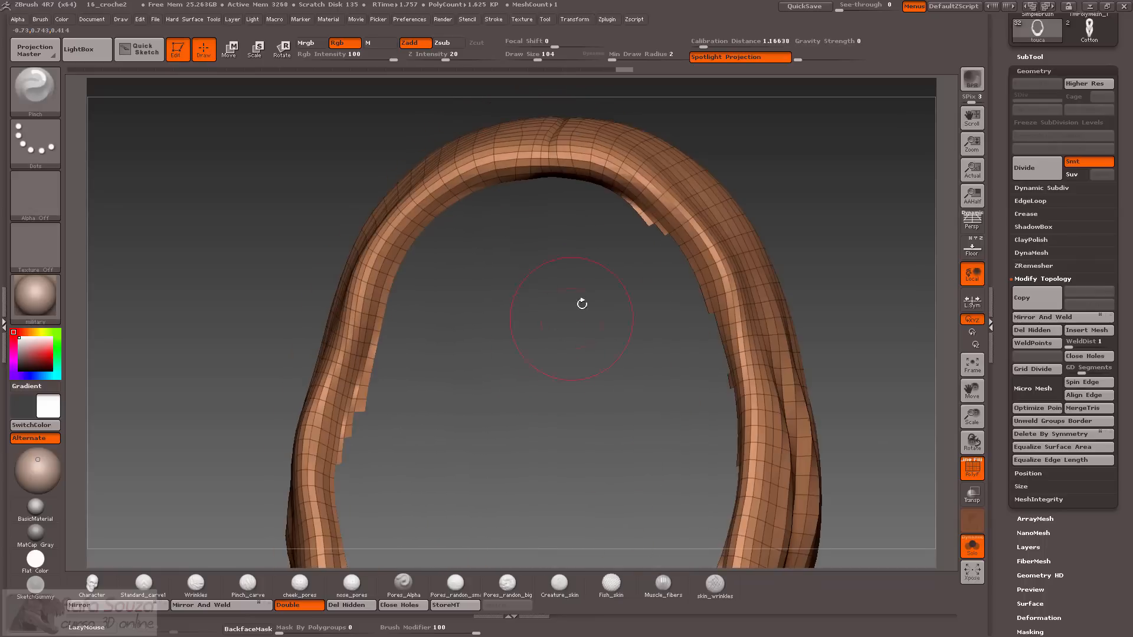
pyautogui.moveTo(637, 261); pyautogui.dragTo(657, 260)
pyautogui.hotkey('ctrl', 'shift')
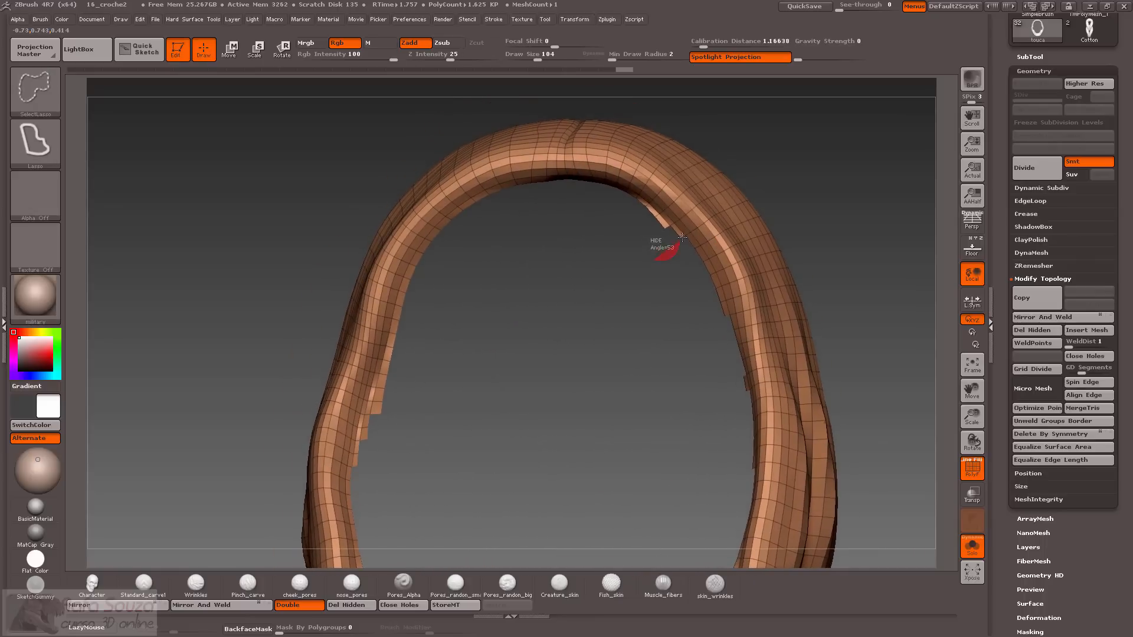
pyautogui.moveTo(654, 211); pyautogui.dragTo(656, 216)
pyautogui.moveTo(514, 334); pyautogui.dragTo(463, 341)
pyautogui.hotkey('ctrl', 'shift')
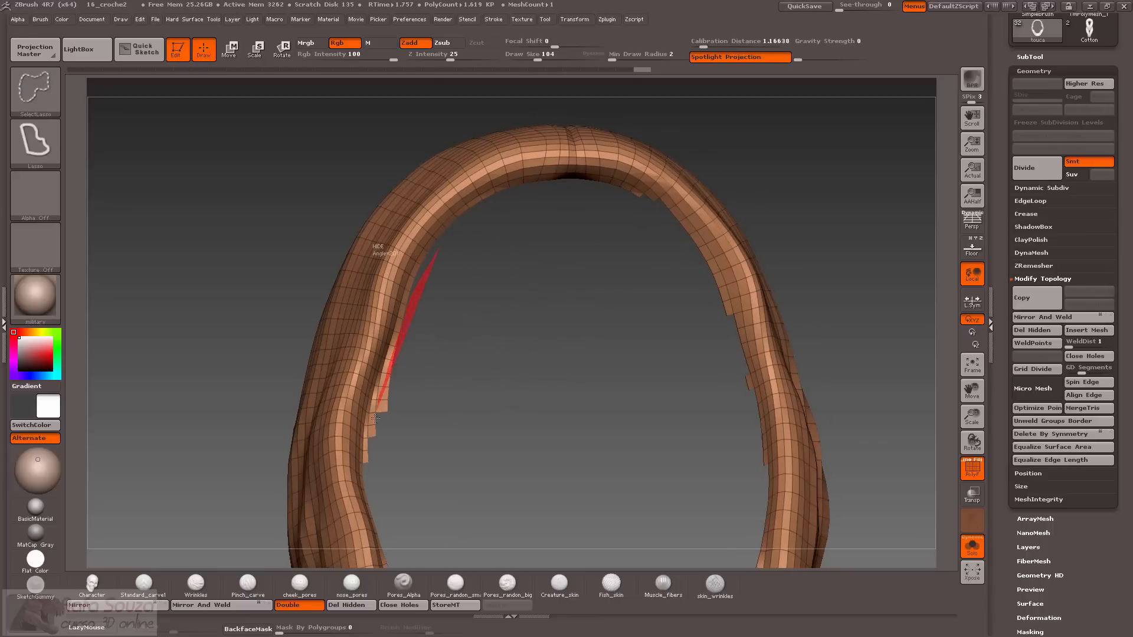
pyautogui.keyDown('ctrl'); pyautogui.keyDown('shift'); pyautogui.moveTo(366, 459); pyautogui.dragTo(369, 448); pyautogui.keyUp('shift'); pyautogui.keyUp('ctrl')
# Lasso-hide the remaining inner faces at the headband's lower-left, right and upper inner rim.
pyautogui.moveTo(470, 493)
pyautogui.mouseDown()
pyautogui.moveTo(506, 364)
pyautogui.moveTo(453, 353)
pyautogui.moveTo(426, 367)
pyautogui.mouseUp()
pyautogui.hotkey('ctrl', 'shift')
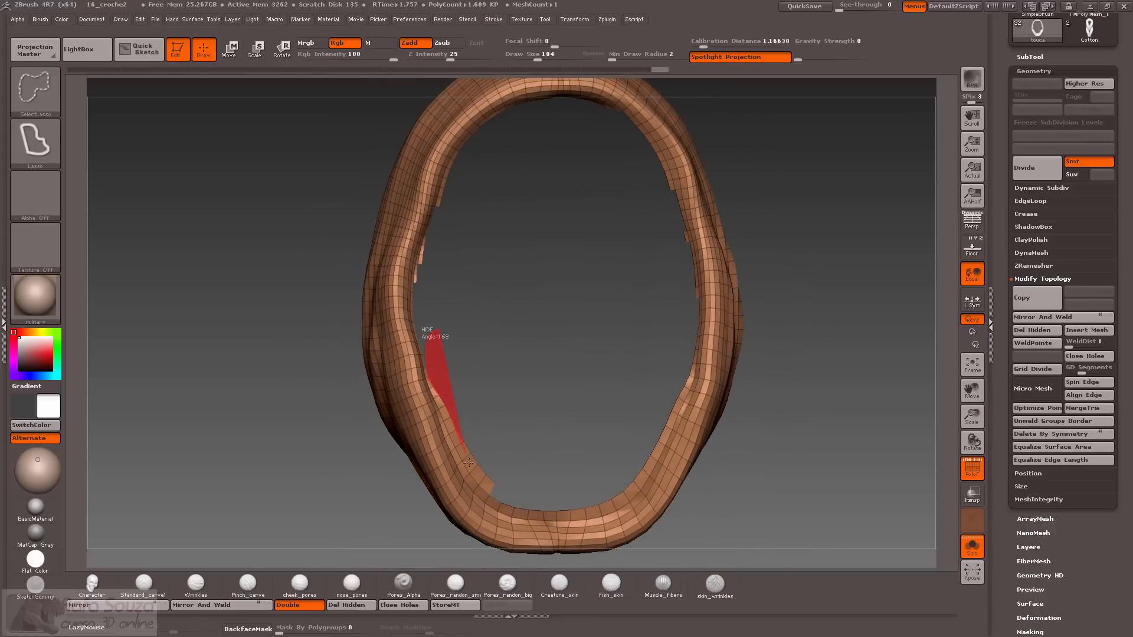
pyautogui.keyDown('ctrl'); pyautogui.keyDown('shift'); pyautogui.moveTo(468, 463); pyautogui.dragTo(478, 479); pyautogui.keyUp('shift'); pyautogui.keyUp('ctrl')
pyautogui.keyDown('alt'); pyautogui.moveTo(582, 364); pyautogui.dragTo(569, 378); pyautogui.keyUp('alt')
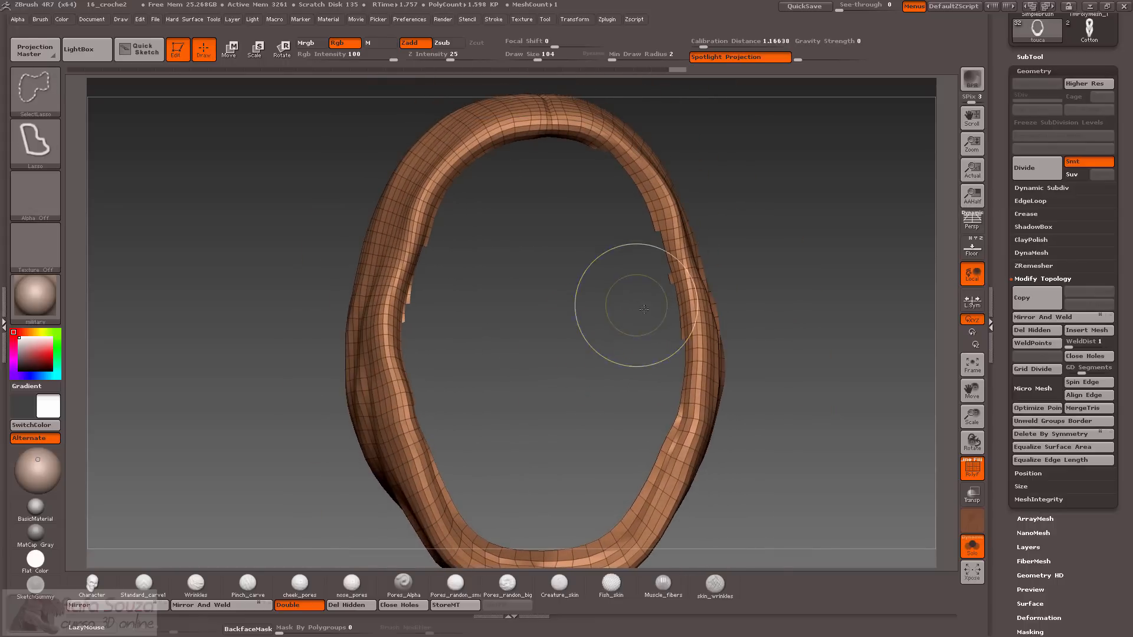
pyautogui.keyDown('ctrl'); pyautogui.keyDown('alt'); pyautogui.keyDown('shift'); pyautogui.moveTo(635, 305); pyautogui.dragTo(664, 273); pyautogui.keyUp('shift'); pyautogui.keyUp('alt'); pyautogui.keyUp('ctrl')
pyautogui.moveTo(587, 254); pyautogui.dragTo(423, 278)
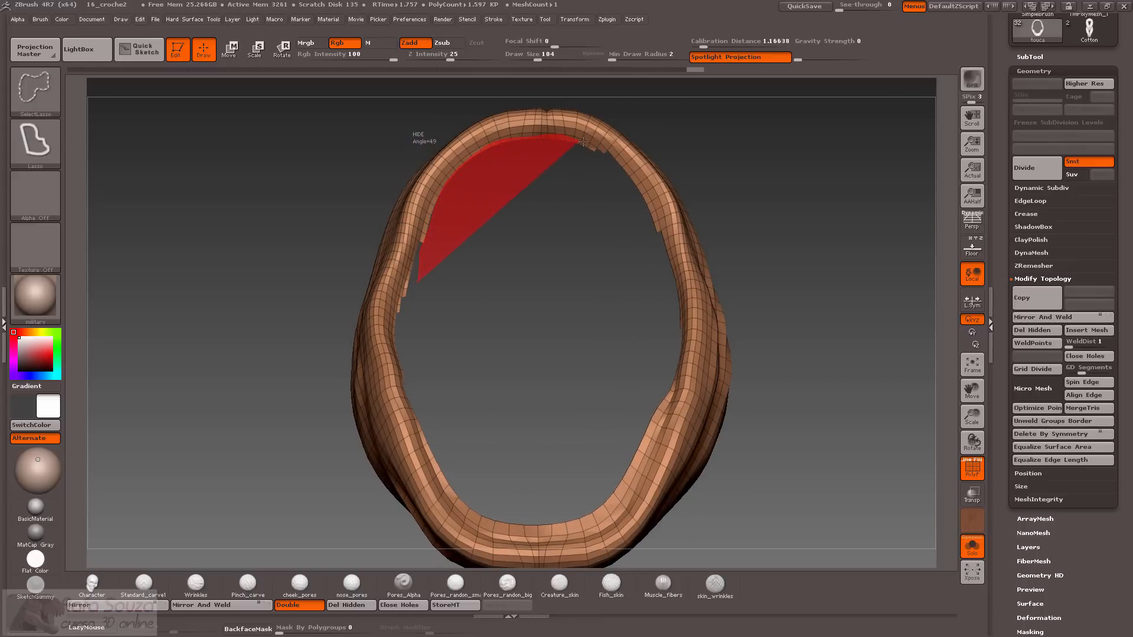
pyautogui.keyDown('ctrl'); pyautogui.keyDown('alt'); pyautogui.keyDown('shift'); pyautogui.moveTo(619, 211); pyautogui.dragTo(617, 206); pyautogui.keyUp('shift'); pyautogui.keyUp('alt'); pyautogui.keyUp('ctrl')
# Hide the last inner face strips along the headband's side and lower rim and delete the hidden polygons.
pyautogui.moveTo(767, 366)
pyautogui.mouseDown()
pyautogui.moveTo(814, 336)
pyautogui.moveTo(790, 248)
pyautogui.moveTo(758, 248)
pyautogui.moveTo(788, 197)
pyautogui.moveTo(804, 221)
pyautogui.moveTo(790, 196)
pyautogui.moveTo(809, 223)
pyautogui.moveTo(779, 233)
pyautogui.mouseUp()
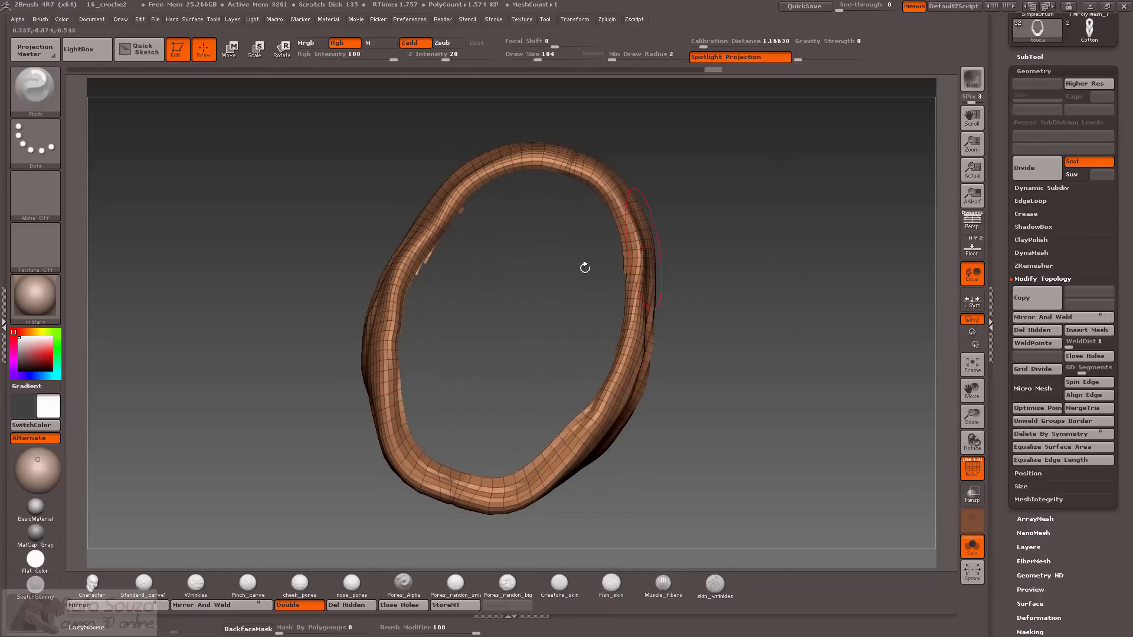
pyautogui.keyDown('ctrl'); pyautogui.keyDown('alt'); pyautogui.keyDown('shift'); pyautogui.moveTo(444, 314); pyautogui.dragTo(409, 352); pyautogui.keyUp('shift'); pyautogui.keyUp('alt'); pyautogui.keyUp('ctrl')
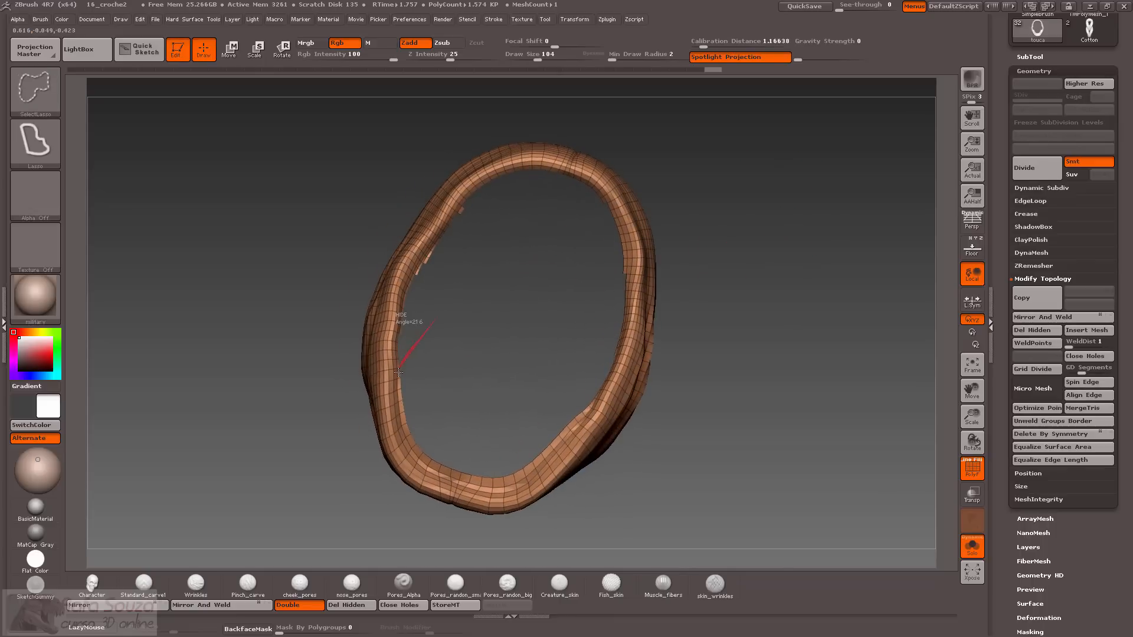
pyautogui.moveTo(415, 445)
pyautogui.keyDown('ctrl'); pyautogui.keyDown('alt'); pyautogui.keyDown('shift'); pyautogui.mouseDown()
pyautogui.moveTo(469, 479)
pyautogui.moveTo(507, 479)
pyautogui.moveTo(534, 465)
pyautogui.moveTo(593, 384)
pyautogui.mouseUp(); pyautogui.keyUp('shift'); pyautogui.keyUp('alt'); pyautogui.keyUp('ctrl')
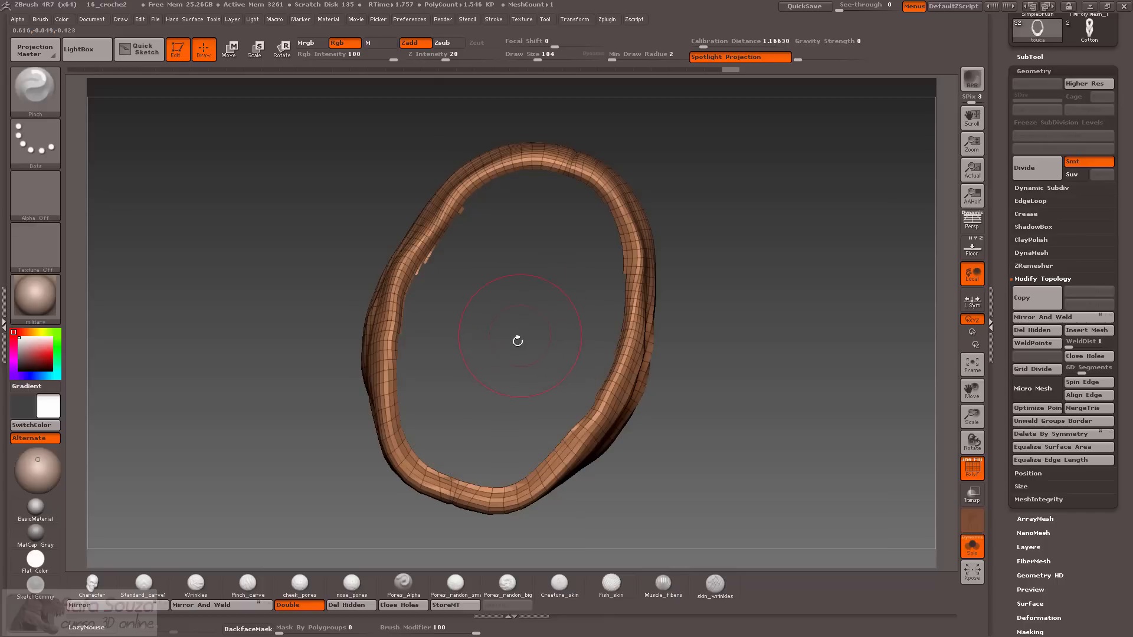
pyautogui.moveTo(517, 341); pyautogui.dragTo(386, 480)
pyautogui.click(348, 602)
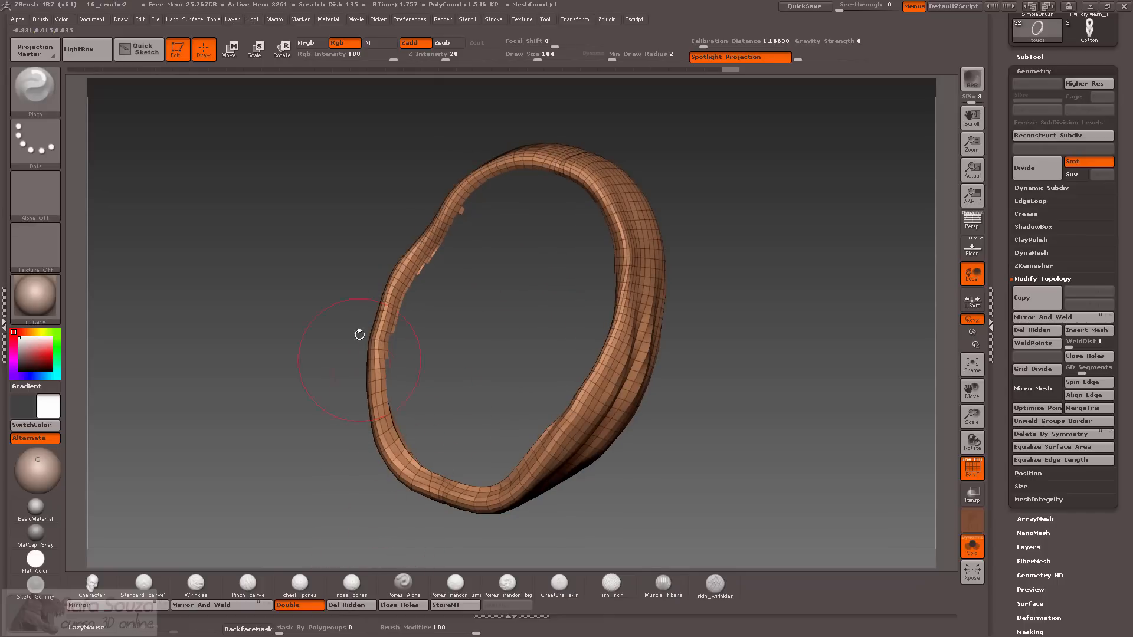
pyautogui.moveTo(359, 331); pyautogui.dragTo(451, 251)
pyautogui.hotkey('ctrl', 'shift')
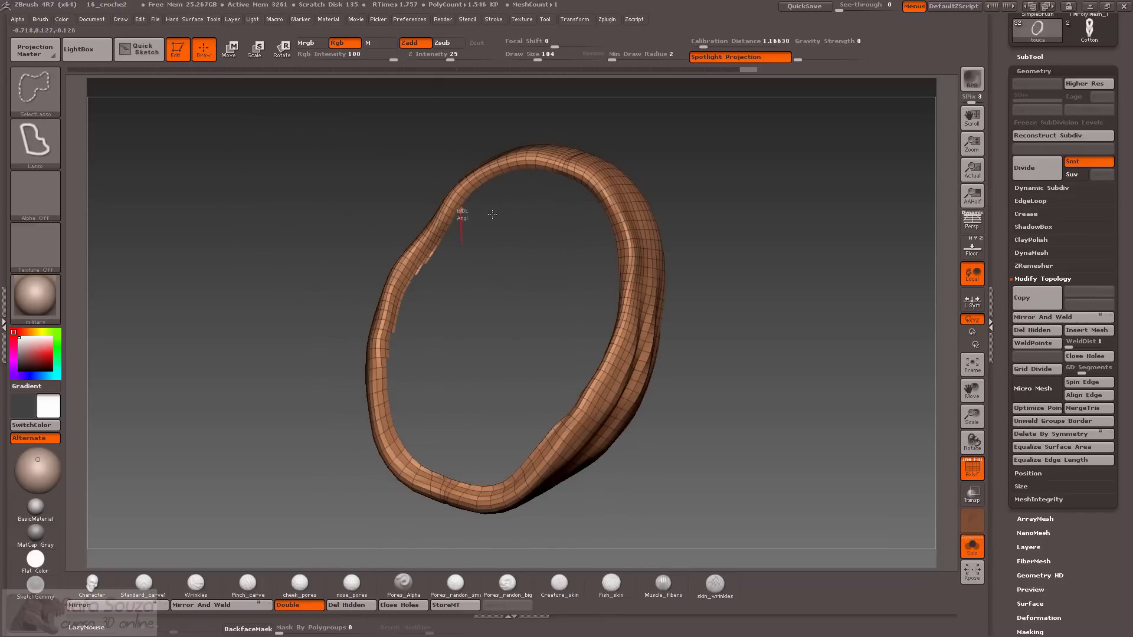
pyautogui.click(348, 604)
# Remesh the headband with ZRemesher using a Target Polygons Count of 1.
pyautogui.moveTo(271, 273)
pyautogui.mouseDown()
pyautogui.moveTo(313, 305)
pyautogui.moveTo(265, 316)
pyautogui.moveTo(414, 331)
pyautogui.mouseUp()
pyautogui.press('f')
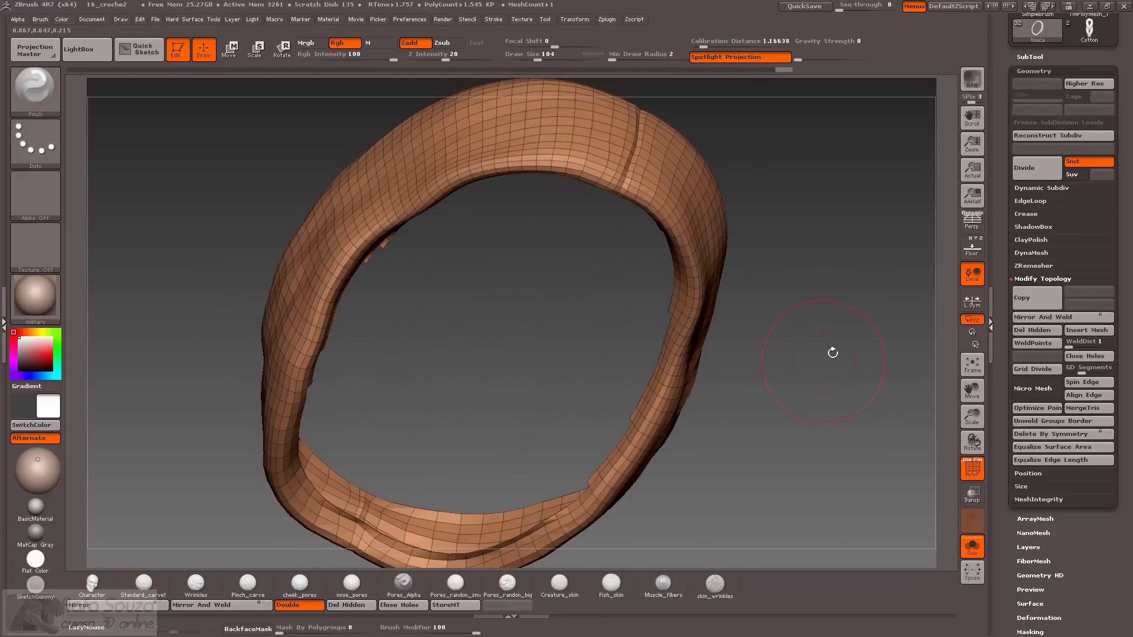
pyautogui.moveTo(833, 353); pyautogui.dragTo(948, 405)
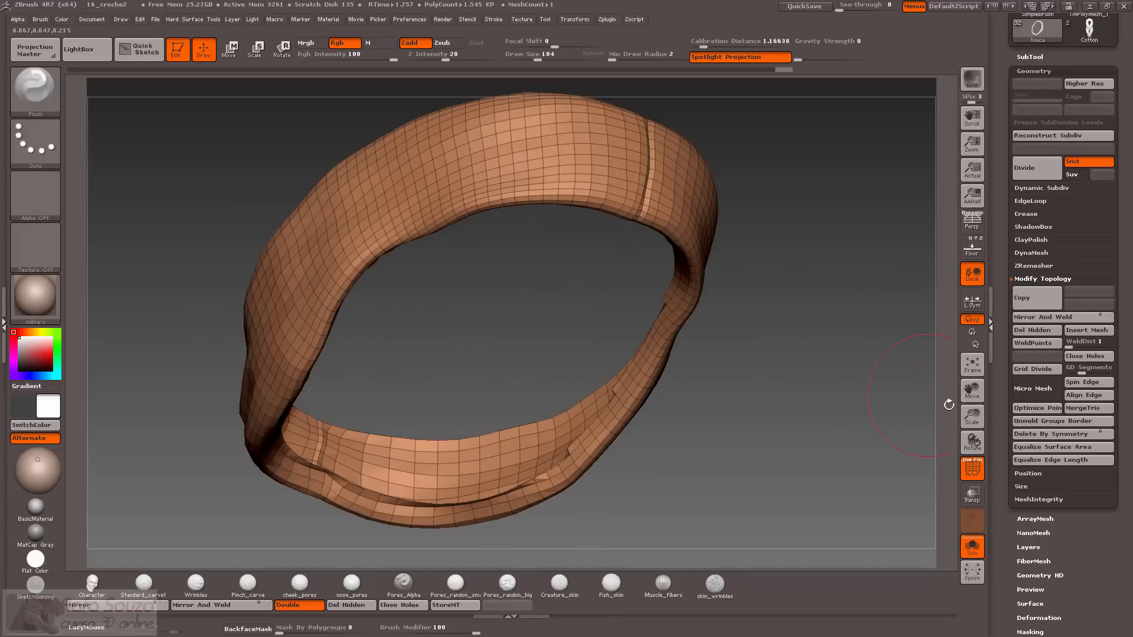
pyautogui.click(1025, 266)
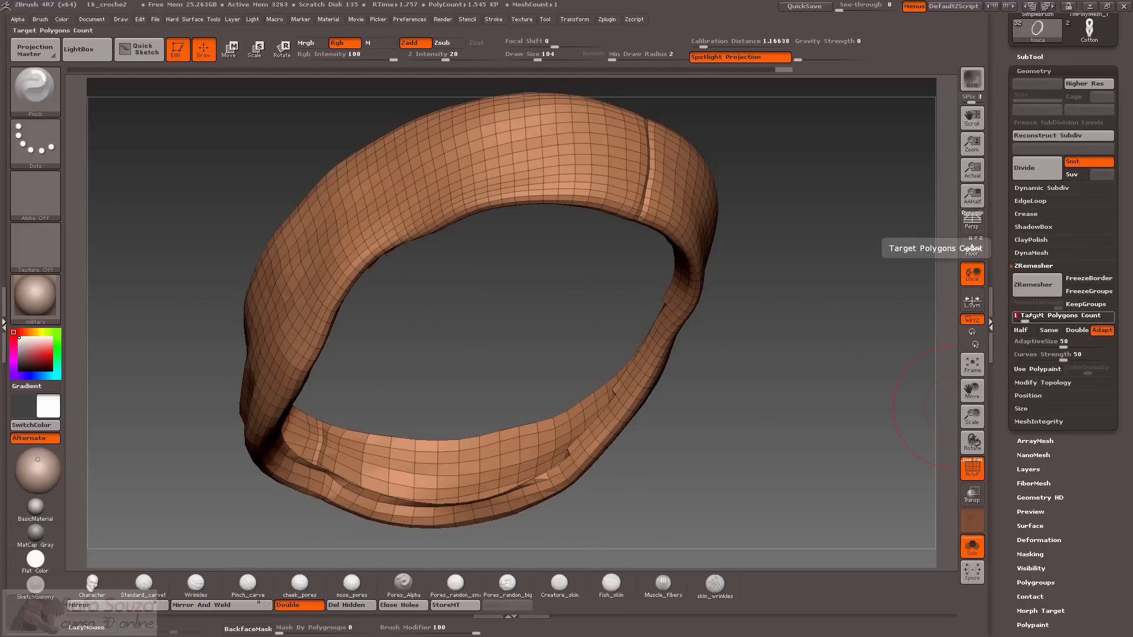
pyautogui.press('Return')
pyautogui.click(1029, 288)
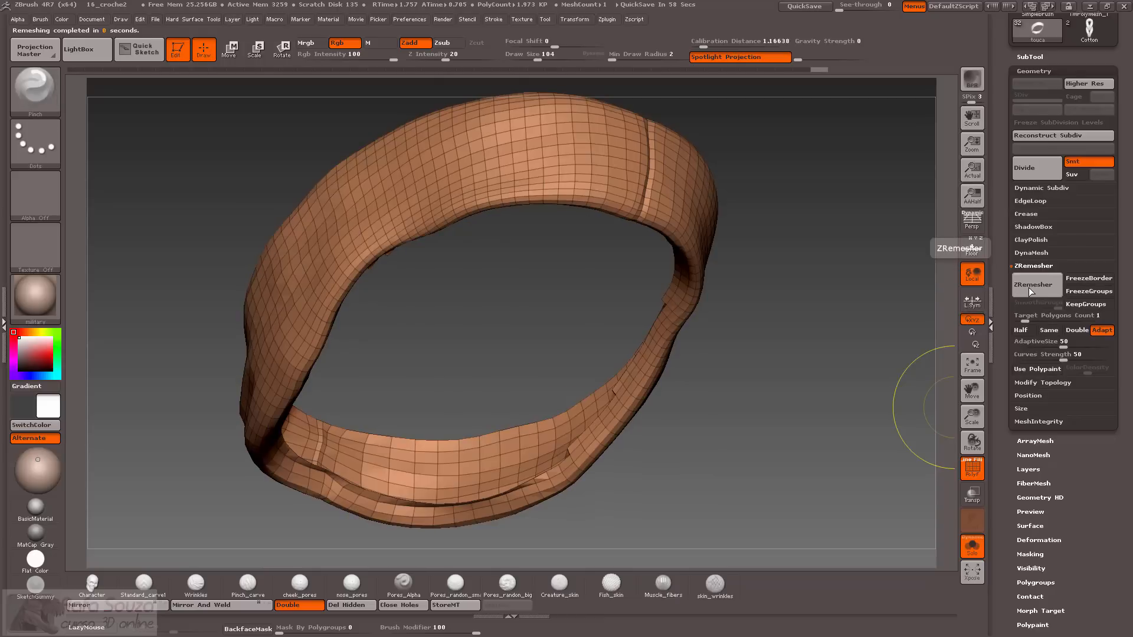
# Examine the remeshed headband's edge flow along its outer band, inner side and rim.
pyautogui.moveTo(809, 365)
pyautogui.mouseDown()
pyautogui.moveTo(775, 377)
pyautogui.moveTo(765, 400)
pyautogui.moveTo(722, 392)
pyautogui.mouseUp()
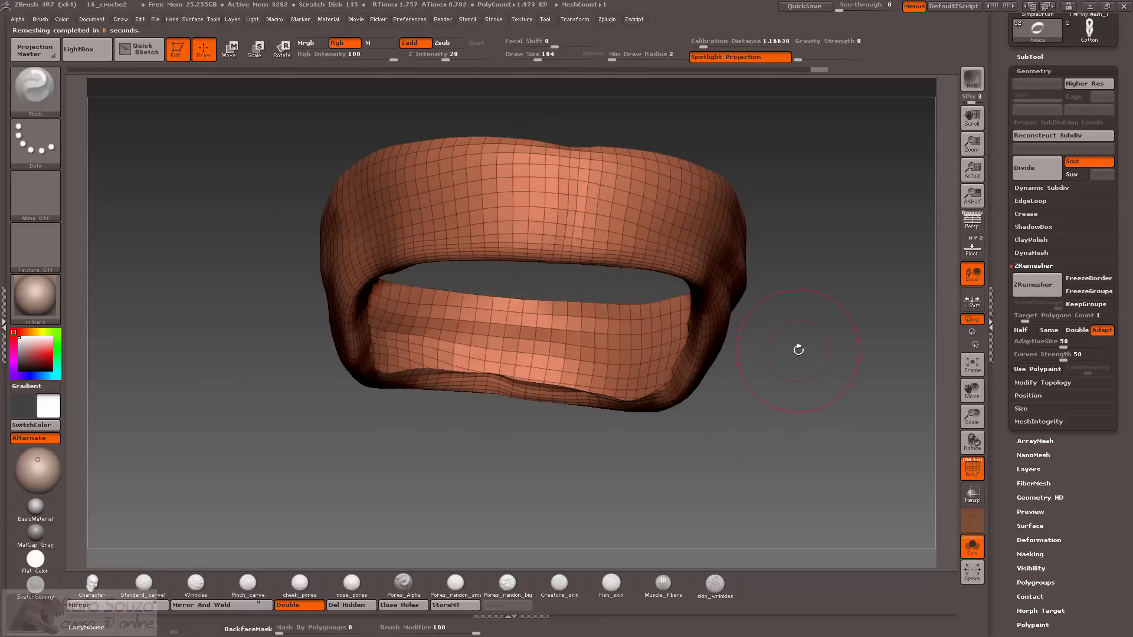
pyautogui.moveTo(801, 351); pyautogui.dragTo(803, 364)
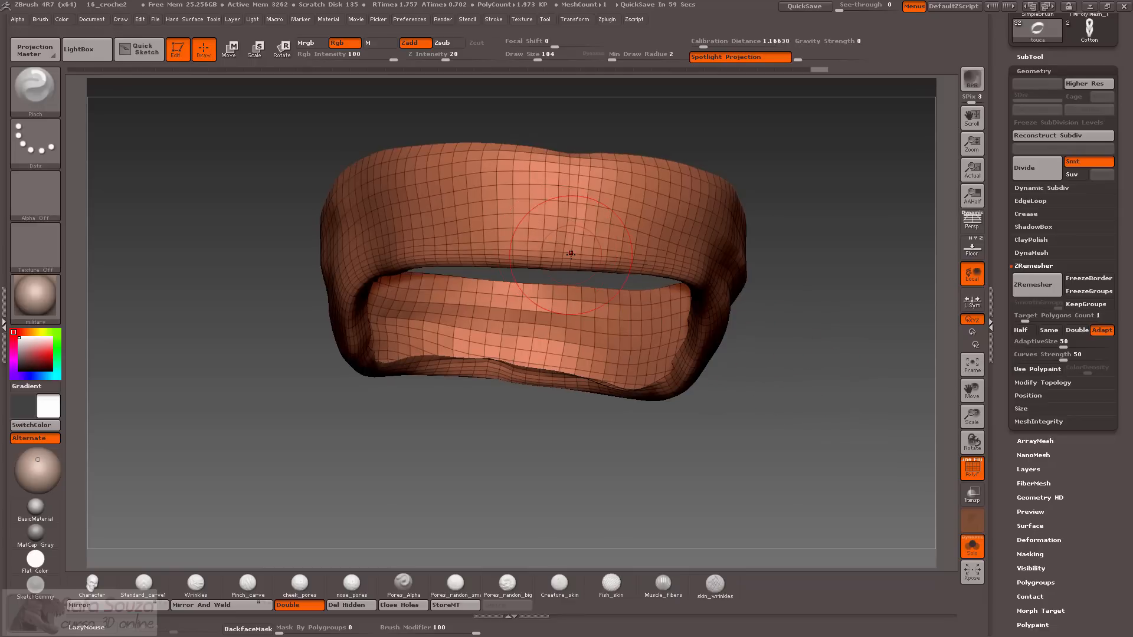
pyautogui.moveTo(691, 389); pyautogui.dragTo(777, 289)
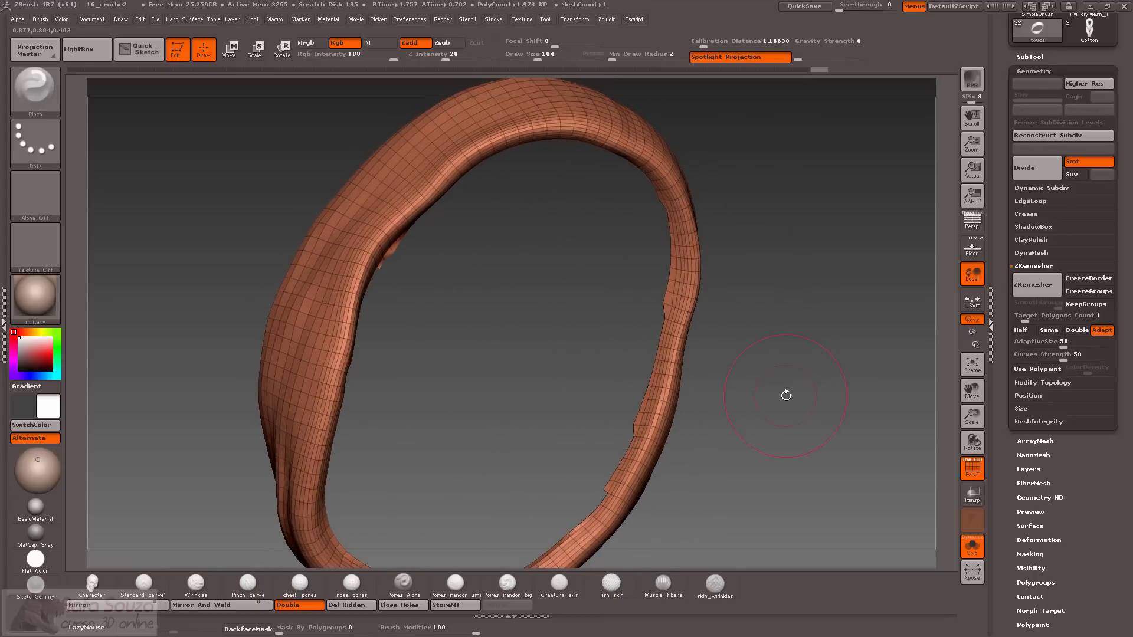
pyautogui.moveTo(786, 396); pyautogui.dragTo(835, 360)
pyautogui.keyDown('alt'); pyautogui.moveTo(480, 362); pyautogui.dragTo(543, 416); pyautogui.keyUp('alt')
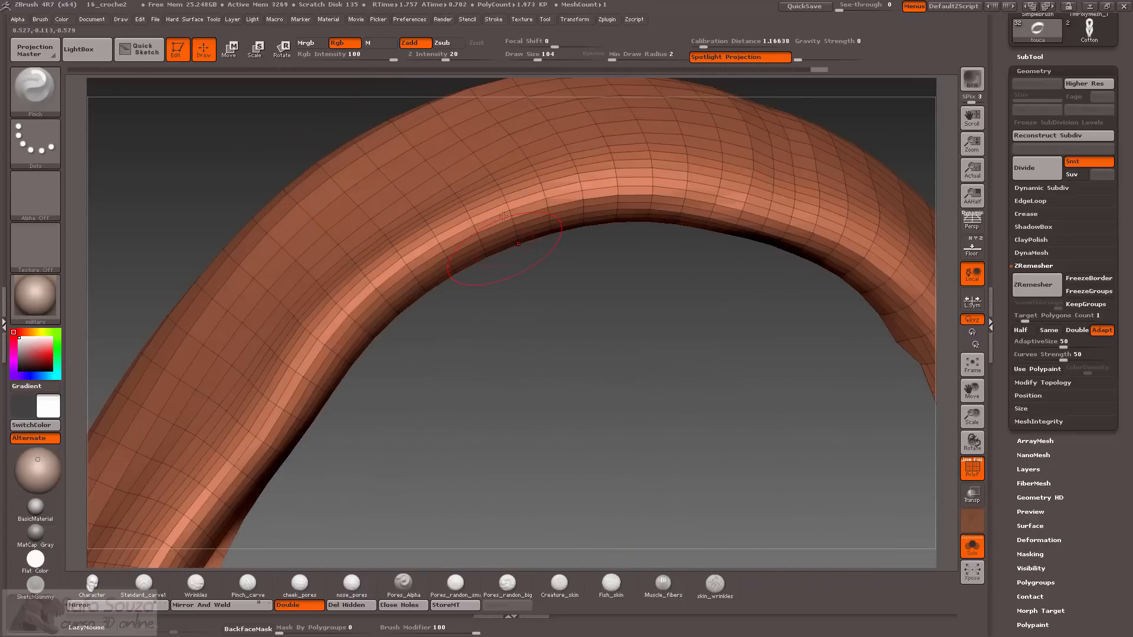
pyautogui.moveTo(510, 324); pyautogui.dragTo(590, 448)
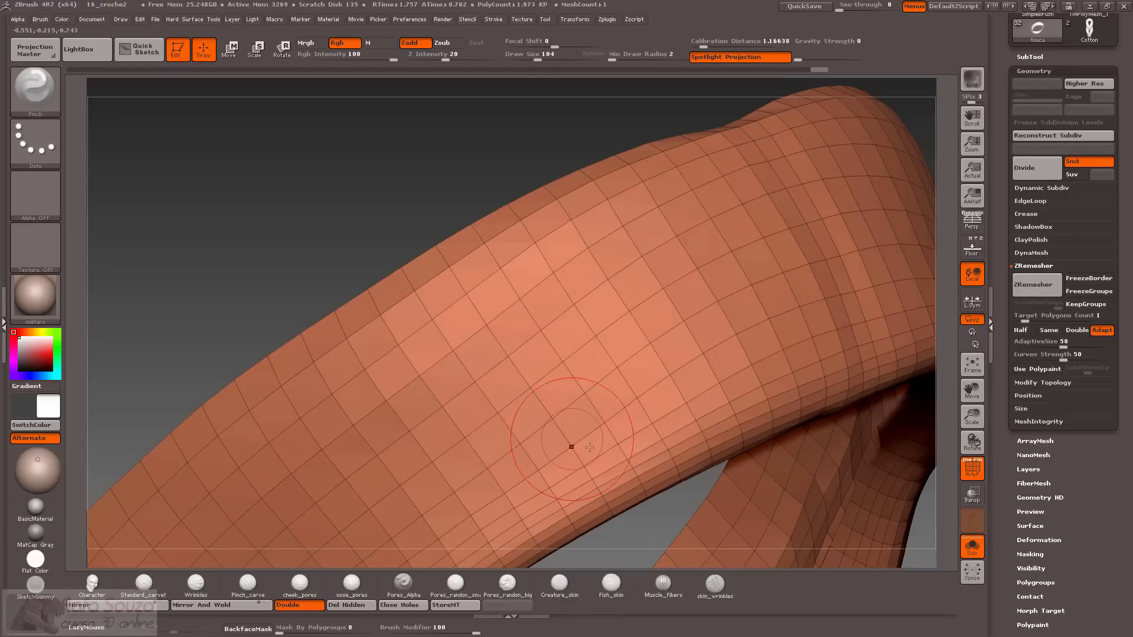
pyautogui.moveTo(476, 206); pyautogui.dragTo(513, 352)
pyautogui.moveTo(527, 353); pyautogui.dragTo(504, 464)
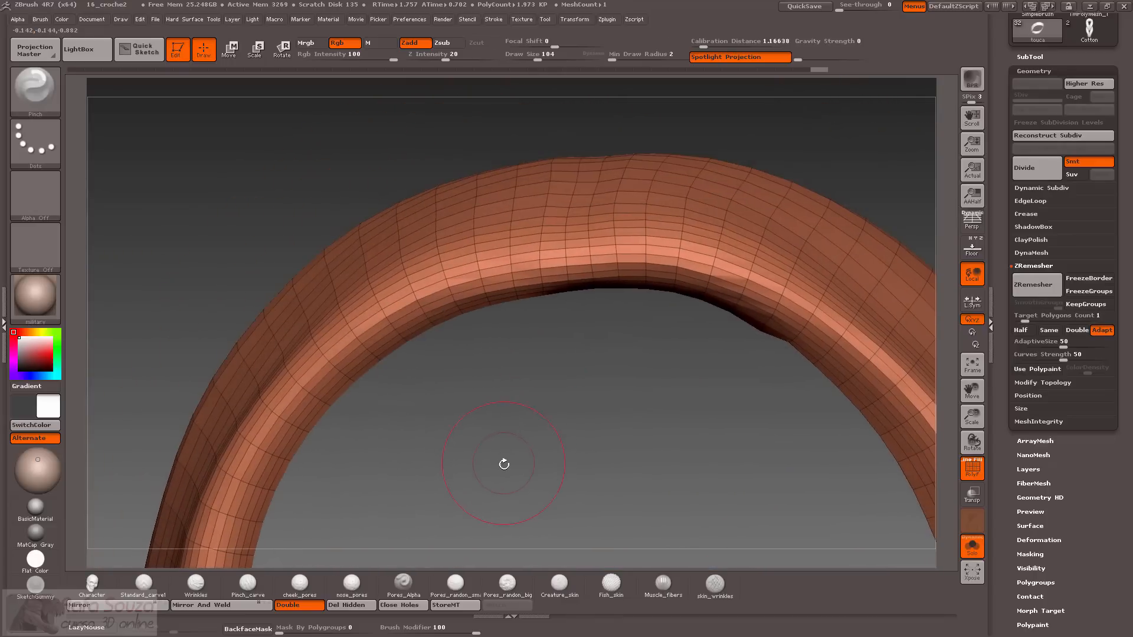
pyautogui.moveTo(592, 425); pyautogui.dragTo(643, 251)
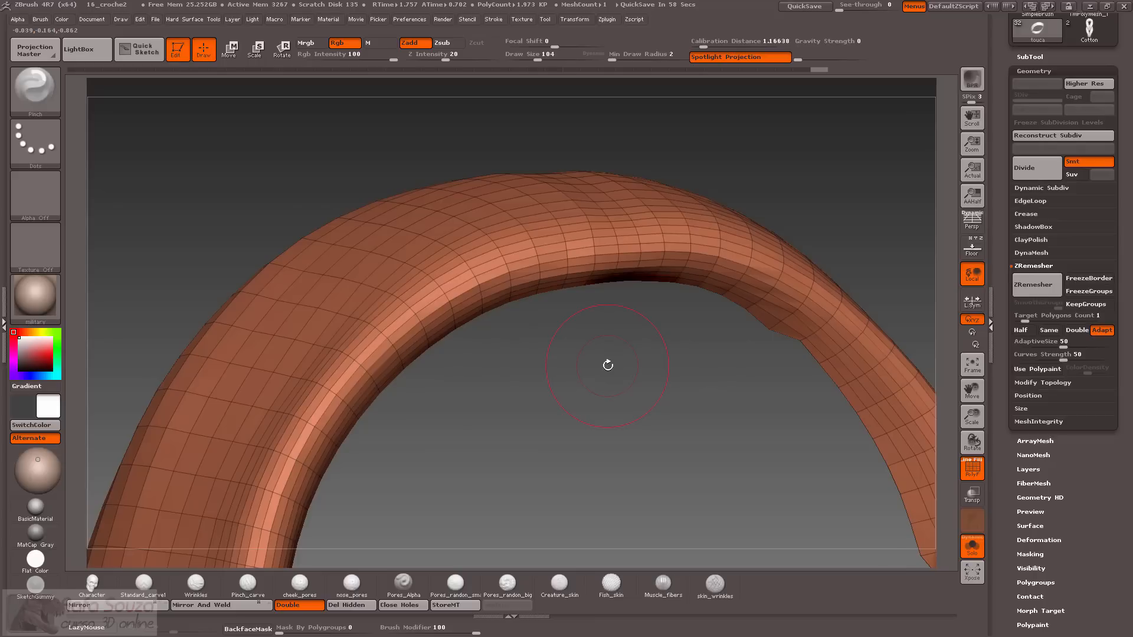
# Switch to the ZModeler brush and accept its Dynamic Draw Size note.
pyautogui.press('b')
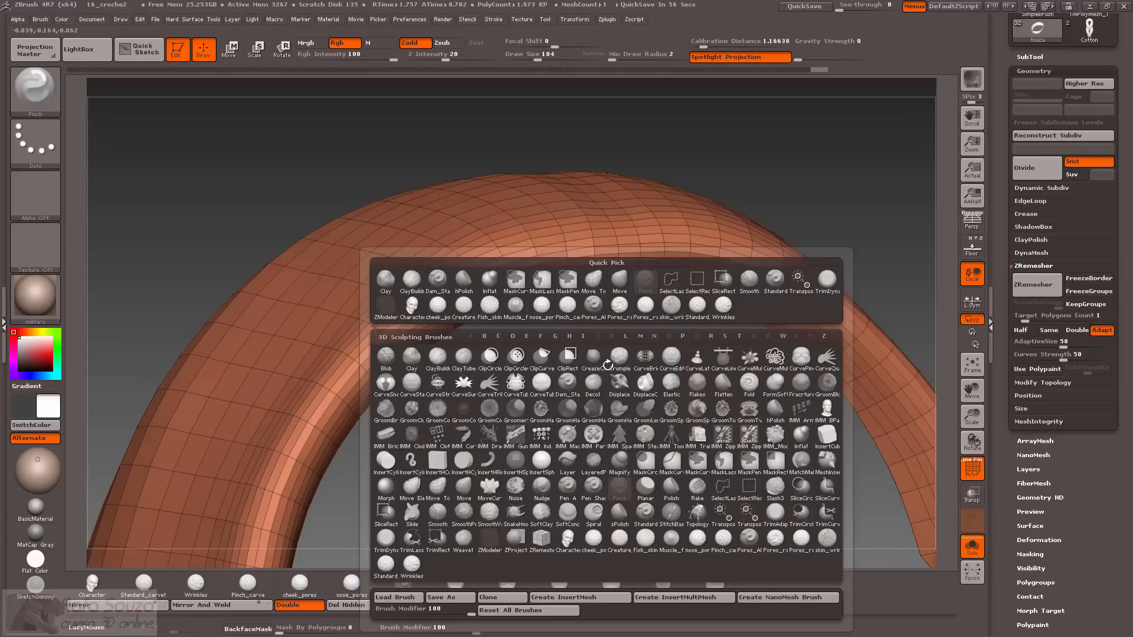
pyautogui.press('z')
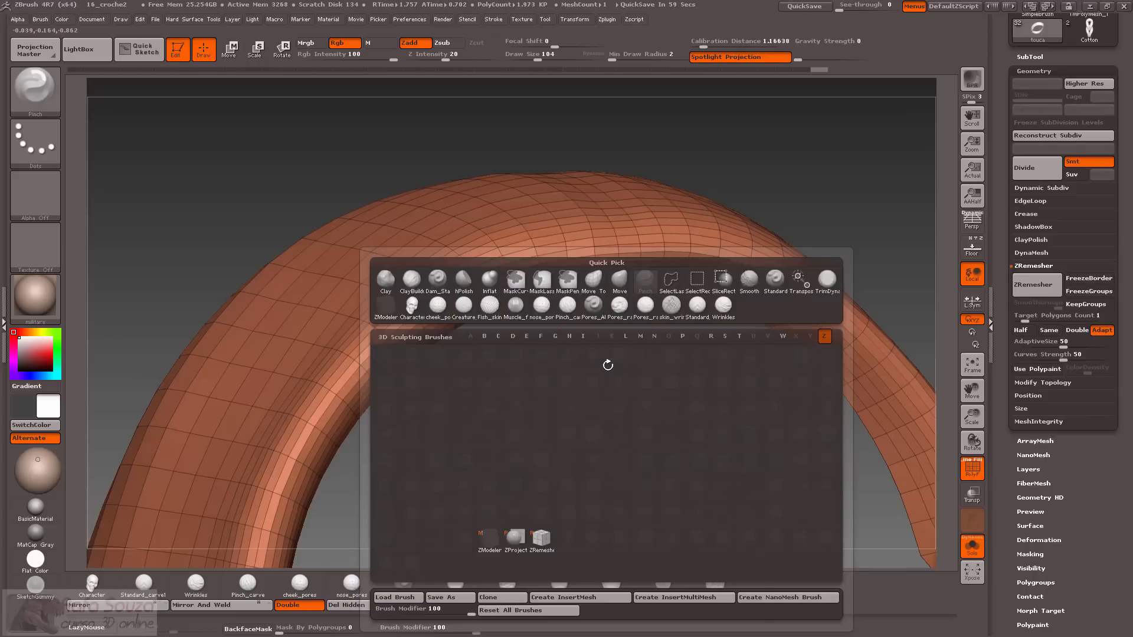
pyautogui.press('m')
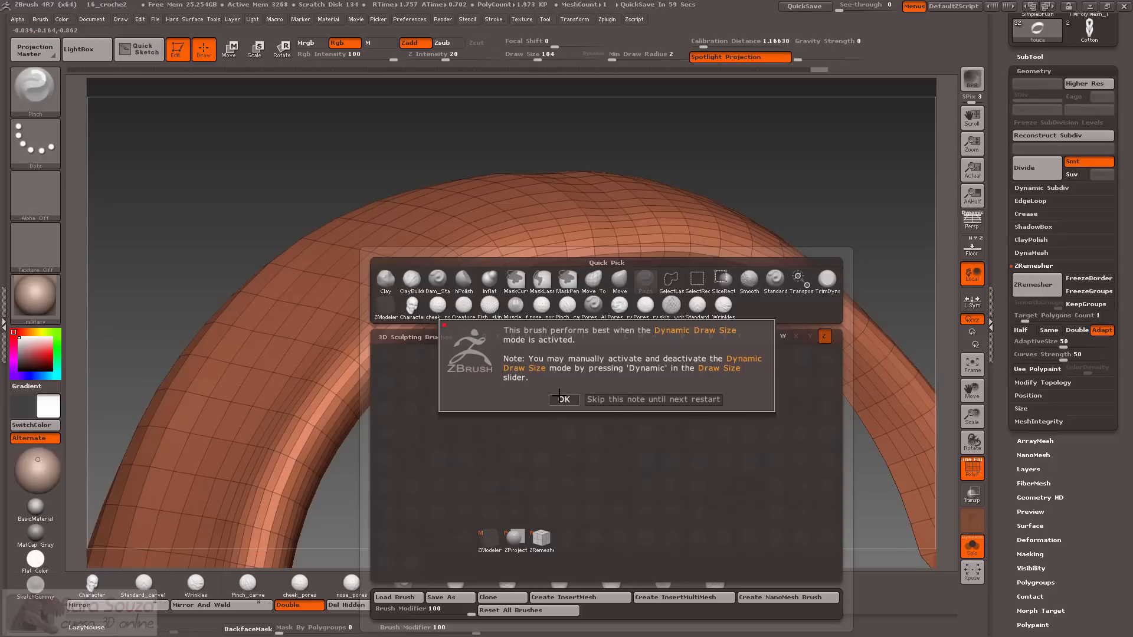
pyautogui.click(564, 399)
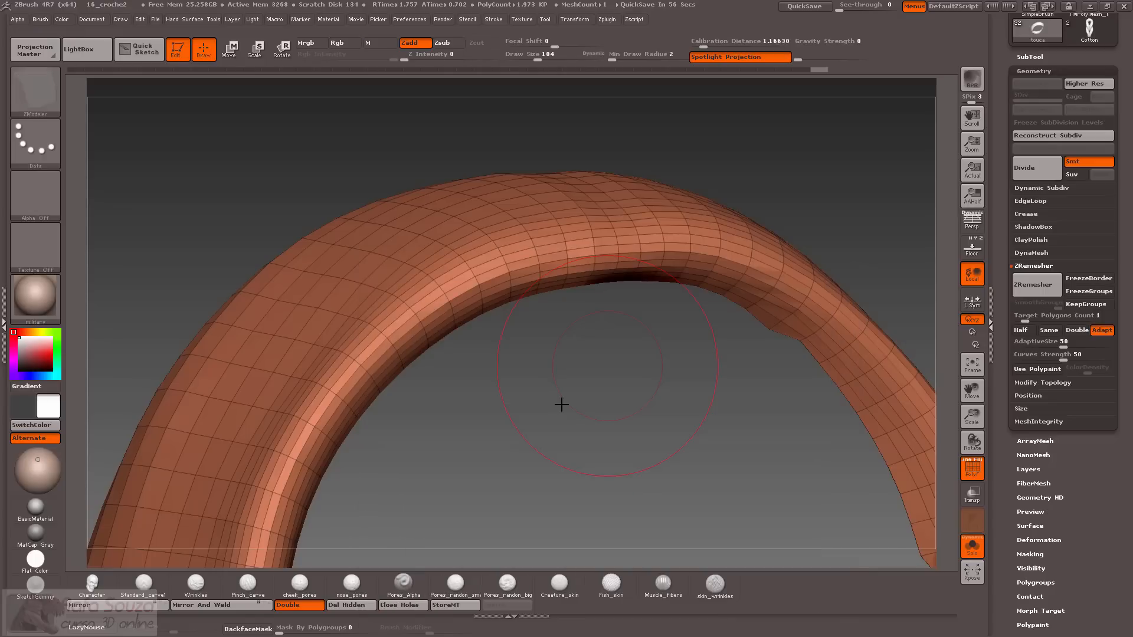
# Set the ZModeler edge action to Delete with the EdgeLoop Complete target on the headband's rim.
pyautogui.moveTo(617, 440)
pyautogui.mouseDown()
pyautogui.moveTo(552, 384)
pyautogui.moveTo(502, 283)
pyautogui.mouseUp()
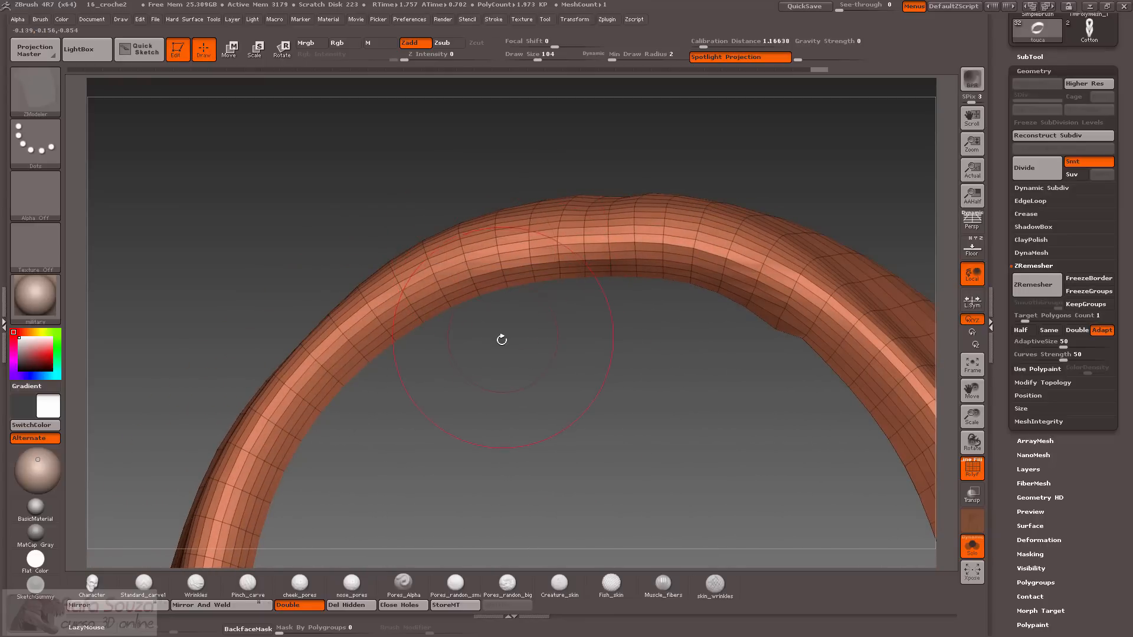
pyautogui.moveTo(501, 336); pyautogui.dragTo(594, 451)
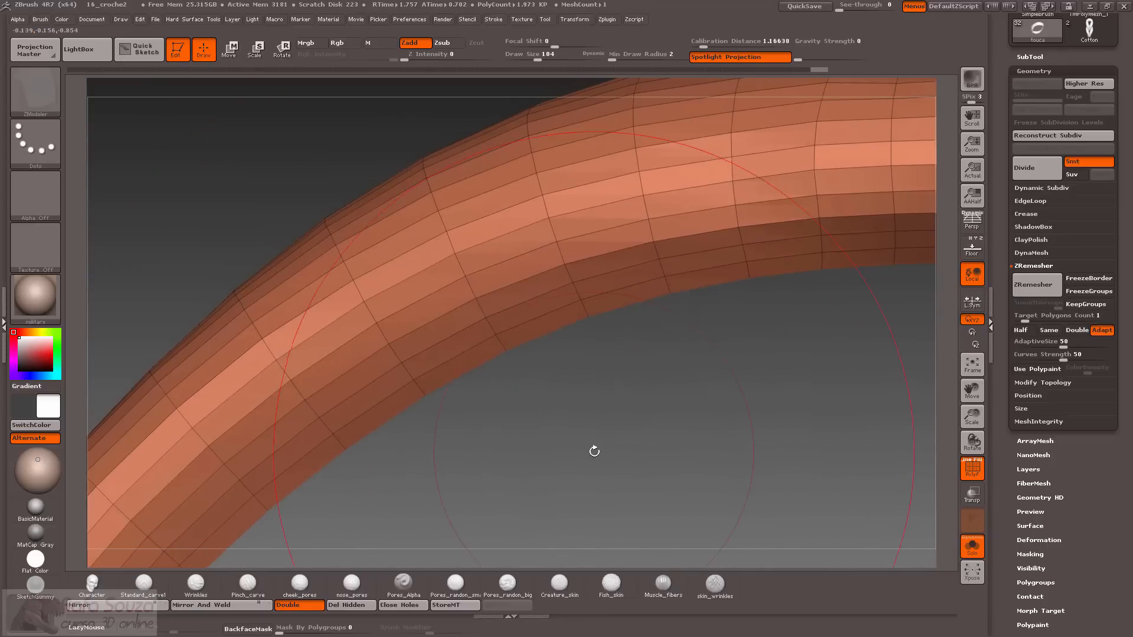
pyautogui.keyDown('alt'); pyautogui.click(557, 251); pyautogui.keyUp('alt')
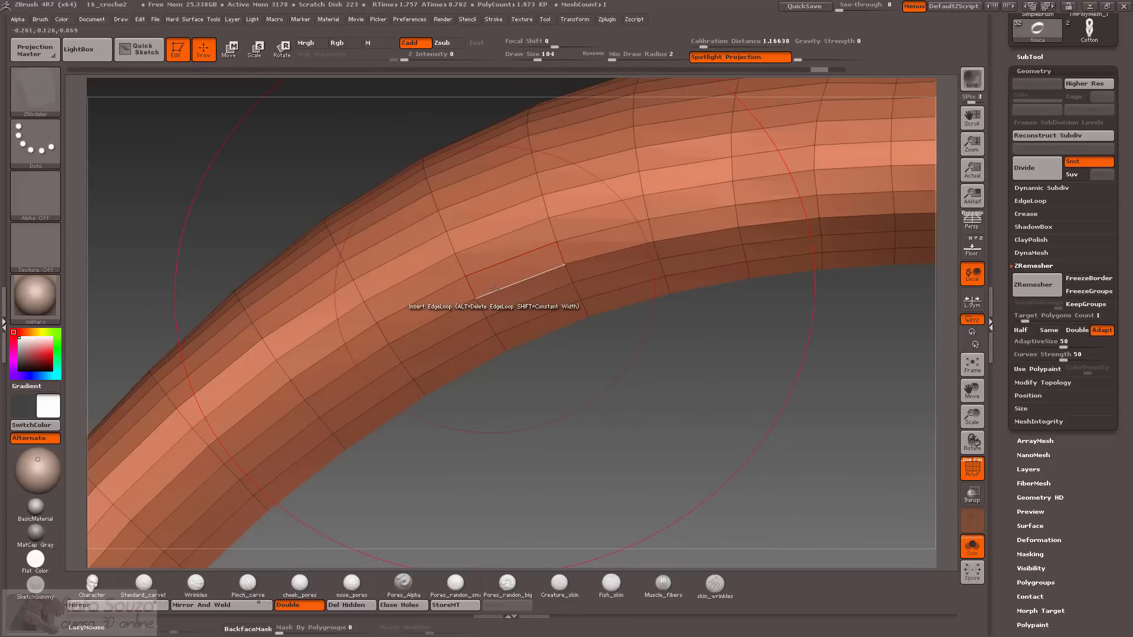
pyautogui.press('space')
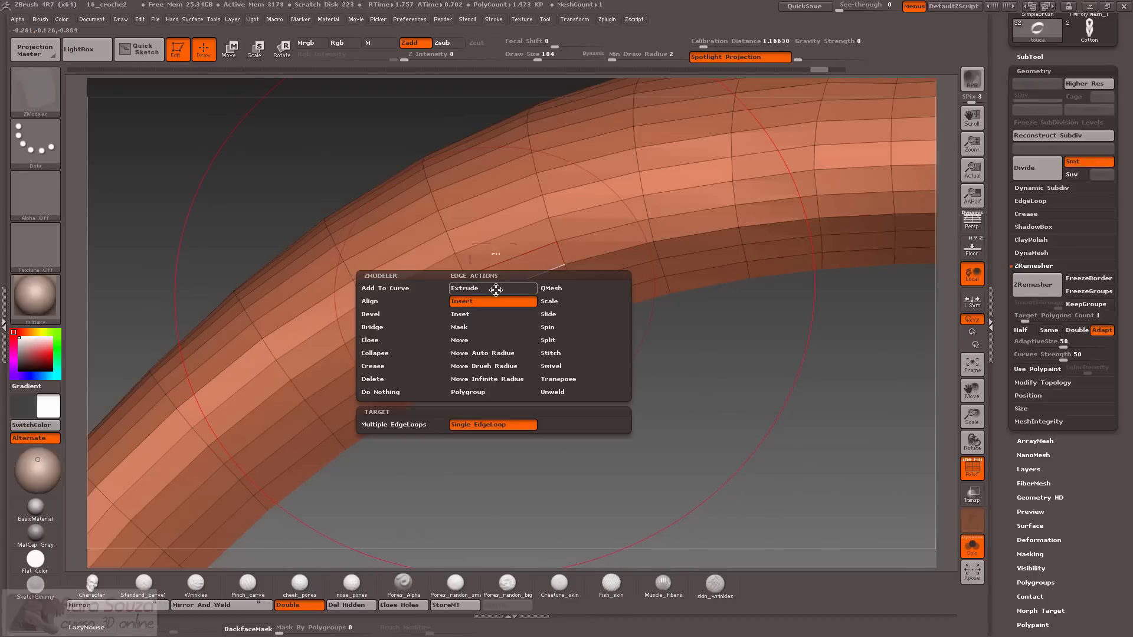
pyautogui.click(385, 380)
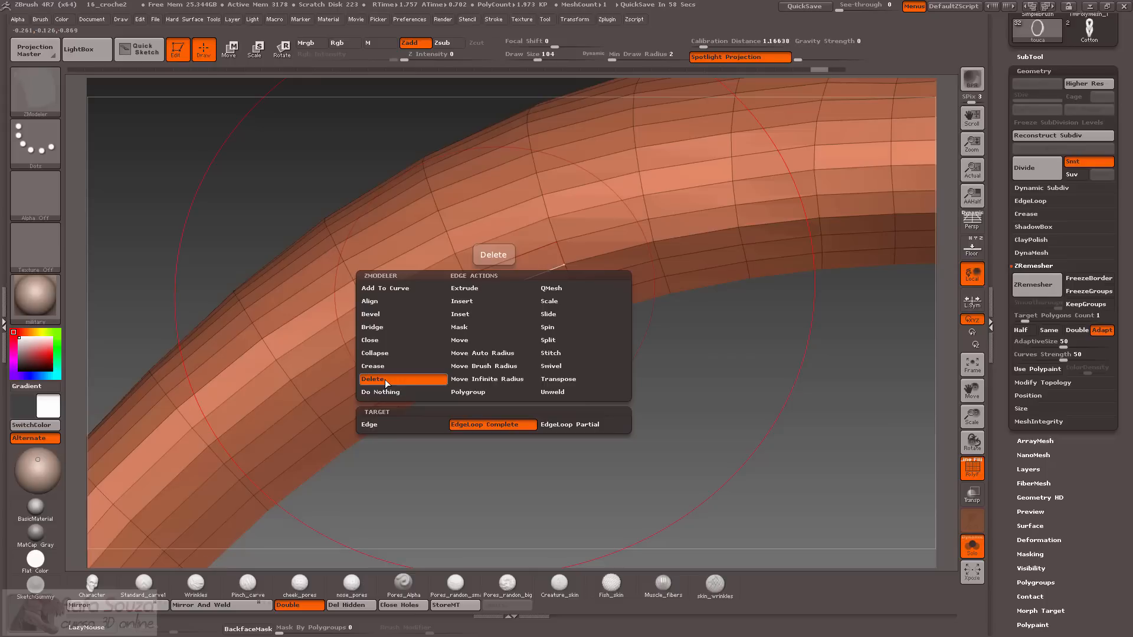
# Try deleting a complete edge loop on the inner curve of the headband's rim with the EdgeLoop Complete target.
pyautogui.click(371, 427)
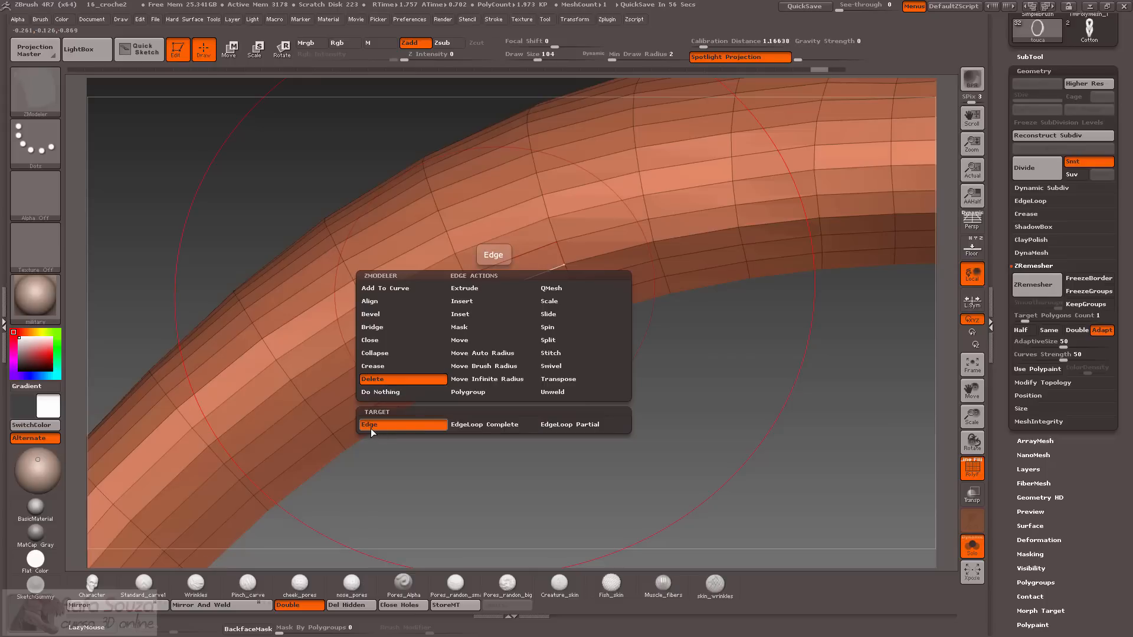
pyautogui.click(497, 422)
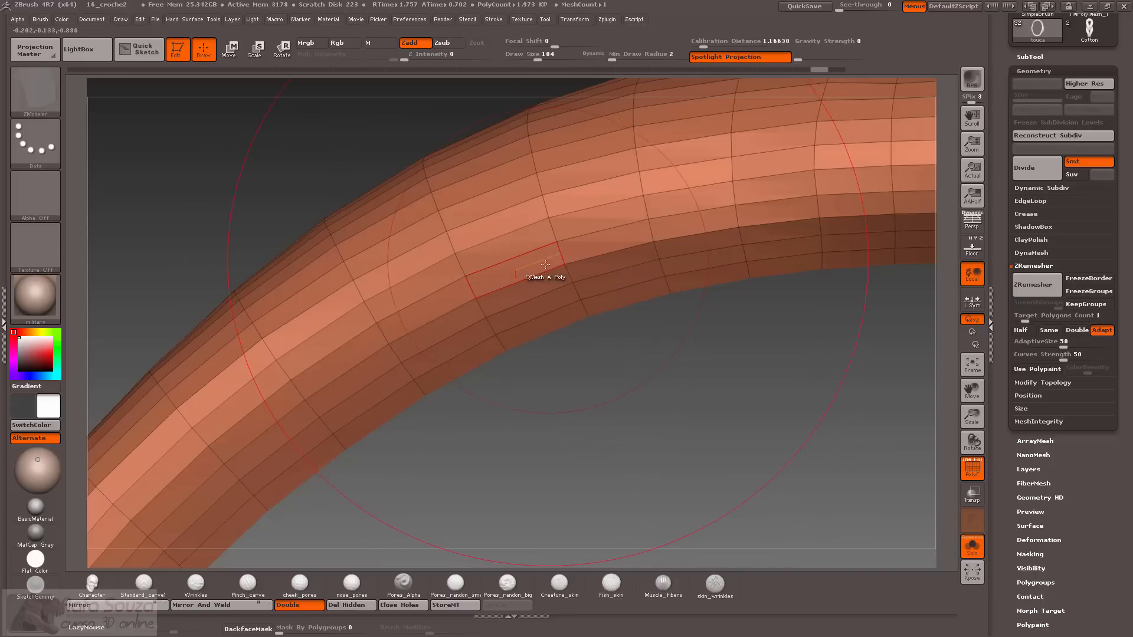
pyautogui.click(542, 273)
pyautogui.press('ctrl')
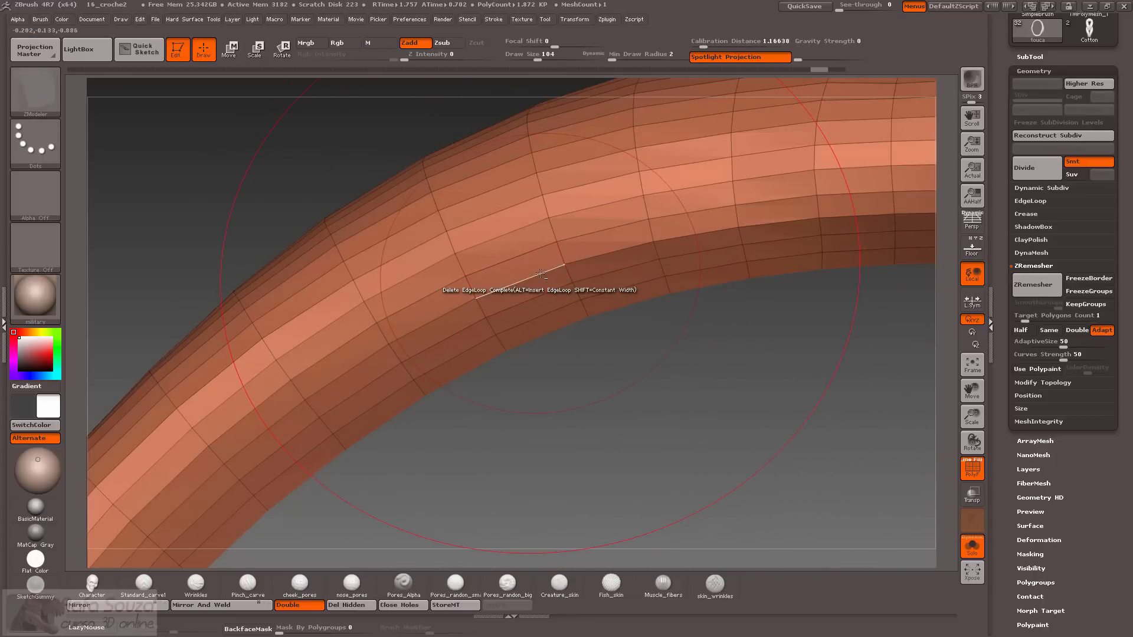
pyautogui.moveTo(652, 407); pyautogui.dragTo(617, 344)
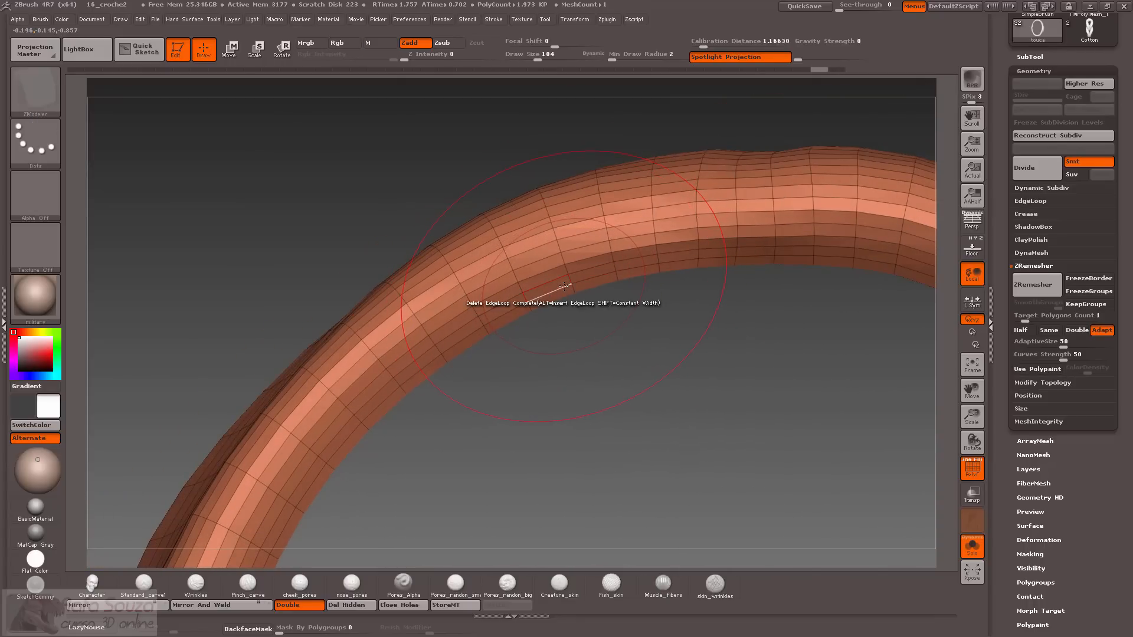
# Delete the surplus complete edge loops running along the headband's rim, one after another.
pyautogui.click(563, 286)
pyautogui.moveTo(607, 366); pyautogui.dragTo(585, 330)
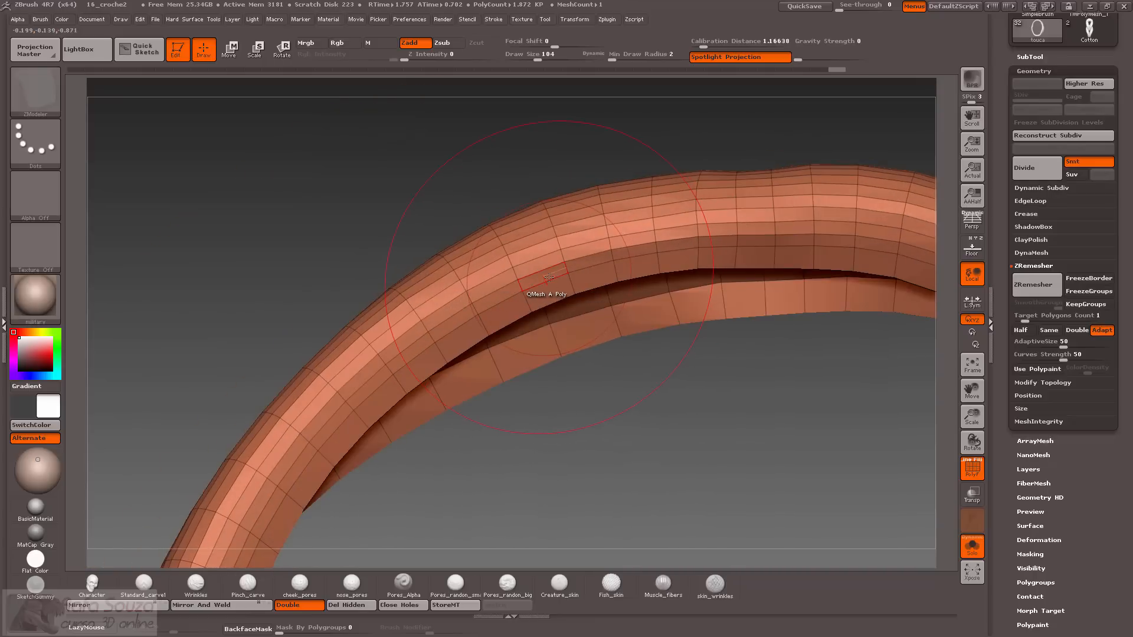
pyautogui.click(551, 280)
pyautogui.moveTo(584, 377); pyautogui.dragTo(635, 437)
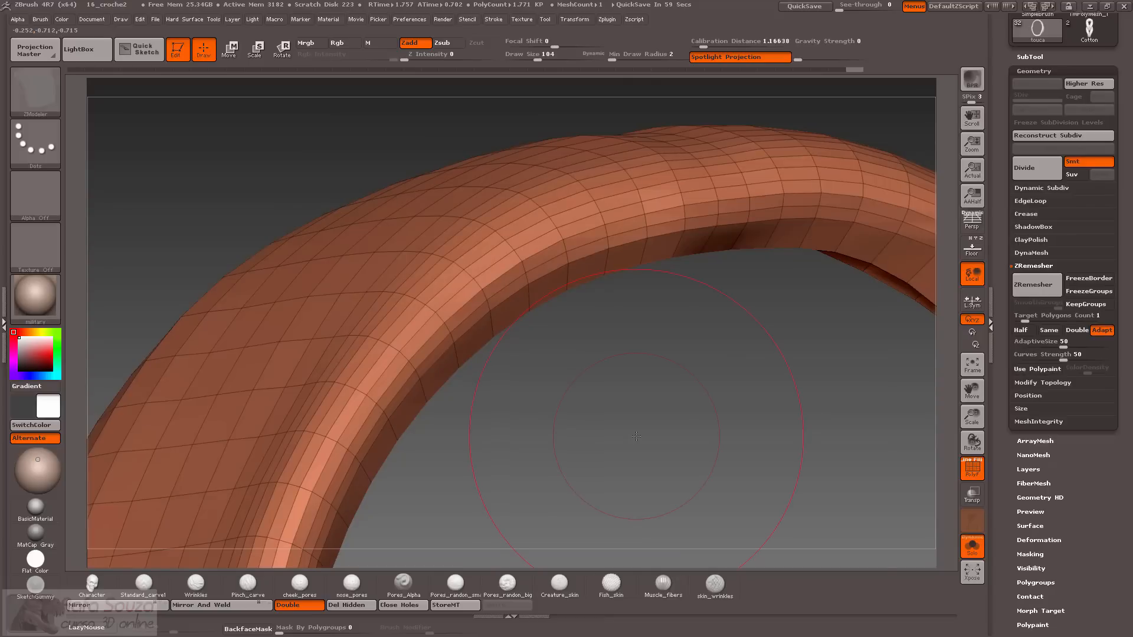
pyautogui.moveTo(607, 418); pyautogui.dragTo(481, 277)
pyautogui.click(501, 288)
pyautogui.click(494, 284)
pyautogui.click(471, 259)
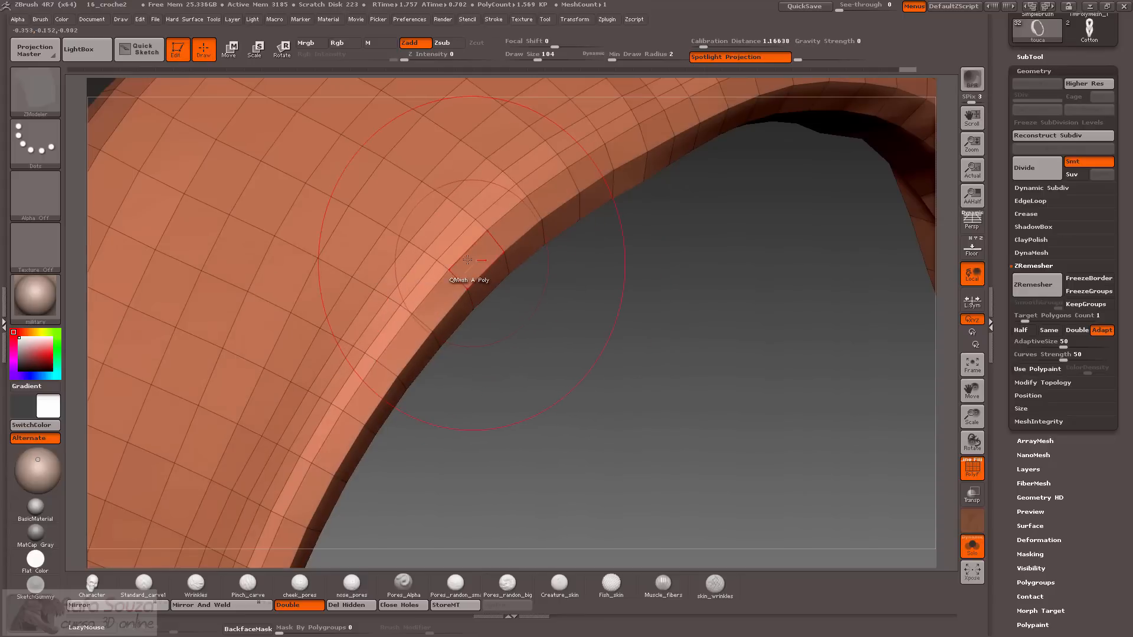
pyautogui.click(463, 248)
pyautogui.moveTo(566, 350); pyautogui.dragTo(543, 411)
pyautogui.click(451, 245)
pyautogui.click(479, 262)
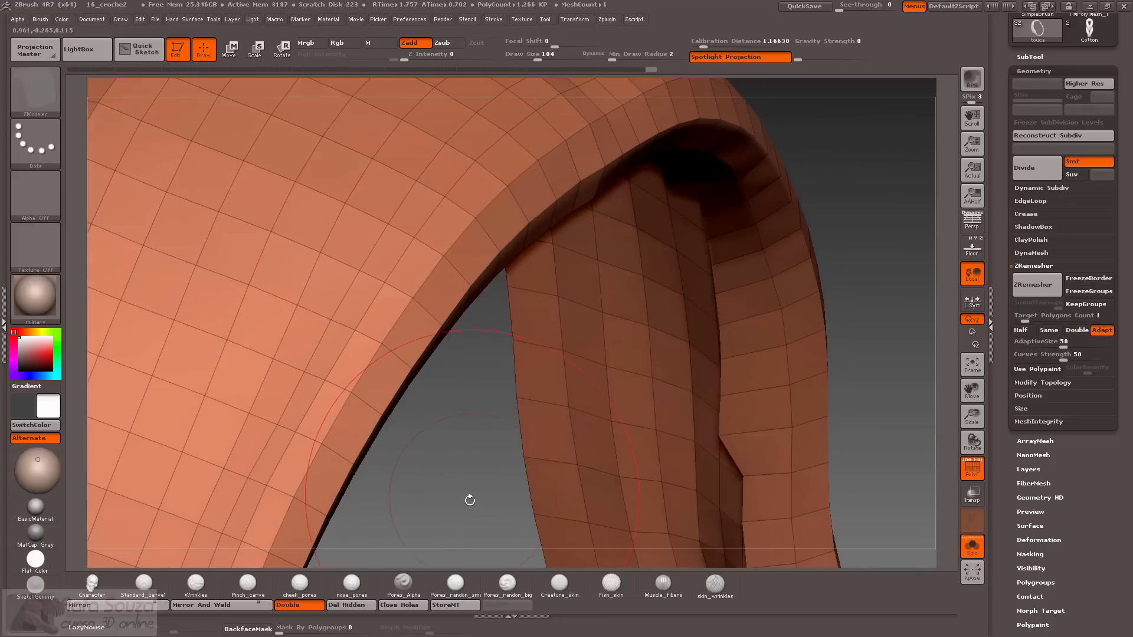
# Adjust the polygon flow along the headband's lower side edge using the Move brush with the draw size reduced to 68.
pyautogui.keyDown('alt'); pyautogui.moveTo(470, 498); pyautogui.dragTo(466, 337); pyautogui.keyUp('alt')
pyautogui.moveTo(636, 299); pyautogui.dragTo(614, 235)
pyautogui.moveTo(760, 258); pyautogui.dragTo(698, 273)
pyautogui.moveTo(271, 327)
pyautogui.mouseDown()
pyautogui.moveTo(236, 294)
pyautogui.moveTo(277, 323)
pyautogui.moveTo(753, 353)
pyautogui.moveTo(774, 326)
pyautogui.moveTo(748, 332)
pyautogui.mouseUp()
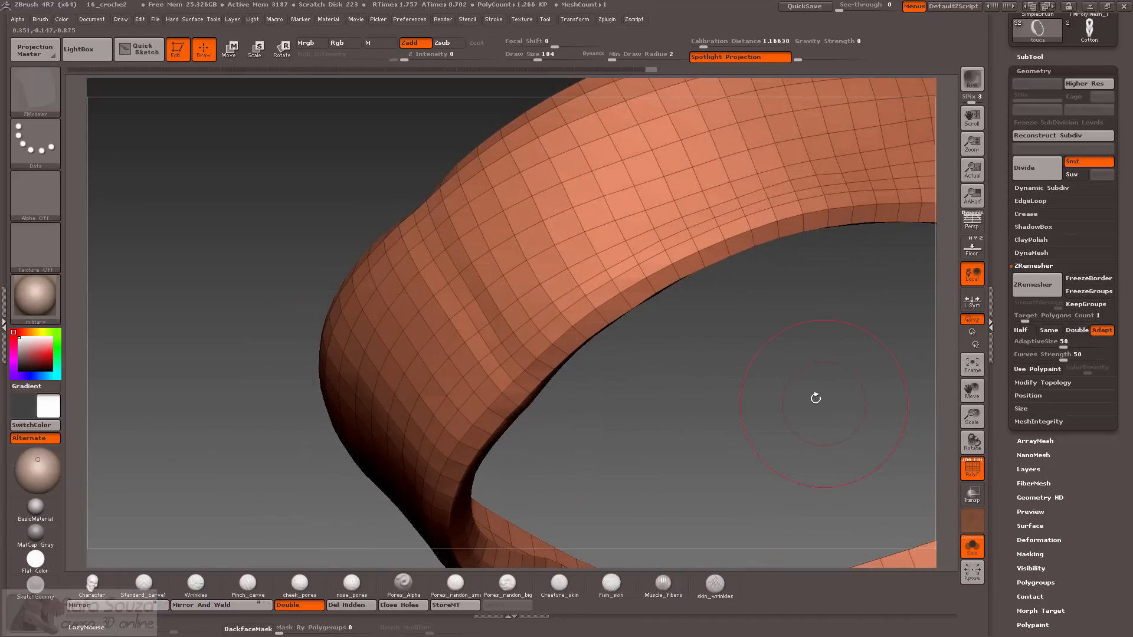
pyautogui.moveTo(816, 399); pyautogui.dragTo(766, 400)
pyautogui.press('b')
pyautogui.press('m')
pyautogui.press('v')
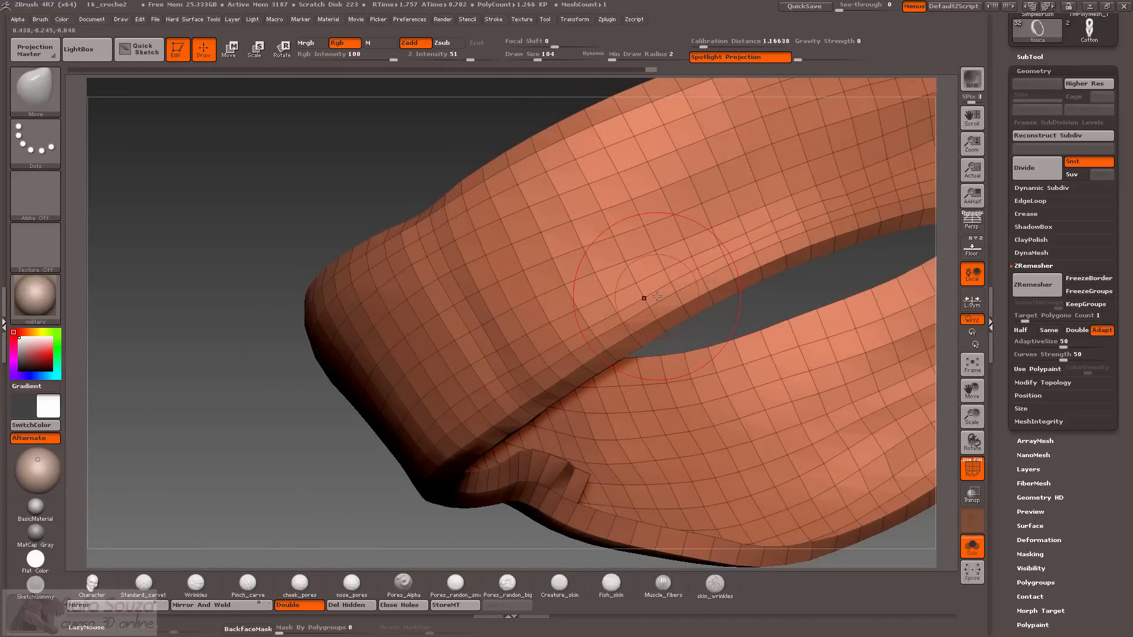
pyautogui.press('[')
pyautogui.moveTo(386, 144); pyautogui.dragTo(506, 151)
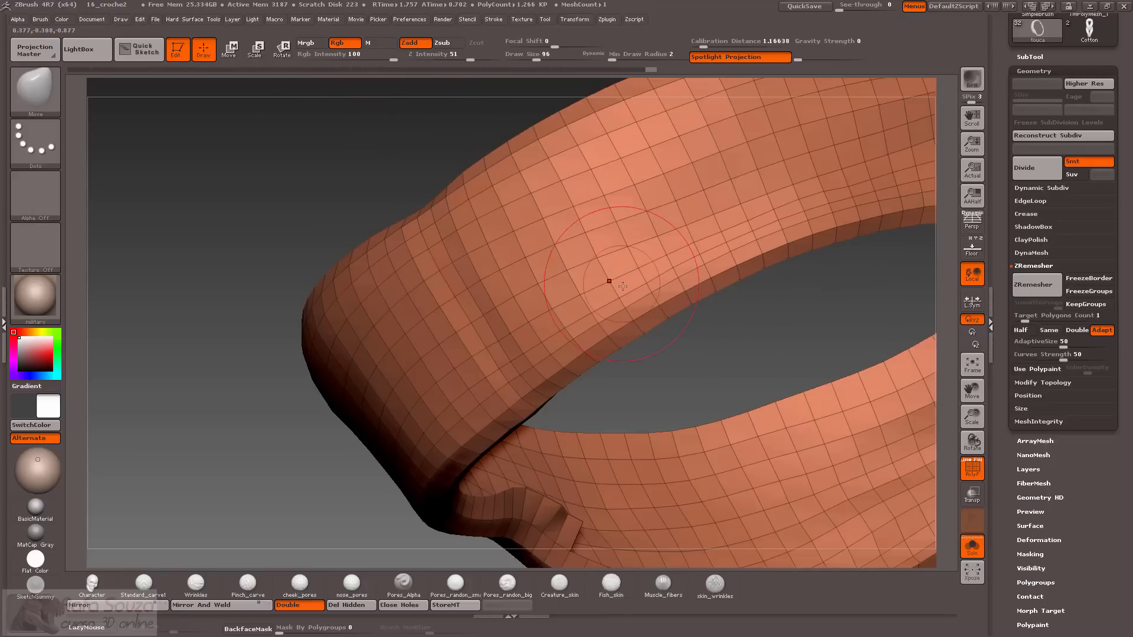
pyautogui.press('[')
pyautogui.moveTo(623, 305); pyautogui.dragTo(619, 304)
pyautogui.moveTo(672, 265)
pyautogui.mouseDown()
pyautogui.moveTo(731, 239)
pyautogui.moveTo(704, 264)
pyautogui.moveTo(723, 259)
pyautogui.mouseUp()
pyautogui.press('[')
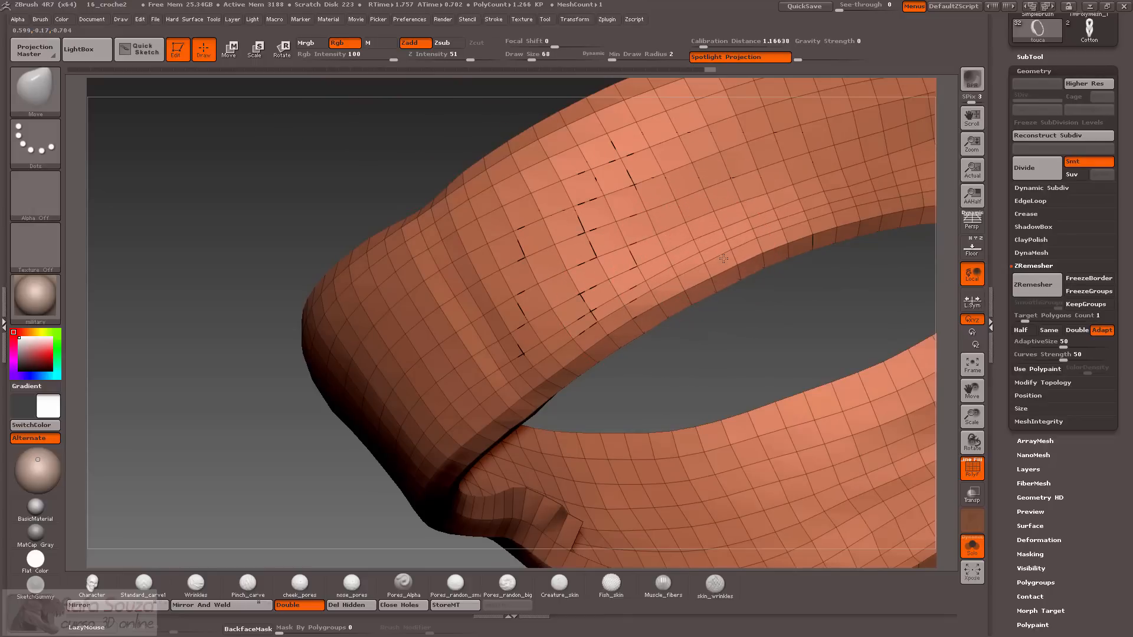
pyautogui.moveTo(761, 318); pyautogui.dragTo(761, 309)
pyautogui.moveTo(725, 253); pyautogui.dragTo(731, 248)
pyautogui.moveTo(769, 303); pyautogui.dragTo(711, 247)
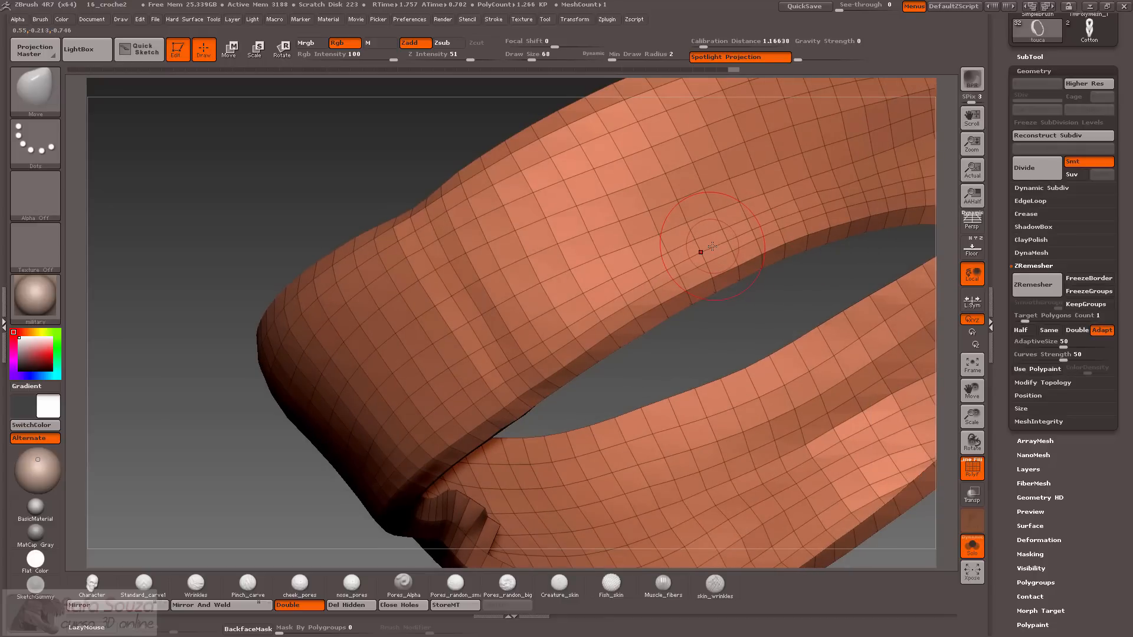
# Switch to the ZModeler brush and try deleting another complete edge loop along the headband's lower edge.
pyautogui.press('b')
pyautogui.press('z')
pyautogui.press(',')
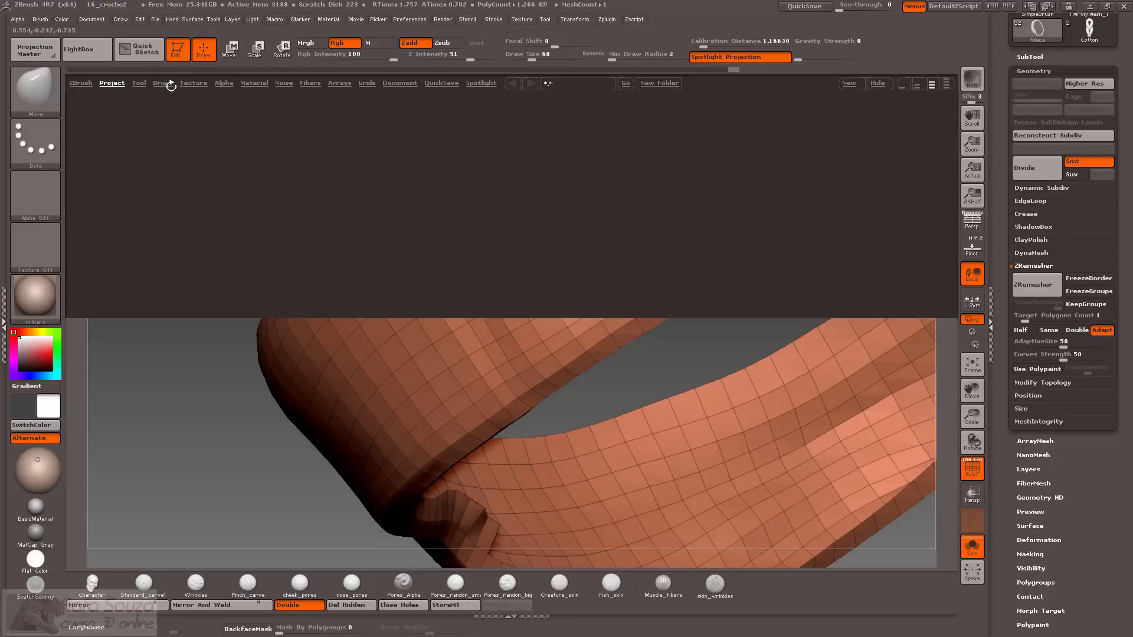
pyautogui.press(',')
pyautogui.press('b')
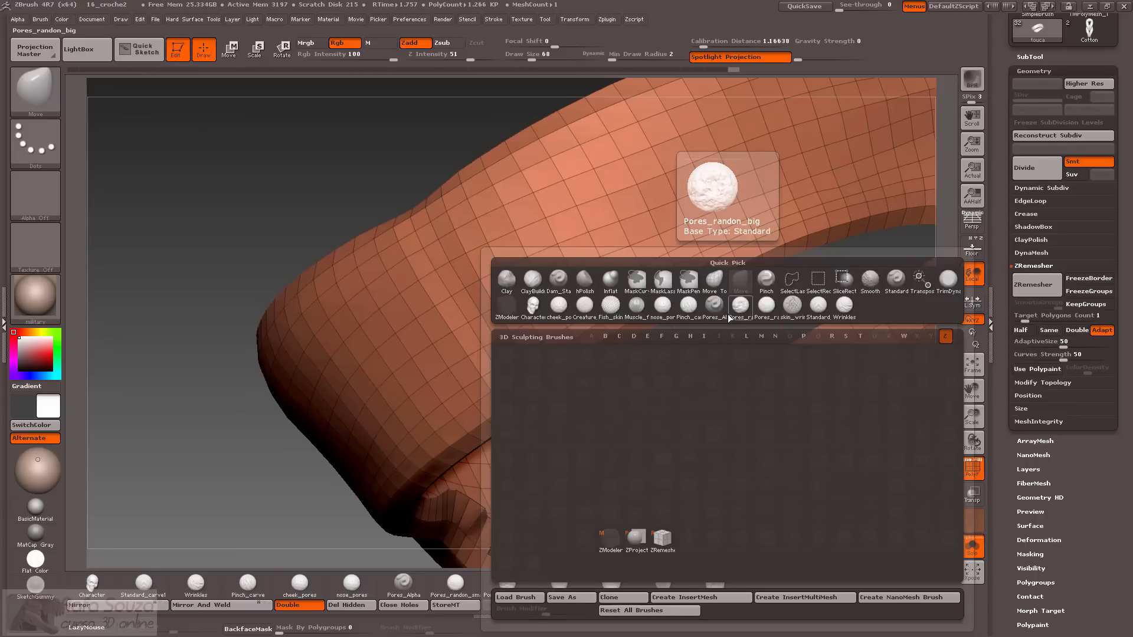
pyautogui.press('m')
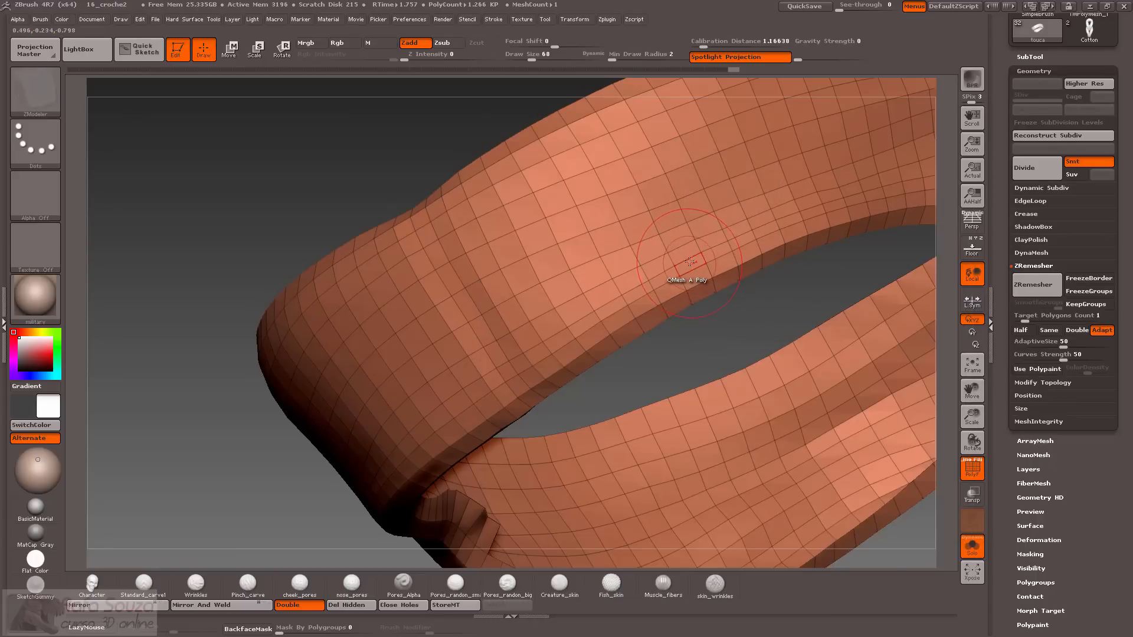
pyautogui.moveTo(782, 320); pyautogui.dragTo(719, 283)
pyautogui.keyDown('alt'); pyautogui.moveTo(604, 306); pyautogui.dragTo(626, 317); pyautogui.keyUp('alt')
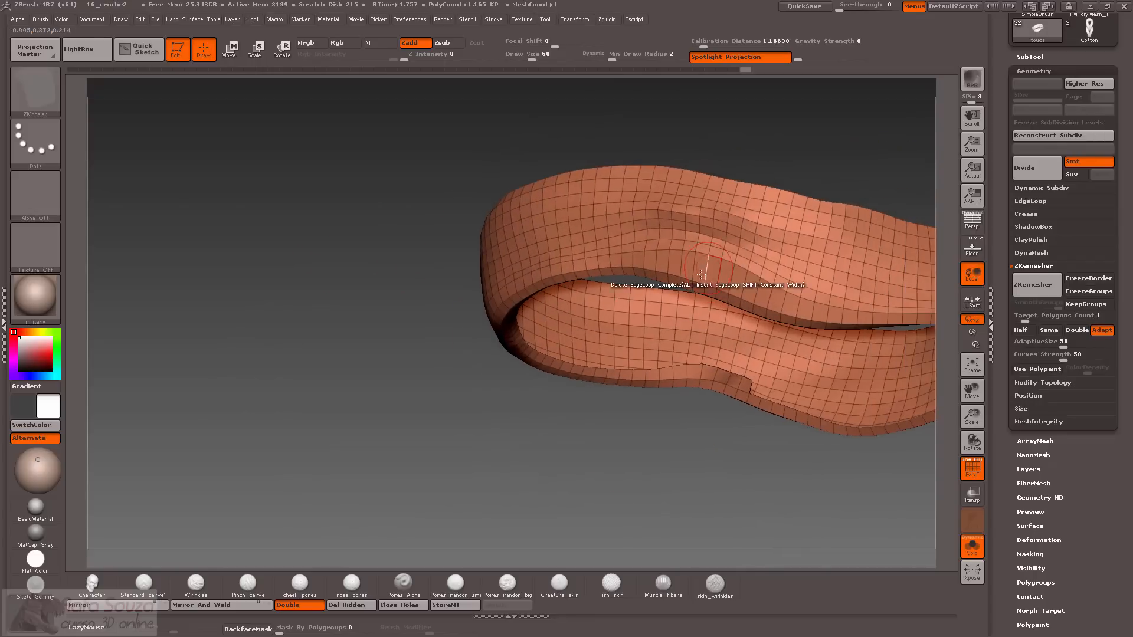
pyautogui.moveTo(562, 435); pyautogui.dragTo(671, 253)
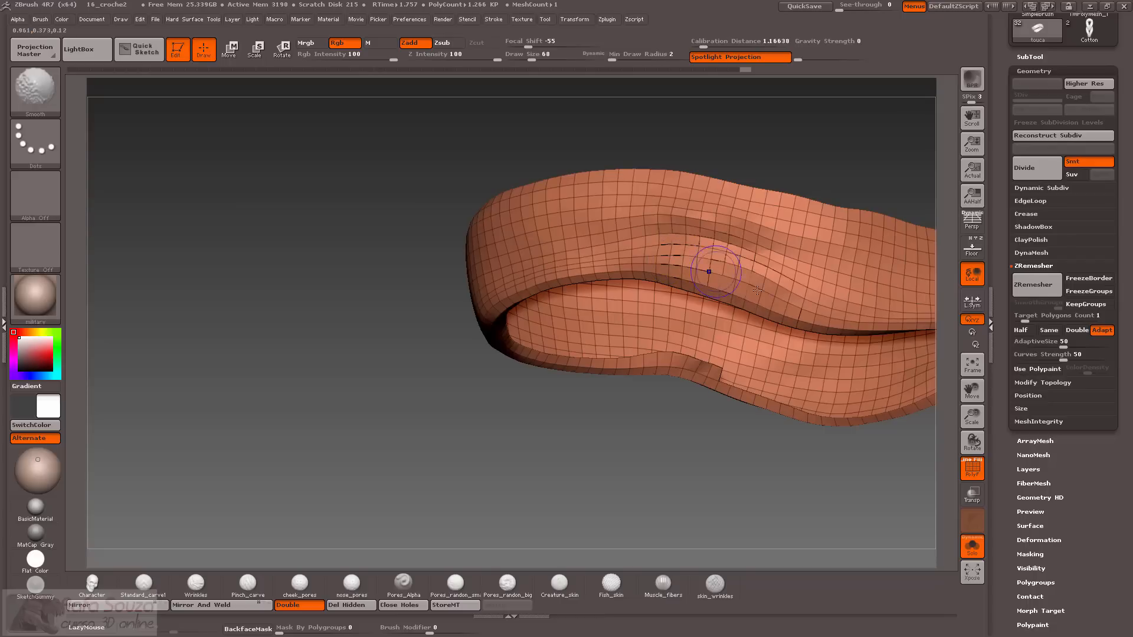
# Smooth the polygons along the headband's lower edge and outer side with the Smooth brush.
pyautogui.moveTo(676, 472); pyautogui.dragTo(683, 405)
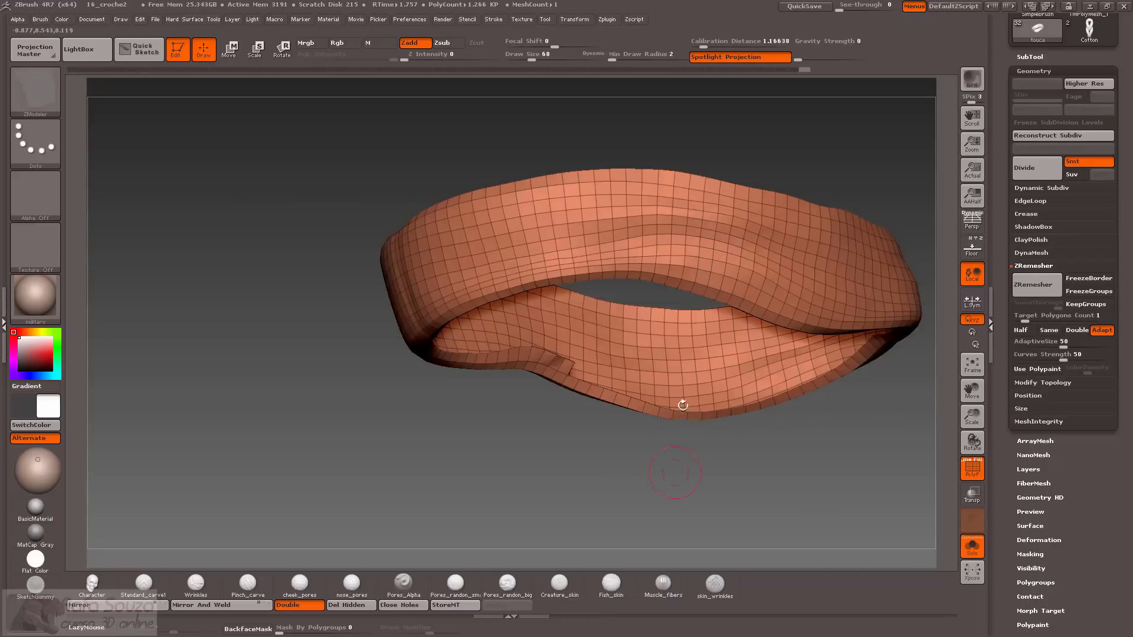
pyautogui.keyDown('shift'); pyautogui.moveTo(634, 257); pyautogui.dragTo(502, 278); pyautogui.keyUp('shift')
pyautogui.moveTo(502, 277); pyautogui.dragTo(536, 268, button='right')
pyautogui.keyDown('shift'); pyautogui.moveTo(536, 267); pyautogui.dragTo(556, 267); pyautogui.keyUp('shift')
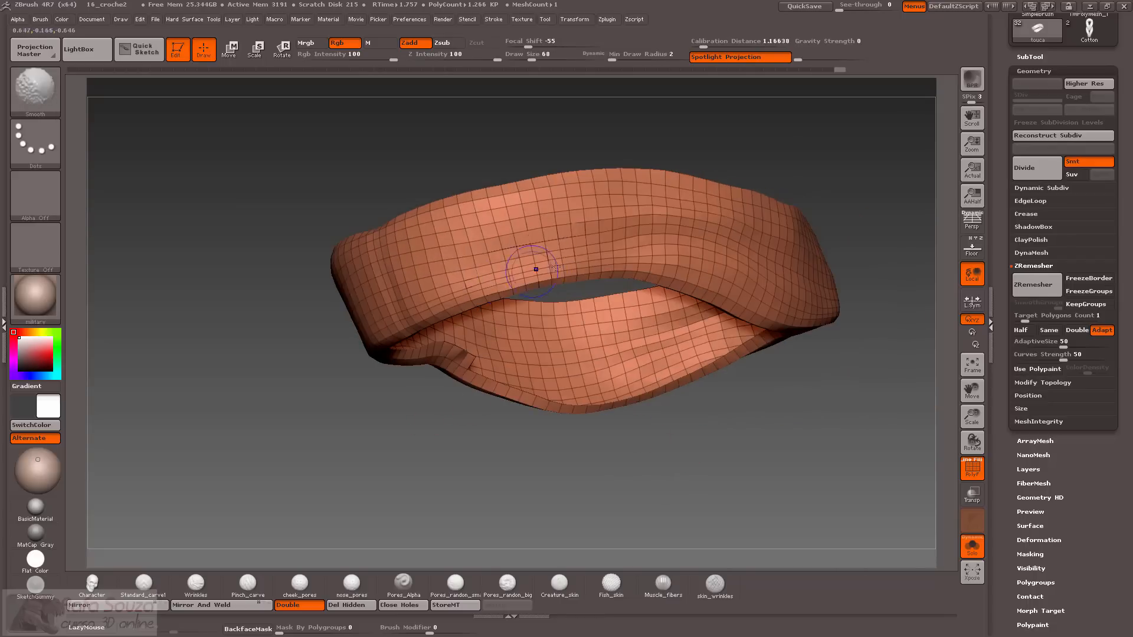
pyautogui.keyDown('alt'); pyautogui.moveTo(402, 437); pyautogui.dragTo(357, 381); pyautogui.keyUp('alt')
pyautogui.keyDown('shift'); pyautogui.moveTo(419, 290); pyautogui.dragTo(475, 277); pyautogui.keyUp('shift')
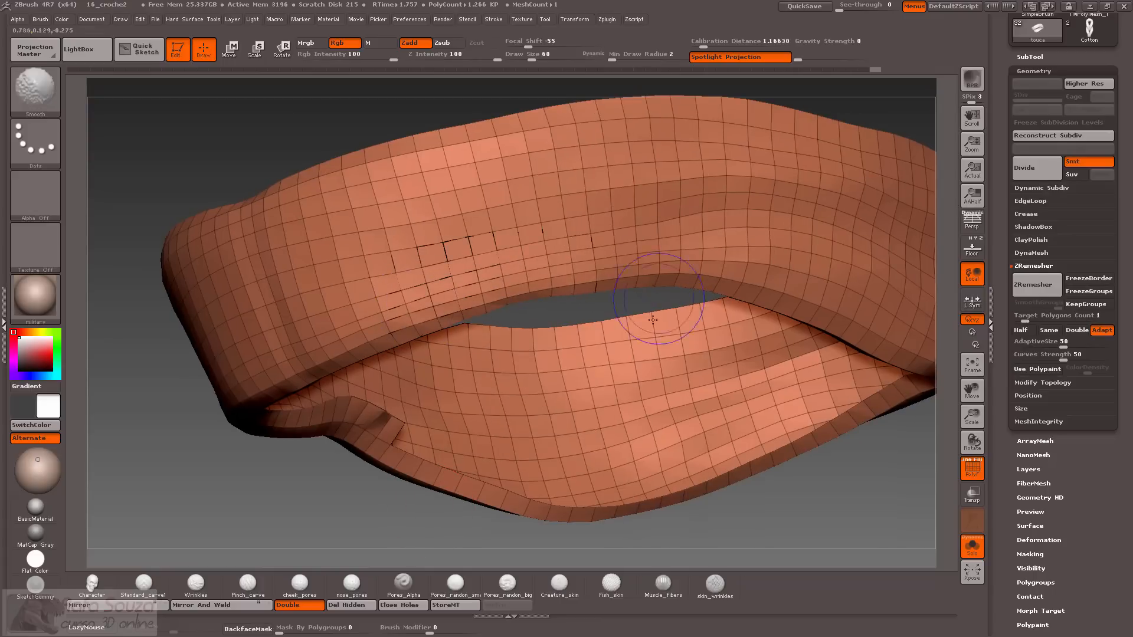
pyautogui.keyDown('shift'); pyautogui.moveTo(619, 348); pyautogui.dragTo(496, 322); pyautogui.keyUp('shift')
pyautogui.moveTo(225, 143); pyautogui.dragTo(266, 148)
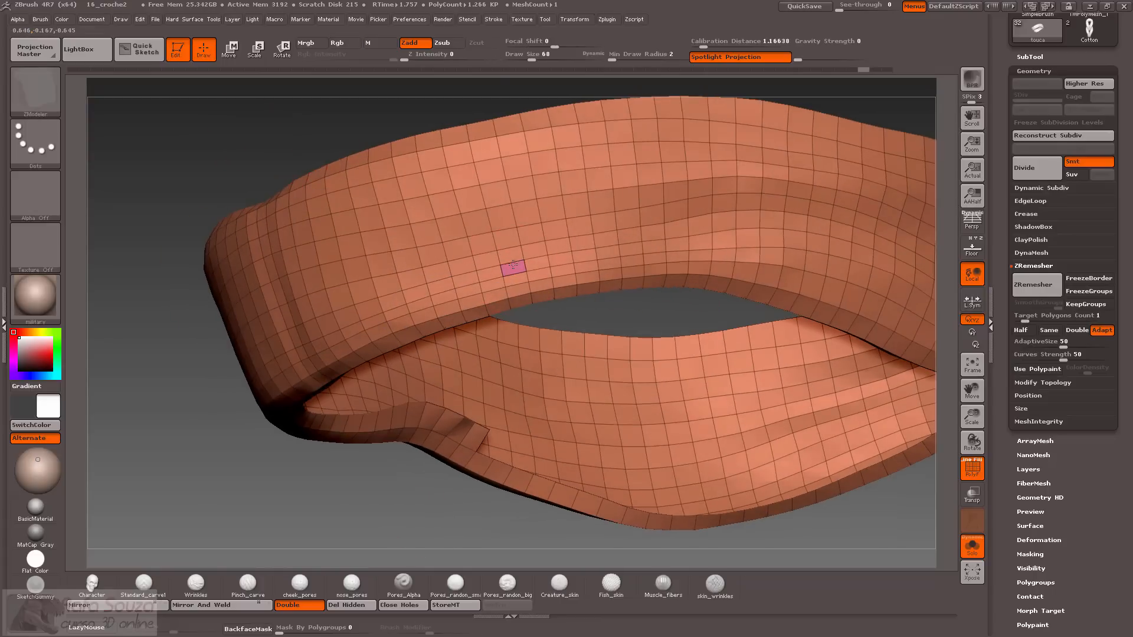
# Refine the contour of the headband's lower edge around the opening with the Move brush and light smoothing.
pyautogui.press('b')
pyautogui.press('m')
pyautogui.press('v')
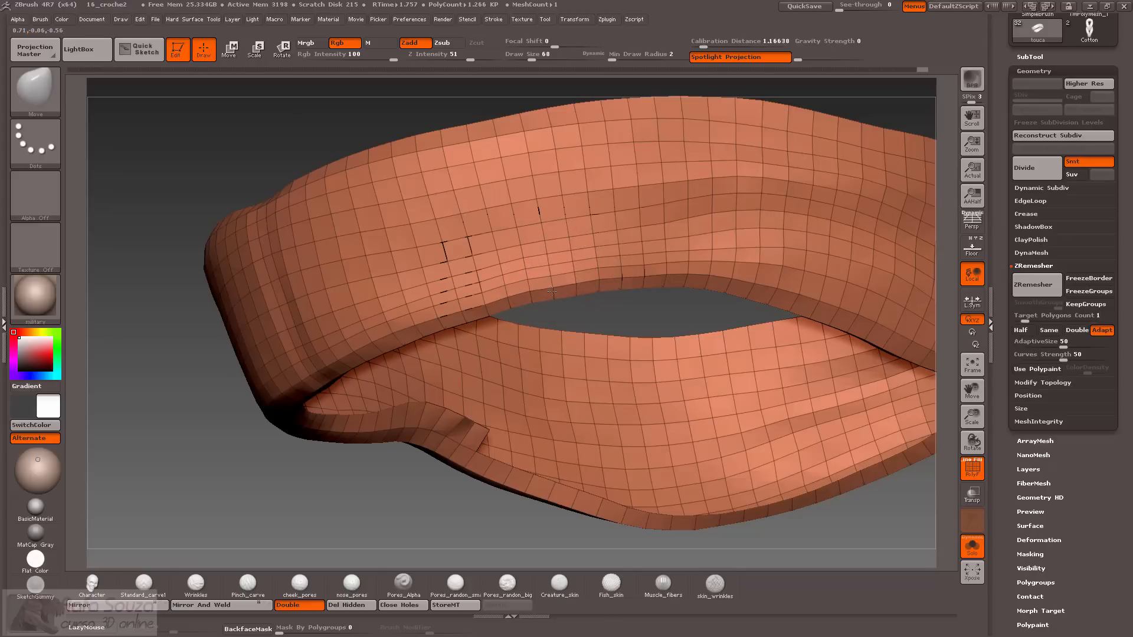
pyautogui.moveTo(552, 291); pyautogui.dragTo(531, 277)
pyautogui.keyDown('shift'); pyautogui.moveTo(593, 259); pyautogui.dragTo(476, 271); pyautogui.keyUp('shift')
pyautogui.moveTo(215, 507)
pyautogui.mouseDown()
pyautogui.moveTo(224, 446)
pyautogui.moveTo(169, 425)
pyautogui.moveTo(236, 374)
pyautogui.moveTo(262, 328)
pyautogui.moveTo(255, 313)
pyautogui.moveTo(240, 366)
pyautogui.moveTo(252, 353)
pyautogui.moveTo(437, 471)
pyautogui.moveTo(468, 473)
pyautogui.moveTo(455, 445)
pyautogui.moveTo(462, 451)
pyautogui.moveTo(474, 398)
pyautogui.mouseUp()
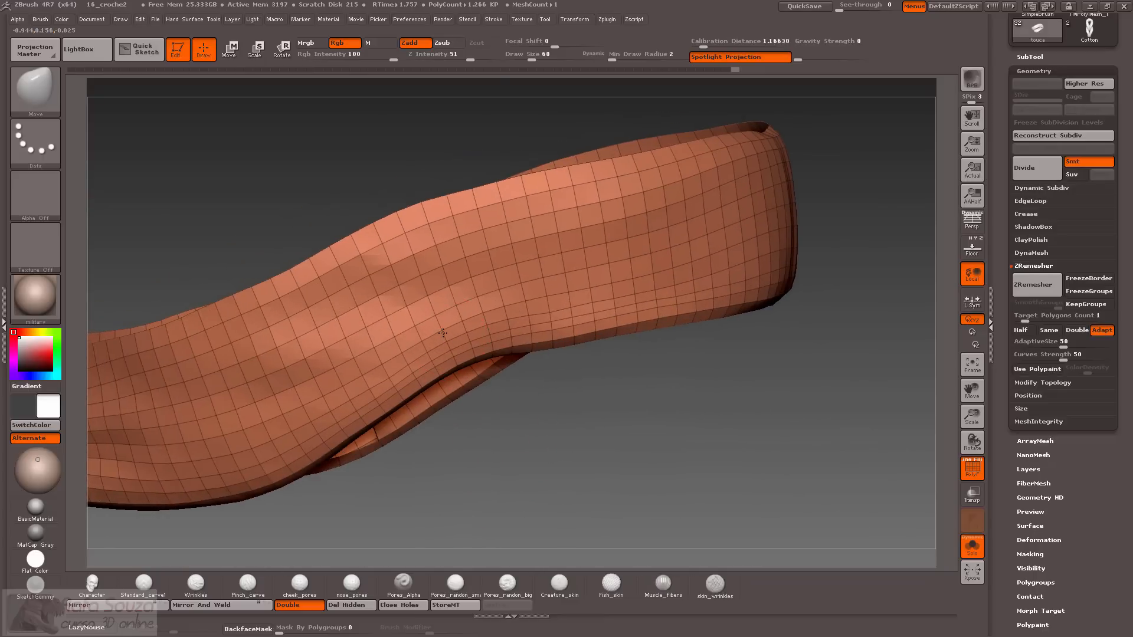
pyautogui.moveTo(459, 355); pyautogui.dragTo(563, 413)
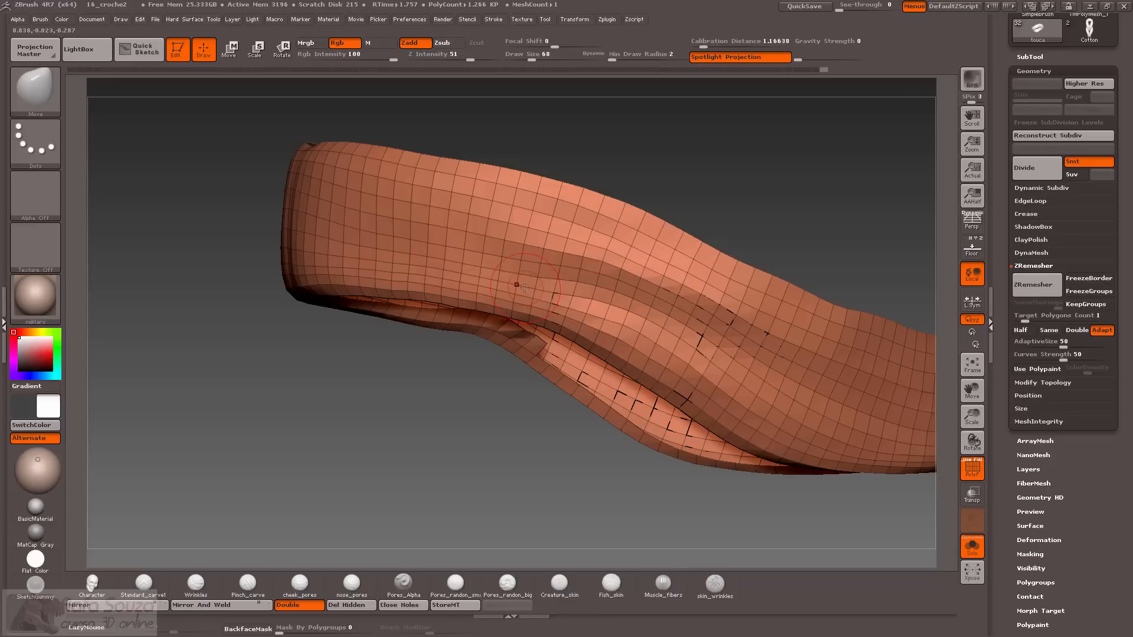
pyautogui.moveTo(419, 373); pyautogui.dragTo(395, 387)
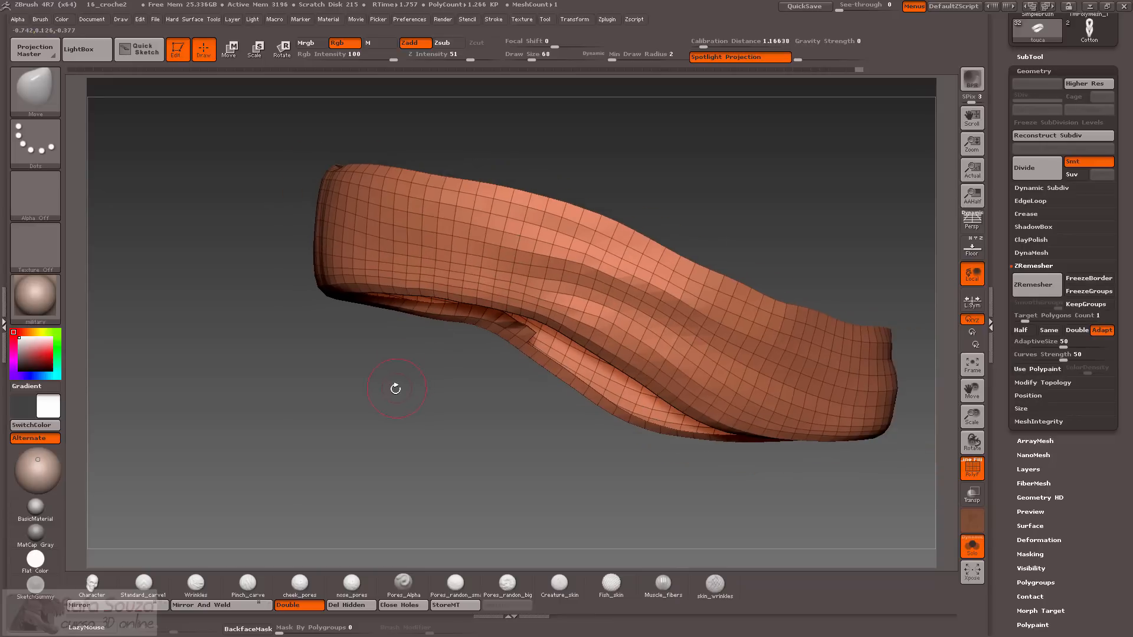
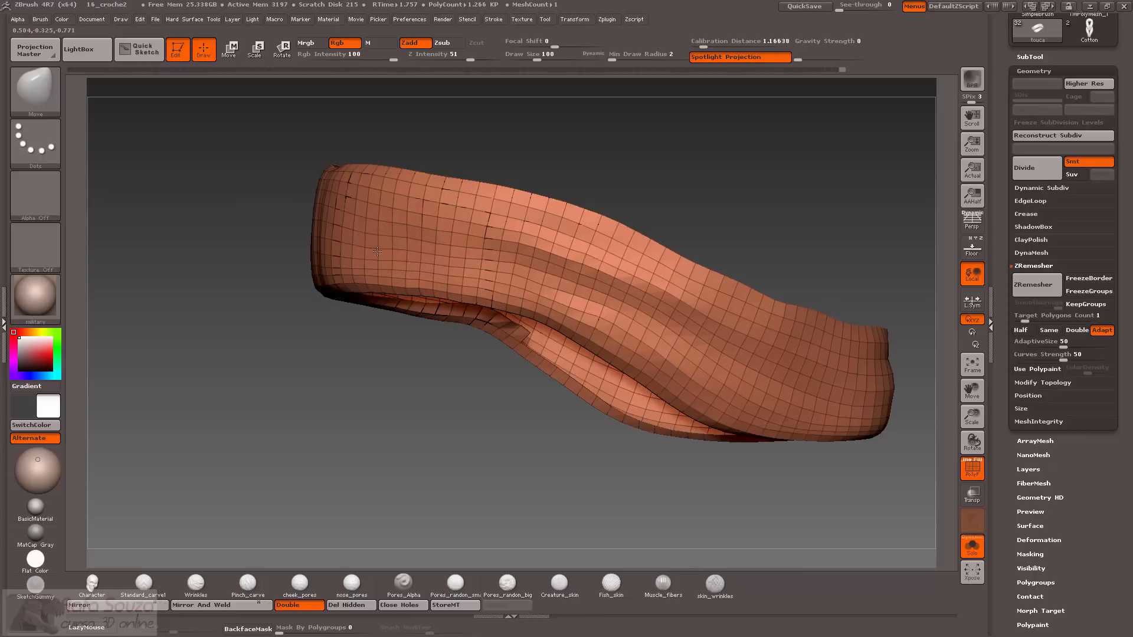
# Adjust the front of the headband at draw size 100, undoing unwanted strokes, and enable BackfaceMask for the Smooth brush.
pyautogui.moveTo(336, 388); pyautogui.dragTo(478, 335)
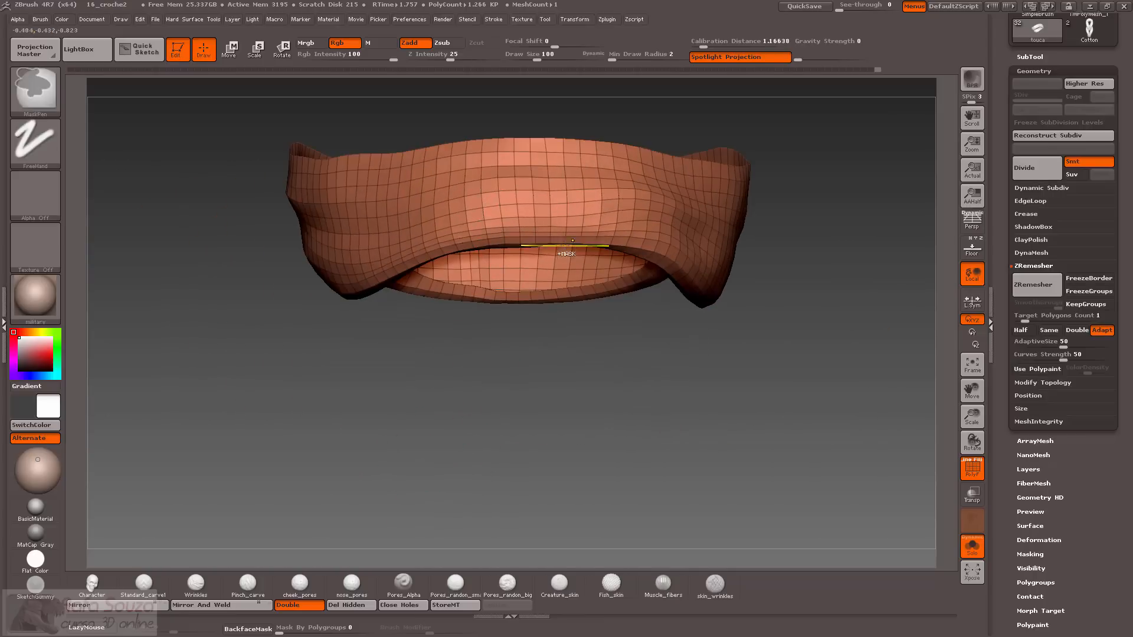
pyautogui.keyDown('shift'); pyautogui.moveTo(572, 248); pyautogui.dragTo(564, 246); pyautogui.keyUp('shift')
pyautogui.moveTo(448, 326); pyautogui.dragTo(465, 236)
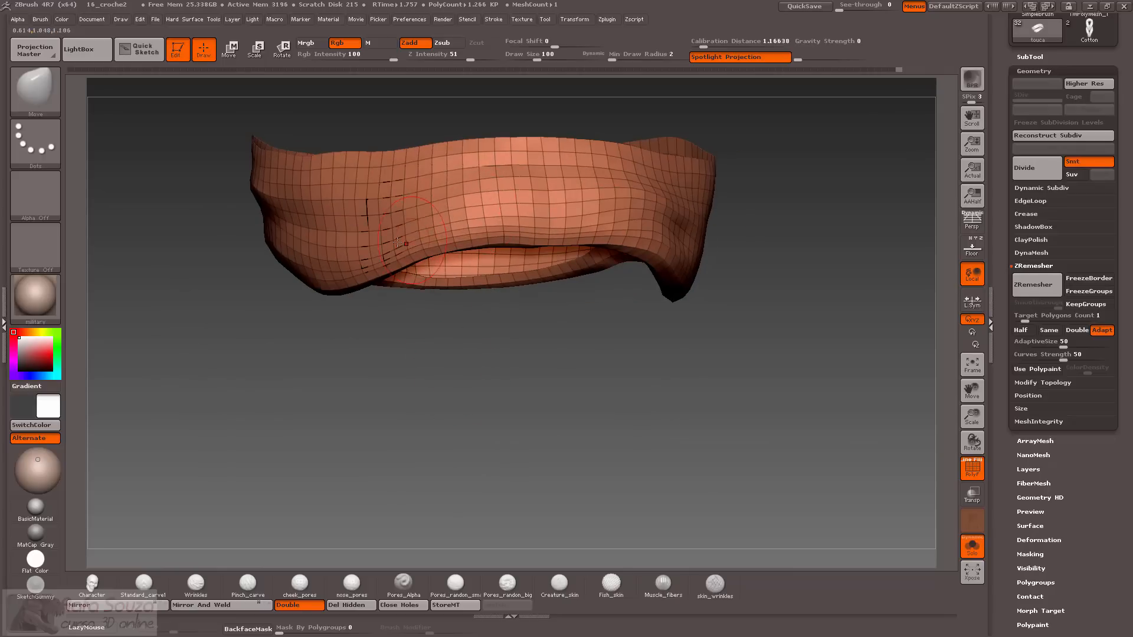
pyautogui.press('shift')
pyautogui.moveTo(641, 313); pyautogui.dragTo(612, 276)
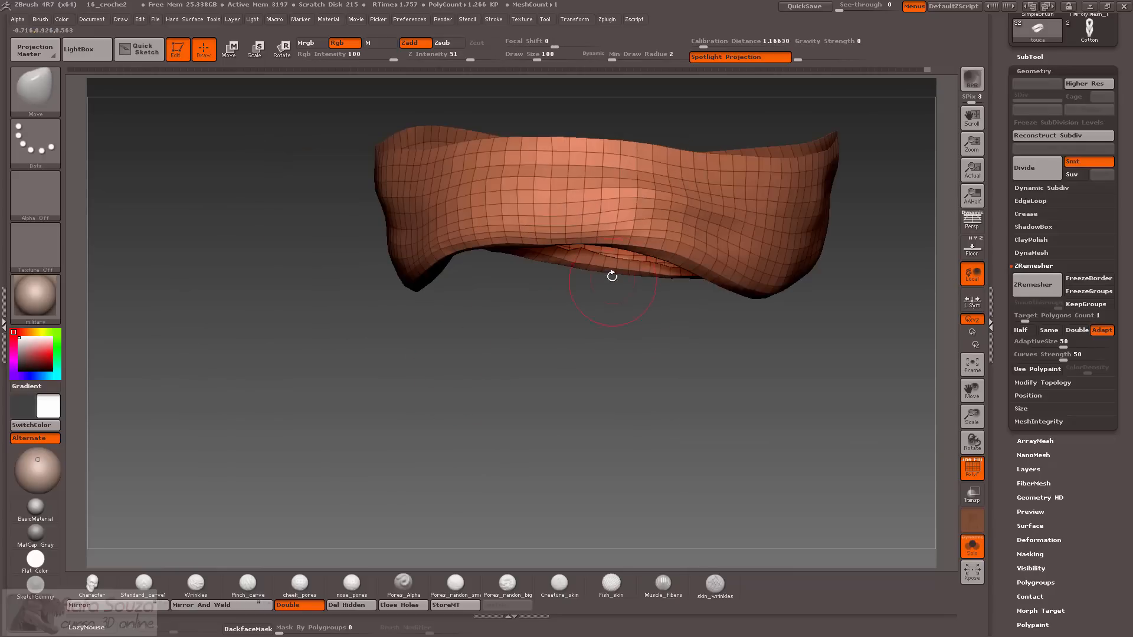
pyautogui.hotkey('ctrl', 'z')
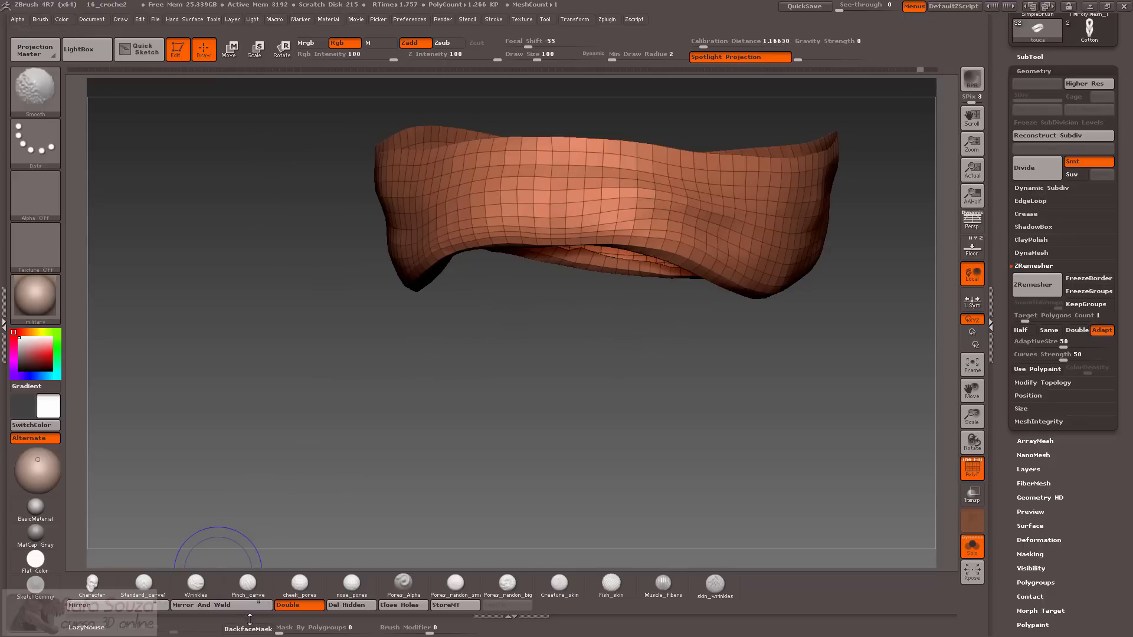
pyautogui.moveTo(485, 348); pyautogui.dragTo(502, 403)
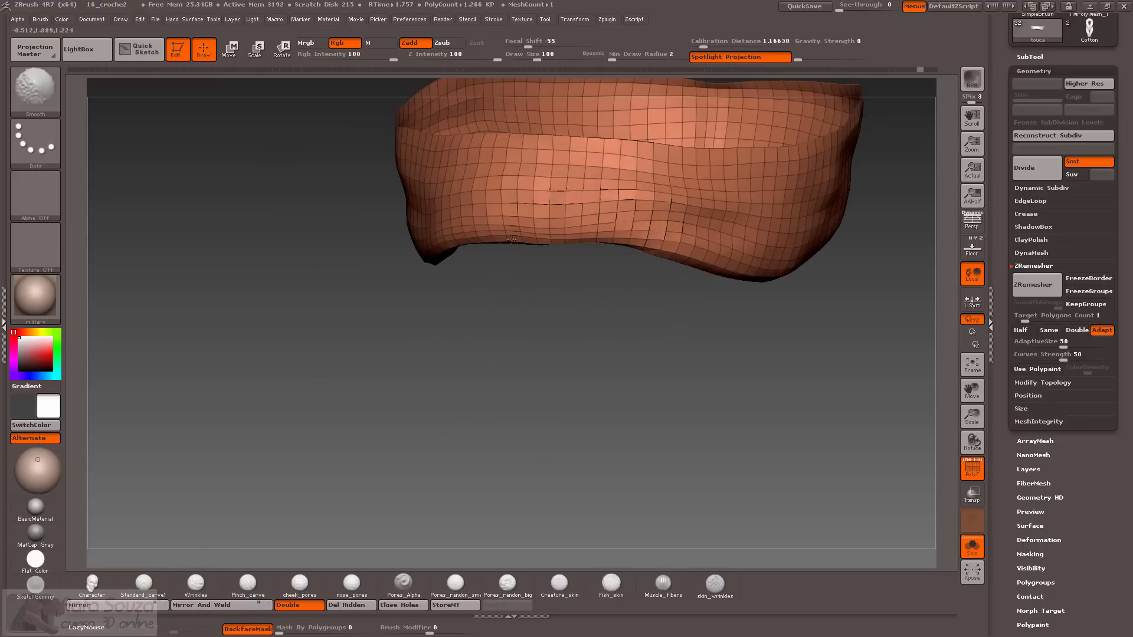
pyautogui.hotkey('ctrl', 'z')
# Reshape the front band and lower rim of the headband with the Move brush at draw size 100.
pyautogui.press('b')
pyautogui.press('m')
pyautogui.press('v')
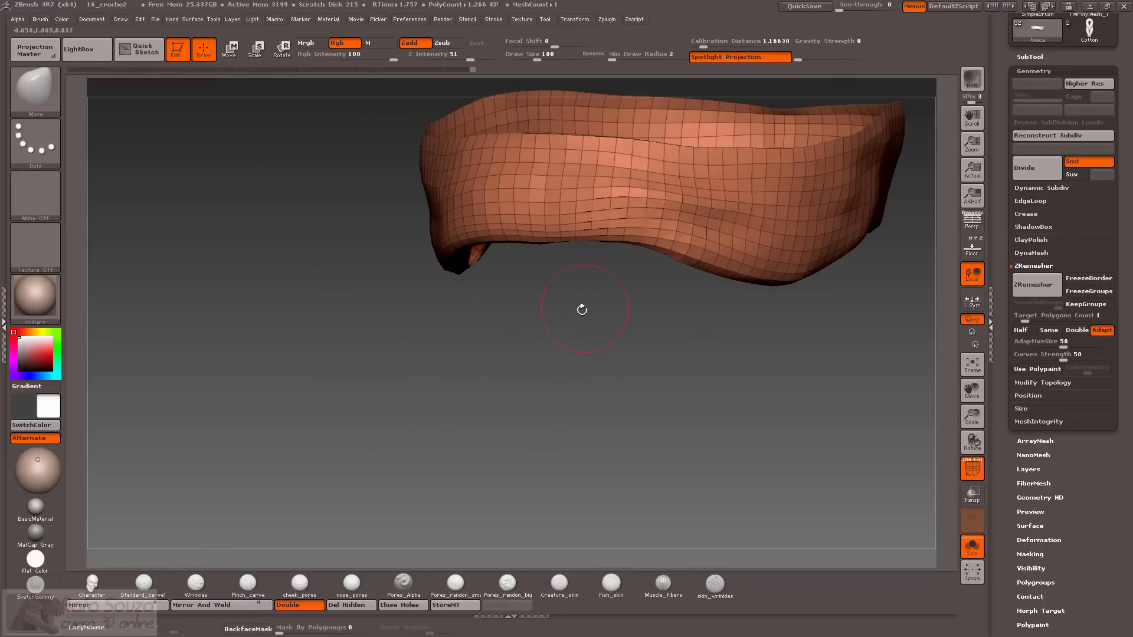
pyautogui.hotkey('ctrl', 'shift', 'z')
pyautogui.moveTo(499, 213); pyautogui.dragTo(457, 218)
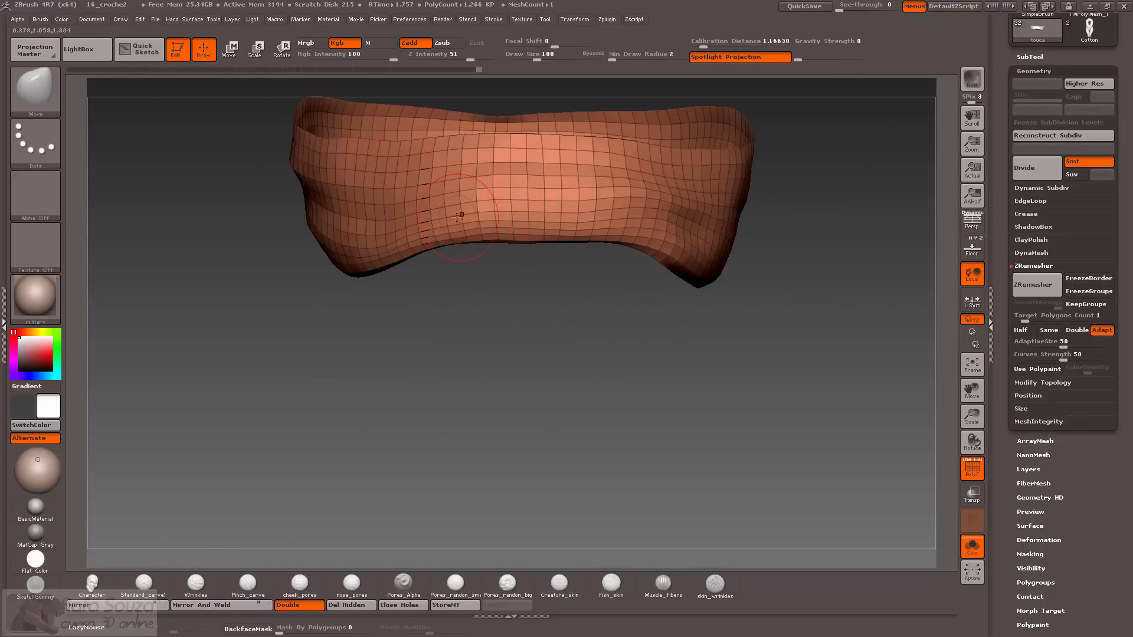
pyautogui.moveTo(523, 207)
pyautogui.mouseDown()
pyautogui.moveTo(519, 295)
pyautogui.moveTo(612, 352)
pyautogui.moveTo(718, 382)
pyautogui.moveTo(782, 314)
pyautogui.mouseUp()
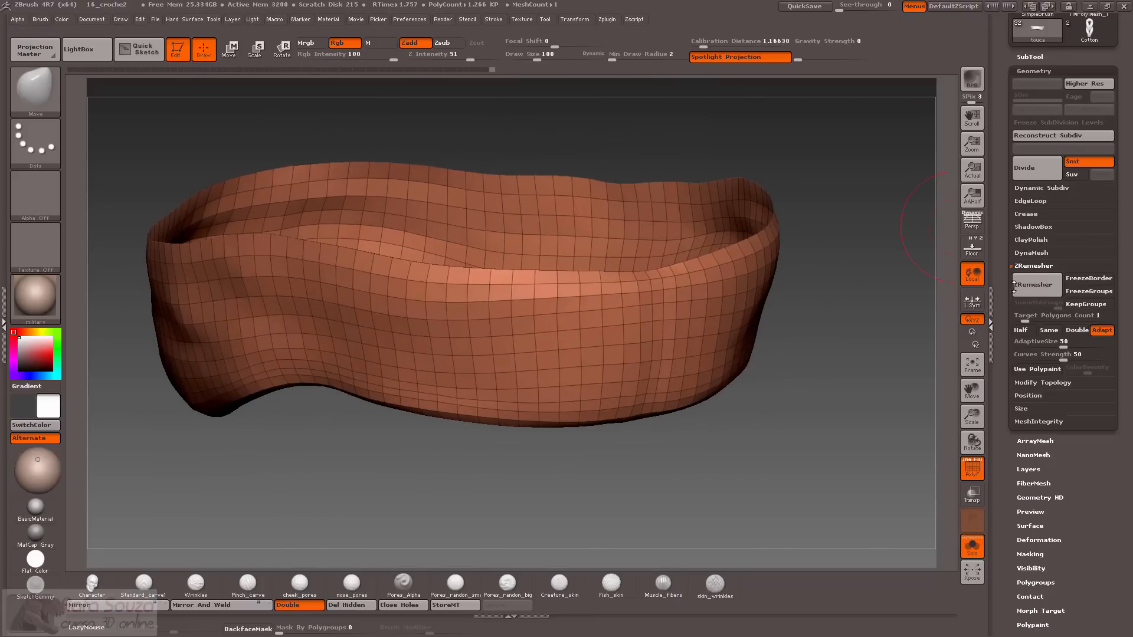
# Assign the Cotton module as the headband's Micro Mesh and align the polygon edges so the knit runs in one direction.
pyautogui.click(1016, 383)
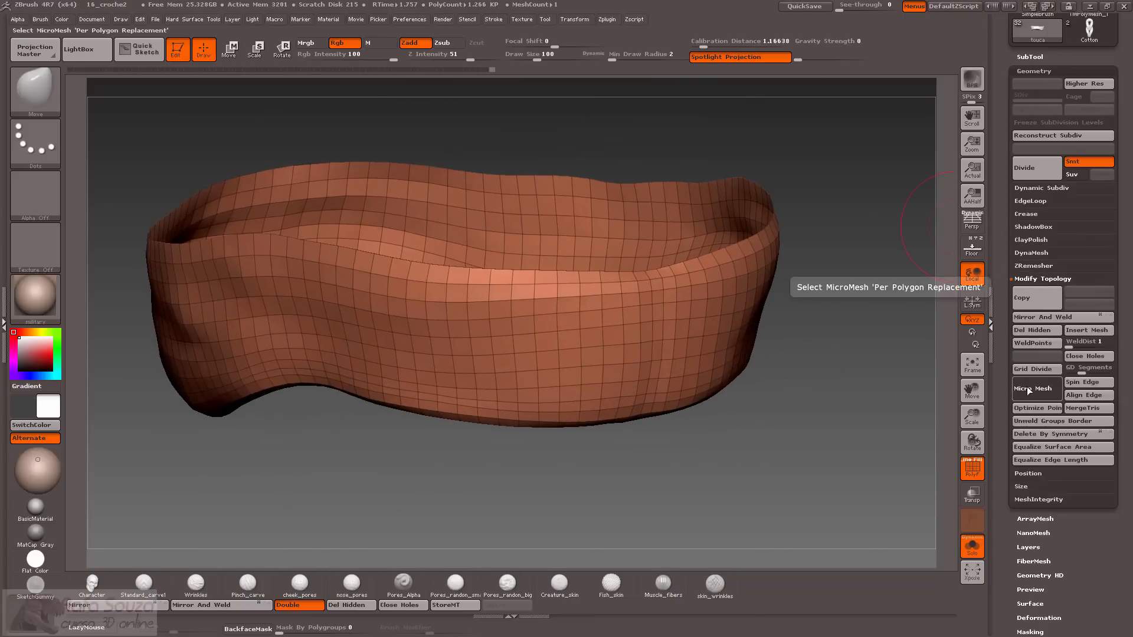
pyautogui.click(1030, 389)
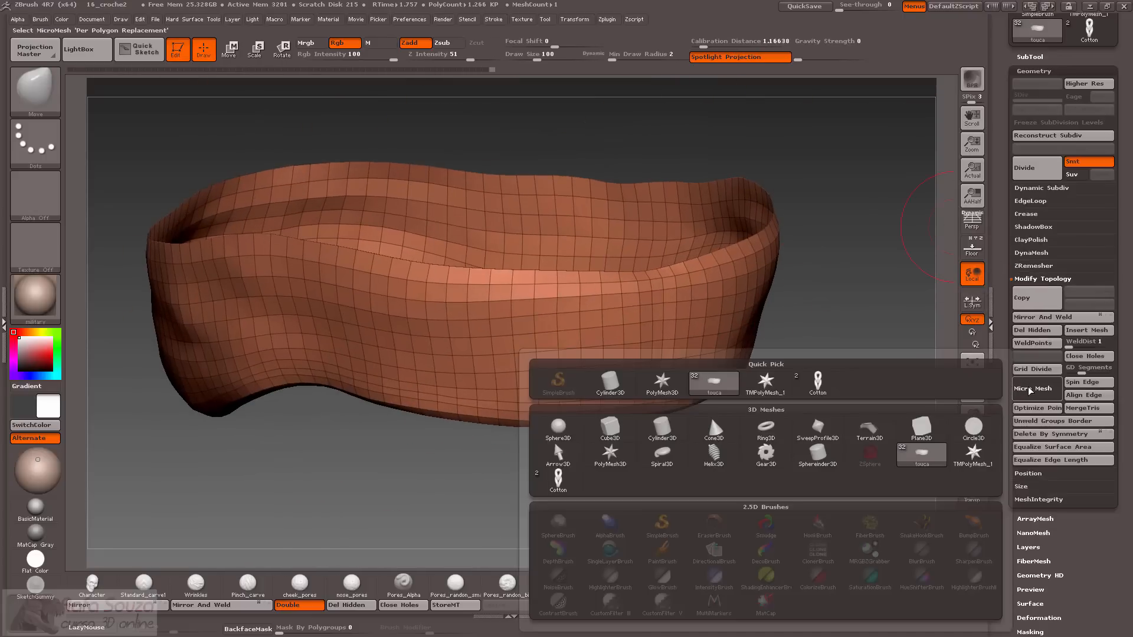
pyautogui.click(817, 384)
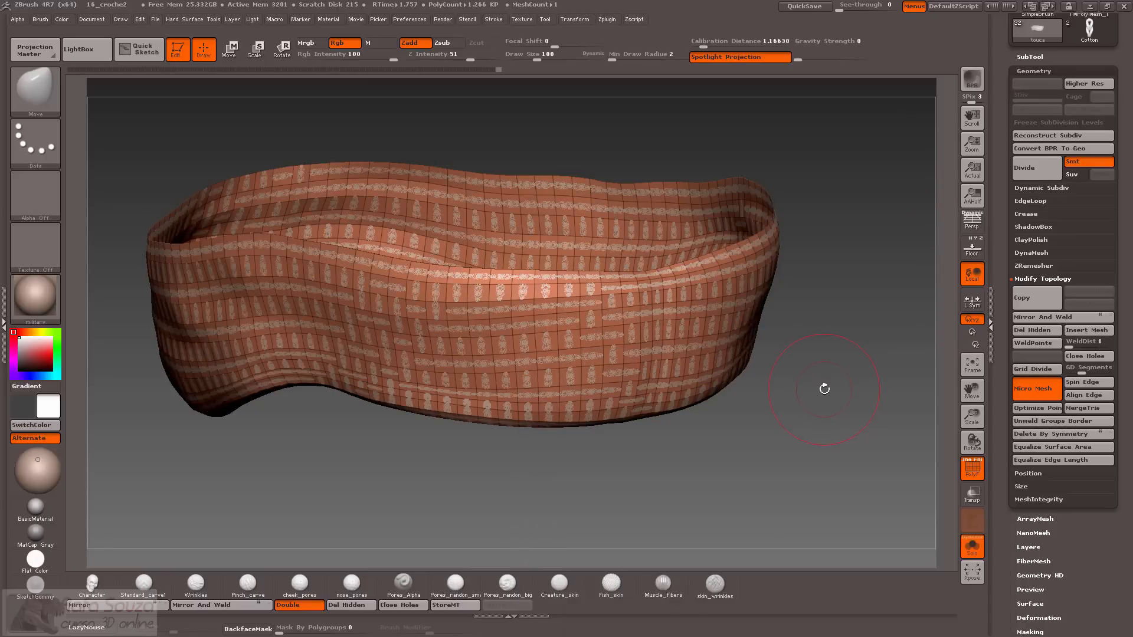
pyautogui.click(1075, 395)
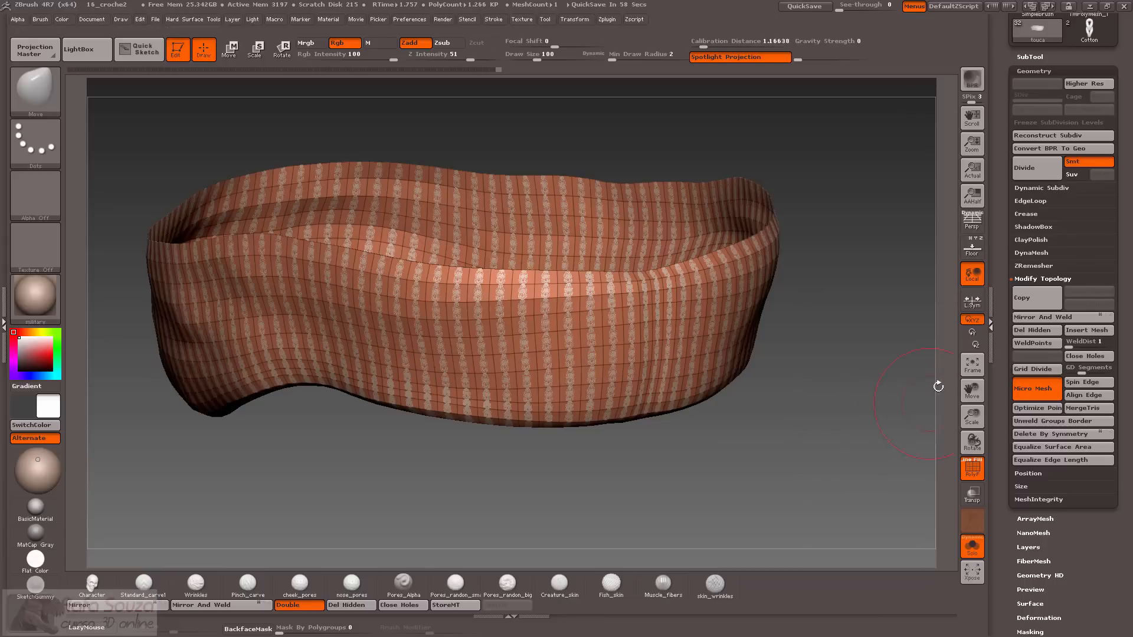
pyautogui.moveTo(823, 417); pyautogui.dragTo(699, 337)
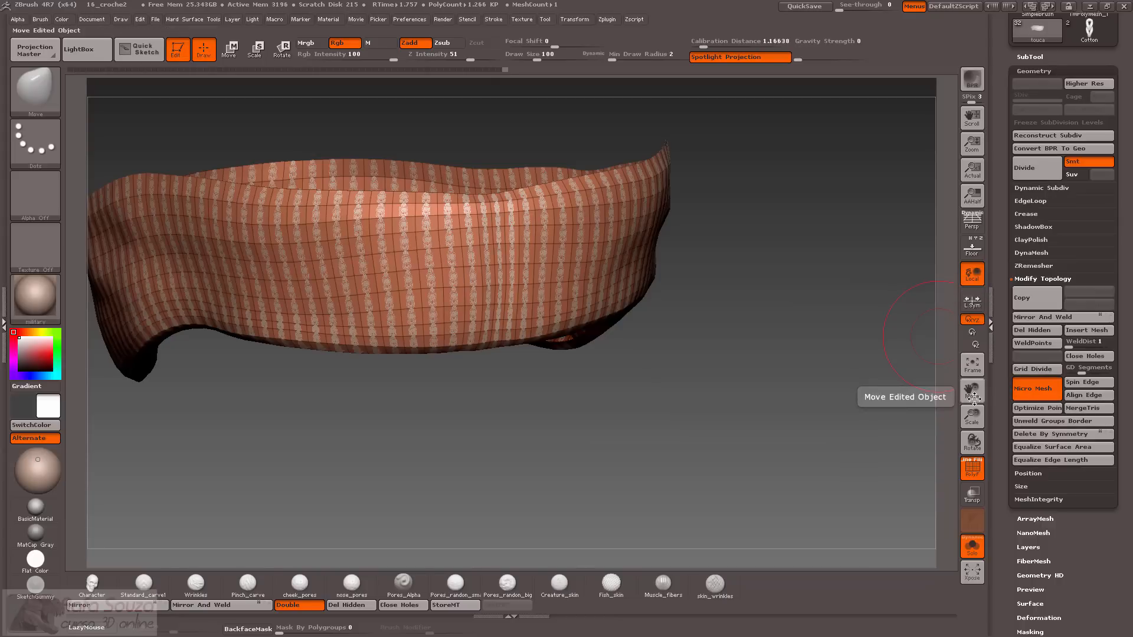
# Smooth the polygons down the centre of the headband's front with the Smooth brush.
pyautogui.moveTo(785, 416)
pyautogui.mouseDown()
pyautogui.moveTo(726, 392)
pyautogui.moveTo(785, 431)
pyautogui.moveTo(807, 425)
pyautogui.moveTo(820, 360)
pyautogui.moveTo(889, 451)
pyautogui.moveTo(893, 440)
pyautogui.moveTo(891, 469)
pyautogui.mouseUp()
pyautogui.click(972, 473)
pyautogui.click(971, 469)
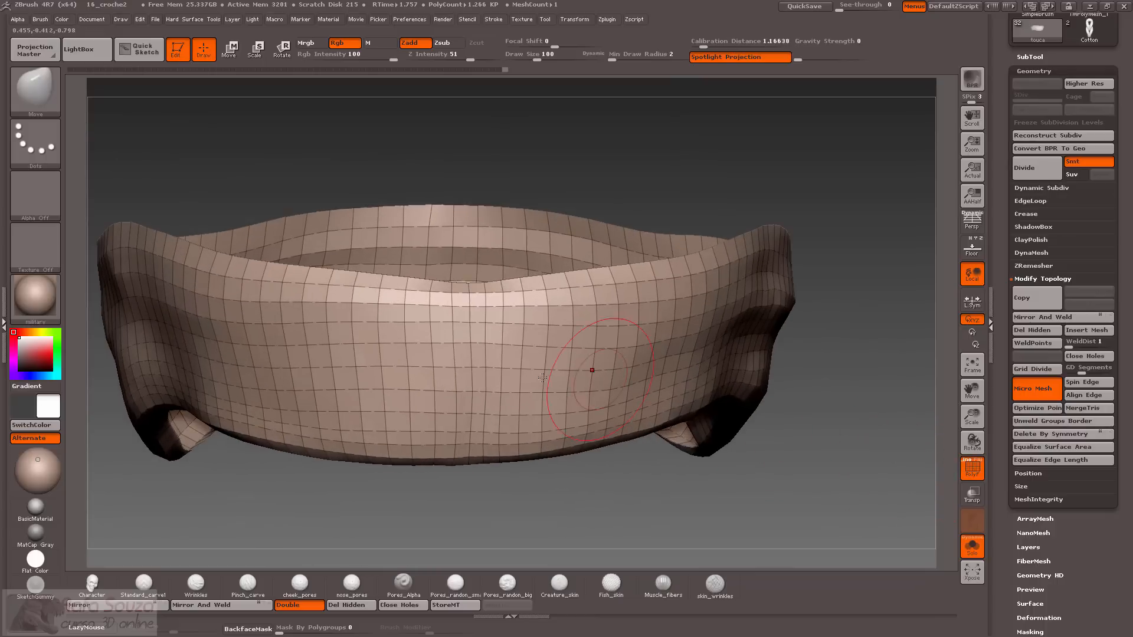
pyautogui.moveTo(466, 323)
pyautogui.keyDown('shift'); pyautogui.mouseDown()
pyautogui.moveTo(473, 431)
pyautogui.moveTo(487, 377)
pyautogui.moveTo(490, 407)
pyautogui.mouseUp(); pyautogui.keyUp('shift')
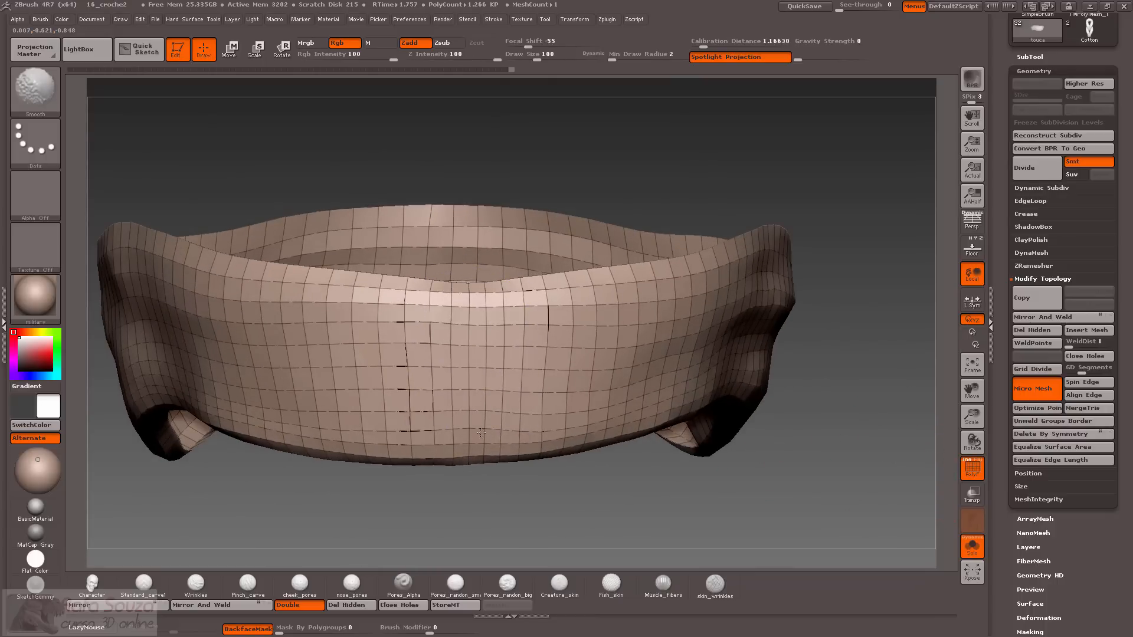
# Turn off the headband's Micro Mesh and reapply it with the Cotton module.
pyautogui.click(1025, 390)
pyautogui.click(1025, 391)
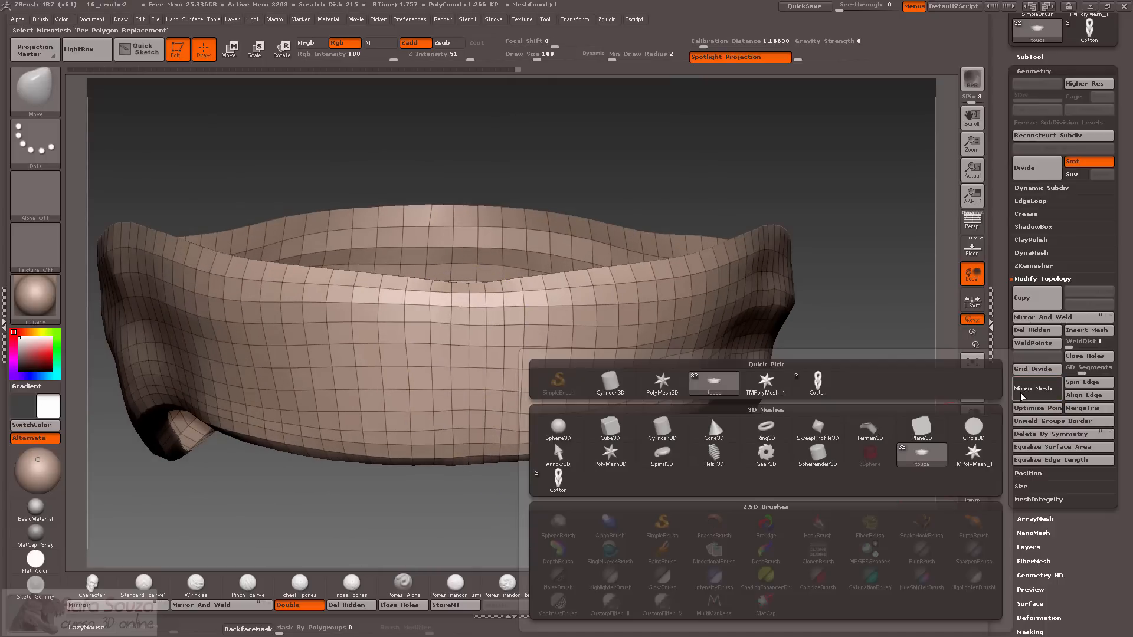
pyautogui.click(1015, 396)
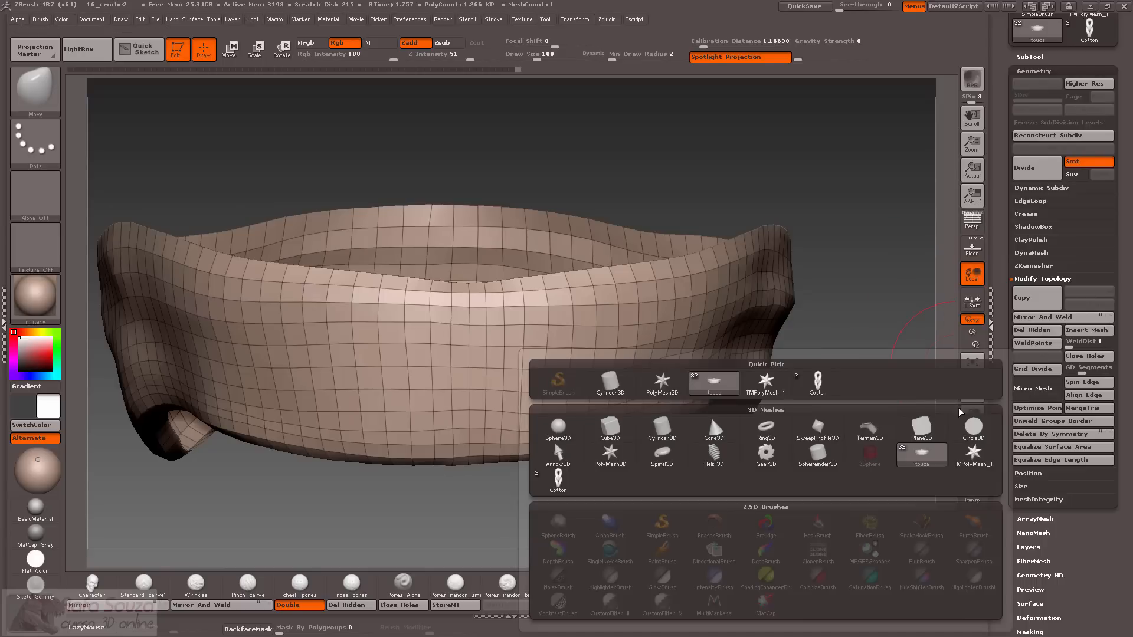
pyautogui.click(824, 395)
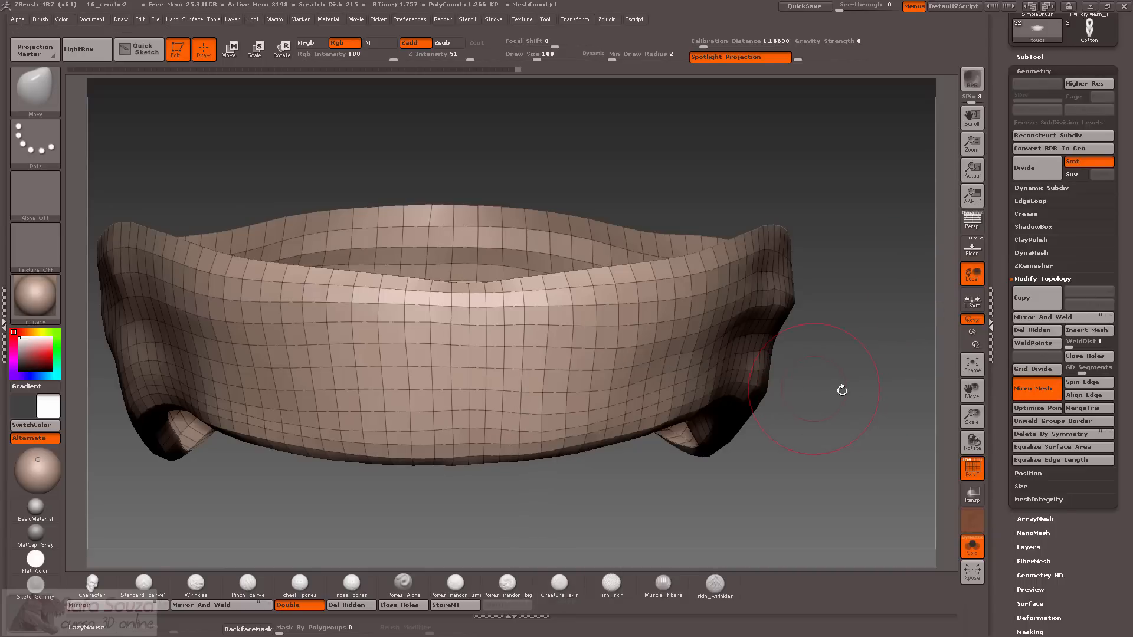
pyautogui.click(972, 467)
pyautogui.click(972, 467)
pyautogui.moveTo(903, 484); pyautogui.dragTo(927, 281)
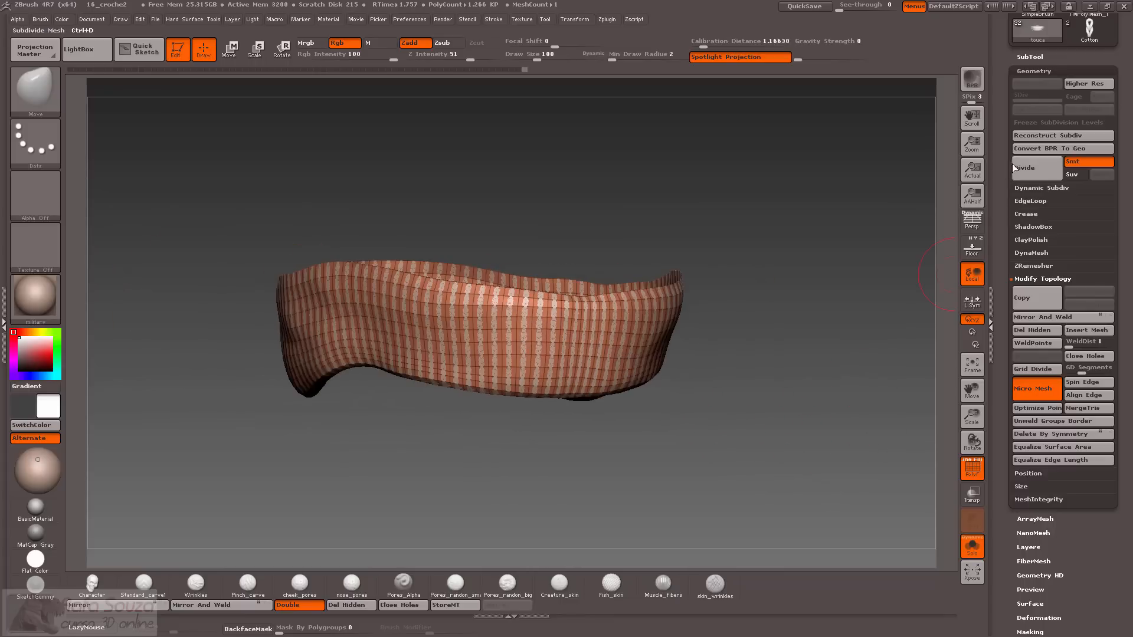
# Convert the headband's Micro Mesh preview to geometry with Convert BPR To Geo and view the knit on the full head with Solo off.
pyautogui.click(1026, 148)
pyautogui.moveTo(890, 335); pyautogui.dragTo(938, 448)
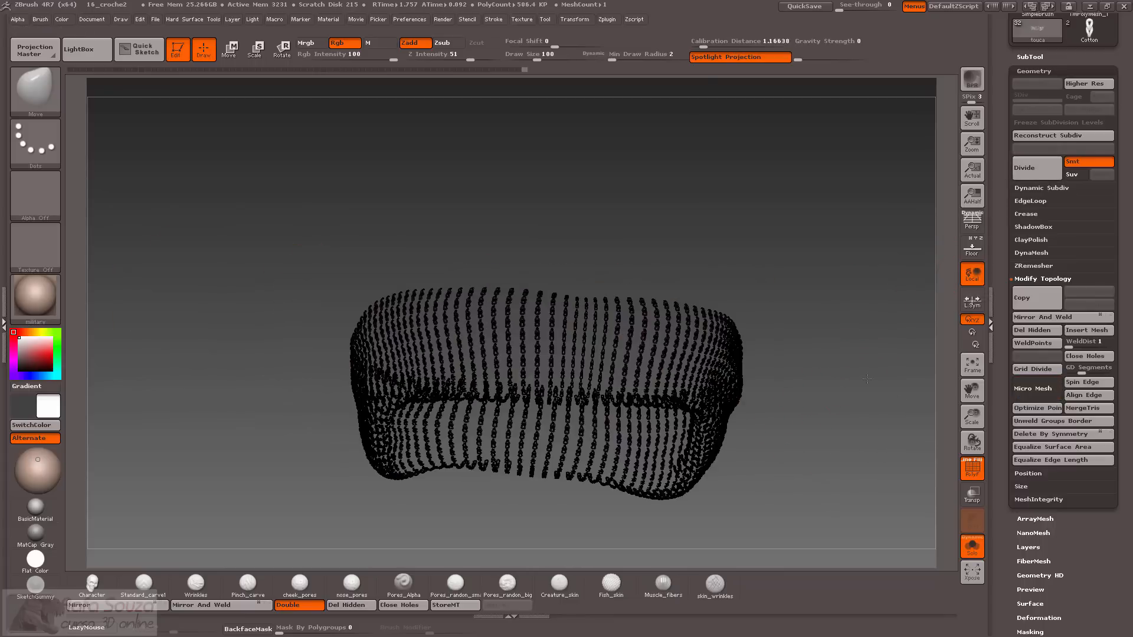
pyautogui.click(967, 475)
pyautogui.moveTo(531, 118)
pyautogui.mouseDown()
pyautogui.moveTo(450, 245)
pyautogui.moveTo(393, 174)
pyautogui.moveTo(399, 248)
pyautogui.moveTo(406, 319)
pyautogui.moveTo(430, 234)
pyautogui.moveTo(470, 189)
pyautogui.moveTo(453, 207)
pyautogui.moveTo(415, 180)
pyautogui.moveTo(567, 486)
pyautogui.moveTo(572, 583)
pyautogui.moveTo(551, 360)
pyautogui.mouseUp()
pyautogui.moveTo(532, 404); pyautogui.dragTo(843, 407)
pyautogui.click(972, 546)
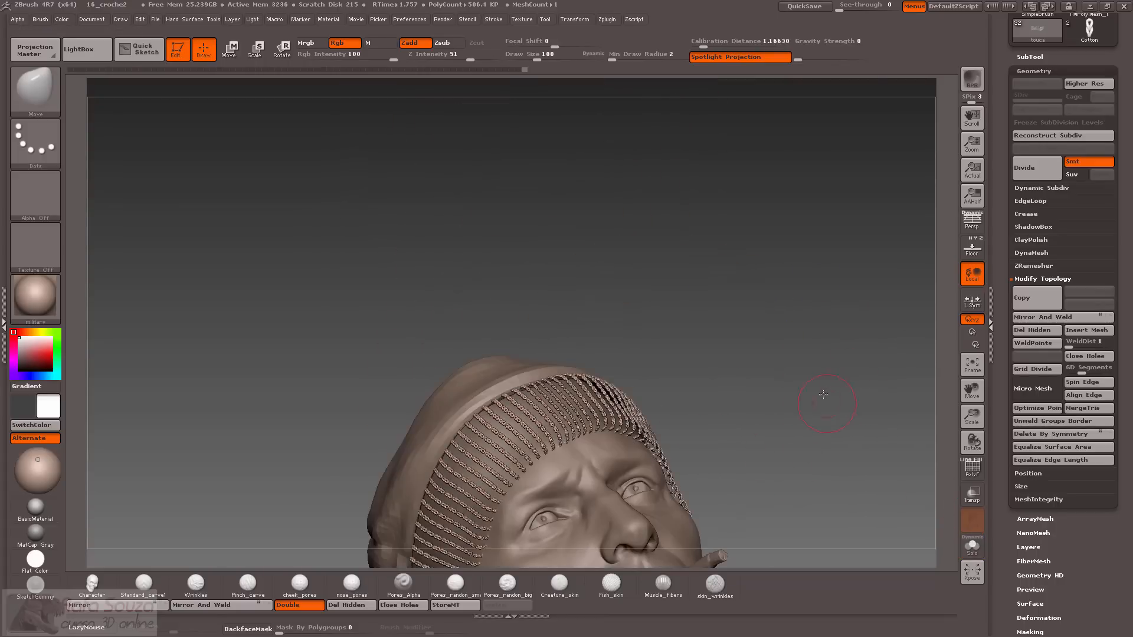
pyautogui.moveTo(845, 360); pyautogui.dragTo(941, 223)
# Undo the Micro Mesh conversion on the headband and display the subtool list.
pyautogui.moveTo(1016, 57); pyautogui.dragTo(1017, 135)
pyautogui.click(1027, 135)
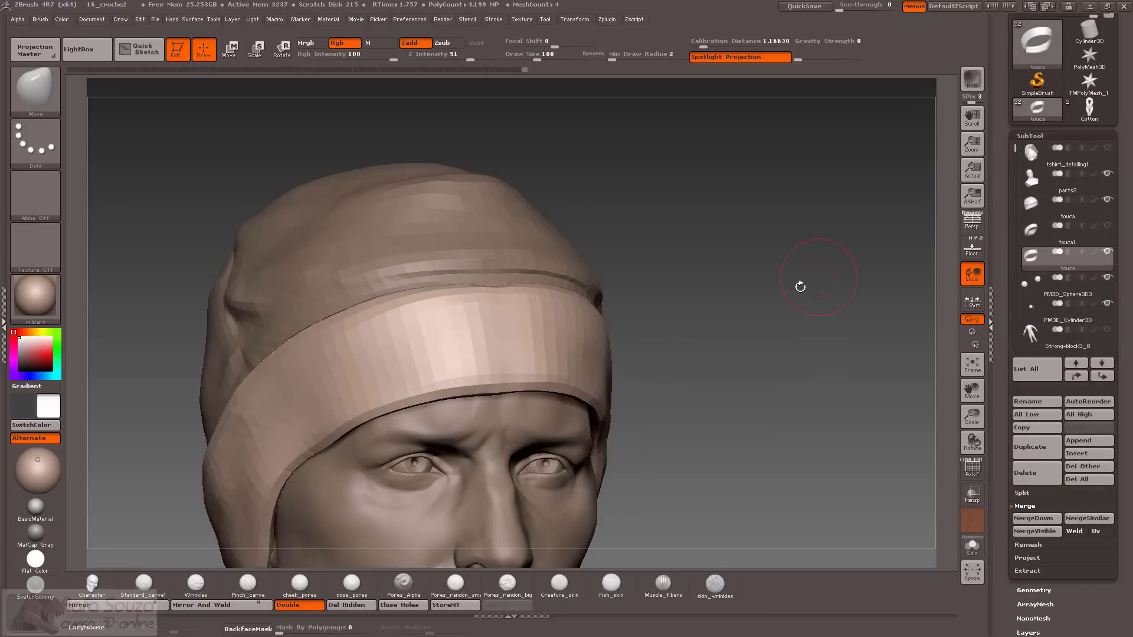
pyautogui.moveTo(799, 283); pyautogui.dragTo(713, 218)
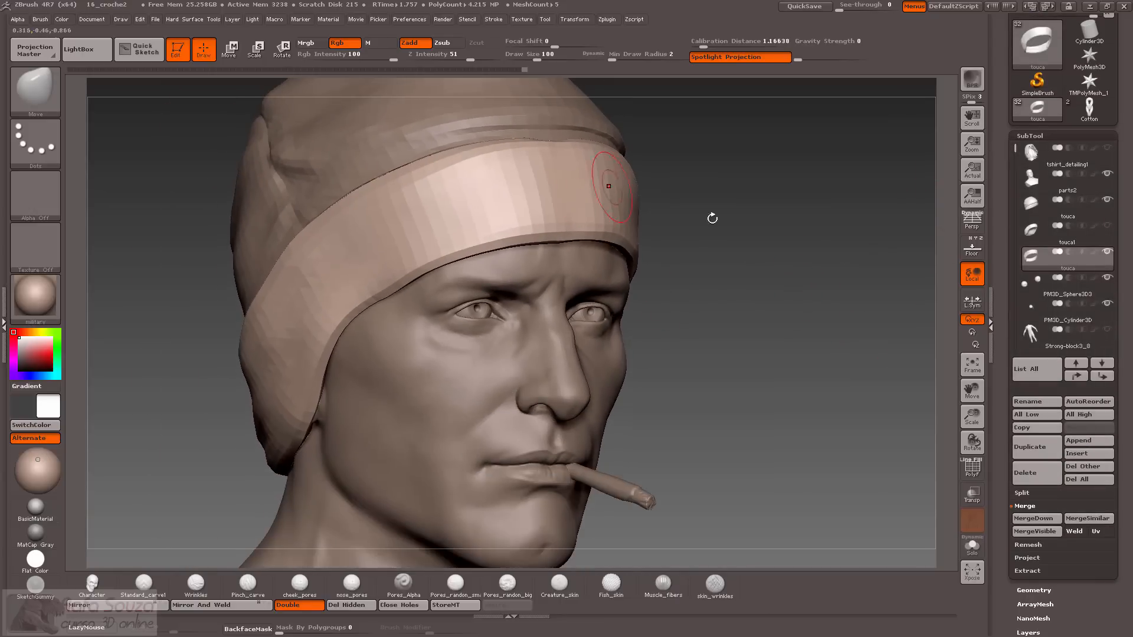
pyautogui.moveTo(832, 263); pyautogui.dragTo(828, 265)
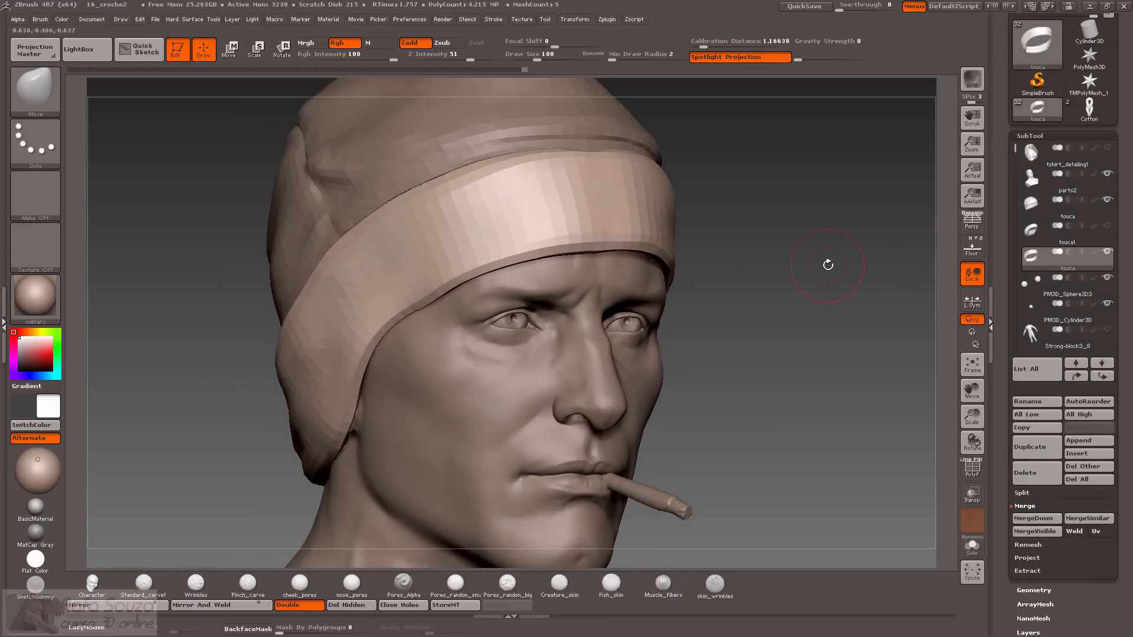
# Switch to the Cotton tool and compare the knit loop with the algodao grid plane from the front, keeping the Cotton subtool selected.
pyautogui.click(1090, 108)
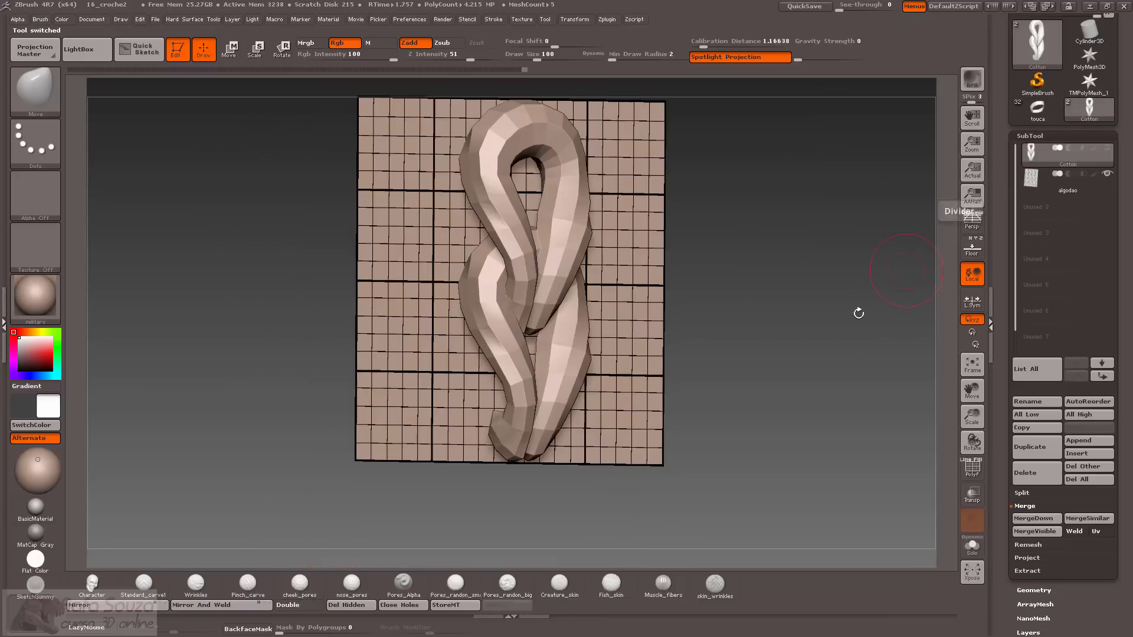
pyautogui.keyDown('shift'); pyautogui.moveTo(858, 313); pyautogui.dragTo(806, 303); pyautogui.keyUp('shift')
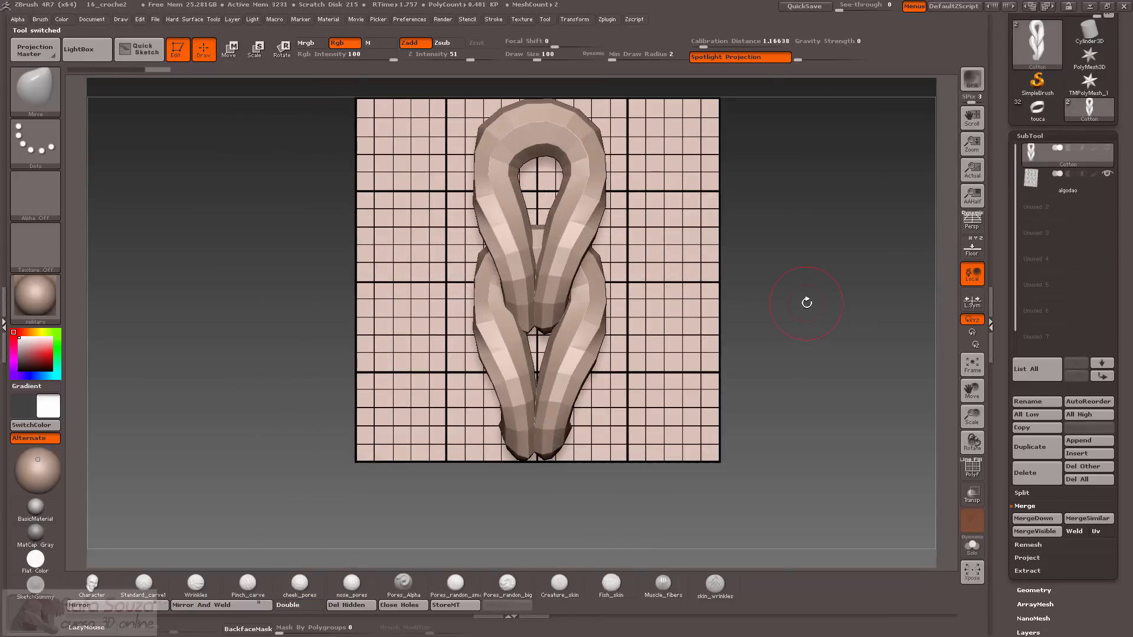
pyautogui.moveTo(276, 220)
pyautogui.keyDown('alt'); pyautogui.mouseDown()
pyautogui.moveTo(294, 247)
pyautogui.moveTo(294, 212)
pyautogui.mouseUp(); pyautogui.keyUp('alt')
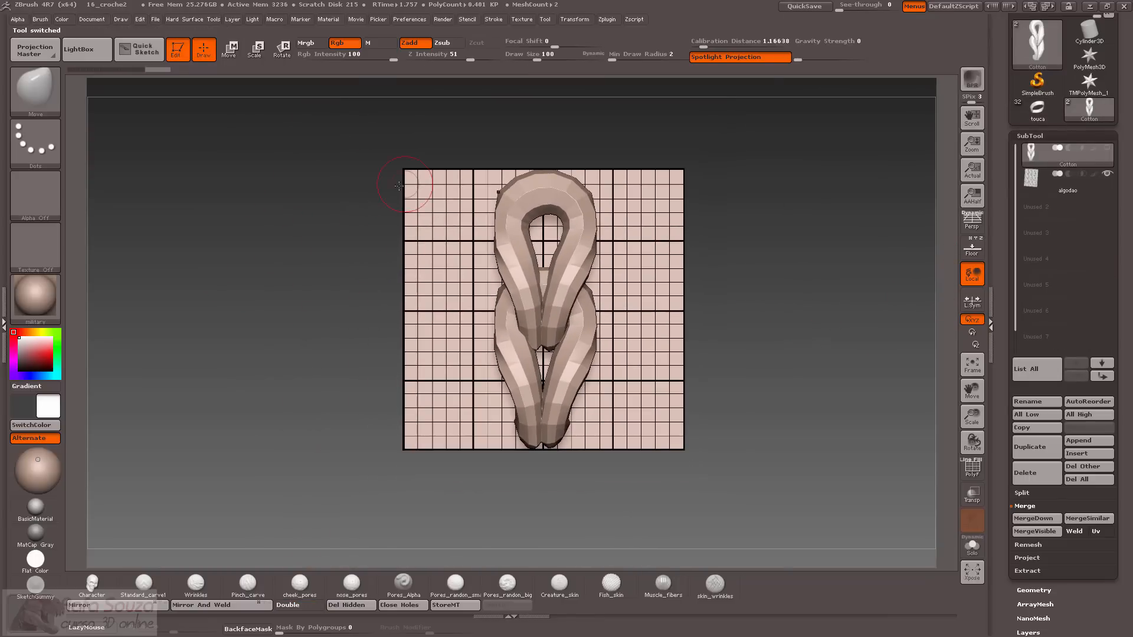
pyautogui.moveTo(541, 137); pyautogui.dragTo(761, 226)
pyautogui.click(1029, 186)
pyautogui.moveTo(836, 253); pyautogui.dragTo(862, 256)
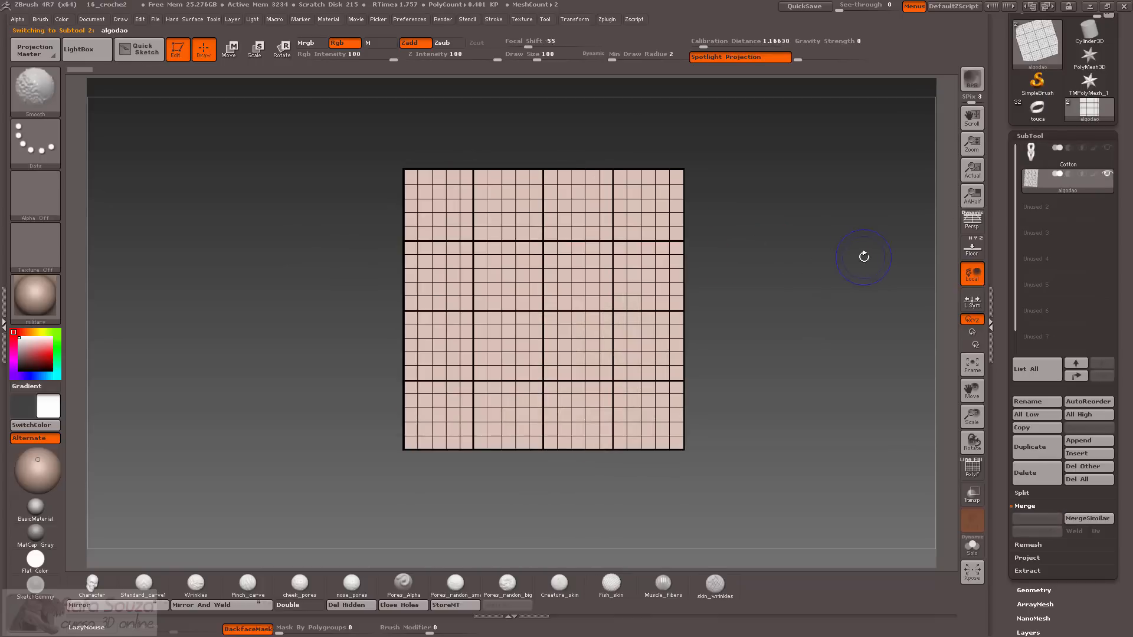
pyautogui.click(1033, 153)
pyautogui.moveTo(331, 240); pyautogui.dragTo(358, 217)
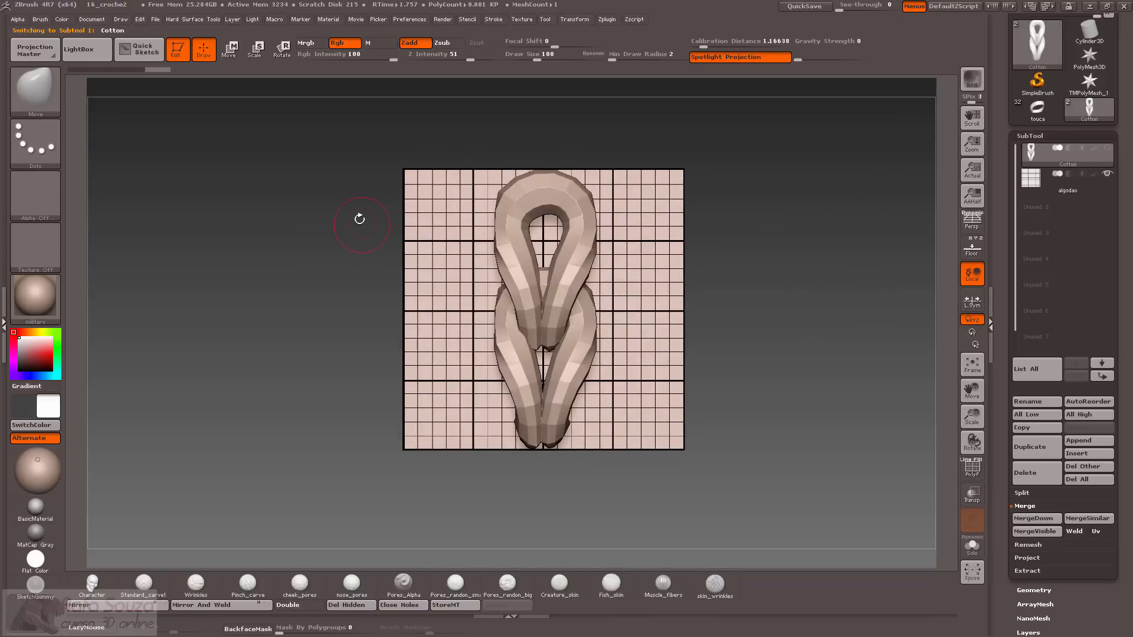
# Enlarge the Cotton loop with the Size deformation and move it down until its top meets the grid plane's upper edge.
pyautogui.click(238, 58)
pyautogui.keyDown('shift'); pyautogui.moveTo(518, 386); pyautogui.dragTo(510, 239); pyautogui.keyUp('shift')
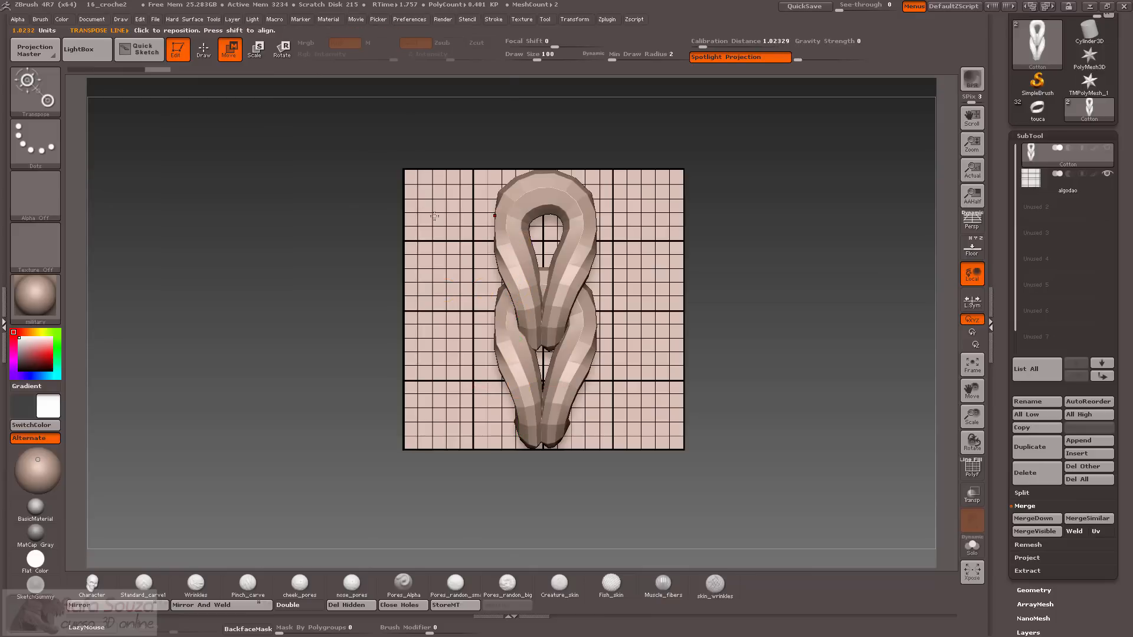
pyautogui.press('h')
pyautogui.press('h')
pyautogui.moveTo(315, 337); pyautogui.dragTo(314, 71)
pyautogui.moveTo(380, 406); pyautogui.dragTo(396, 407)
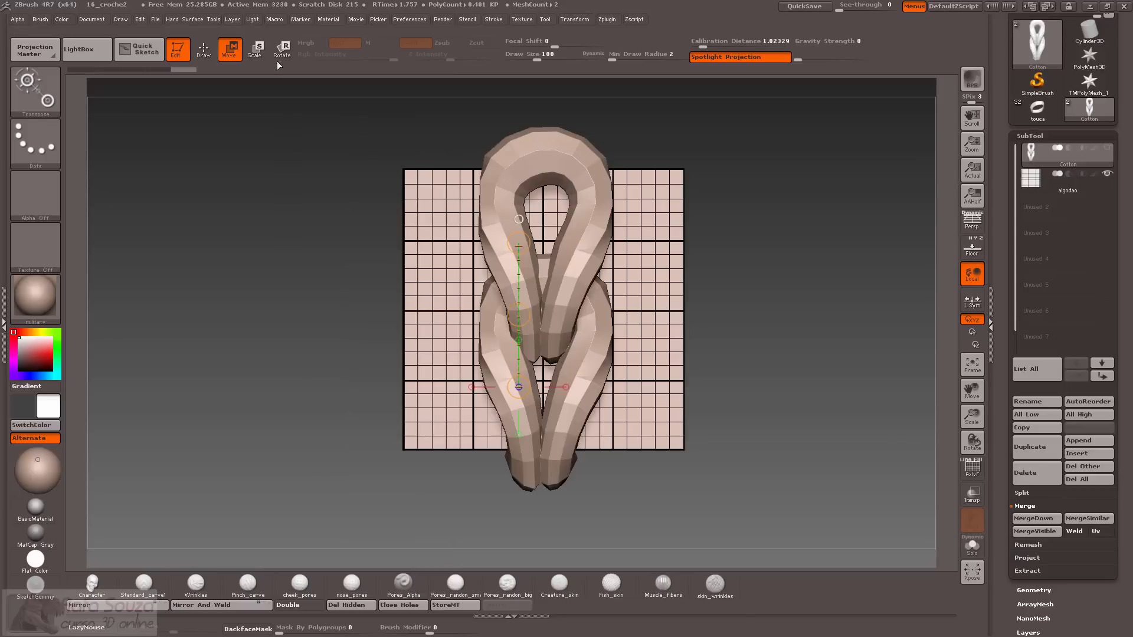
pyautogui.moveTo(518, 316); pyautogui.dragTo(520, 357)
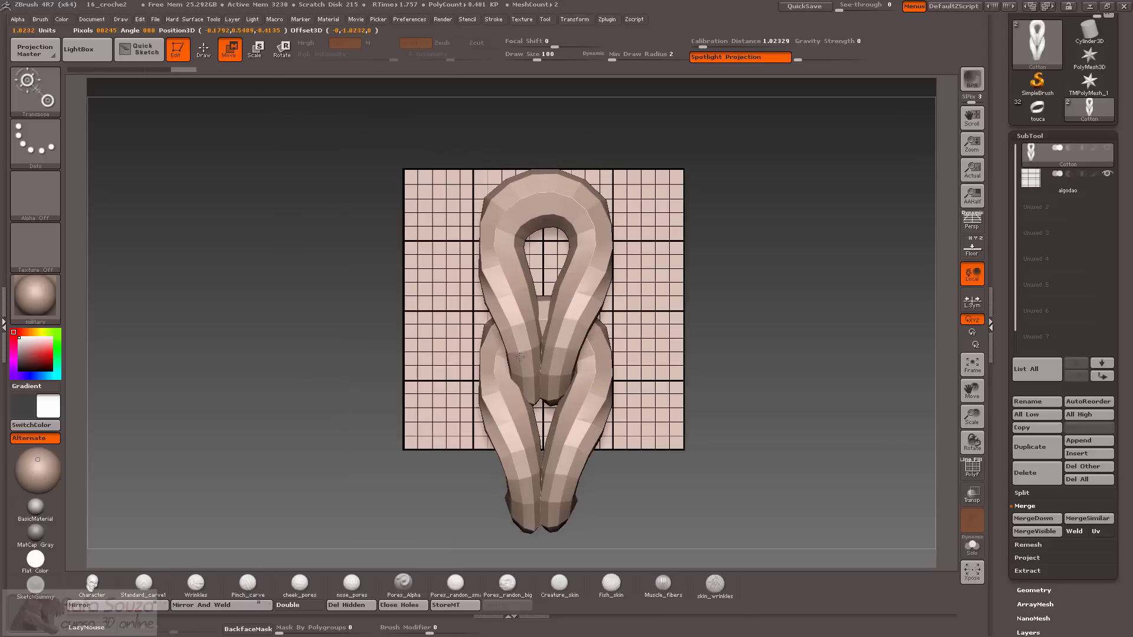
pyautogui.keyDown('alt'); pyautogui.moveTo(494, 470); pyautogui.dragTo(485, 406); pyautogui.keyUp('alt')
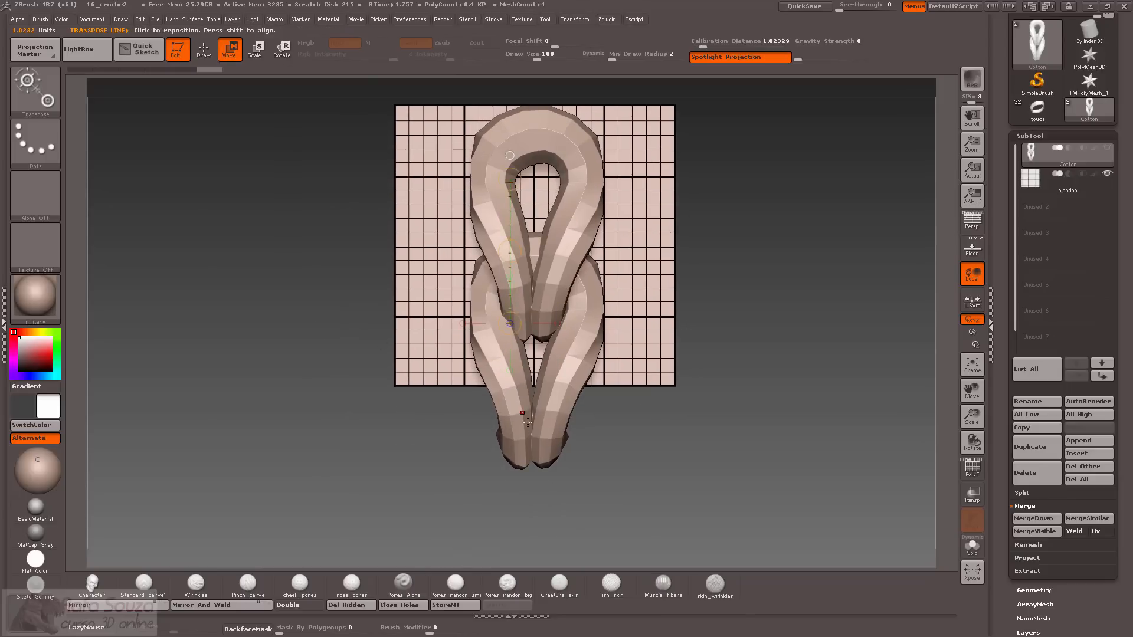
pyautogui.hotkey('ctrl', 'shift')
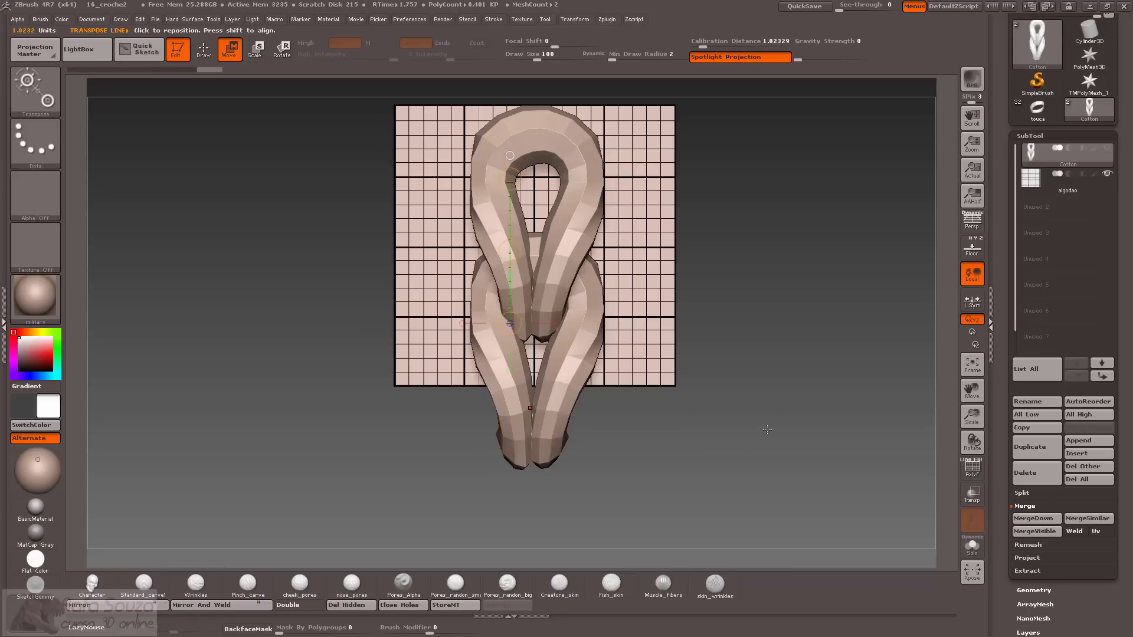
pyautogui.hotkey('ctrl', 'shift')
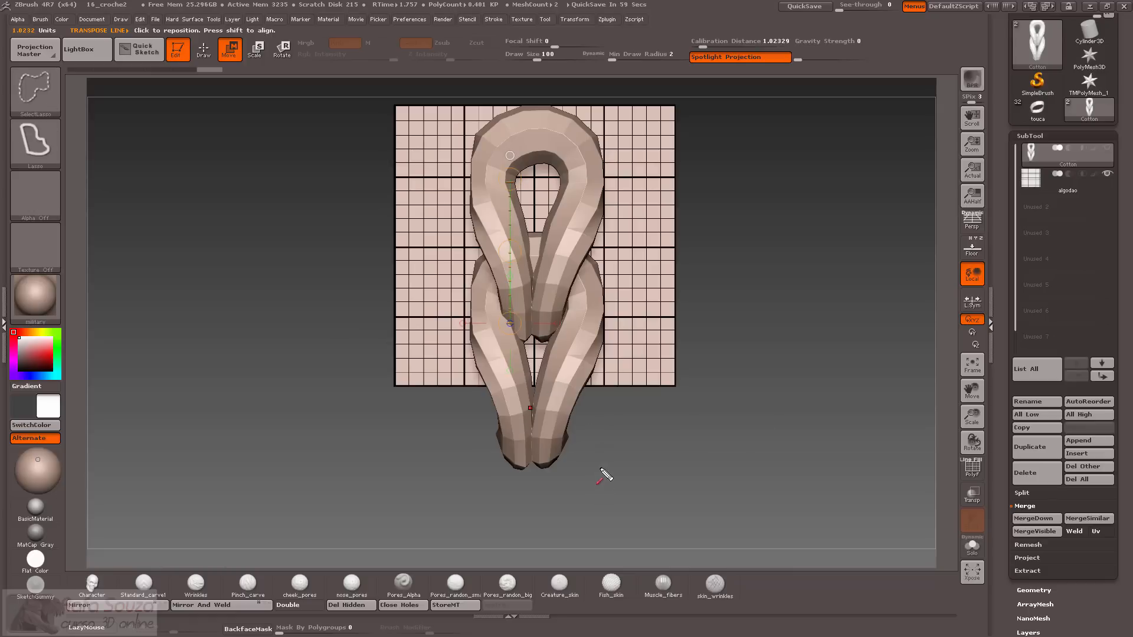
pyautogui.moveTo(522, 331)
pyautogui.mouseDown()
pyautogui.moveTo(501, 248)
pyautogui.moveTo(525, 129)
pyautogui.moveTo(502, 182)
pyautogui.mouseUp()
pyautogui.moveTo(520, 290)
pyautogui.mouseDown()
pyautogui.moveTo(519, 118)
pyautogui.moveTo(497, 218)
pyautogui.moveTo(490, 193)
pyautogui.moveTo(583, 227)
pyautogui.moveTo(552, 310)
pyautogui.mouseUp()
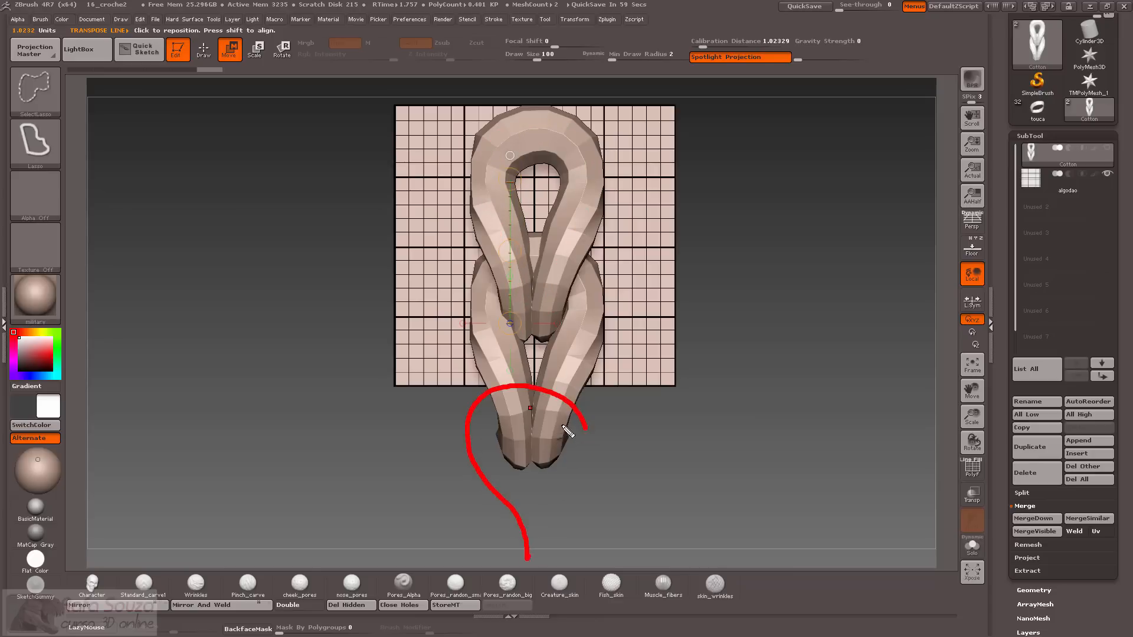
pyautogui.moveTo(523, 448); pyautogui.dragTo(527, 484)
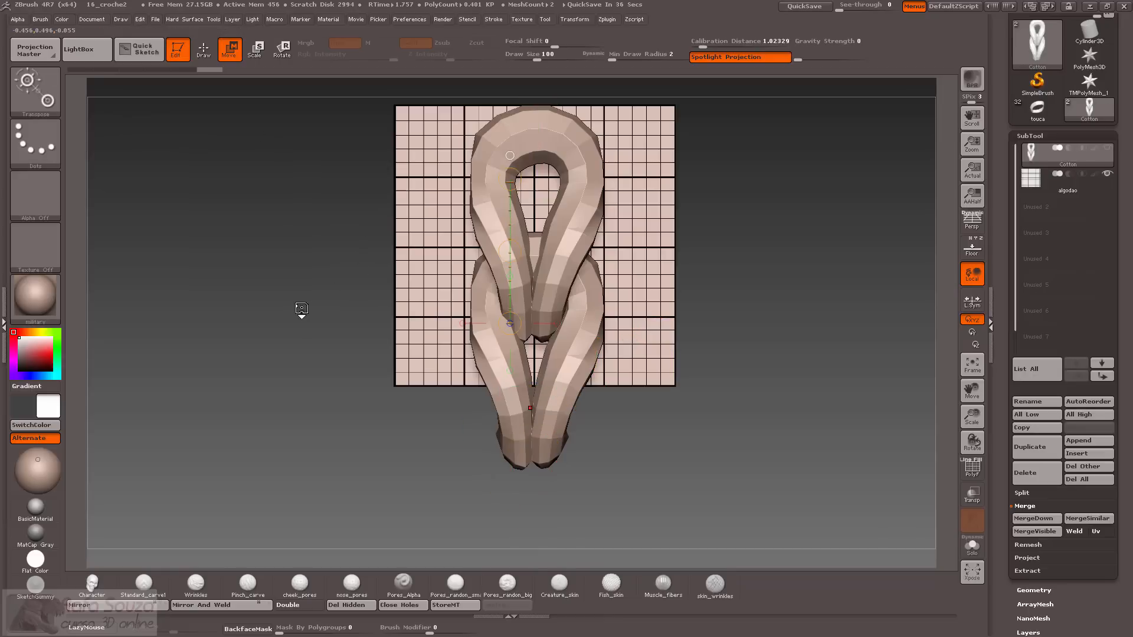
# Fine-tune the Cotton loop's size with a slight deformation and realign its top to the grid plane using Transpose Move.
pyautogui.press('q')
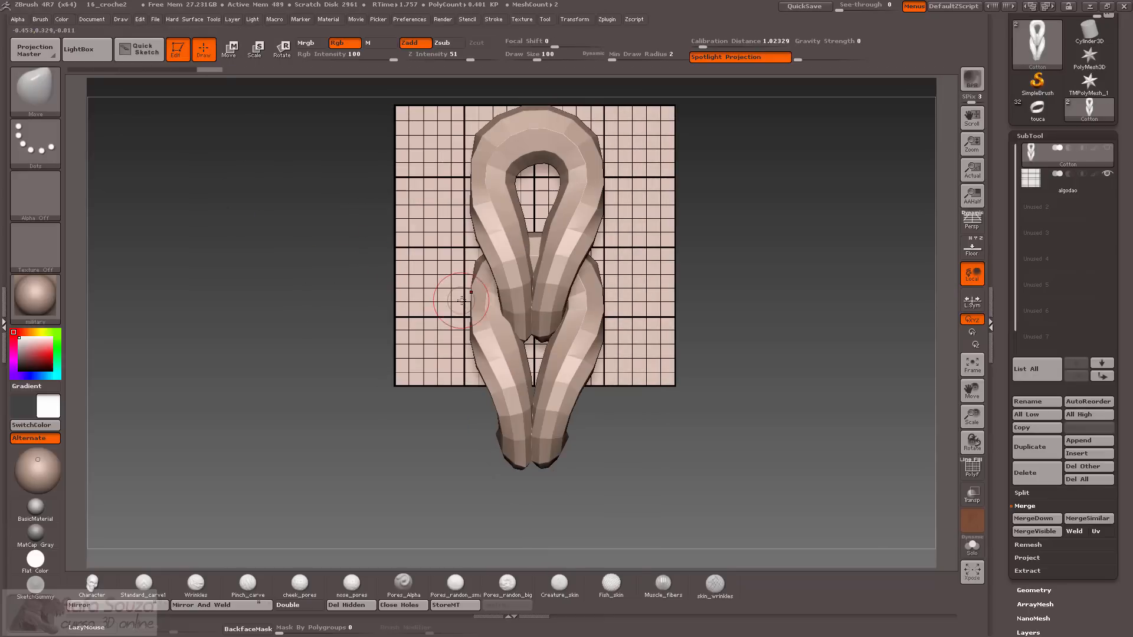
pyautogui.press('h')
pyautogui.moveTo(382, 322); pyautogui.dragTo(382, 112)
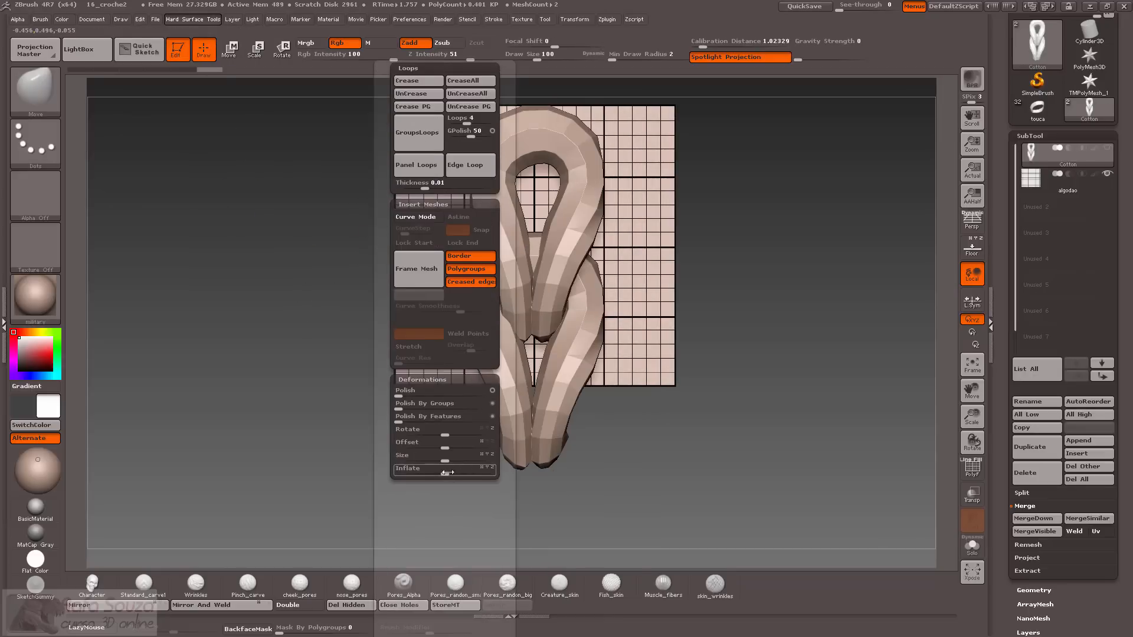
pyautogui.moveTo(443, 461); pyautogui.dragTo(451, 459)
pyautogui.press('w')
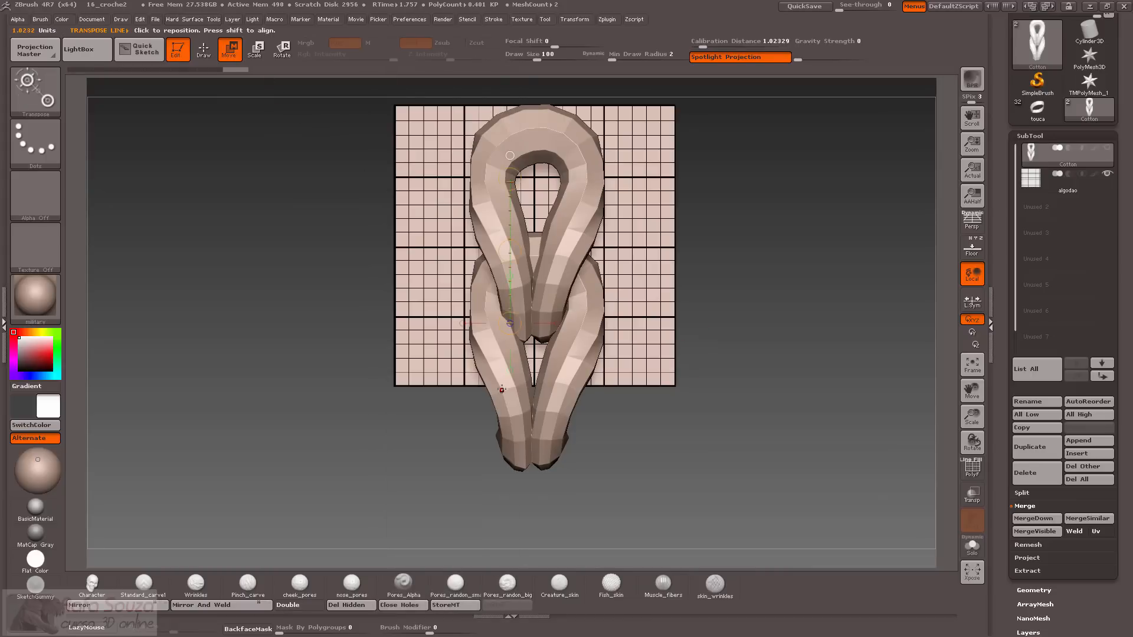
pyautogui.keyDown('shift'); pyautogui.moveTo(502, 390); pyautogui.dragTo(501, 301); pyautogui.keyUp('shift')
pyautogui.moveTo(501, 346); pyautogui.dragTo(501, 346)
pyautogui.keyDown('alt'); pyautogui.moveTo(326, 294); pyautogui.dragTo(332, 306); pyautogui.keyUp('alt')
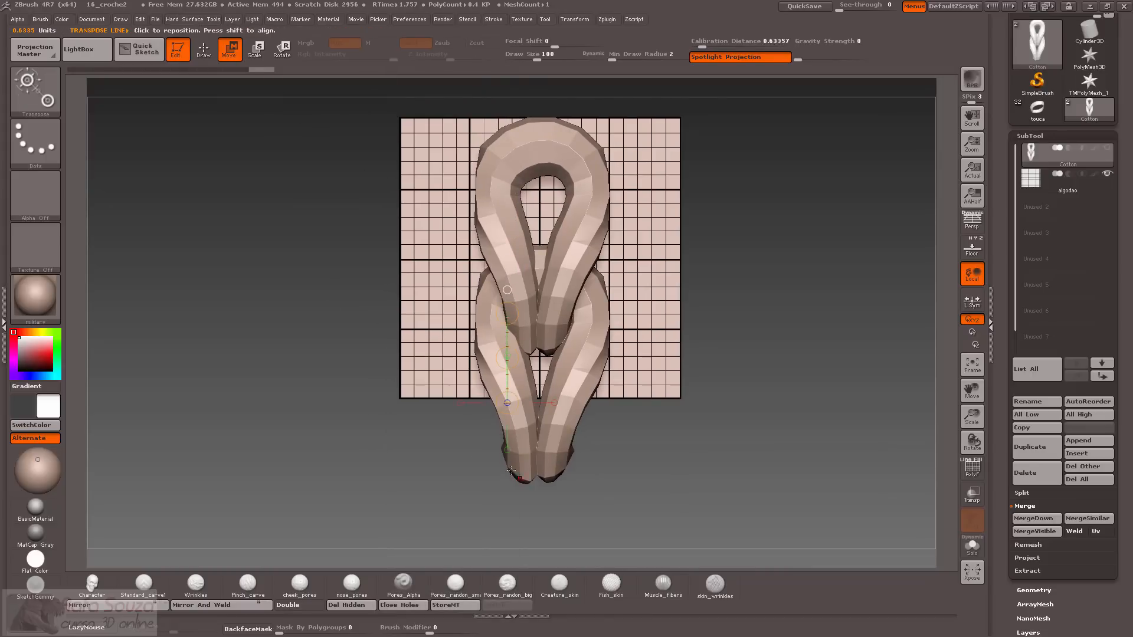
pyautogui.moveTo(511, 471); pyautogui.dragTo(465, 247)
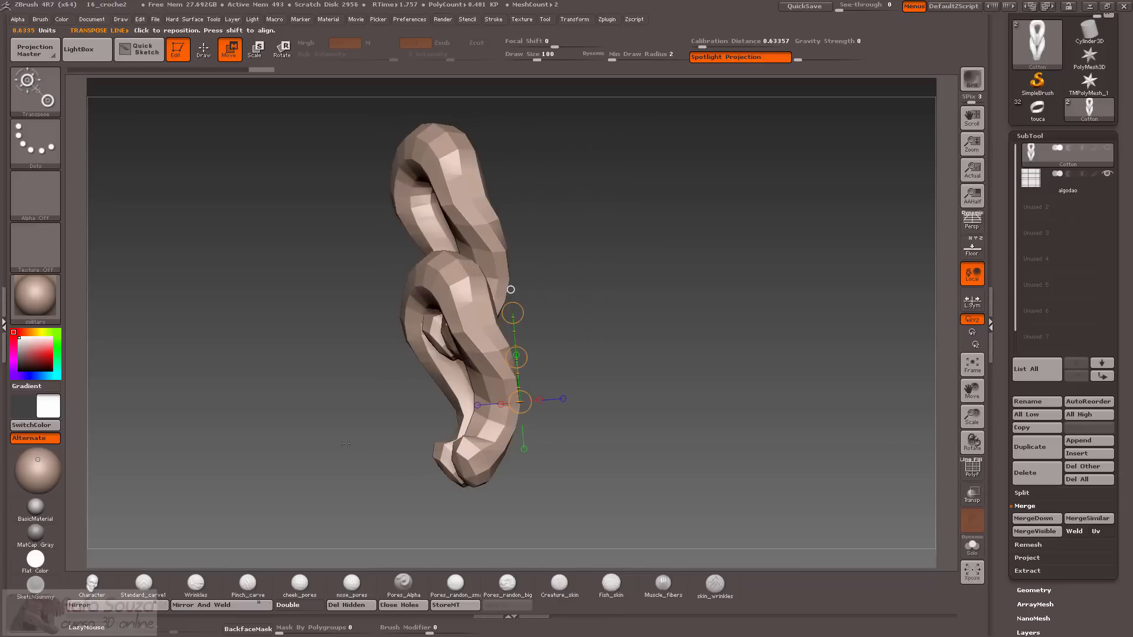
pyautogui.keyDown('shift'); pyautogui.moveTo(346, 444); pyautogui.dragTo(517, 370); pyautogui.keyUp('shift')
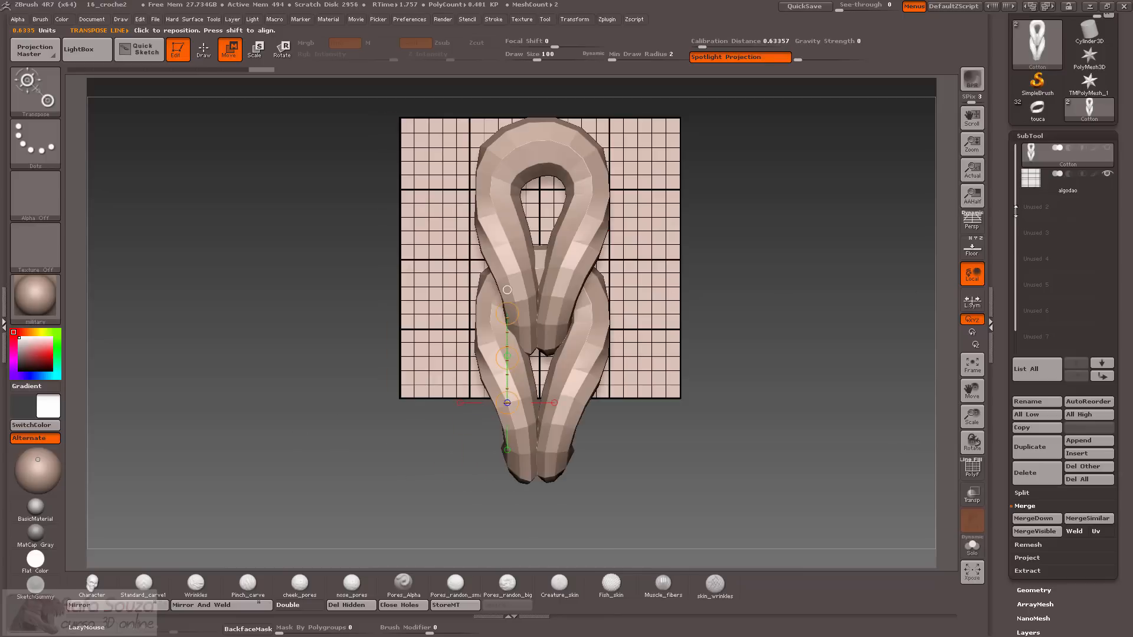
# Switch to the touca headband tool, assign the Cotton module as its Micro Mesh and display the polyframe.
pyautogui.moveTo(1006, 190); pyautogui.dragTo(1035, 238)
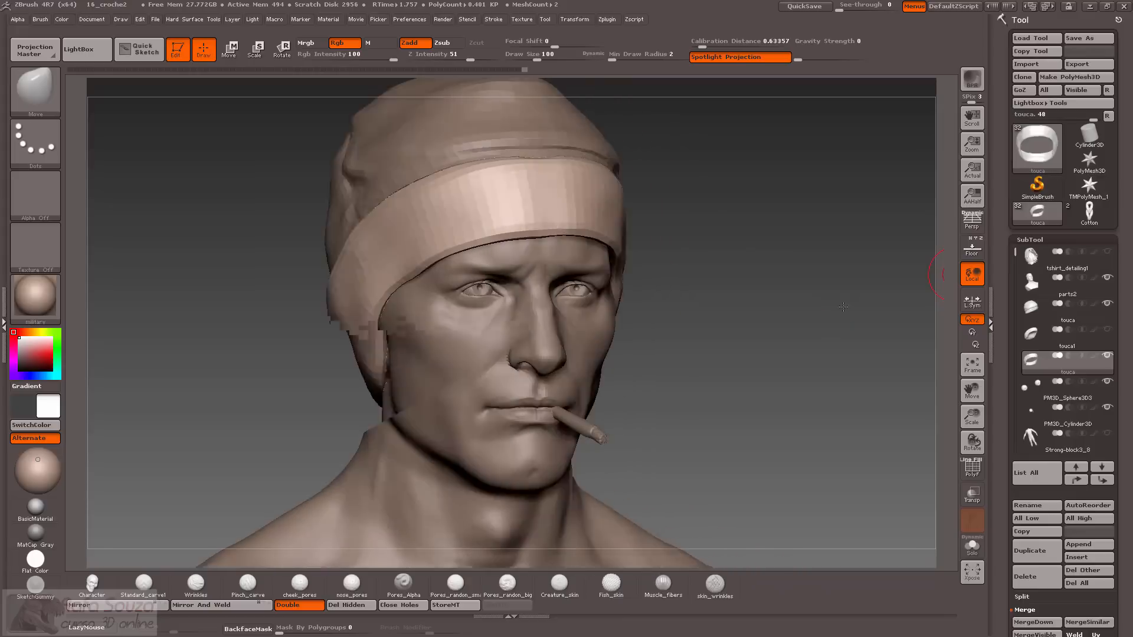
pyautogui.moveTo(829, 308); pyautogui.dragTo(1007, 428)
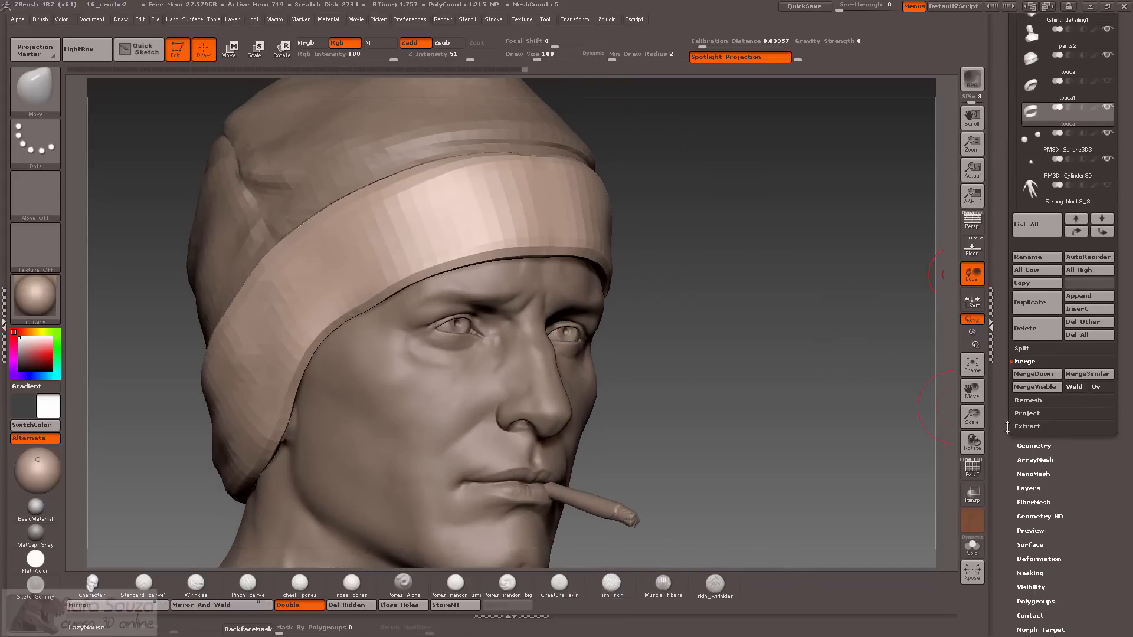
pyautogui.click(1014, 444)
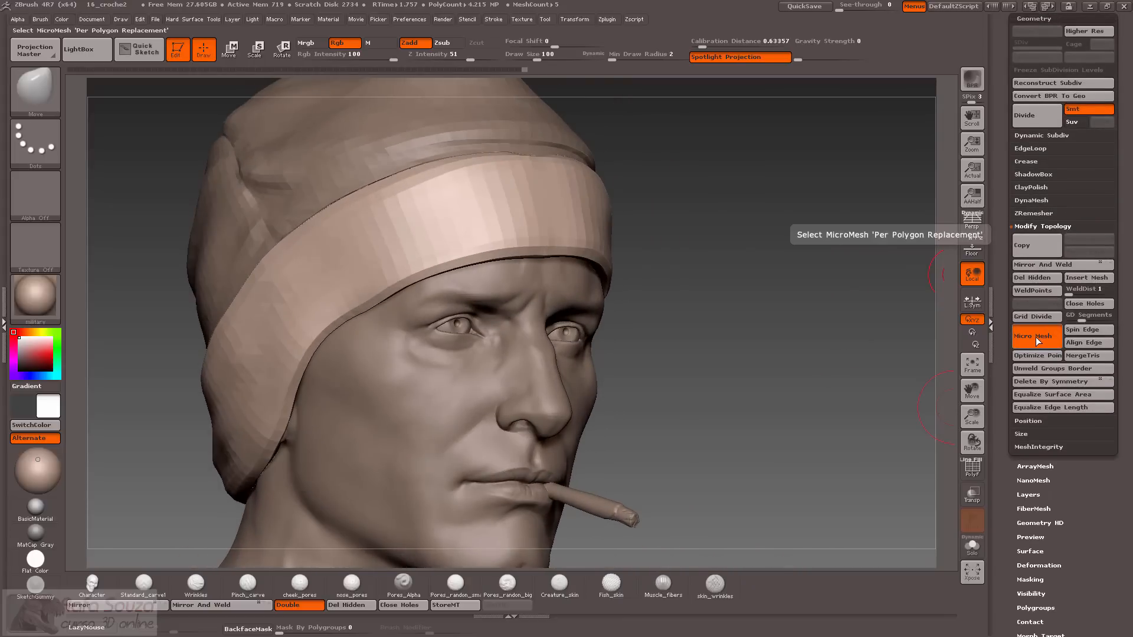
pyautogui.click(1031, 340)
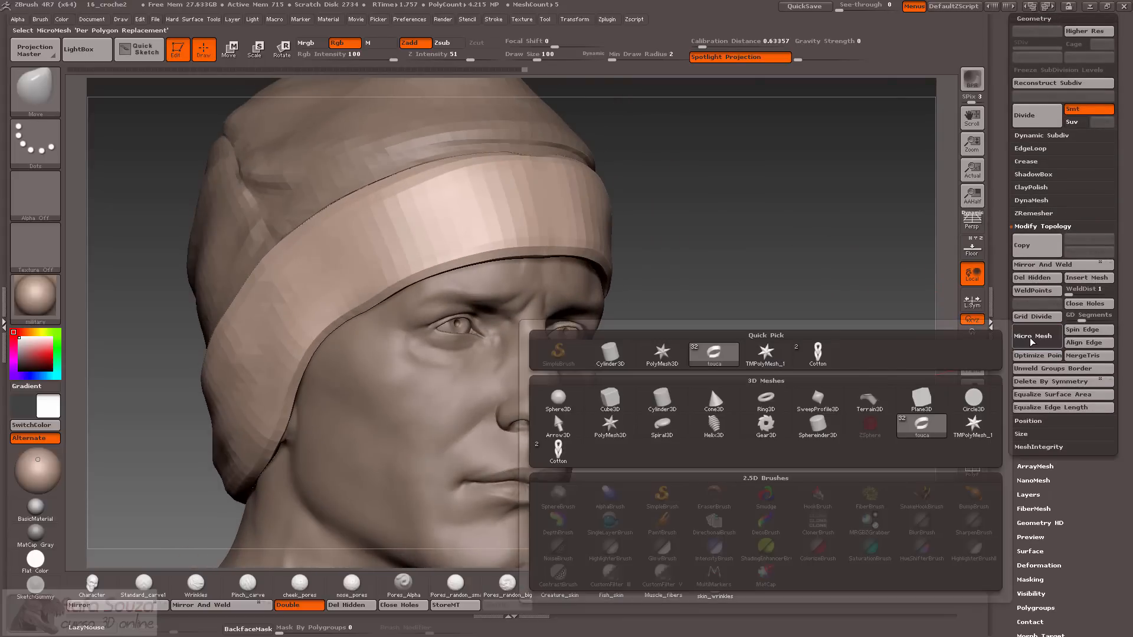
pyautogui.click(818, 354)
pyautogui.click(962, 471)
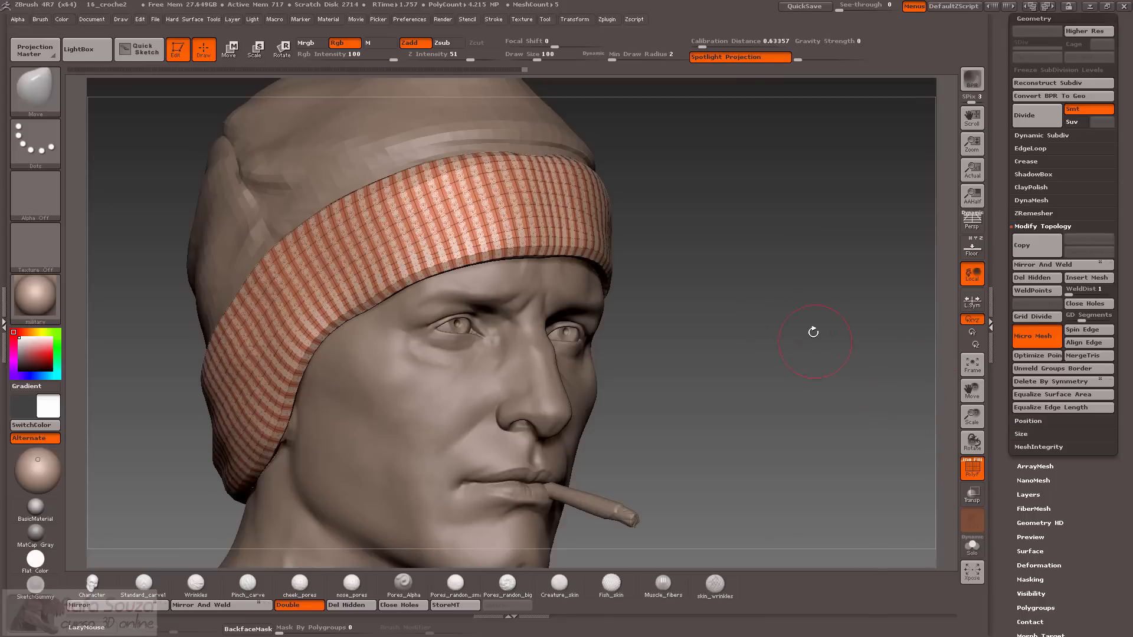
# Convert the headband's Micro Mesh to geometry and examine the spacing between the knit rows up close.
pyautogui.click(963, 369)
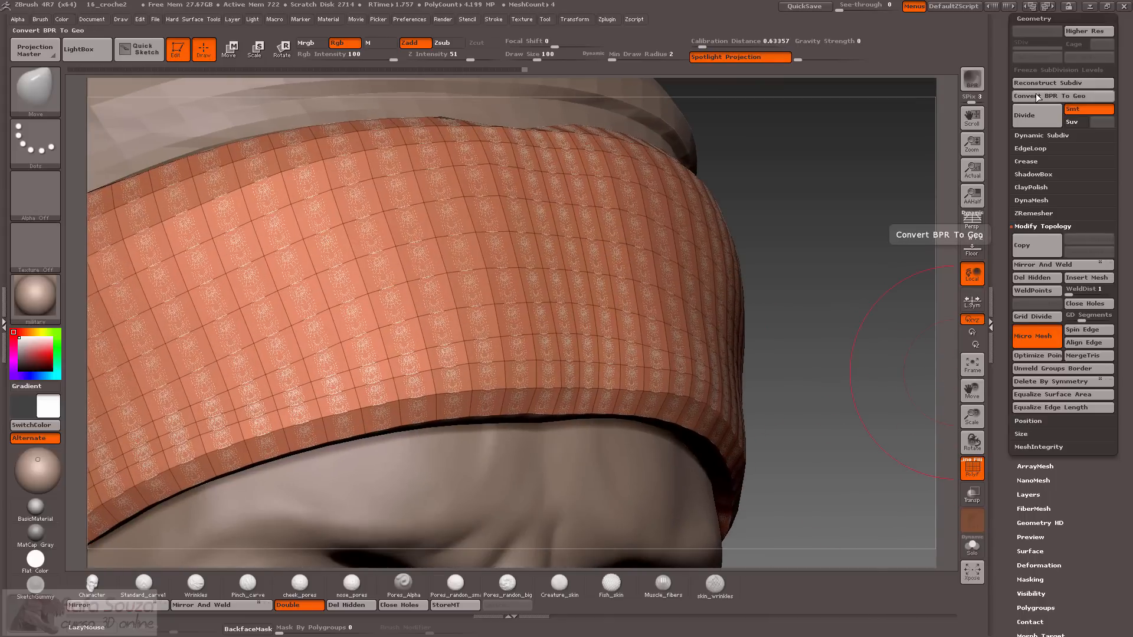
pyautogui.click(1036, 94)
pyautogui.moveTo(880, 289)
pyautogui.keyDown('alt'); pyautogui.mouseDown()
pyautogui.moveTo(879, 543)
pyautogui.moveTo(513, 498)
pyautogui.moveTo(469, 370)
pyautogui.mouseUp(); pyautogui.keyUp('alt')
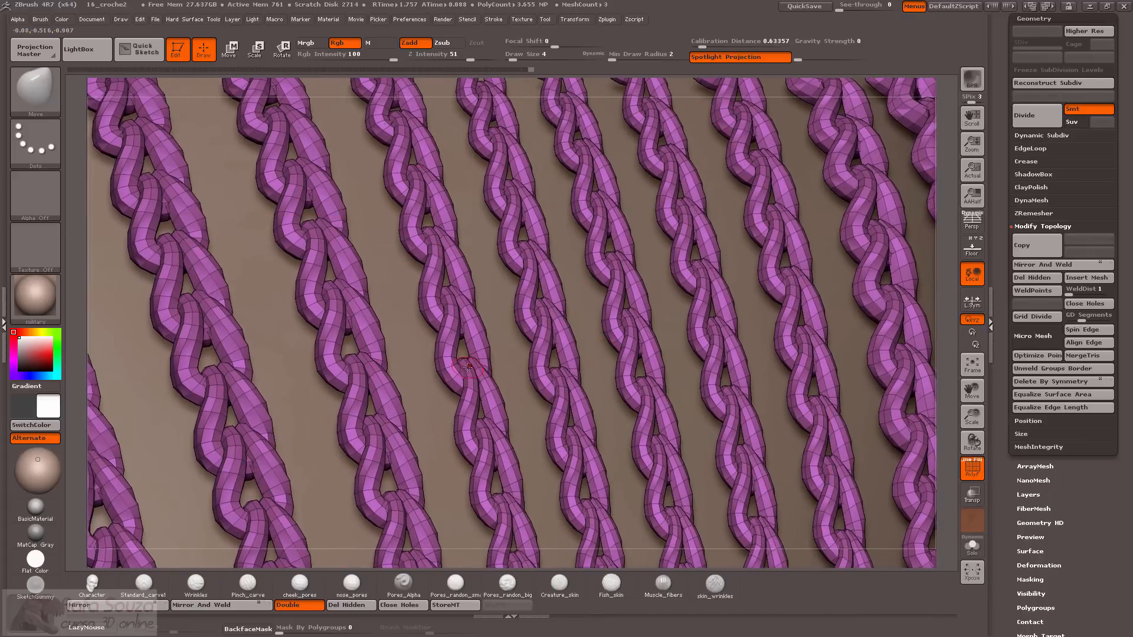
pyautogui.hotkey('ctrl', 'shift')
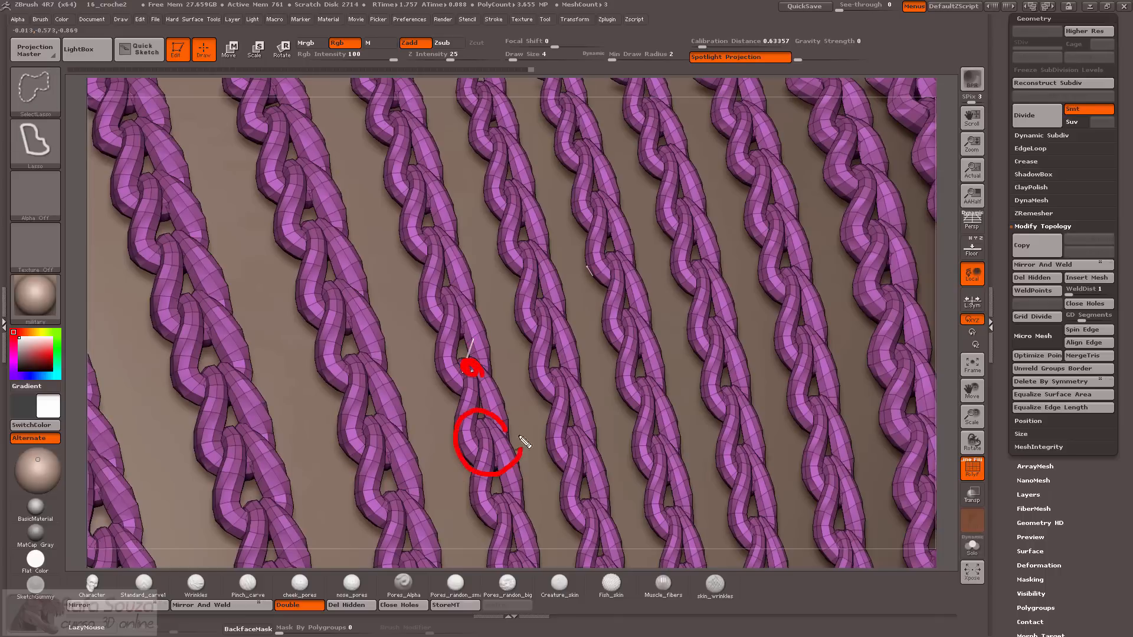
pyautogui.moveTo(525, 443)
pyautogui.mouseDown()
pyautogui.moveTo(455, 455)
pyautogui.moveTo(463, 402)
pyautogui.moveTo(471, 480)
pyautogui.moveTo(507, 454)
pyautogui.mouseUp()
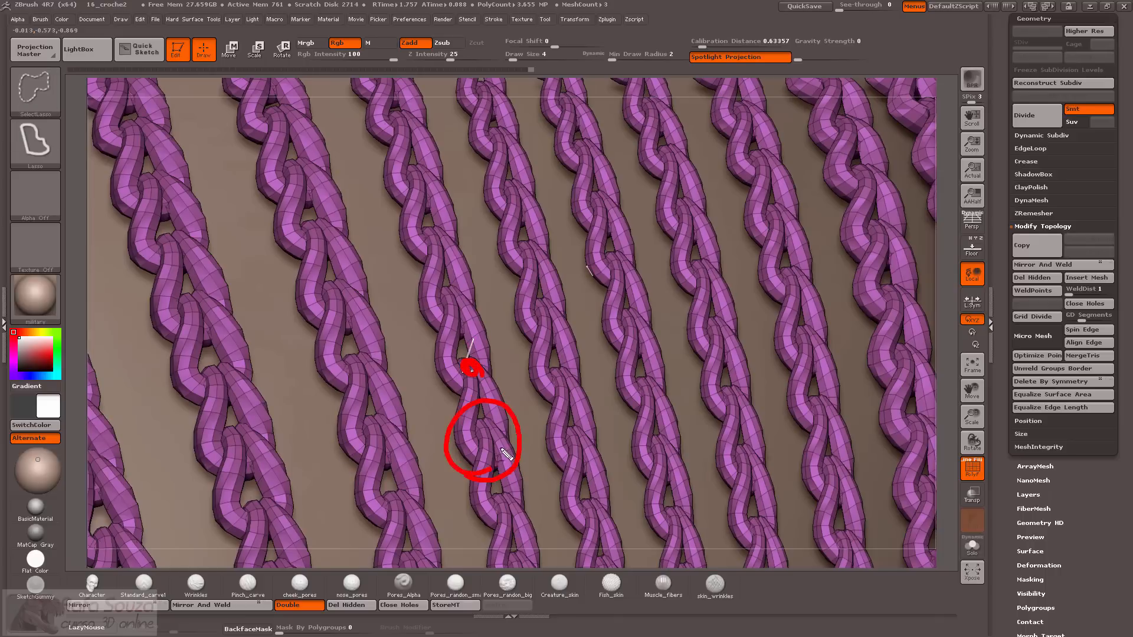
pyautogui.moveTo(452, 400); pyautogui.dragTo(481, 520)
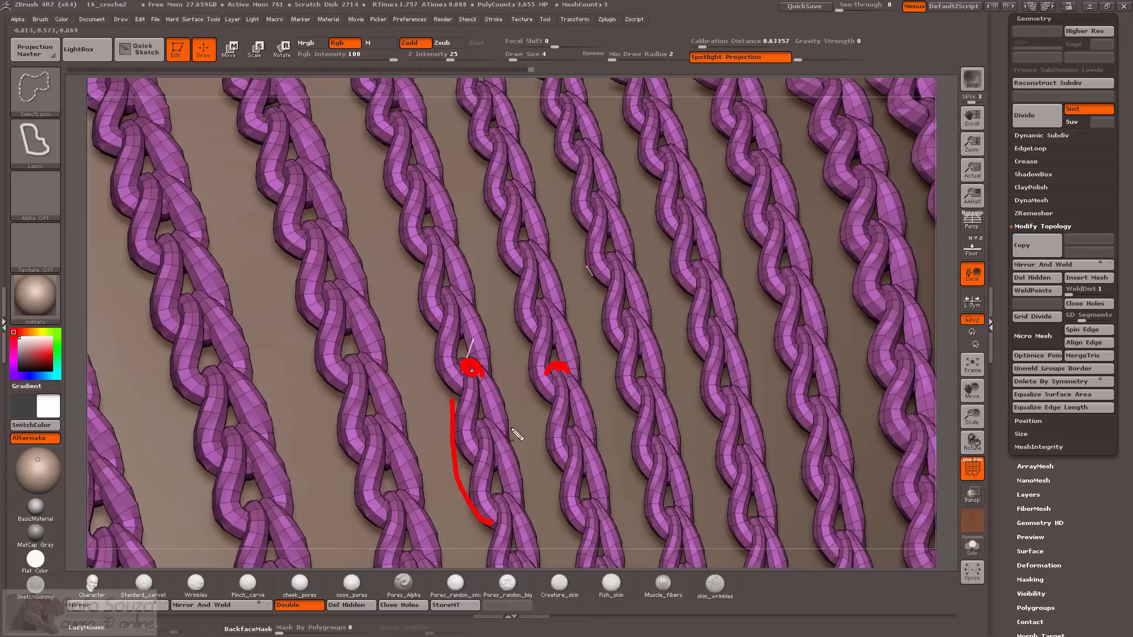
pyautogui.press('Escape')
# Undo the headband's conversion to geometry with the polyframe hidden, and switch back to the Cotton tool.
pyautogui.moveTo(938, 398); pyautogui.dragTo(860, 242)
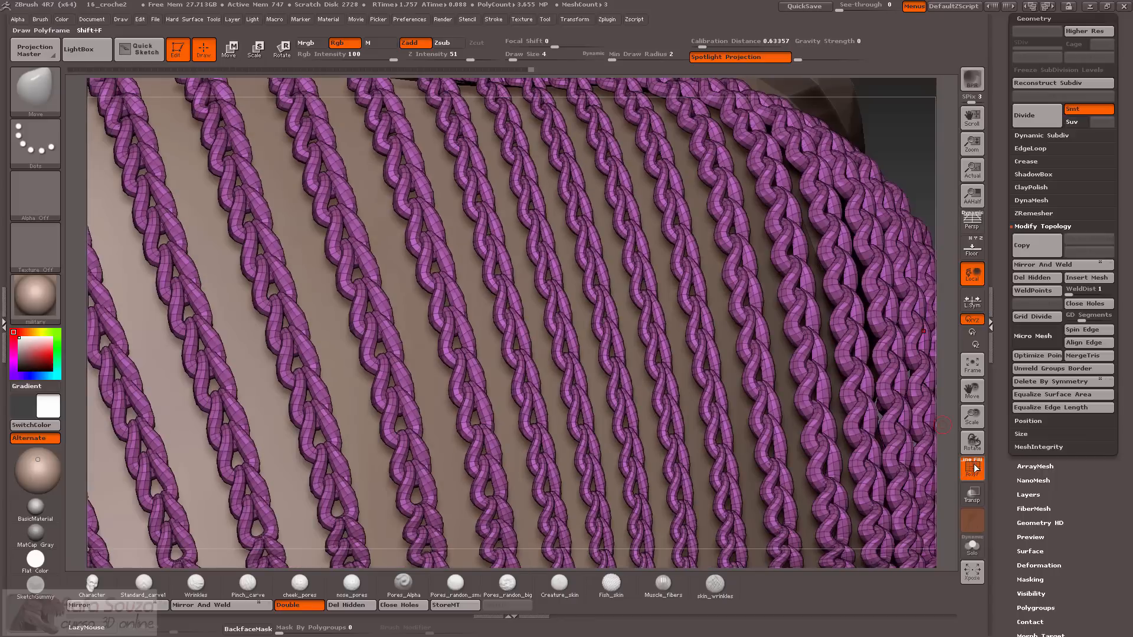
pyautogui.hotkey('shift', 'f')
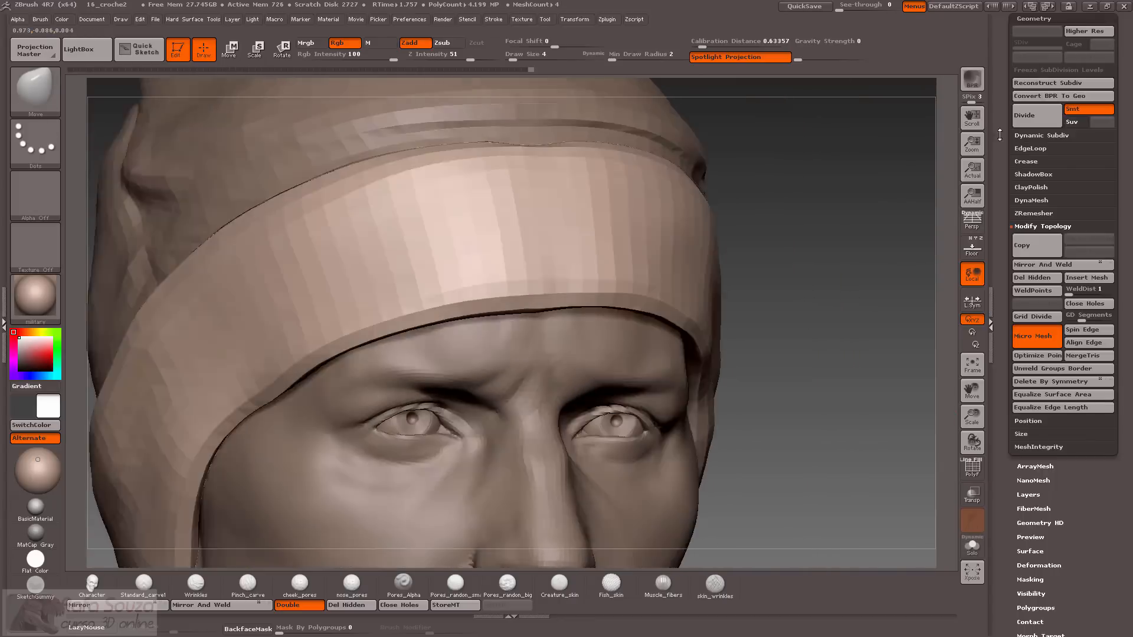
pyautogui.moveTo(1000, 135); pyautogui.dragTo(1000, 370)
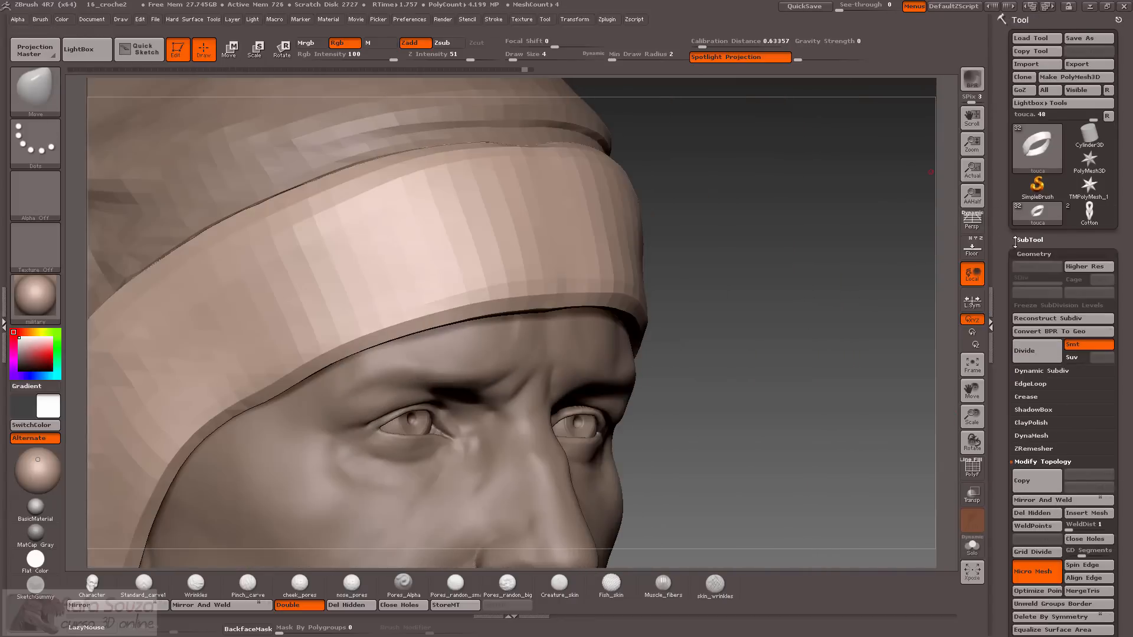
pyautogui.click(1088, 210)
pyautogui.keyDown('alt'); pyautogui.moveTo(838, 277); pyautogui.dragTo(382, 127); pyautogui.keyUp('alt')
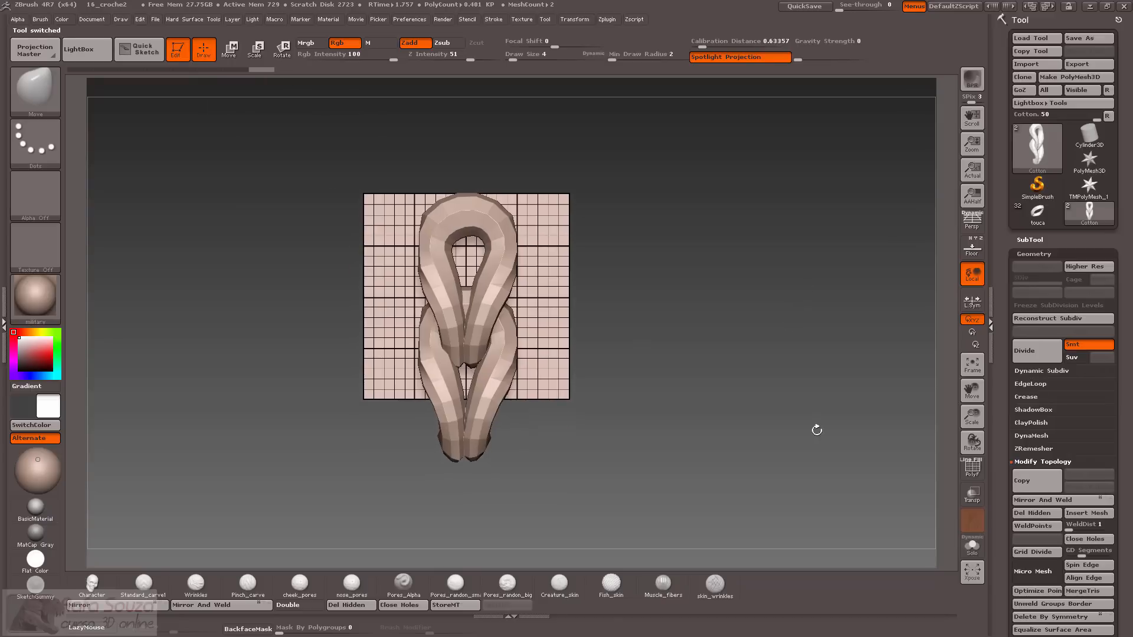
# Try mirroring the Cotton loop to check how it is centred on the algodao grid plane.
pyautogui.moveTo(1013, 507); pyautogui.dragTo(1005, 318)
pyautogui.click(156, 603)
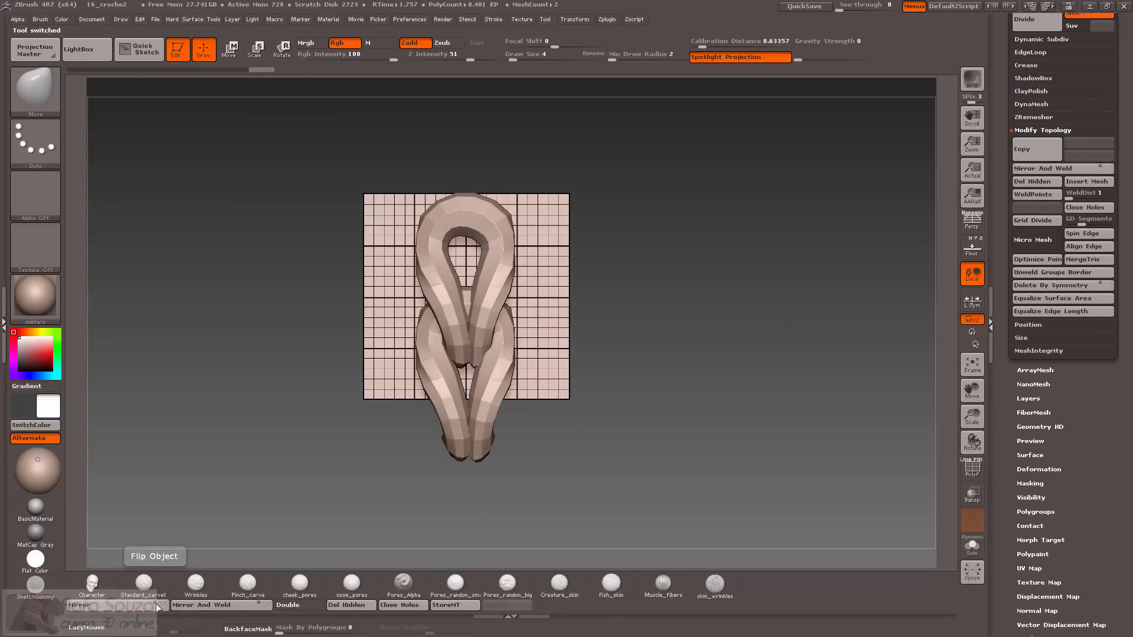
pyautogui.click(155, 604)
pyautogui.click(151, 605)
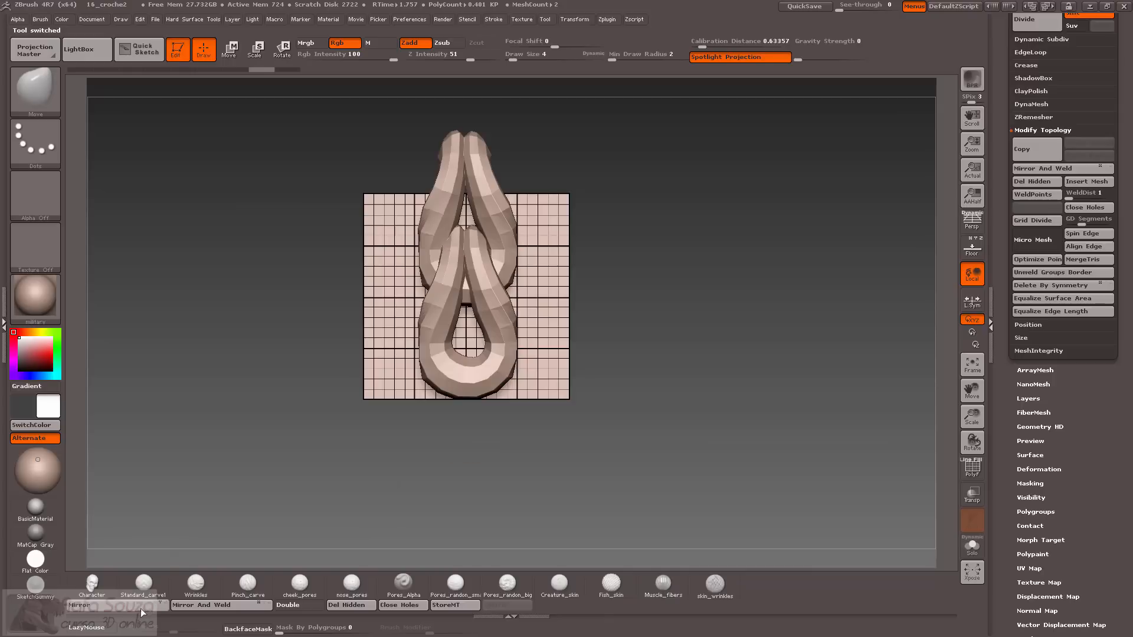
# Enlarge the Cotton loop slightly with Transpose Scale, anchored at its rounded end, until it spans about half the grid plane's width.
pyautogui.keyDown('alt'); pyautogui.moveTo(726, 278); pyautogui.dragTo(727, 313); pyautogui.keyUp('alt')
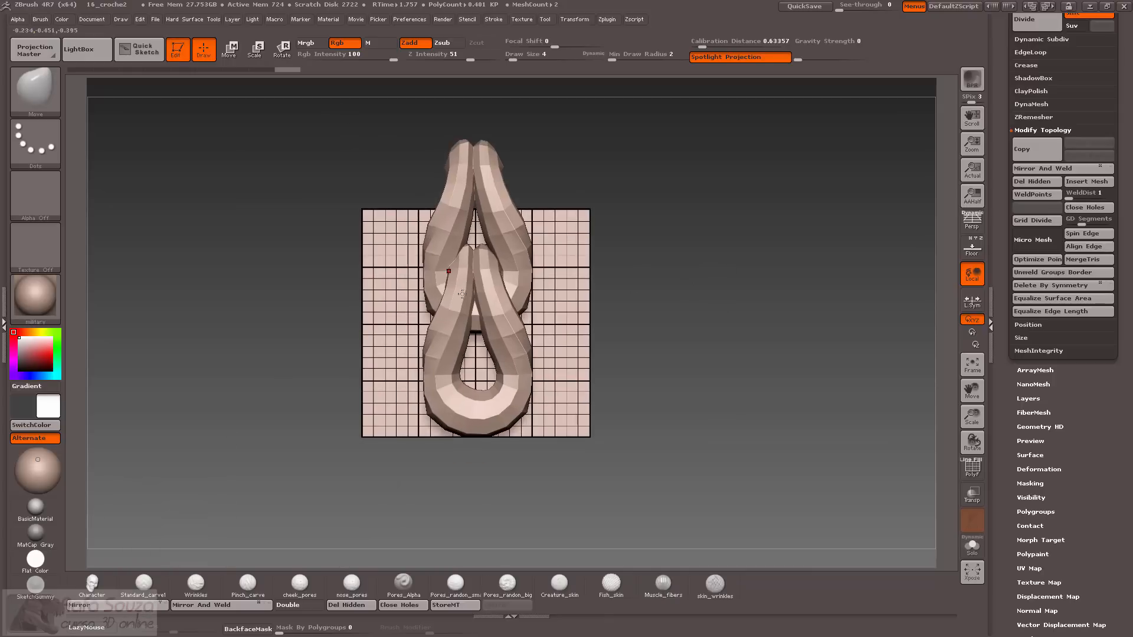
pyautogui.click(253, 57)
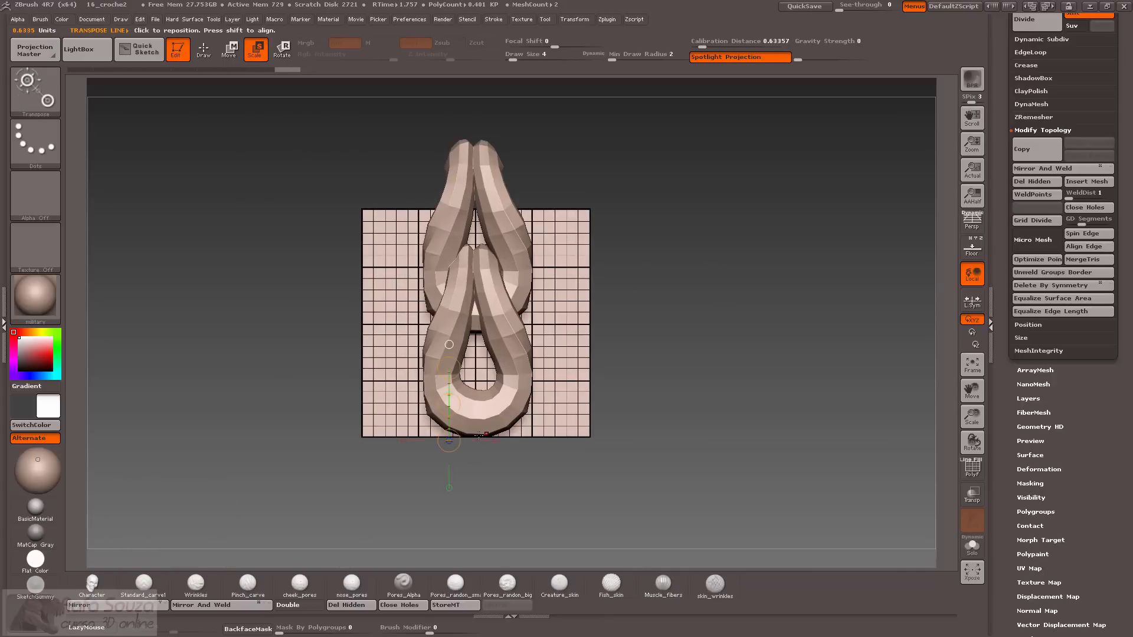
pyautogui.moveTo(449, 344)
pyautogui.mouseDown()
pyautogui.moveTo(465, 536)
pyautogui.moveTo(473, 488)
pyautogui.mouseUp()
pyautogui.click(473, 479)
pyautogui.moveTo(289, 353); pyautogui.dragTo(290, 388)
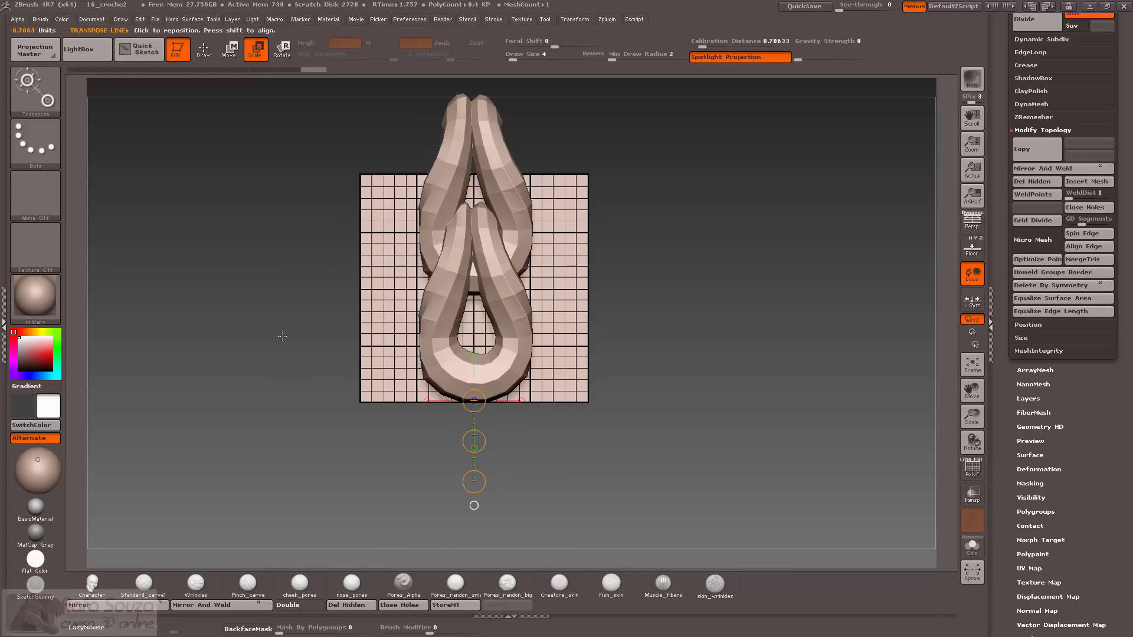
pyautogui.moveTo(282, 336); pyautogui.dragTo(279, 180)
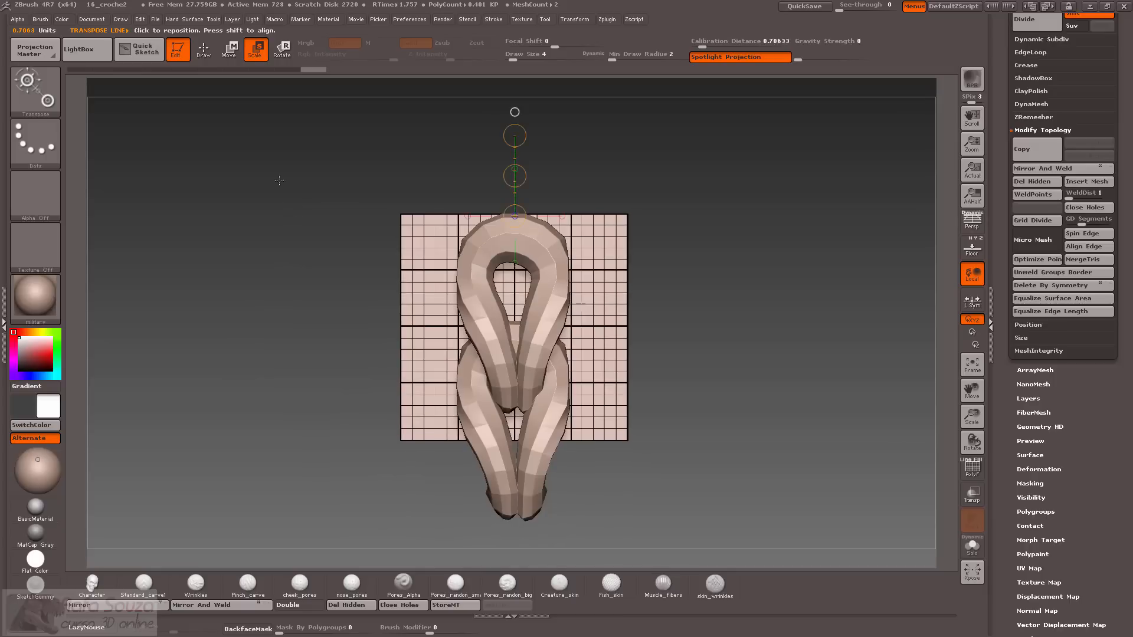
# Shift the Cotton loop sideways with Transpose Move so it fills the left half of the grid plane.
pyautogui.click(230, 55)
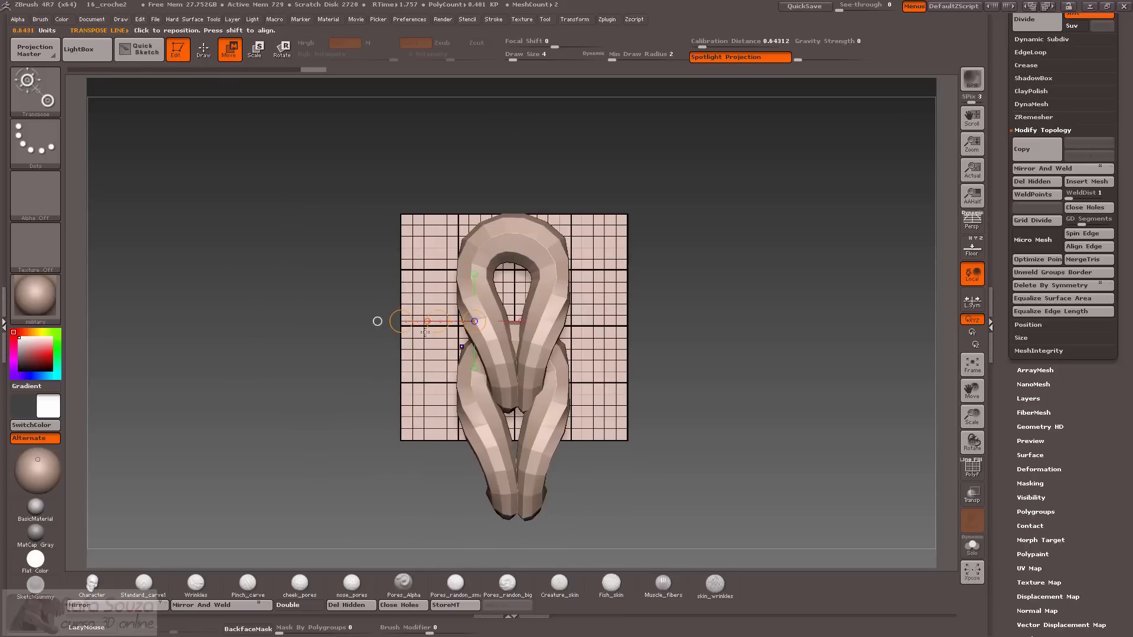
pyautogui.moveTo(374, 322)
pyautogui.mouseDown()
pyautogui.moveTo(414, 326)
pyautogui.moveTo(385, 323)
pyautogui.mouseUp()
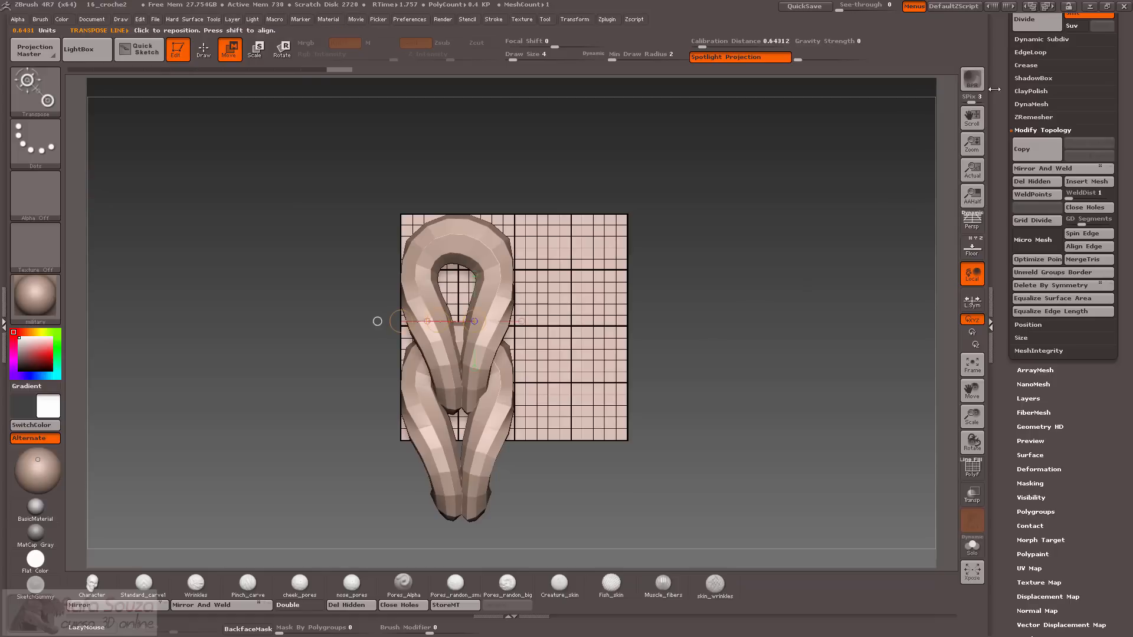
pyautogui.moveTo(995, 89); pyautogui.dragTo(999, 222)
# Duplicate the Cotton loop subtool and move the copy horizontally into the right half of the grid plane.
pyautogui.moveTo(374, 349); pyautogui.dragTo(700, 350)
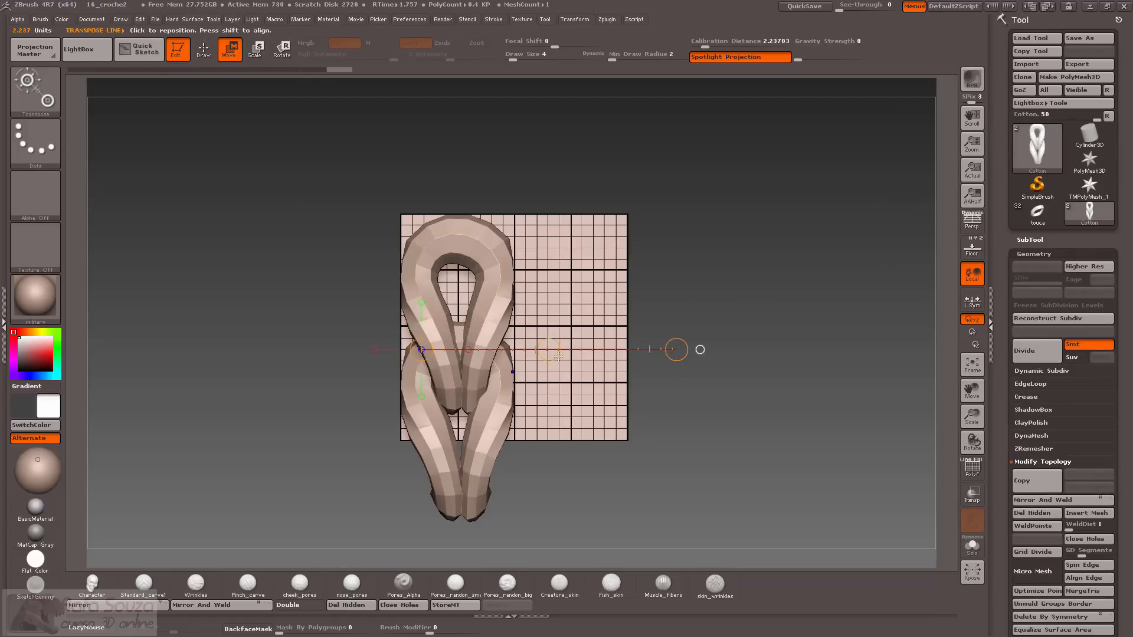
pyautogui.keyDown('ctrl'); pyautogui.moveTo(548, 349); pyautogui.dragTo(653, 345); pyautogui.keyUp('ctrl')
pyautogui.hotkey('ctrl', 'z')
pyautogui.click(1030, 239)
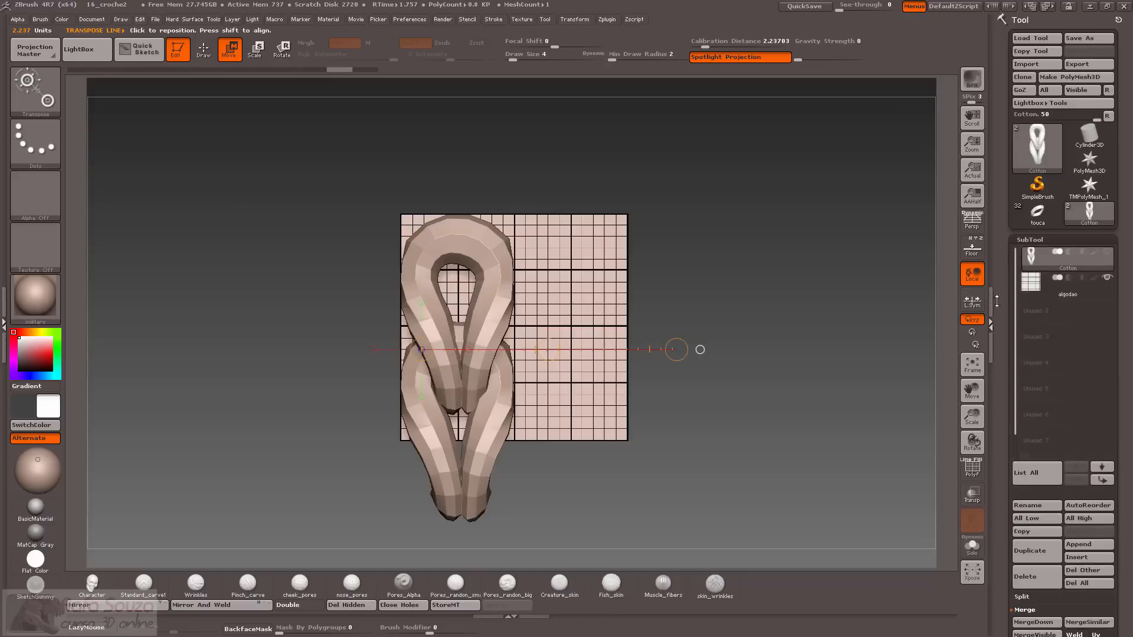
pyautogui.click(1034, 488)
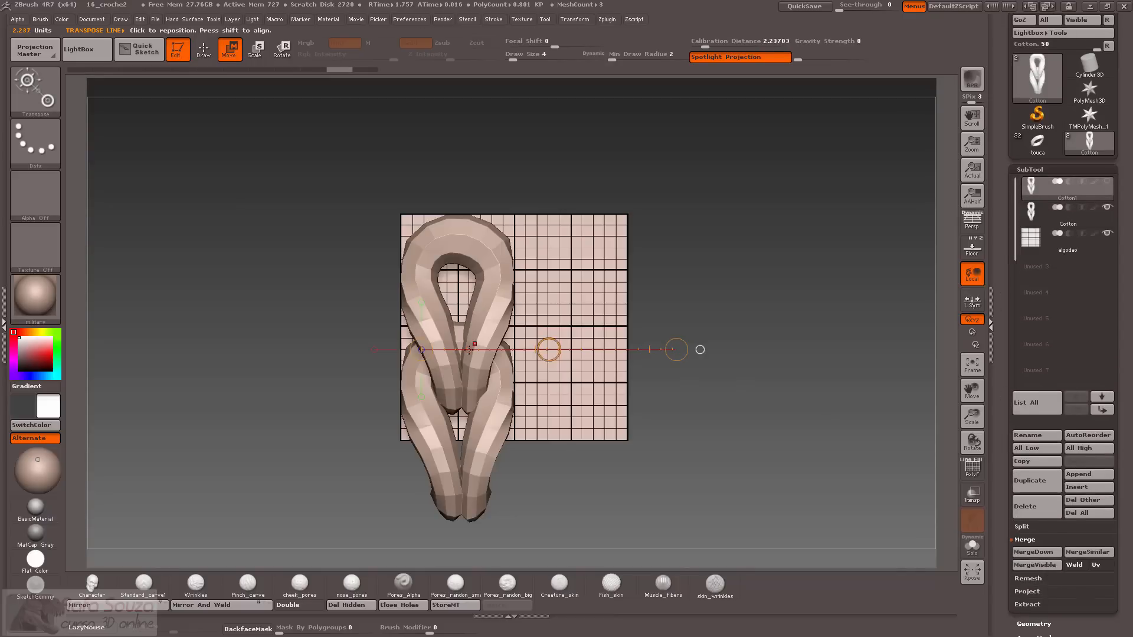
pyautogui.moveTo(549, 349); pyautogui.dragTo(658, 349)
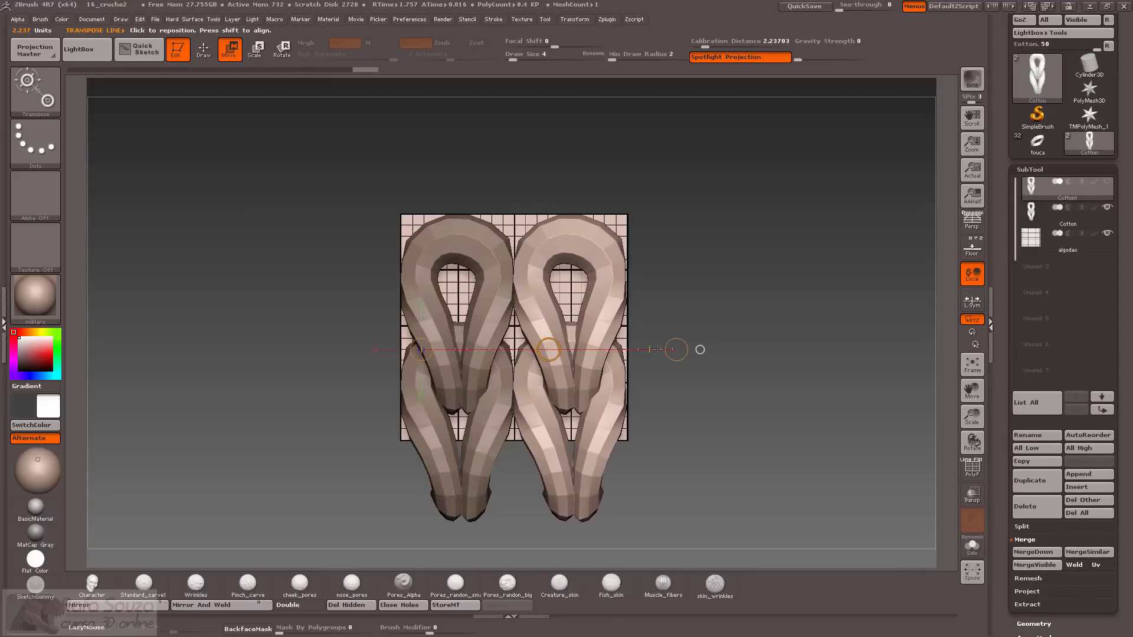
# Merge the two loops into one subtool and check the pair in isolation and against the algodao plane.
pyautogui.click(1034, 551)
pyautogui.click(910, 578)
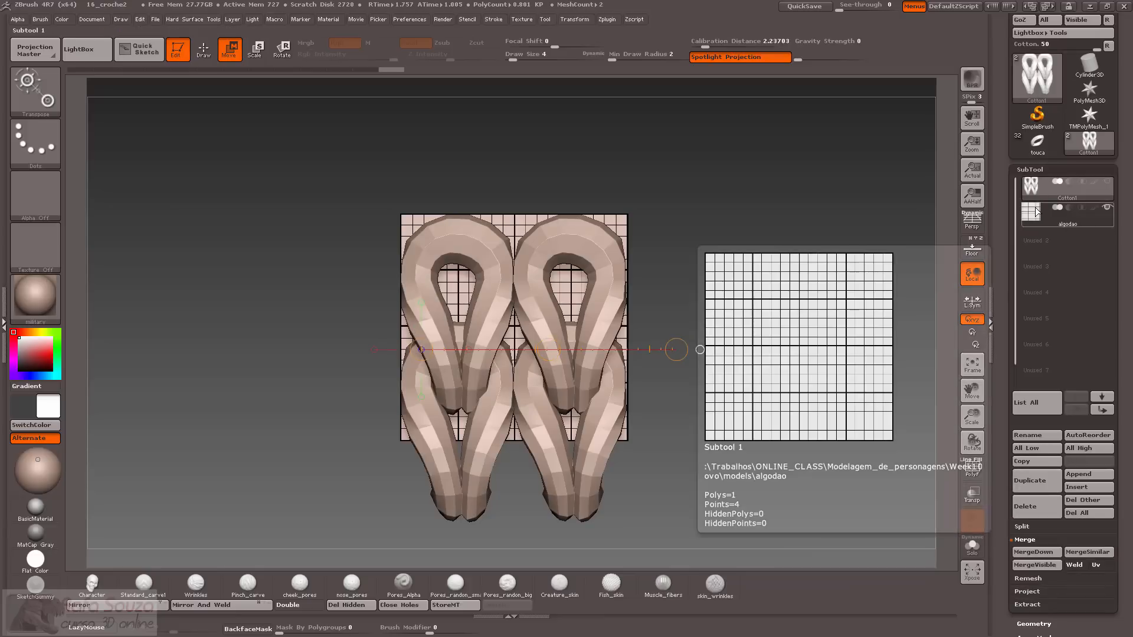
pyautogui.click(1032, 186)
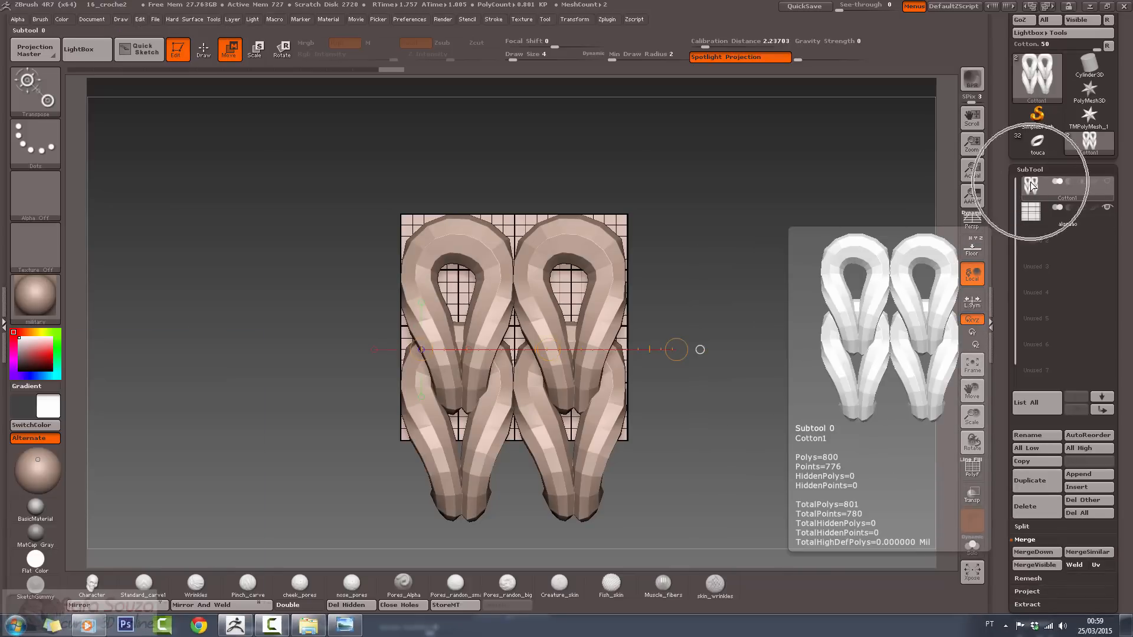
pyautogui.click(972, 546)
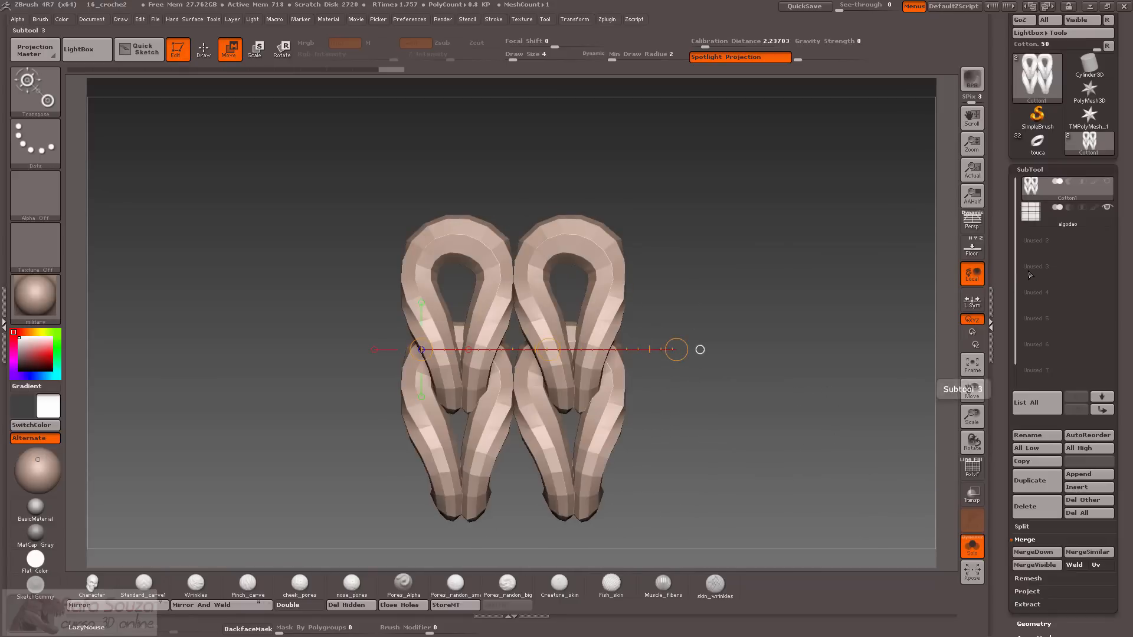
pyautogui.click(972, 546)
pyautogui.moveTo(825, 349); pyautogui.dragTo(739, 306)
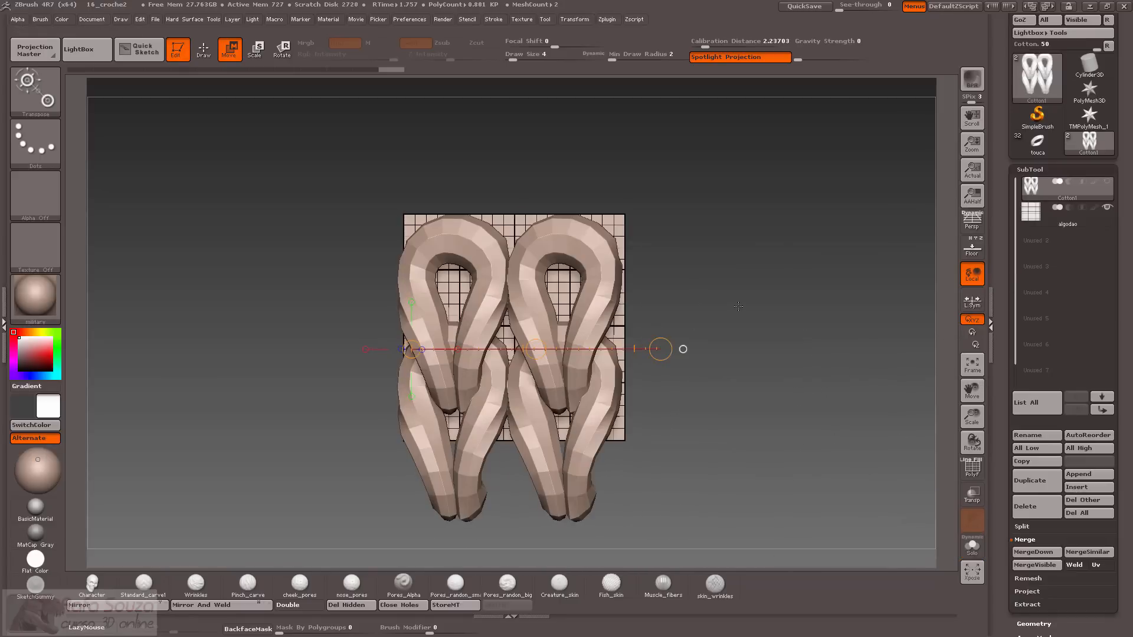
pyautogui.press('q')
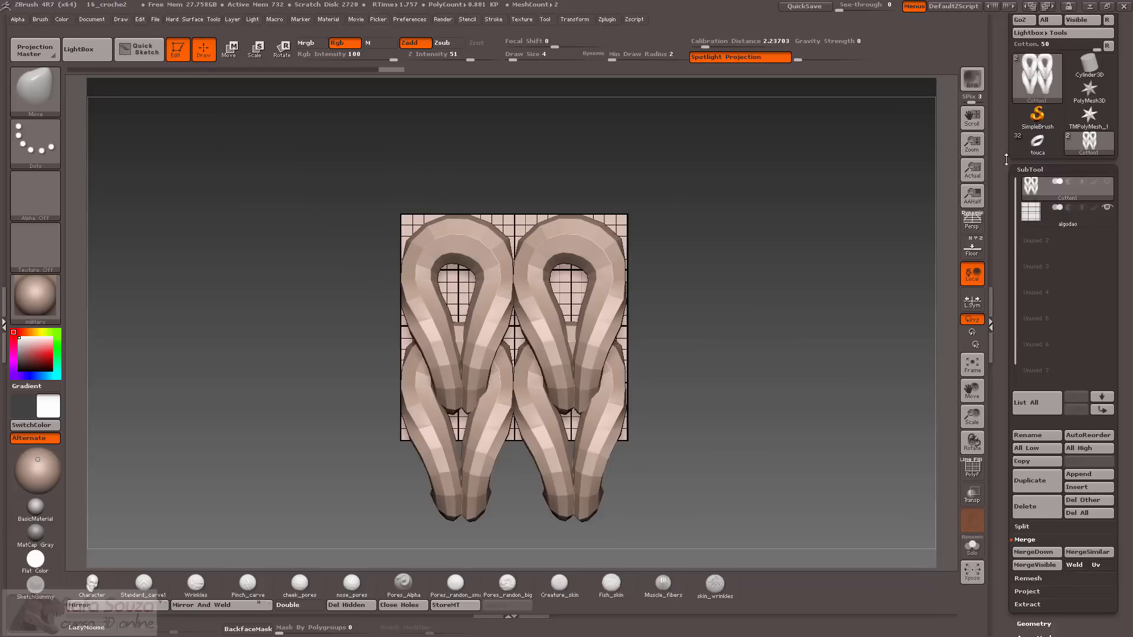
# Switch to the touca headband, assign the two-loop Cotton1 module as its Micro Mesh and display the polyframe.
pyautogui.click(1037, 143)
pyautogui.moveTo(845, 307); pyautogui.dragTo(998, 342)
pyautogui.click(1024, 465)
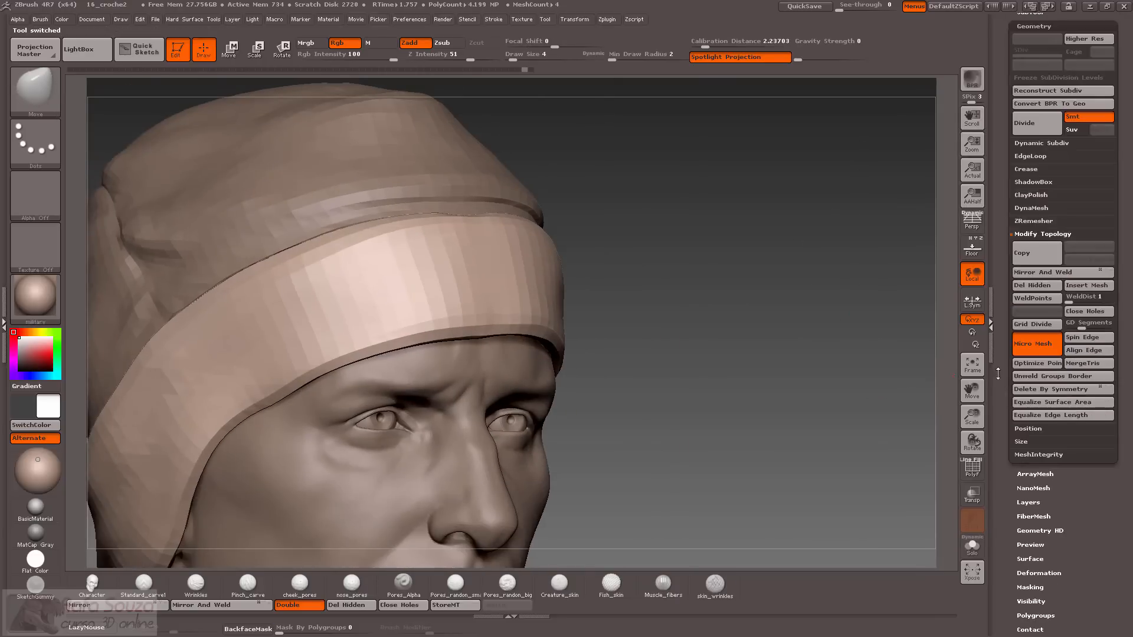
pyautogui.click(1025, 342)
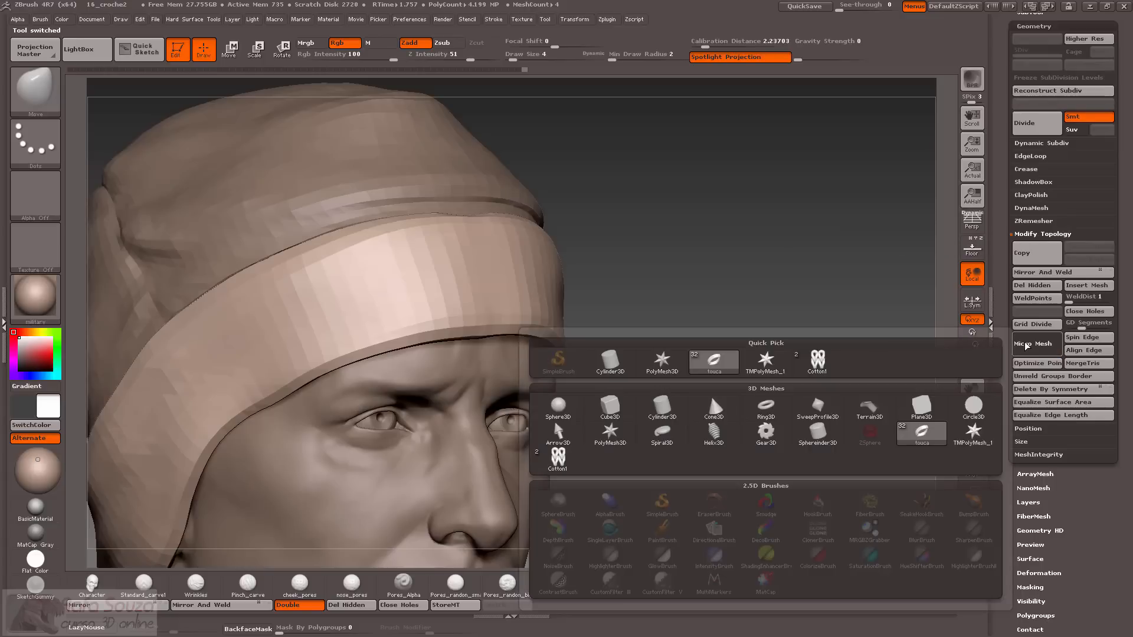
pyautogui.click(823, 372)
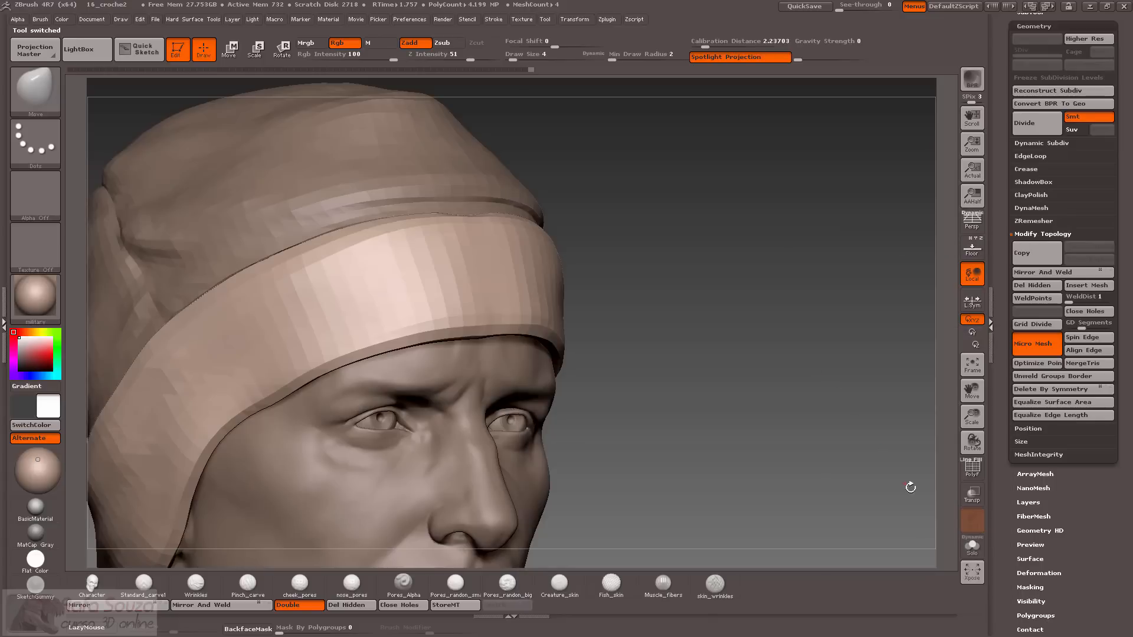
pyautogui.click(972, 468)
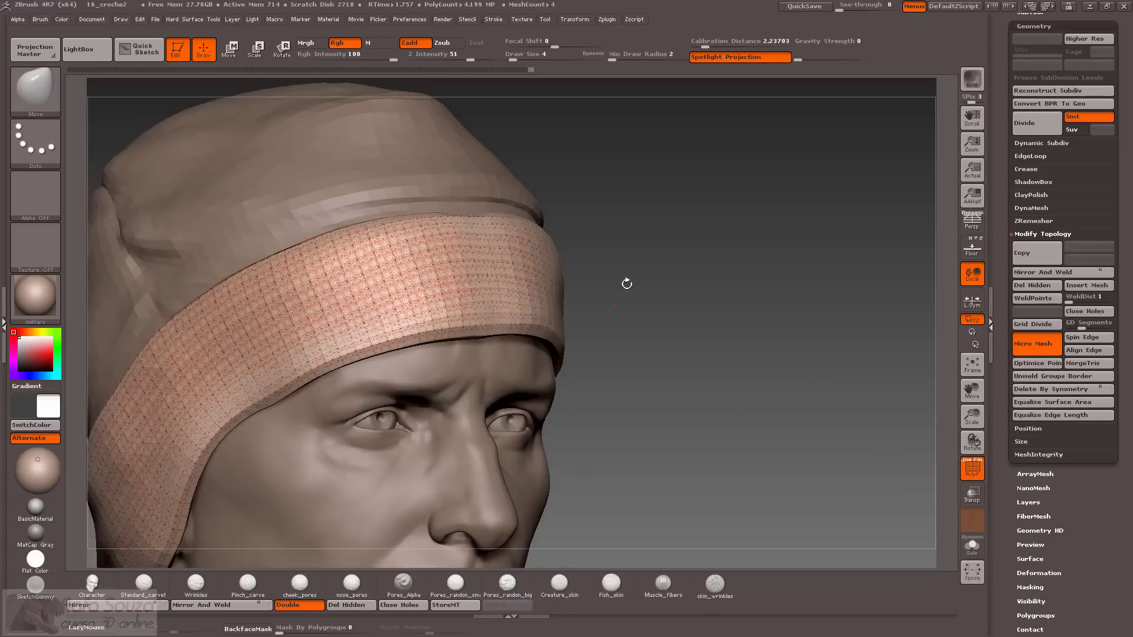
# Convert the headband's two-loop Micro Mesh to real geometry with Convert BPR To Geo, hide the polyframe and check the knit.
pyautogui.keyDown('alt'); pyautogui.moveTo(708, 306); pyautogui.dragTo(823, 182); pyautogui.keyUp('alt')
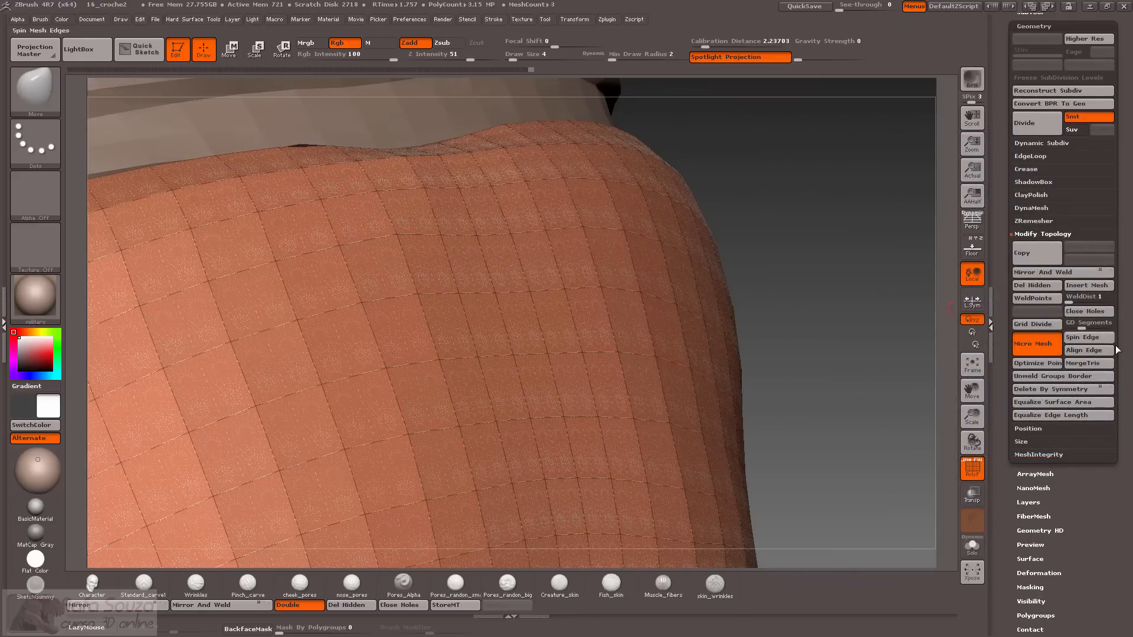
pyautogui.click(1087, 341)
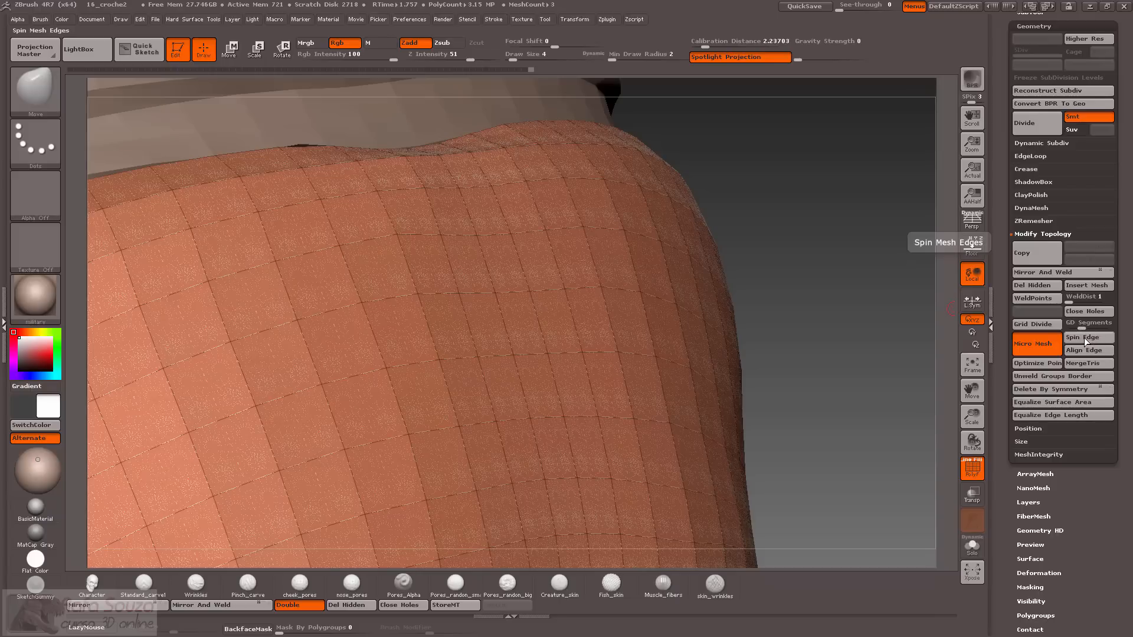
pyautogui.moveTo(1000, 138); pyautogui.dragTo(1000, 219)
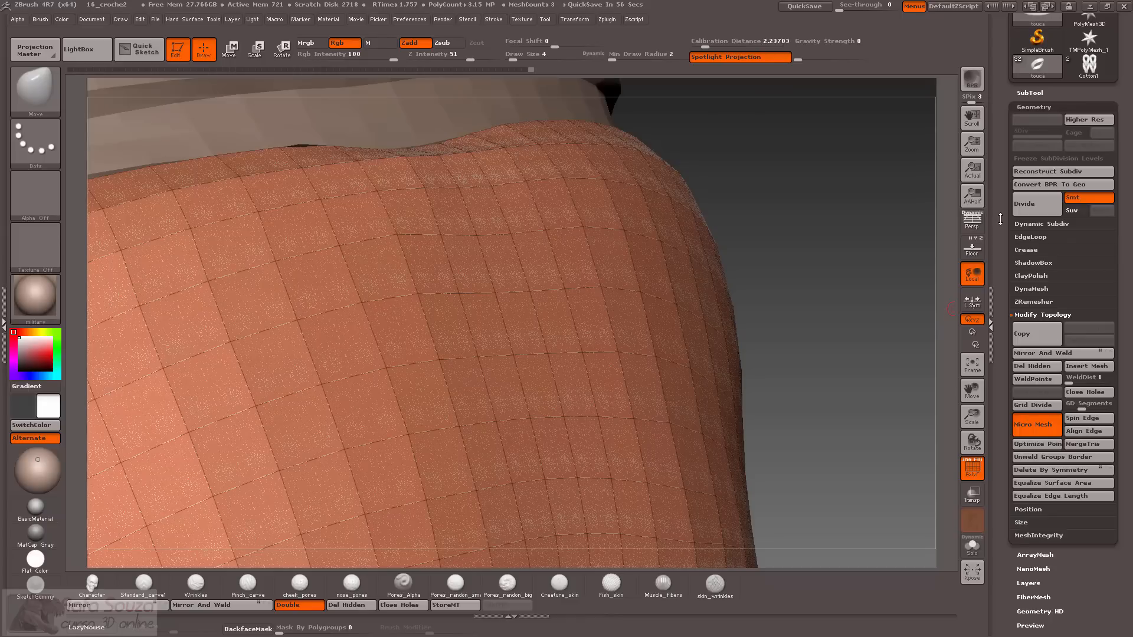
pyautogui.click(1036, 185)
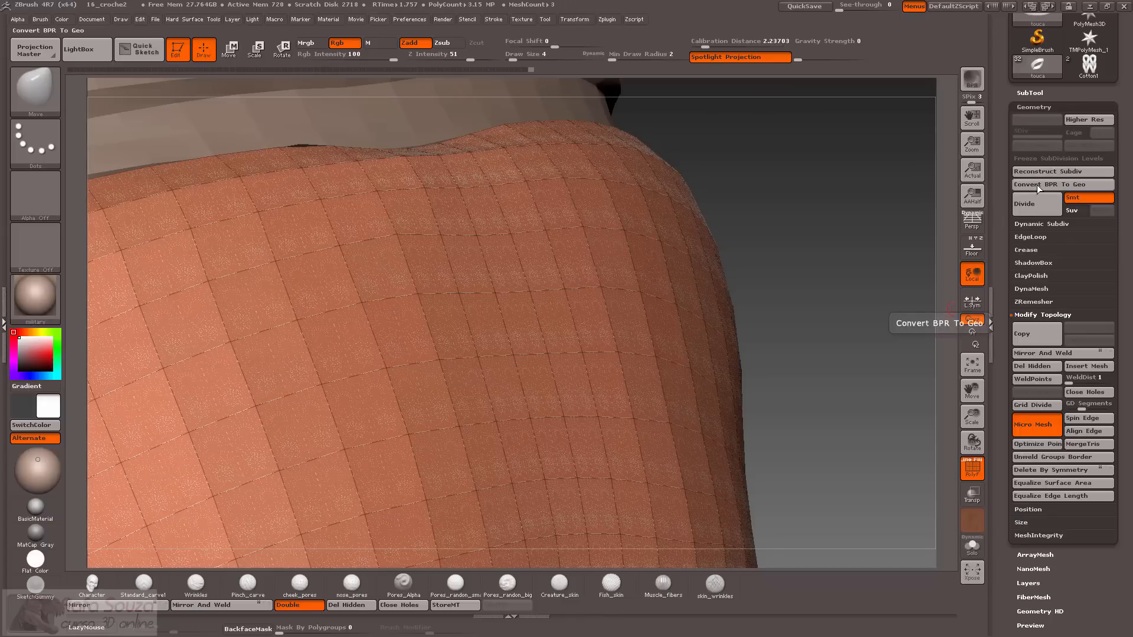
pyautogui.moveTo(916, 360); pyautogui.dragTo(1007, 488)
pyautogui.click(980, 477)
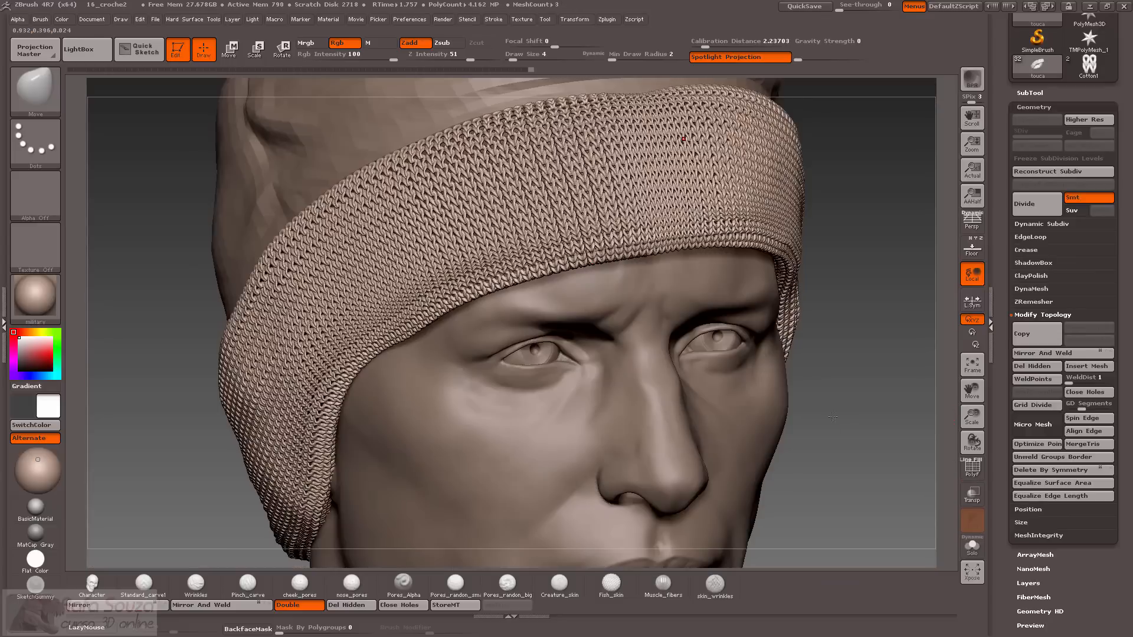
pyautogui.moveTo(833, 417); pyautogui.dragTo(470, 232)
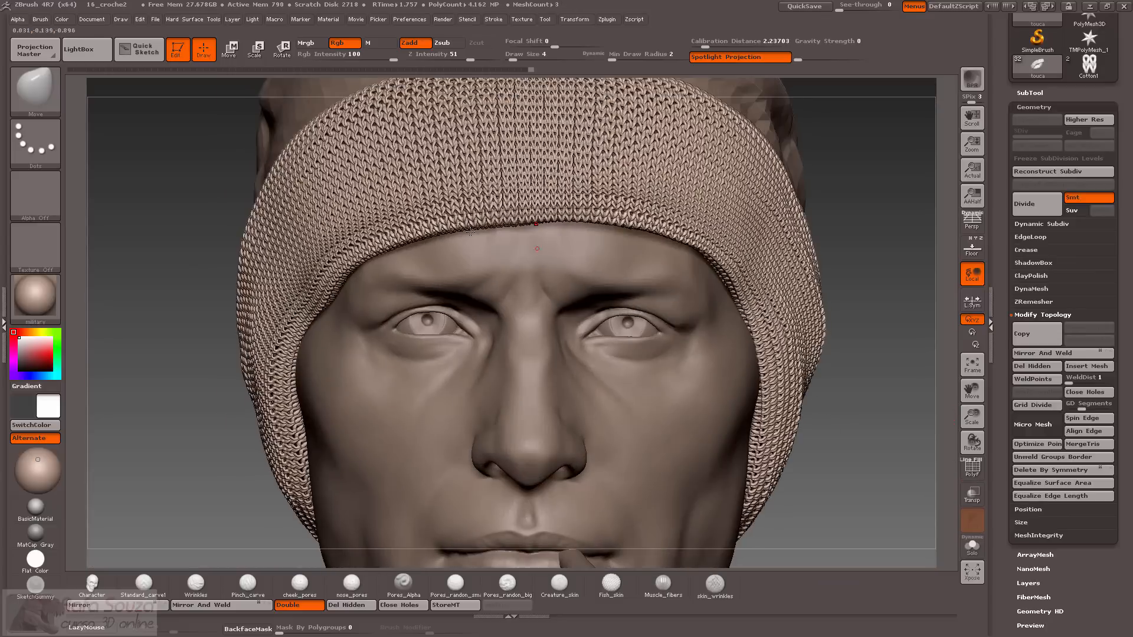
pyautogui.keyDown('alt'); pyautogui.moveTo(146, 316); pyautogui.dragTo(358, 276); pyautogui.keyUp('alt')
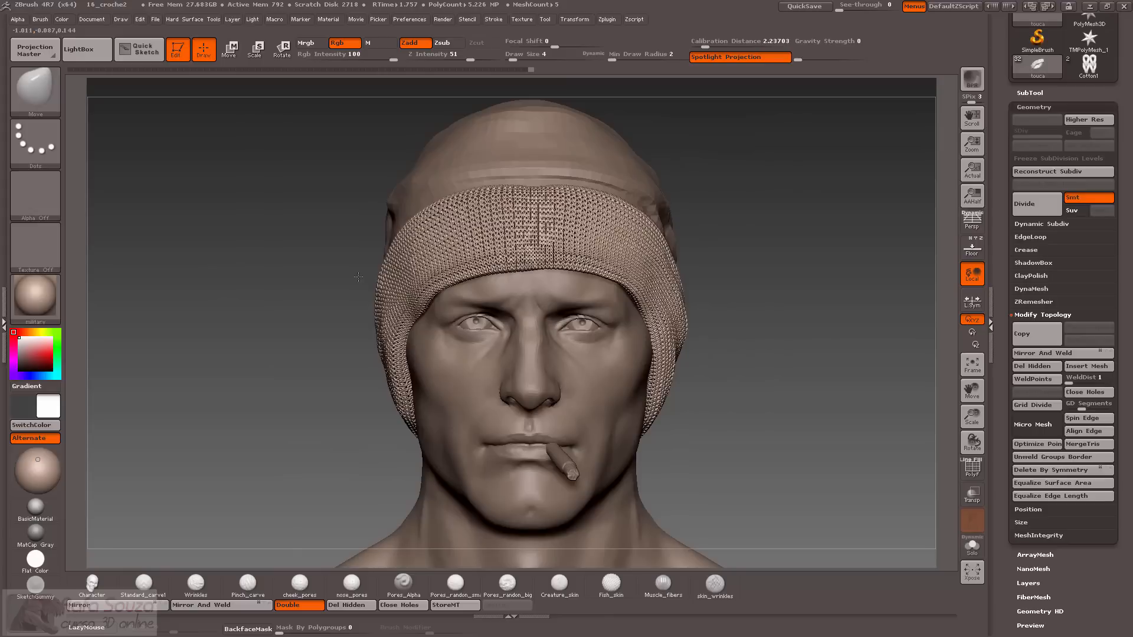
# Show and select the touca1 base headband beneath the knit, and apply a slight negative Inflate deformation to it.
pyautogui.click(1011, 94)
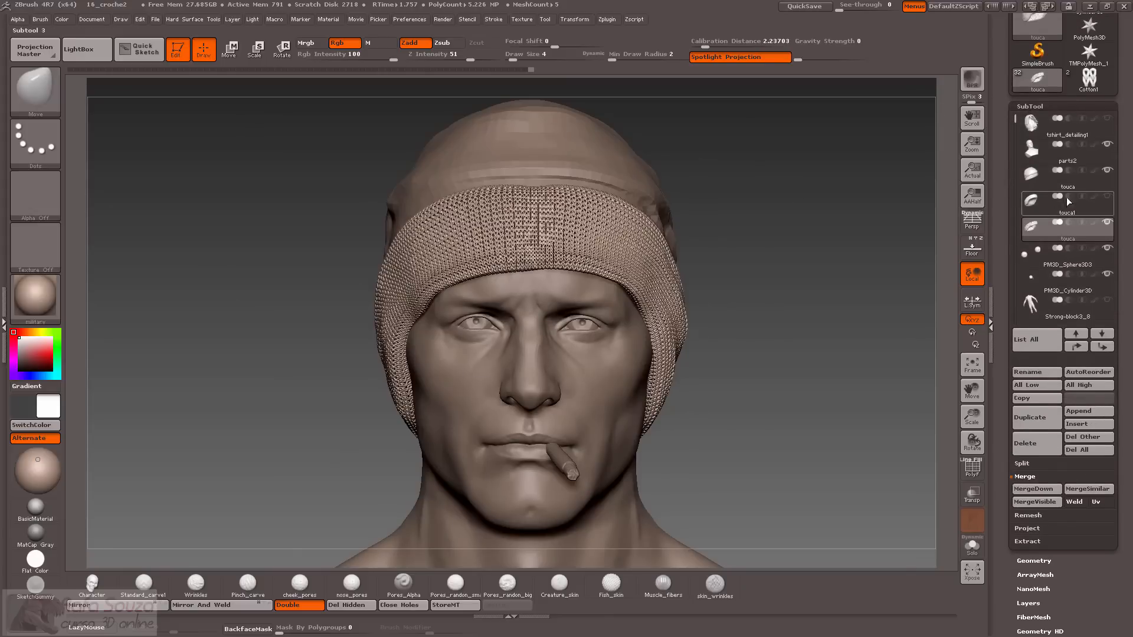
pyautogui.moveTo(839, 248); pyautogui.dragTo(860, 314)
pyautogui.click(1023, 208)
pyautogui.press('shift')
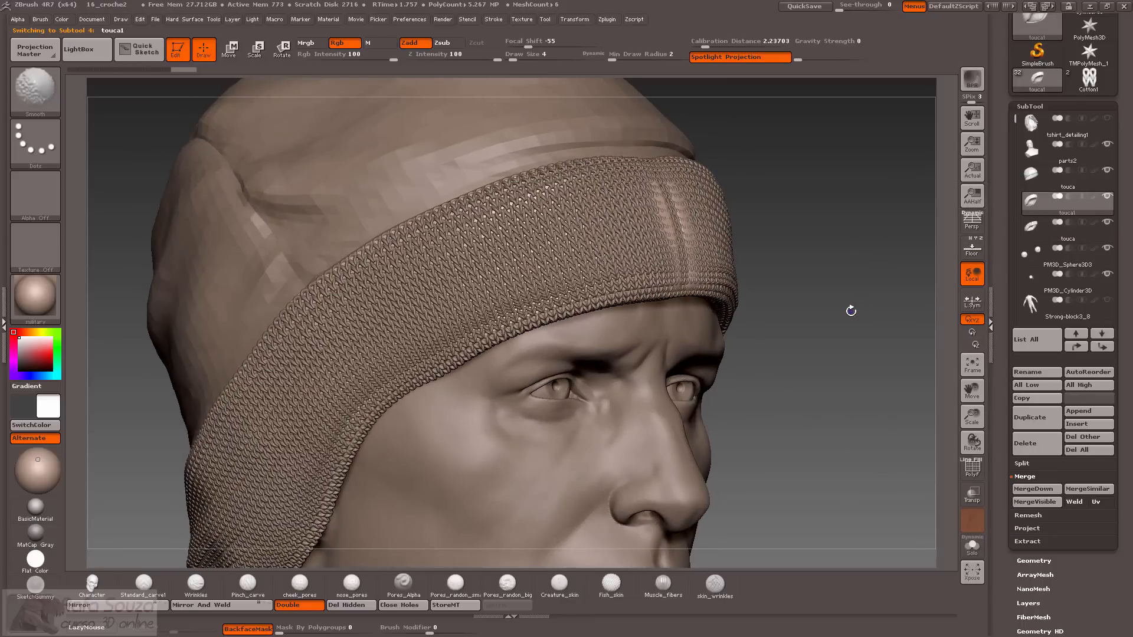
pyautogui.press('h')
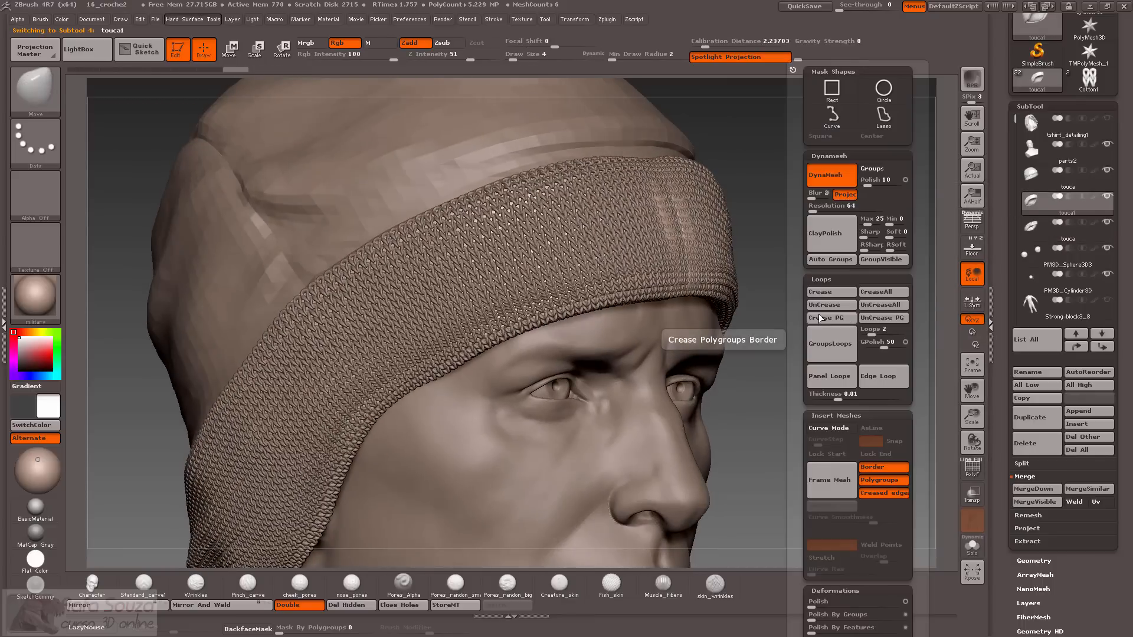
pyautogui.moveTo(799, 316); pyautogui.dragTo(796, 172)
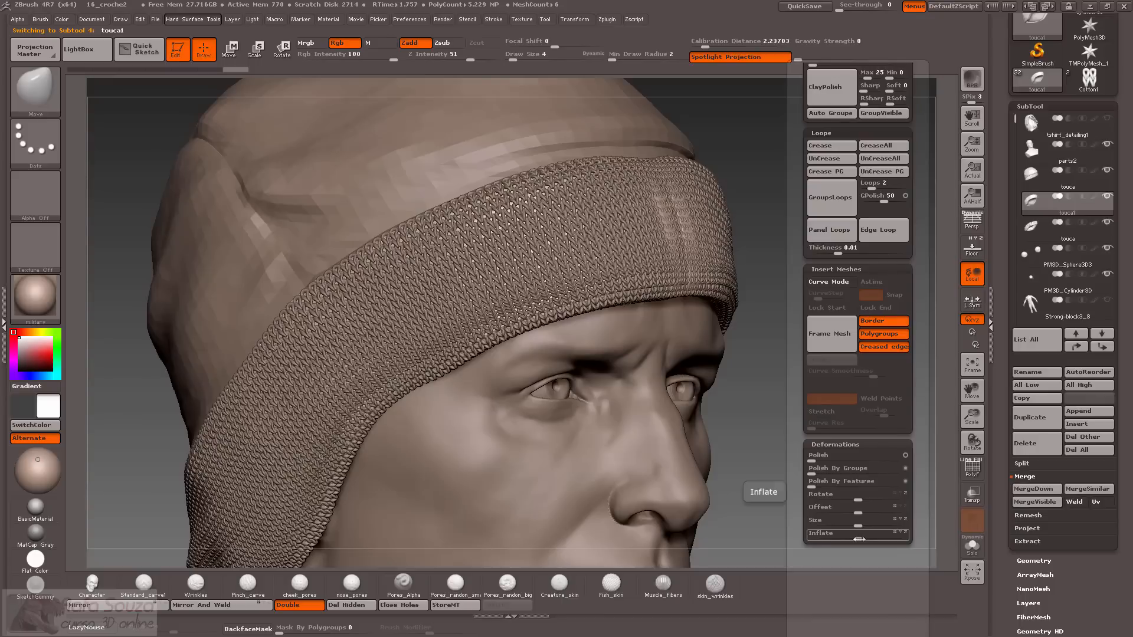
pyautogui.moveTo(856, 533); pyautogui.dragTo(855, 537)
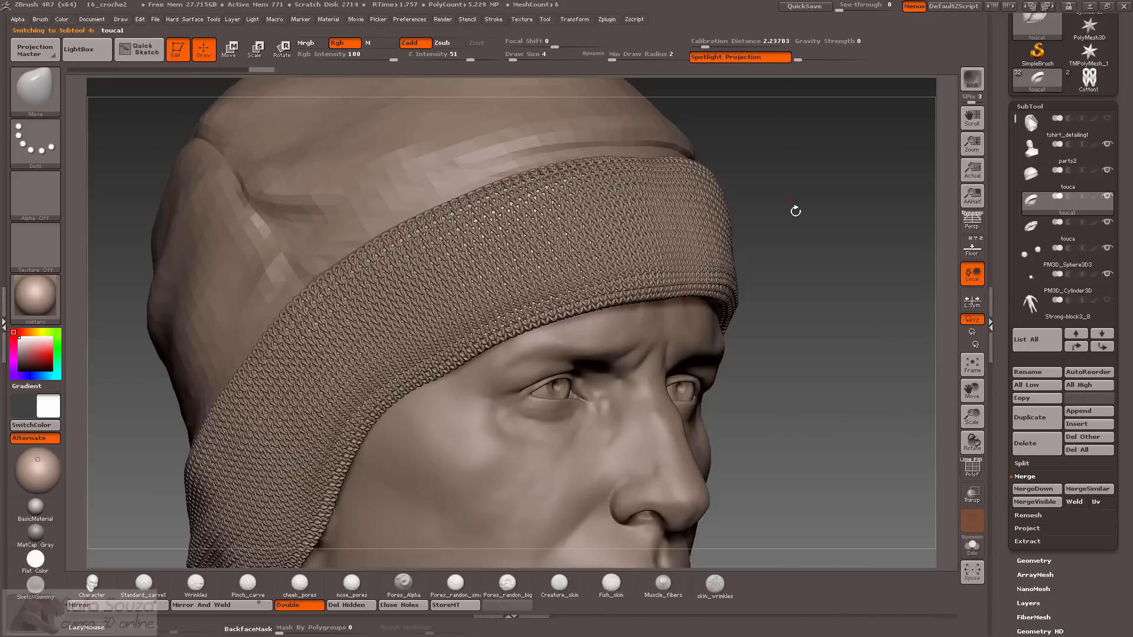
# Select the knitted touca headband and inspect how its stitches cover the base from the front and both sides.
pyautogui.moveTo(894, 360)
pyautogui.mouseDown()
pyautogui.moveTo(826, 377)
pyautogui.moveTo(933, 385)
pyautogui.moveTo(845, 300)
pyautogui.moveTo(776, 310)
pyautogui.mouseUp()
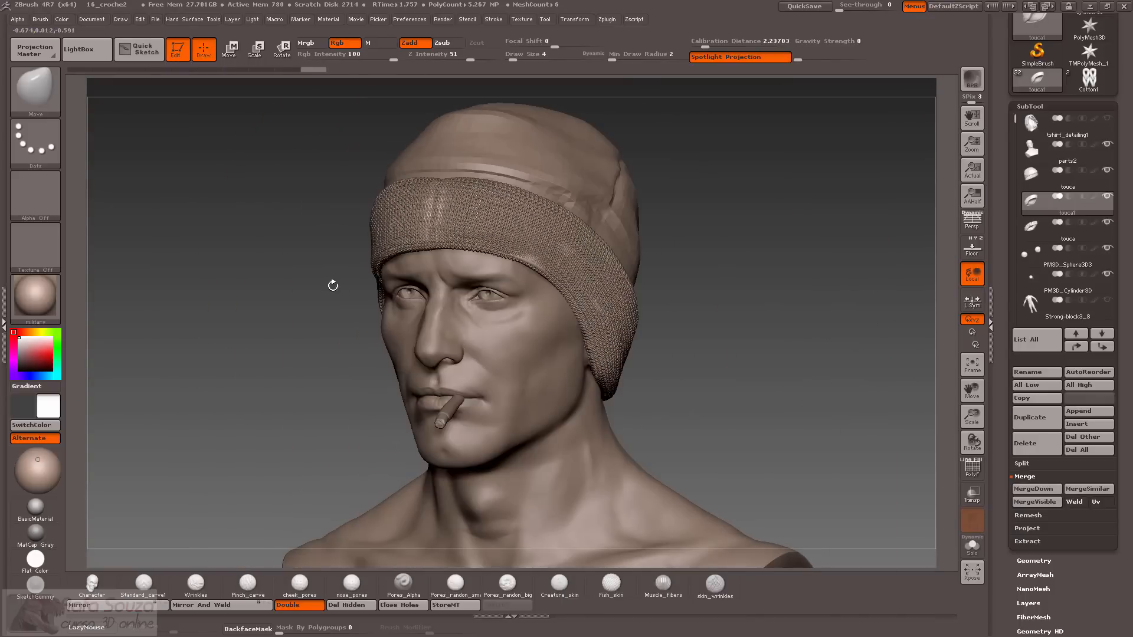
pyautogui.moveTo(333, 286); pyautogui.dragTo(511, 271)
pyautogui.moveTo(306, 278); pyautogui.dragTo(263, 285)
pyautogui.keyDown('alt'); pyautogui.click(389, 230); pyautogui.keyUp('alt')
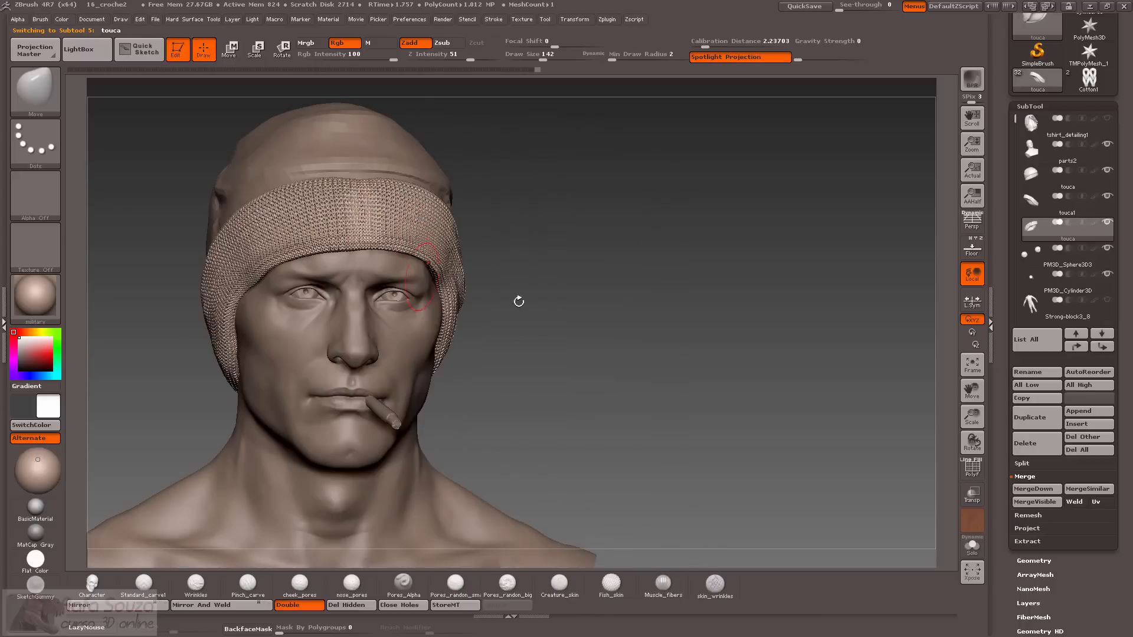
pyautogui.moveTo(519, 302)
pyautogui.keyDown('alt'); pyautogui.mouseDown()
pyautogui.moveTo(587, 322)
pyautogui.moveTo(508, 232)
pyautogui.moveTo(519, 236)
pyautogui.mouseUp(); pyautogui.keyUp('alt')
pyautogui.moveTo(643, 342)
pyautogui.mouseDown()
pyautogui.moveTo(558, 276)
pyautogui.moveTo(680, 289)
pyautogui.moveTo(651, 231)
pyautogui.mouseUp()
pyautogui.moveTo(692, 293)
pyautogui.mouseDown()
pyautogui.moveTo(643, 194)
pyautogui.moveTo(625, 185)
pyautogui.moveTo(703, 314)
pyautogui.moveTo(534, 330)
pyautogui.moveTo(549, 322)
pyautogui.moveTo(637, 329)
pyautogui.moveTo(543, 333)
pyautogui.mouseUp()
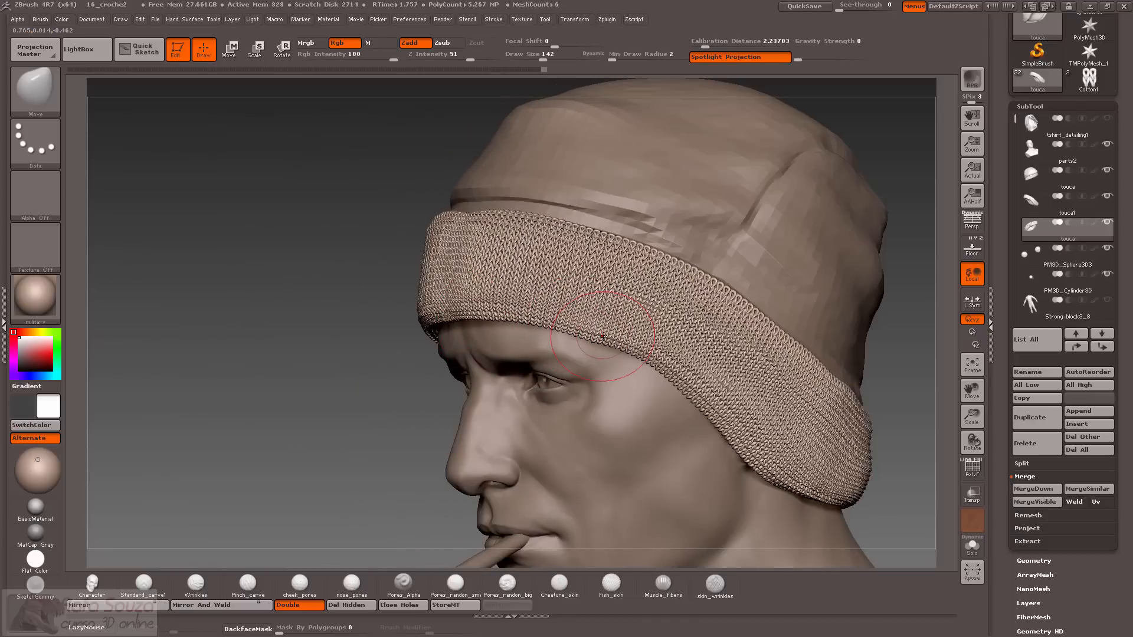
pyautogui.moveTo(583, 327); pyautogui.dragTo(436, 297)
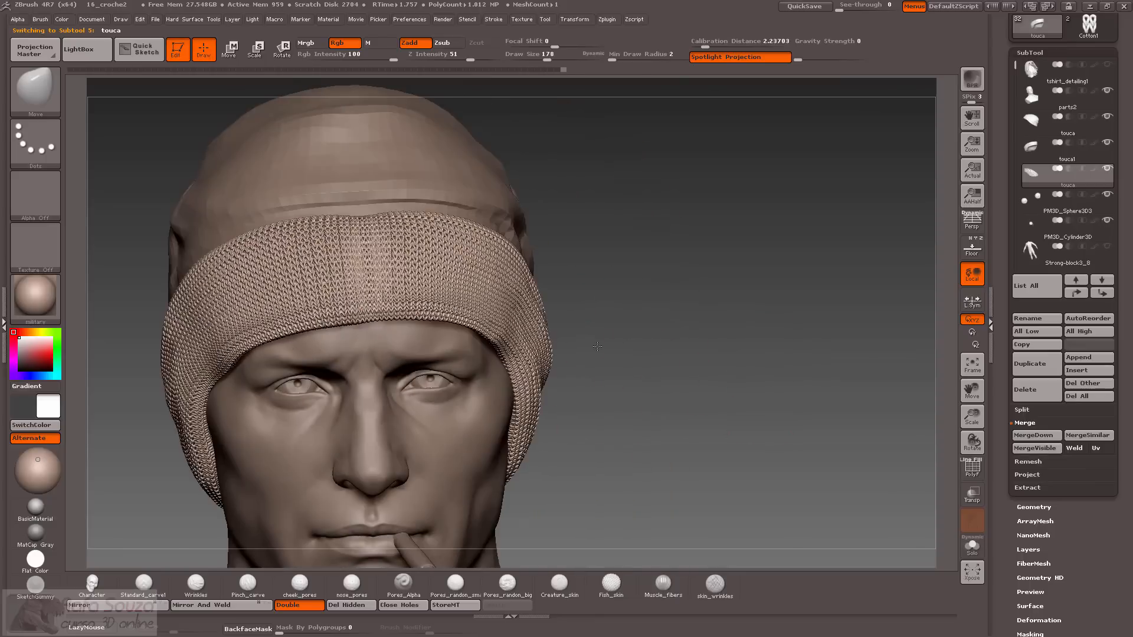
pyautogui.moveTo(598, 346); pyautogui.dragTo(318, 274)
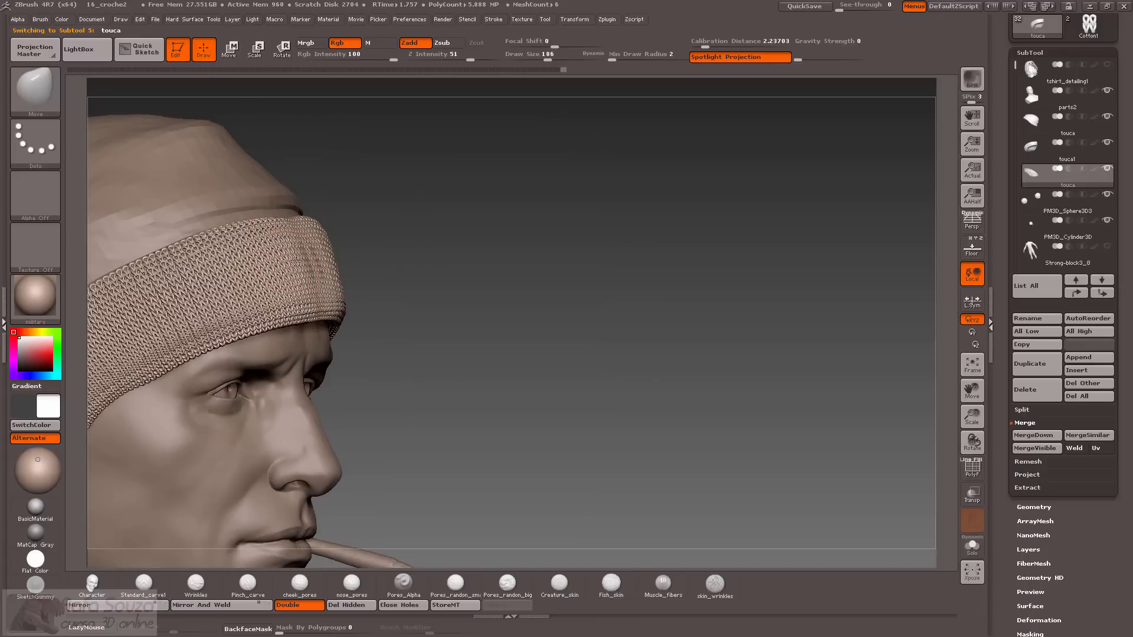
# Isolate the touca1 base headband to examine its surface, and bring the other subtools back into view.
pyautogui.click(1033, 146)
pyautogui.moveTo(649, 304); pyautogui.dragTo(378, 360)
pyautogui.click(972, 547)
pyautogui.moveTo(785, 398); pyautogui.dragTo(476, 173)
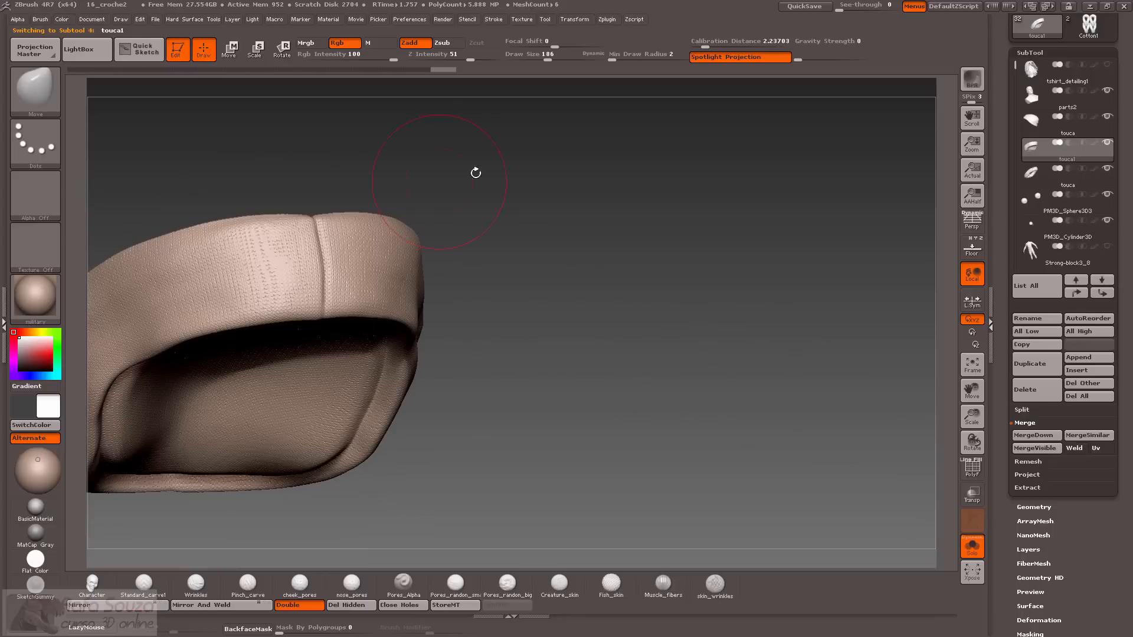
pyautogui.click(972, 548)
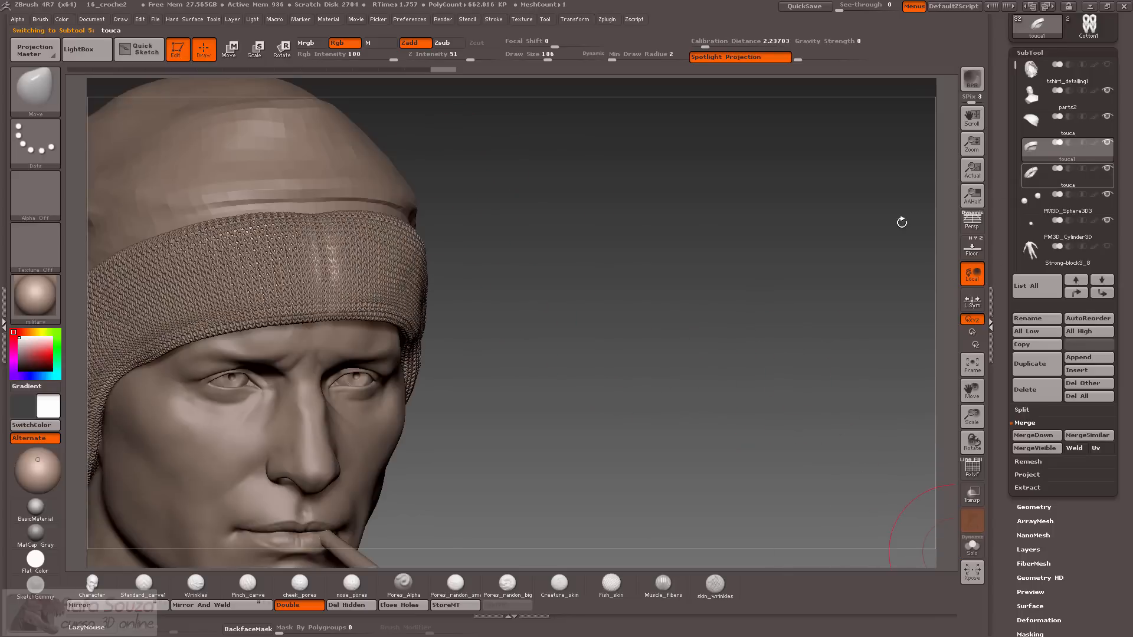
# Select the touca cap above the knitted headband and subdivide its geometry.
pyautogui.moveTo(901, 222); pyautogui.dragTo(850, 333)
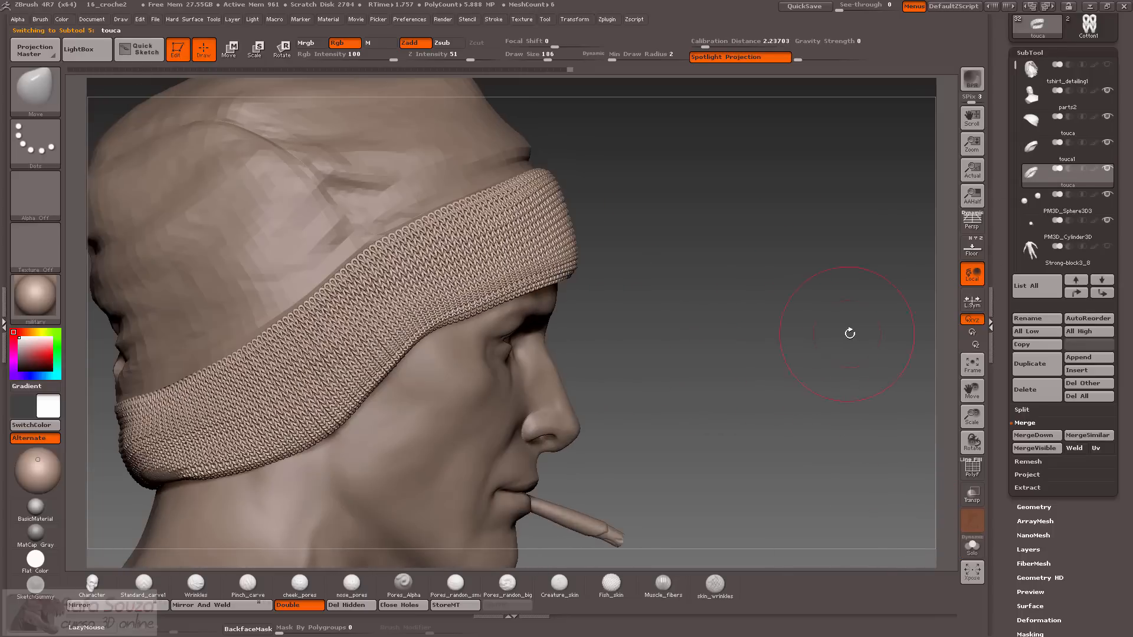
pyautogui.keyDown('alt'); pyautogui.moveTo(765, 338); pyautogui.dragTo(381, 358); pyautogui.keyUp('alt')
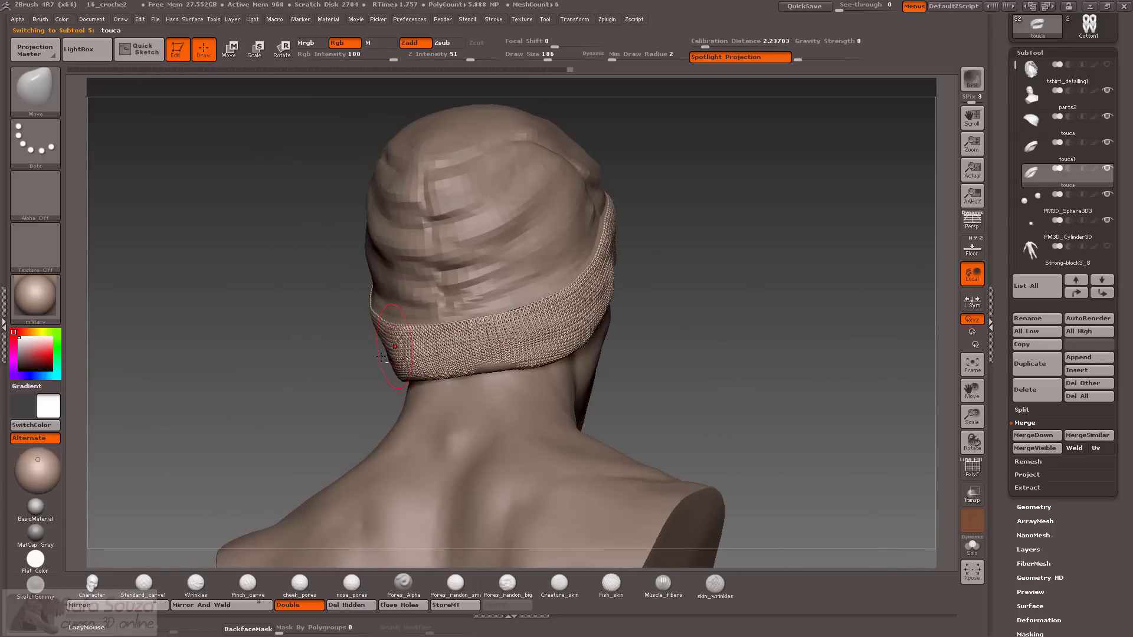
pyautogui.moveTo(326, 390); pyautogui.dragTo(444, 397)
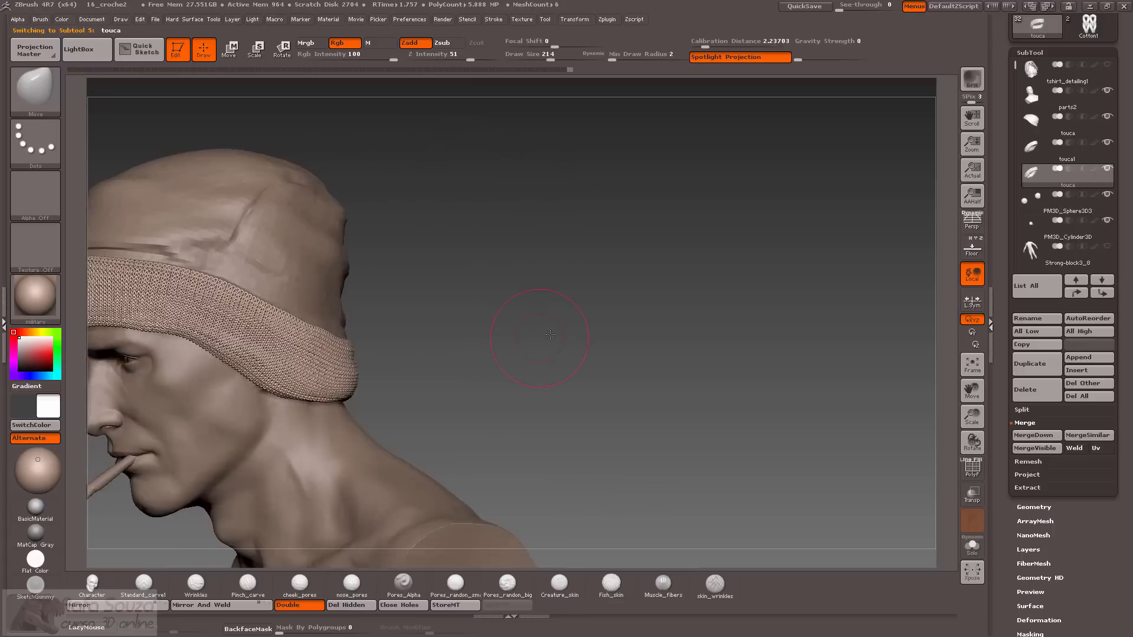
pyautogui.moveTo(550, 335); pyautogui.dragTo(626, 322)
pyautogui.moveTo(208, 212); pyautogui.dragTo(301, 186)
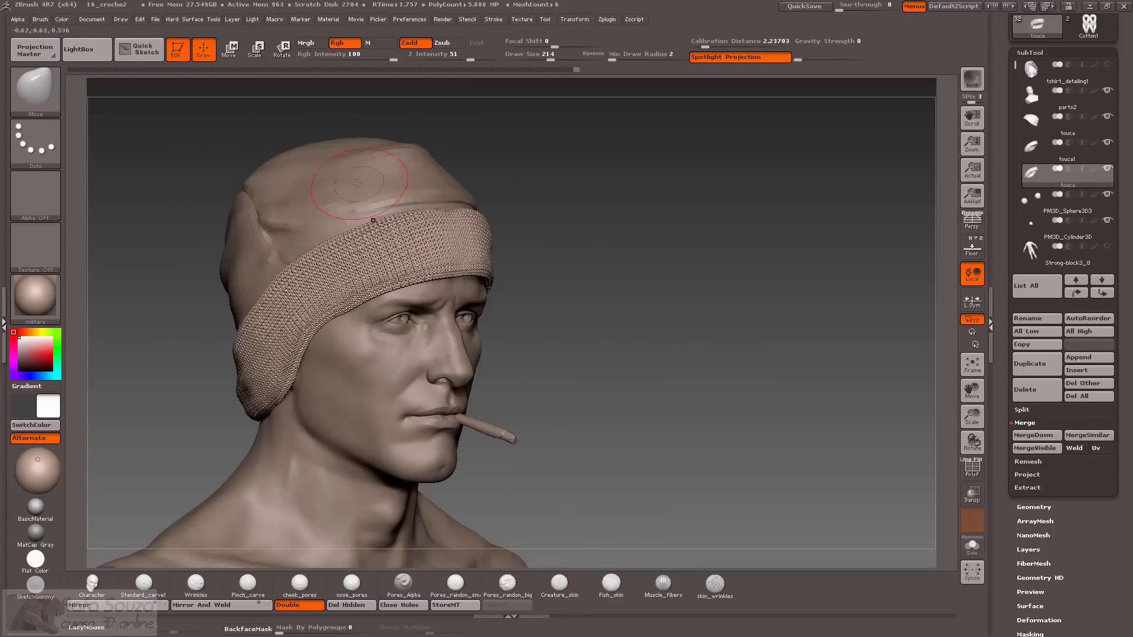
pyautogui.keyDown('alt'); pyautogui.click(321, 184); pyautogui.keyUp('alt')
pyautogui.hotkey('ctrl', 'd')
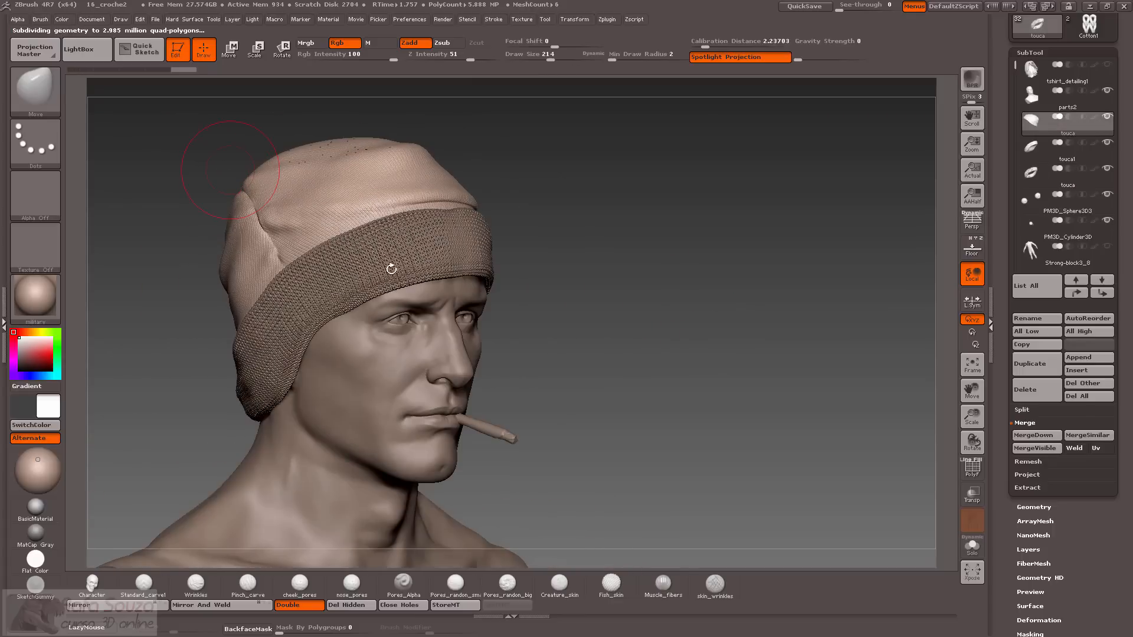
pyautogui.keyDown('shift'); pyautogui.moveTo(156, 235); pyautogui.dragTo(390, 209); pyautogui.keyUp('shift')
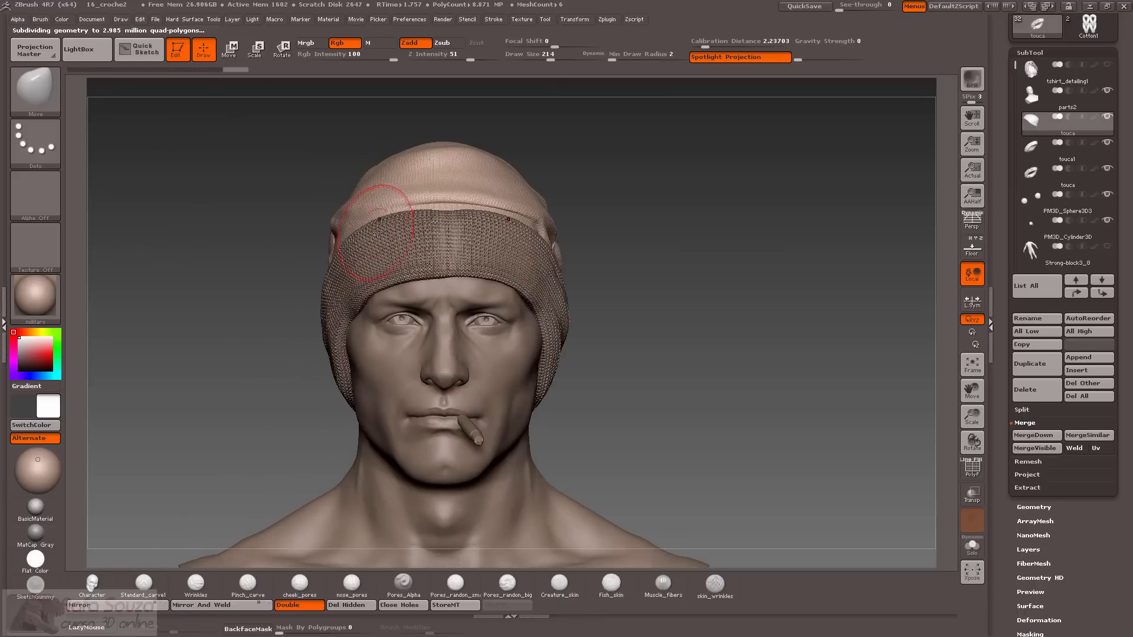
# Select the touca1 base headband and turn on a FiberMesh preview to grow fibers over it.
pyautogui.keyDown('alt'); pyautogui.click(416, 241); pyautogui.keyUp('alt')
pyautogui.moveTo(614, 277); pyautogui.dragTo(824, 324)
pyautogui.click(1036, 156)
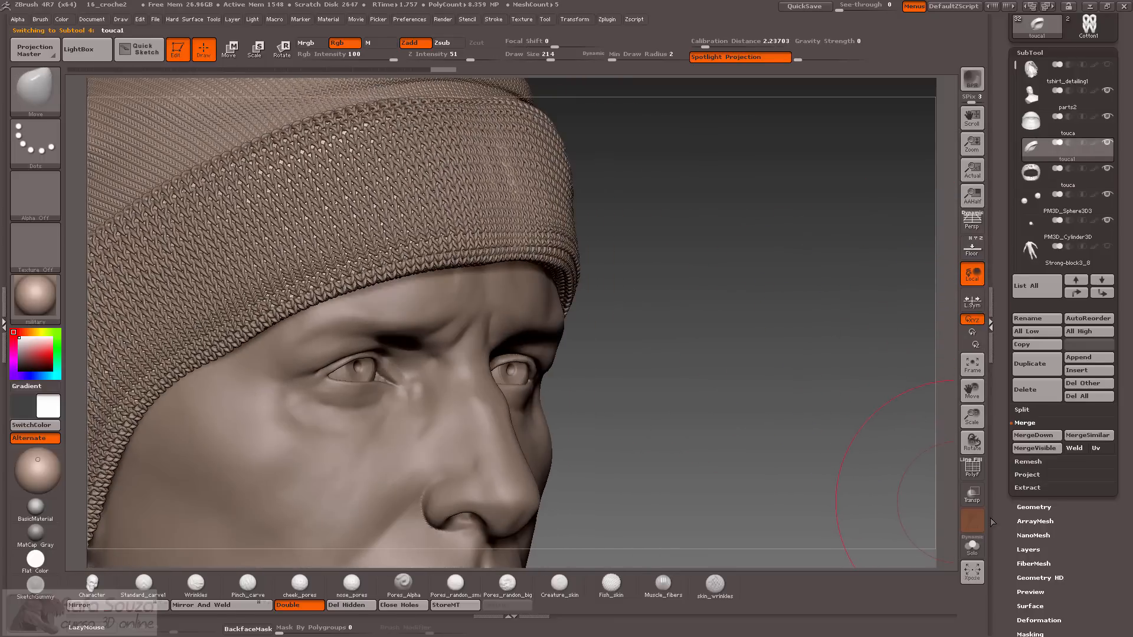
pyautogui.click(1028, 507)
pyautogui.click(1085, 107)
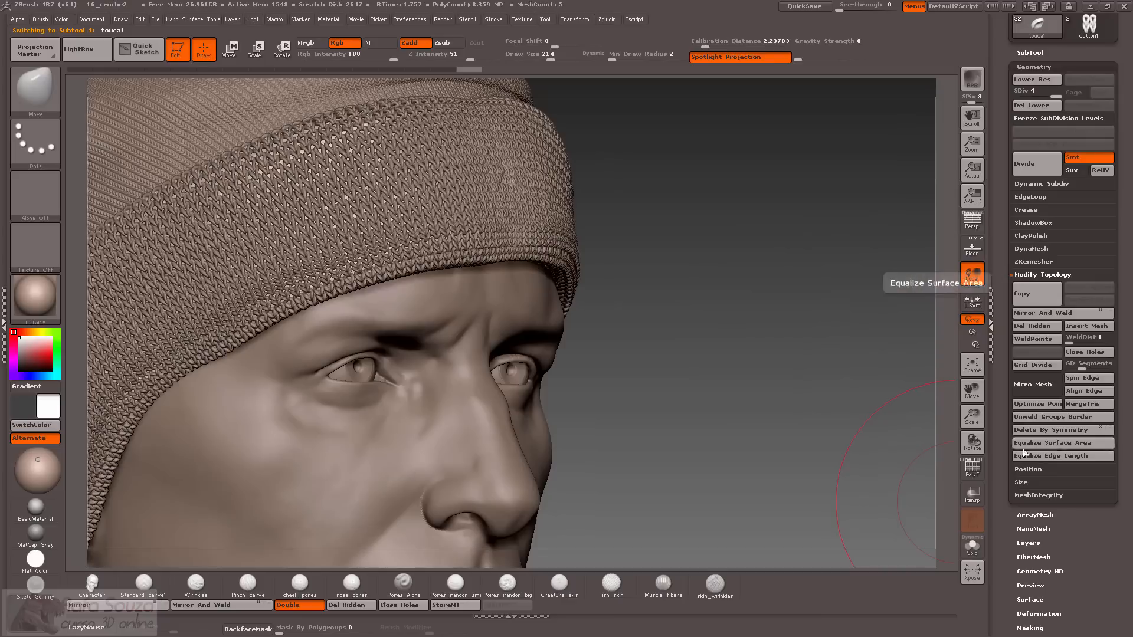
pyautogui.moveTo(1009, 491); pyautogui.dragTo(1008, 477)
pyautogui.moveTo(1012, 525); pyautogui.dragTo(1017, 493)
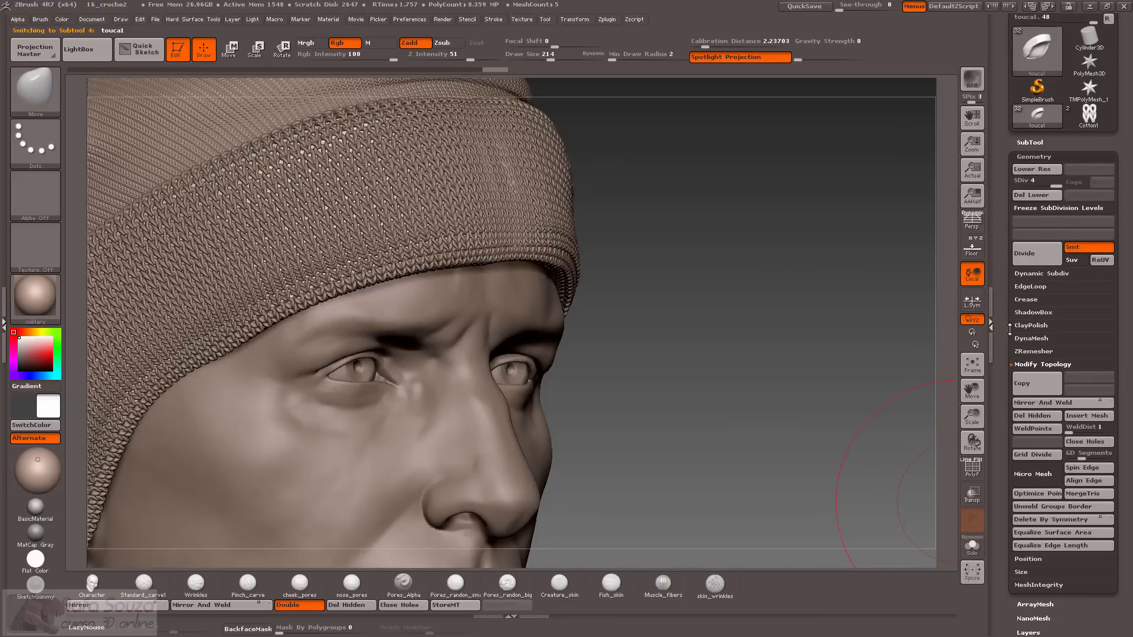
pyautogui.moveTo(1003, 311); pyautogui.dragTo(1006, 475)
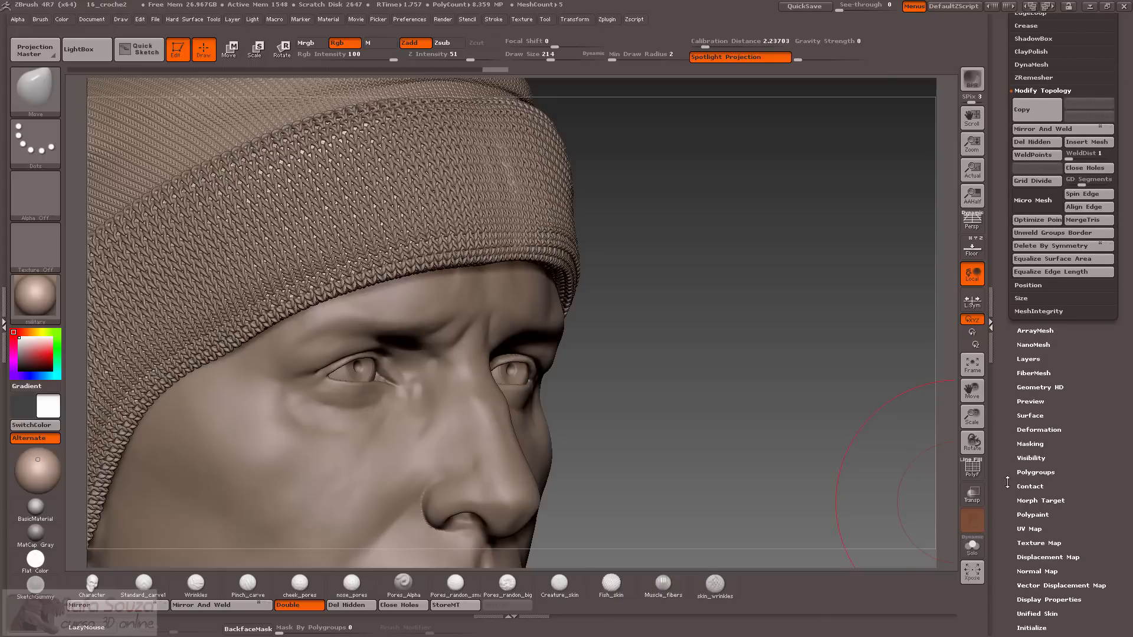
pyautogui.moveTo(1011, 409); pyautogui.dragTo(1012, 414)
pyautogui.click(1027, 378)
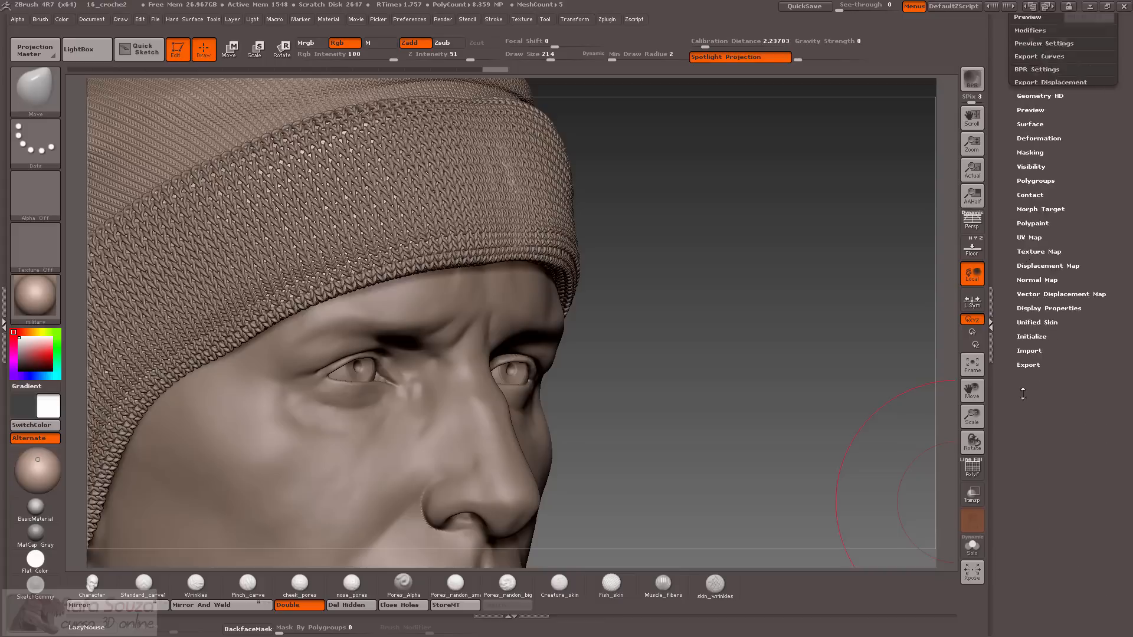
pyautogui.click(1027, 258)
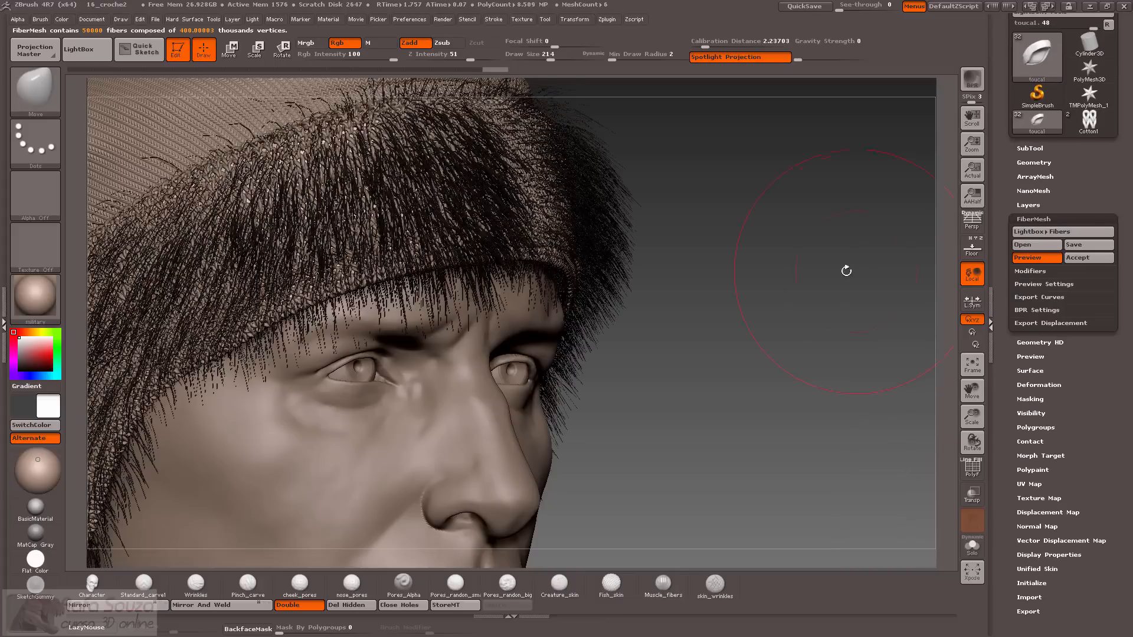
pyautogui.keyDown('alt'); pyautogui.moveTo(844, 268); pyautogui.dragTo(876, 236); pyautogui.keyUp('alt')
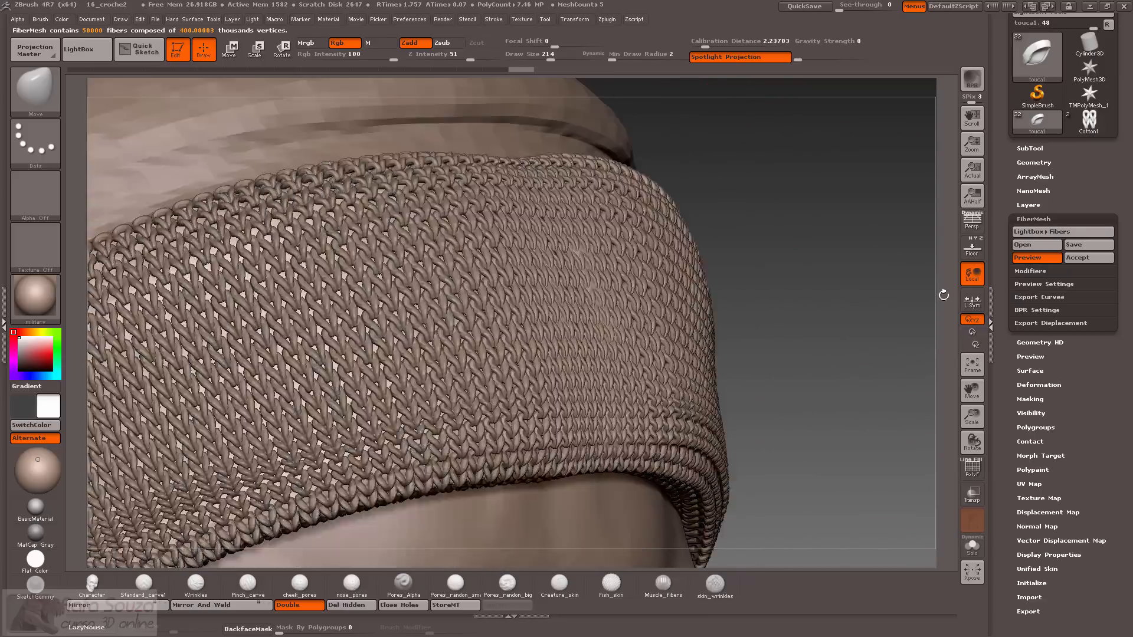
# Thin out and shorten the headband's stray fibers in the FiberMesh modifiers, setting MaxFibers to 0.7726 and Length to 49.86246.
pyautogui.click(1024, 272)
pyautogui.scroll(-1, 1003, 335)
pyautogui.moveTo(1030, 274); pyautogui.dragTo(1028, 277)
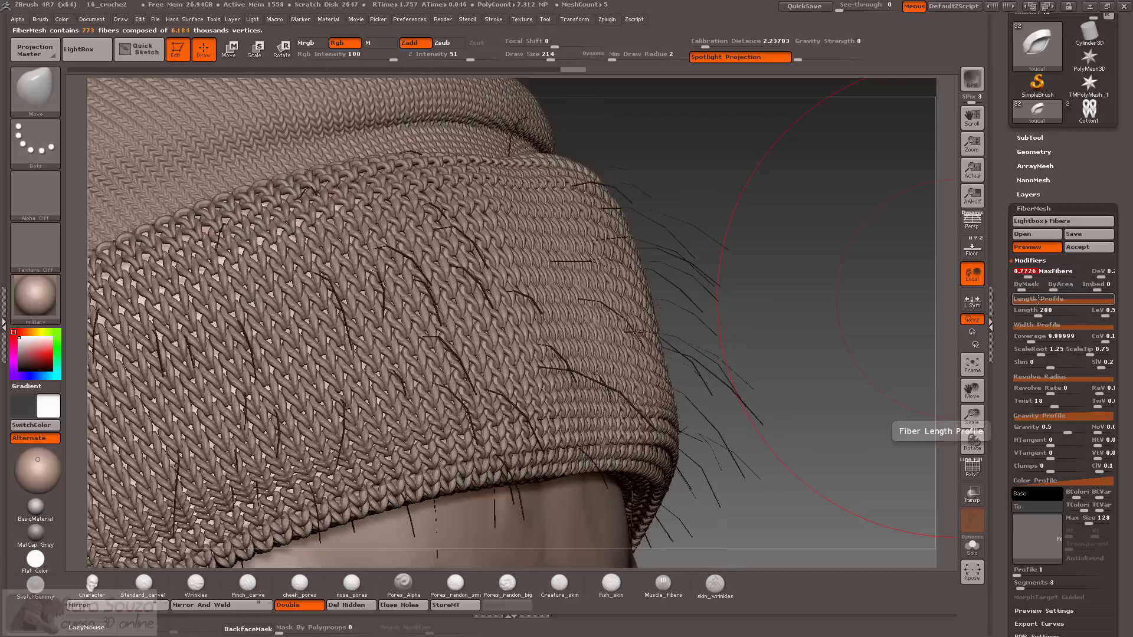
pyautogui.moveTo(1038, 316); pyautogui.dragTo(1027, 317)
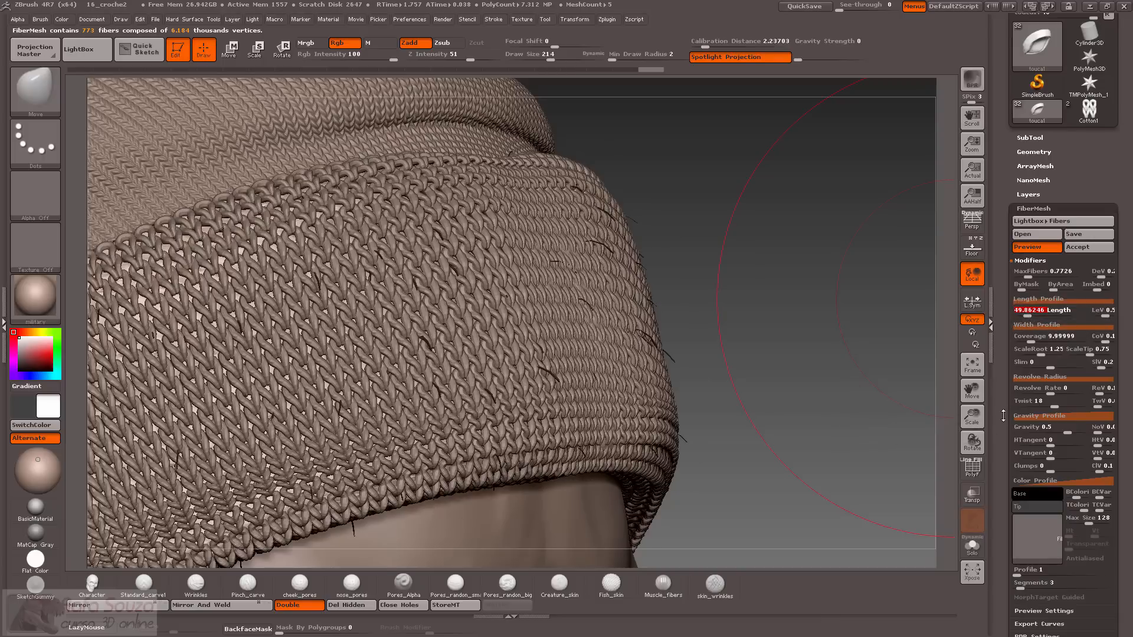
pyautogui.moveTo(1004, 413); pyautogui.dragTo(997, 389)
pyautogui.scroll(-3, 997, 389)
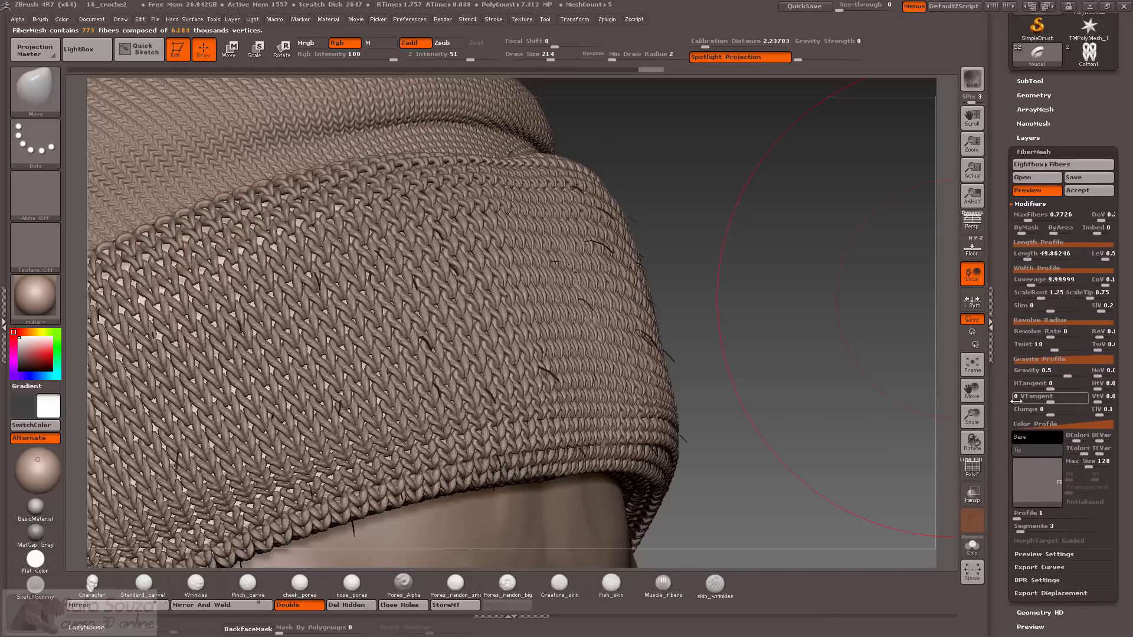
# Set the stray fibers' Clumps to 0.0033, Twist to 21.46789, Coverage to 15.73378 and MaxFibers to 3.14755.
pyautogui.moveTo(1050, 412); pyautogui.dragTo(1049, 413)
pyautogui.moveTo(1053, 347); pyautogui.dragTo(1005, 291)
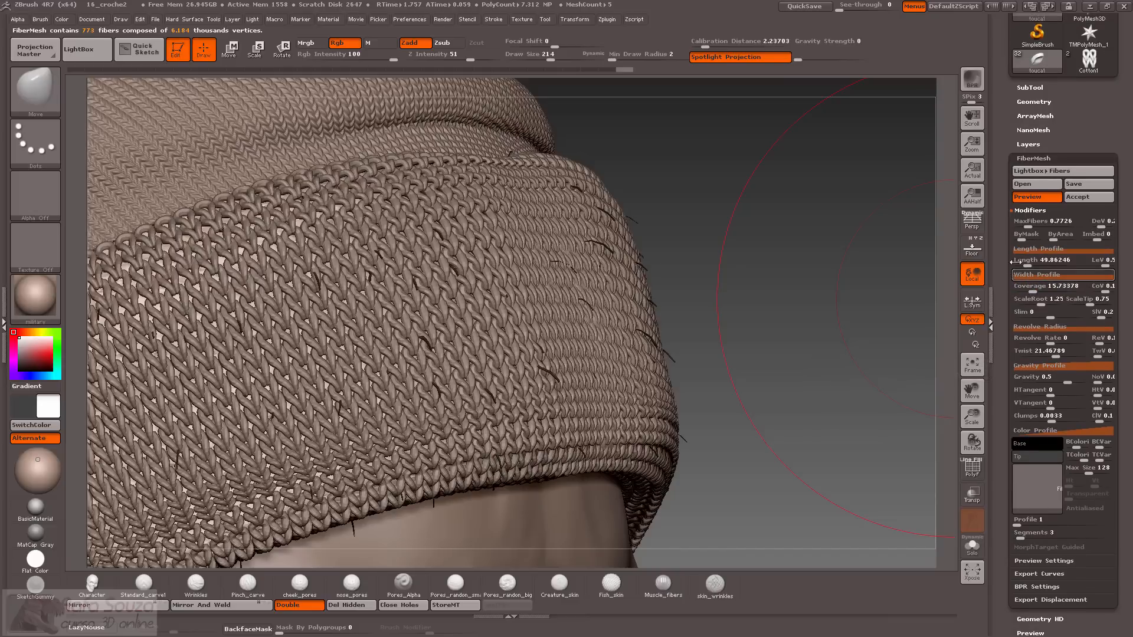
pyautogui.moveTo(1028, 223); pyautogui.dragTo(1028, 223)
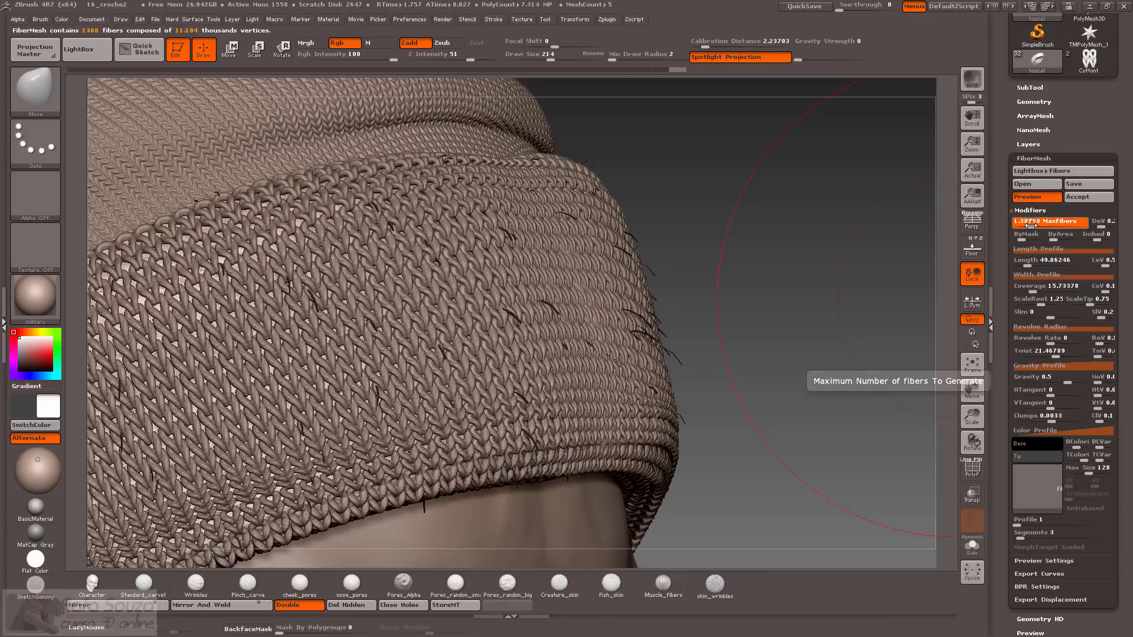
# Curl the headband's fibers with a Revolve Rate of -153.57 and a revolve variation of 0.2138.
pyautogui.scroll(-2, 1030, 343)
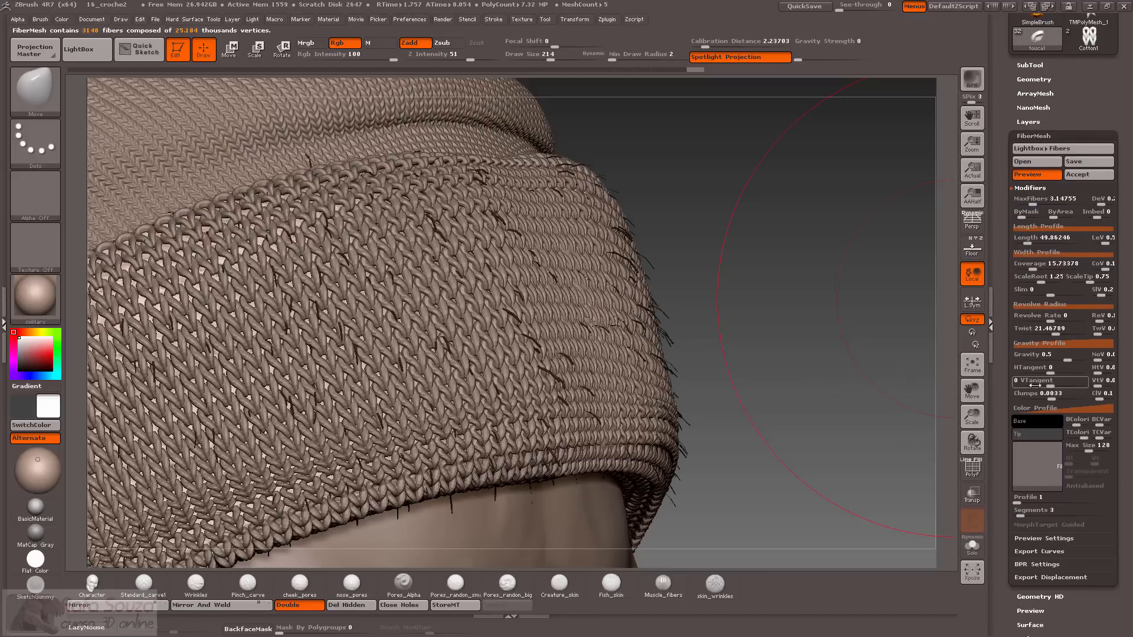
pyautogui.scroll(-1, 1004, 352)
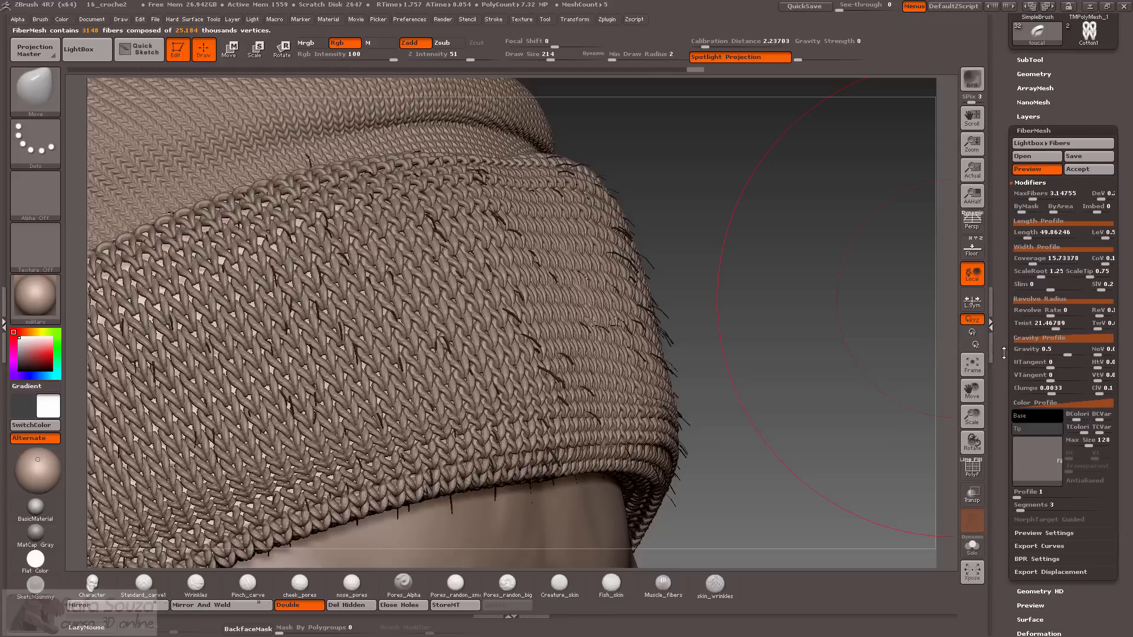
pyautogui.moveTo(1041, 308); pyautogui.dragTo(1023, 314)
pyautogui.moveTo(1096, 310); pyautogui.dragTo(1103, 312)
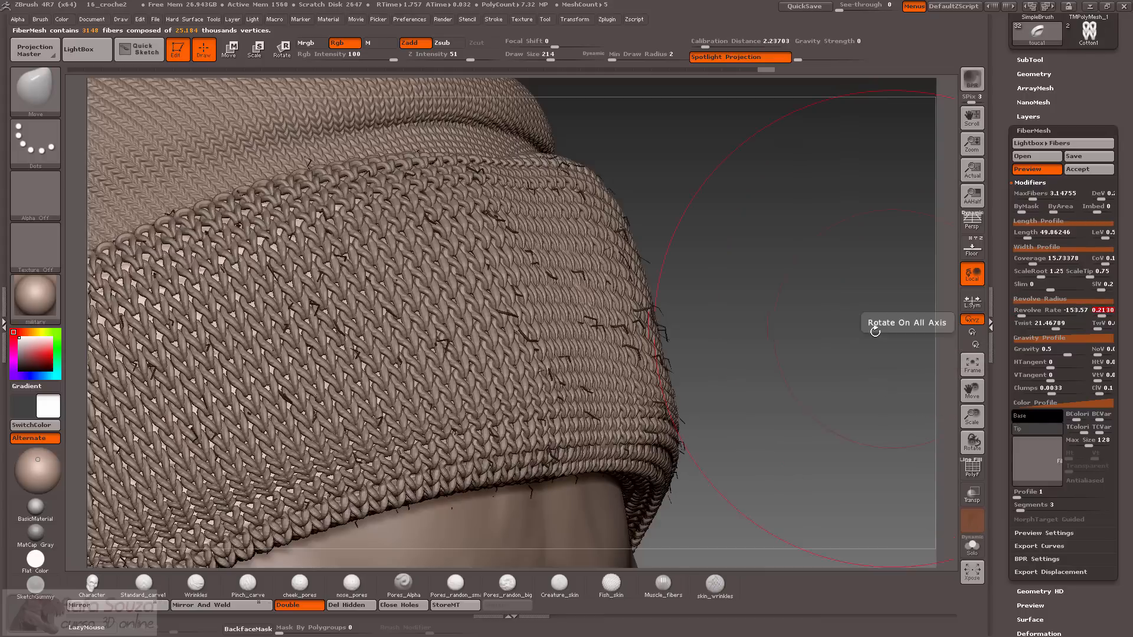
pyautogui.moveTo(829, 337); pyautogui.dragTo(868, 307)
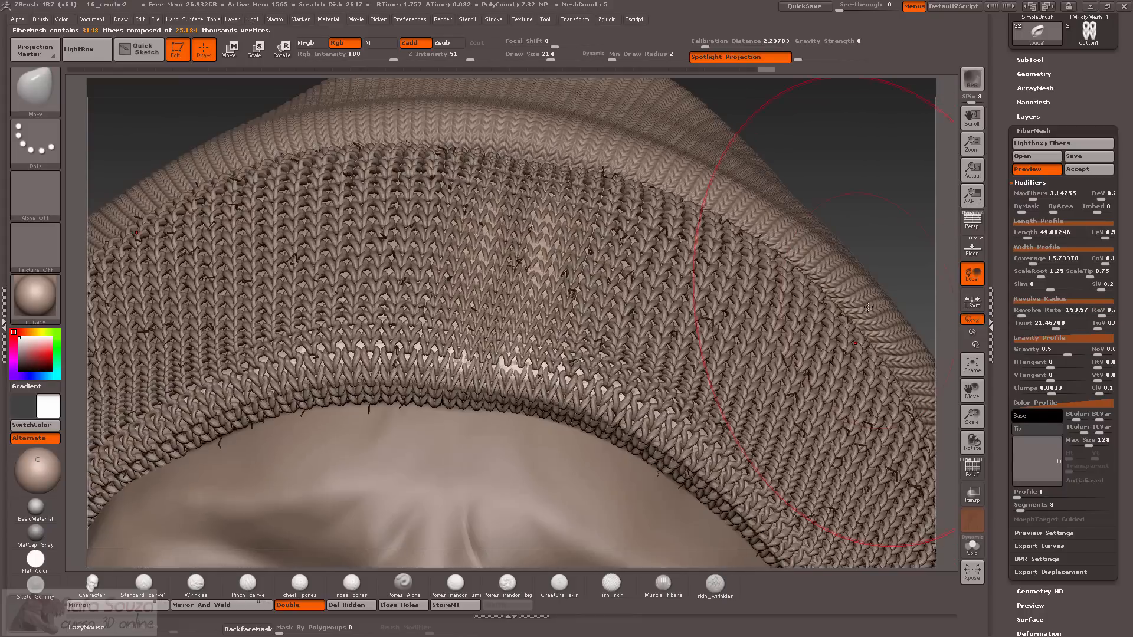
# Raise MaxFibers to 24.27997 to make the stray fibers over the headband denser.
pyautogui.moveTo(886, 213); pyautogui.dragTo(895, 298)
pyautogui.moveTo(1029, 194); pyautogui.dragTo(1039, 203)
pyautogui.moveTo(939, 222); pyautogui.dragTo(954, 248)
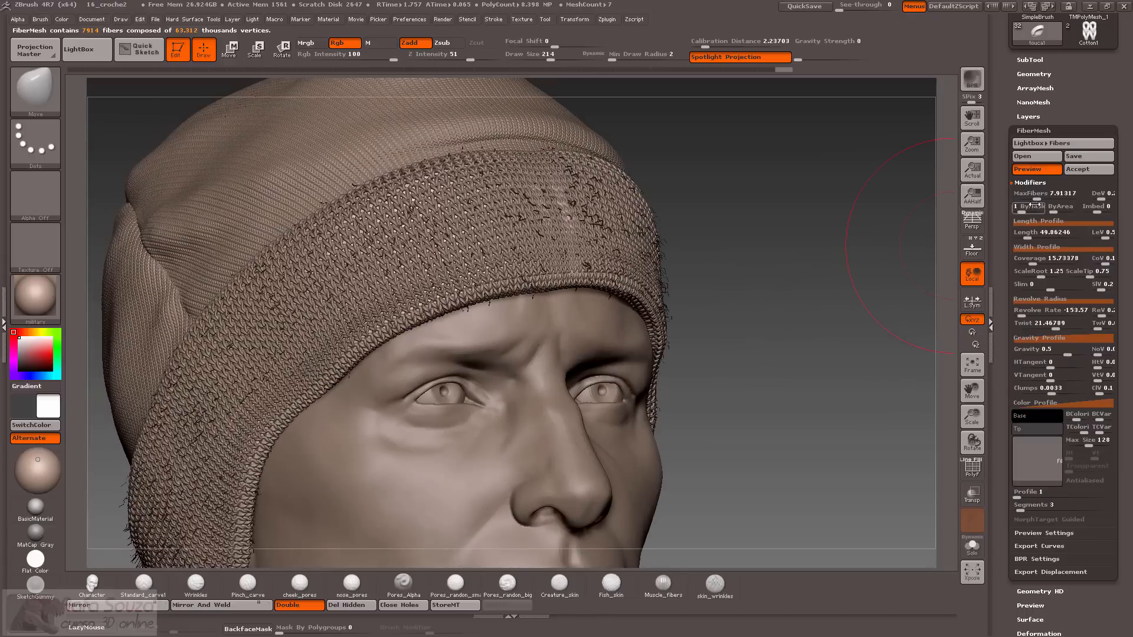
pyautogui.moveTo(1037, 195); pyautogui.dragTo(1062, 195)
pyautogui.moveTo(883, 309); pyautogui.dragTo(921, 361)
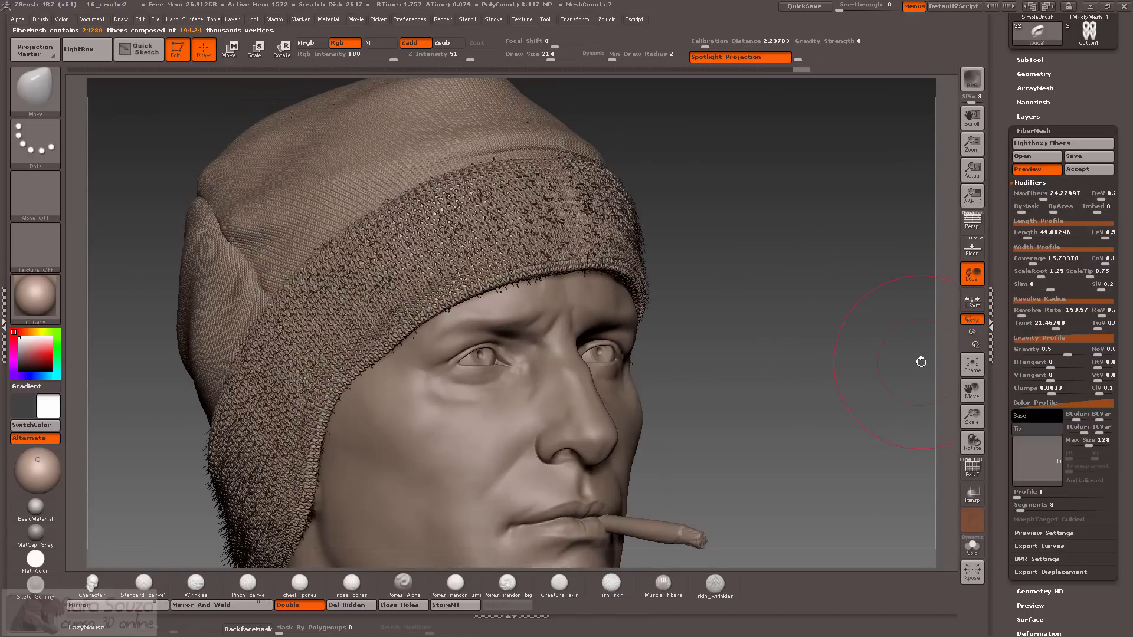
# Change the fibers' base and tip colors to a very light, near-white grey.
pyautogui.click(1039, 413)
pyautogui.click(1035, 417)
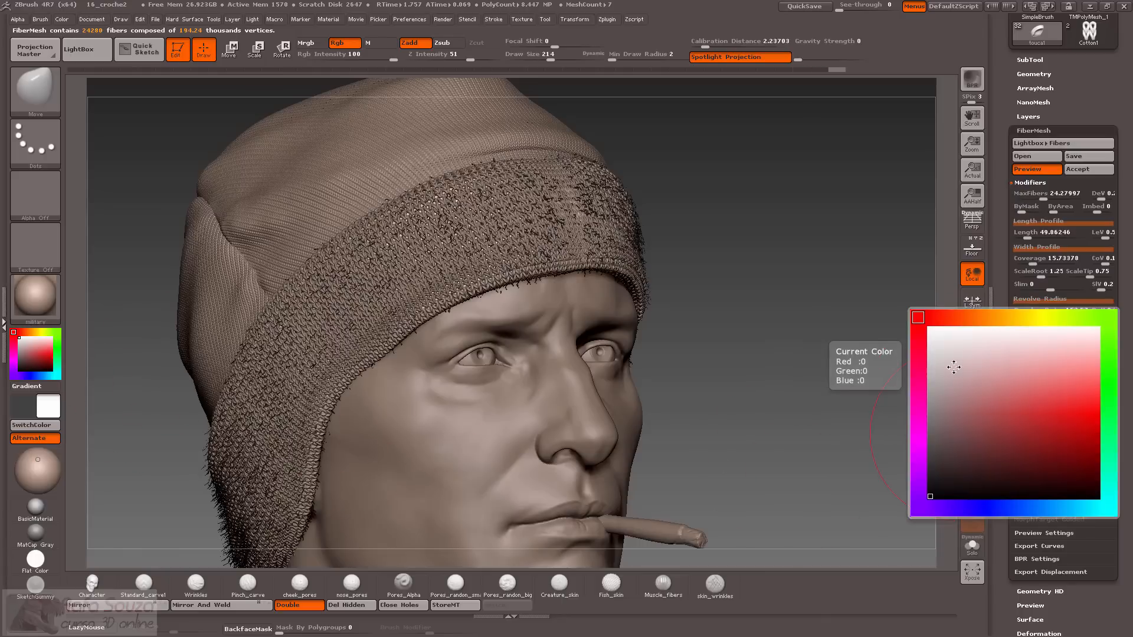
pyautogui.click(928, 348)
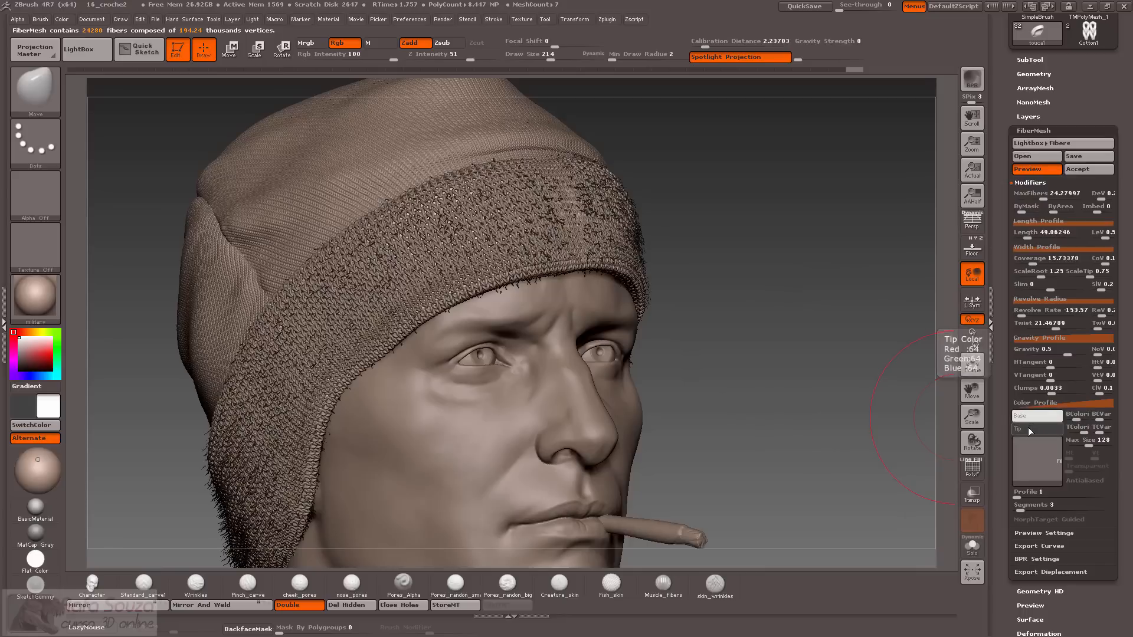
pyautogui.click(1028, 428)
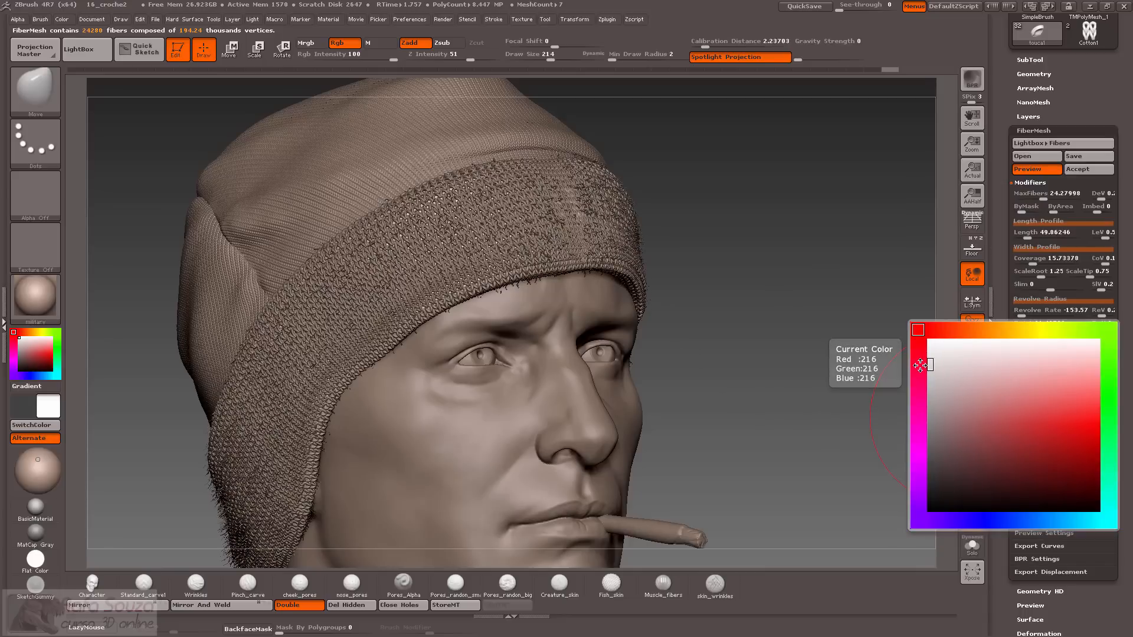
# Accept the previewed headband fibers as a new subtool and decline the Fast Preview mode.
pyautogui.click(1027, 60)
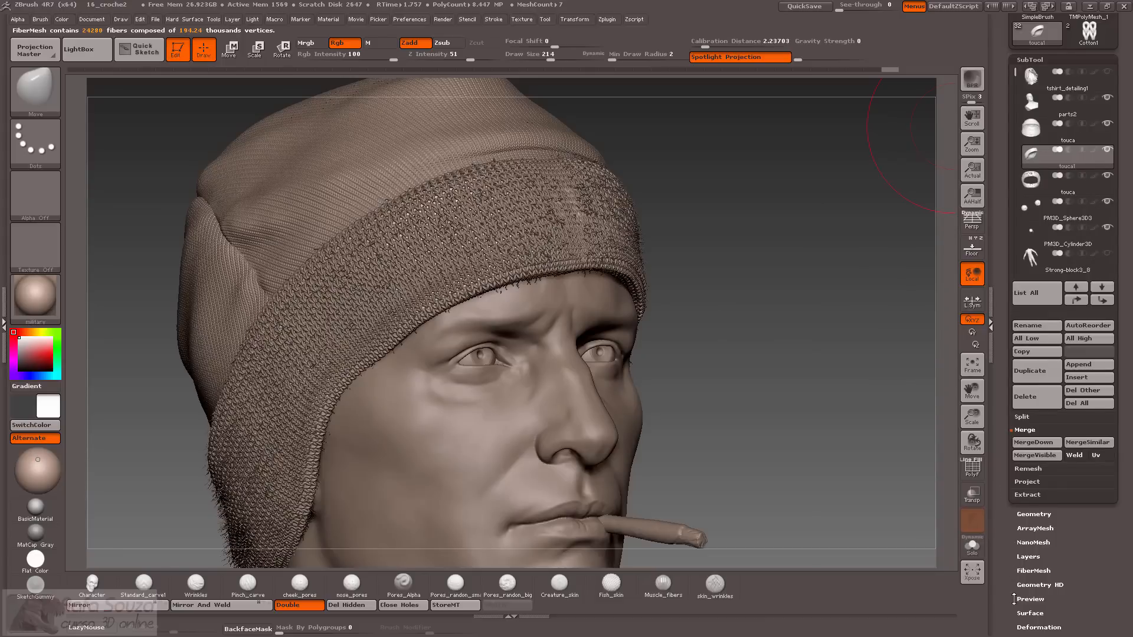
pyautogui.moveTo(1014, 599); pyautogui.dragTo(1015, 455)
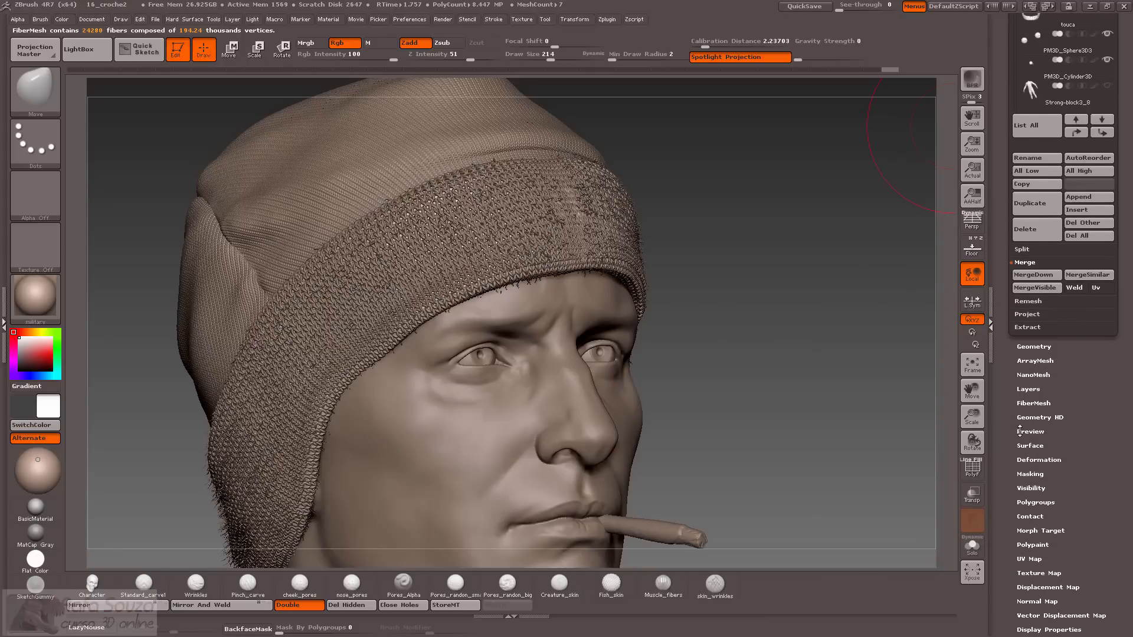
pyautogui.click(1021, 404)
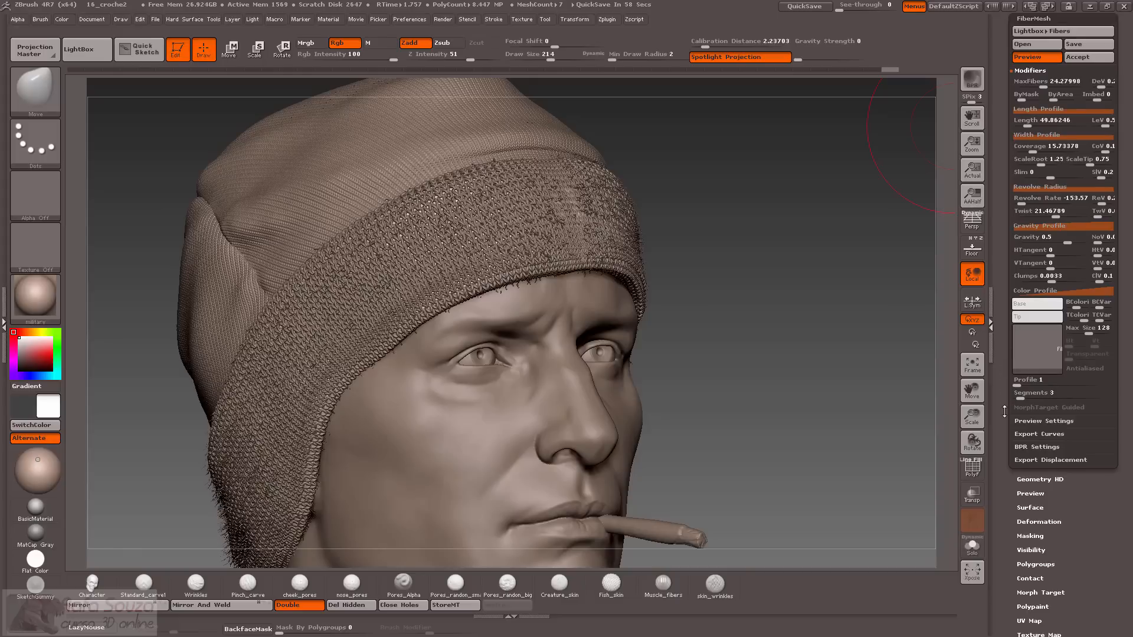
pyautogui.moveTo(1004, 411); pyautogui.dragTo(1004, 474)
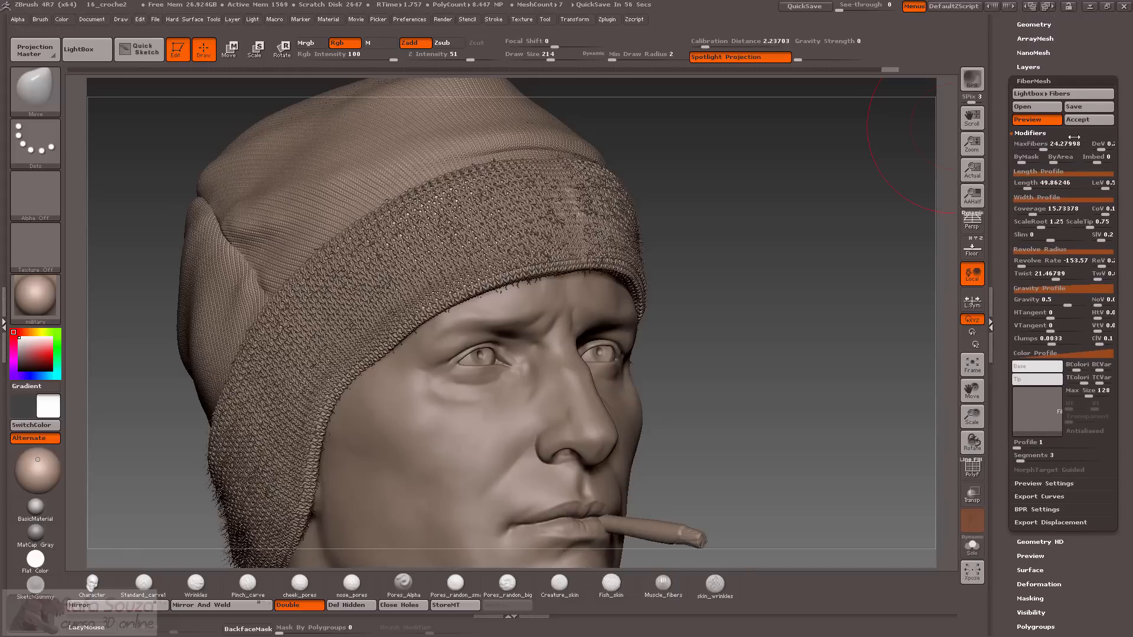
pyautogui.click(1075, 119)
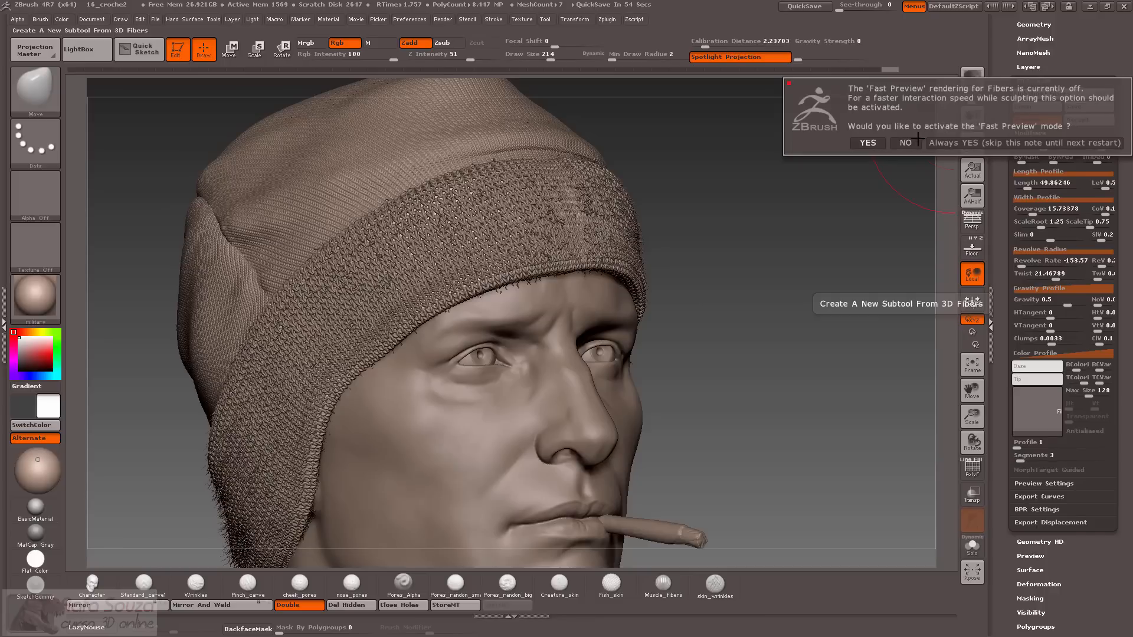
pyautogui.click(898, 143)
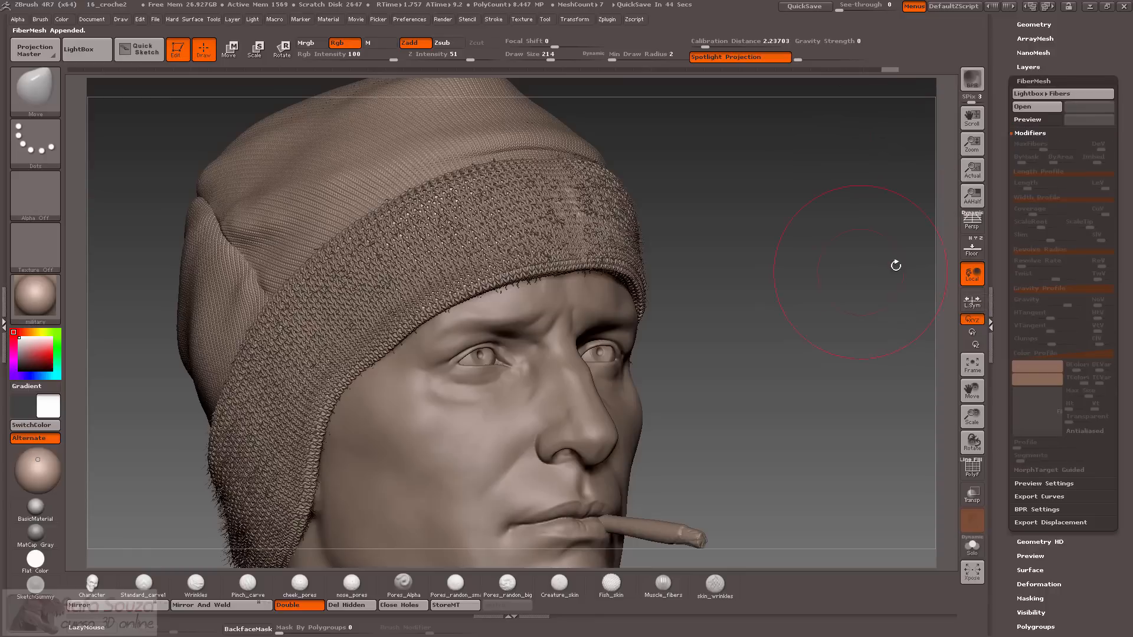
# Examine the accepted fibers on the headband from both sides of the head and run a BPR render.
pyautogui.moveTo(1002, 154); pyautogui.dragTo(1015, 192)
pyautogui.click(1033, 127)
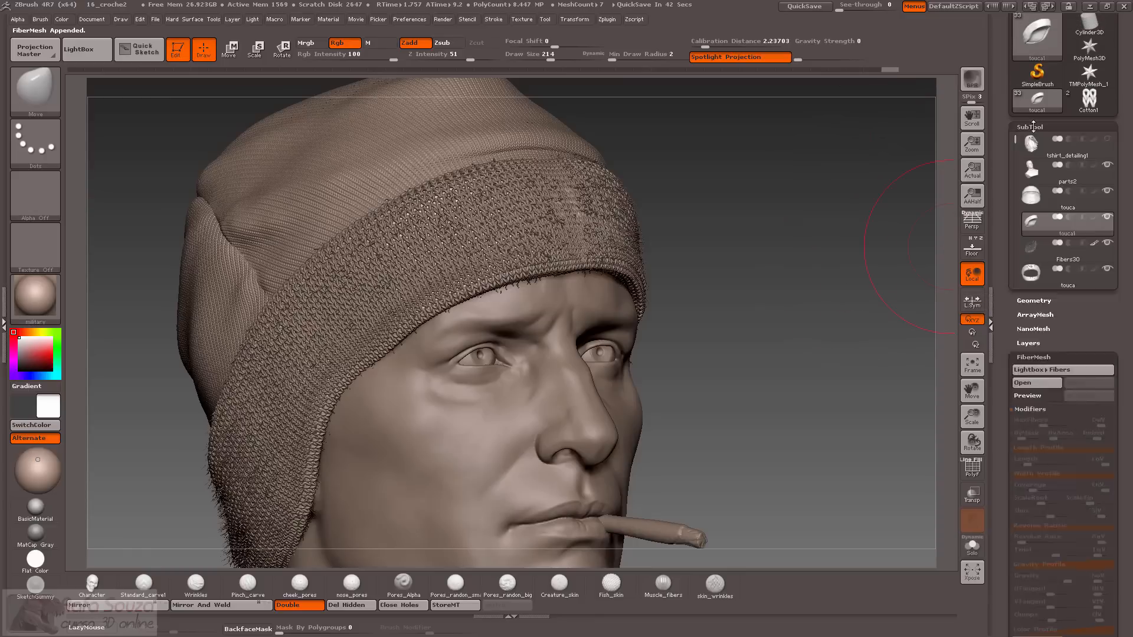
pyautogui.moveTo(791, 262); pyautogui.dragTo(798, 257)
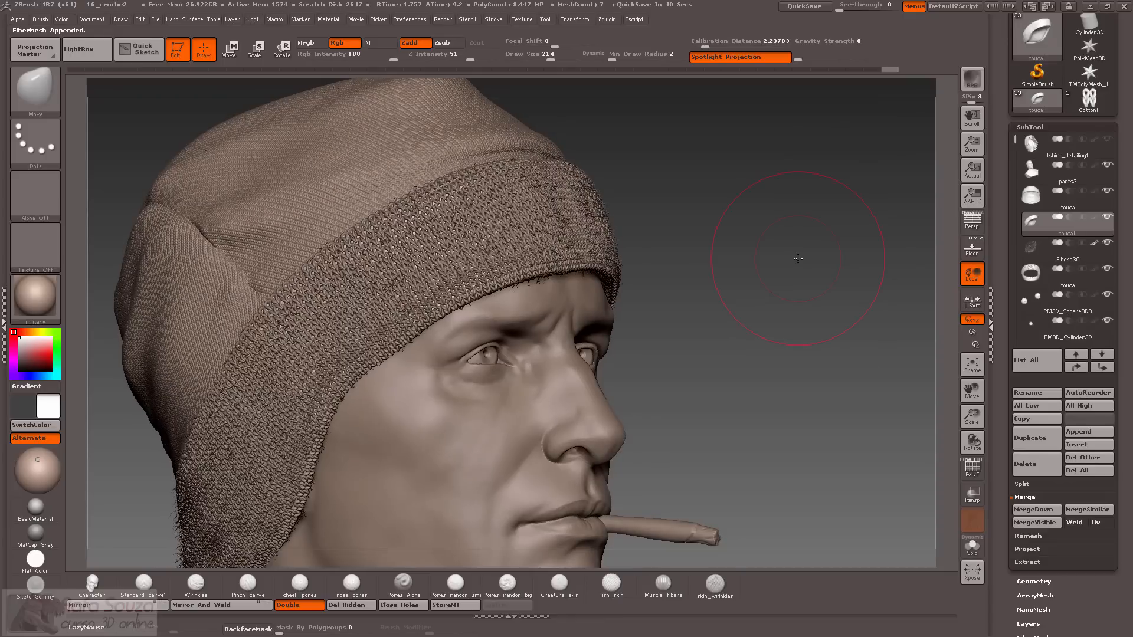
pyautogui.moveTo(901, 302); pyautogui.dragTo(824, 408)
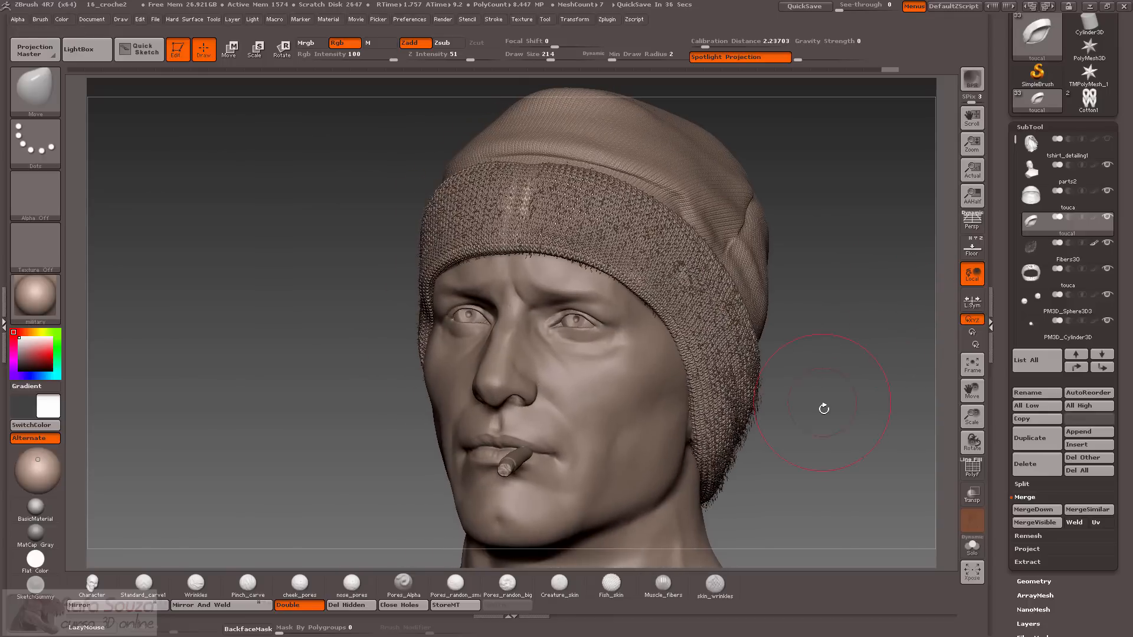
pyautogui.hotkey('shift', 'r')
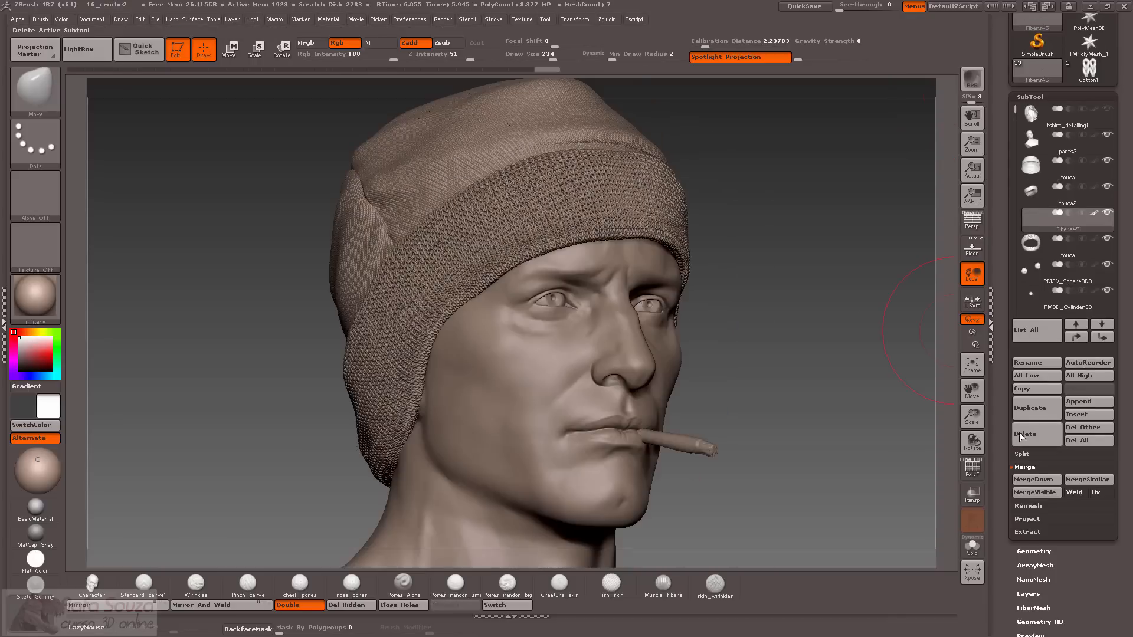
# Delete the Fibers45 subtool and check the bare knitted headband from the front.
pyautogui.click(1025, 437)
pyautogui.click(1107, 461)
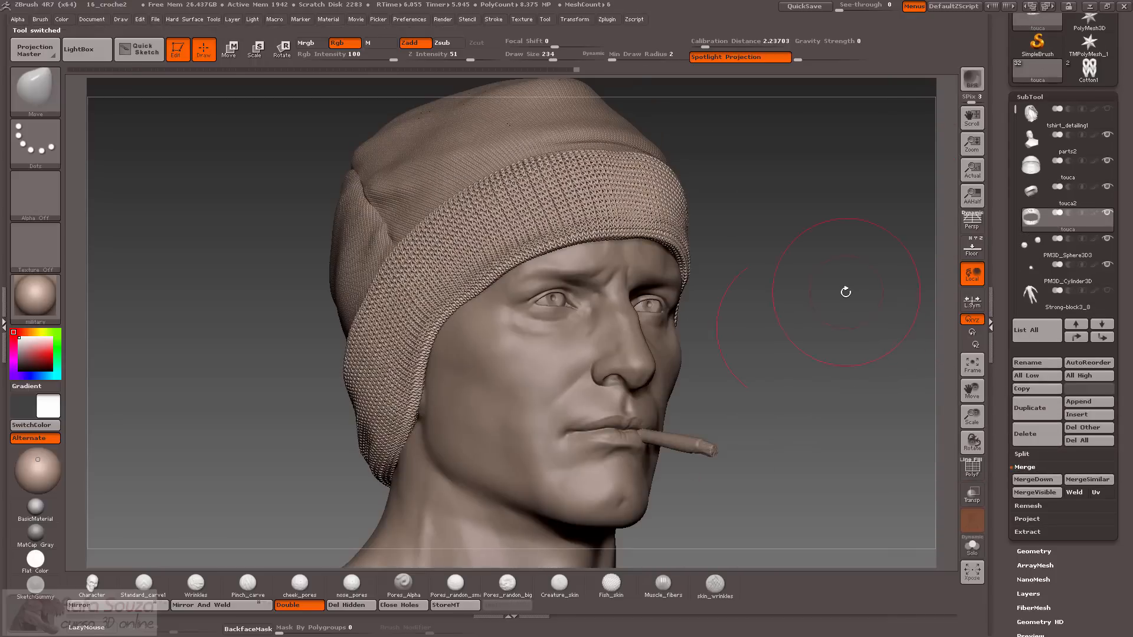
pyautogui.moveTo(846, 292)
pyautogui.mouseDown()
pyautogui.moveTo(794, 308)
pyautogui.moveTo(845, 301)
pyautogui.mouseUp()
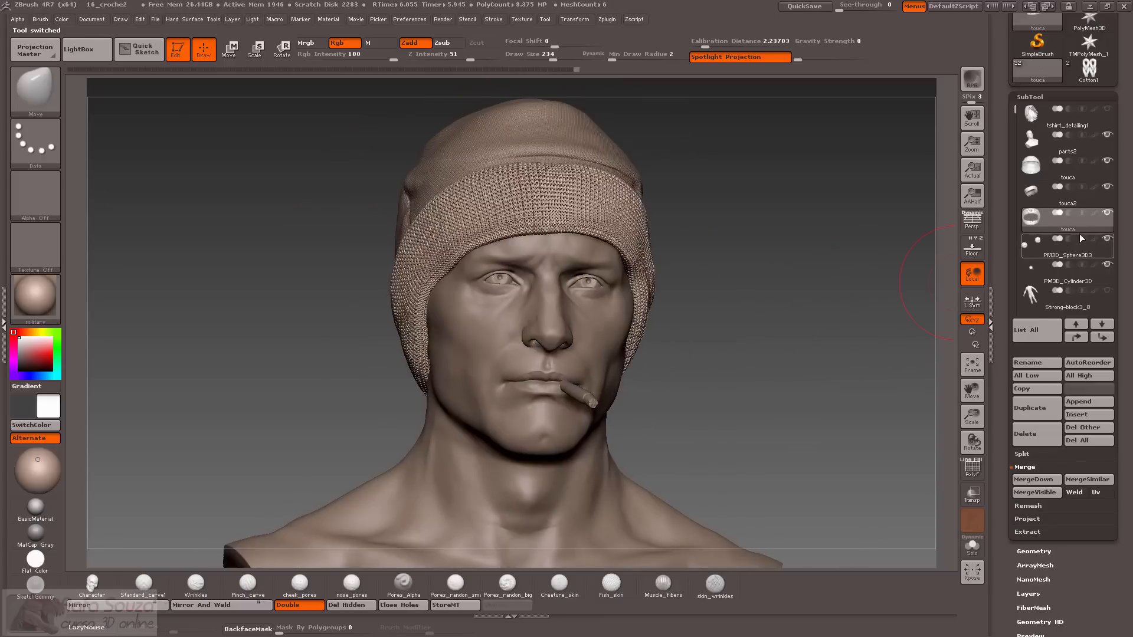
# Bring all the character's subtools into view and hide the hair that covers the headband.
pyautogui.keyDown('shift'); pyautogui.click(1106, 219); pyautogui.keyUp('shift')
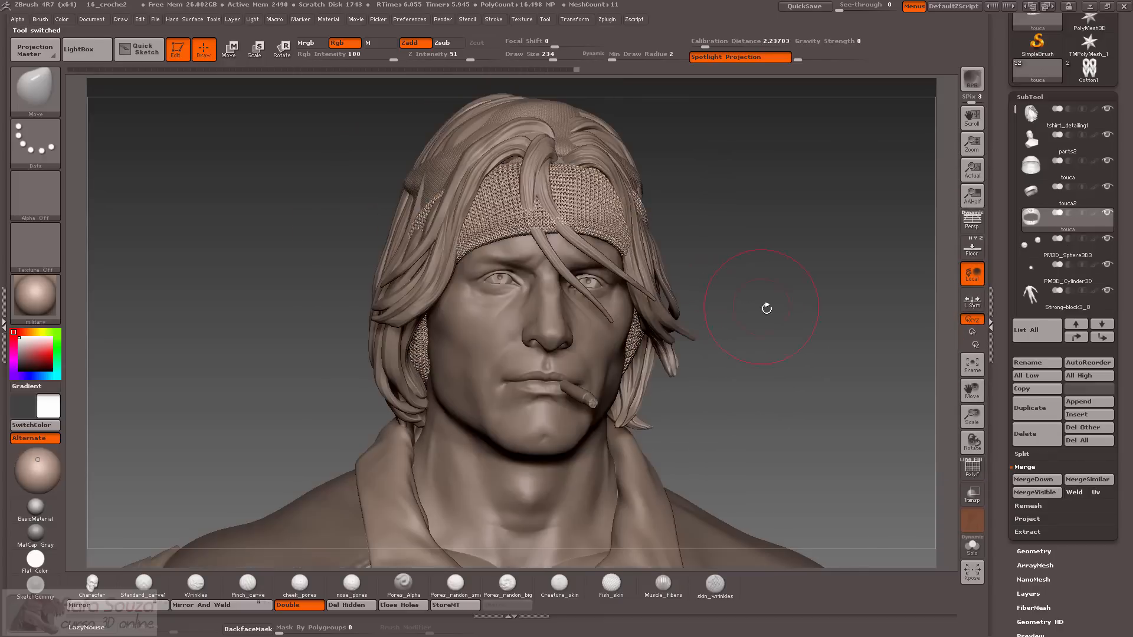
pyautogui.moveTo(909, 237); pyautogui.dragTo(963, 211)
pyautogui.click(1106, 110)
pyautogui.keyDown('shift'); pyautogui.moveTo(765, 273); pyautogui.dragTo(708, 273); pyautogui.keyUp('shift')
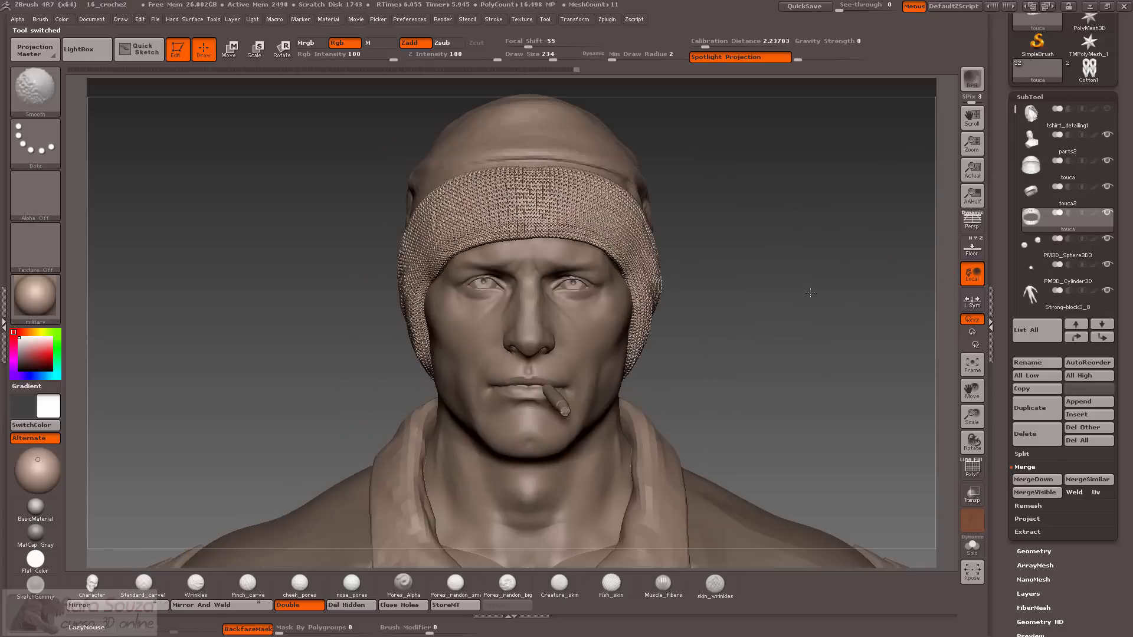
# Even out the knit stitches at the headband's front centre with the Move brush, reducing its size to about 158.
pyautogui.moveTo(248, 246)
pyautogui.keyDown('alt'); pyautogui.mouseDown()
pyautogui.moveTo(273, 256)
pyautogui.moveTo(192, 256)
pyautogui.moveTo(206, 272)
pyautogui.moveTo(260, 263)
pyautogui.moveTo(232, 234)
pyautogui.mouseUp(); pyautogui.keyUp('alt')
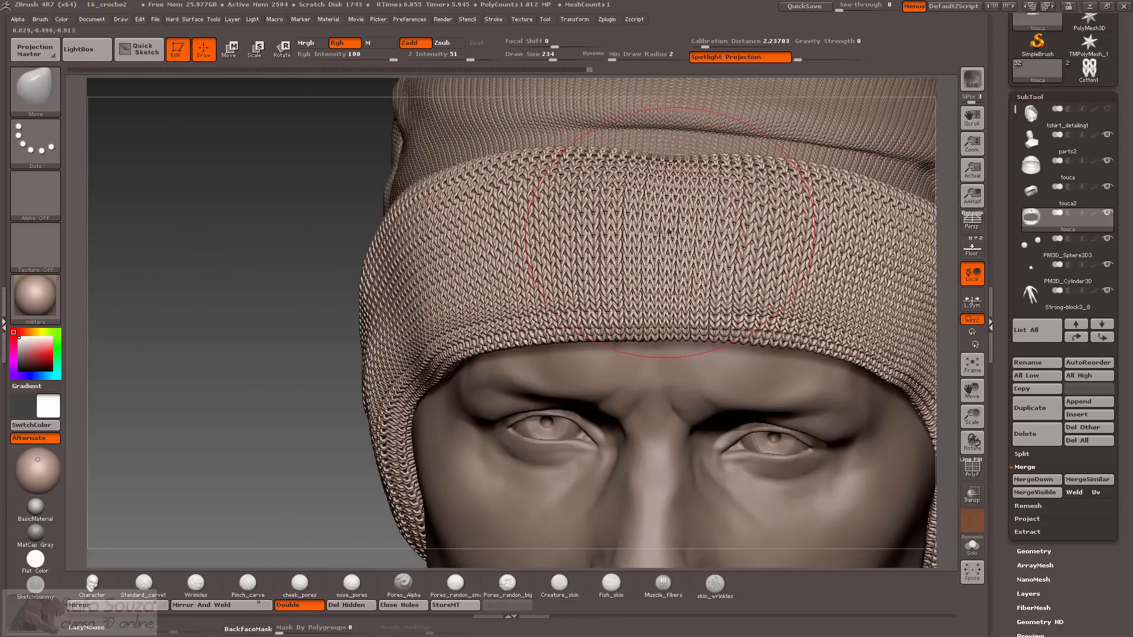
pyautogui.moveTo(684, 241); pyautogui.dragTo(697, 248)
pyautogui.press('[')
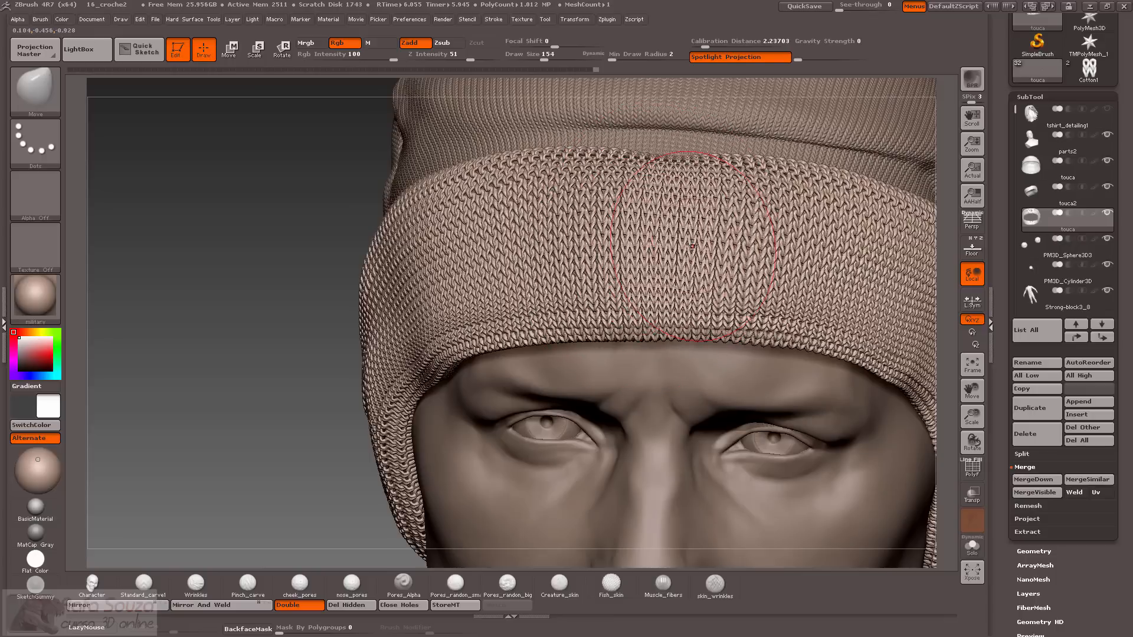
pyautogui.press(']')
pyautogui.keyDown('alt'); pyautogui.click(708, 233); pyautogui.keyUp('alt')
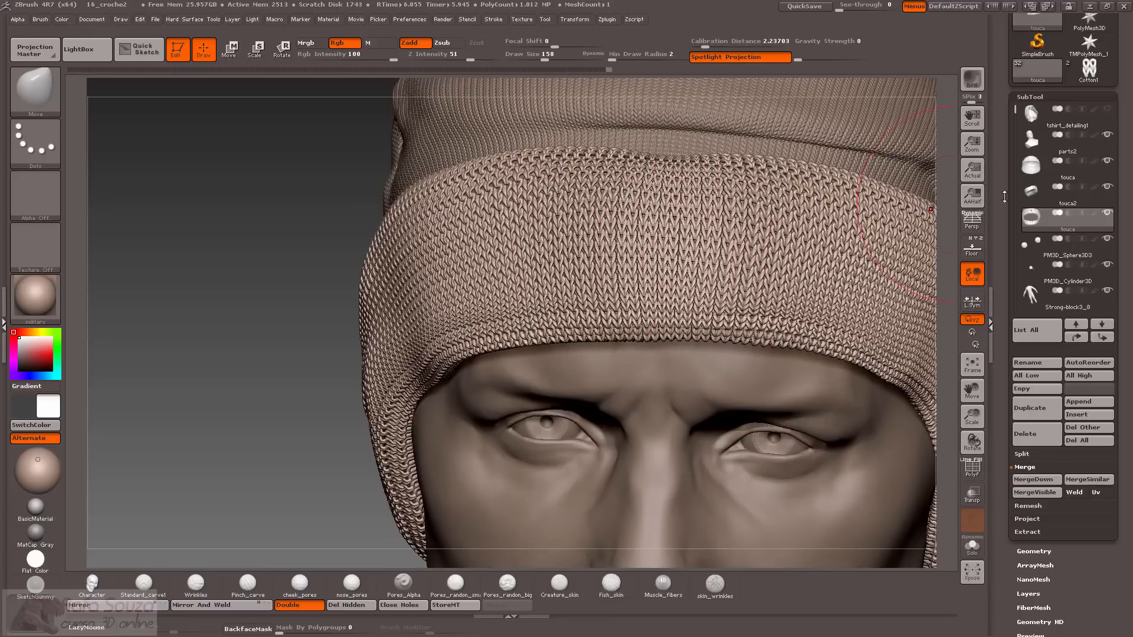
# Isolate the touca2 base headband and examine its front seam and polygon wireframe at a lower subdivision level.
pyautogui.click(972, 547)
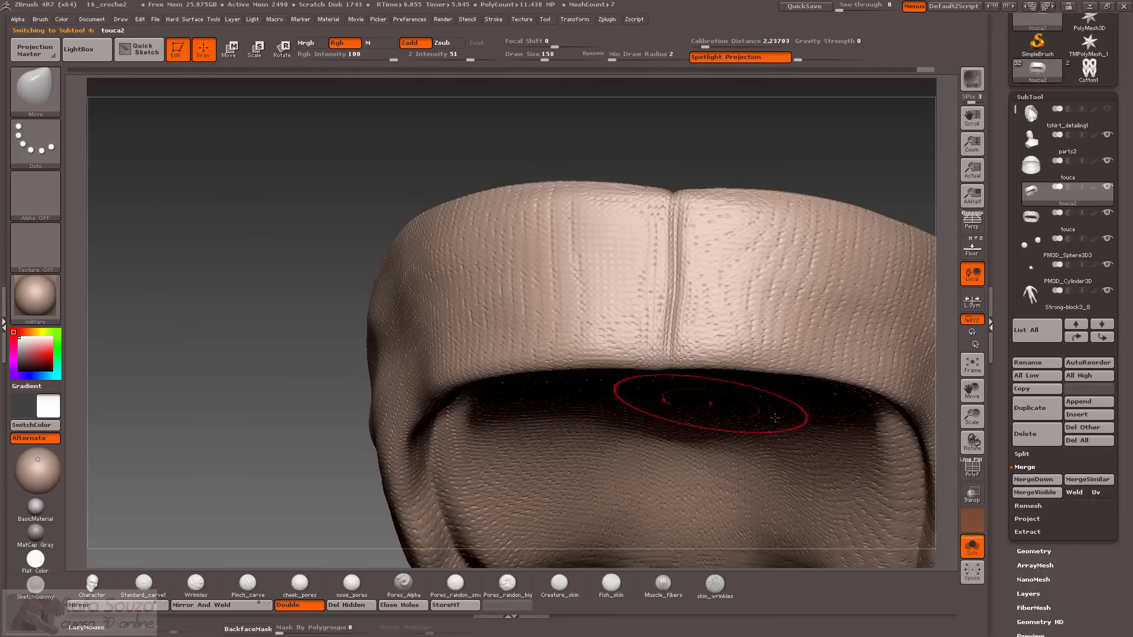
pyautogui.click(972, 466)
pyautogui.hotkey('shift', 'd')
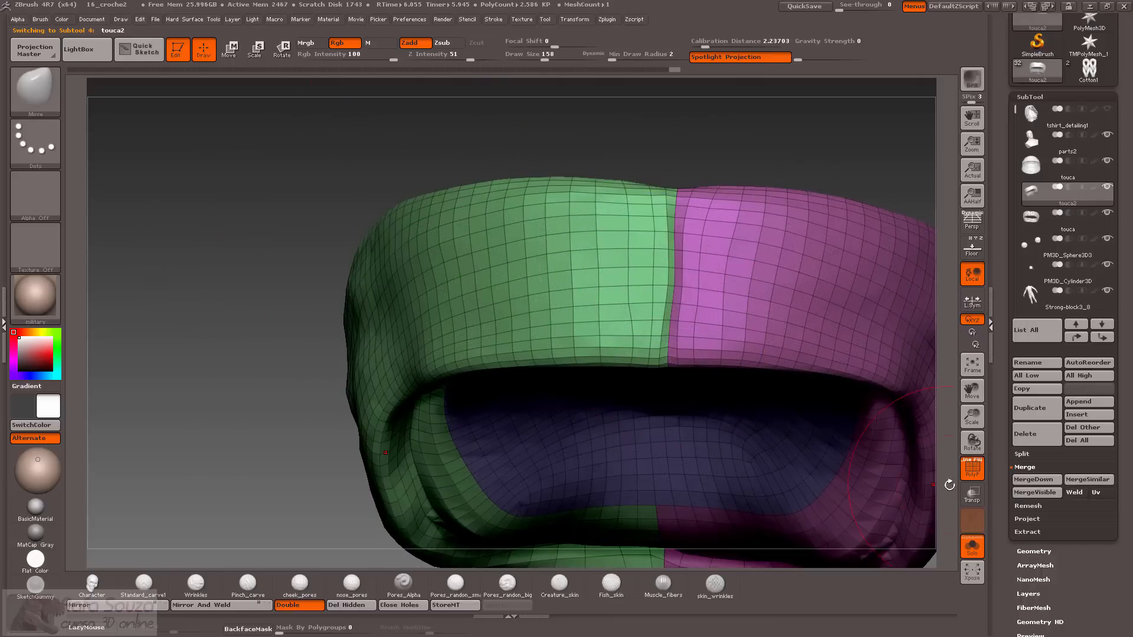
pyautogui.click(971, 476)
pyautogui.moveTo(814, 153); pyautogui.dragTo(751, 169)
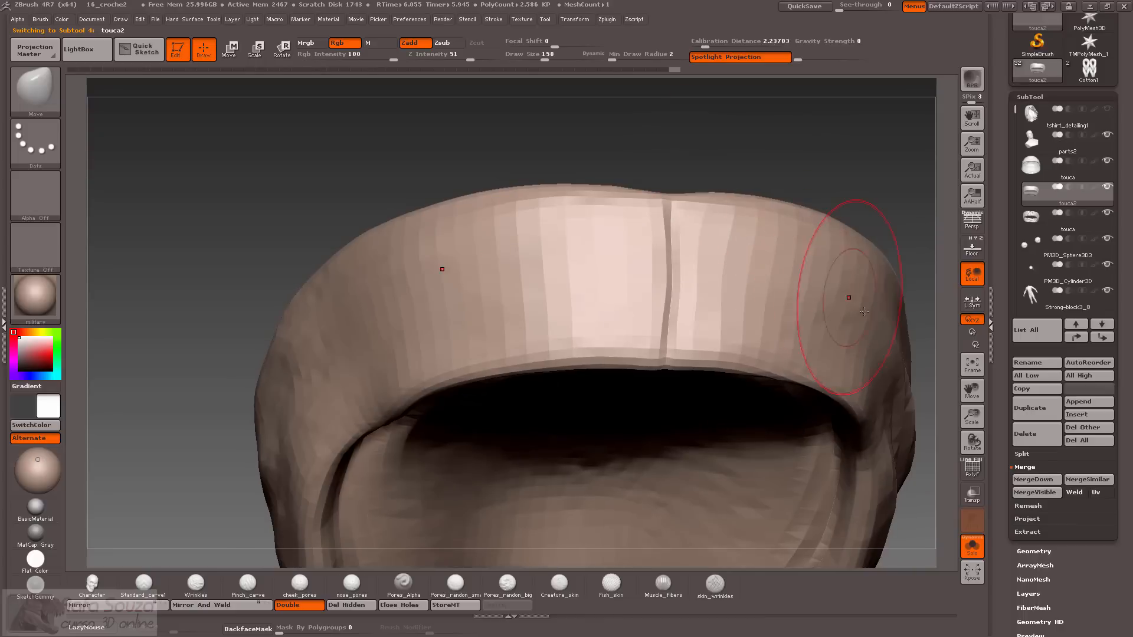
pyautogui.press('d')
# Even out the front centre stitches of the isolated knitted touca headband with the Move brush and show the other subtools again.
pyautogui.click(1032, 225)
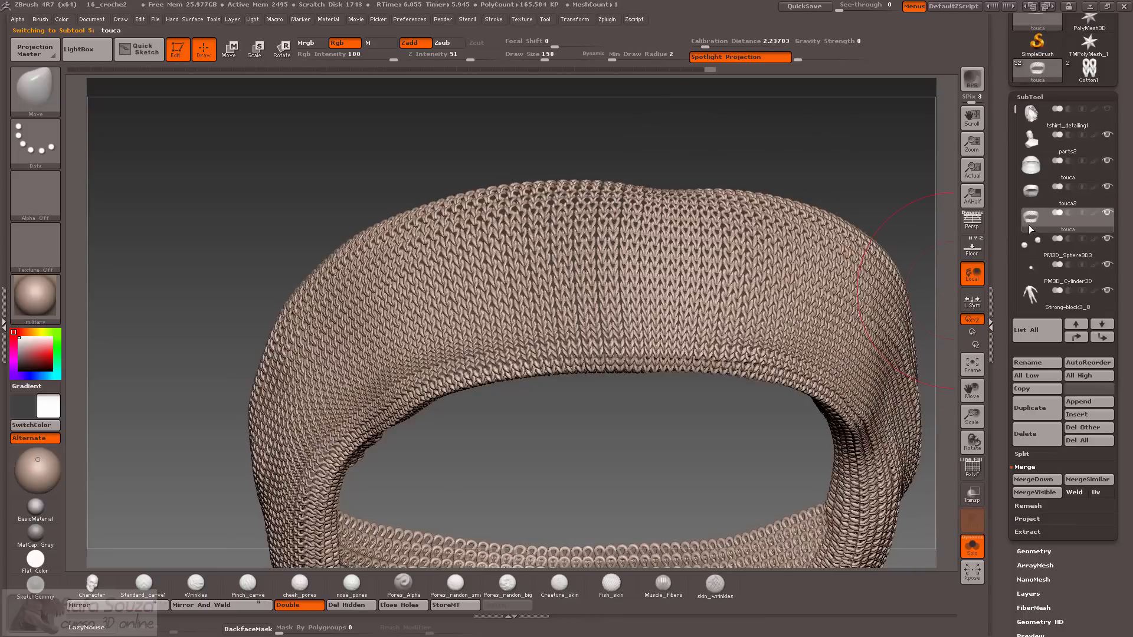
pyautogui.moveTo(826, 171); pyautogui.dragTo(811, 196)
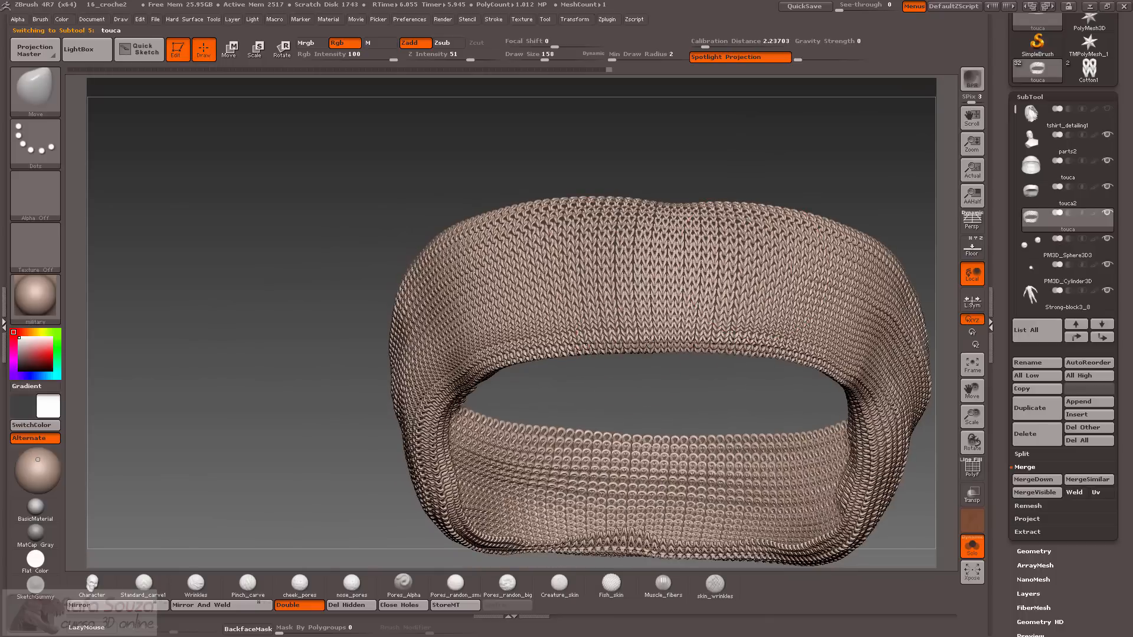
pyautogui.moveTo(674, 283); pyautogui.dragTo(652, 230)
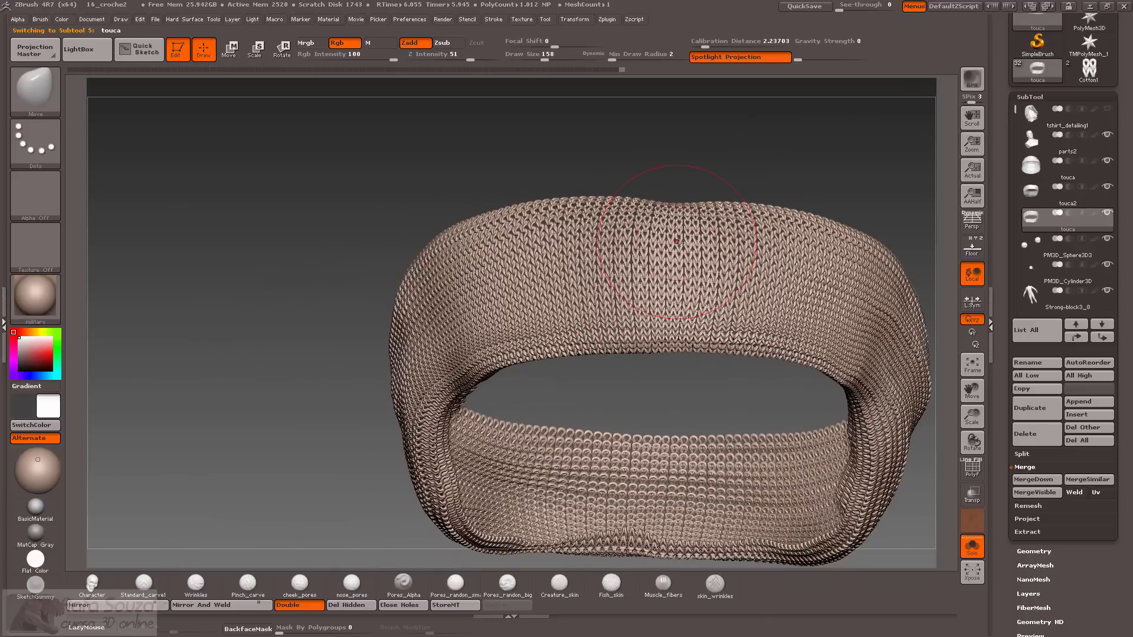
pyautogui.click(972, 549)
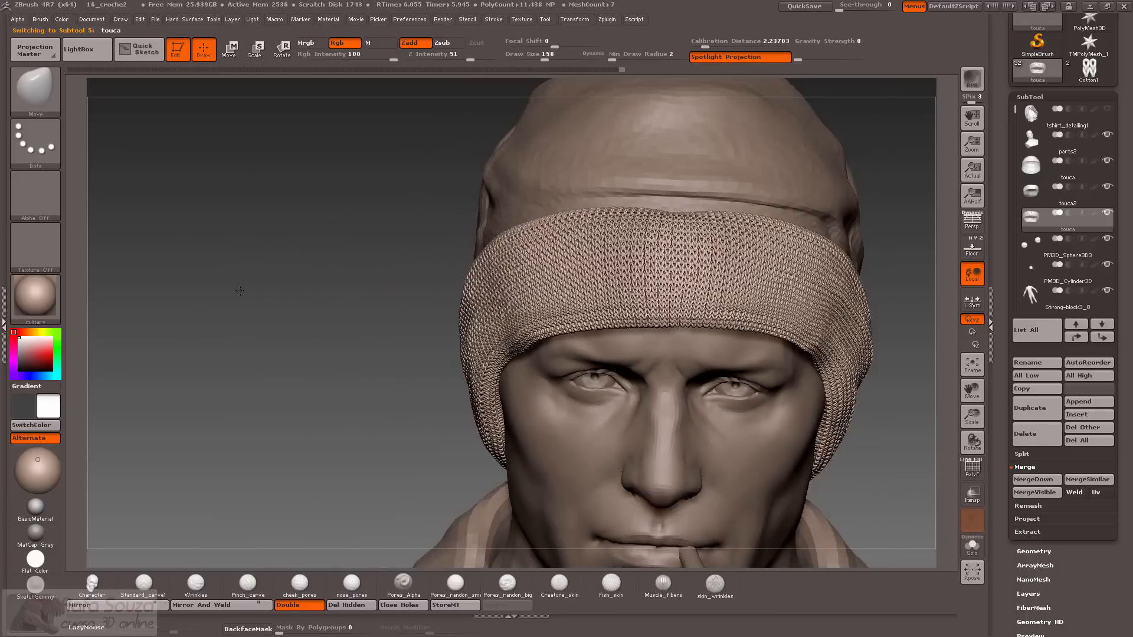
# Carve a vertical seam line down the knitted headband's front centre with the Dam_Standard brush, using a LazyRadius of 32.
pyautogui.moveTo(249, 285)
pyautogui.mouseDown()
pyautogui.moveTo(282, 207)
pyautogui.moveTo(342, 289)
pyautogui.mouseUp()
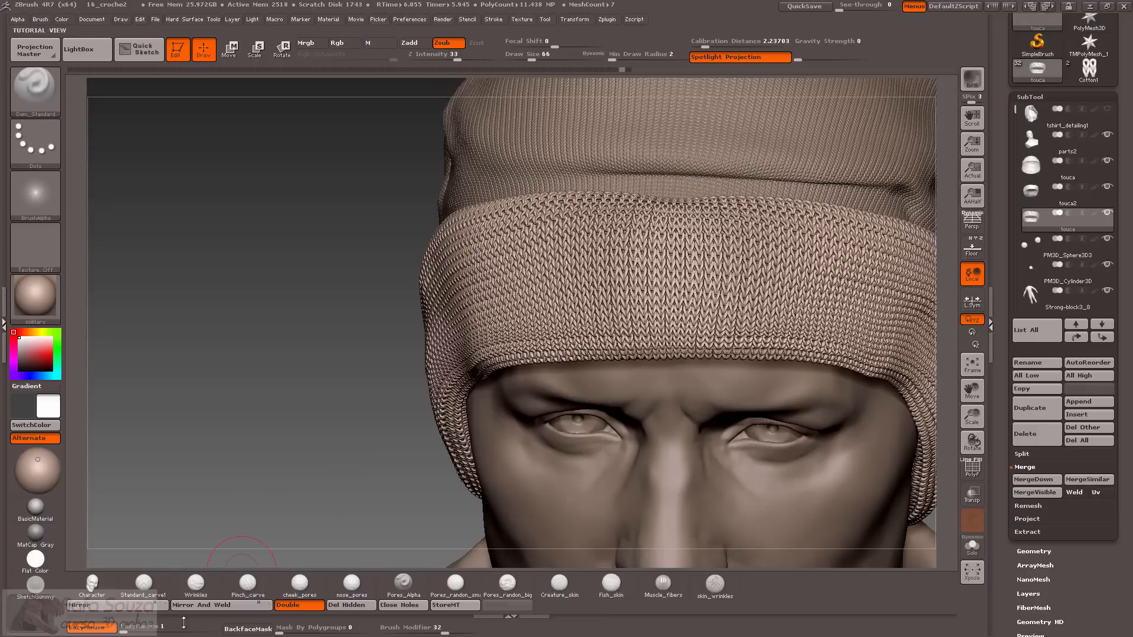
pyautogui.click(175, 628)
pyautogui.moveTo(664, 218)
pyautogui.mouseDown()
pyautogui.moveTo(669, 192)
pyautogui.moveTo(670, 203)
pyautogui.mouseUp()
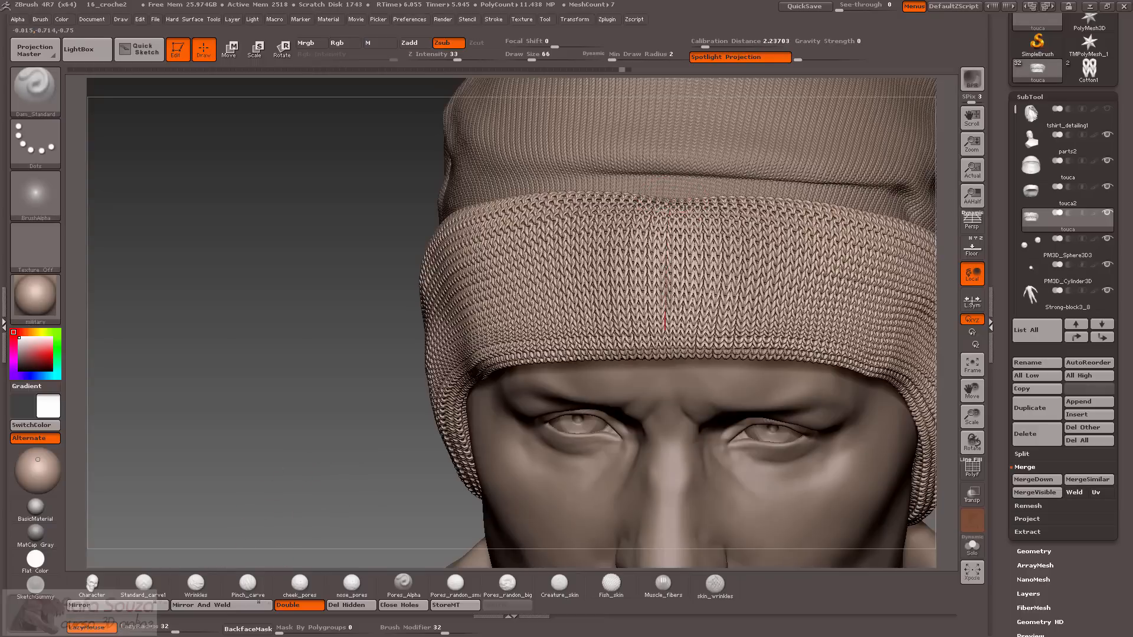
pyautogui.moveTo(366, 281); pyautogui.dragTo(268, 303)
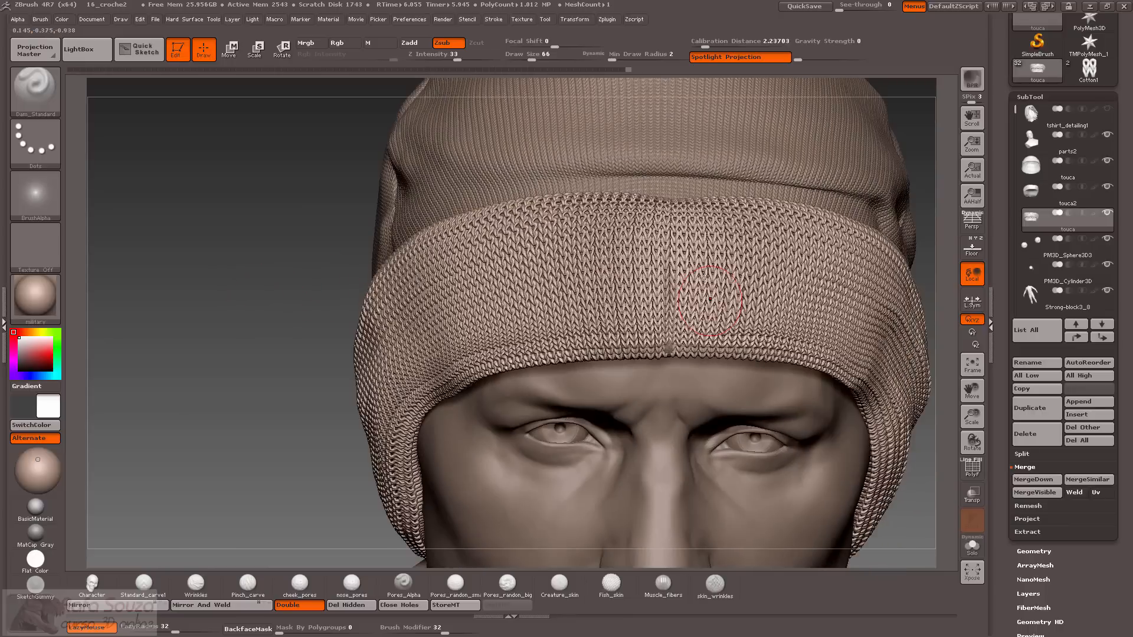
# Switch to the Move brush and check the carved front seam of the headband from the side.
pyautogui.press('b')
pyautogui.press('m')
pyautogui.press('v')
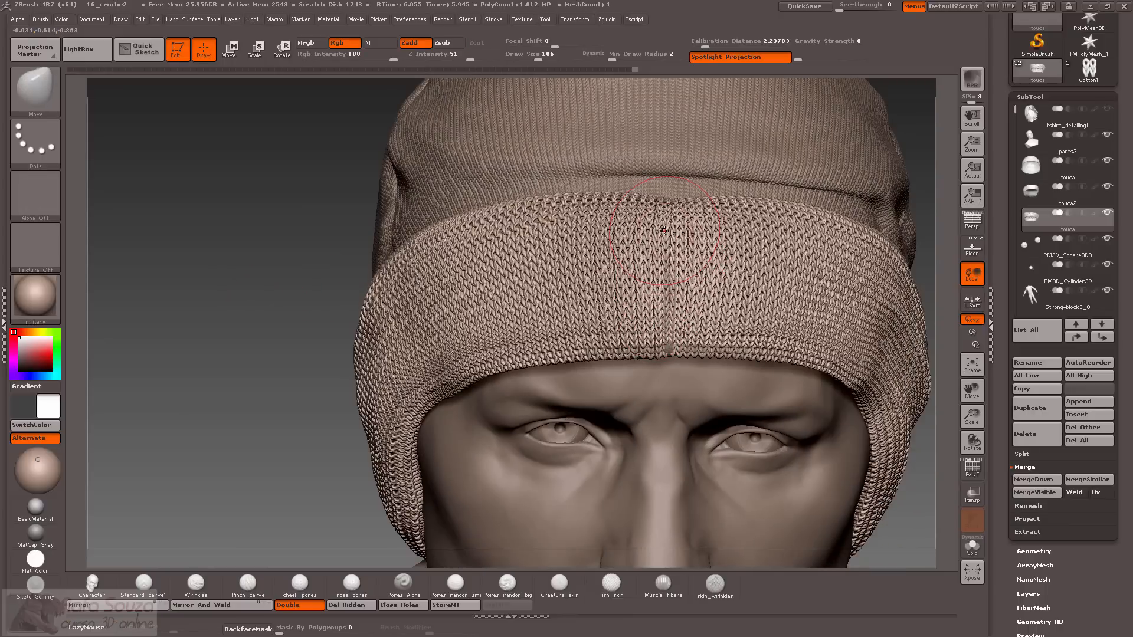
pyautogui.moveTo(301, 242); pyautogui.dragTo(640, 345)
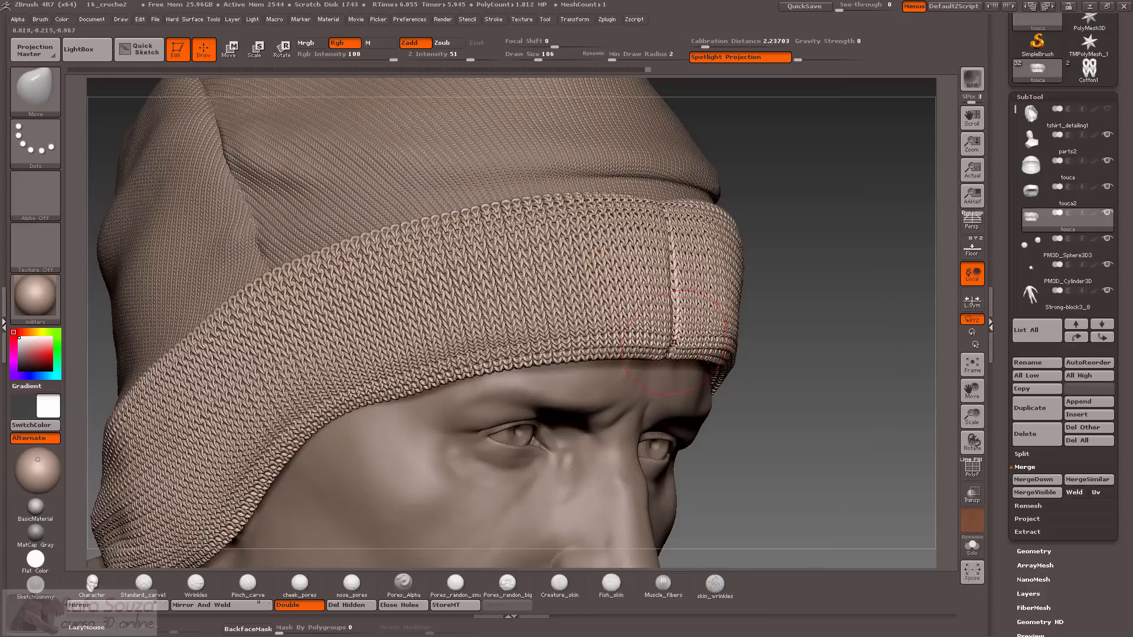
# Examine the whole character in perspective from the front and three-quarter view, and the head with the finished knitted hat up close.
pyautogui.moveTo(810, 415); pyautogui.dragTo(194, 319)
pyautogui.moveTo(195, 319); pyautogui.dragTo(174, 336)
pyautogui.keyDown('alt'); pyautogui.moveTo(149, 382); pyautogui.dragTo(159, 337); pyautogui.keyUp('alt')
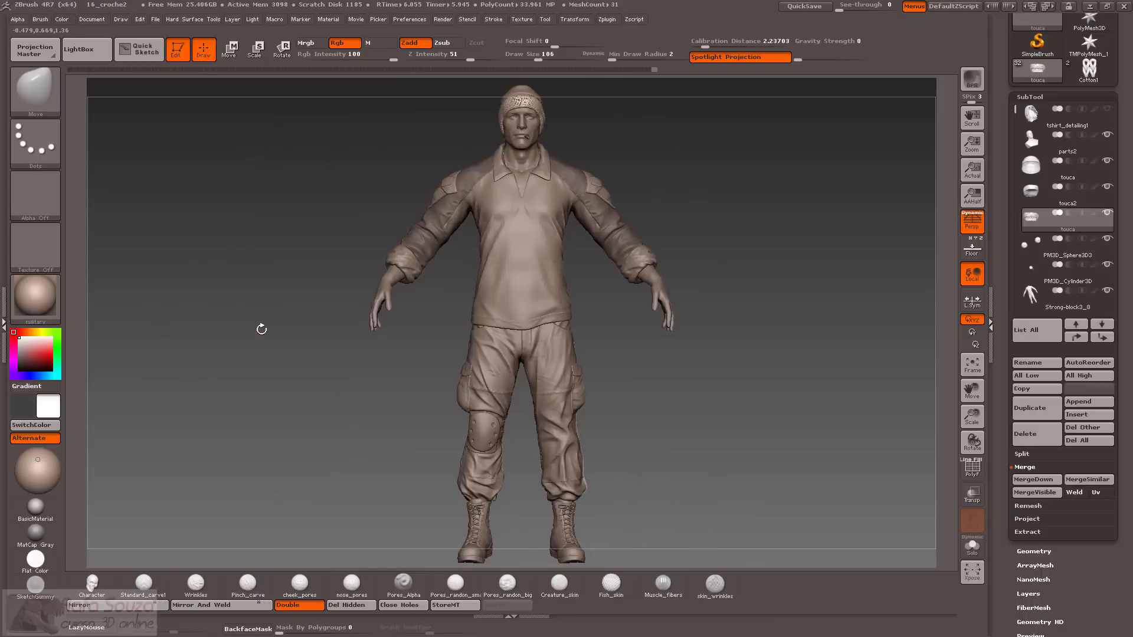
pyautogui.moveTo(261, 329); pyautogui.dragTo(524, 196)
pyautogui.moveTo(466, 314); pyautogui.dragTo(443, 335)
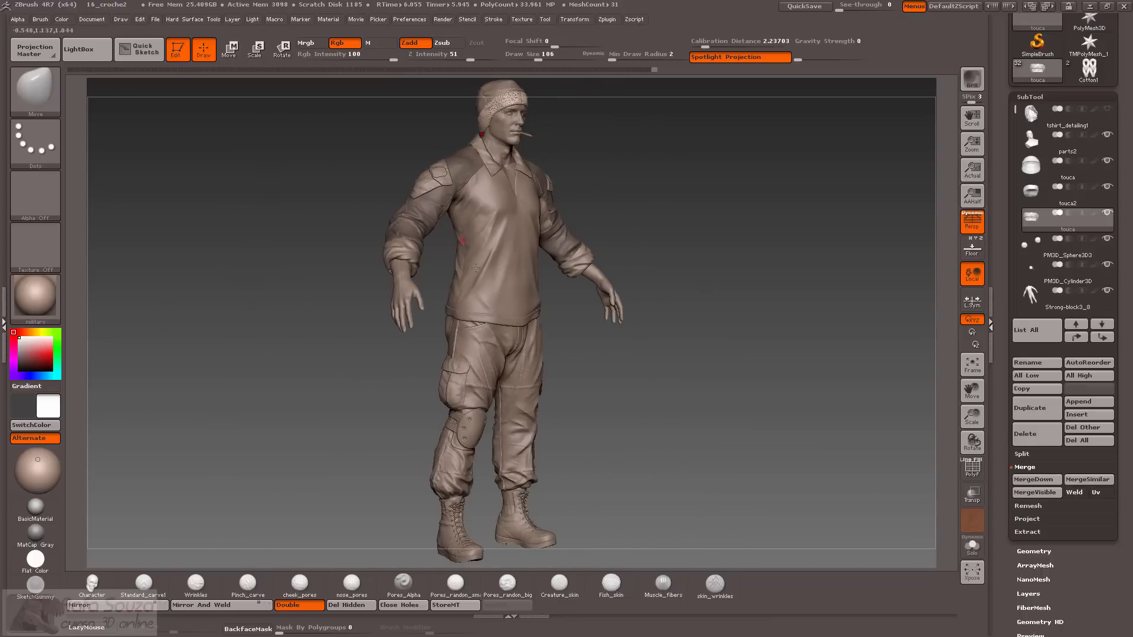
pyautogui.keyDown('ctrl'); pyautogui.moveTo(493, 315); pyautogui.dragTo(449, 336, button='right'); pyautogui.keyUp('ctrl')
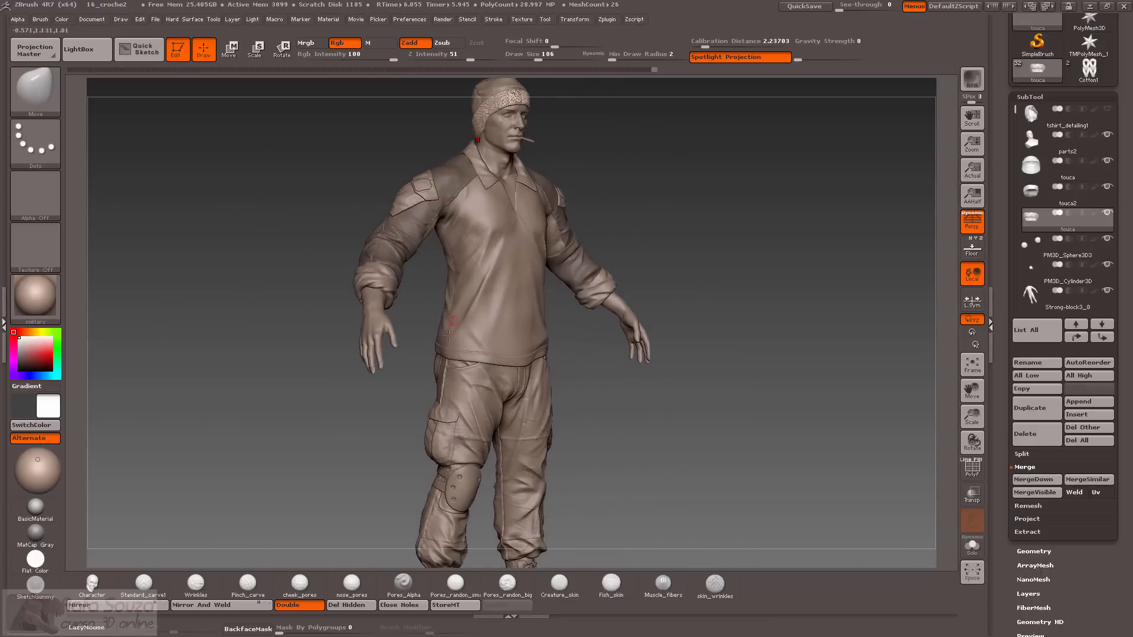
pyautogui.moveTo(358, 415); pyautogui.dragTo(328, 418)
pyautogui.keyDown('ctrl'); pyautogui.moveTo(329, 417); pyautogui.dragTo(357, 415, button='right'); pyautogui.keyUp('ctrl')
pyautogui.moveTo(357, 415); pyautogui.dragTo(487, 307)
pyautogui.moveTo(383, 363)
pyautogui.mouseDown()
pyautogui.moveTo(361, 381)
pyautogui.moveTo(321, 383)
pyautogui.moveTo(405, 324)
pyautogui.mouseUp()
pyautogui.moveTo(301, 394); pyautogui.dragTo(342, 267)
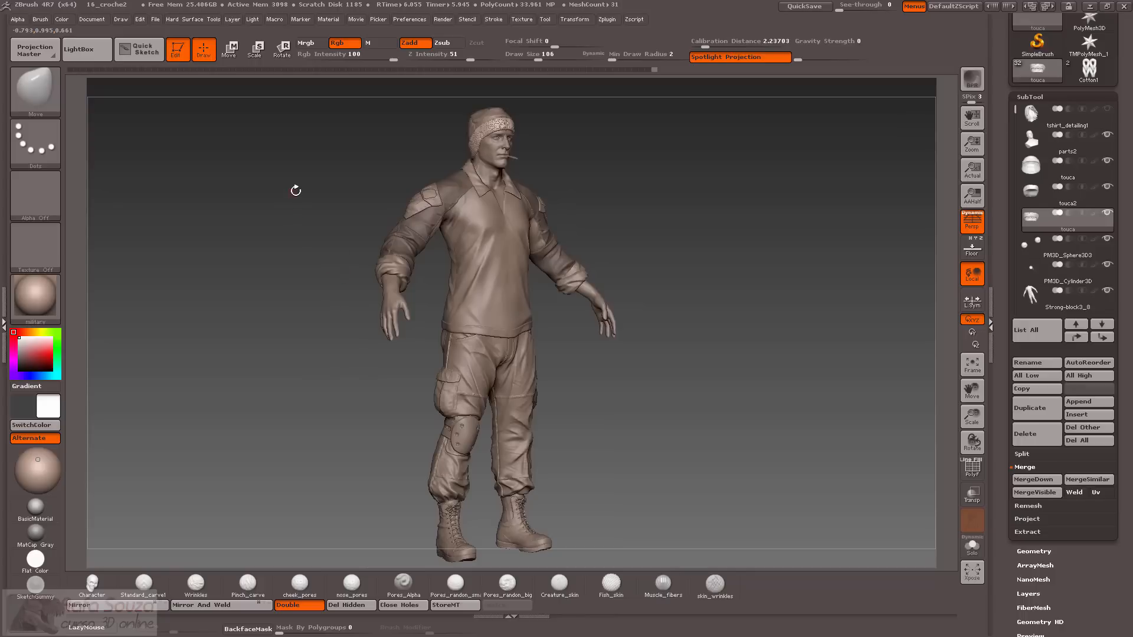
pyautogui.keyDown('alt'); pyautogui.moveTo(284, 170); pyautogui.dragTo(187, 255); pyautogui.keyUp('alt')
pyautogui.moveTo(745, 371); pyautogui.dragTo(743, 455)
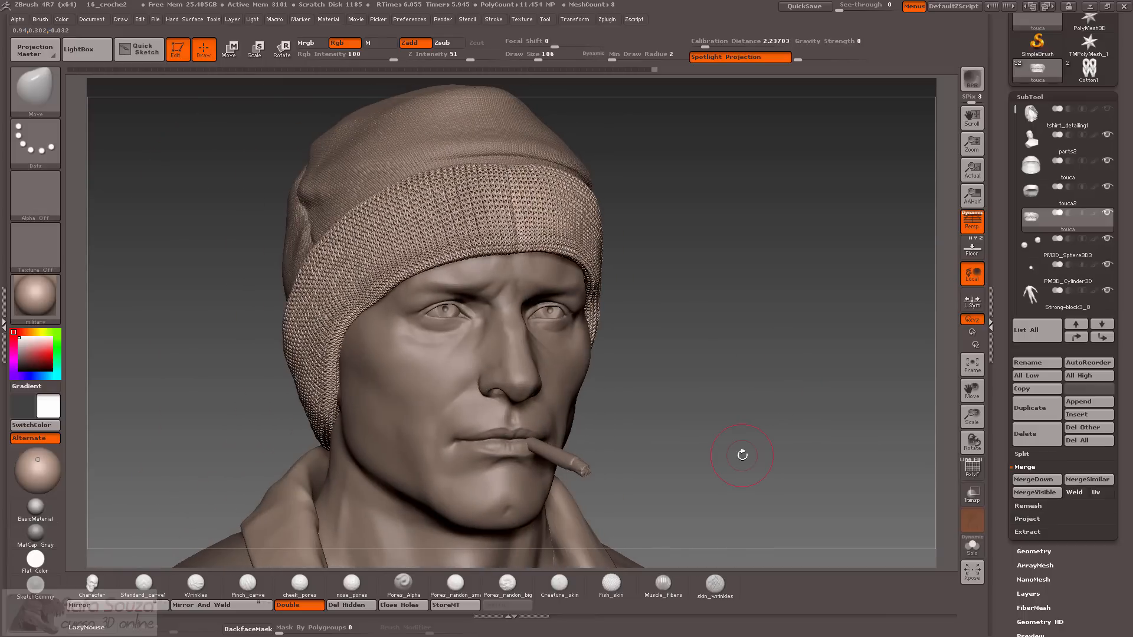